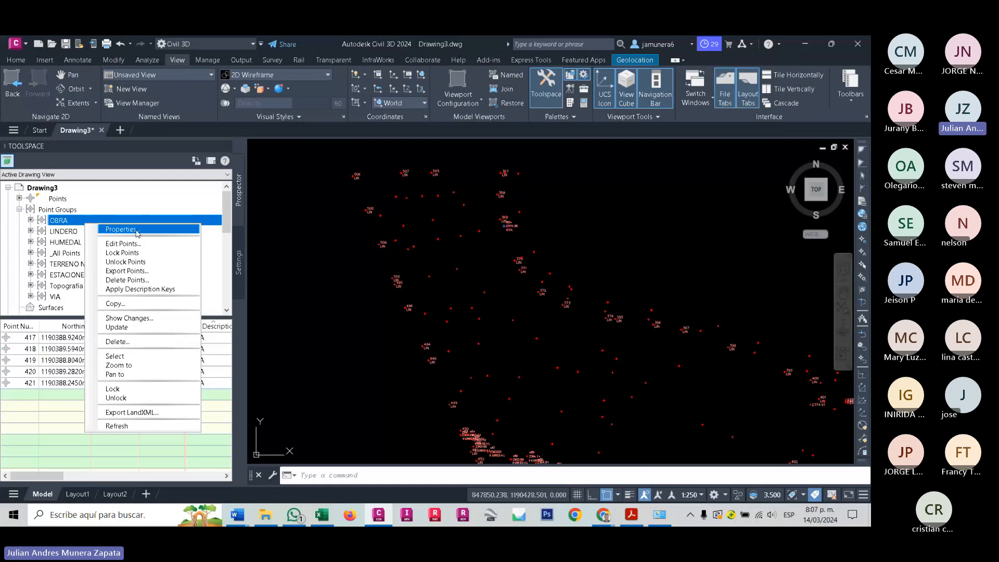
# Set the OBRA point group's label style to Point#-NEZ-Description and apply it.
pyautogui.click(138, 231)
pyautogui.click(172, 298)
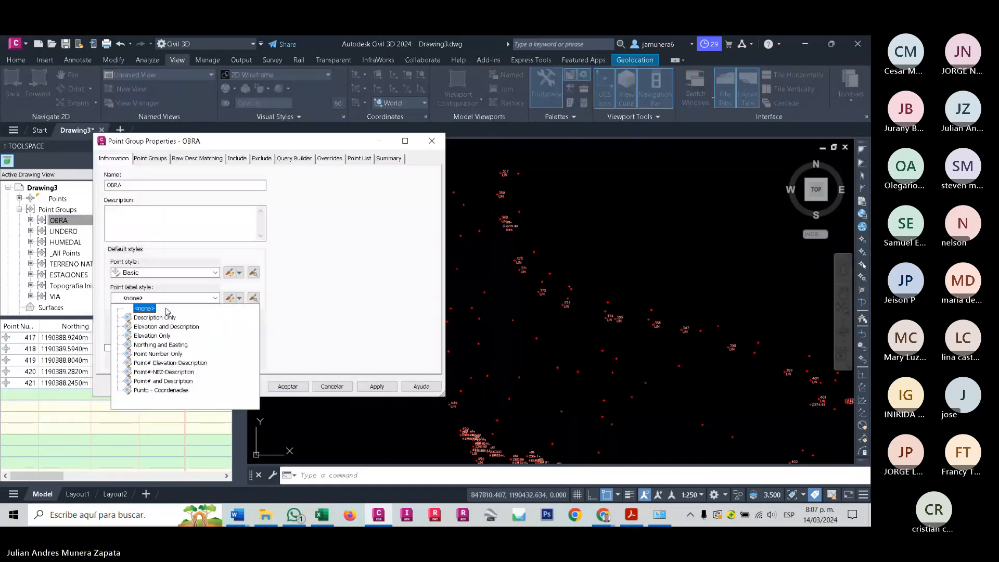
pyautogui.click(160, 344)
pyautogui.click(211, 298)
pyautogui.click(167, 381)
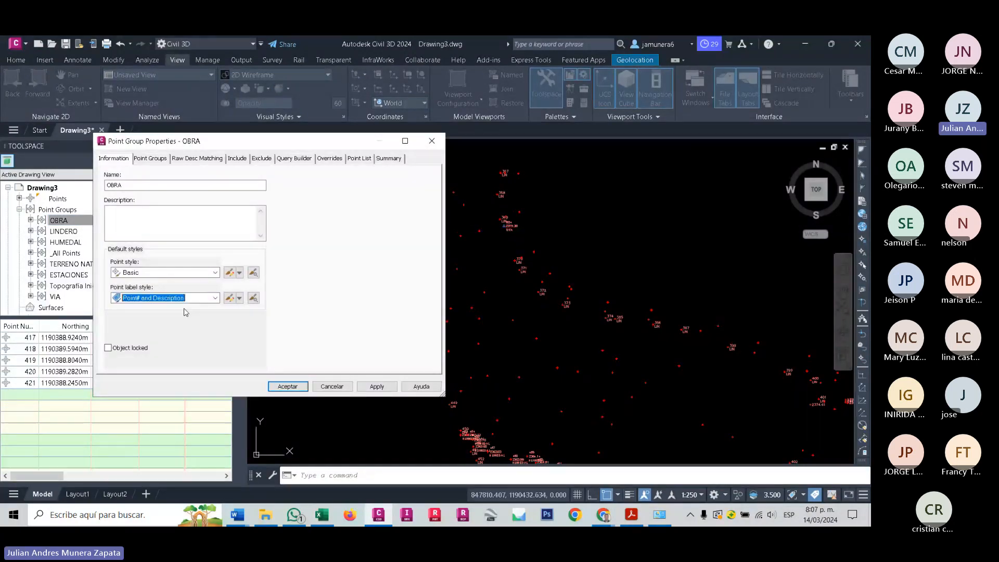
pyautogui.click(186, 297)
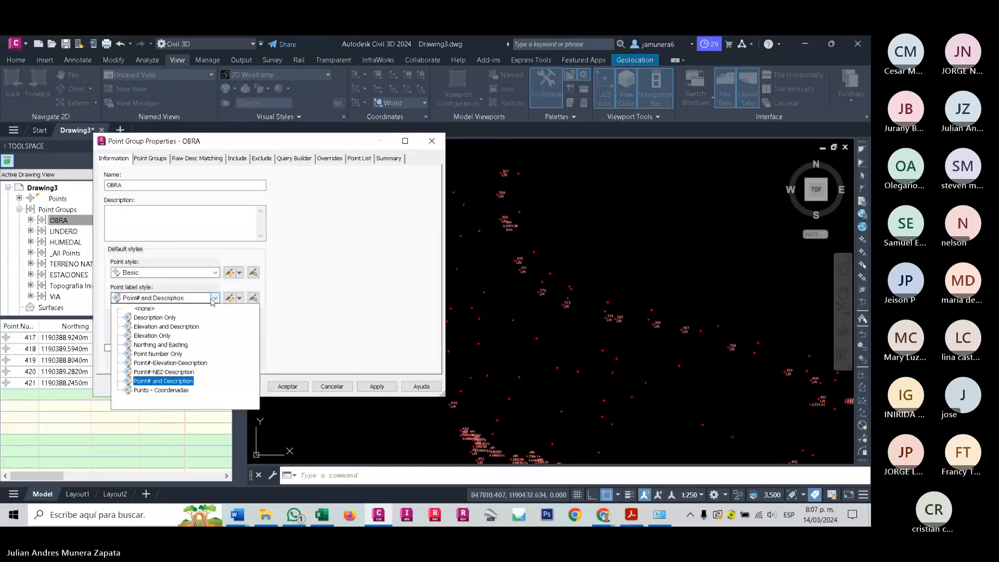
pyautogui.click(177, 377)
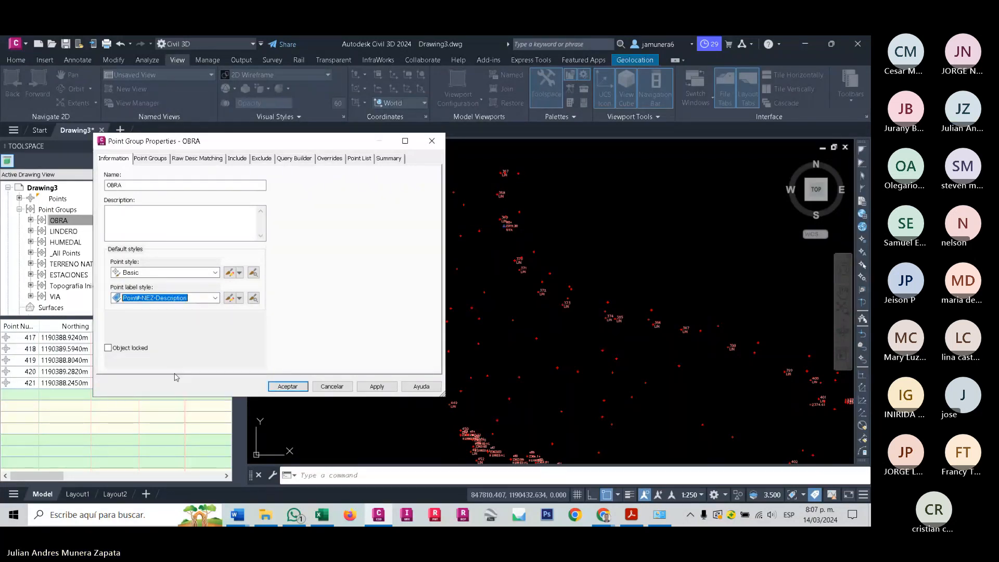
pyautogui.click(378, 386)
pyautogui.click(287, 386)
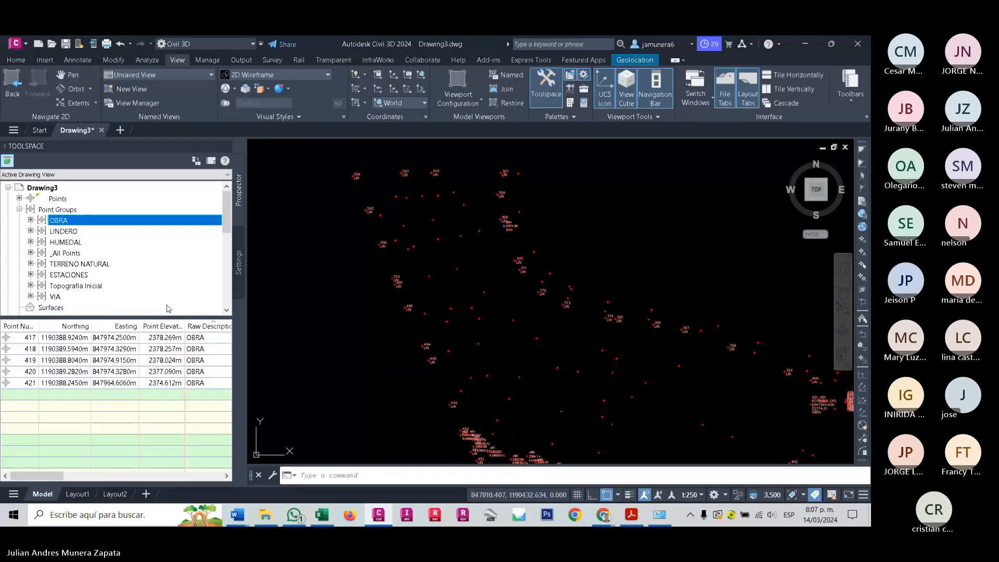
# Change the OBRA point group's label style to Point#-Elevation-Description.
pyautogui.rightClick(143, 227)
pyautogui.click(169, 224)
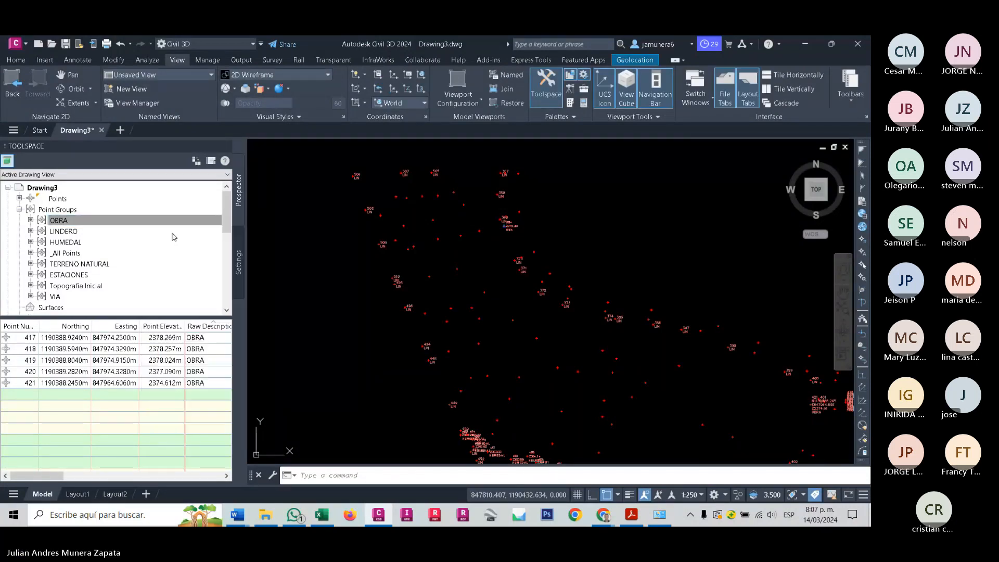
pyautogui.click(200, 298)
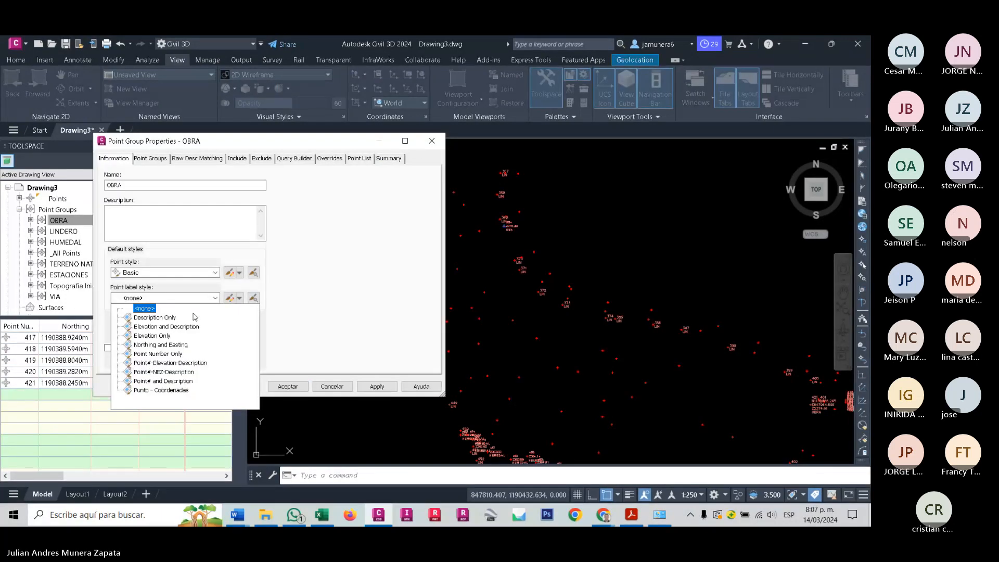
pyautogui.click(177, 363)
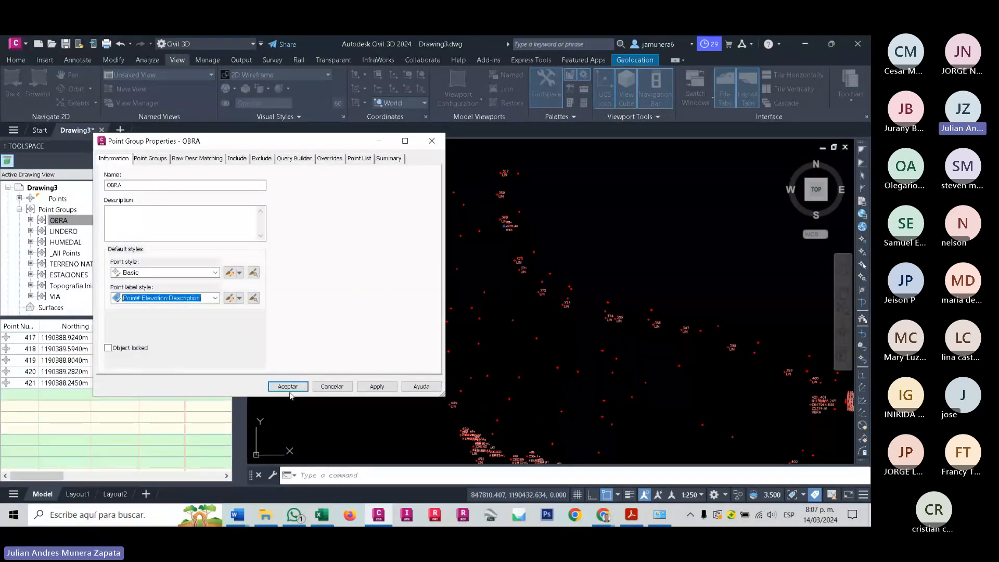
pyautogui.click(371, 387)
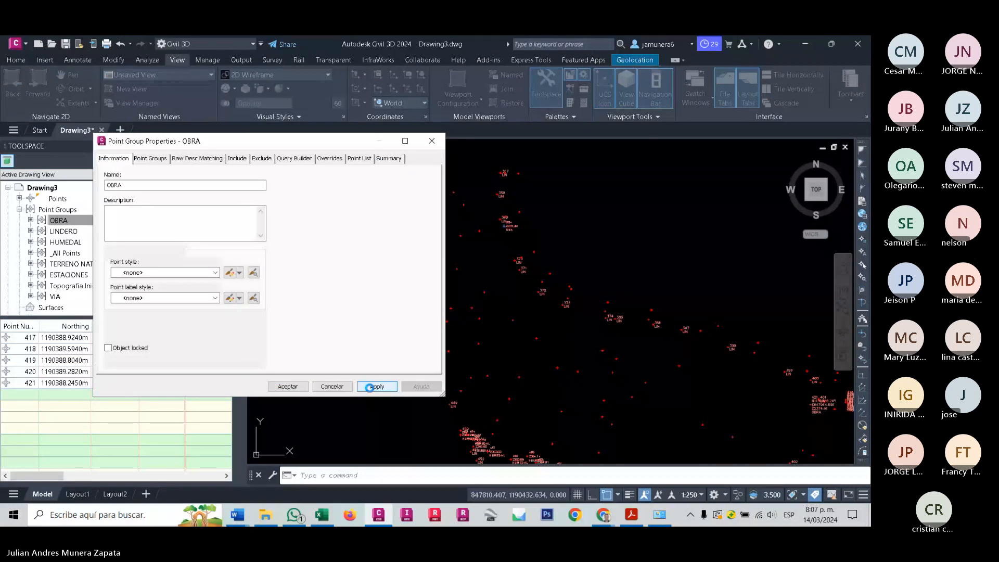
pyautogui.click(288, 387)
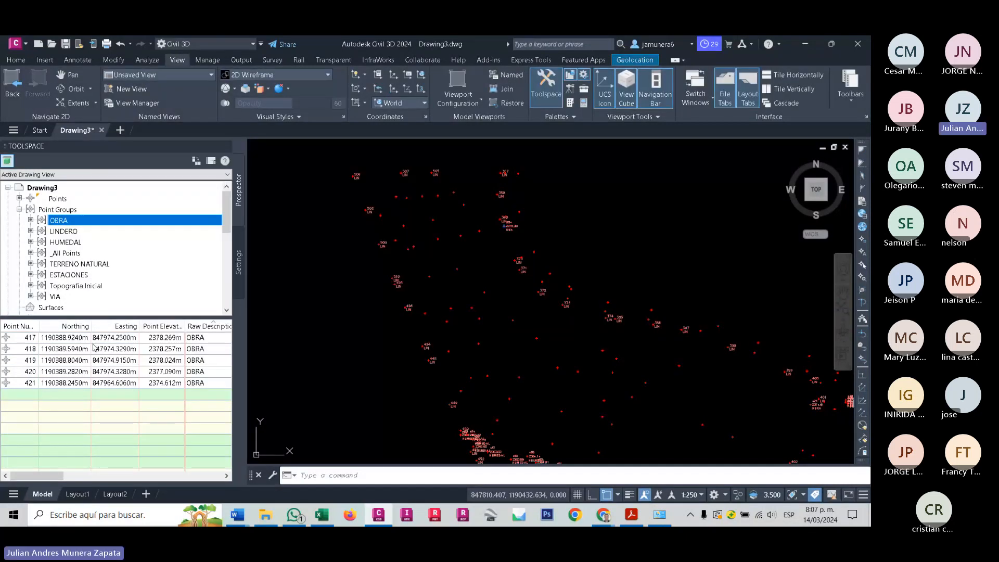
# Set the LINDERO point group's label style to Point#-Elevation-Description and apply it.
pyautogui.rightClick(101, 232)
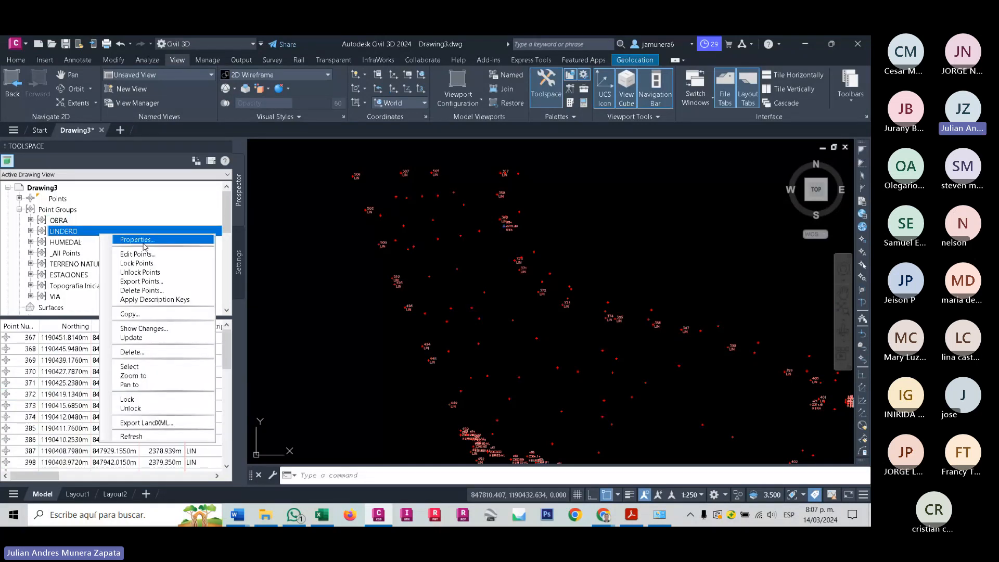
pyautogui.click(145, 245)
pyautogui.click(170, 298)
pyautogui.click(168, 327)
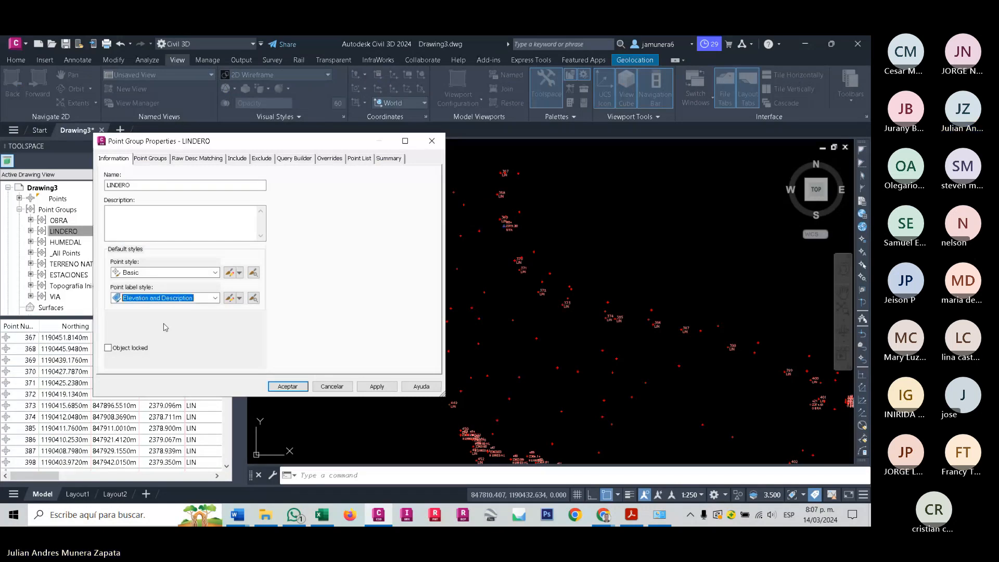
pyautogui.click(182, 301)
pyautogui.click(174, 365)
pyautogui.click(374, 388)
pyautogui.click(287, 387)
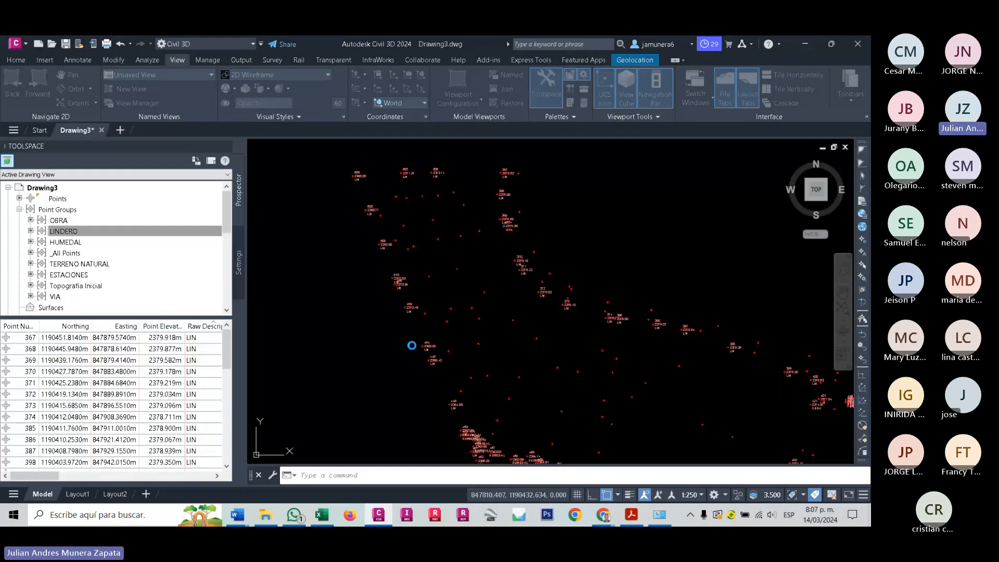
# Examine the point labels of the LINDERO and OBRA groups across the drawing.
pyautogui.scroll(3, 419, 260)
pyautogui.scroll(-4, 419, 260)
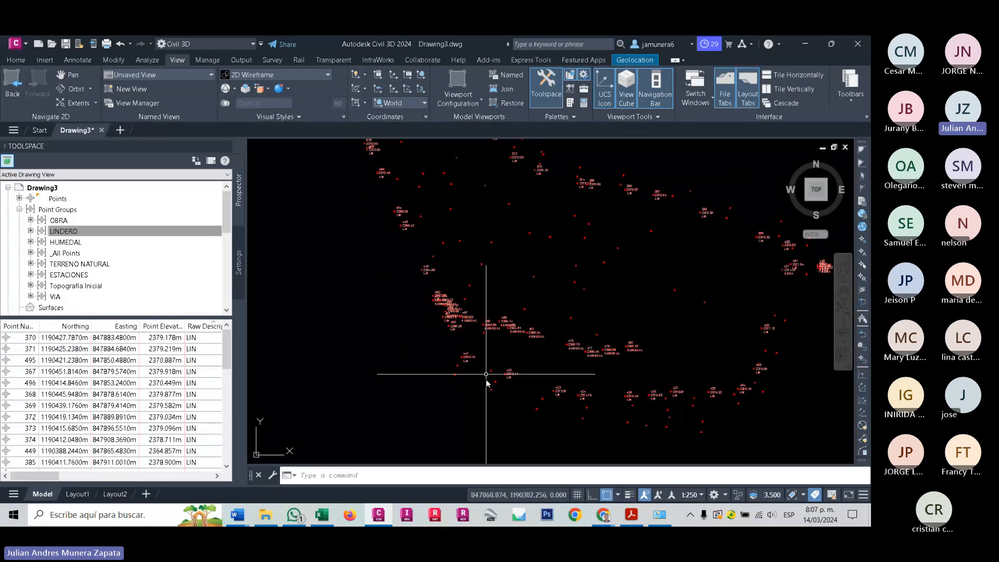
pyautogui.scroll(4, 670, 379)
pyautogui.scroll(-2, 558, 313)
pyautogui.scroll(2, 604, 372)
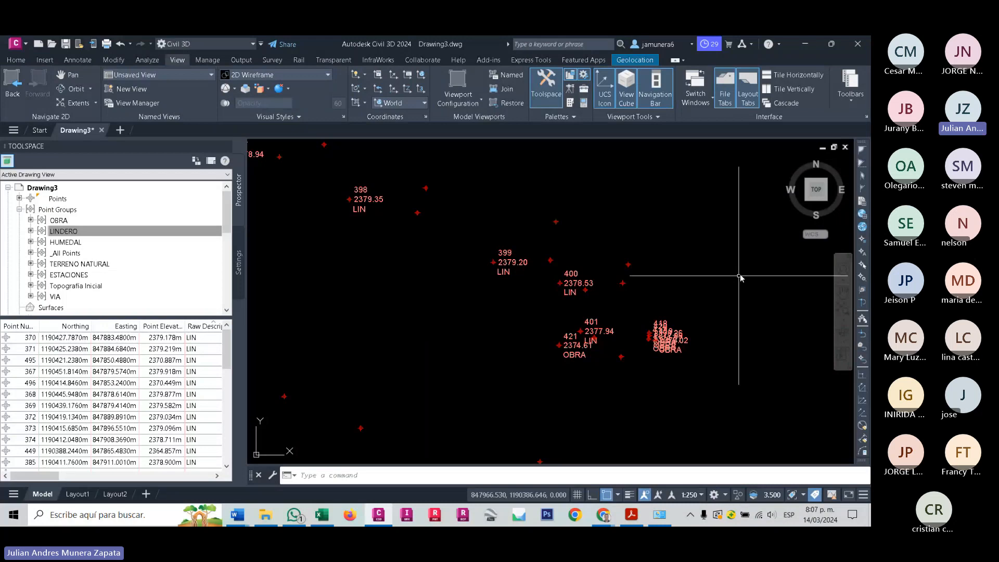
pyautogui.moveTo(635, 316)
pyautogui.mouseDown(button='middle')
pyautogui.moveTo(677, 338)
pyautogui.moveTo(635, 353)
pyautogui.moveTo(805, 436)
pyautogui.mouseUp(button='middle')
pyautogui.scroll(2, 464, 287)
pyautogui.moveTo(463, 286); pyautogui.dragTo(711, 379, button='middle')
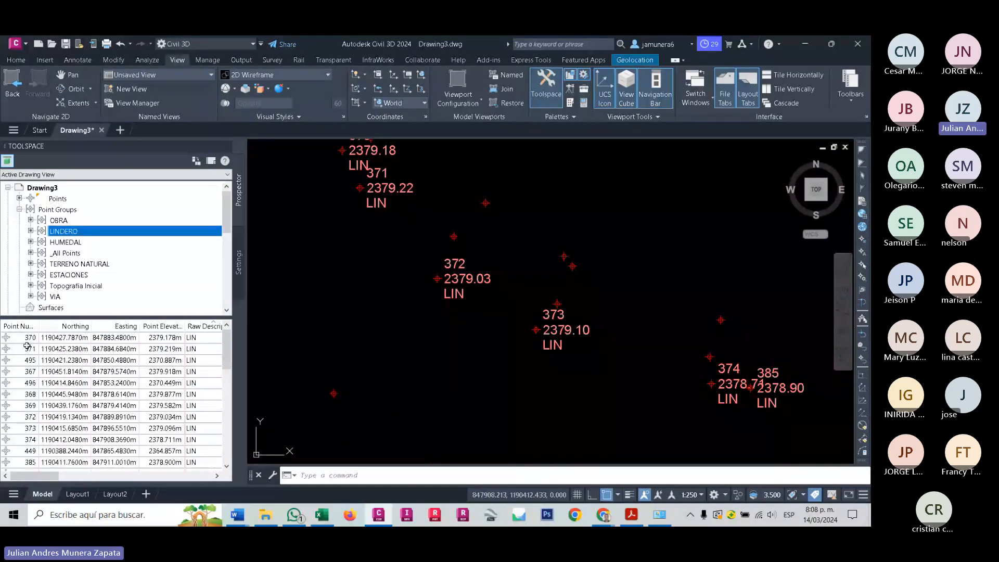
# Change the LINDERO point group's label style to Point Number Only.
pyautogui.rightClick(63, 232)
pyautogui.click(118, 239)
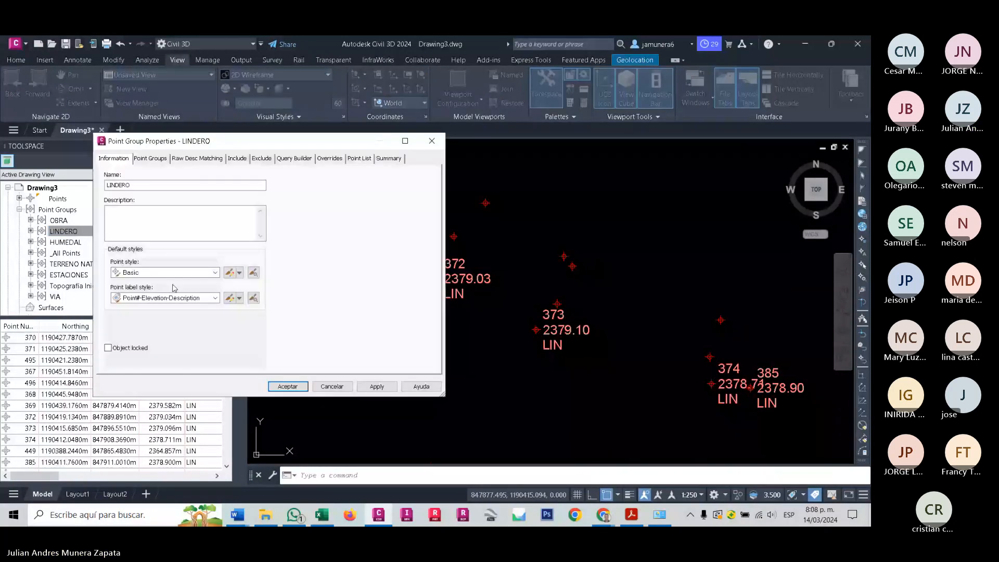
pyautogui.click(183, 298)
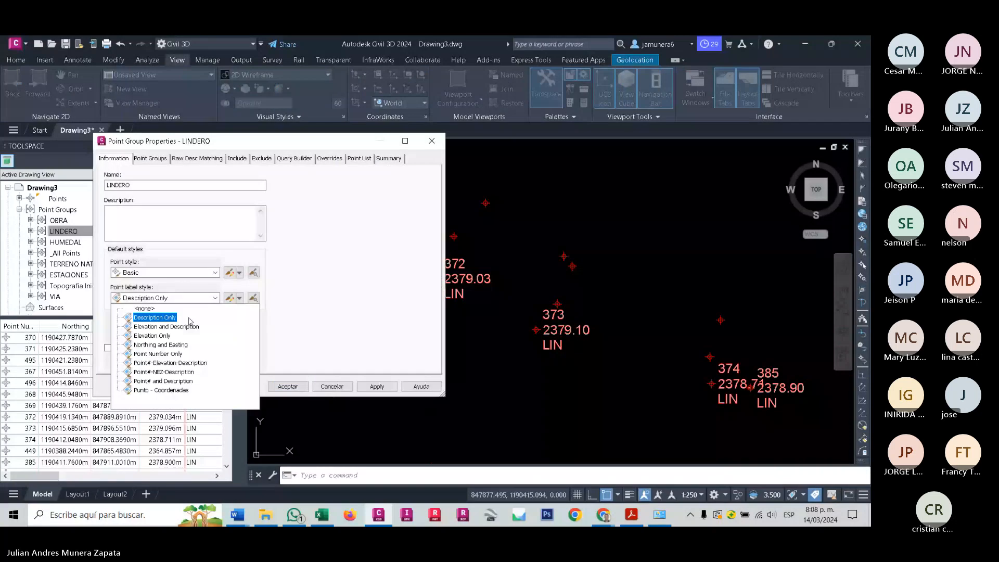
pyautogui.click(177, 354)
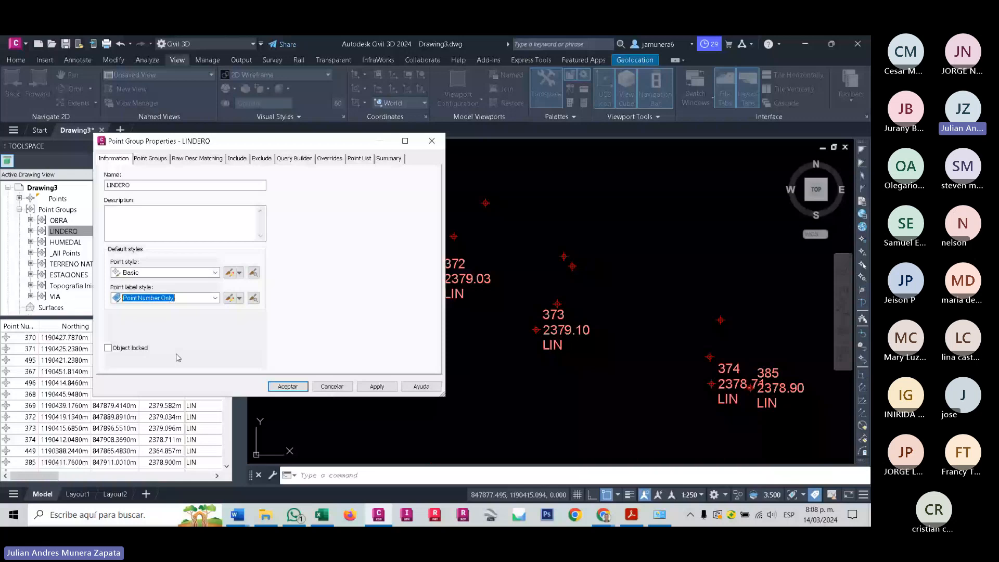
pyautogui.click(284, 387)
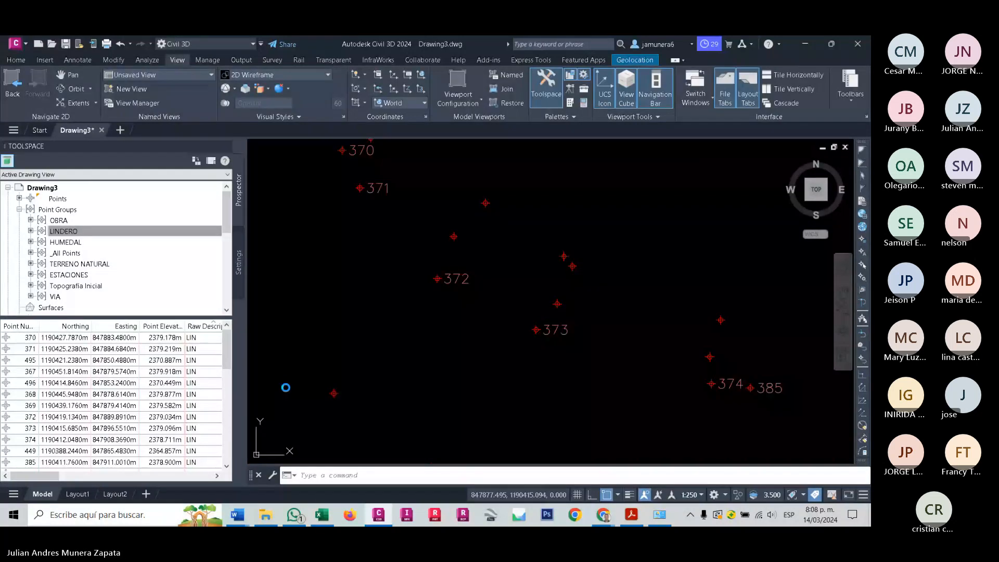
# Inspect the labels and markers of the LINDERO points in the drawing, selecting points 372 and 449.
pyautogui.moveTo(543, 337); pyautogui.dragTo(645, 414, button='middle')
pyautogui.click(550, 358)
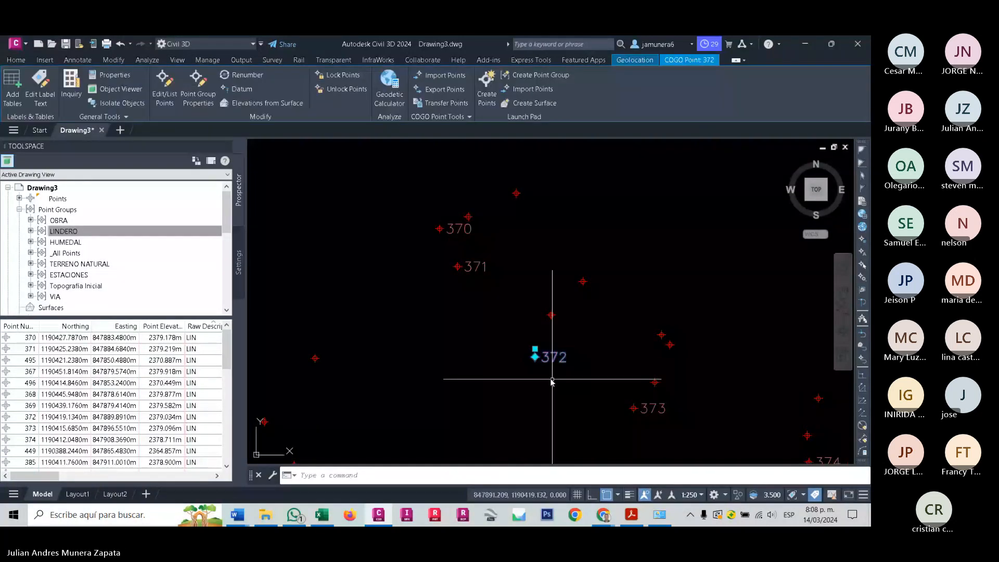
pyautogui.scroll(-5, 611, 323)
pyautogui.scroll(3, 563, 341)
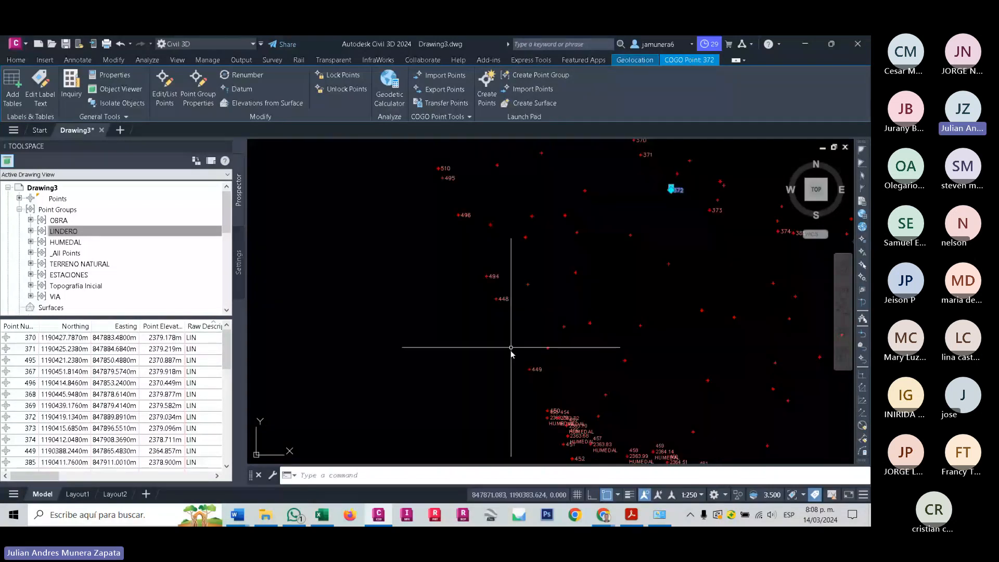
pyautogui.scroll(6, 523, 372)
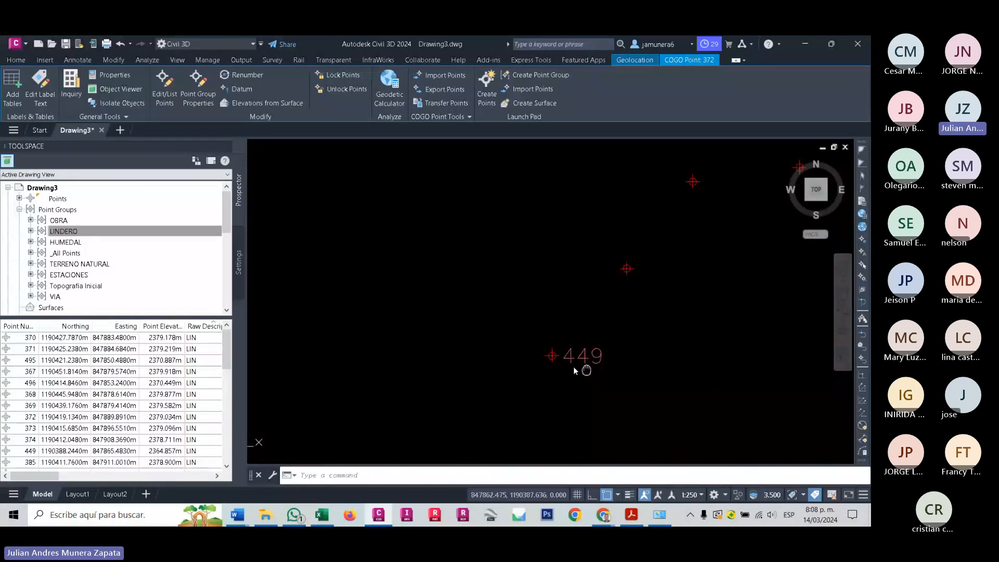
pyautogui.moveTo(574, 366); pyautogui.dragTo(418, 331, button='middle')
pyautogui.scroll(3, 418, 332)
pyautogui.press('Escape')
pyautogui.click(406, 313)
pyautogui.rightClick(421, 329)
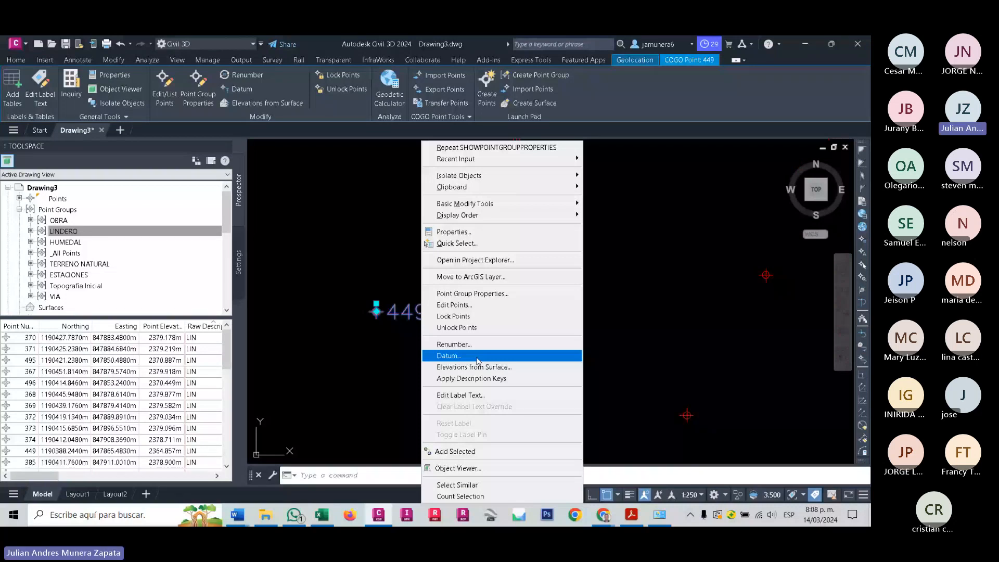
# Open the LINDERO point group's properties and review the available point styles and style editing options.
pyautogui.rightClick(113, 231)
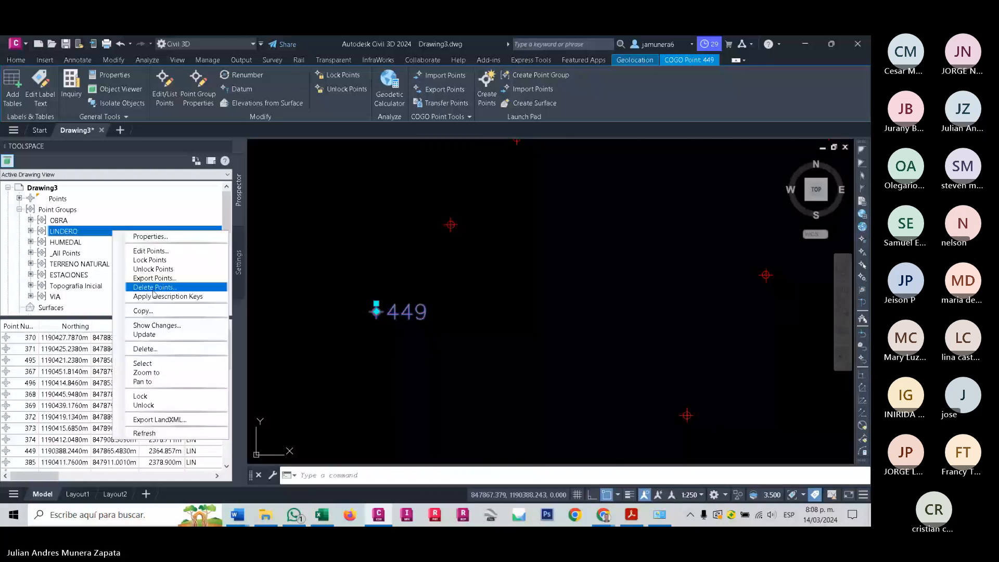
pyautogui.click(164, 268)
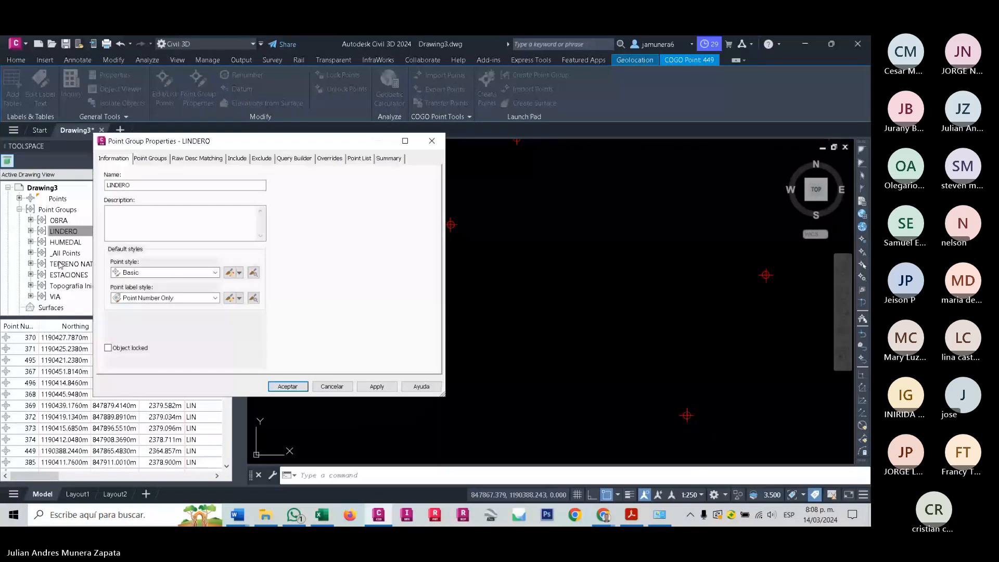
pyautogui.moveTo(335, 148); pyautogui.dragTo(636, 175)
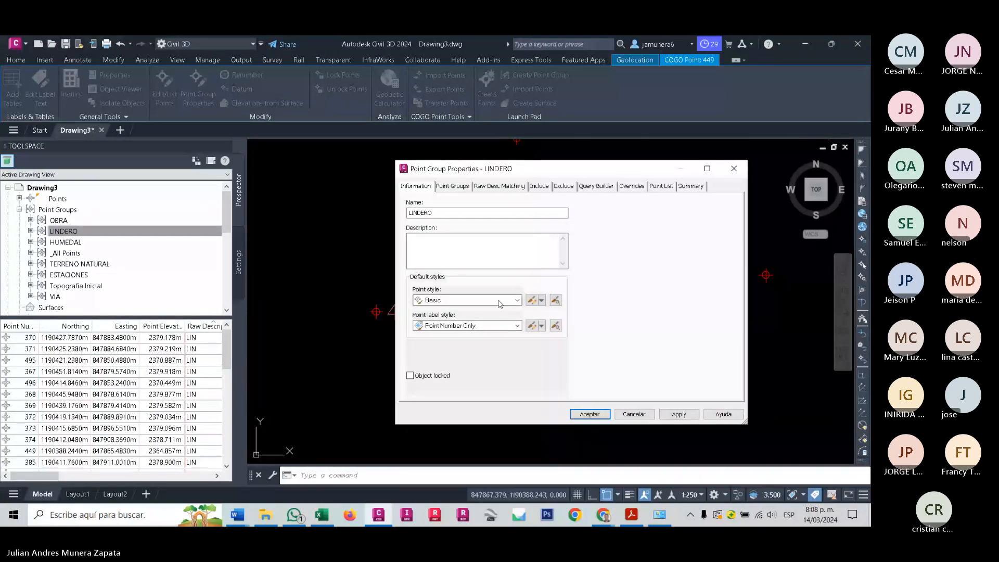
pyautogui.click(517, 300)
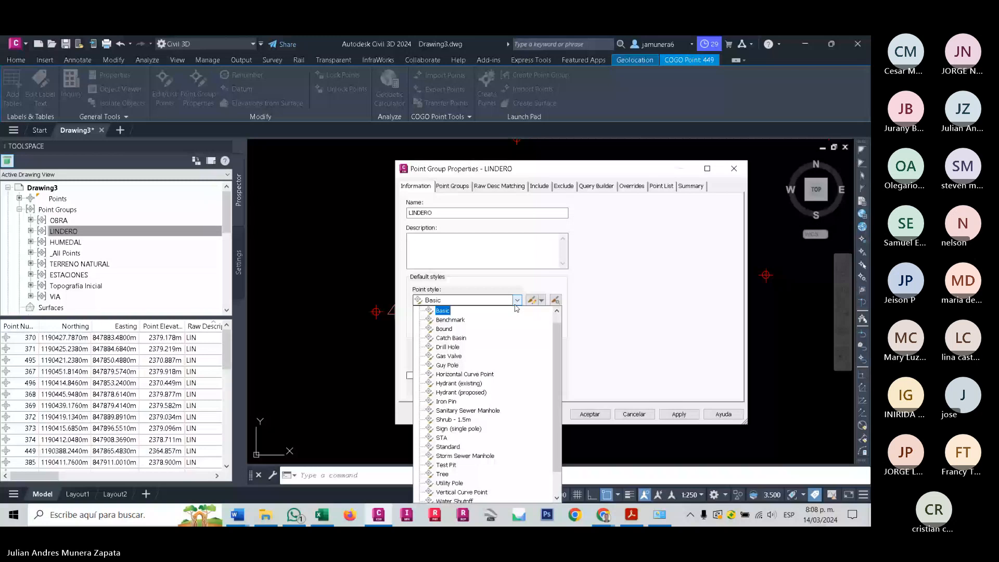
pyautogui.scroll(-1, 461, 457)
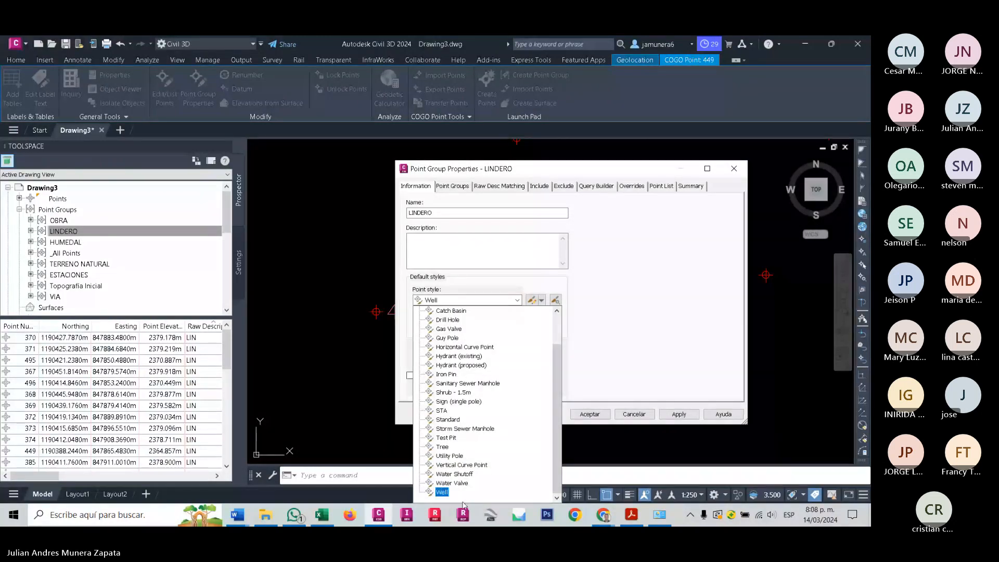
pyautogui.click(542, 301)
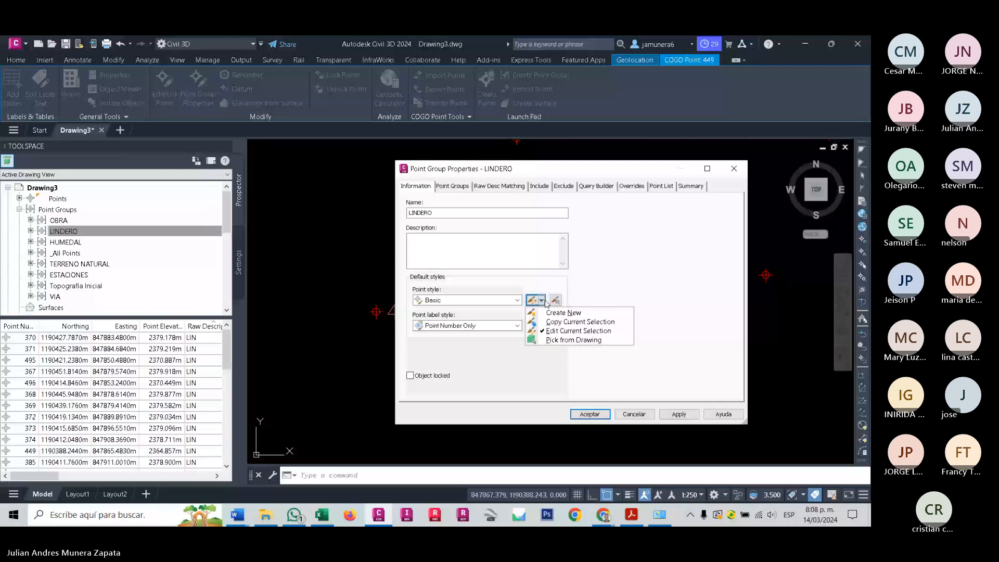
pyautogui.click(528, 182)
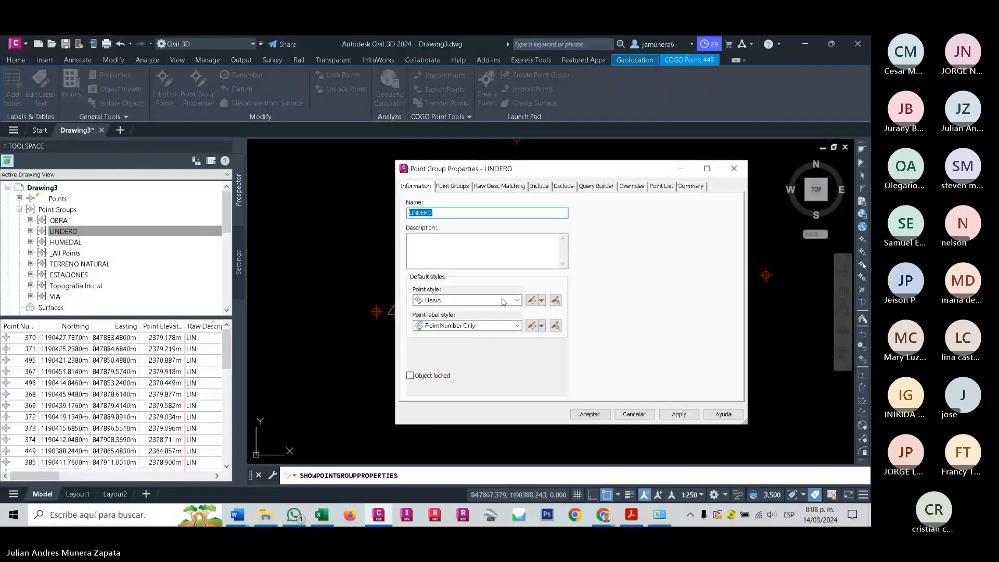
# Open the LINDERO group's Basic point style for editing and try the plus and dot custom markers.
pyautogui.click(540, 300)
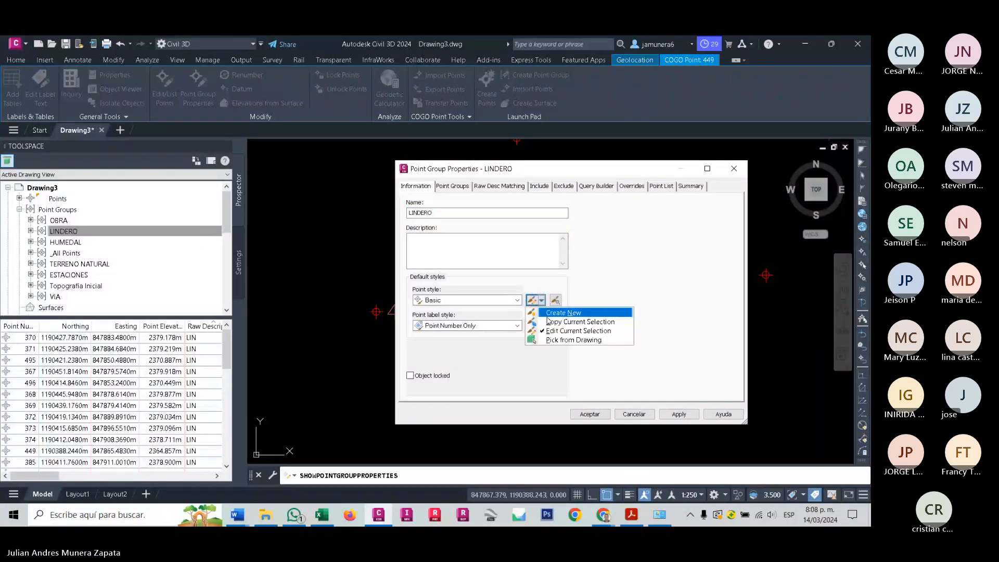
pyautogui.click(576, 331)
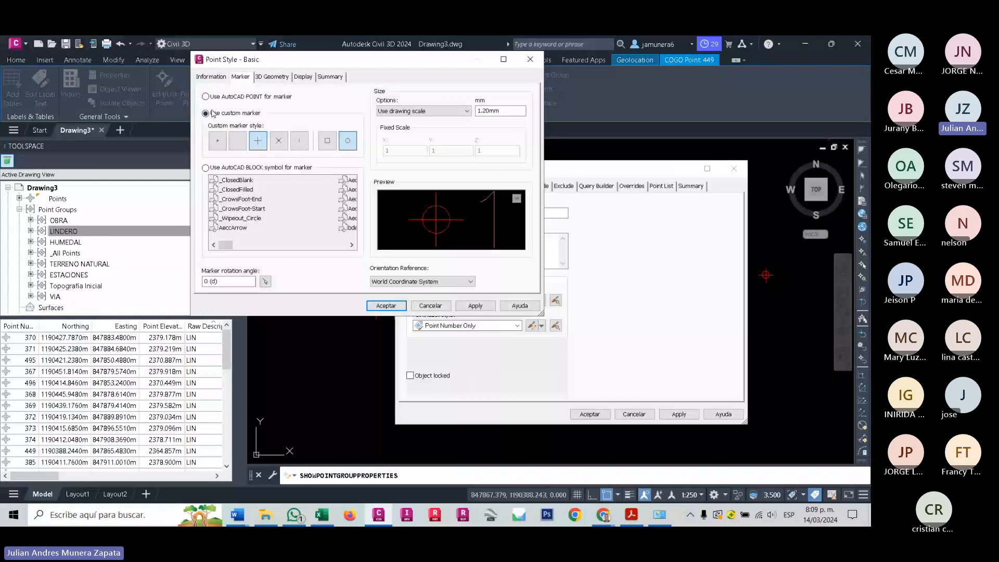
pyautogui.click(263, 150)
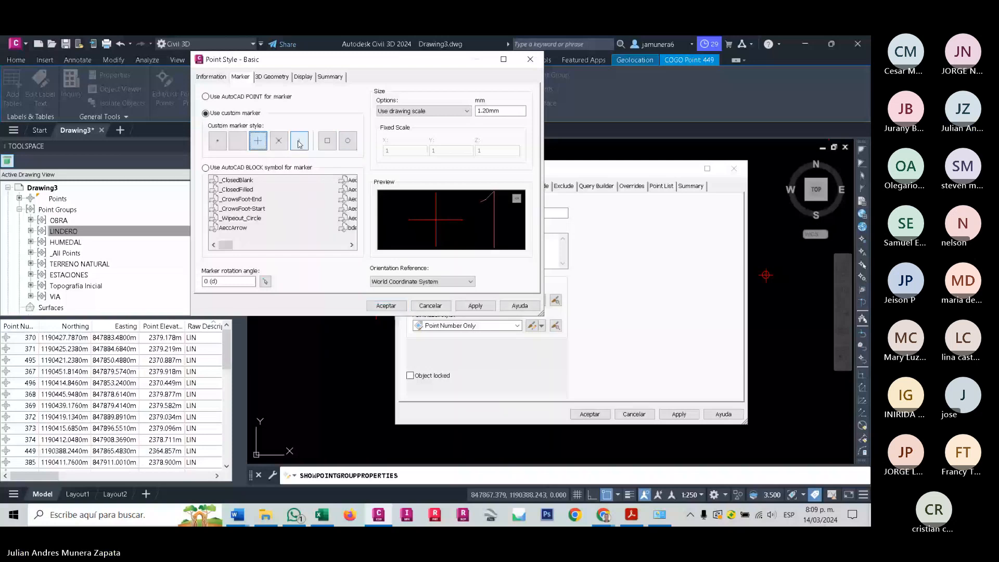
pyautogui.click(215, 147)
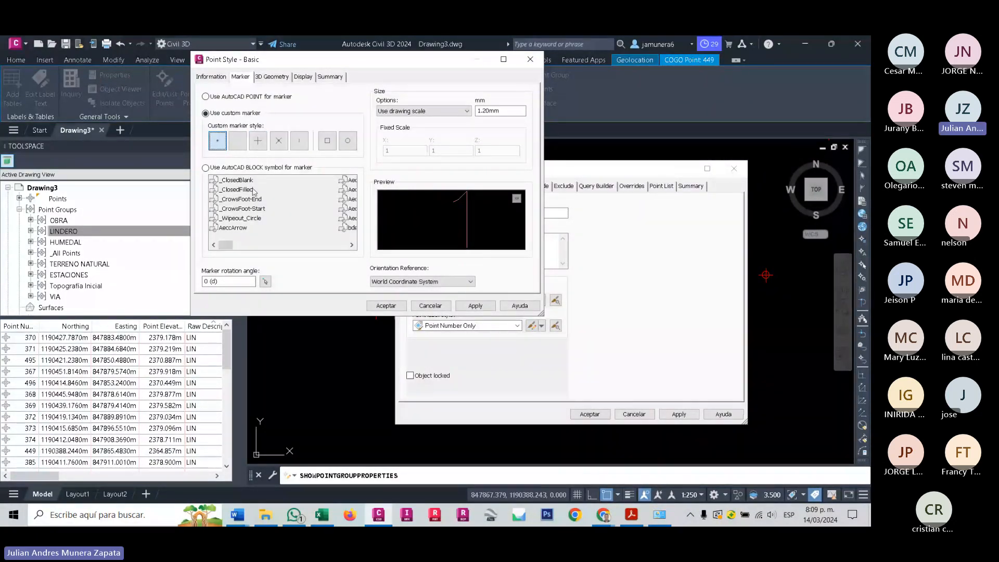
# Compare the AutoCAD POINT marker option with the dot and X custom markers in the style preview.
pyautogui.click(220, 97)
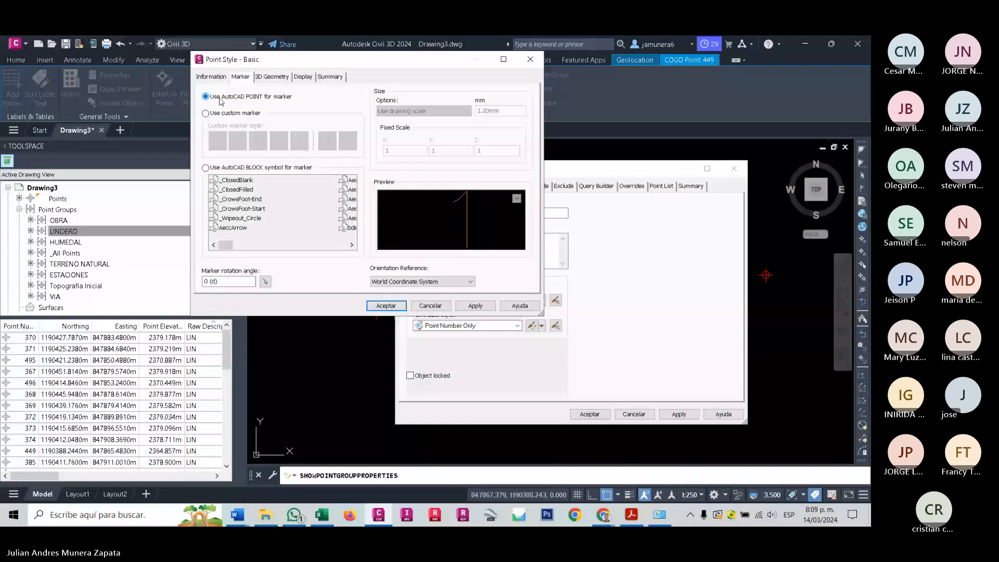
pyautogui.click(206, 114)
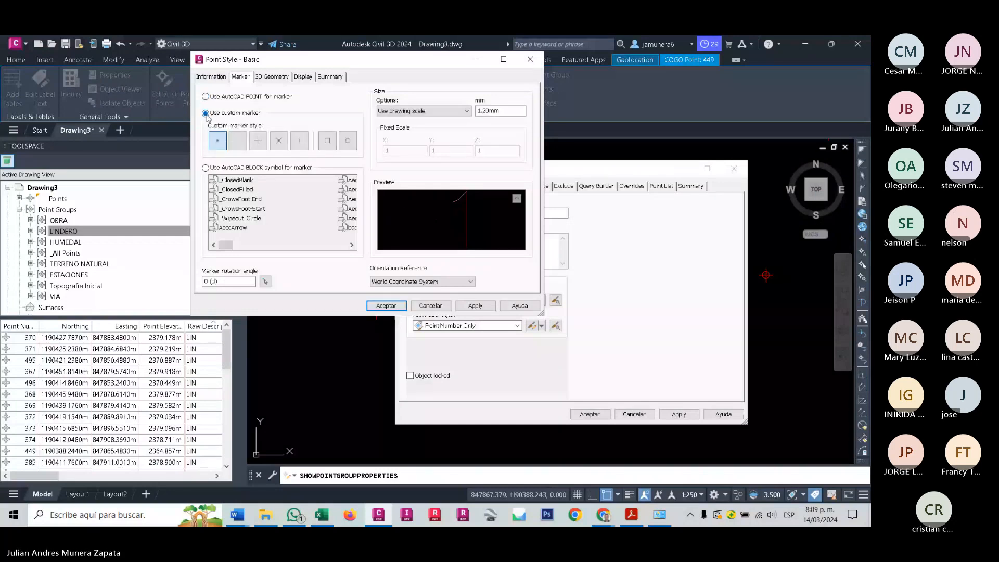
pyautogui.click(207, 97)
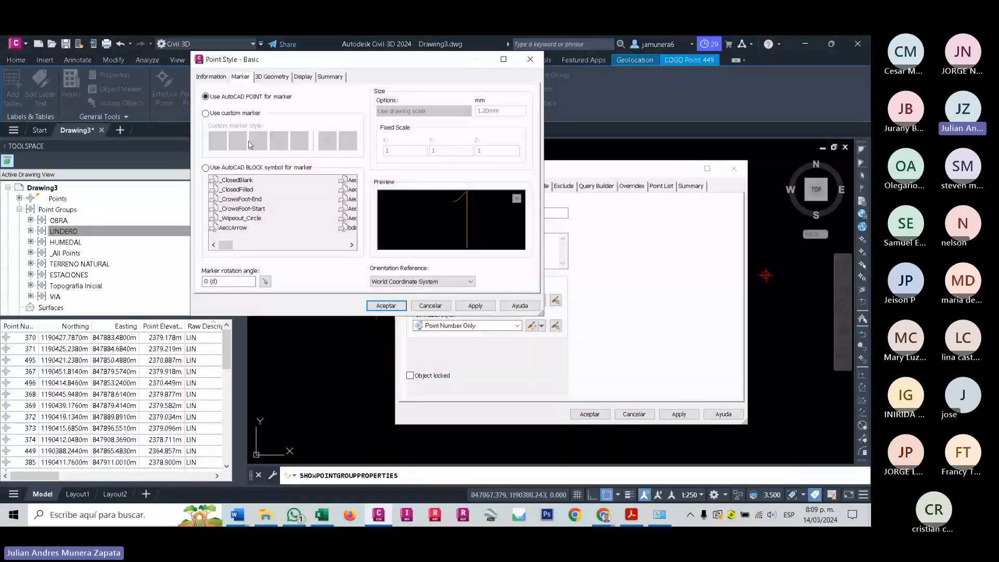
pyautogui.click(205, 114)
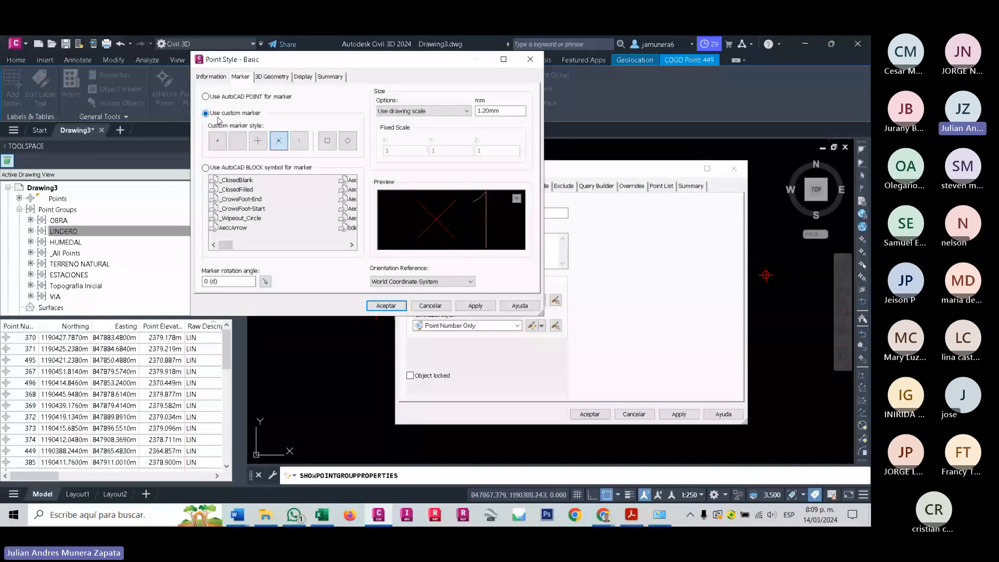
pyautogui.click(210, 97)
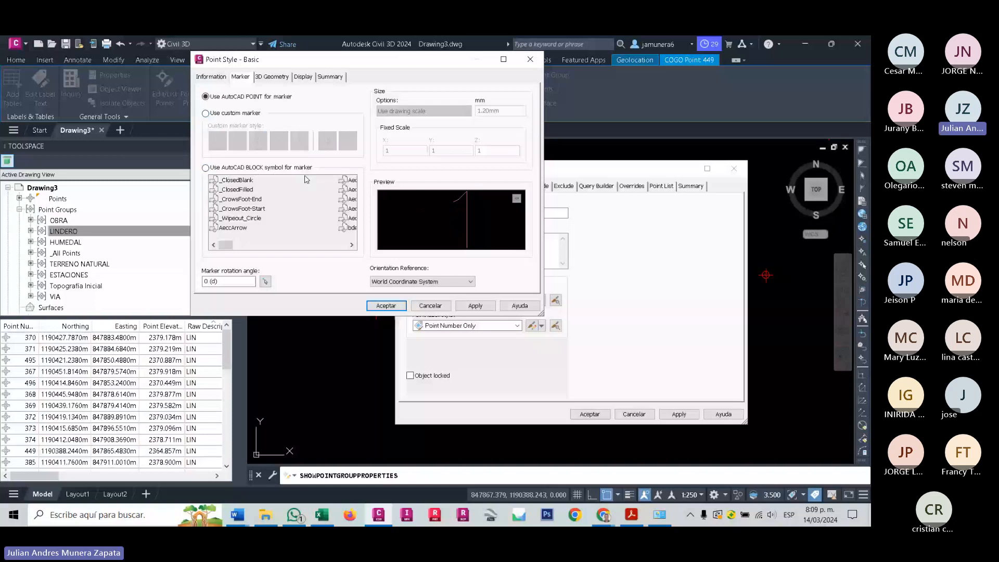
# Switch the Basic style to an AutoCAD BLOCK symbol marker and preview blocks from _ClosedBlank through AeccArrow, returning to _Wipeout_Circle.
pyautogui.click(206, 168)
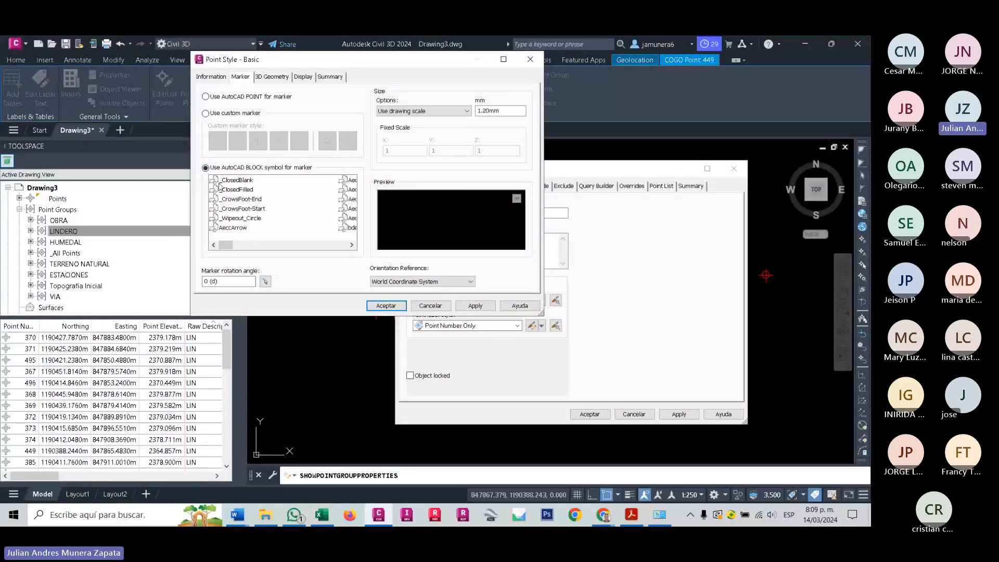
pyautogui.click(235, 181)
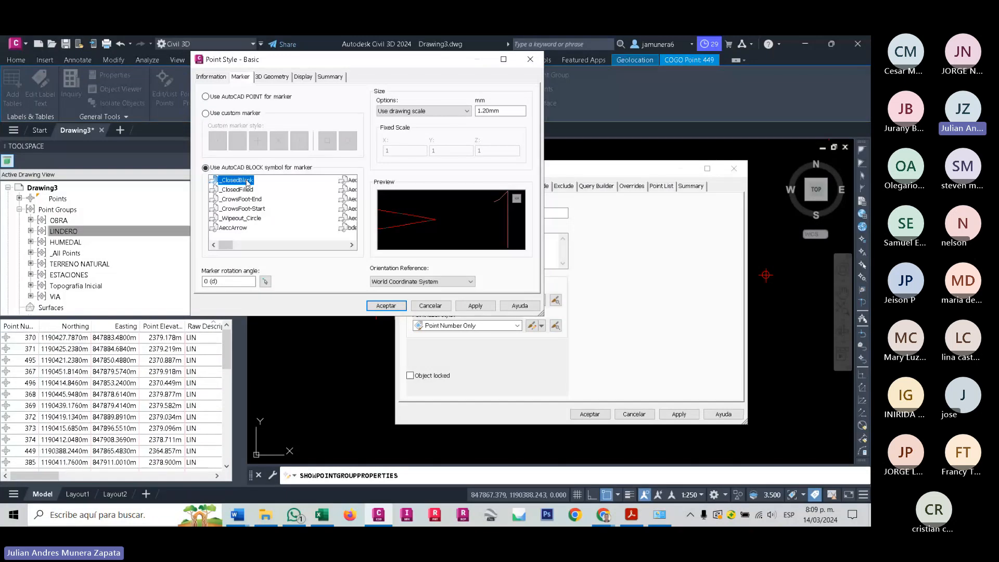
pyautogui.click(238, 190)
pyautogui.click(241, 199)
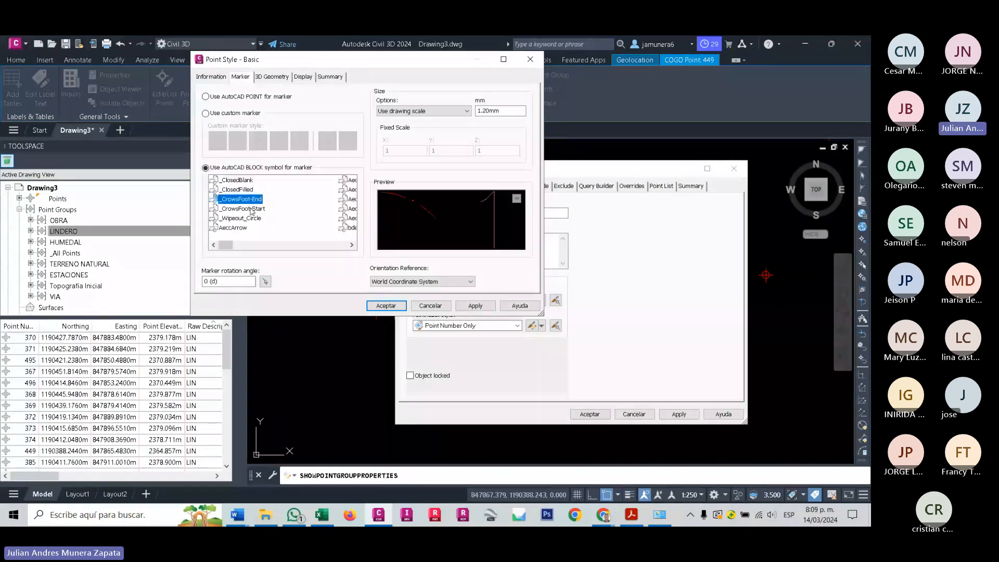
pyautogui.click(263, 218)
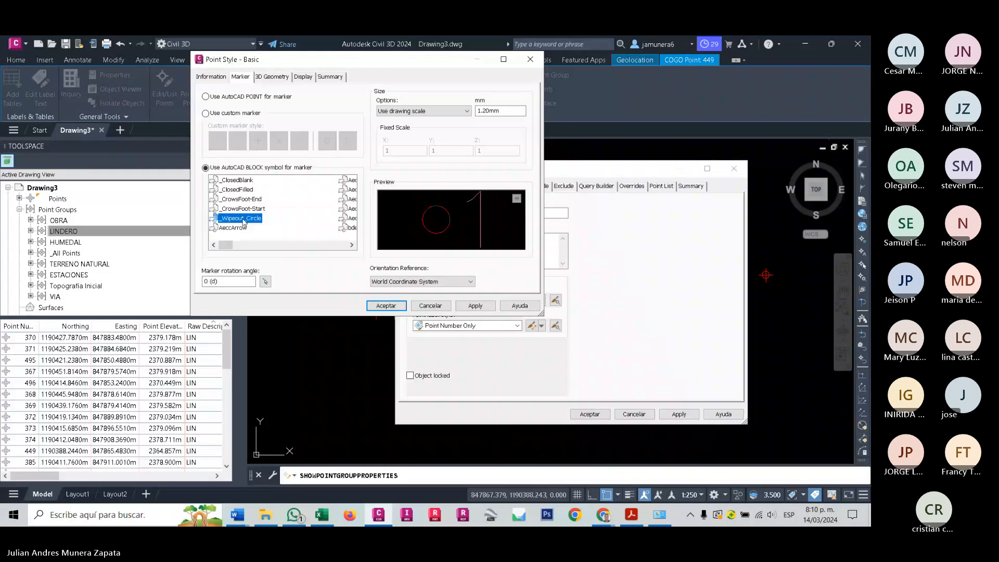
pyautogui.click(254, 210)
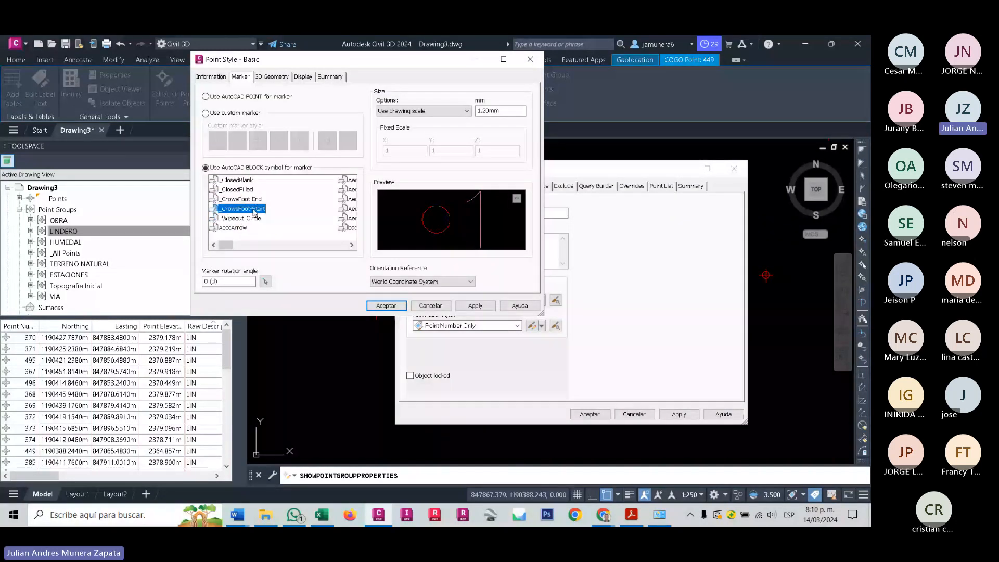
pyautogui.click(243, 227)
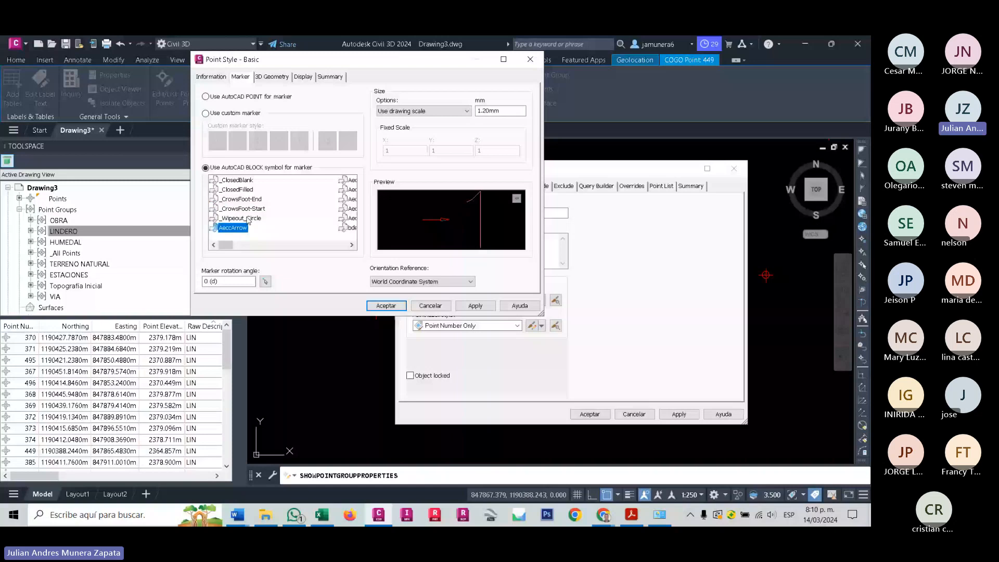
pyautogui.click(244, 219)
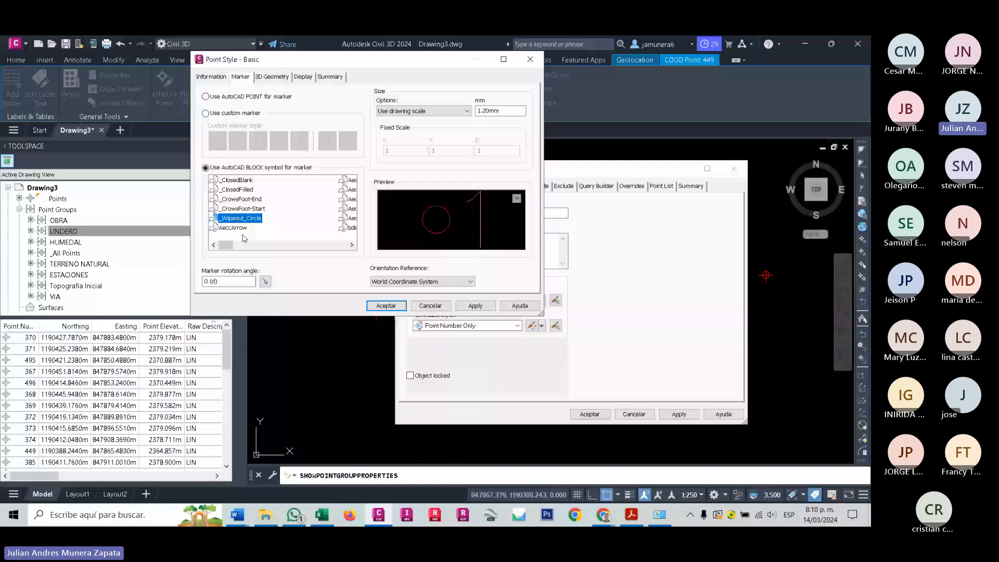
# Preview the AeccSectionMark, AeccTickTriangle, Benchmark and Drill Hole block symbols as point markers.
pyautogui.scroll(-2, 244, 238)
pyautogui.click(247, 180)
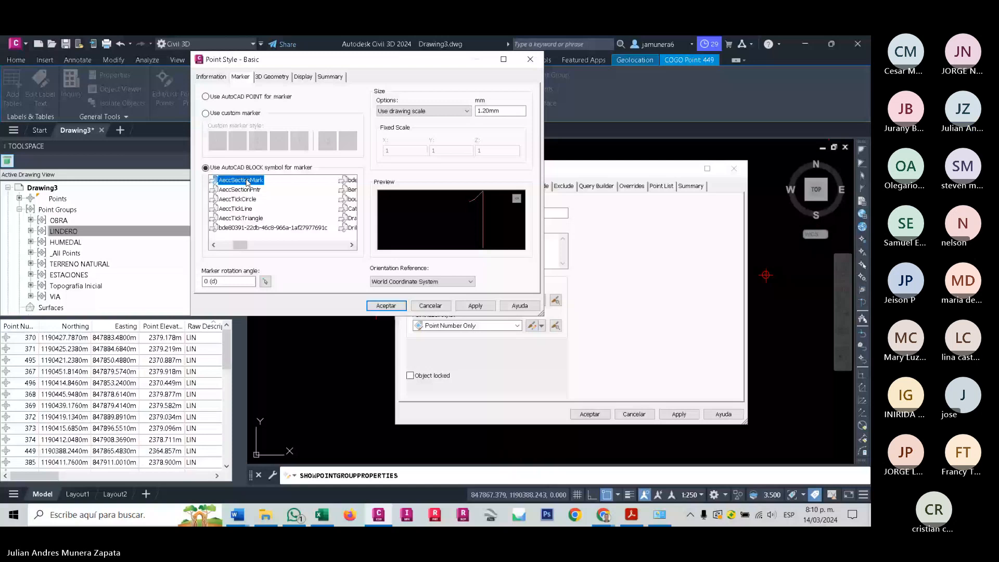
pyautogui.click(250, 219)
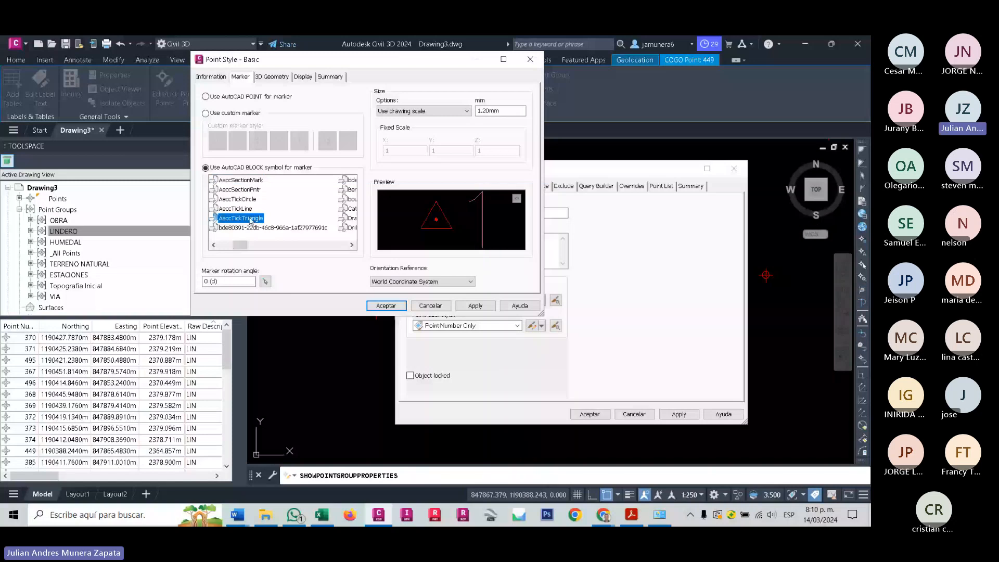
pyautogui.click(350, 245)
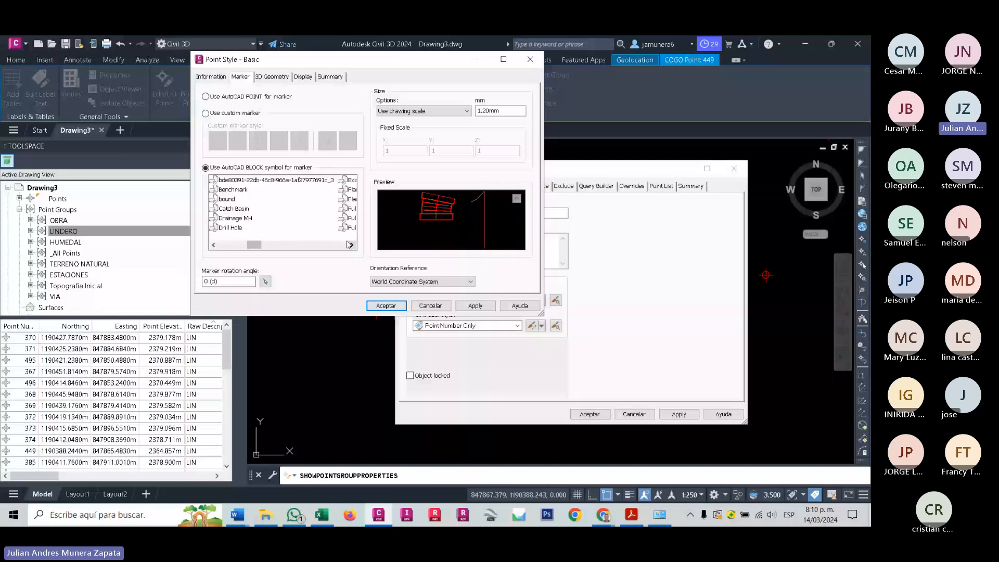
pyautogui.click(233, 190)
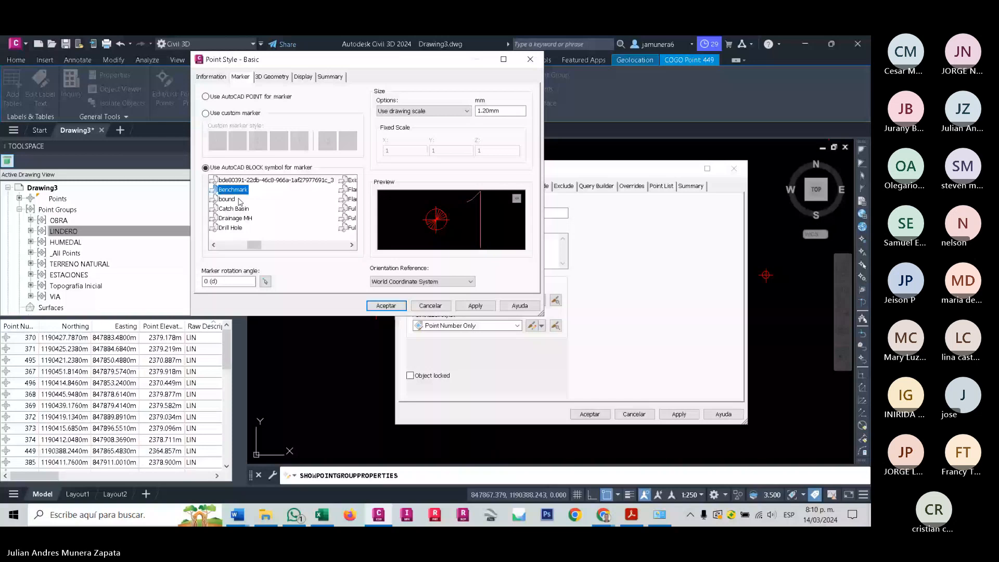
pyautogui.click(232, 227)
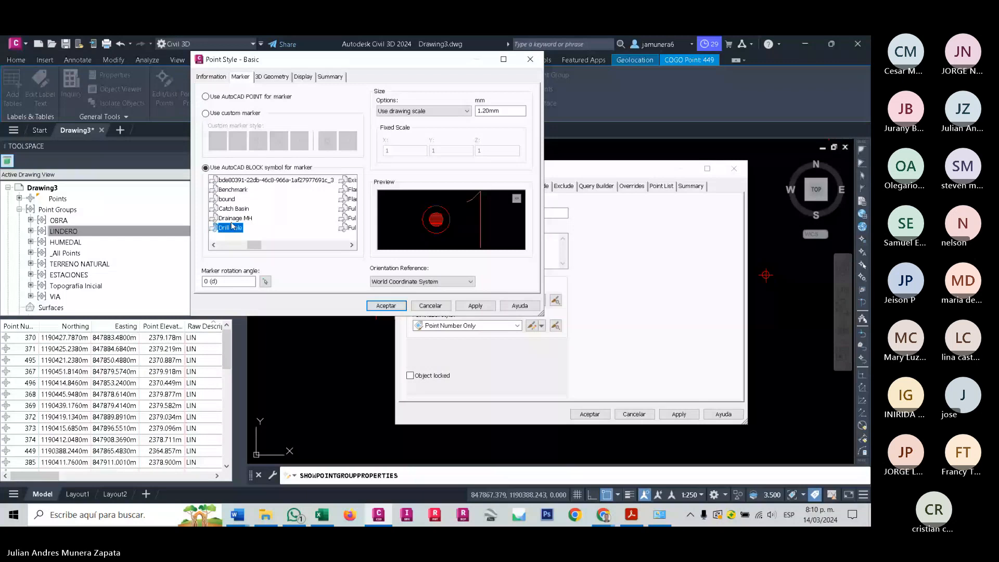
# Preview the Existing Hyd, Flared End Section - Profile, Guy Pole, LowPoint, Proposed Hyd and Shrub 2 block symbols.
pyautogui.click(346, 181)
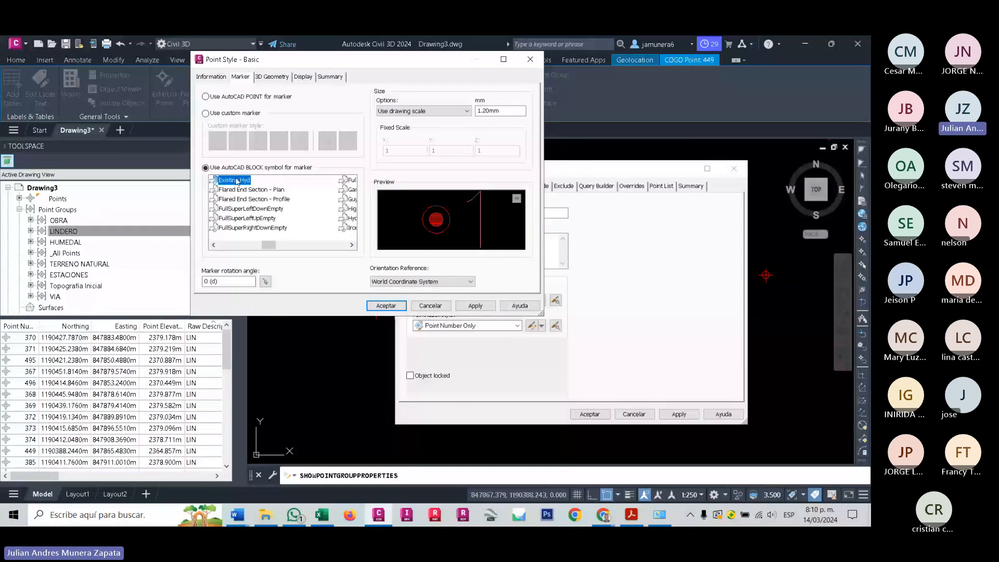
pyautogui.click(254, 199)
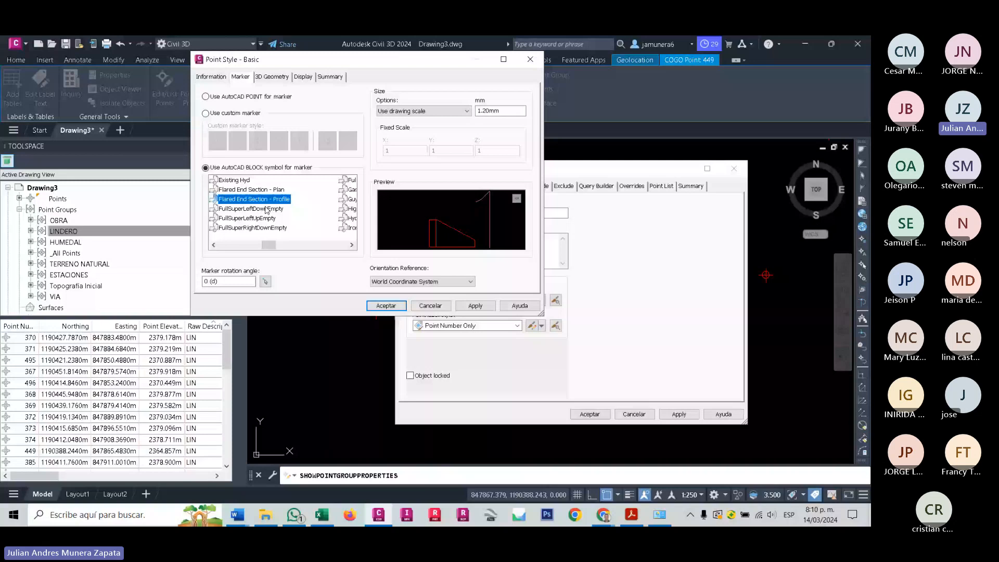
pyautogui.press('Right')
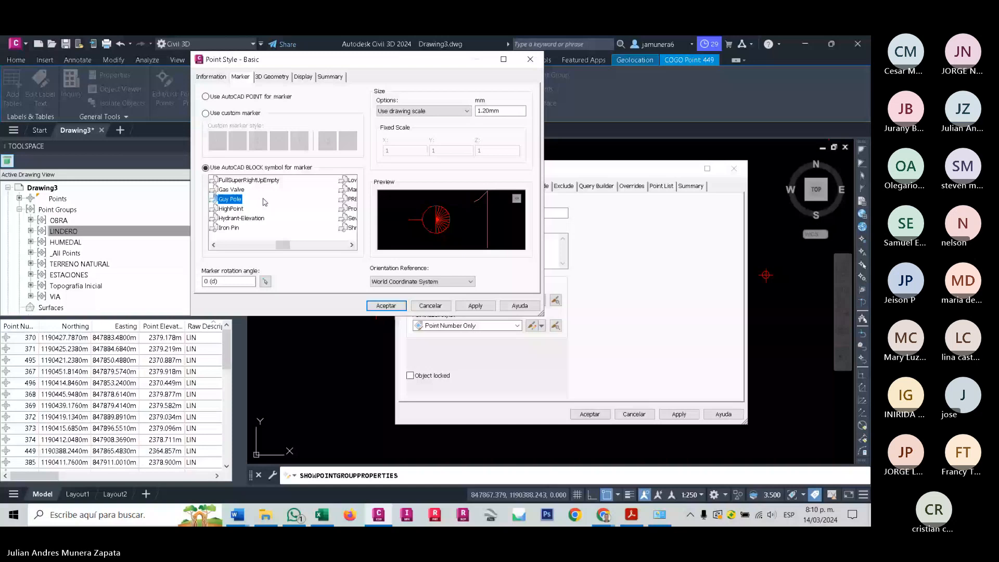
pyautogui.press('l')
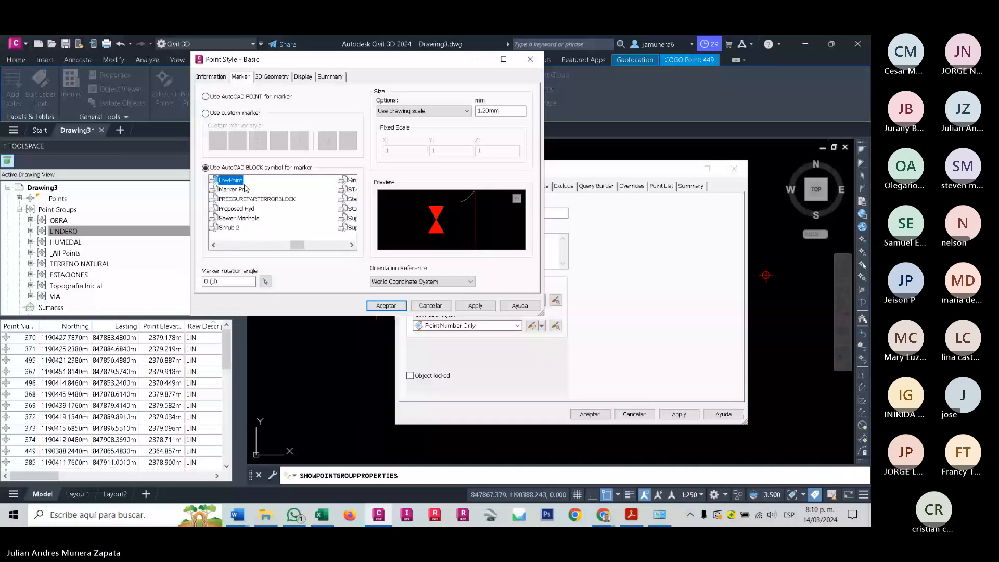
pyautogui.click(243, 209)
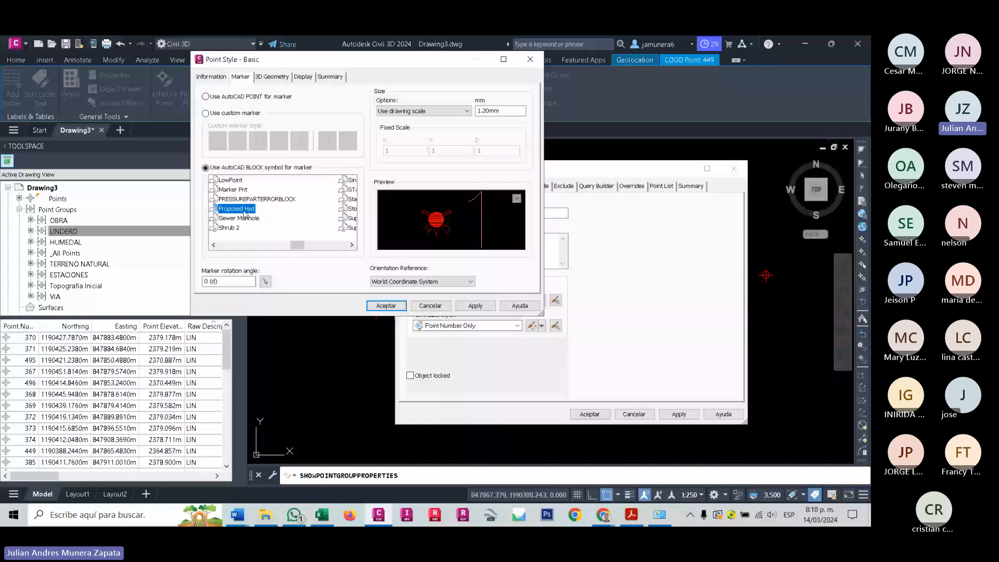
pyautogui.click(233, 228)
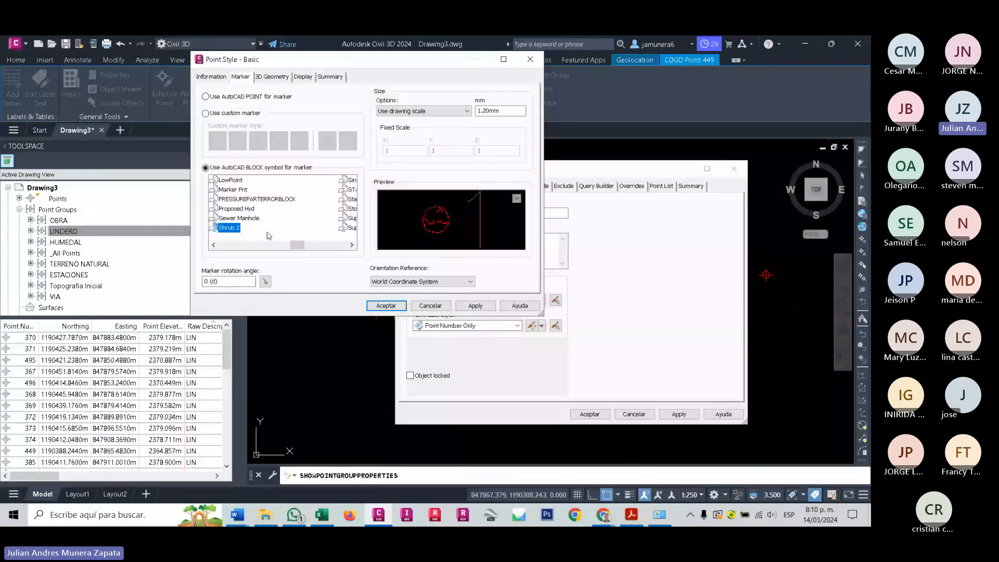
# Preview the Single Pole Sign, STA and Storm Manhole block symbols as point markers.
pyautogui.scroll(-1, 253, 185)
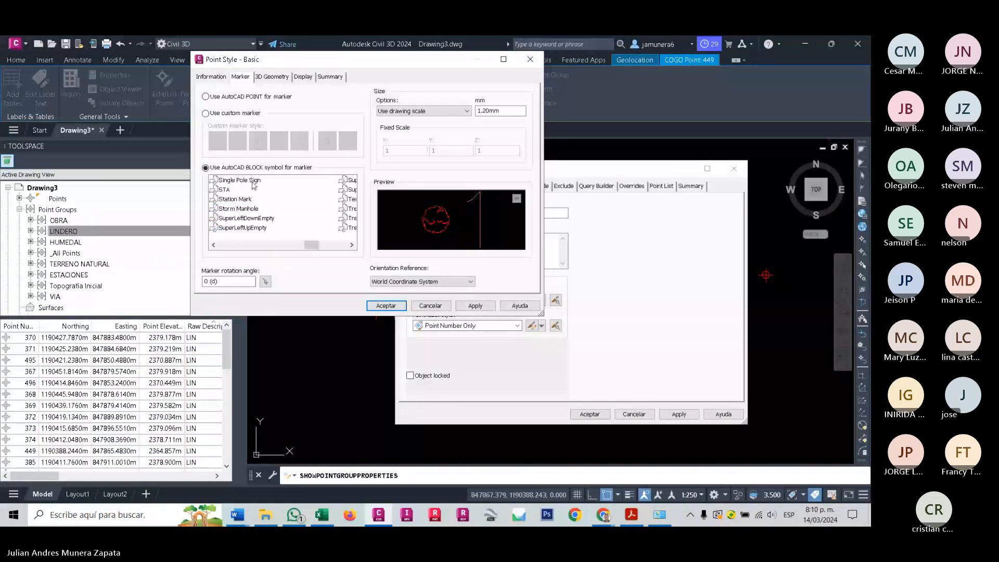
pyautogui.click(254, 181)
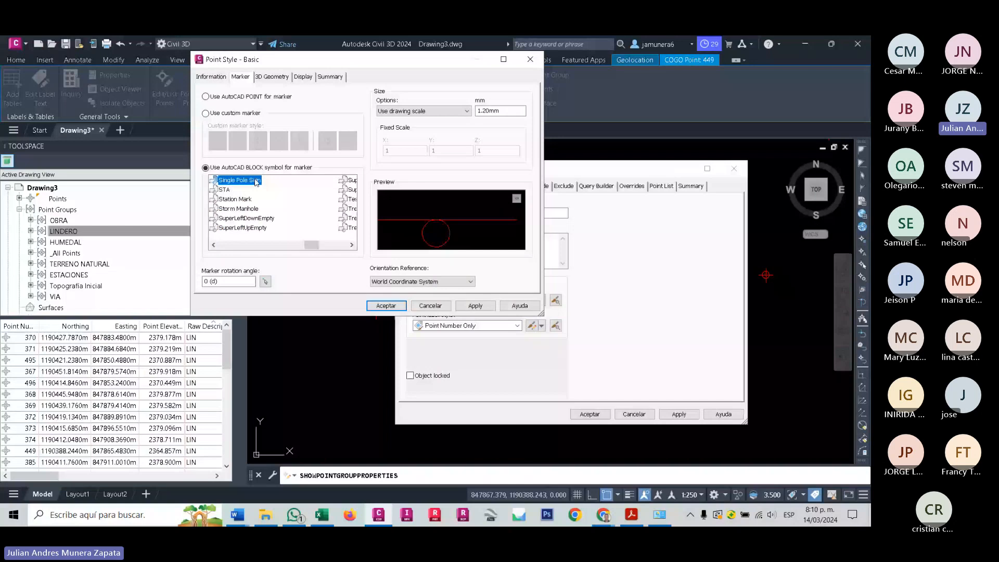
pyautogui.click(231, 190)
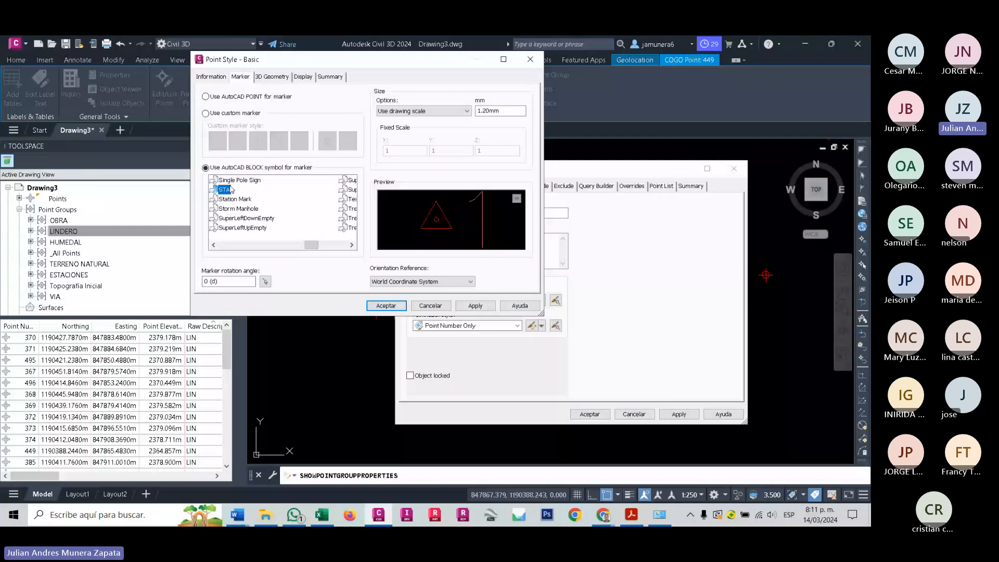
pyautogui.click(252, 209)
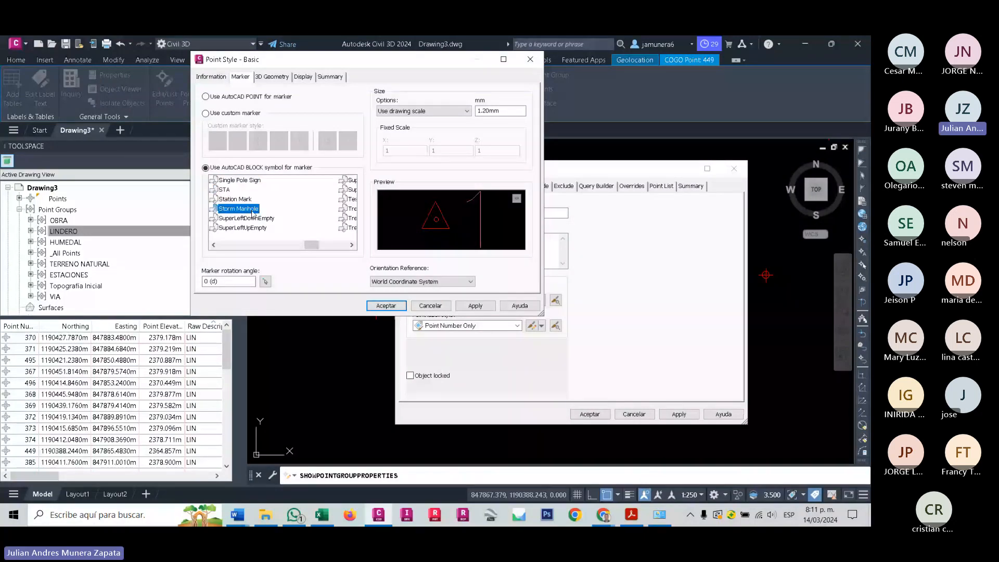
# Preview the Test Pit, Tree-Evergreen and Water Valve symbols among the remaining marker blocks.
pyautogui.scroll(-1, 252, 211)
pyautogui.click(238, 200)
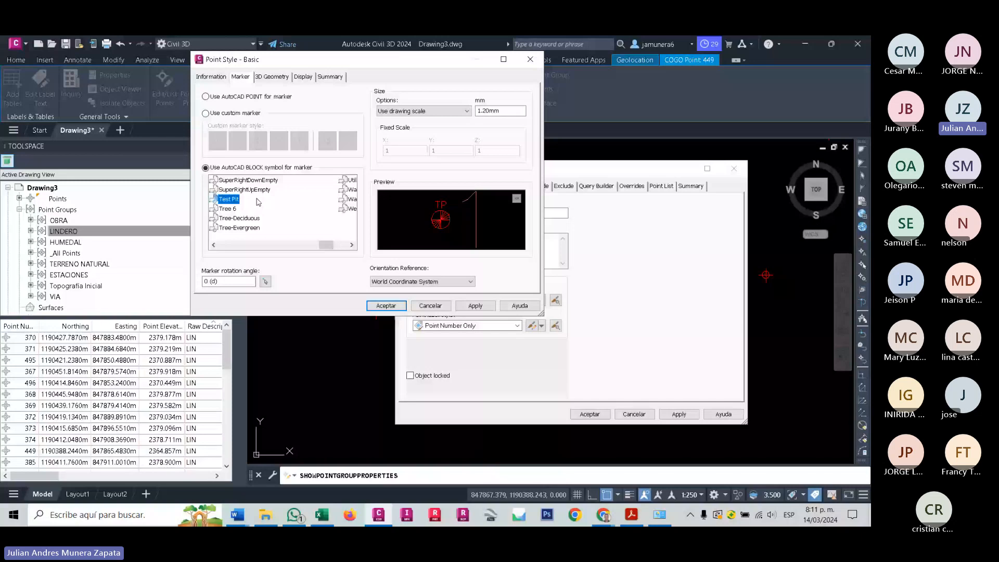
pyautogui.click(252, 229)
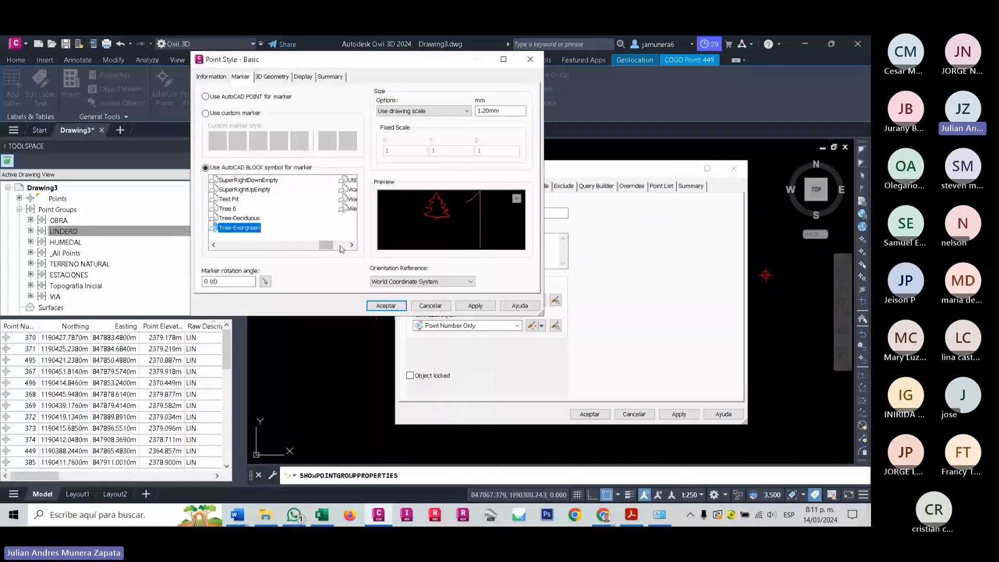
pyautogui.click(341, 249)
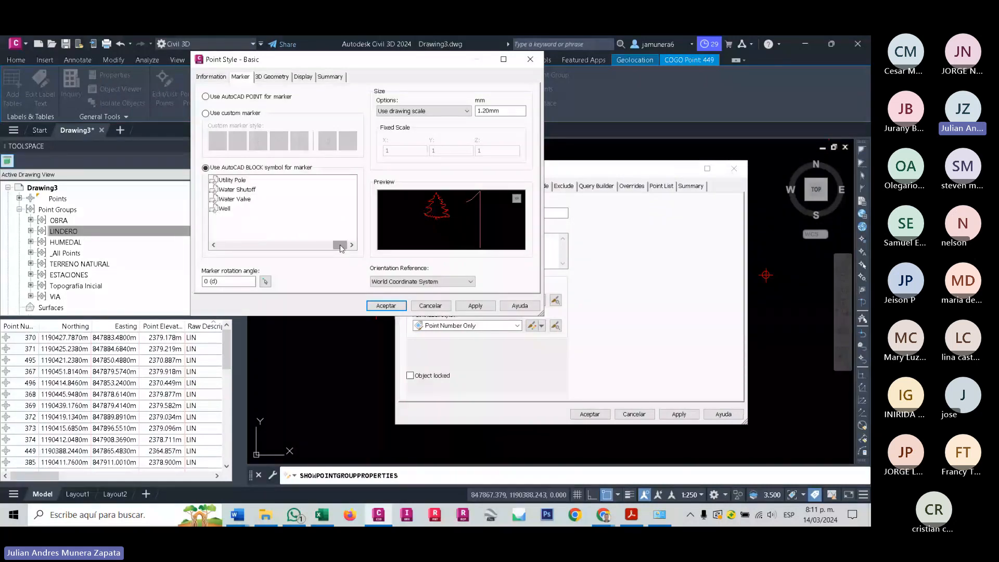
pyautogui.click(235, 200)
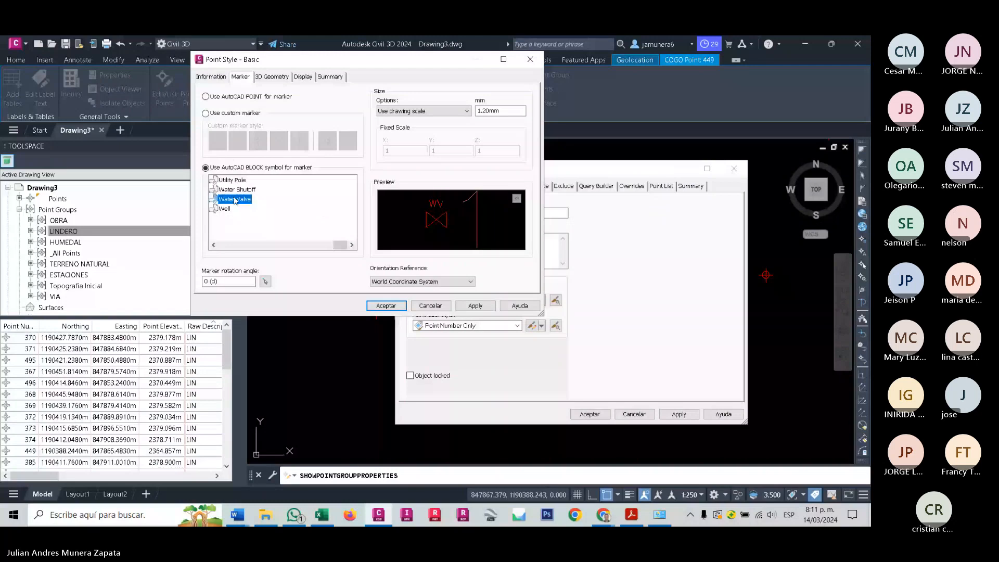
# Preview the Well block symbol and set _Wipeout_Circle as the marker block of LINDERO's Basic point style, applying the change.
pyautogui.click(225, 209)
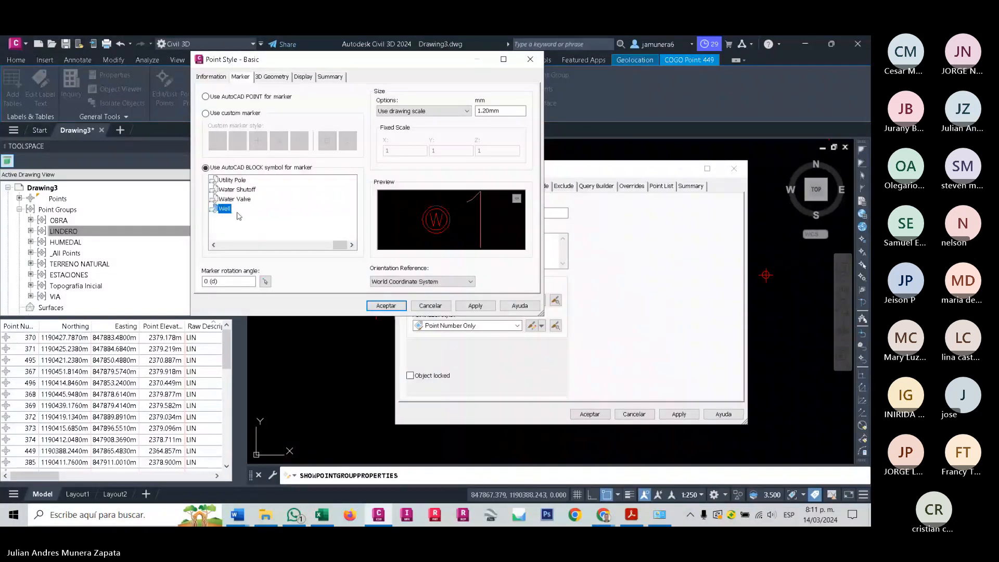
pyautogui.moveTo(341, 245); pyautogui.dragTo(202, 251)
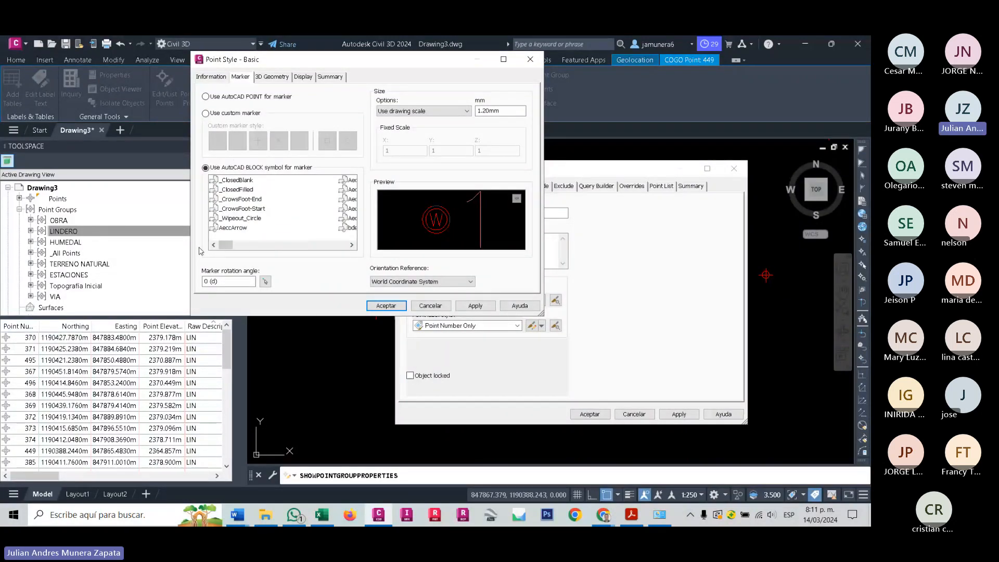
pyautogui.click(226, 218)
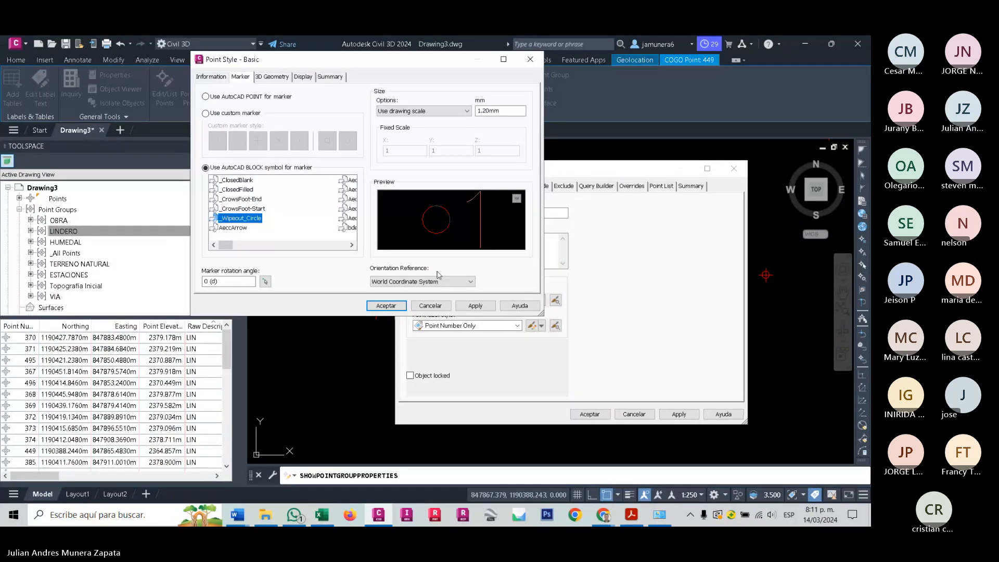
pyautogui.click(471, 305)
pyautogui.click(382, 302)
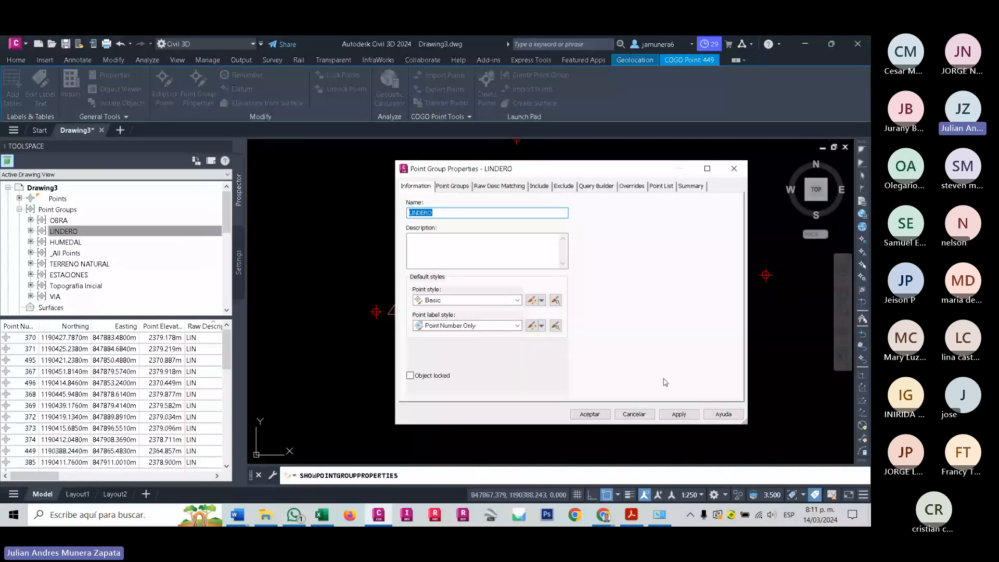
# Set the contents font of the Point Description component in LINDERO's Point Number Only label style to Arial and accept the group properties.
pyautogui.click(532, 325)
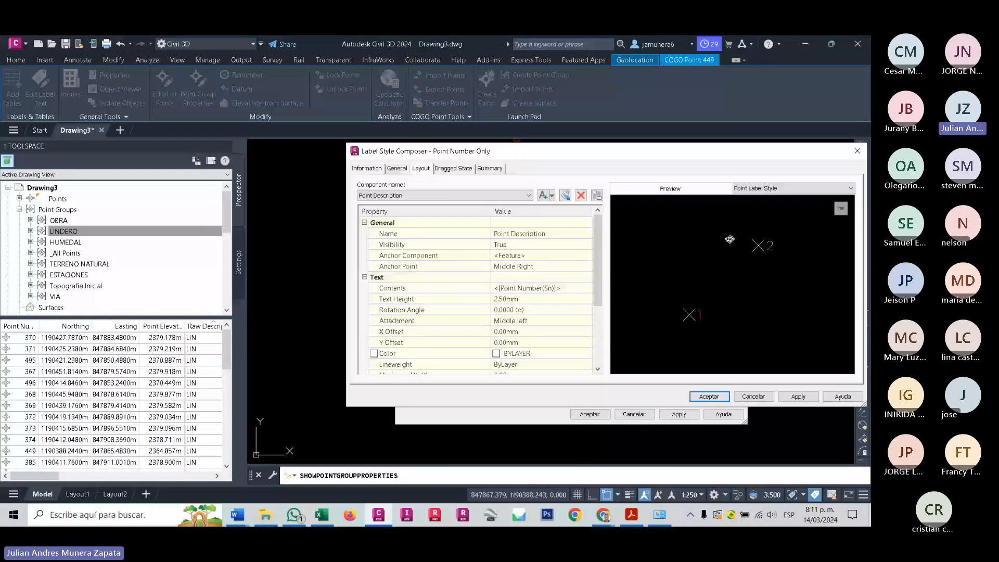
pyautogui.click(570, 290)
pyautogui.click(586, 289)
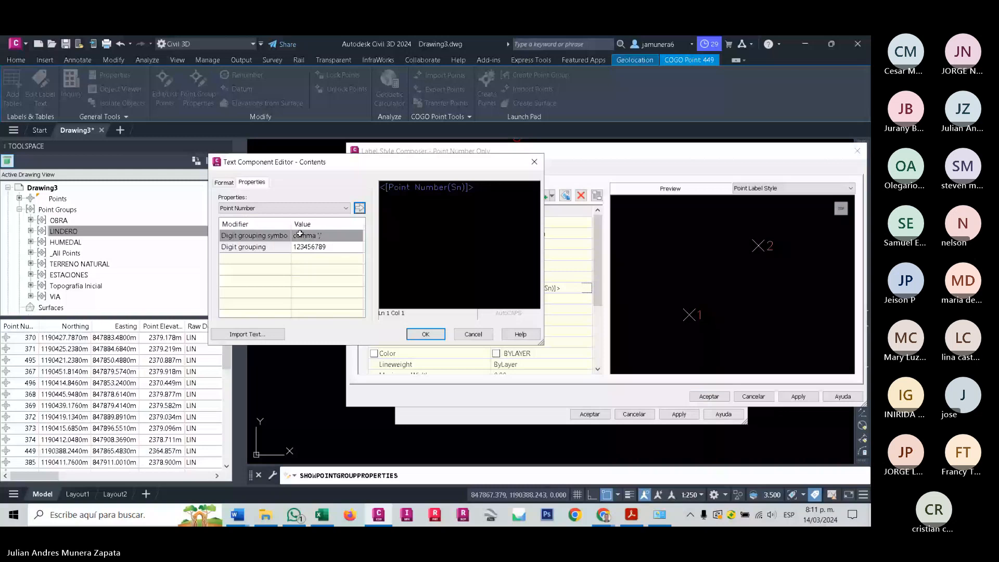
pyautogui.click(249, 209)
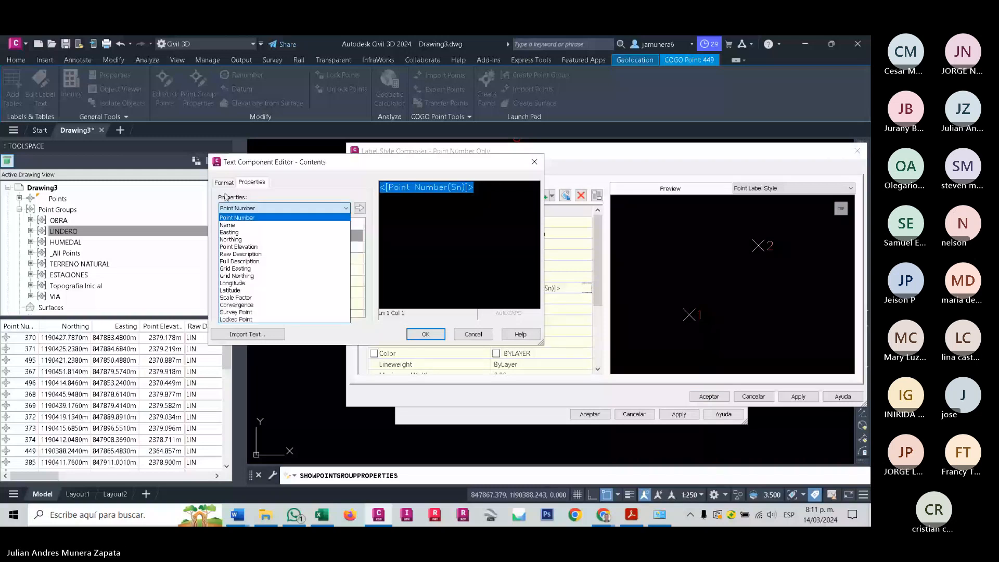
pyautogui.click(239, 217)
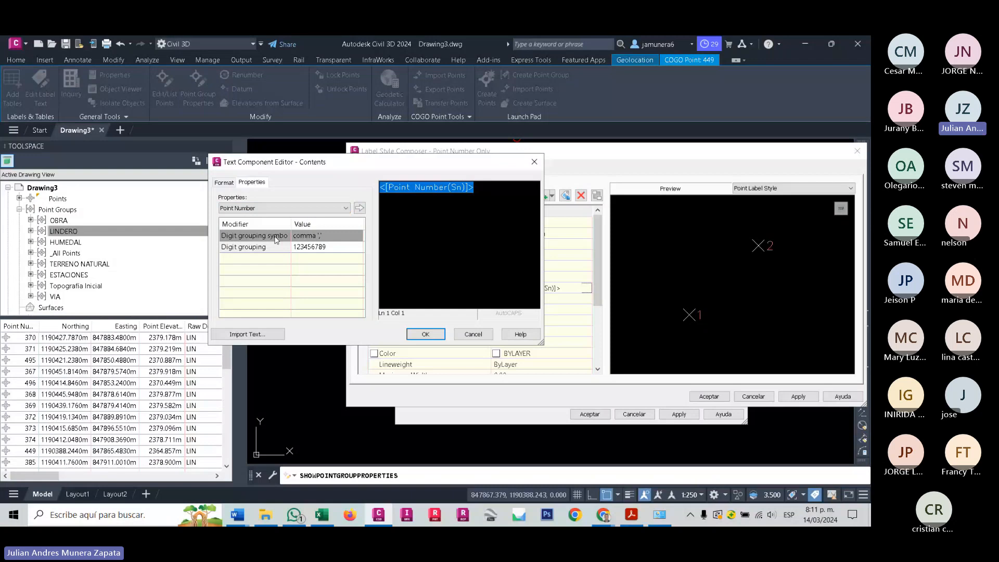
pyautogui.click(224, 182)
pyautogui.click(251, 252)
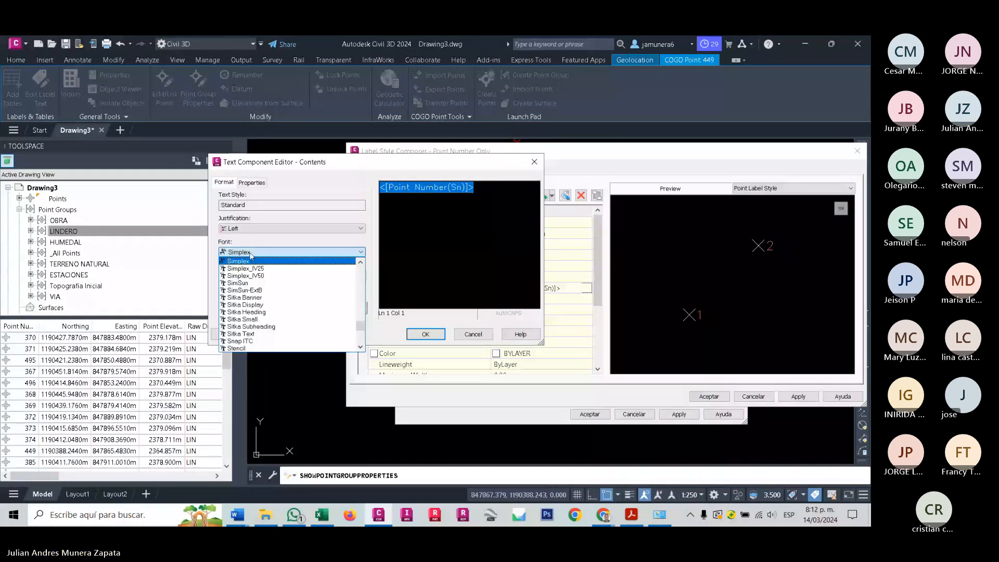
pyautogui.write('ar')
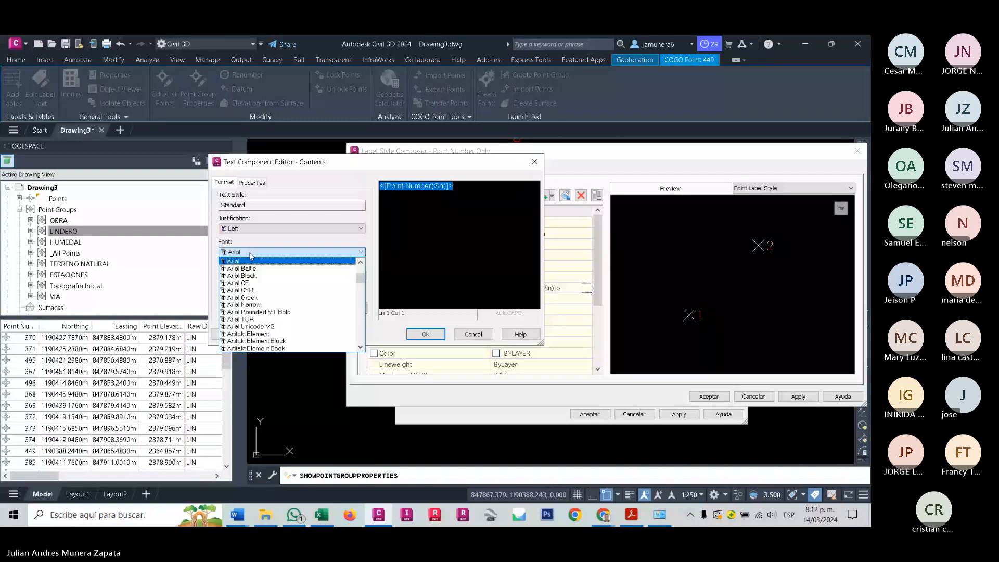
pyautogui.click(250, 256)
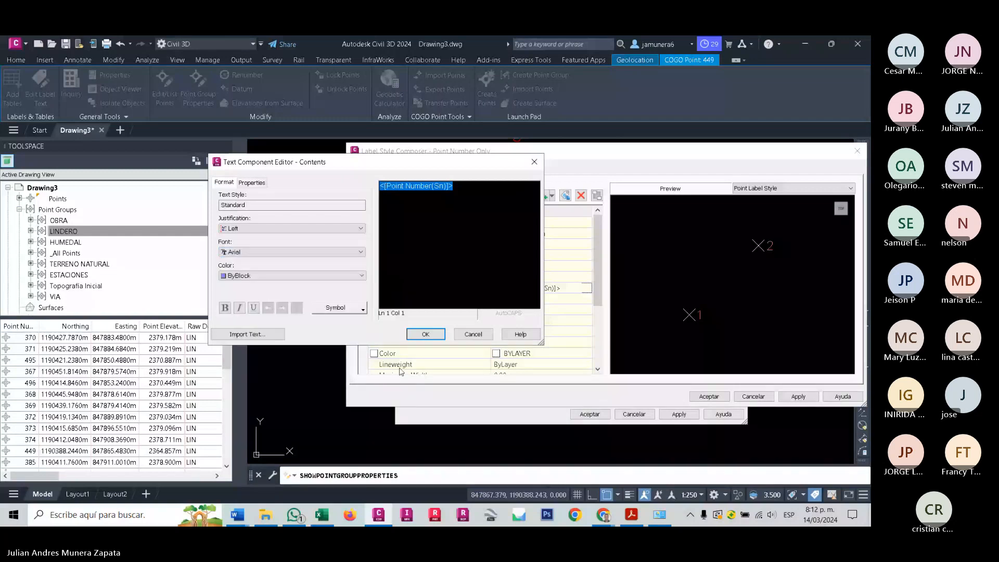
pyautogui.click(426, 335)
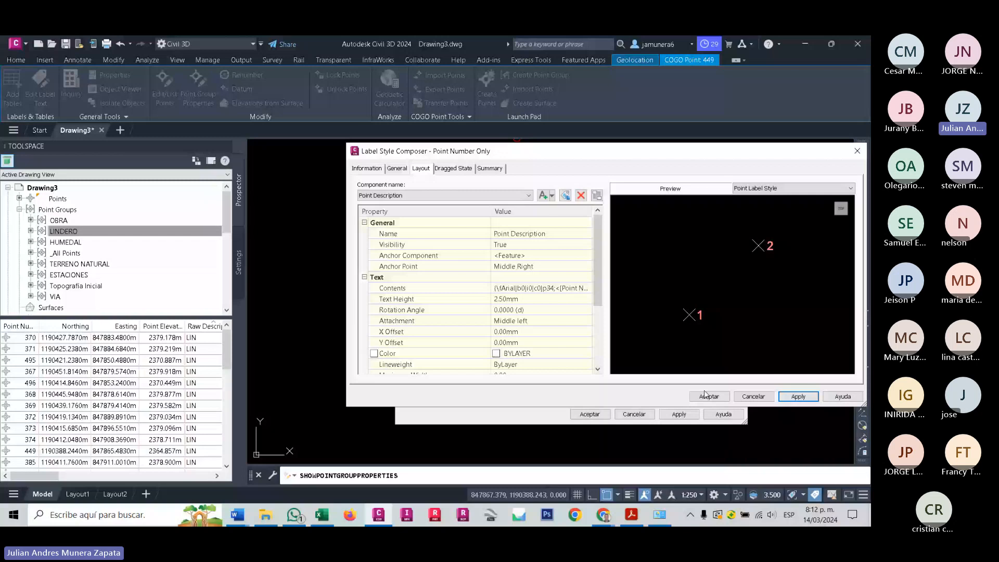
pyautogui.click(706, 396)
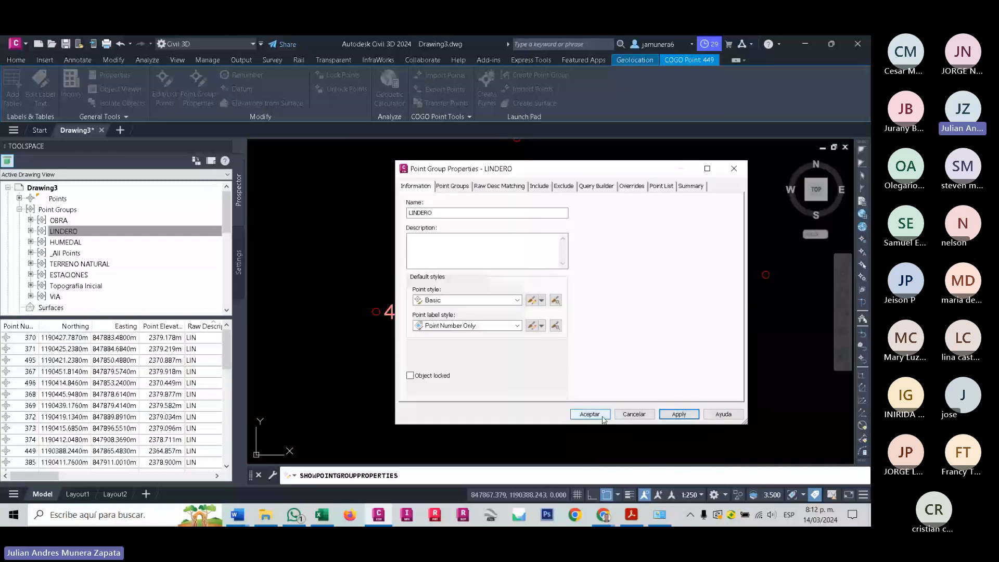
pyautogui.click(590, 414)
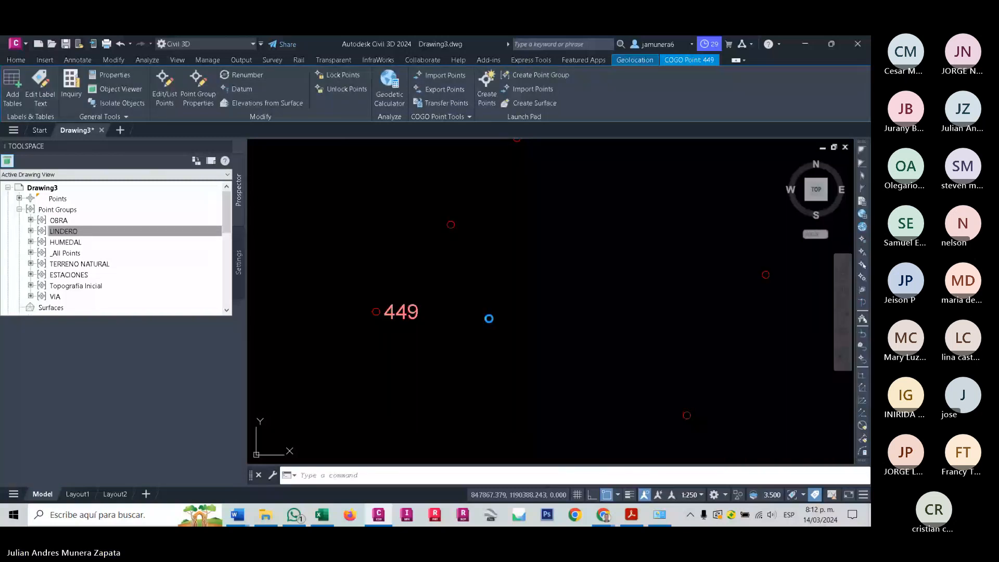
# Examine the point markers and labels around points 449 and 369, the HUMEDAL points and the STA station point.
pyautogui.scroll(-4, 489, 319)
pyautogui.moveTo(489, 319); pyautogui.dragTo(506, 381, button='middle')
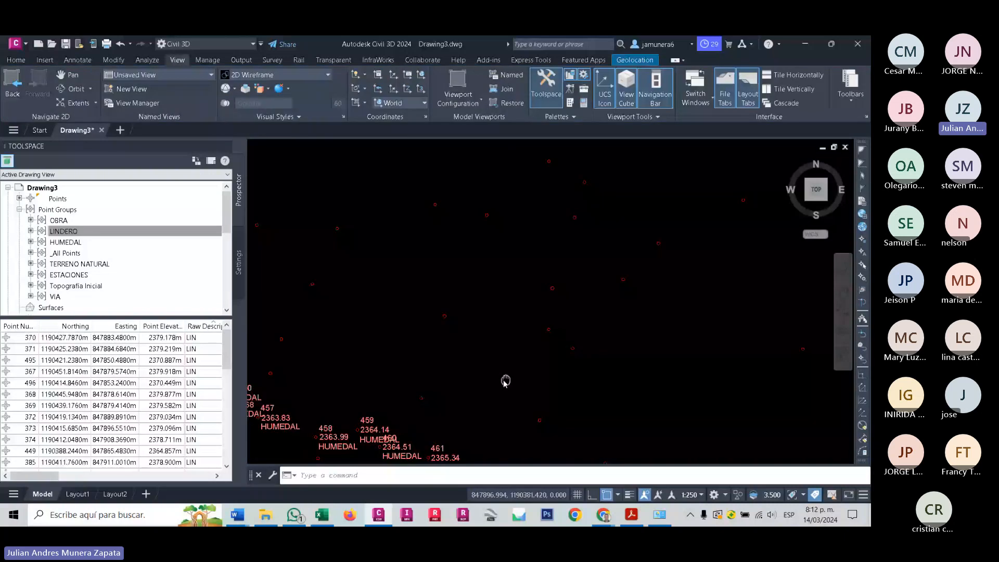
pyautogui.scroll(3, 545, 309)
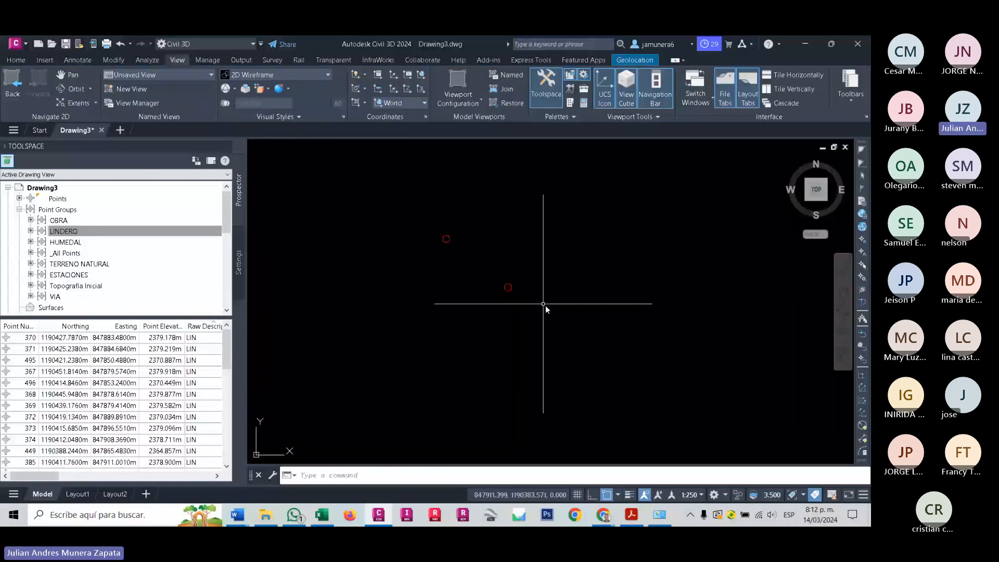
pyautogui.click(508, 287)
pyautogui.scroll(-3, 508, 292)
pyautogui.moveTo(484, 321); pyautogui.dragTo(472, 333, button='middle')
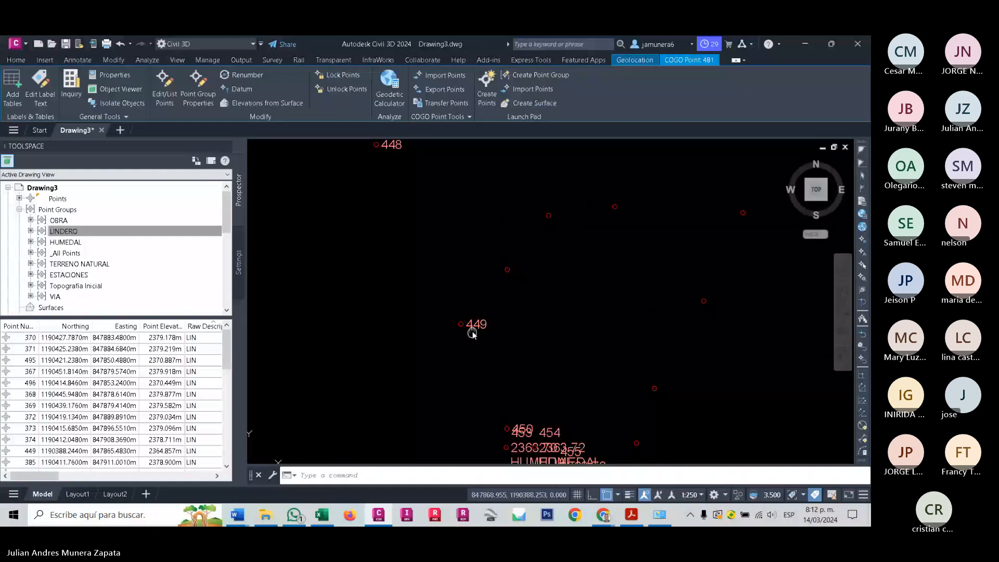
pyautogui.scroll(-1, 518, 304)
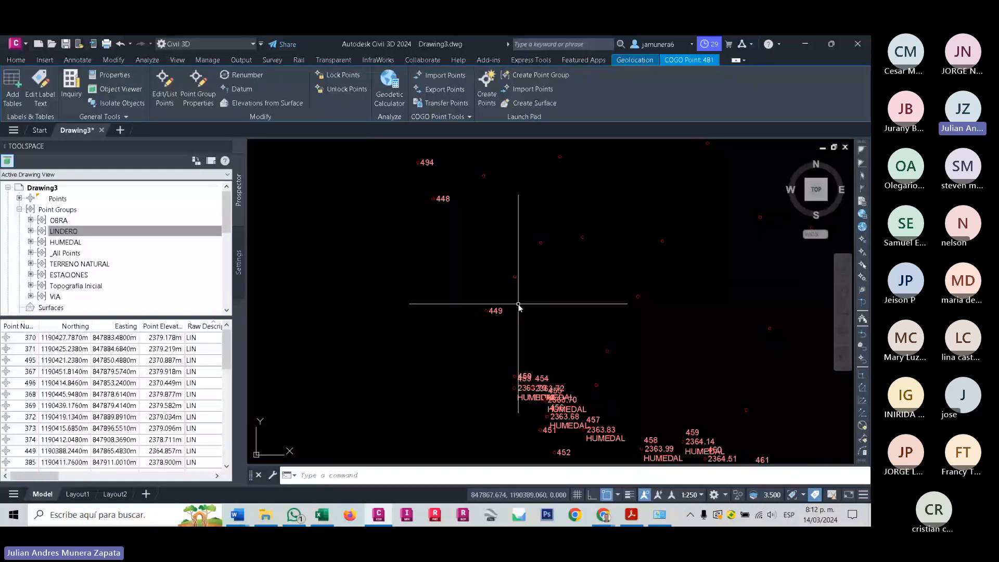
pyautogui.moveTo(518, 304); pyautogui.dragTo(490, 349, button='middle')
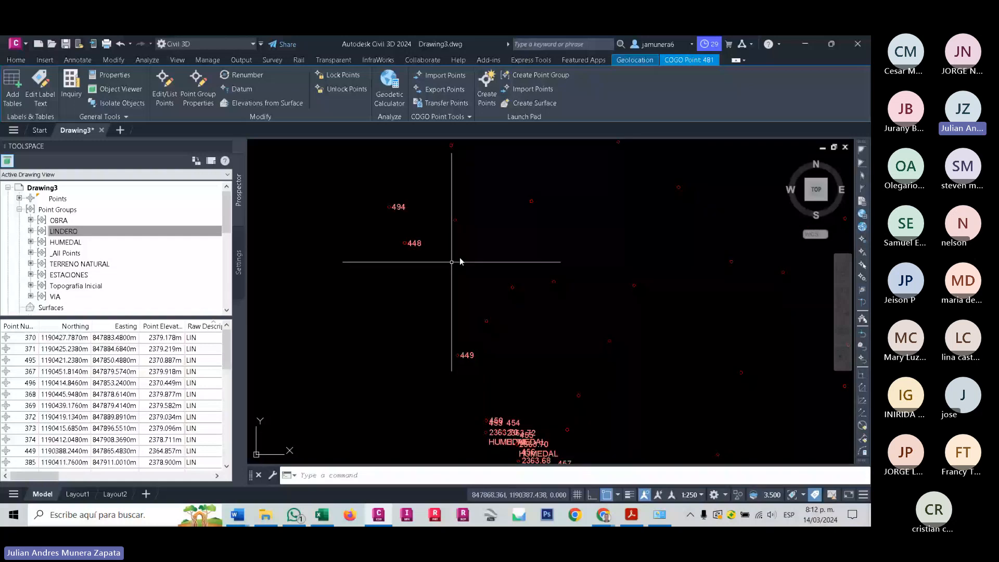
pyautogui.scroll(-1, 460, 261)
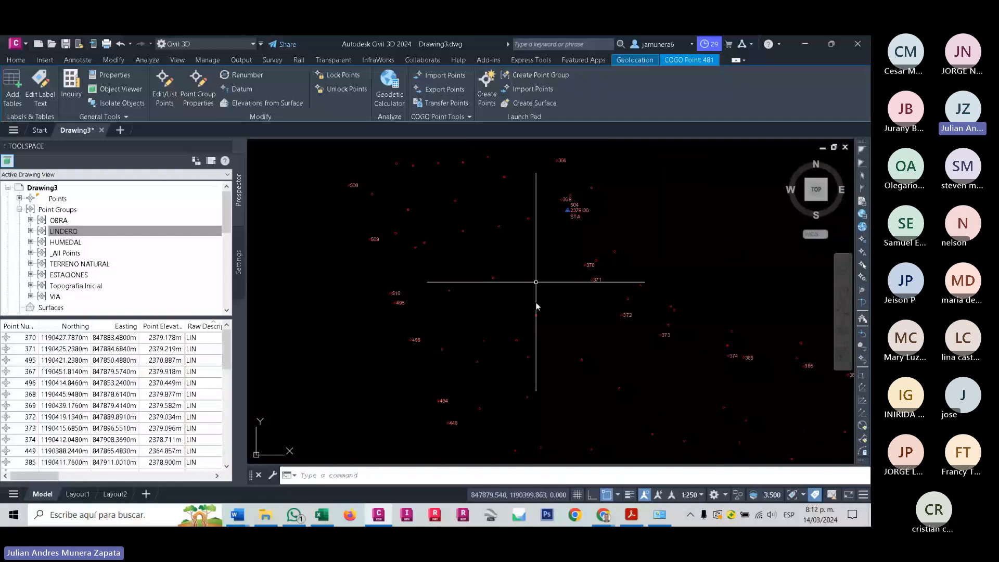
pyautogui.scroll(5, 488, 309)
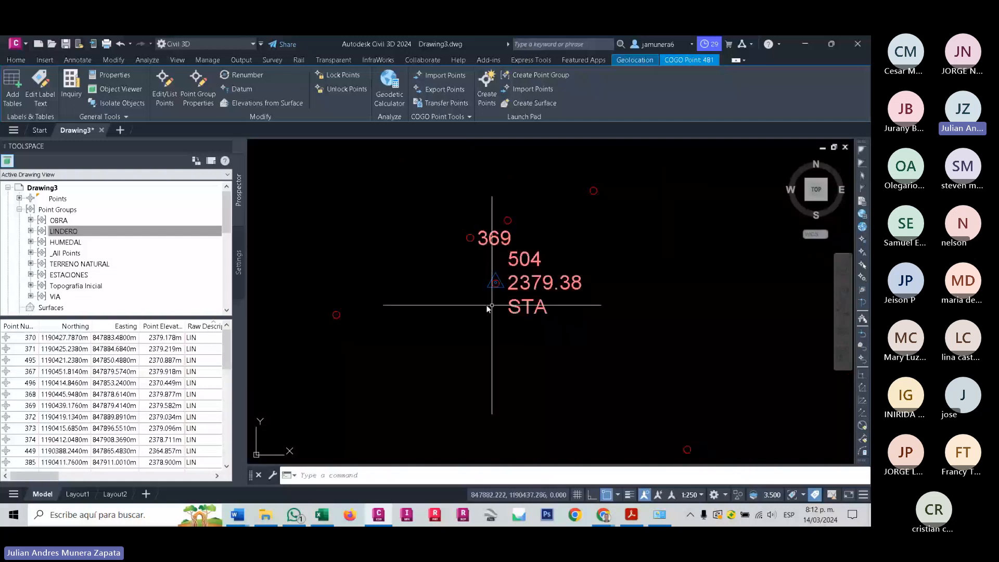
pyautogui.scroll(2, 487, 309)
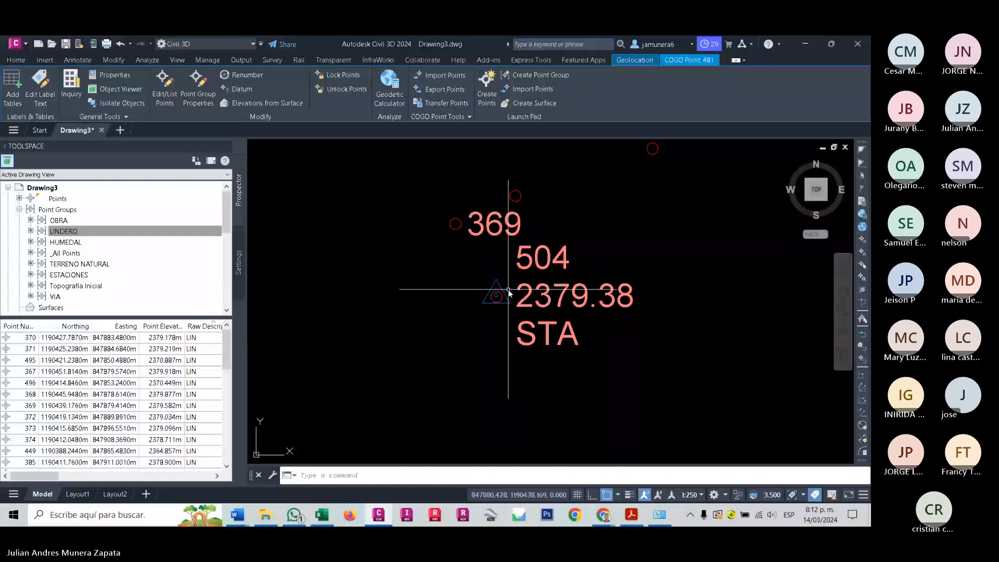
pyautogui.scroll(-4, 611, 290)
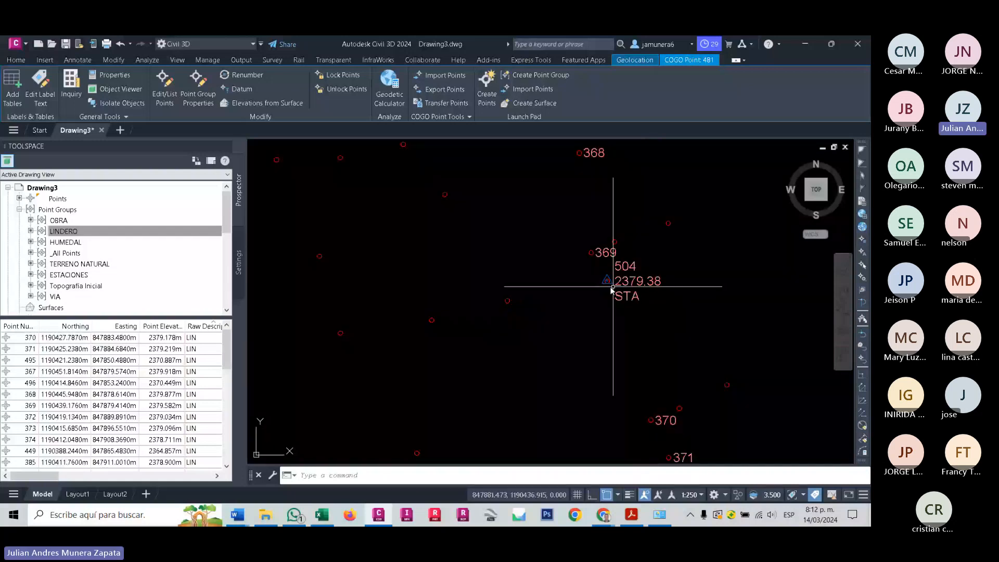
pyautogui.press('Escape')
pyautogui.scroll(-2, 465, 288)
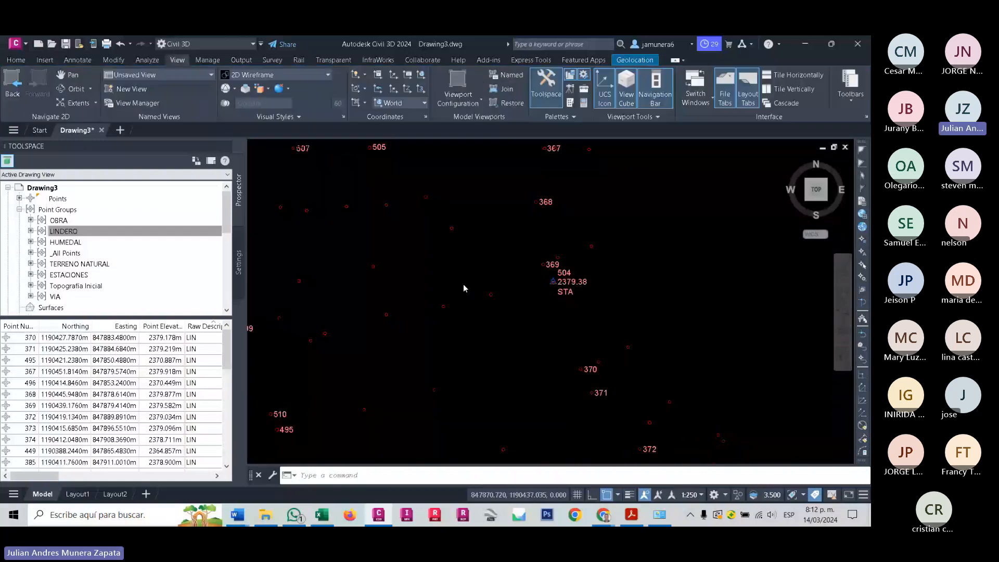
pyautogui.scroll(-2, 463, 288)
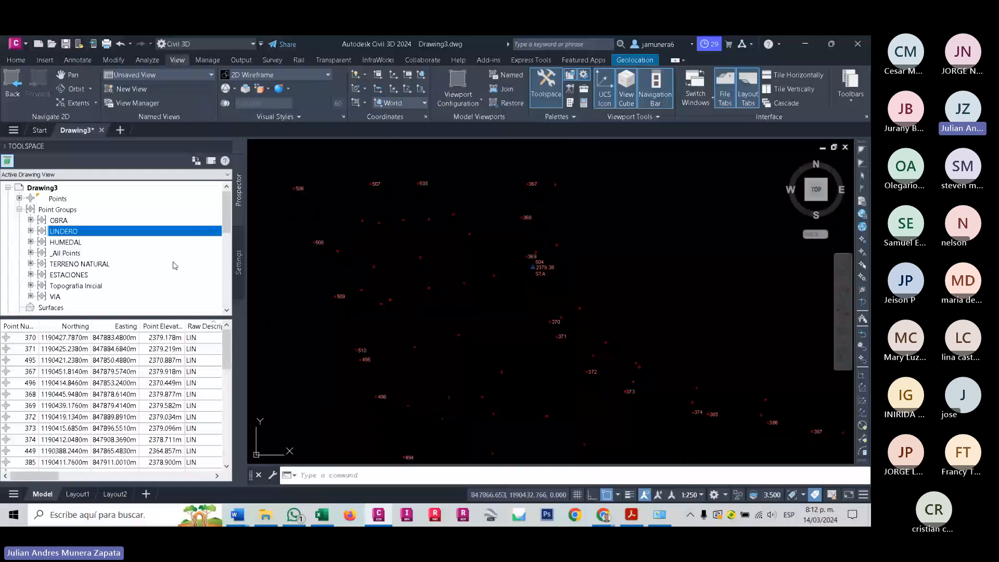
# Move the OBRA, LINDERO and HUMEDAL groups to the end of the point group display order so _All Points comes first.
pyautogui.click(73, 211)
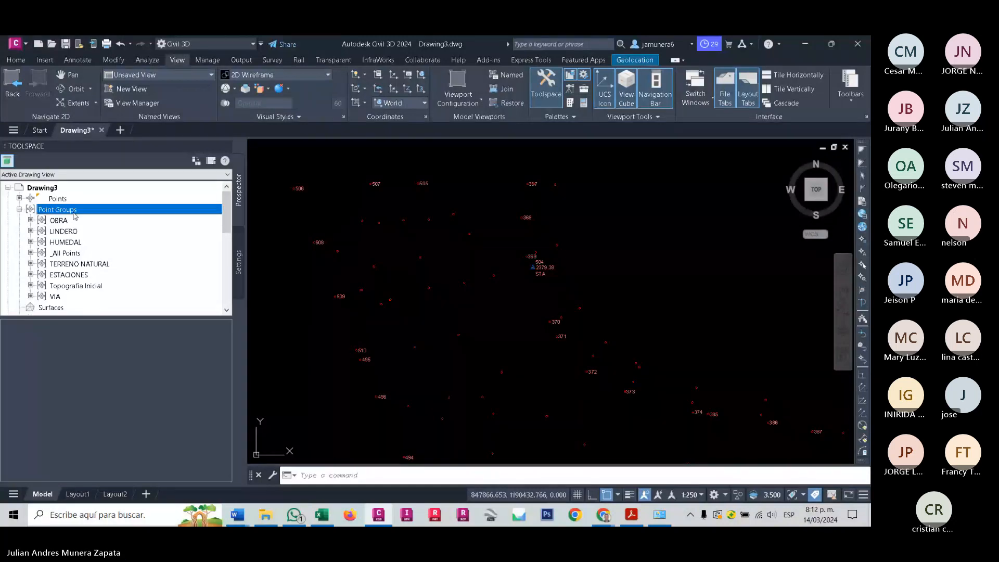
pyautogui.rightClick(76, 216)
pyautogui.click(104, 221)
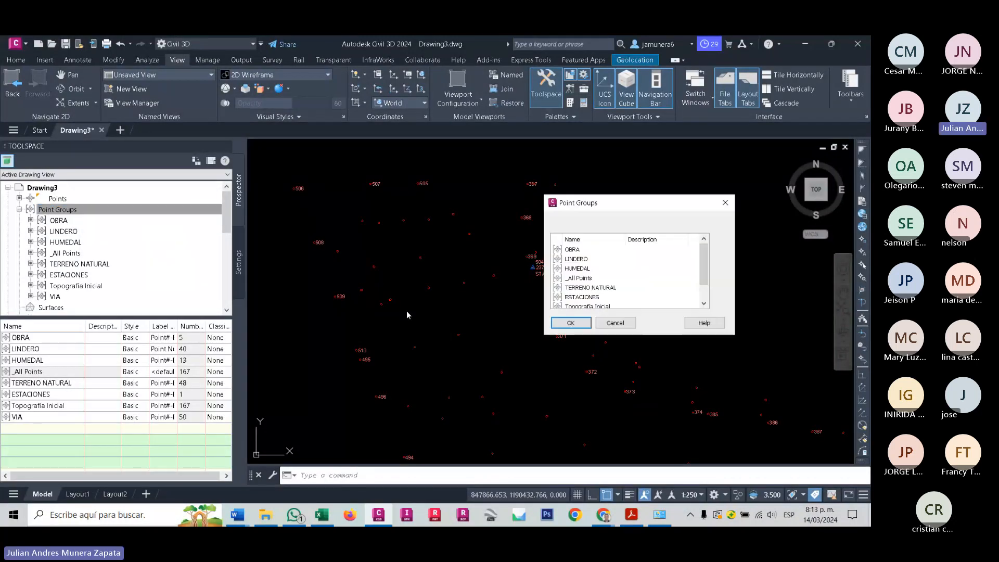
pyautogui.scroll(-1, 569, 249)
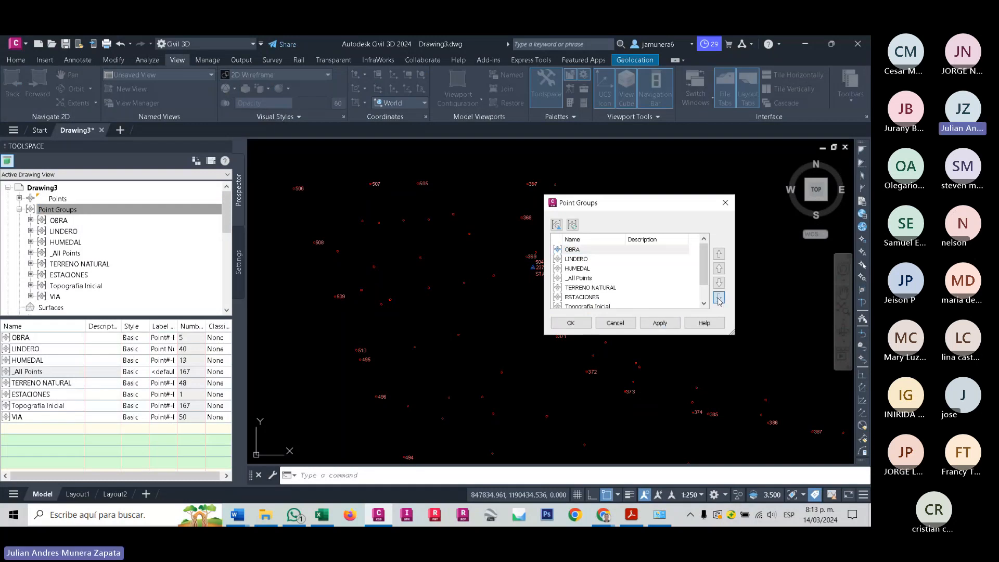
pyautogui.click(570, 249)
pyautogui.click(719, 298)
pyautogui.click(602, 251)
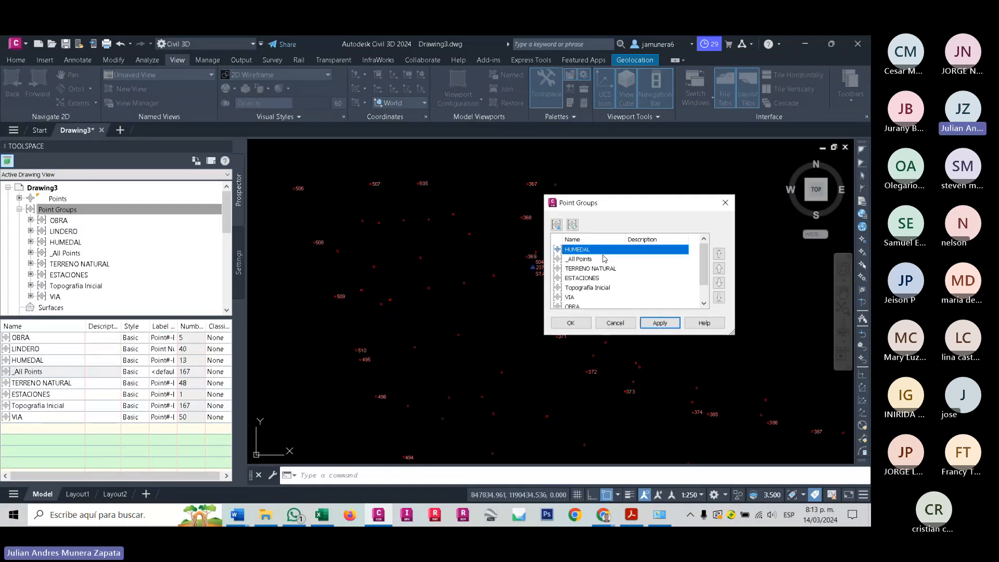
pyautogui.scroll(-1, 604, 258)
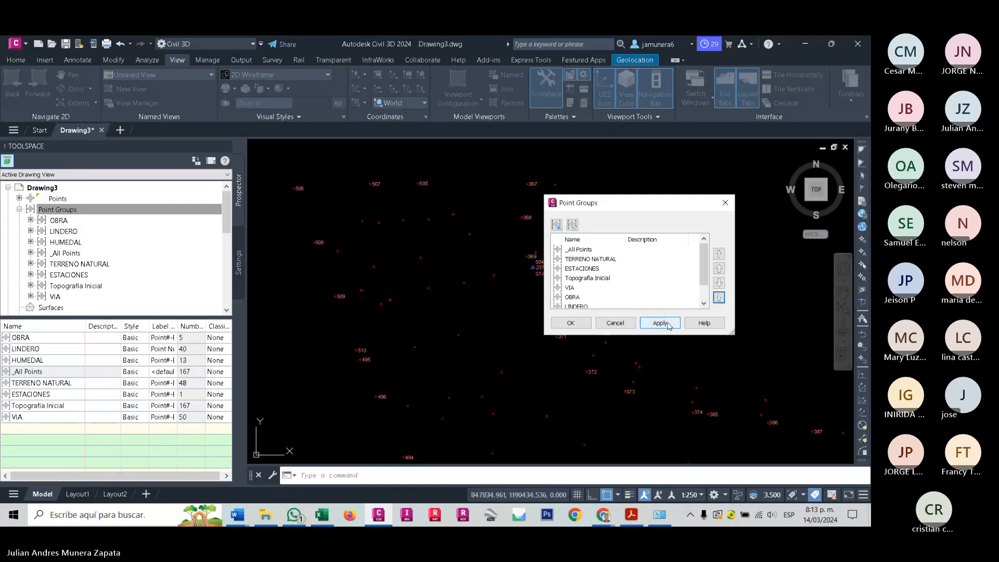
pyautogui.click(571, 323)
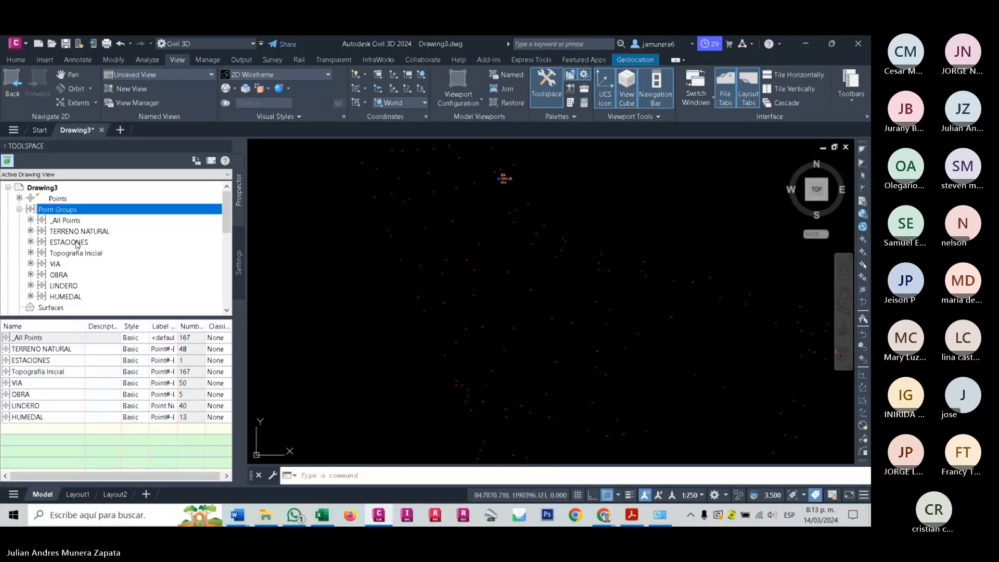
# Set the Basic point style of _All Points to use the X-shaped custom marker, applying the change and accepting the group properties.
pyautogui.click(83, 221)
pyautogui.rightClick(85, 220)
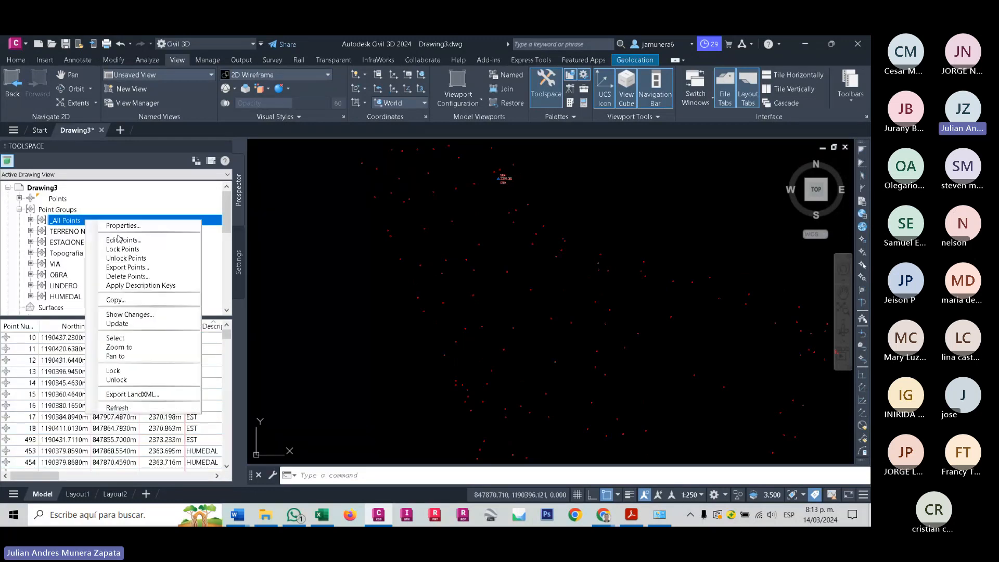
pyautogui.click(140, 225)
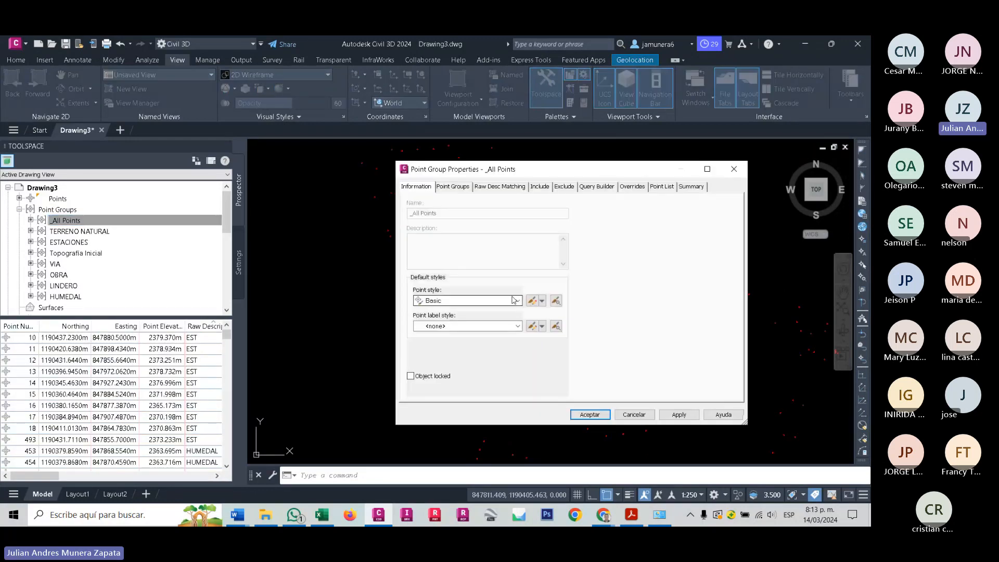
pyautogui.click(532, 301)
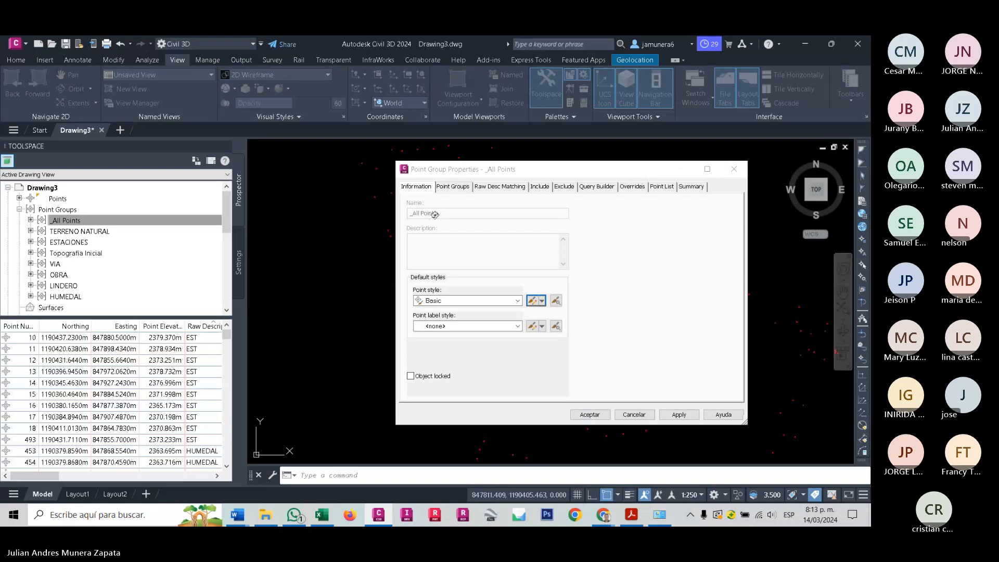
pyautogui.click(206, 113)
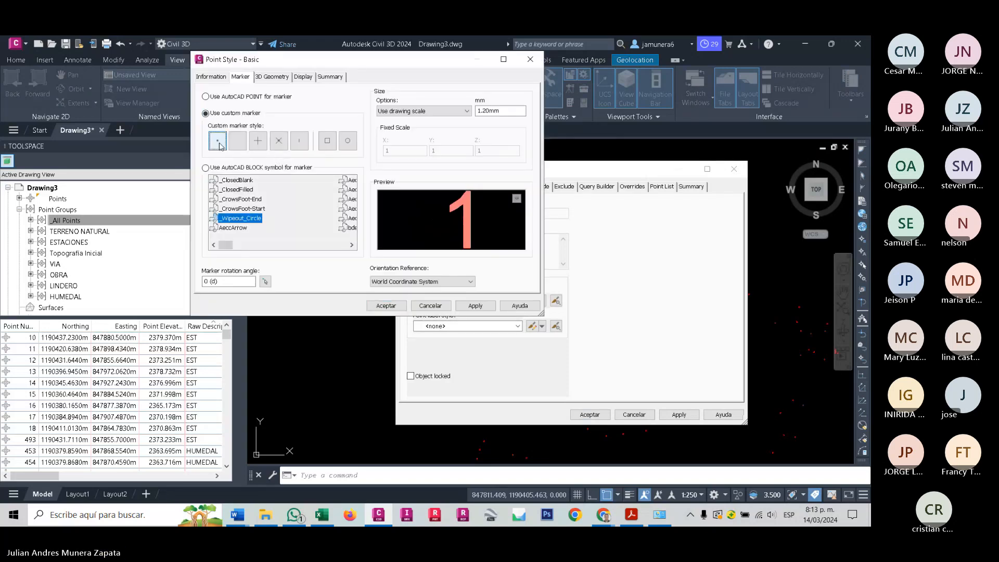
pyautogui.click(218, 142)
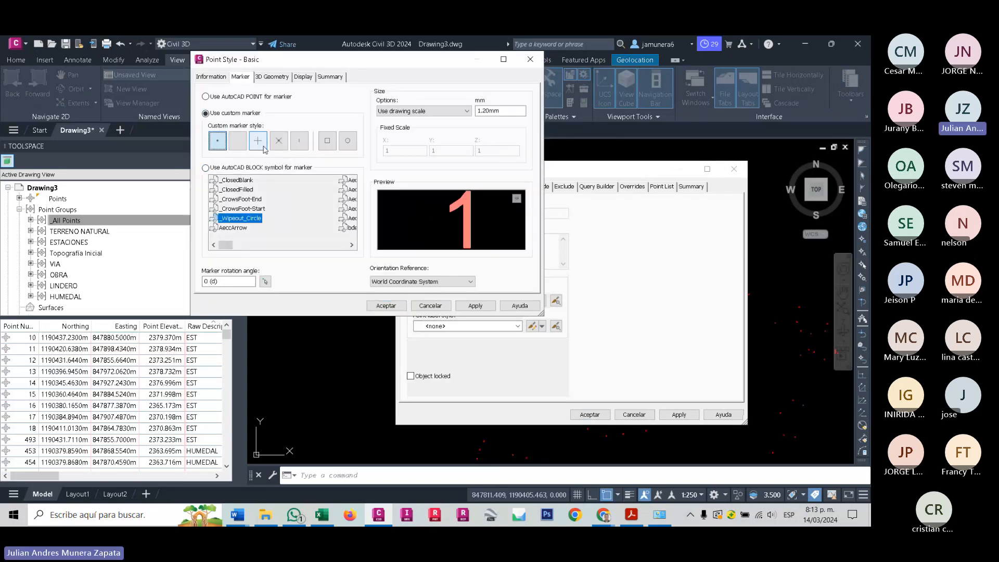
pyautogui.click(279, 141)
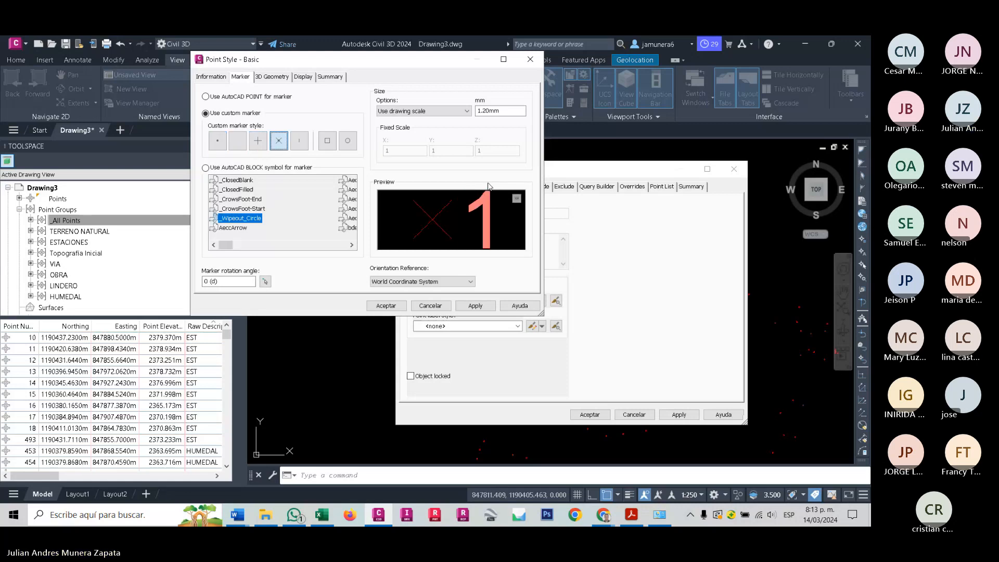
pyautogui.click(475, 306)
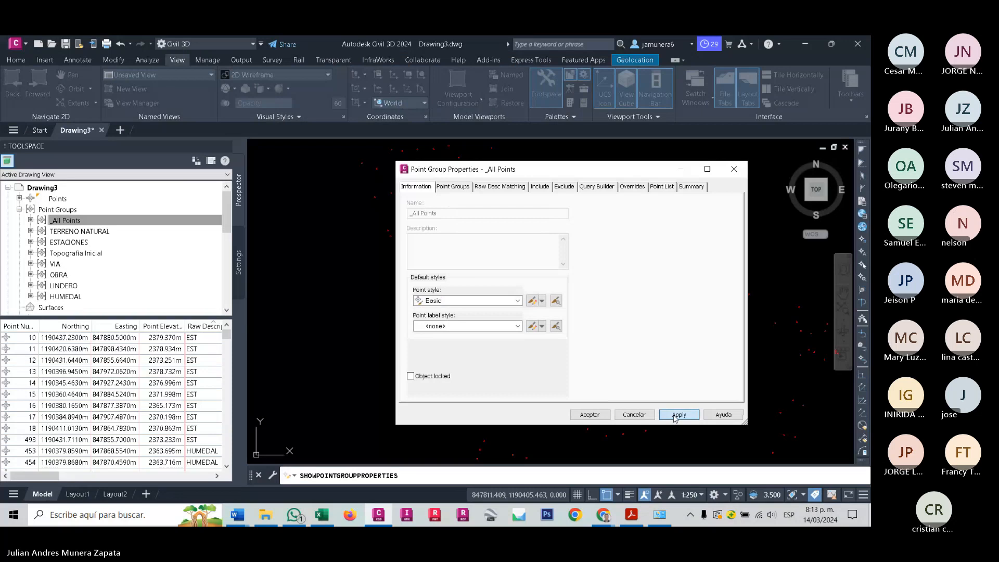
pyautogui.click(590, 415)
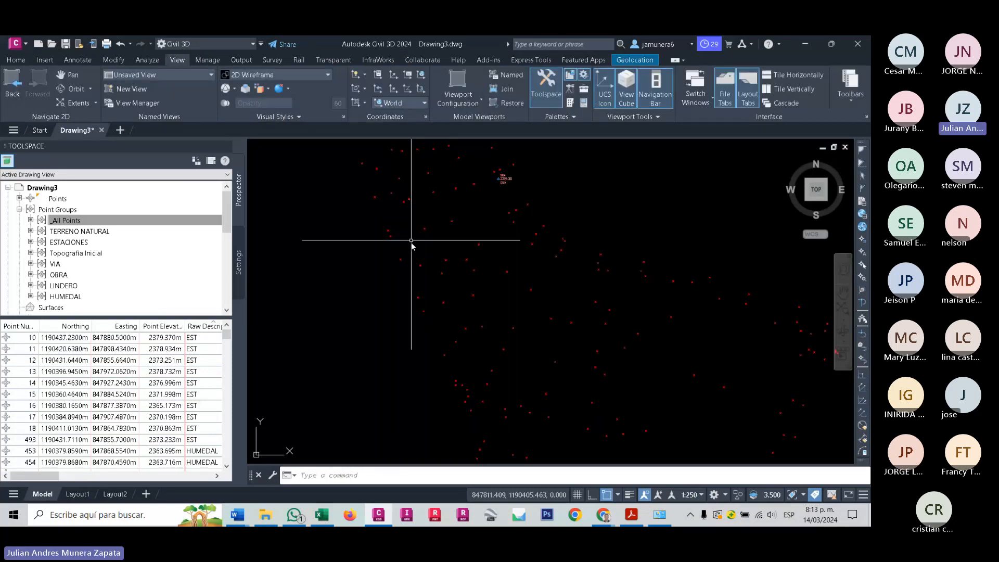
# Move the ESTACIONES group to the beginning of the point group display order, ahead of _All Points, and accept the order.
pyautogui.click(78, 242)
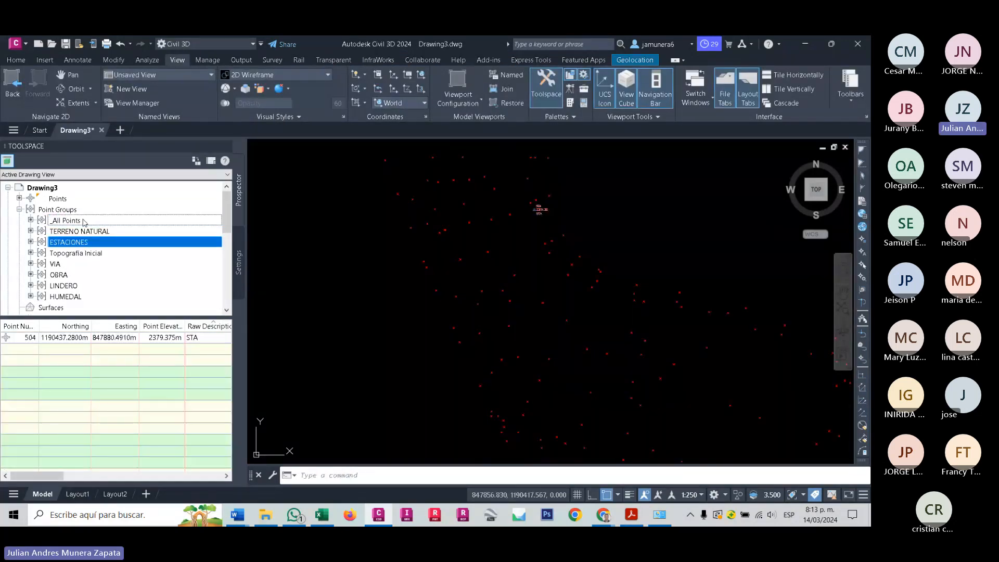
pyautogui.click(57, 209)
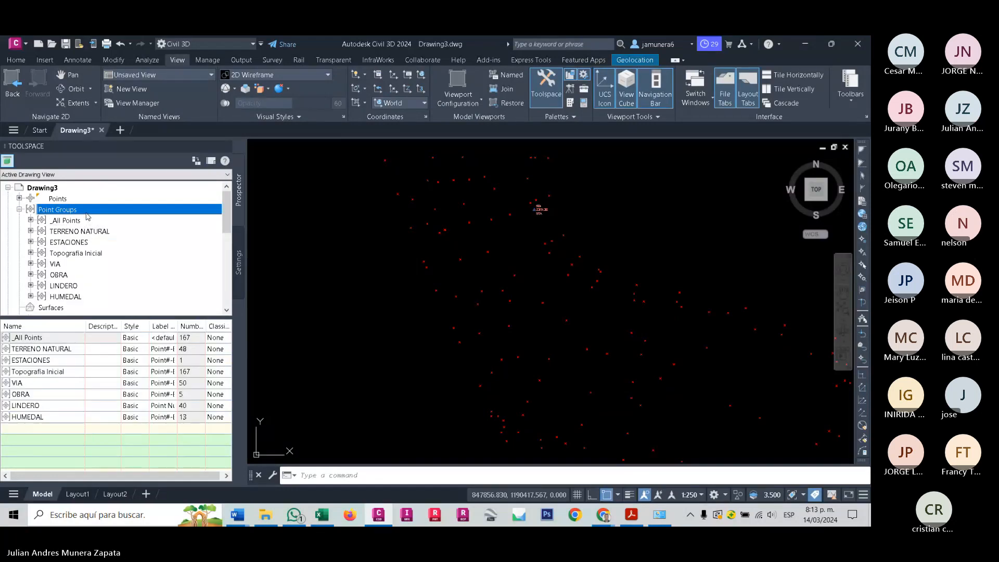
pyautogui.rightClick(87, 213)
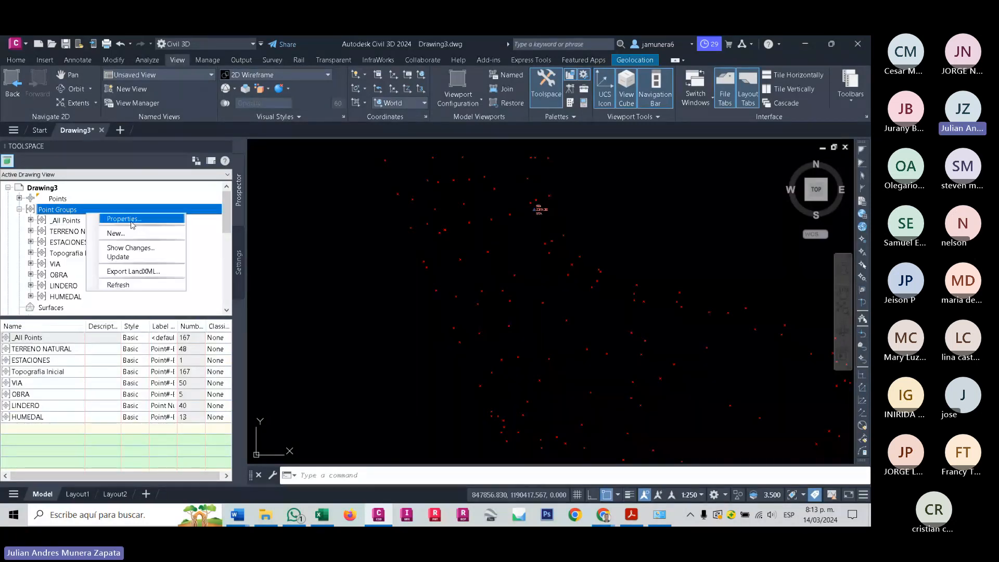
pyautogui.click(132, 220)
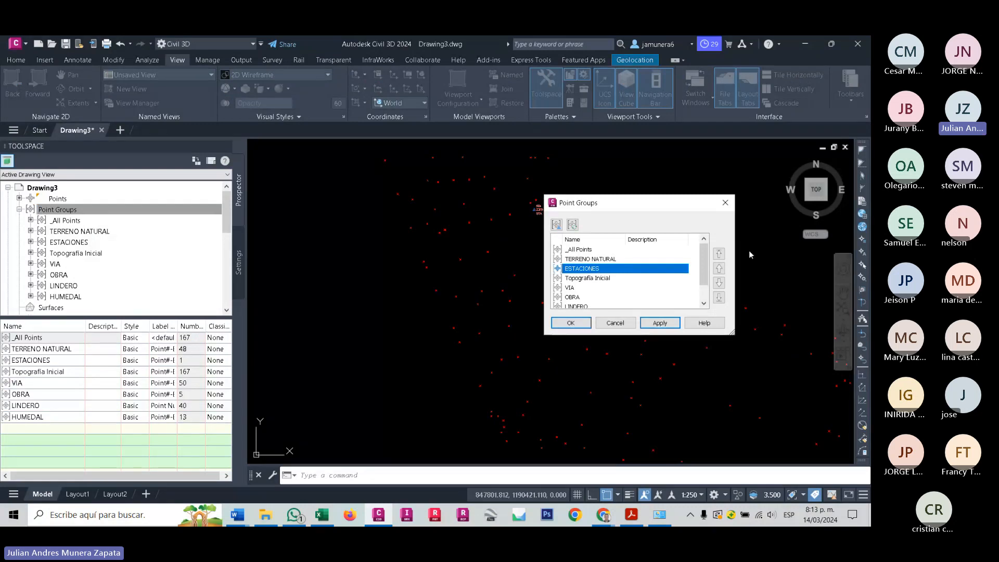
pyautogui.click(719, 254)
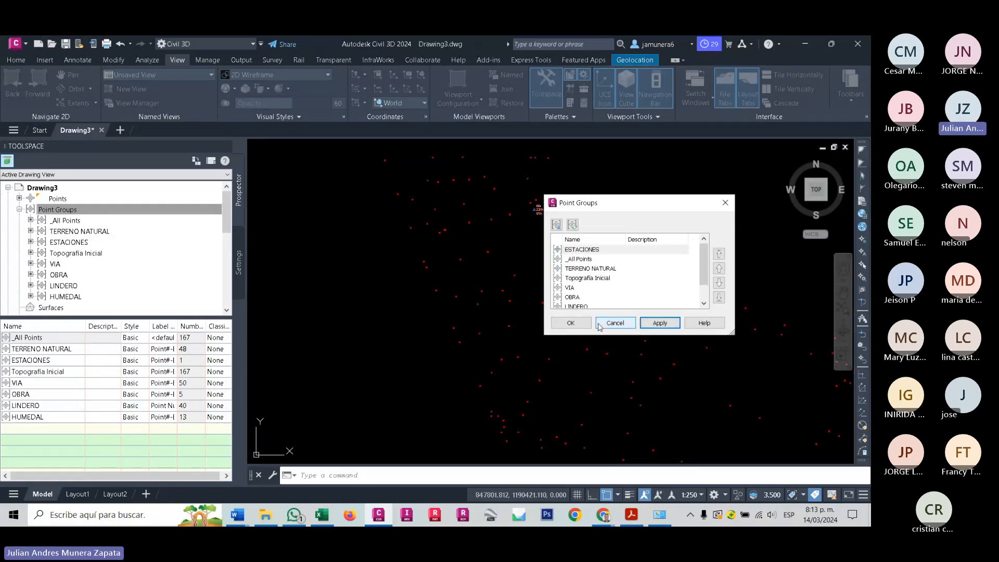
pyautogui.click(570, 323)
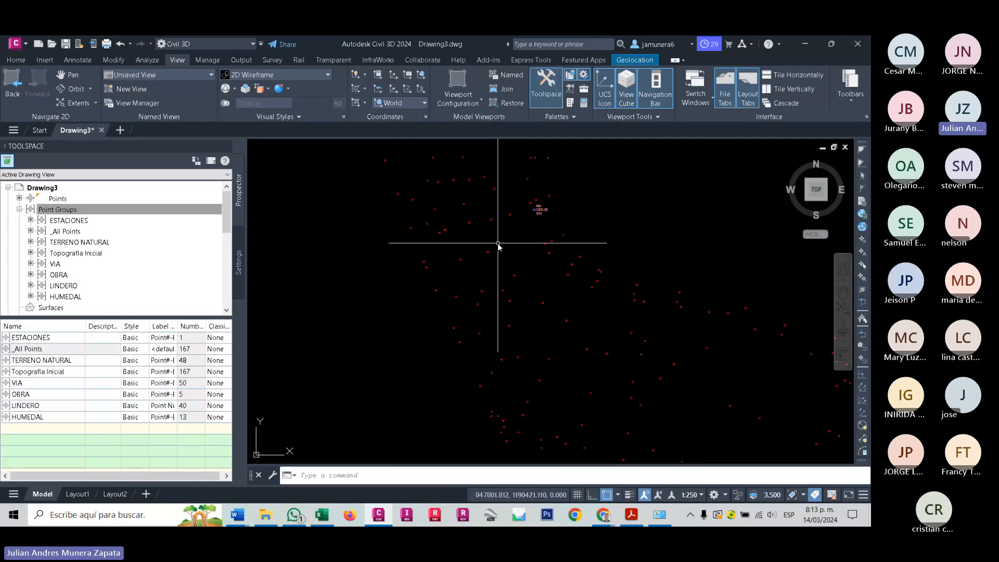
pyautogui.scroll(-3, 487, 260)
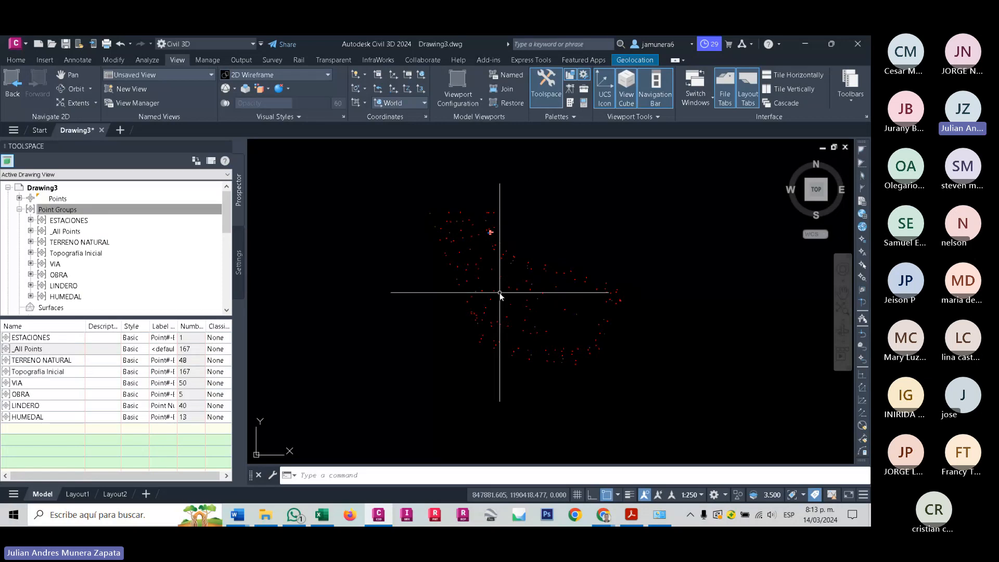
pyautogui.scroll(4, 501, 312)
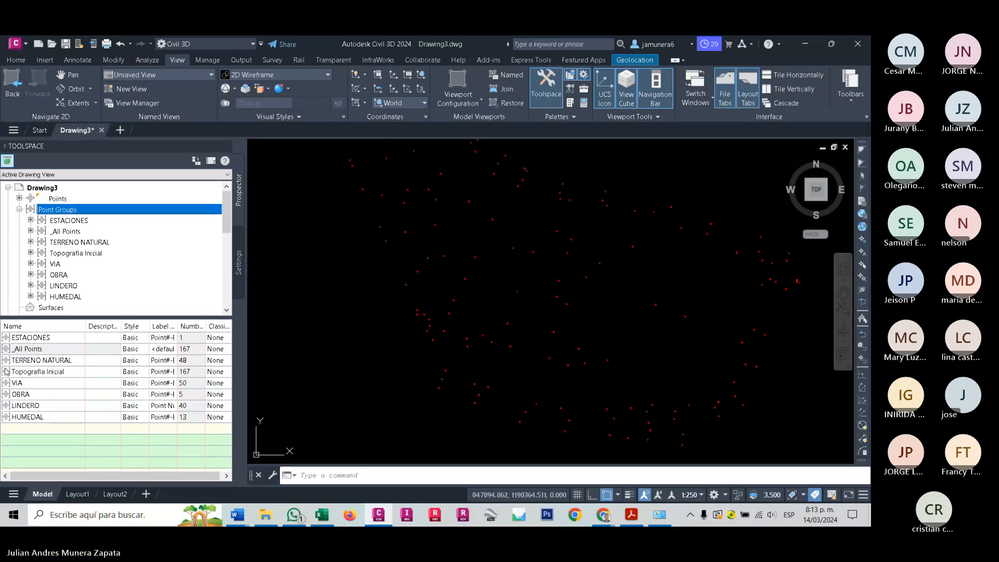
# Review the points in TERRENO NATURAL and Topografía Inicial, sorting the latter by raw description to find the EST points.
pyautogui.click(63, 243)
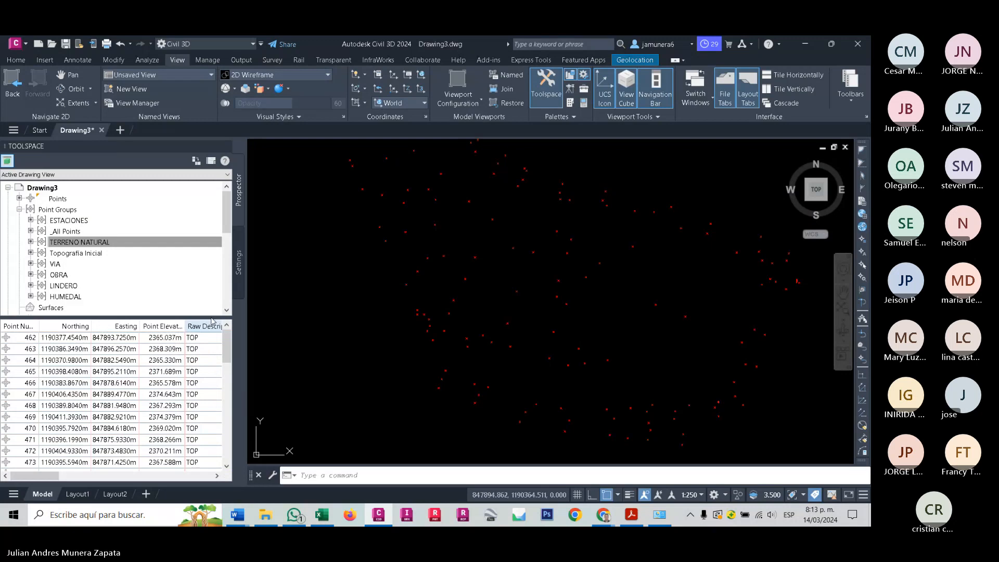
pyautogui.click(80, 254)
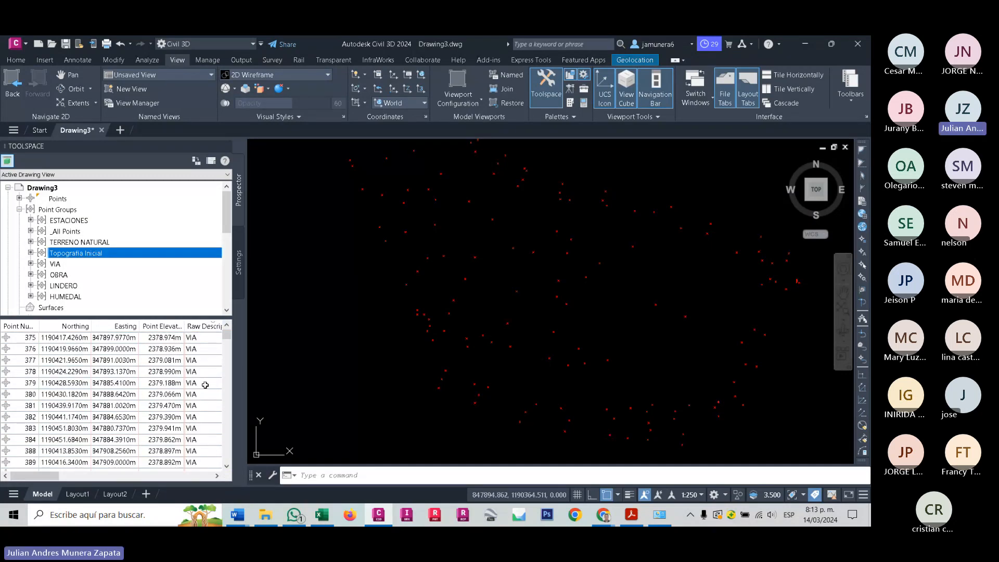
pyautogui.click(207, 327)
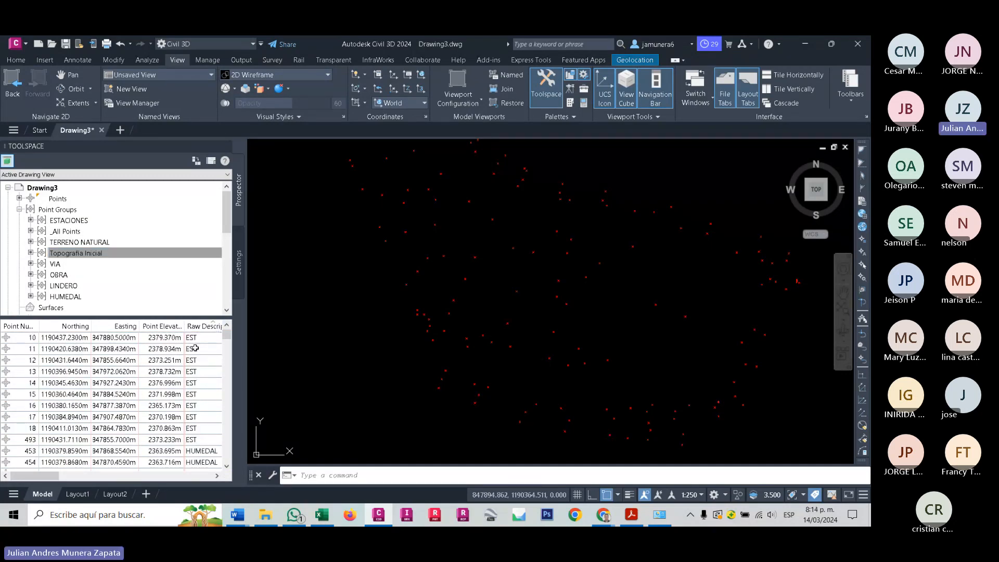
pyautogui.click(195, 342)
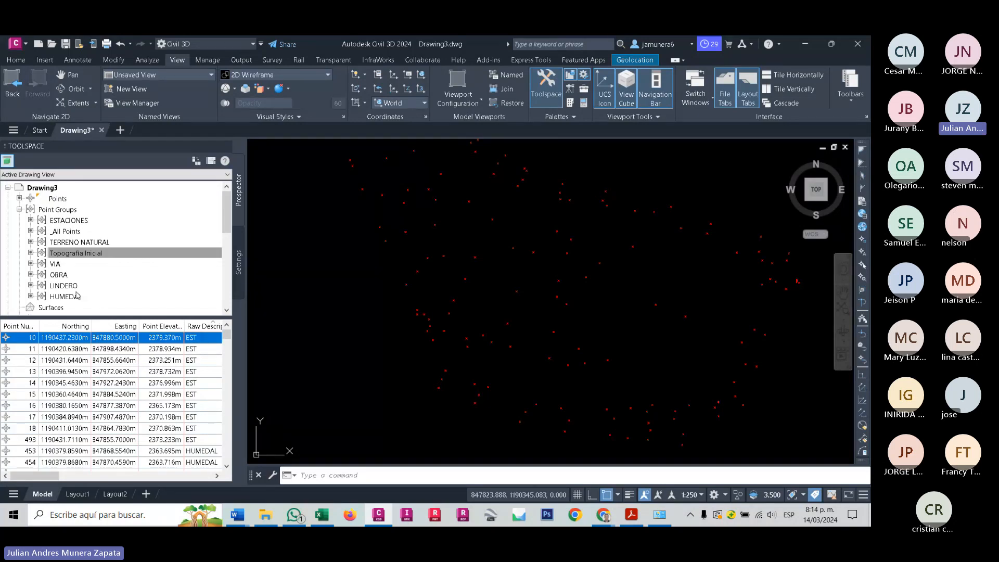
# Create a new point group and name it EST.
pyautogui.rightClick(75, 211)
pyautogui.click(107, 228)
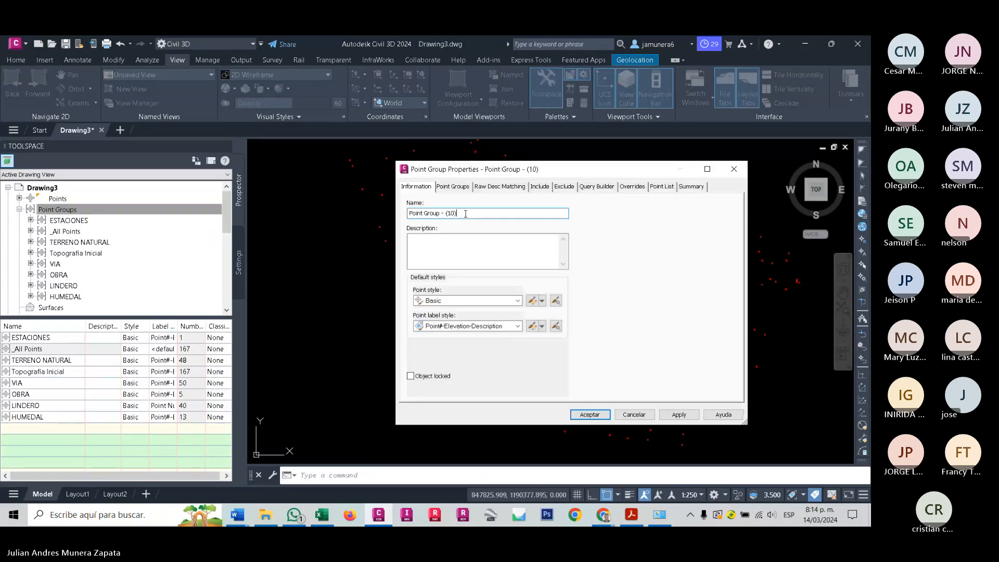
pyautogui.moveTo(465, 213); pyautogui.dragTo(399, 224)
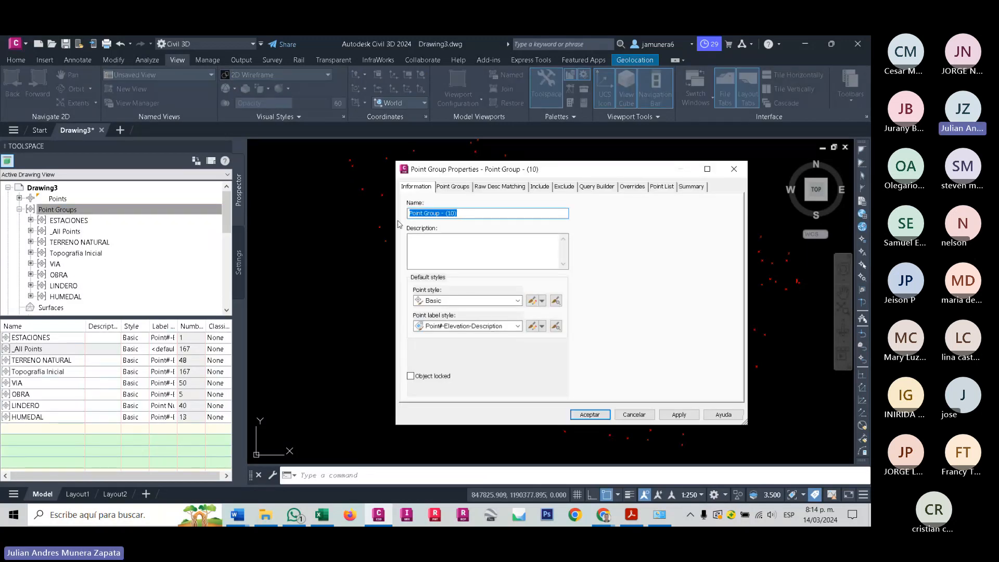
pyautogui.write('est')
pyautogui.press('BackSpace')
pyautogui.press('BackSpace')
pyautogui.write('EST')
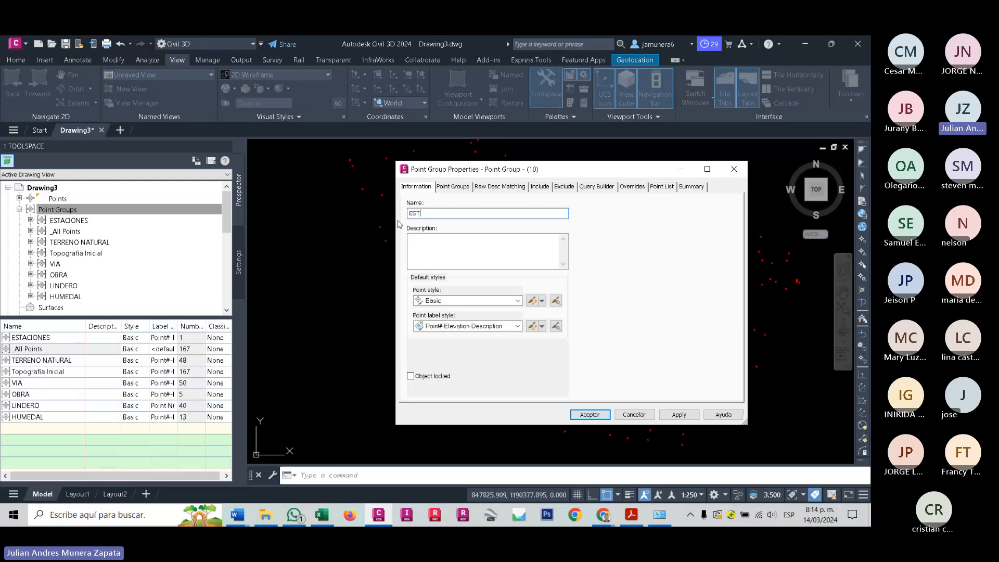
# Include points with raw descriptions matching EST in the new group, then apply and accept its properties.
pyautogui.click(540, 186)
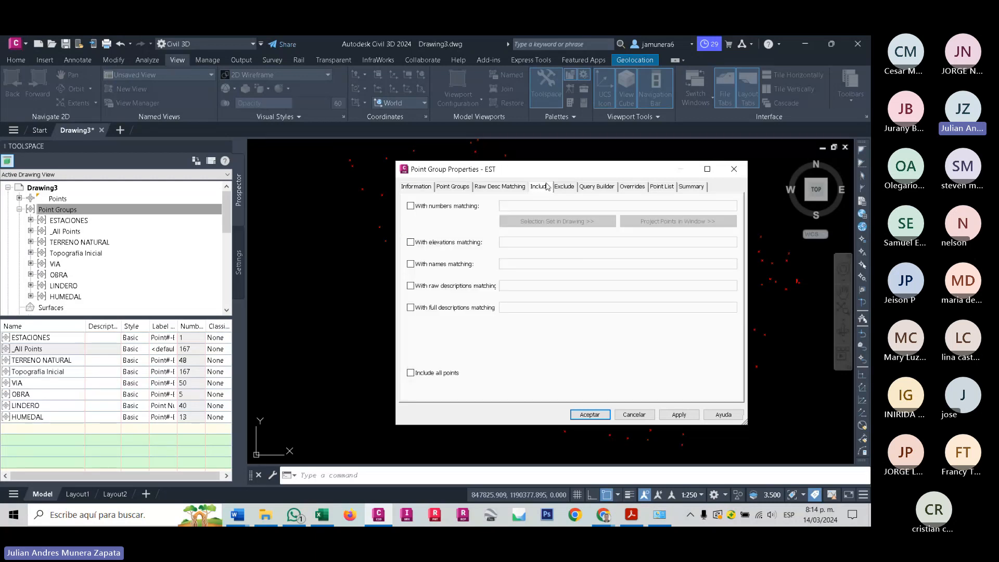
pyautogui.click(449, 289)
pyautogui.click(520, 286)
pyautogui.write('EST')
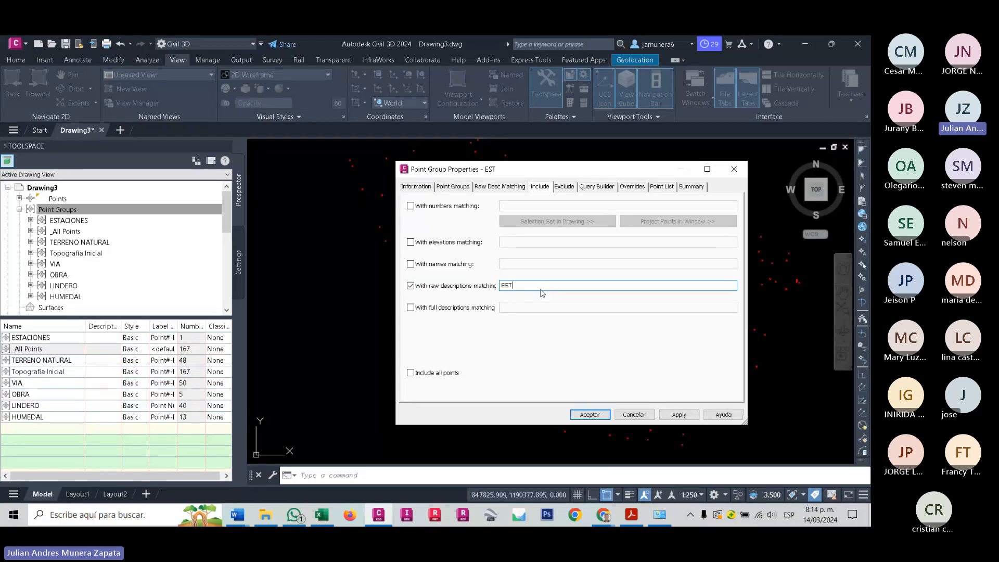
pyautogui.click(679, 415)
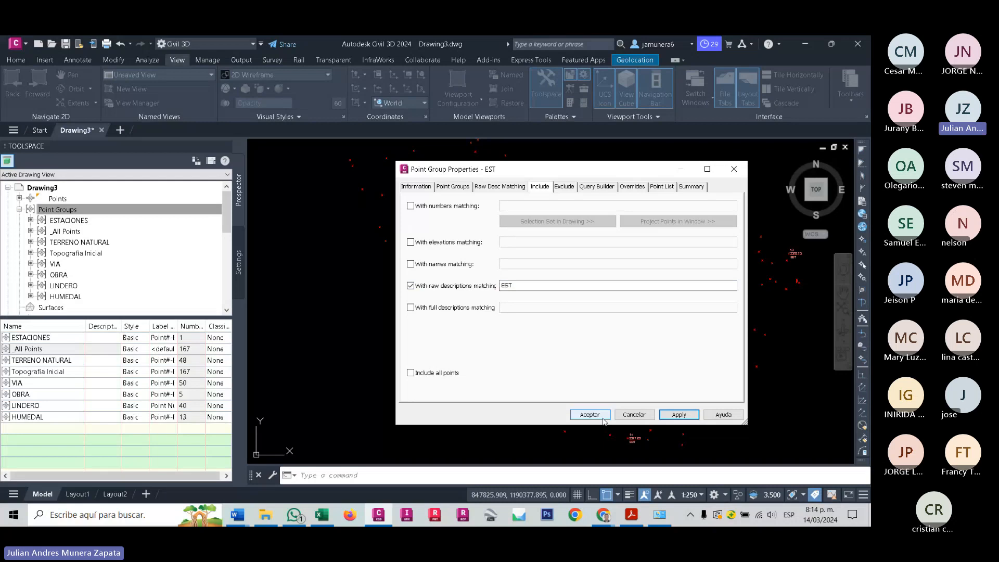
pyautogui.click(590, 415)
# Examine the overlapping labels at points 12 and 493 and at the STA station point, and review the EST group's point list.
pyautogui.scroll(4, 342, 246)
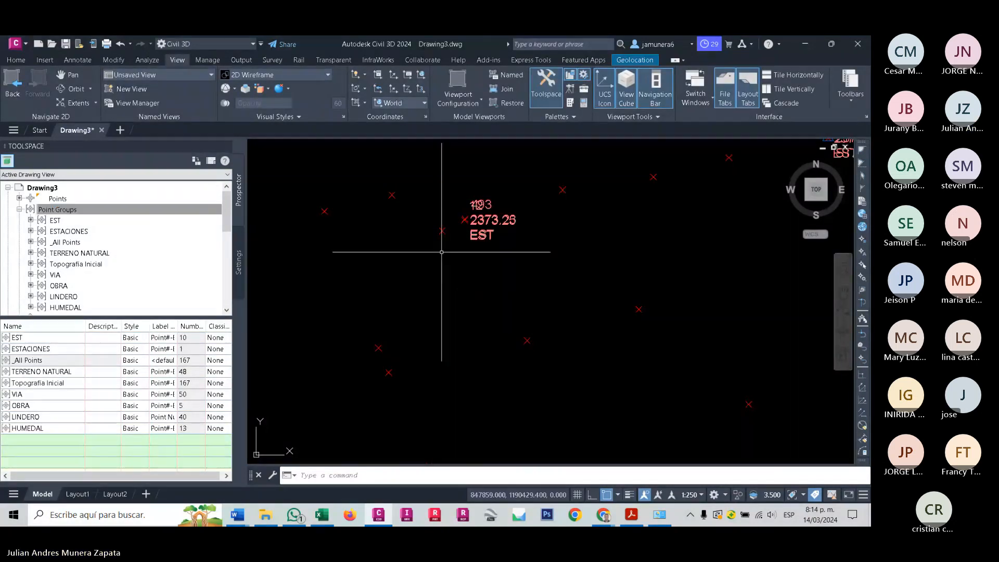
pyautogui.moveTo(505, 225)
pyautogui.mouseDown(button='middle')
pyautogui.moveTo(524, 263)
pyautogui.moveTo(415, 340)
pyautogui.moveTo(385, 344)
pyautogui.mouseUp(button='middle')
pyautogui.scroll(4, 688, 253)
pyautogui.scroll(-2, 516, 259)
pyautogui.moveTo(529, 275); pyautogui.dragTo(743, 241, button='middle')
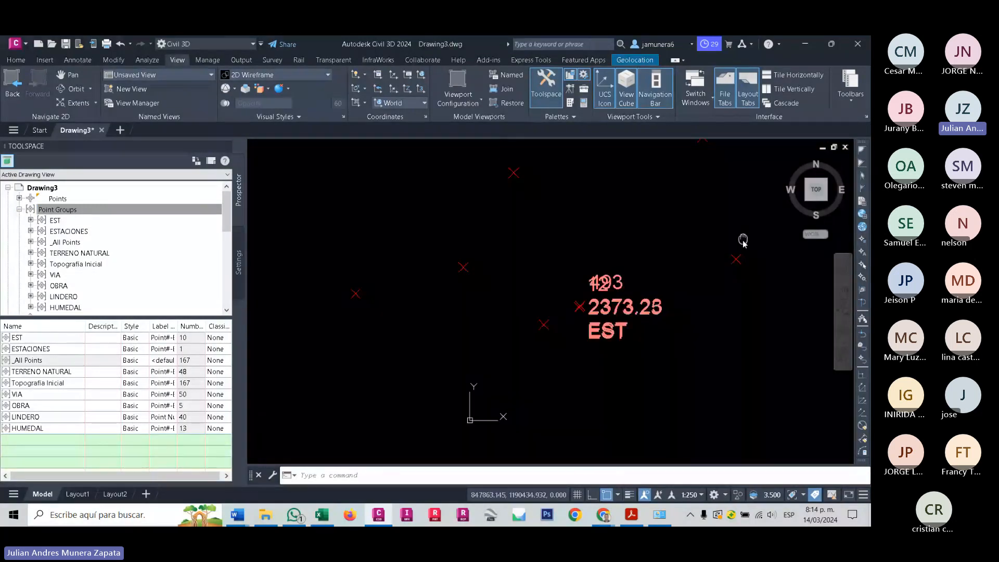
pyautogui.scroll(2, 594, 311)
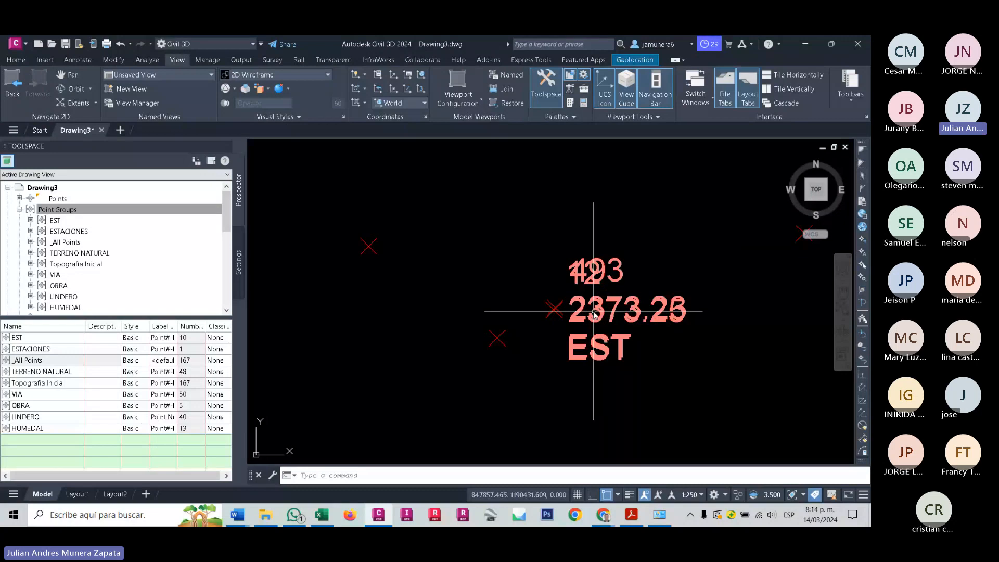
pyautogui.scroll(-6, 594, 311)
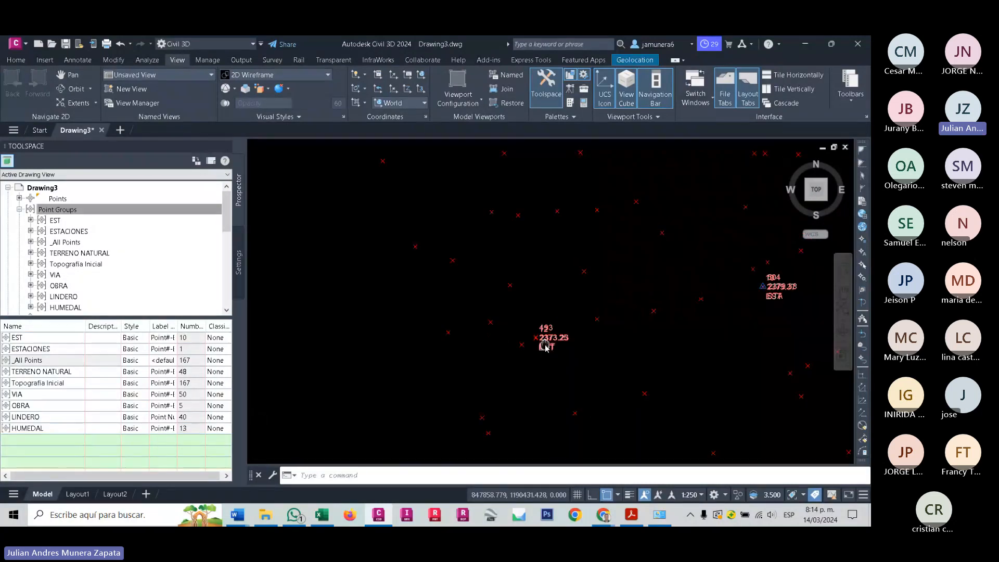
pyautogui.scroll(6, 537, 301)
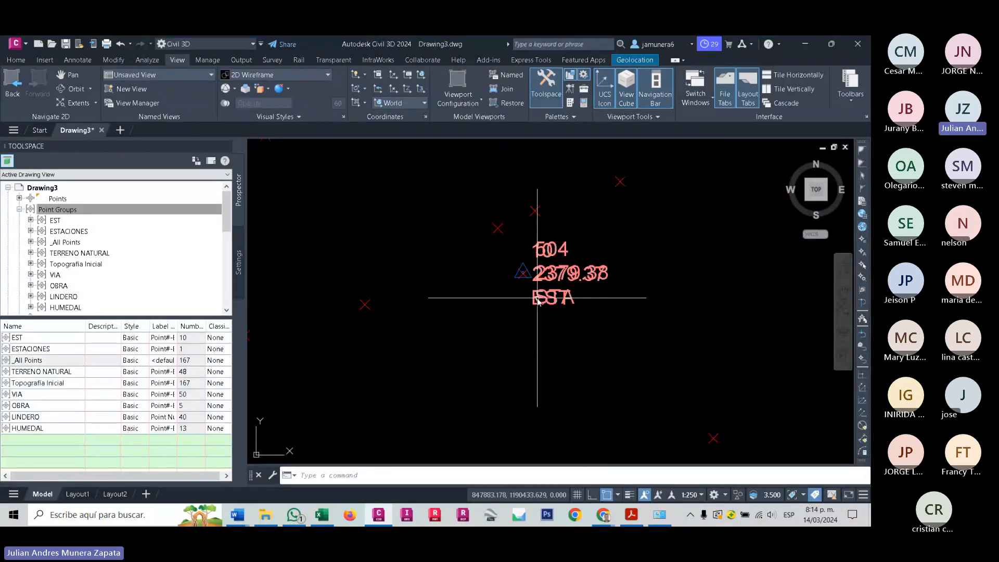
pyautogui.scroll(6, 538, 301)
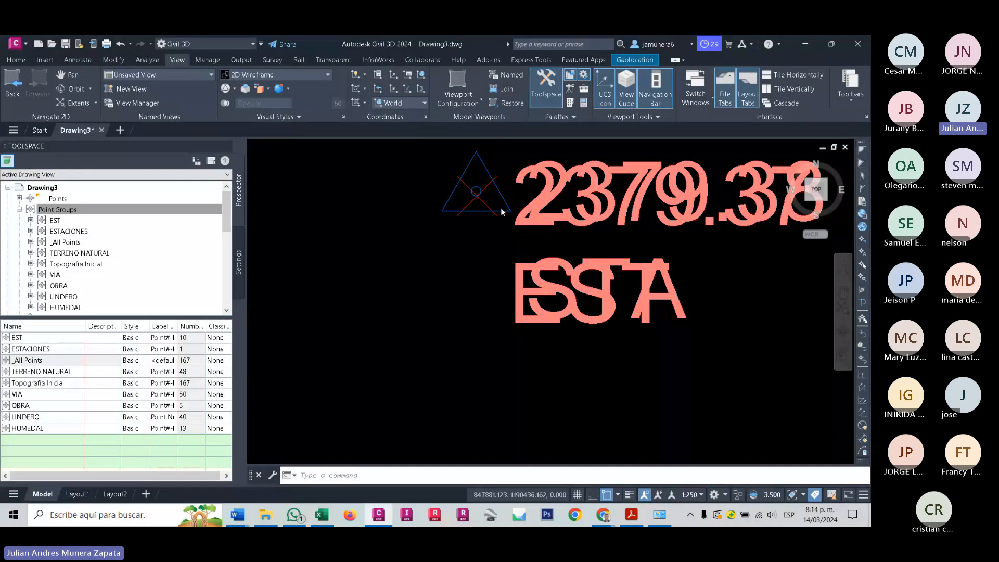
pyautogui.scroll(-10, 501, 209)
pyautogui.moveTo(377, 255); pyautogui.dragTo(663, 289, button='middle')
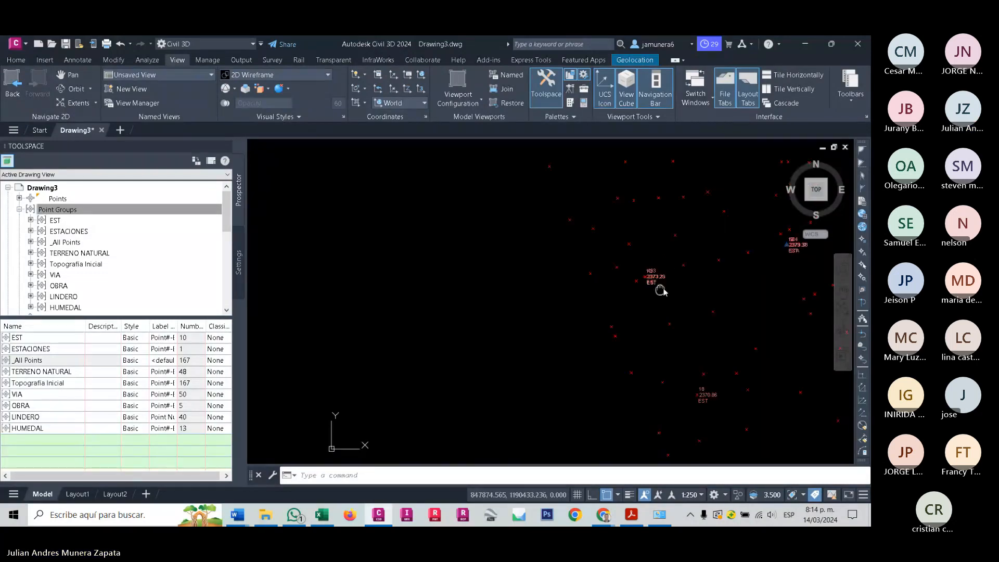
pyautogui.scroll(5, 661, 290)
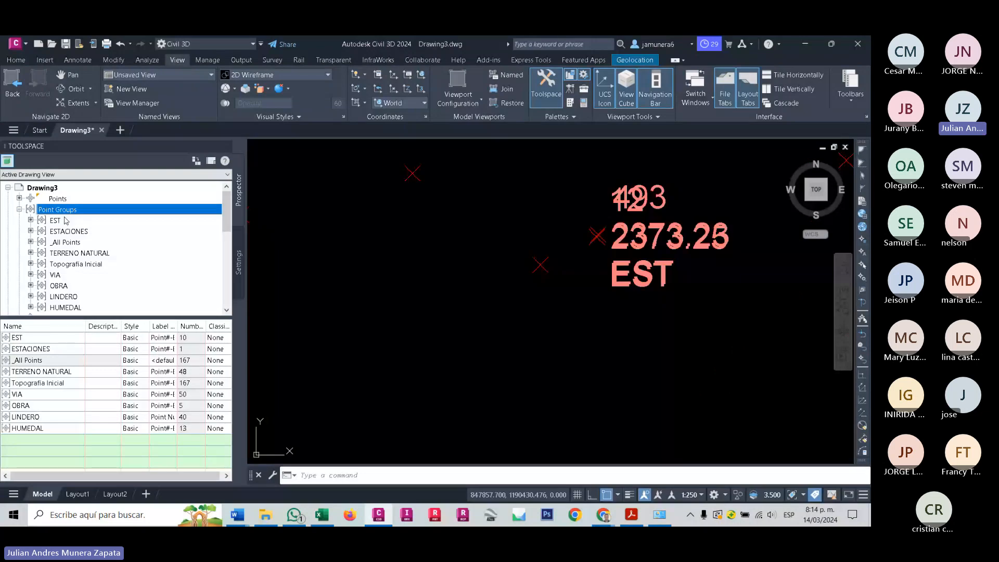
pyautogui.click(123, 221)
pyautogui.scroll(-4, 615, 239)
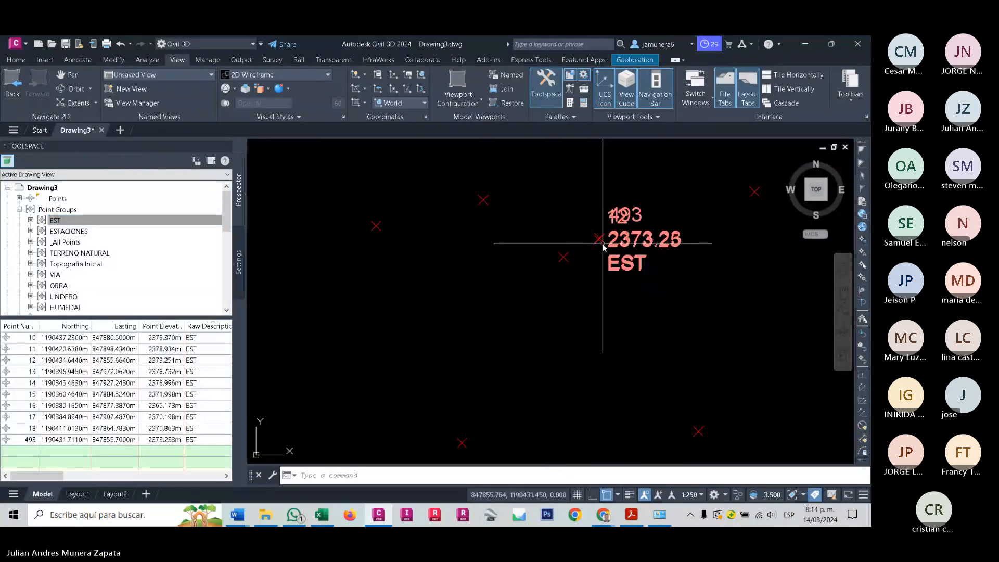
pyautogui.click(616, 241)
pyautogui.rightClick(629, 259)
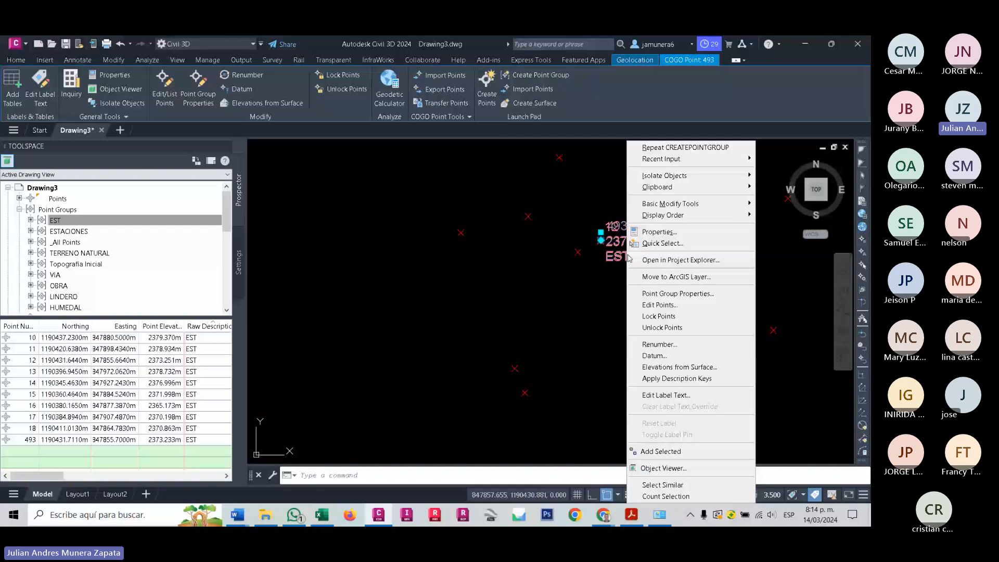
pyautogui.press('Escape')
pyautogui.press('Escape')
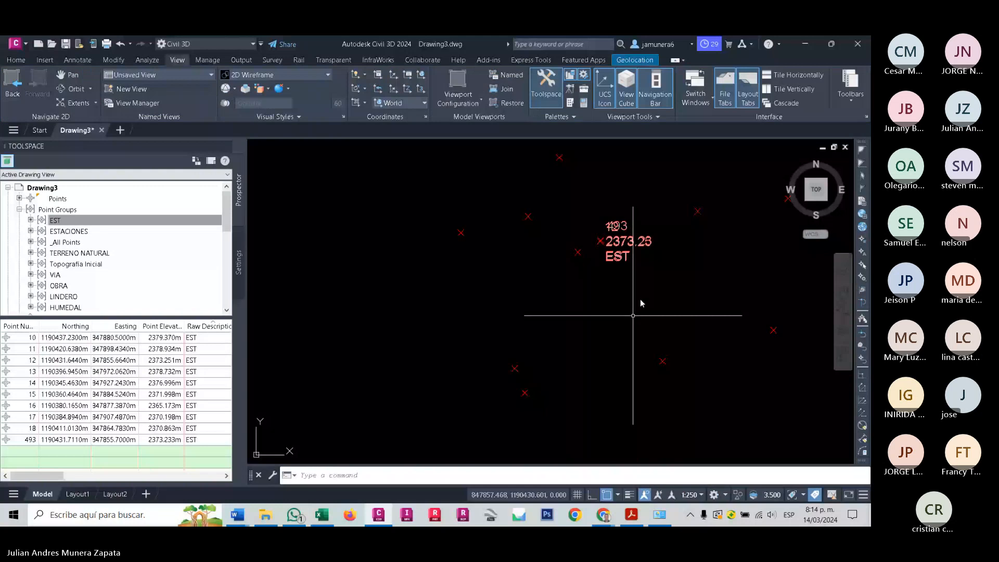
pyautogui.click(623, 243)
pyautogui.rightClick(623, 243)
pyautogui.click(664, 470)
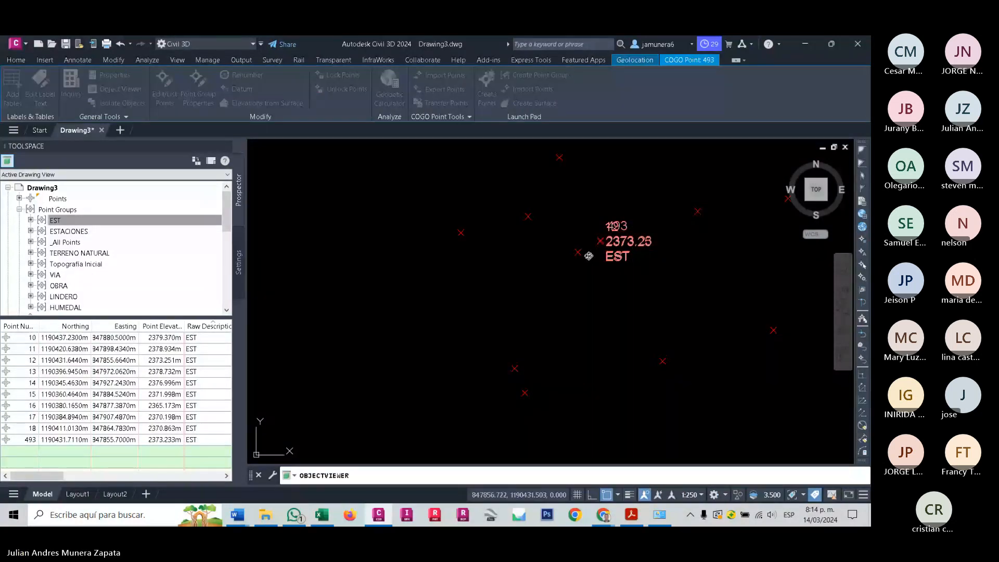
pyautogui.press('Escape')
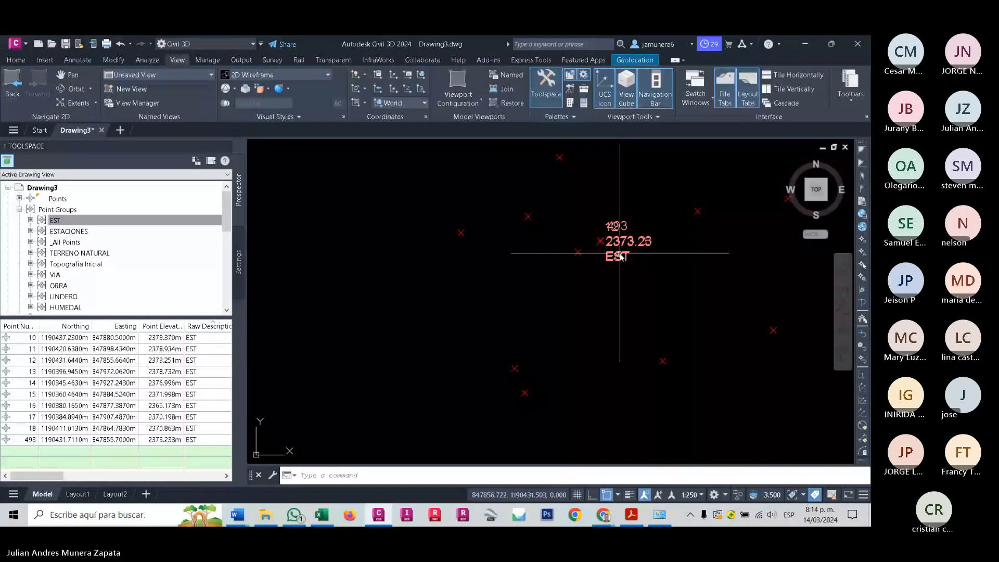
pyautogui.click(621, 257)
pyautogui.rightClick(620, 257)
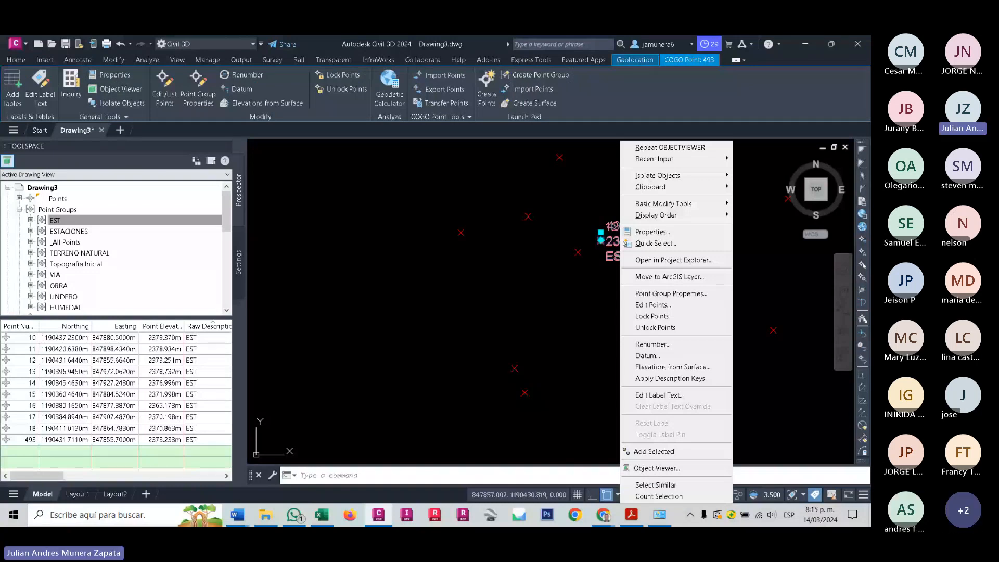
pyautogui.press('Escape')
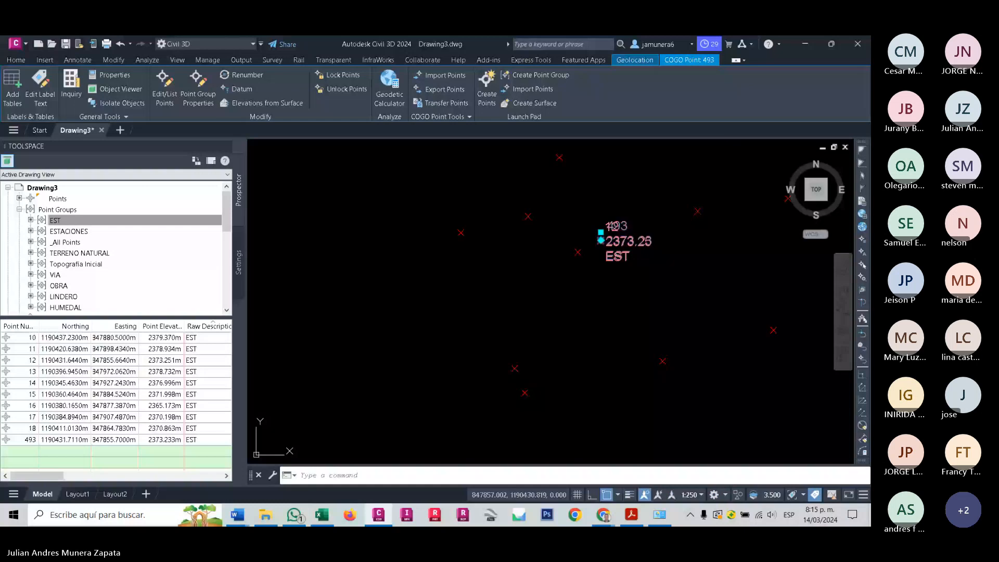
pyautogui.rightClick(601, 239)
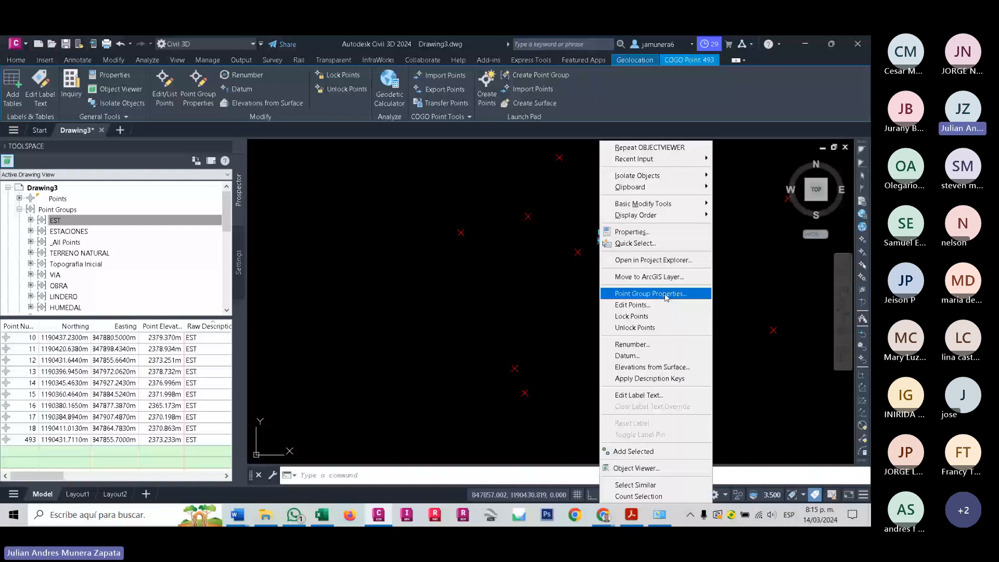
pyautogui.click(571, 304)
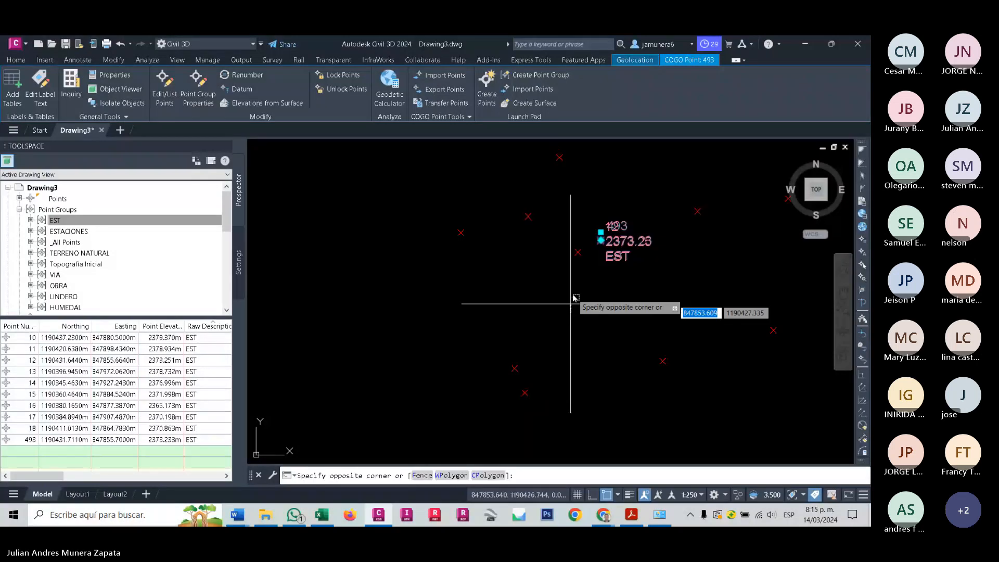
pyautogui.click(623, 250)
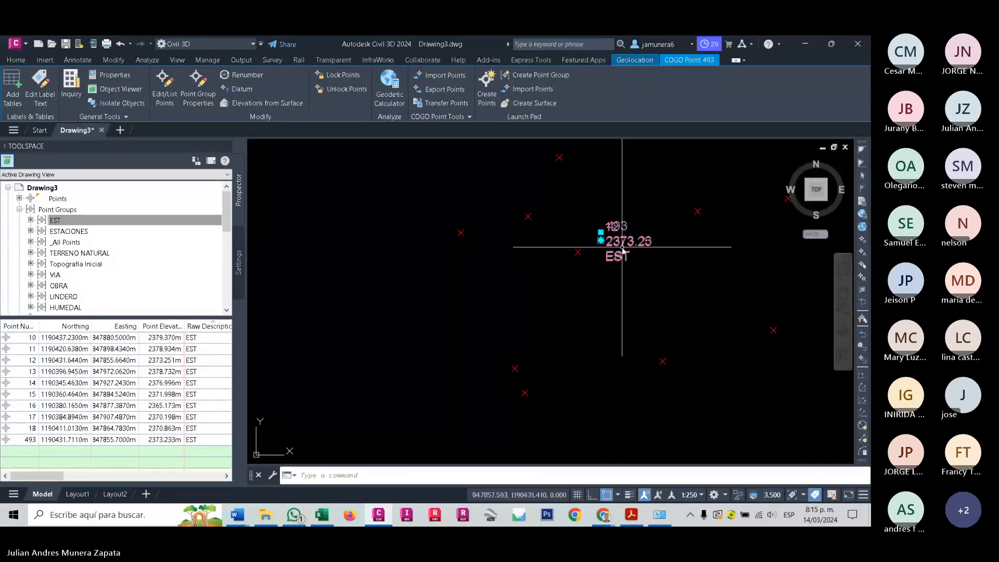
# Try to select all points similar to point 493.
pyautogui.rightClick(623, 250)
pyautogui.click(667, 485)
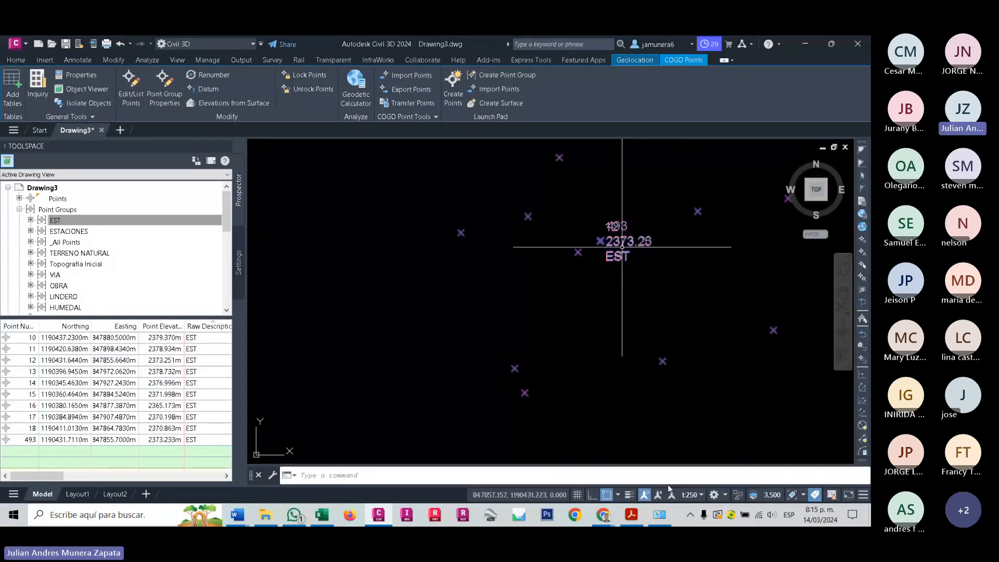
pyautogui.press('Escape')
pyautogui.scroll(4, 637, 291)
pyautogui.scroll(-5, 611, 188)
pyautogui.click(611, 188)
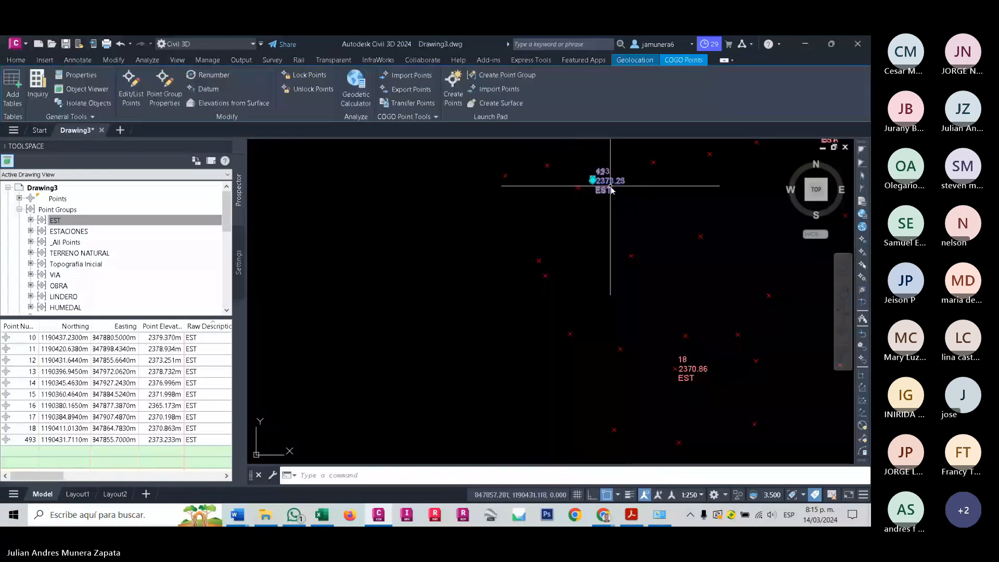
pyautogui.press('Escape')
pyautogui.click(693, 369)
pyautogui.scroll(-4, 707, 343)
pyautogui.moveTo(707, 344)
pyautogui.mouseDown(button='middle')
pyautogui.moveTo(563, 401)
pyautogui.moveTo(574, 369)
pyautogui.mouseUp(button='middle')
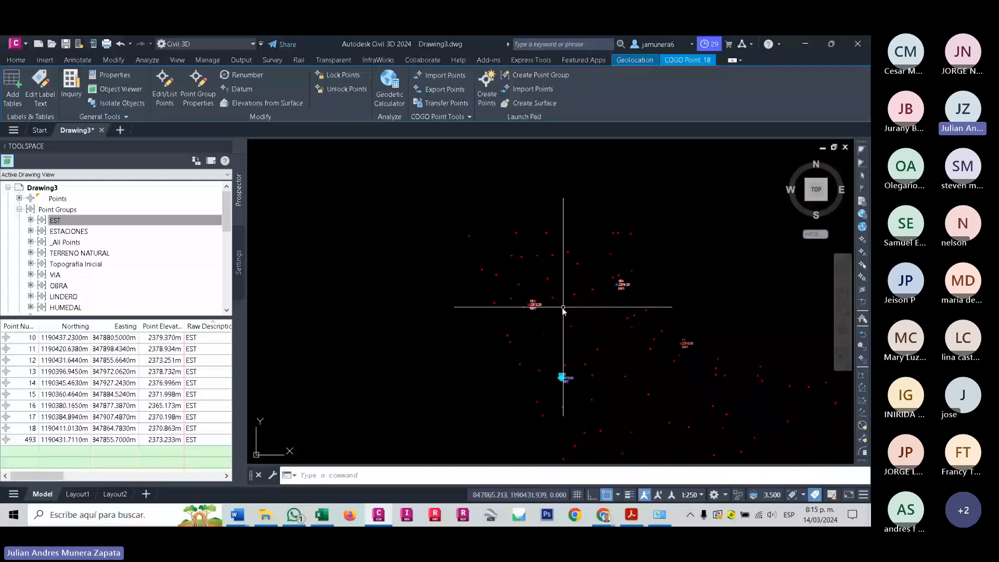
pyautogui.scroll(4, 563, 309)
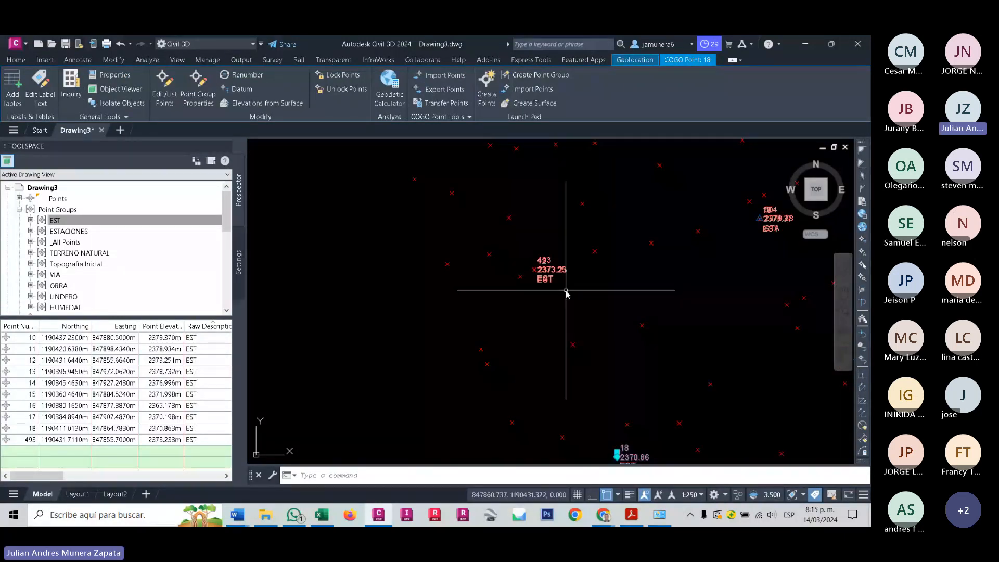
pyautogui.click(551, 259)
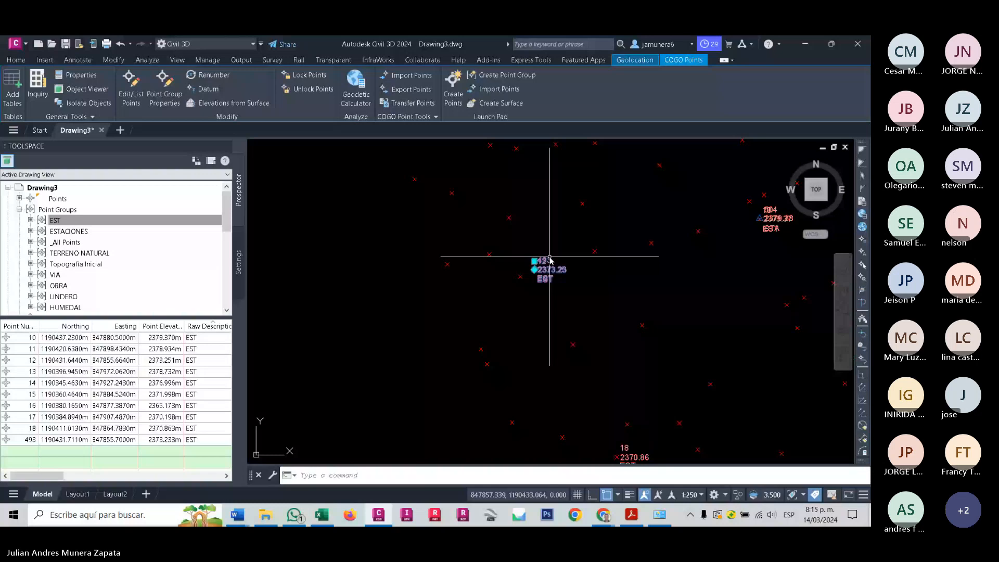
pyautogui.press('Escape')
# Select the EST and STA station points across the whole survey, including the overlapping ones.
pyautogui.moveTo(574, 284); pyautogui.dragTo(446, 311, button='middle')
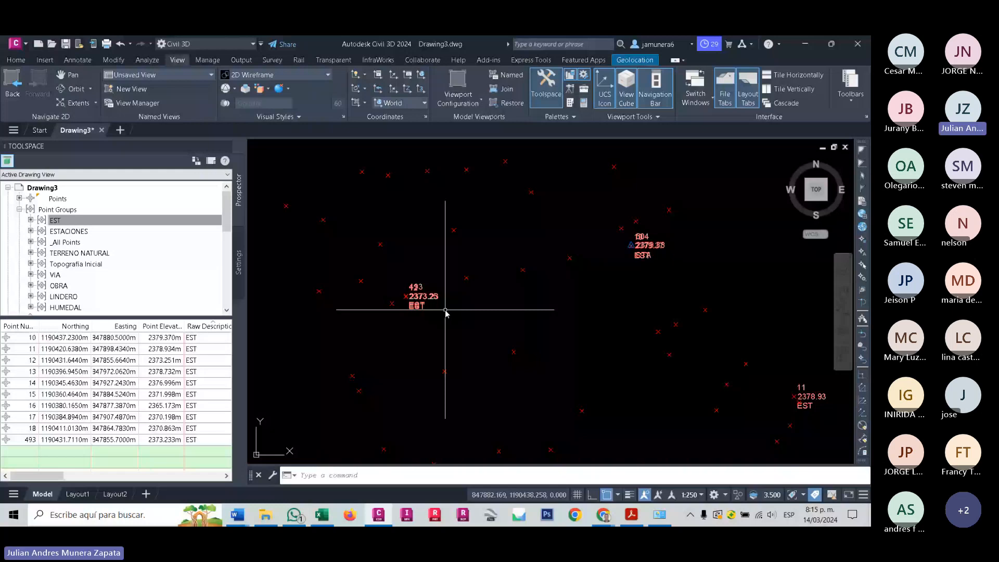
pyautogui.click(423, 297)
pyautogui.click(648, 246)
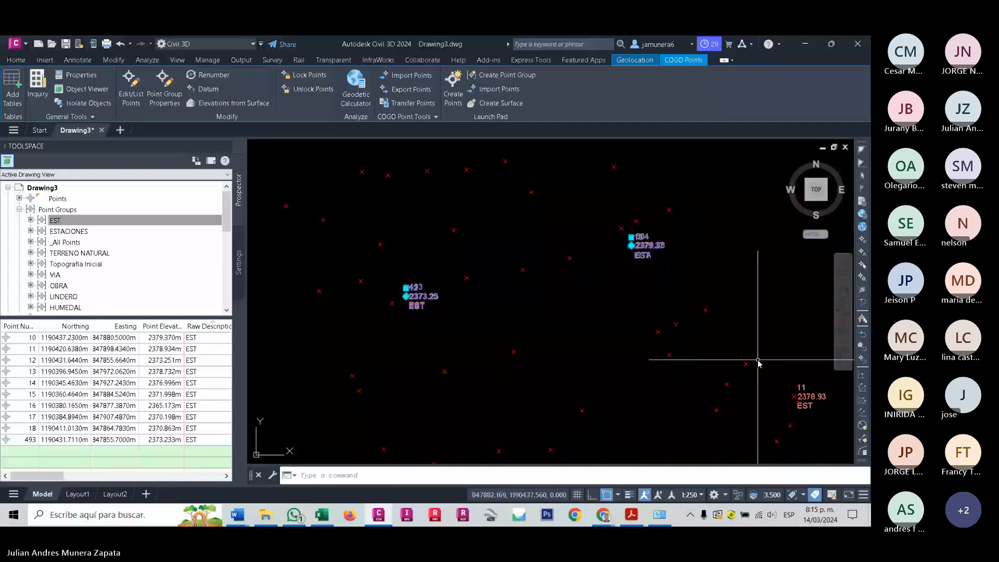
pyautogui.scroll(-4, 637, 372)
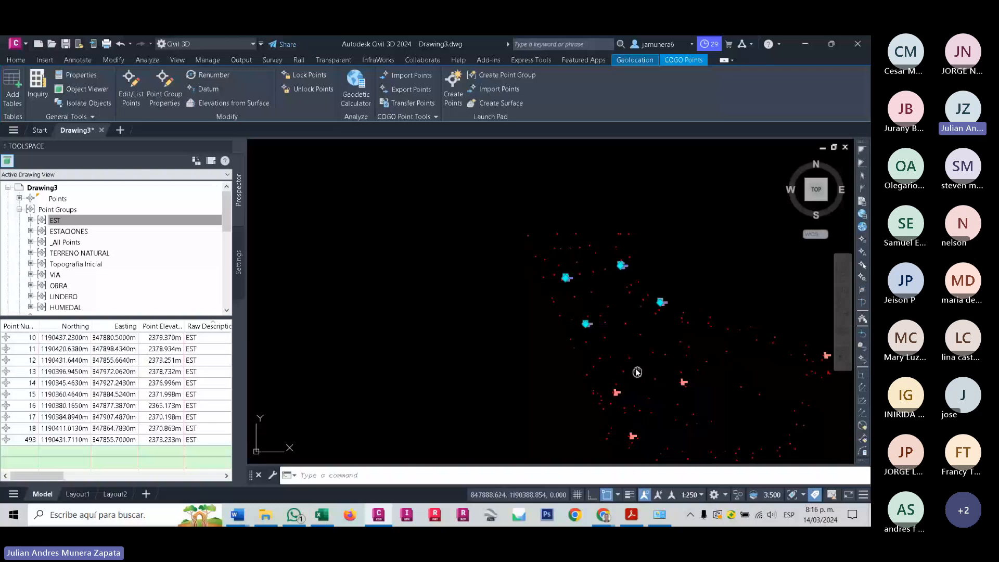
pyautogui.scroll(3, 528, 273)
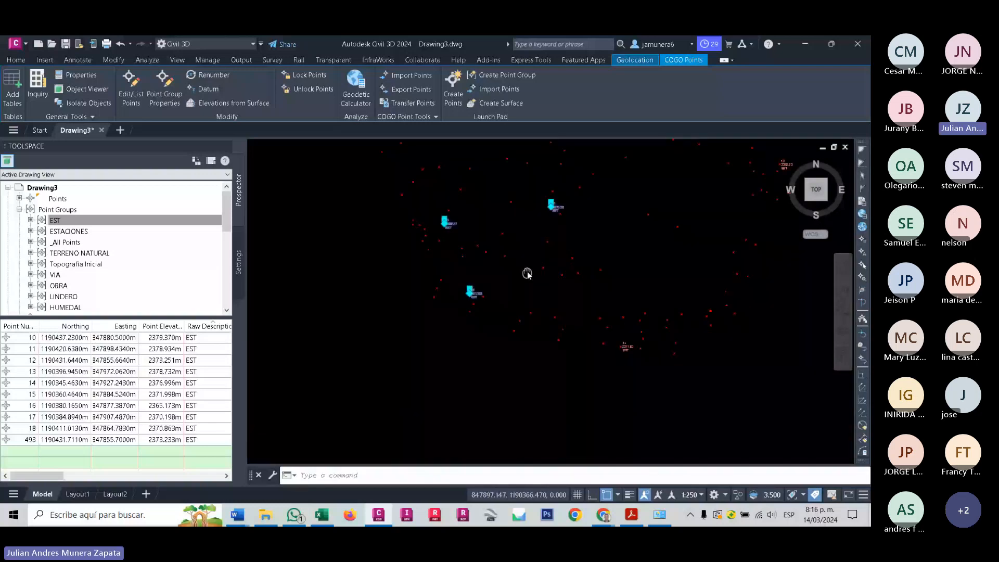
pyautogui.scroll(-2, 615, 324)
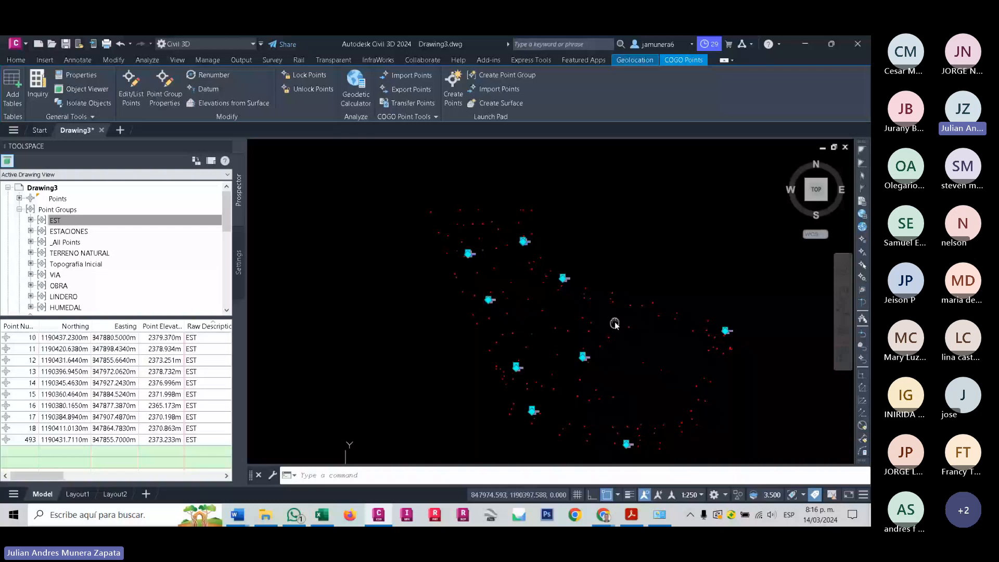
pyautogui.moveTo(615, 324); pyautogui.dragTo(581, 219, button='middle')
pyautogui.scroll(-2, 581, 219)
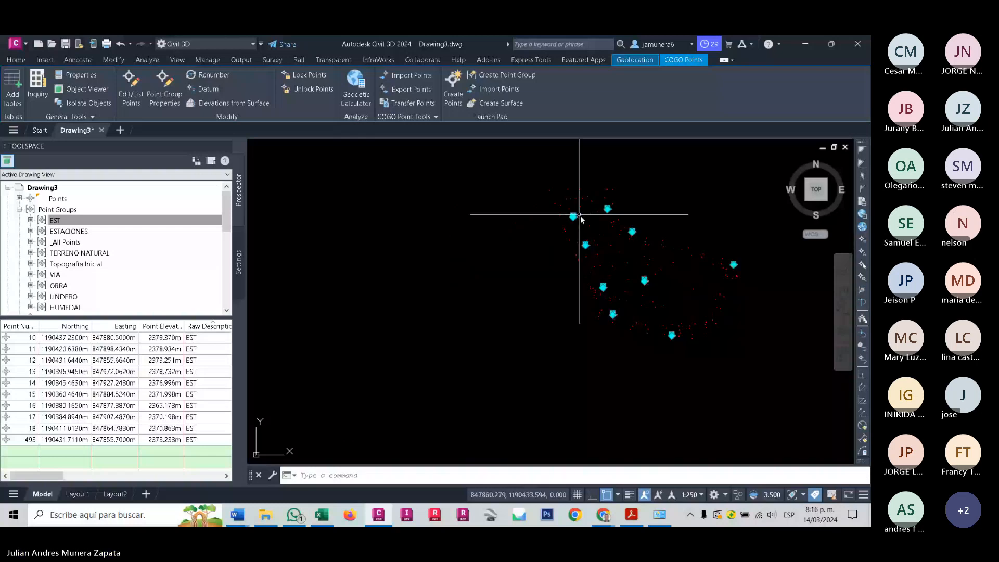
pyautogui.scroll(2, 619, 259)
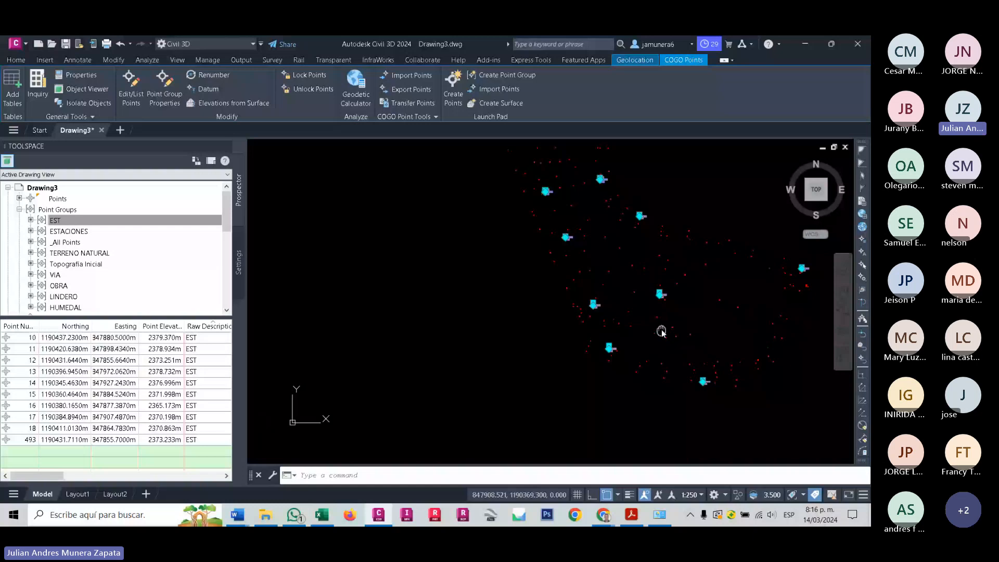
pyautogui.moveTo(661, 331); pyautogui.dragTo(666, 334, button='middle')
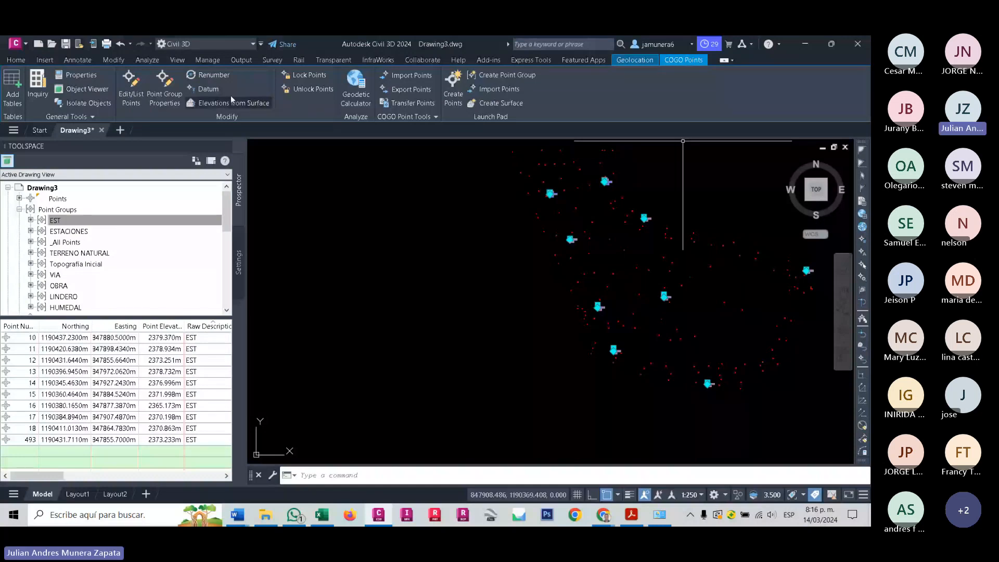
# Open the selected points in the point editor and widen the Grid Northing, Grid Easting, Northing and Point Elevation columns.
pyautogui.click(135, 105)
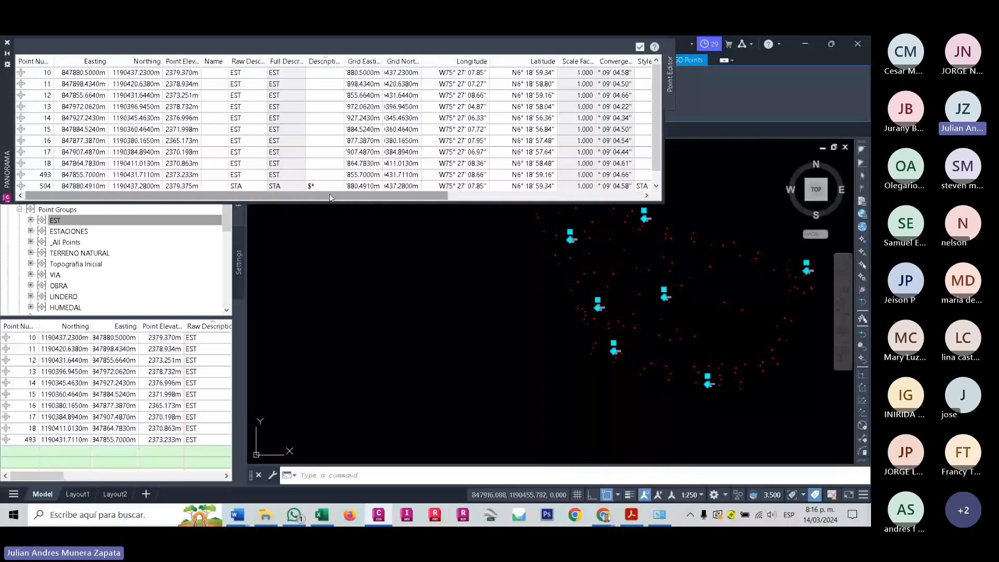
pyautogui.moveTo(330, 197); pyautogui.dragTo(382, 197)
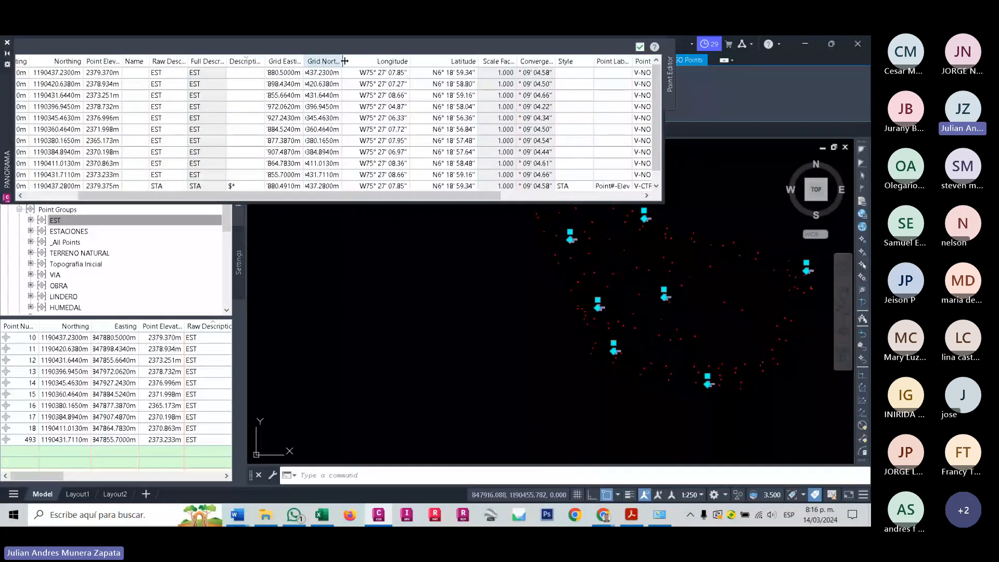
pyautogui.moveTo(342, 61); pyautogui.dragTo(409, 61)
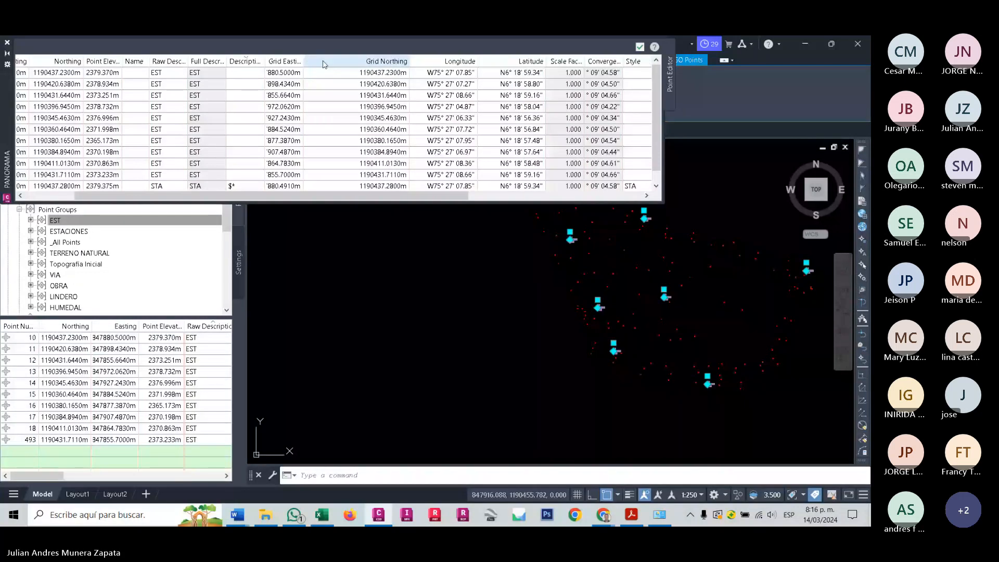
pyautogui.moveTo(304, 61); pyautogui.dragTo(332, 64)
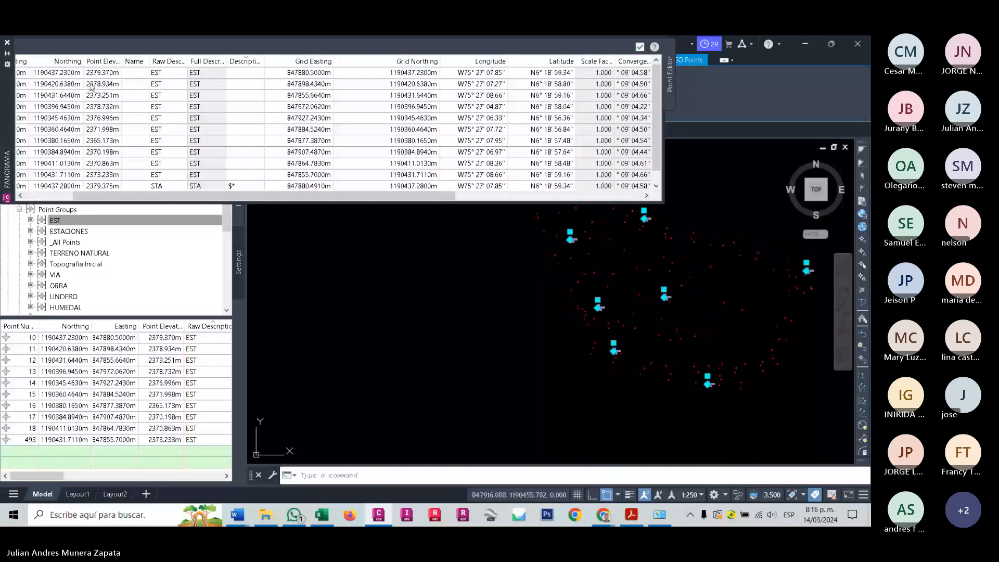
pyautogui.moveTo(83, 61); pyautogui.dragTo(99, 62)
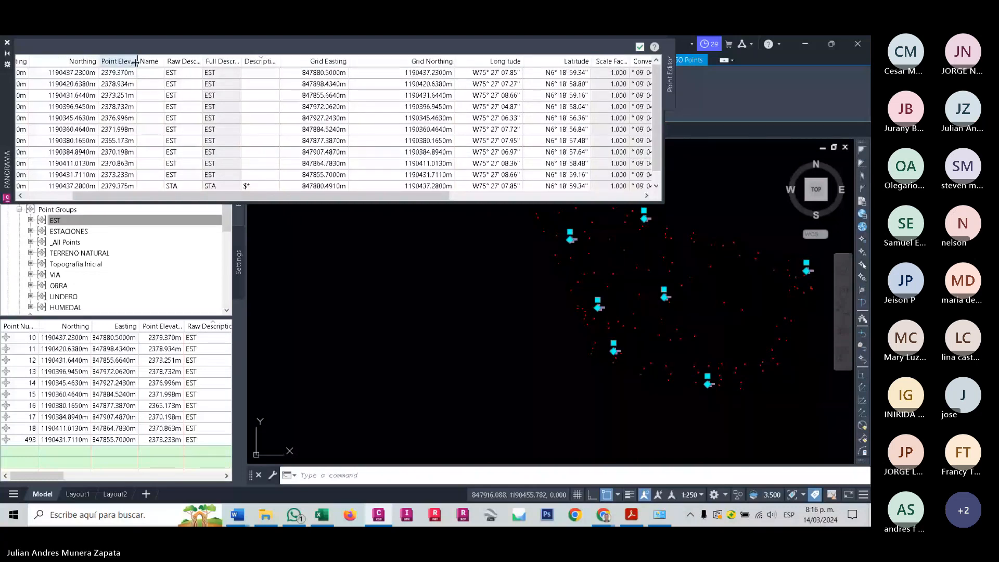
pyautogui.doubleClick(135, 61)
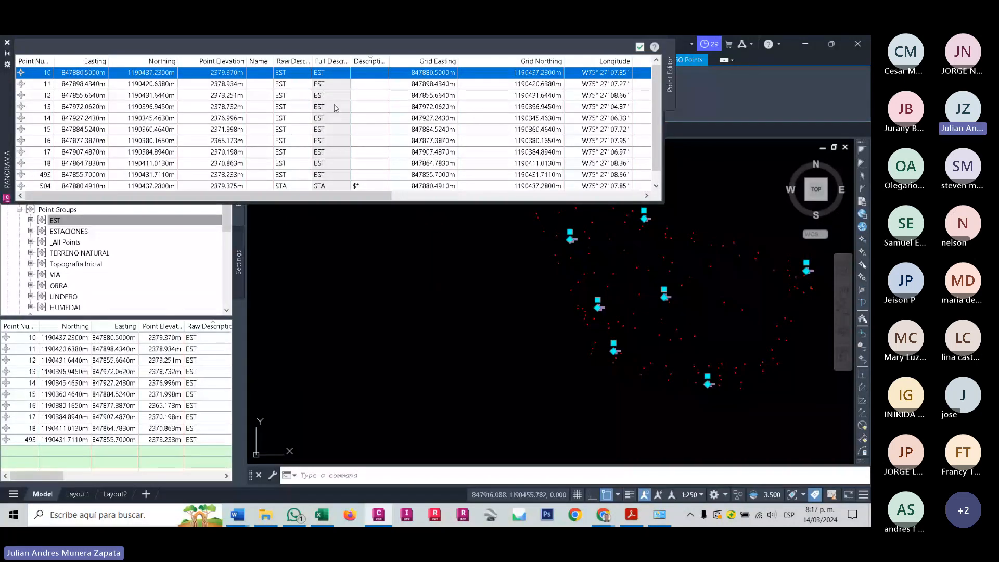
# Set the raw description of point 10 to STA.
pyautogui.click(291, 75)
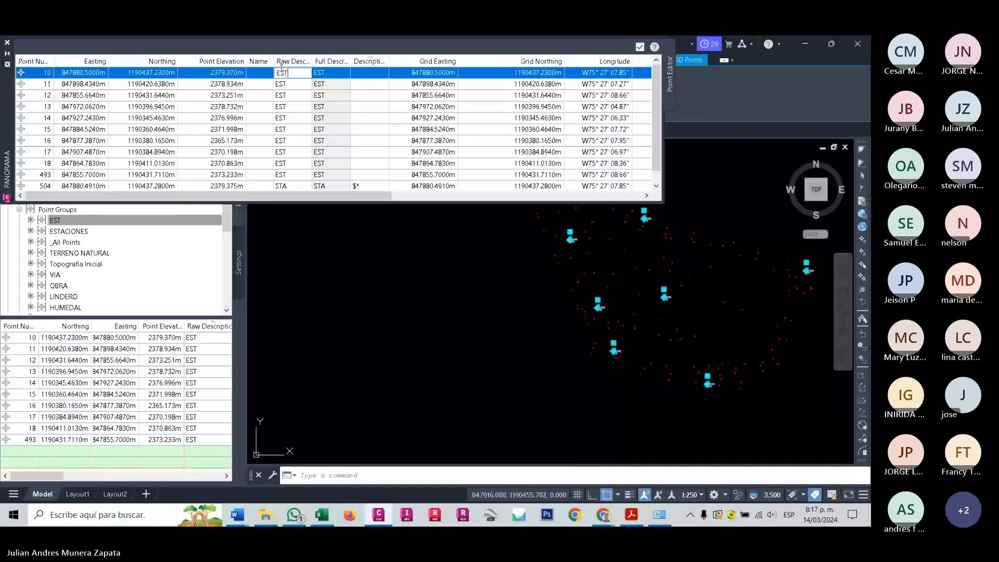
pyautogui.press('BackSpace')
pyautogui.press('BackSpace')
pyautogui.press('BackSpace')
pyautogui.write('SATA')
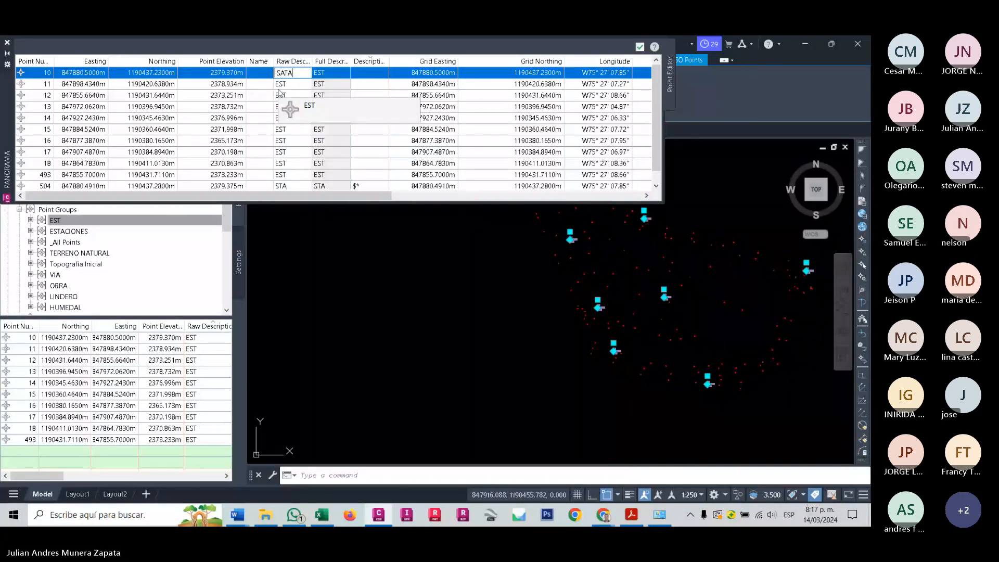
pyautogui.press('Left')
pyautogui.press('Left')
pyautogui.press('BackSpace')
pyautogui.press('Return')
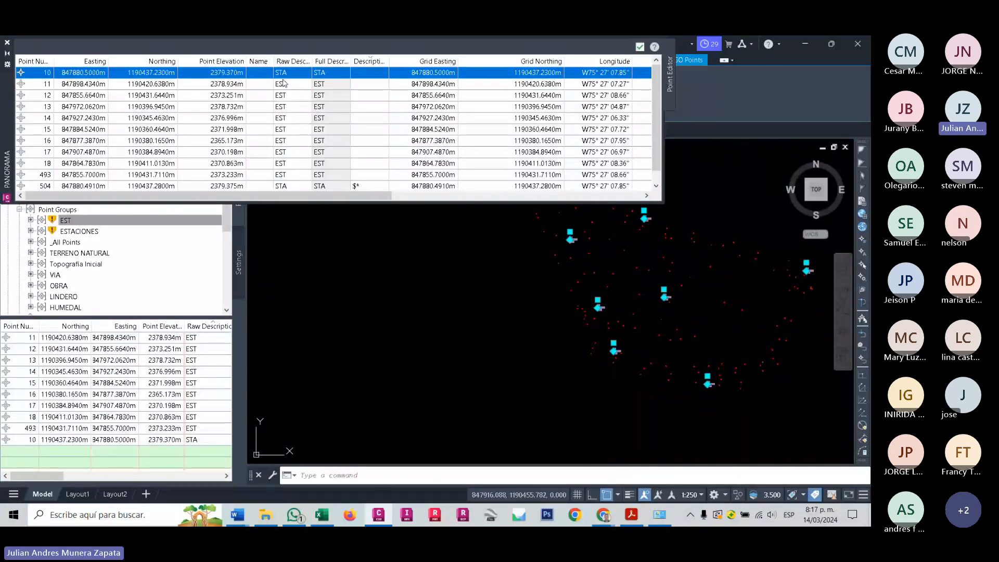
# Set the raw description of points 11 through 18 and point 493 to STA.
pyautogui.click(284, 83)
pyautogui.write('STA')
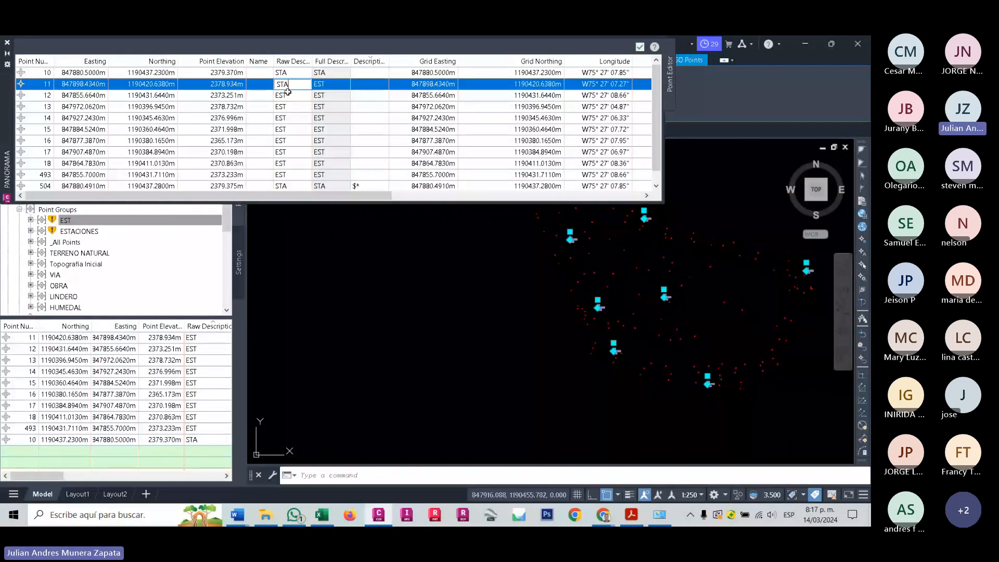
pyautogui.click(304, 110)
pyautogui.write('STA')
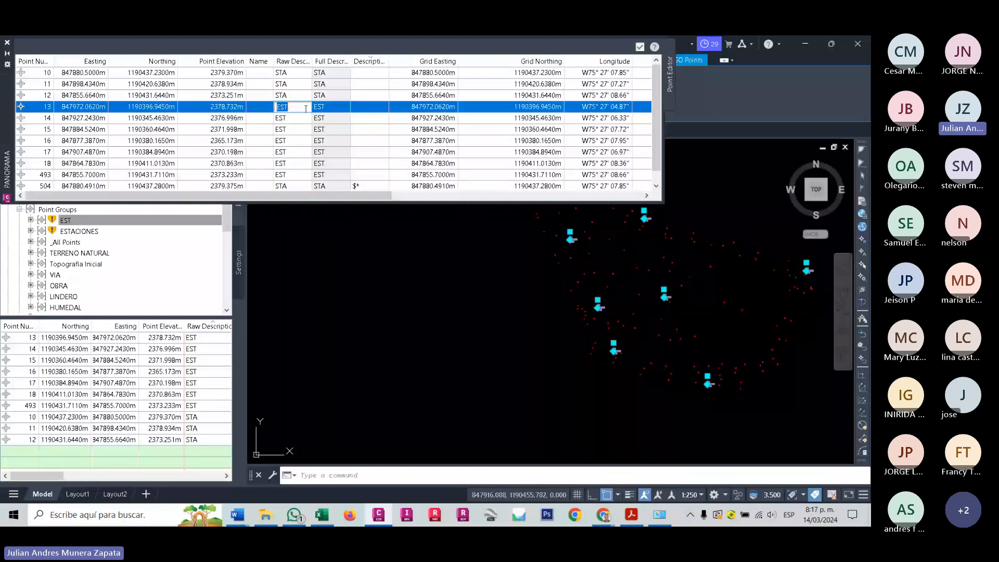
pyautogui.click(295, 119)
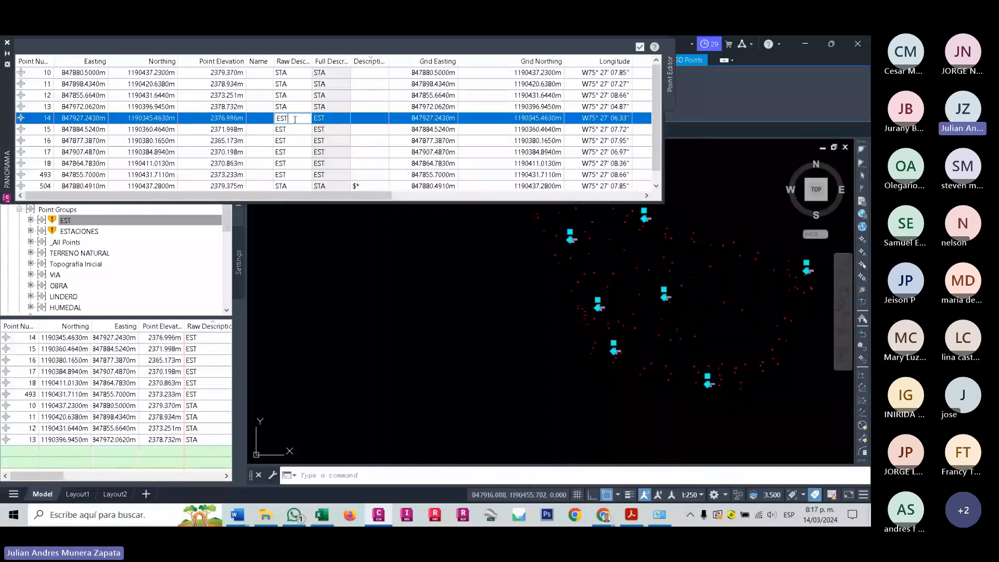
pyautogui.write('STA')
pyautogui.click(294, 130)
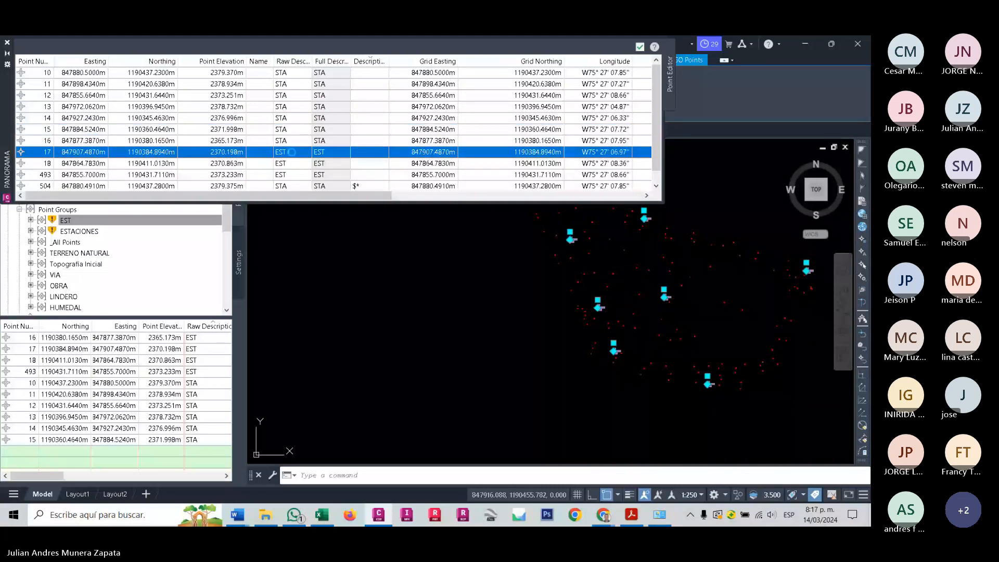
pyautogui.click(293, 152)
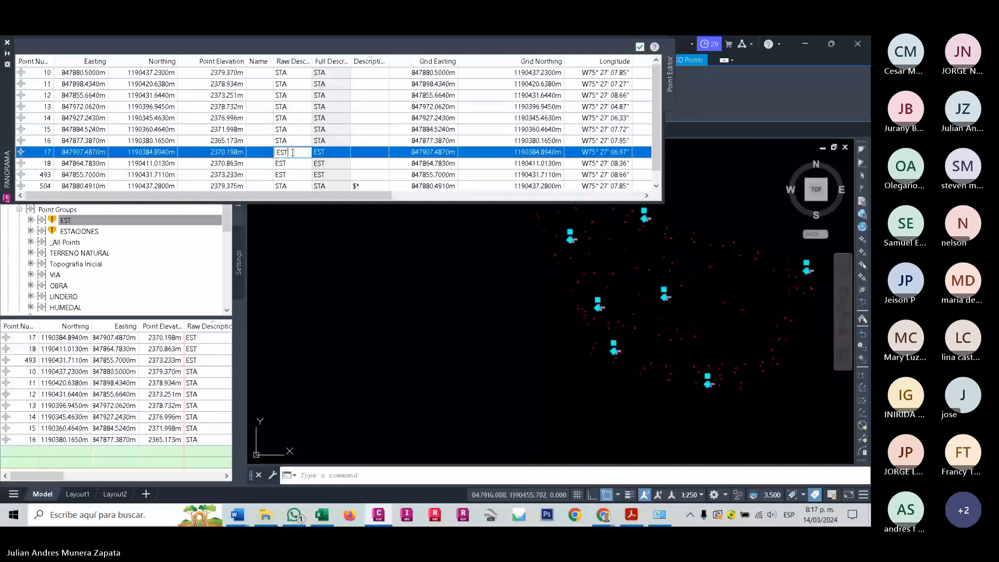
pyautogui.write('STA')
pyautogui.click(299, 163)
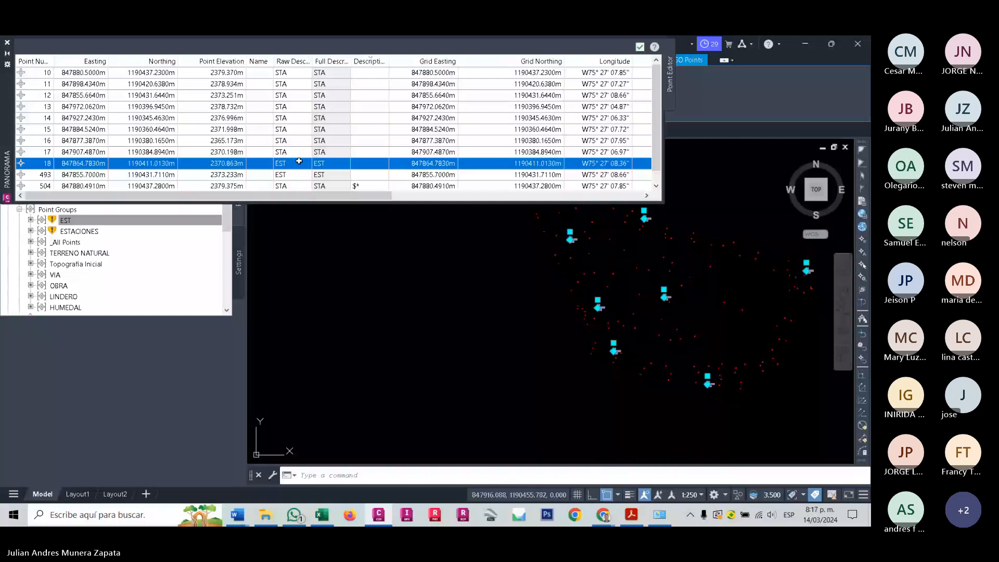
pyautogui.write('STA')
pyautogui.click(302, 175)
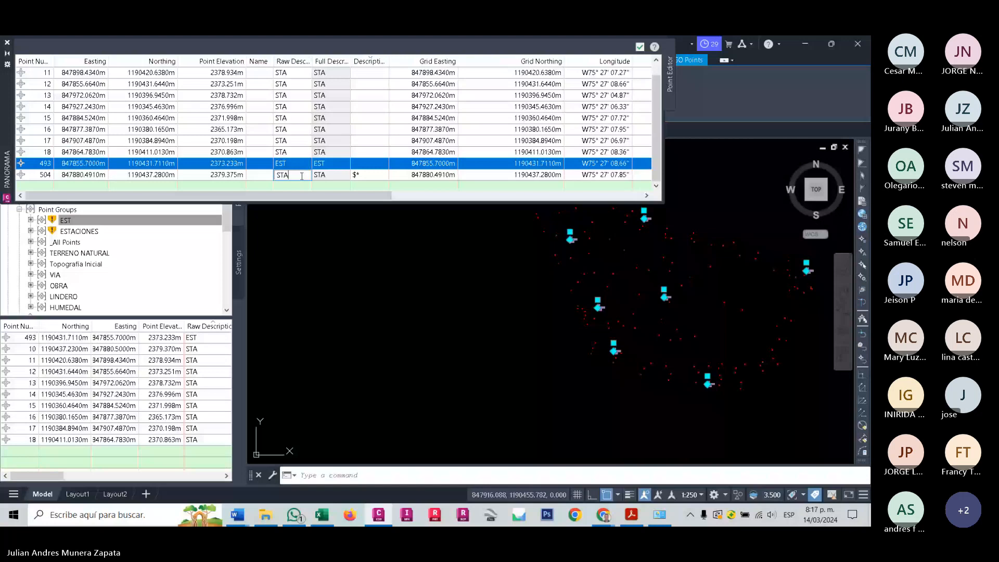
pyautogui.press('Return')
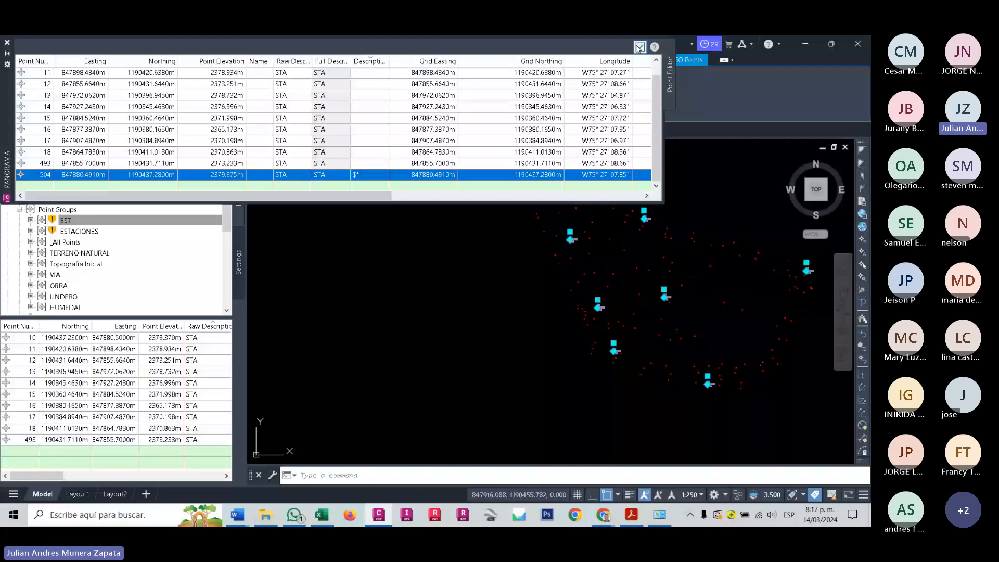
# Check the label of station point 15 in the drawing and close the point editor.
pyautogui.scroll(15, 614, 355)
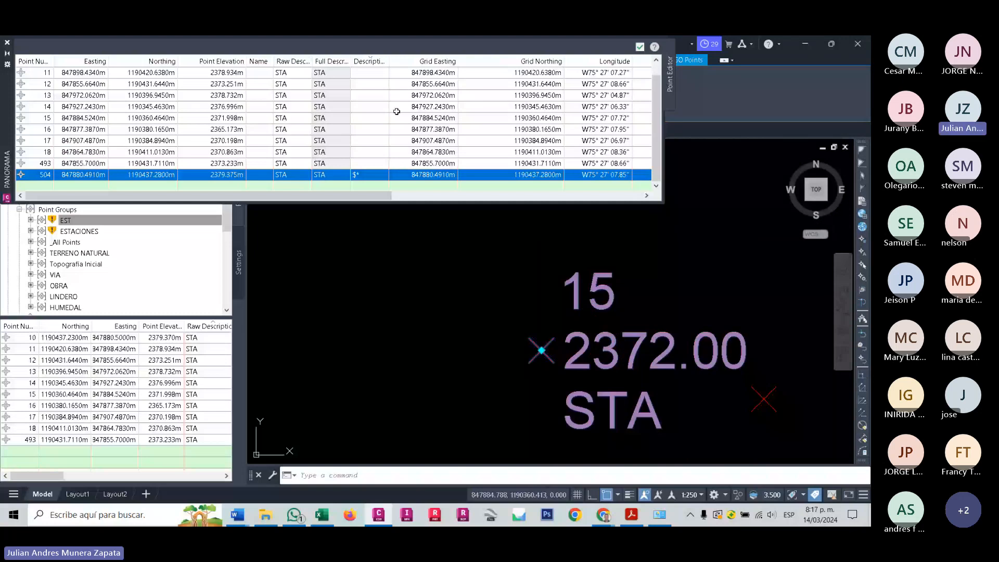
pyautogui.scroll(-4, 556, 288)
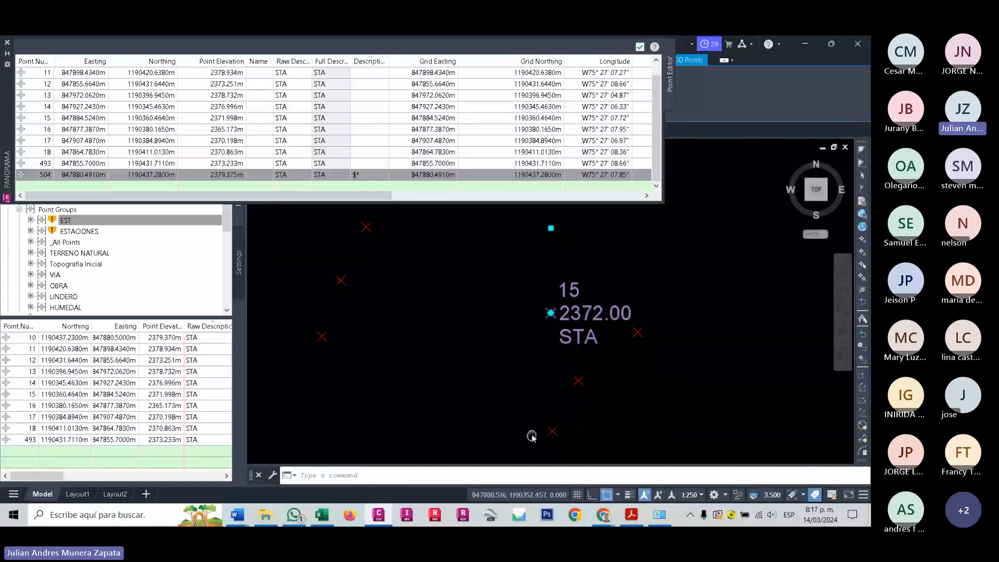
pyautogui.moveTo(531, 435); pyautogui.dragTo(530, 437, button='middle')
pyautogui.click(644, 45)
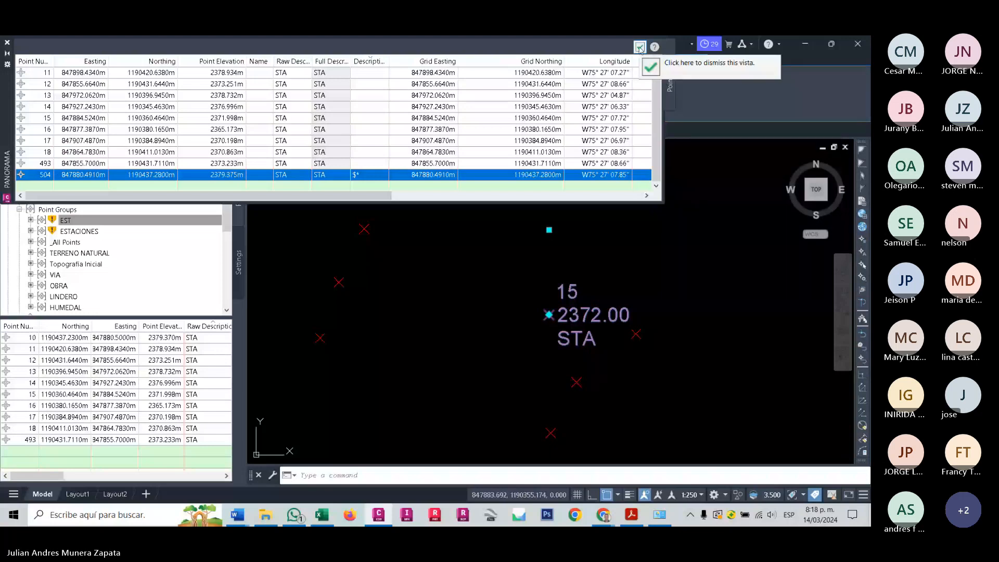
pyautogui.click(640, 48)
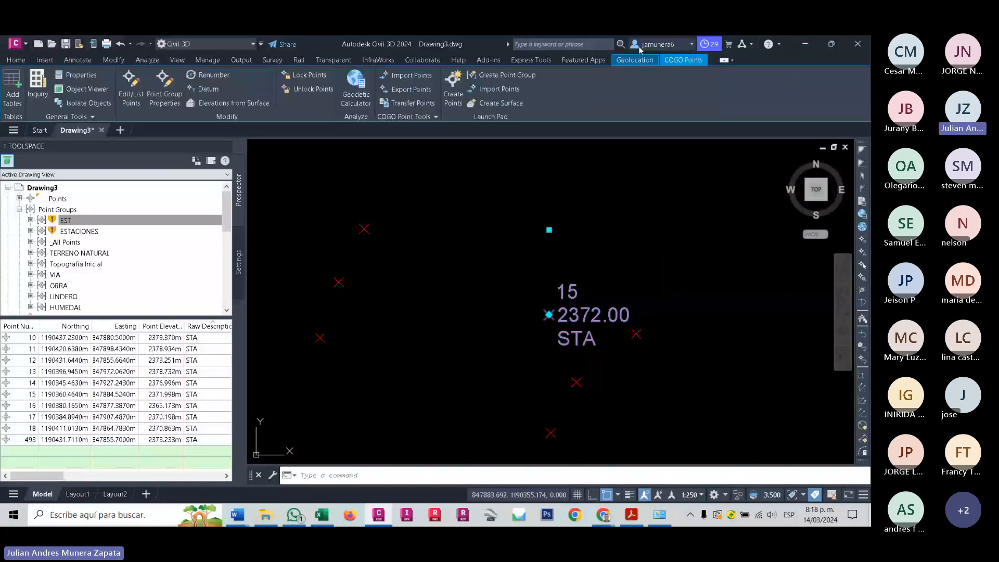
# Regenerate the drawing with REGEN and clear the point selection.
pyautogui.click(460, 475)
pyautogui.write('R')
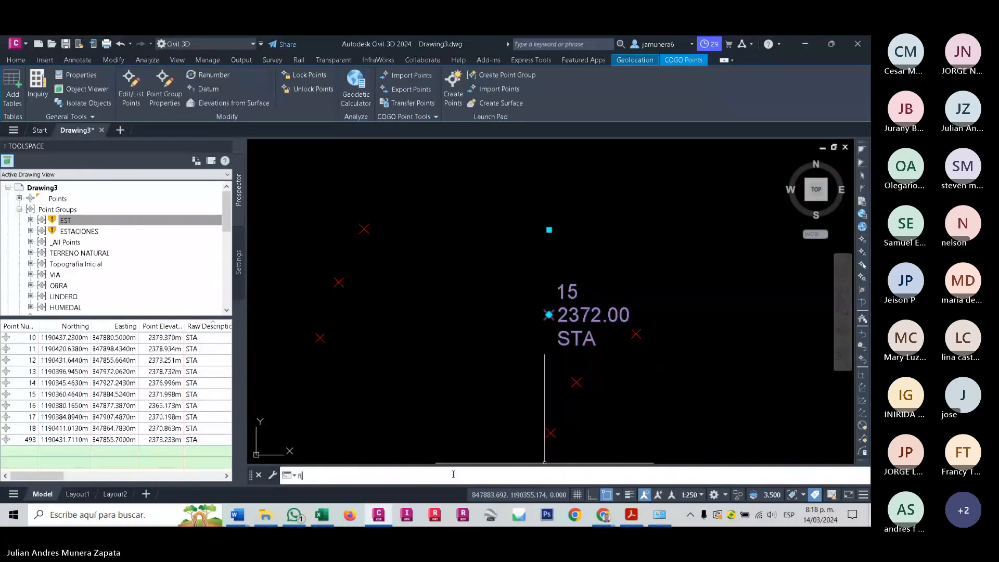
pyautogui.write('EGEN')
pyautogui.press('Return')
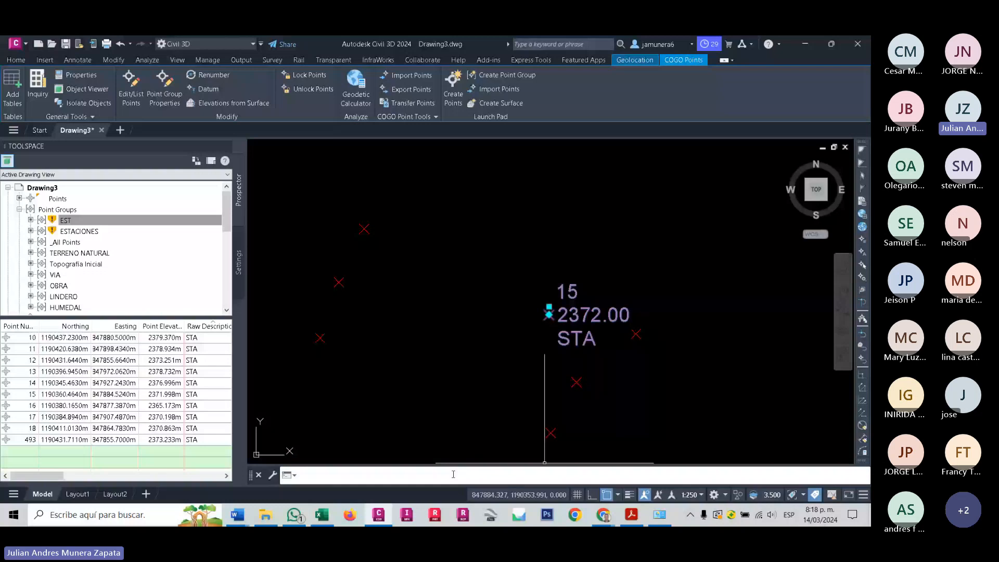
pyautogui.press('Escape')
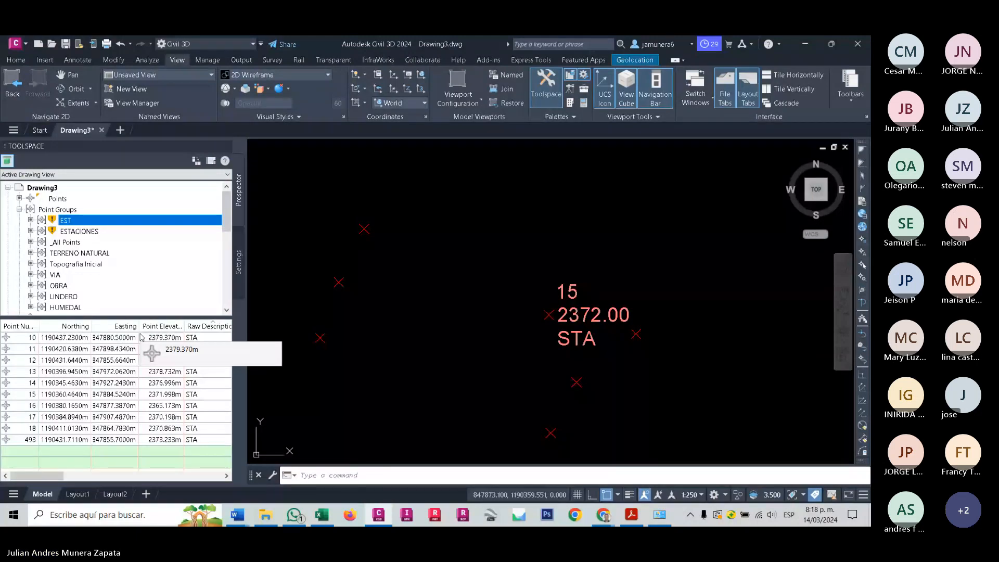
# Update the out-of-date ESTACIONES point group and review its point list.
pyautogui.click(76, 232)
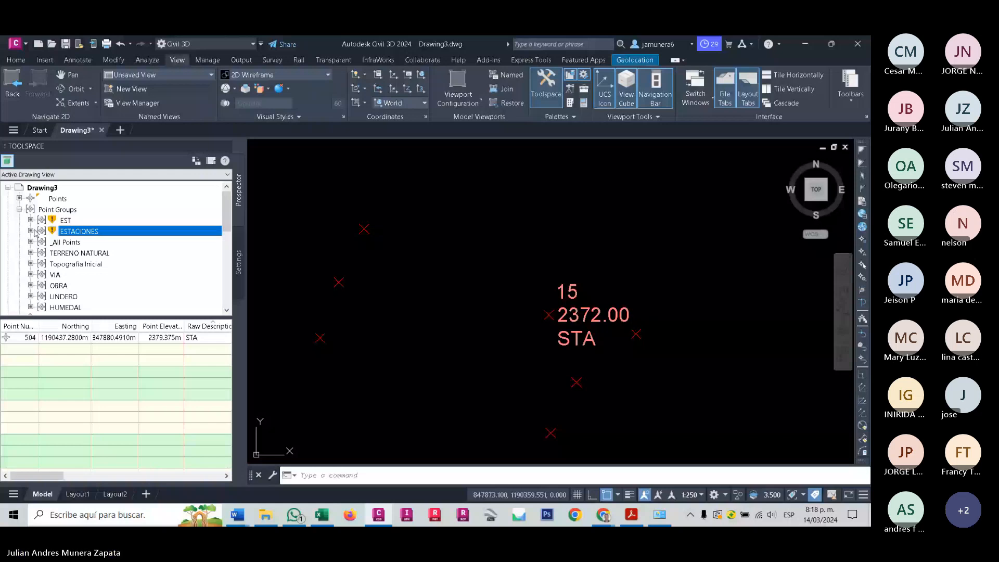
pyautogui.moveTo(97, 232)
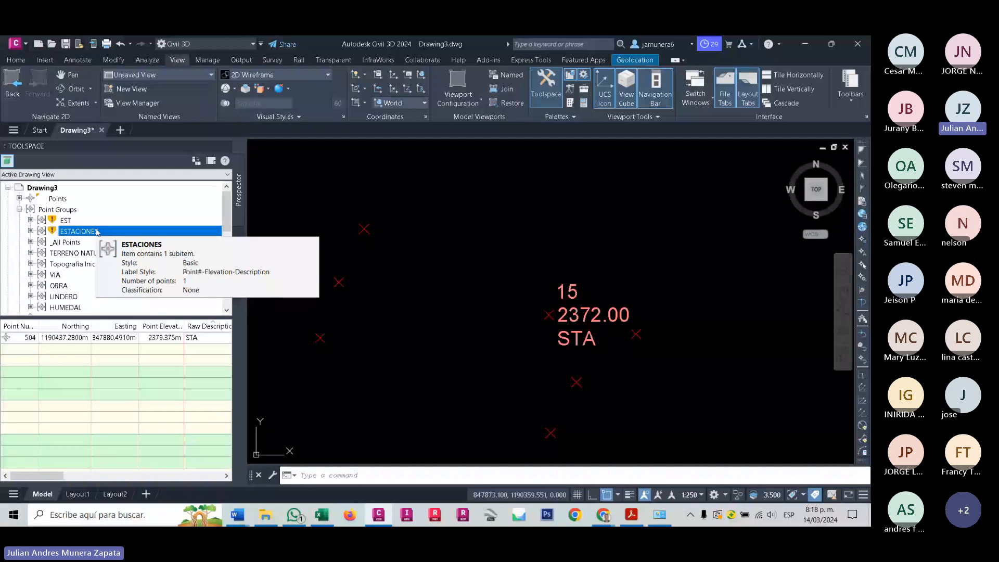
pyautogui.rightClick(98, 232)
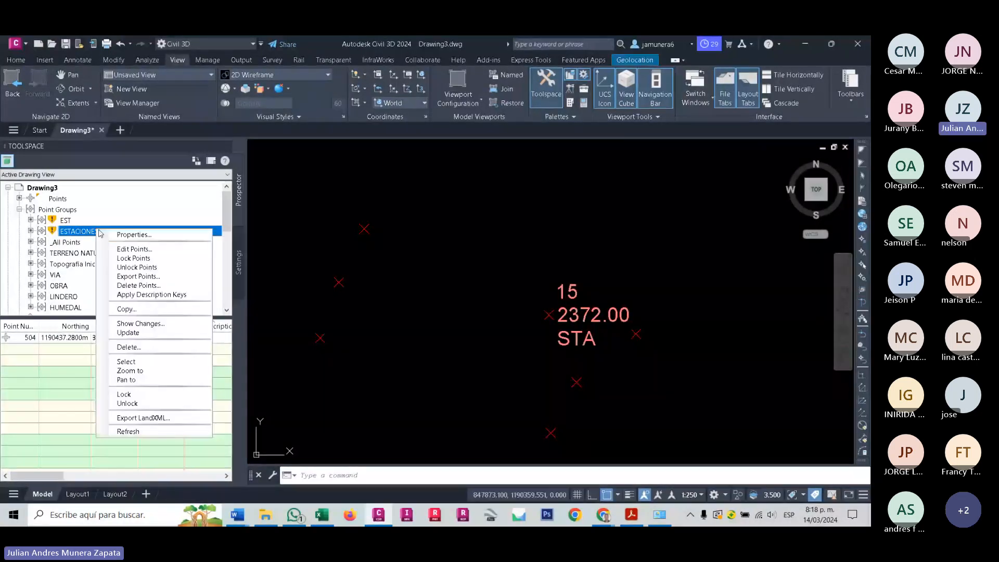
pyautogui.click(138, 337)
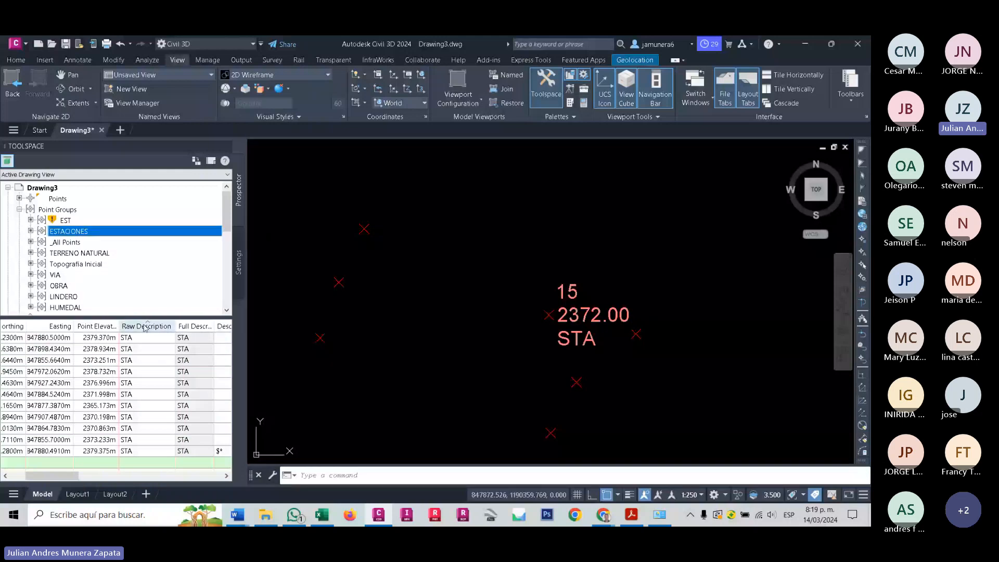
pyautogui.hscroll(-2, 146, 328)
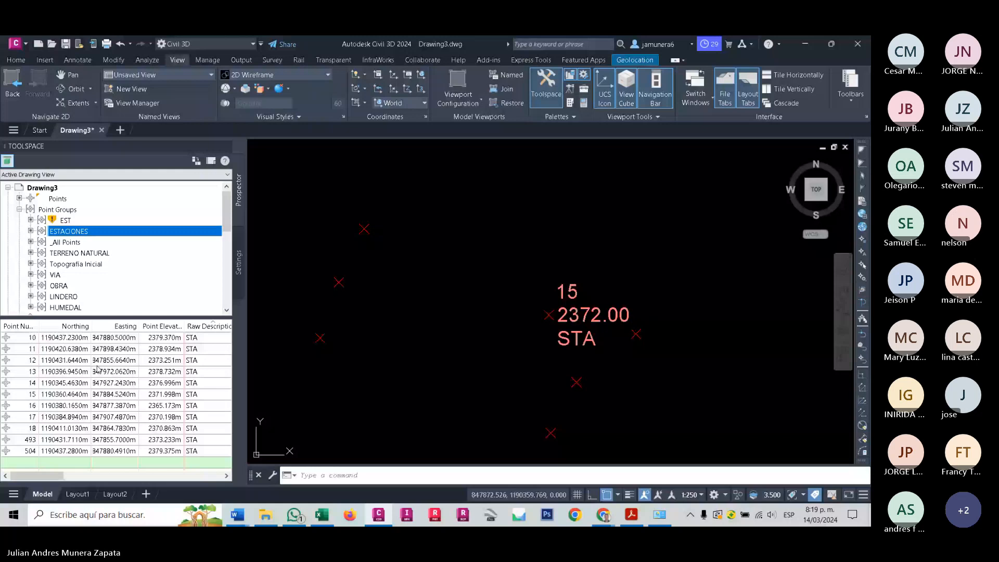
# Update the EST point group and delete it from the drawing.
pyautogui.click(70, 220)
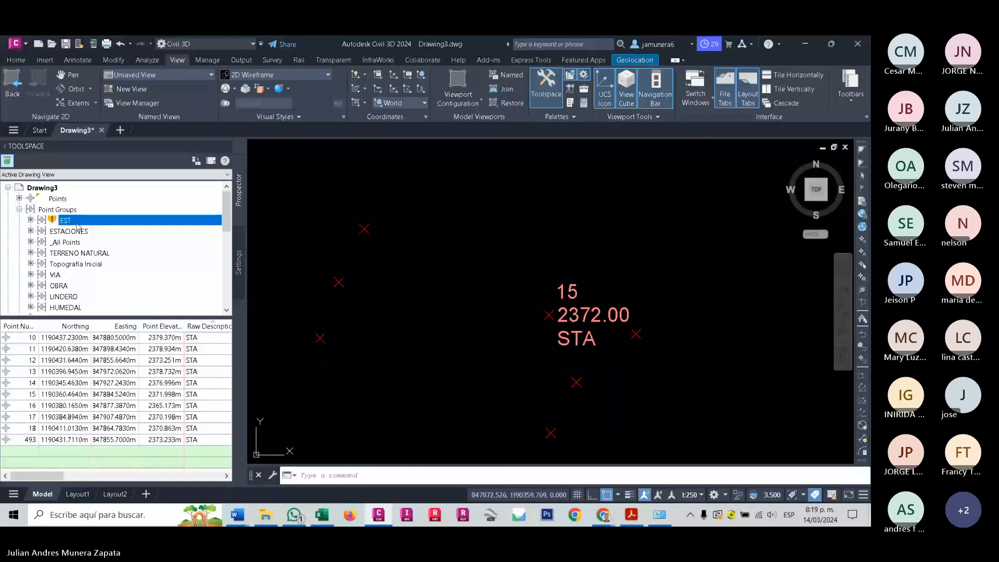
pyautogui.moveTo(67, 223)
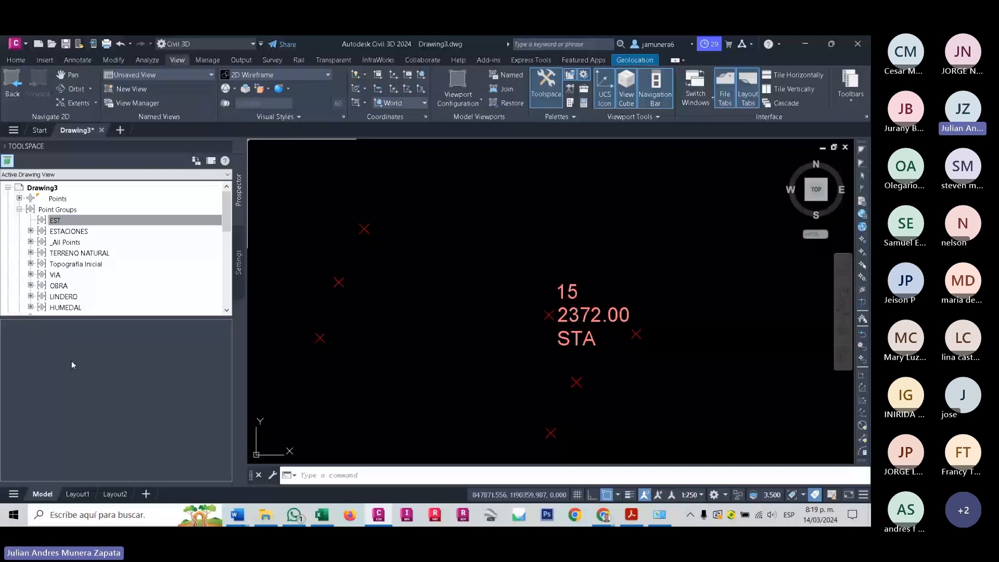
pyautogui.rightClick(55, 222)
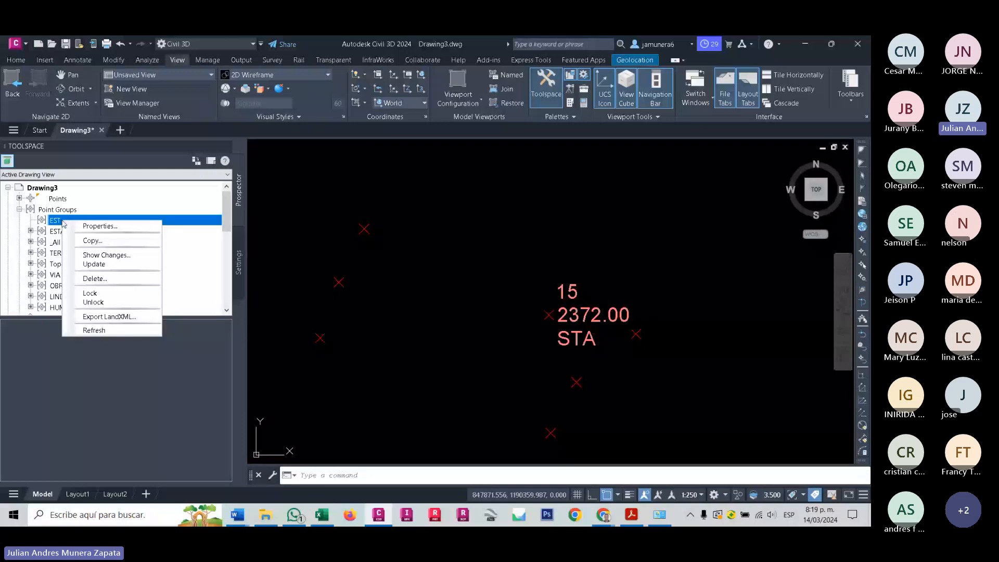
pyautogui.click(118, 279)
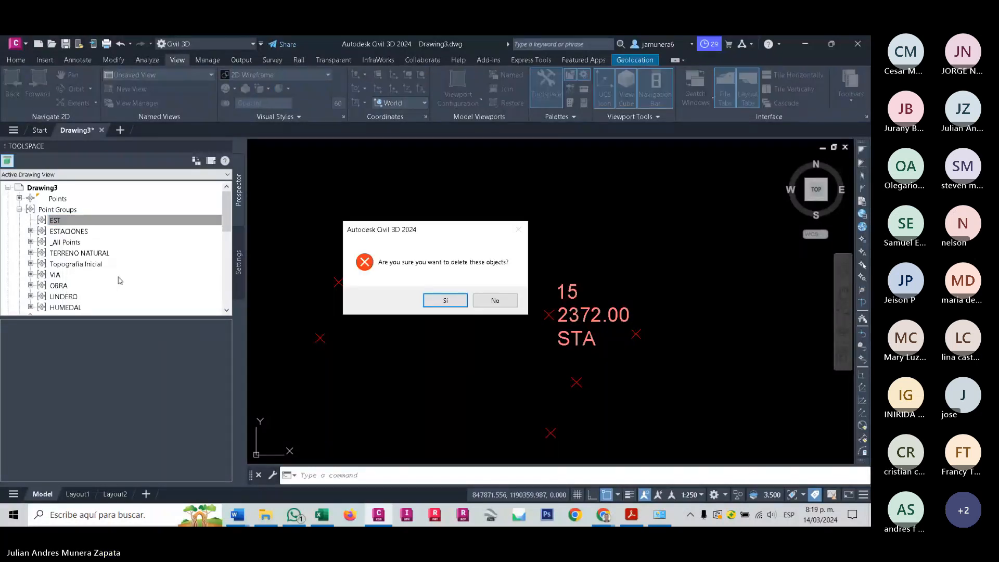
pyautogui.click(452, 303)
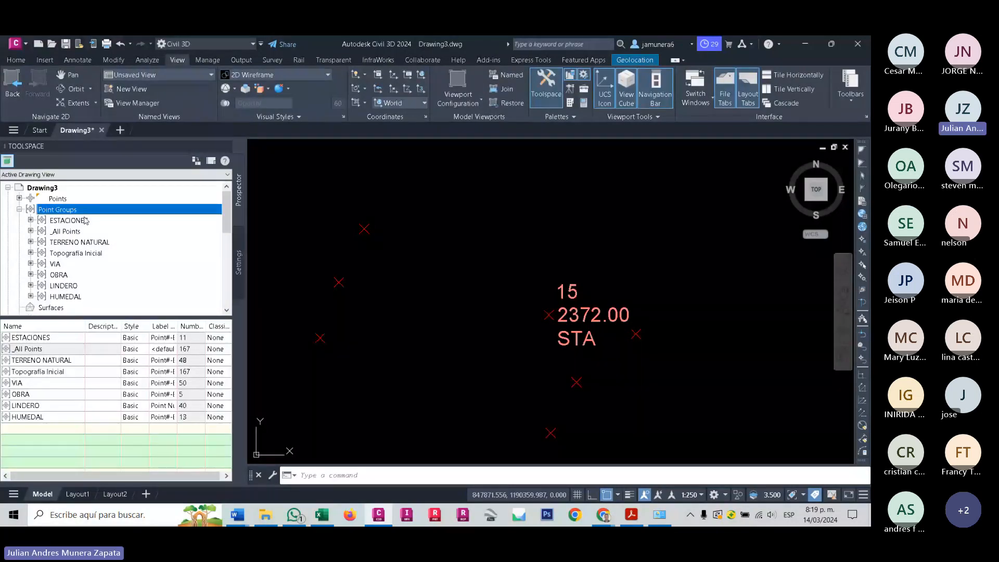
# Apply the description keys to the ESTACIONES point group and inspect the station symbols in the drawing.
pyautogui.scroll(-5, 616, 319)
pyautogui.scroll(-3, 466, 334)
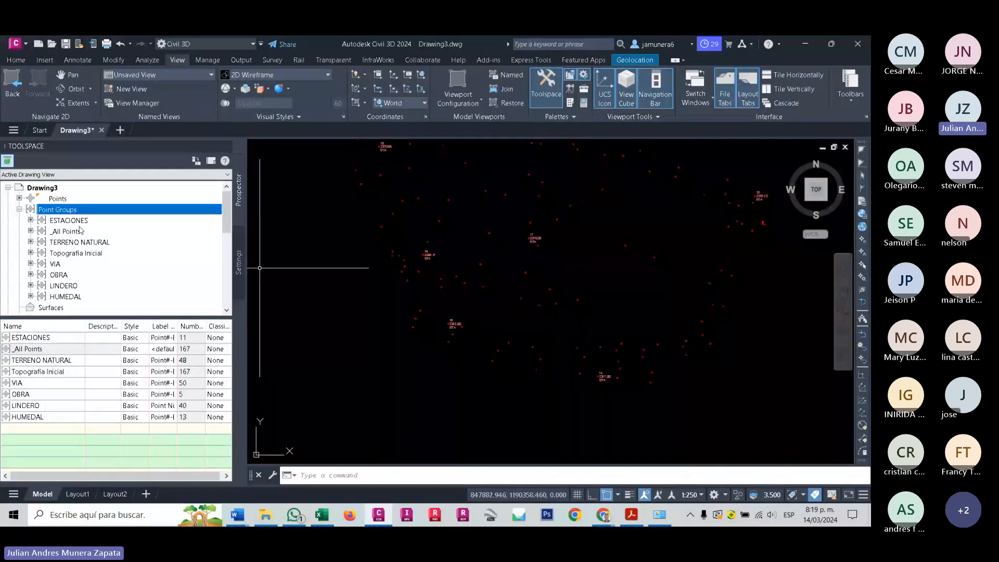
pyautogui.moveTo(409, 287); pyautogui.dragTo(430, 333, button='middle')
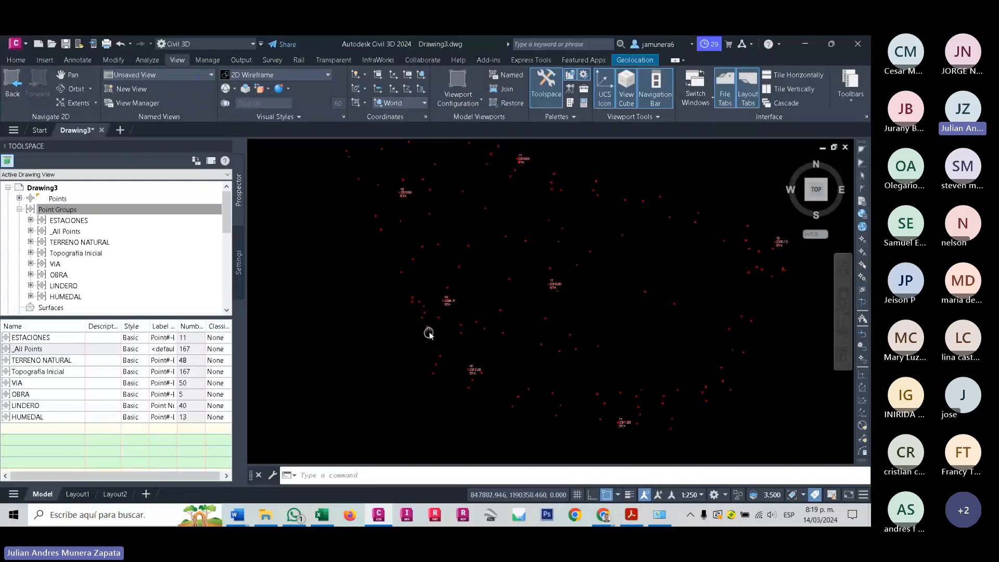
pyautogui.click(77, 222)
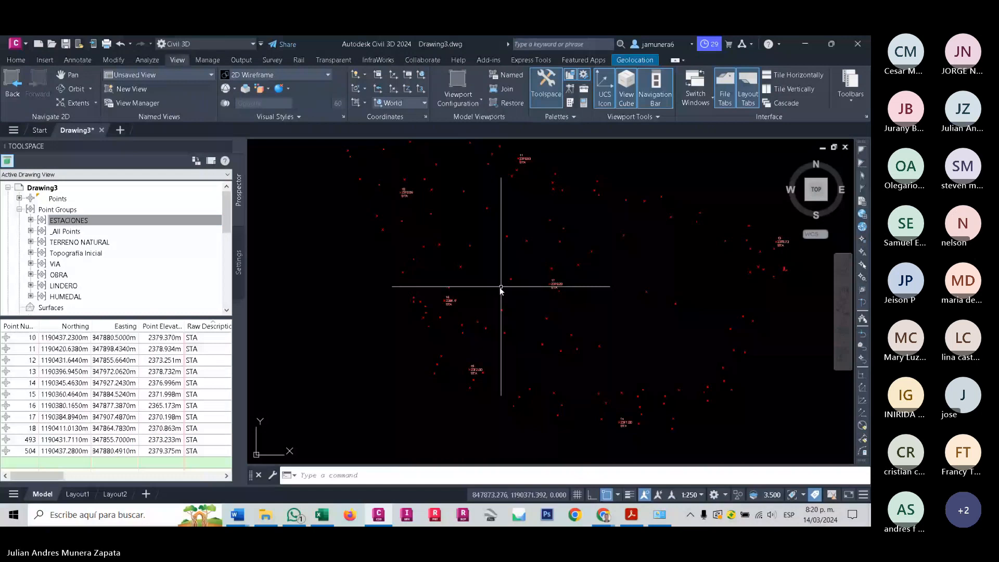
pyautogui.click(84, 218)
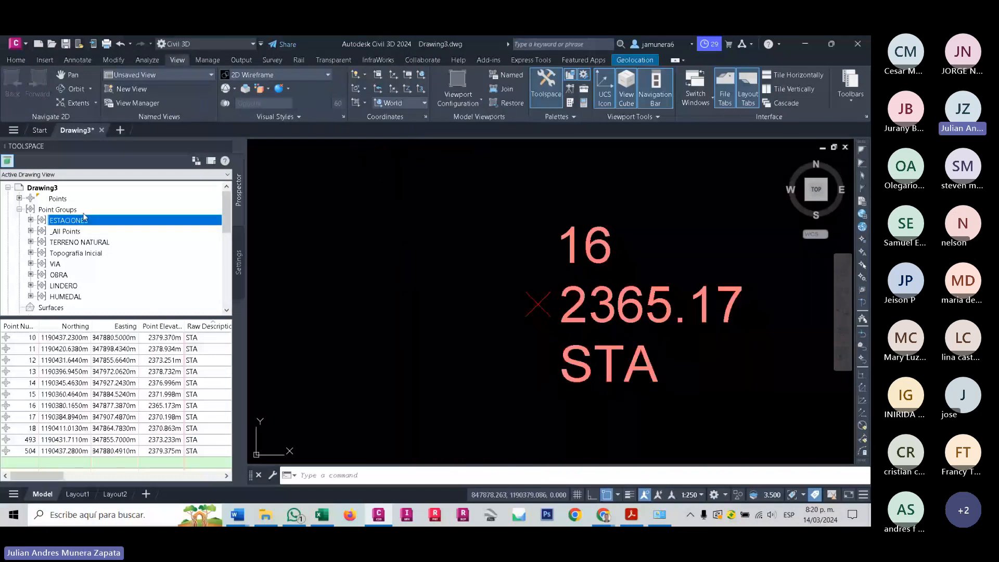
pyautogui.rightClick(80, 221)
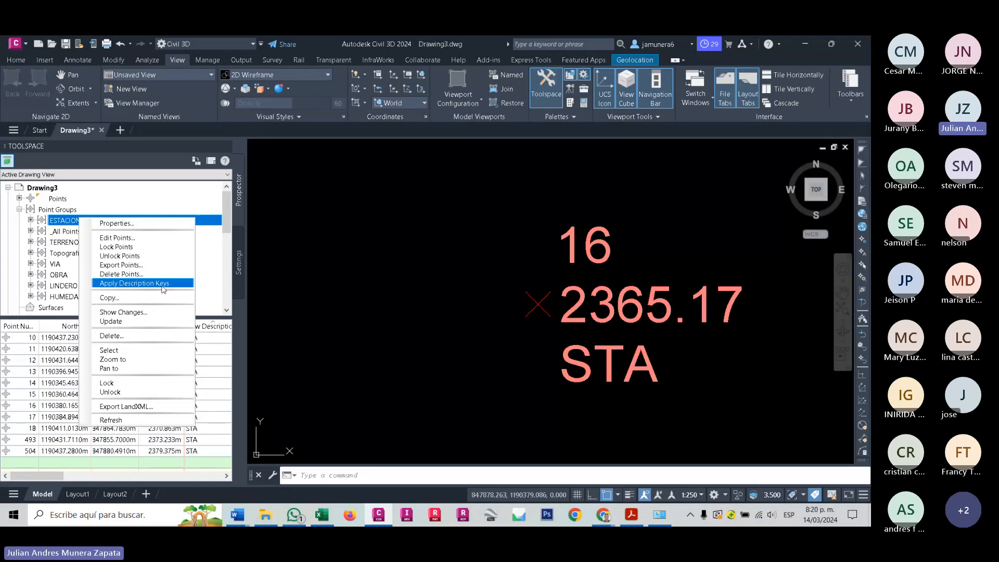
pyautogui.click(145, 284)
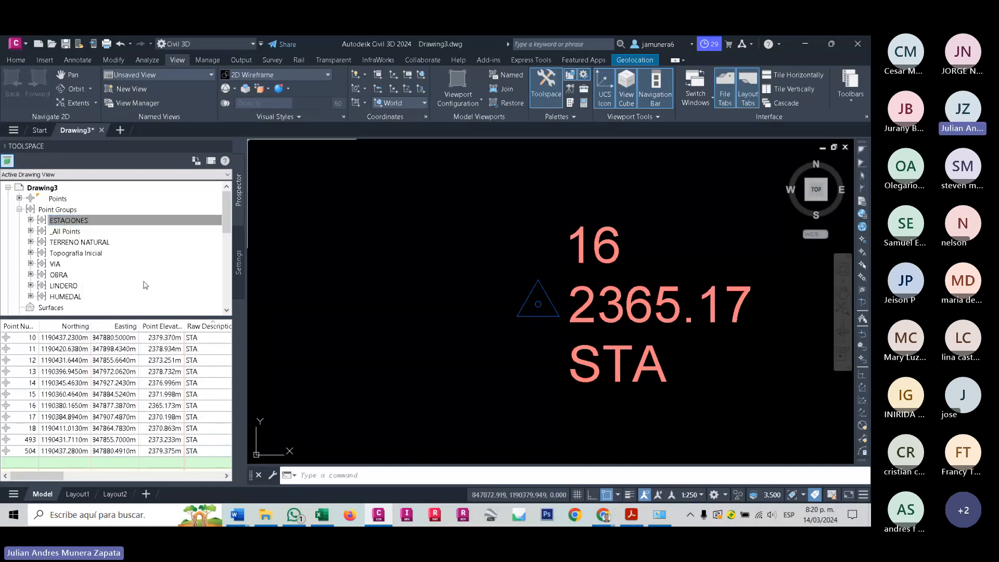
pyautogui.scroll(-5, 476, 290)
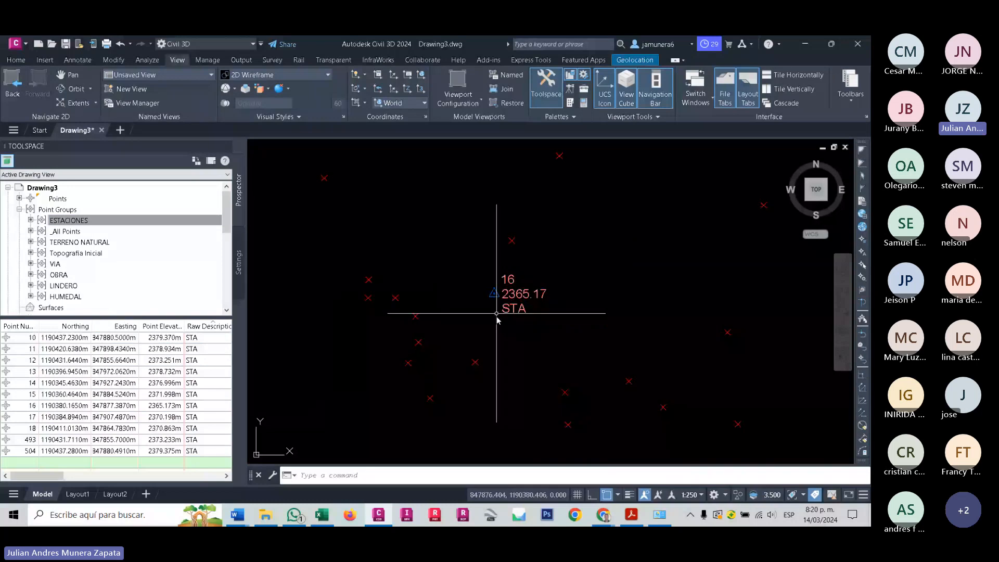
pyautogui.scroll(-4, 496, 313)
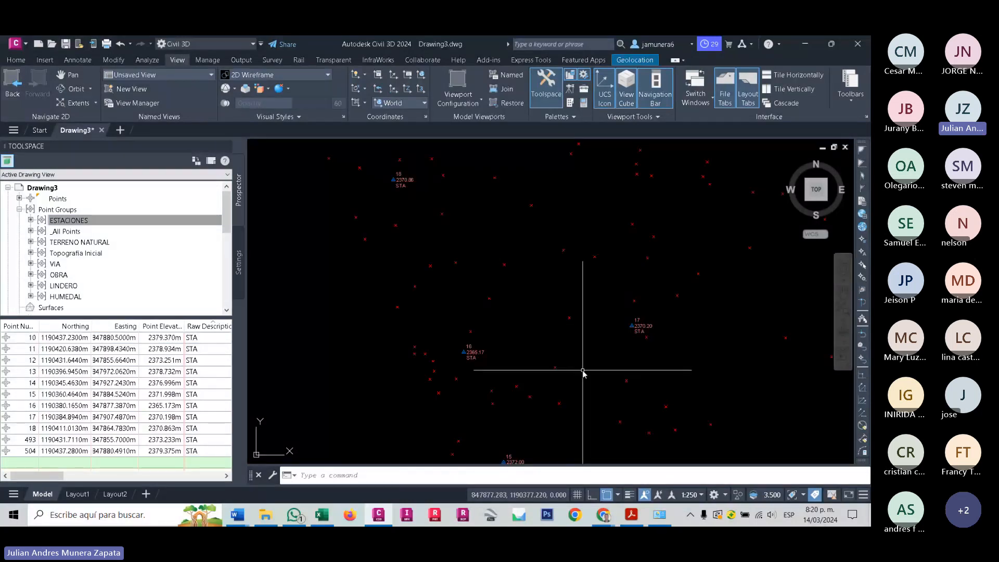
pyautogui.scroll(6, 386, 248)
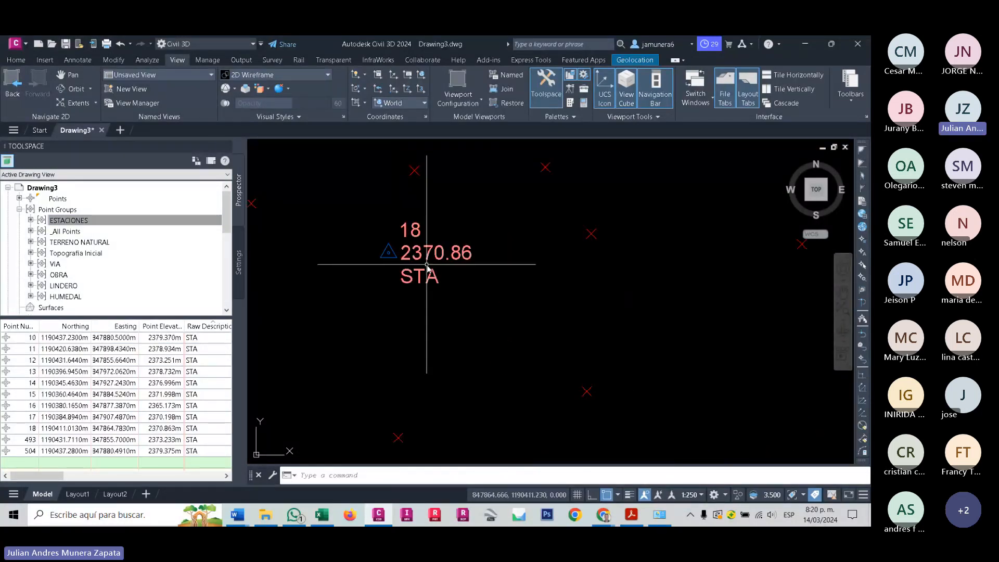
pyautogui.scroll(-6, 426, 266)
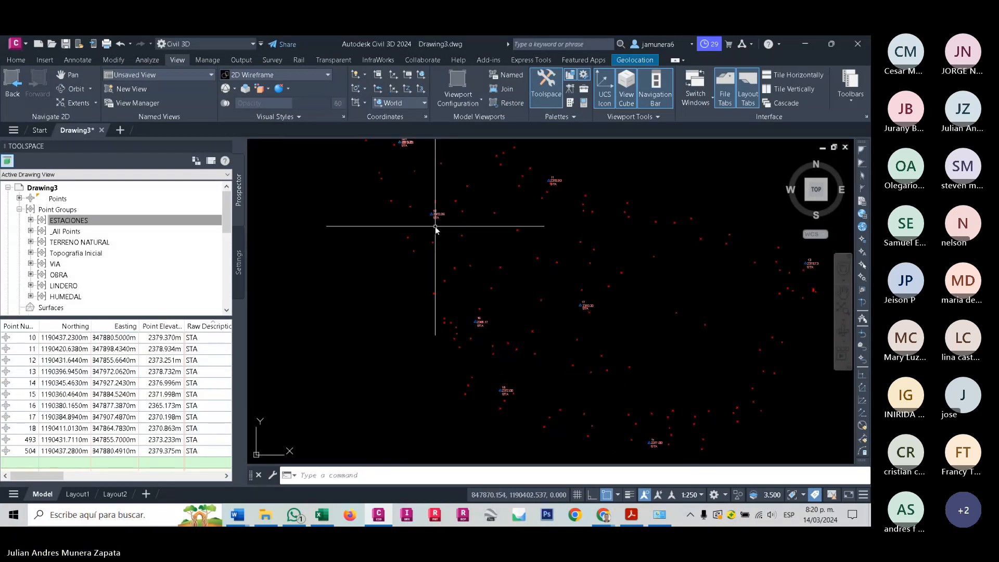
# Open the properties of station point 18 and review its information, data and geometry values.
pyautogui.scroll(5, 436, 230)
pyautogui.click(439, 221)
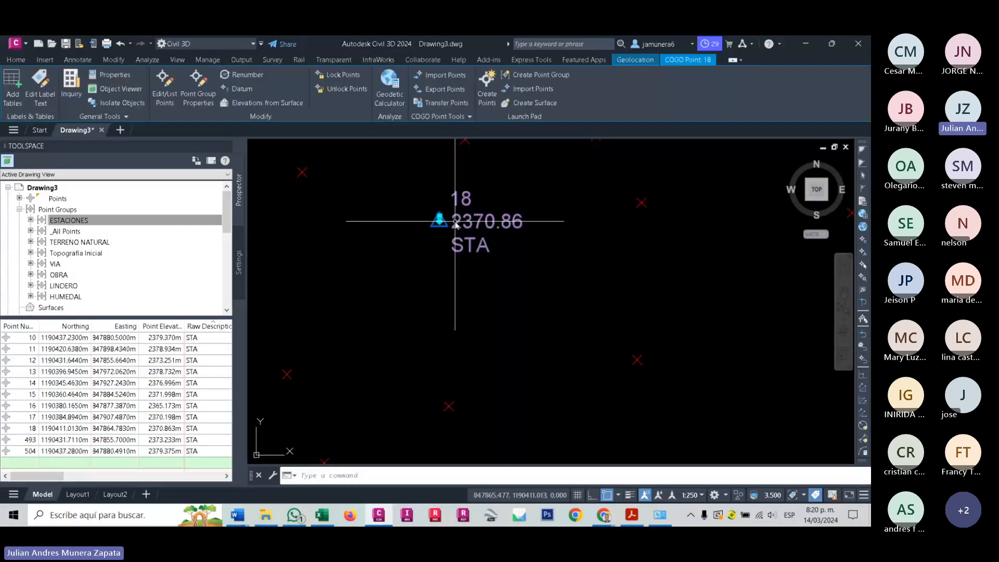
pyautogui.write('PR')
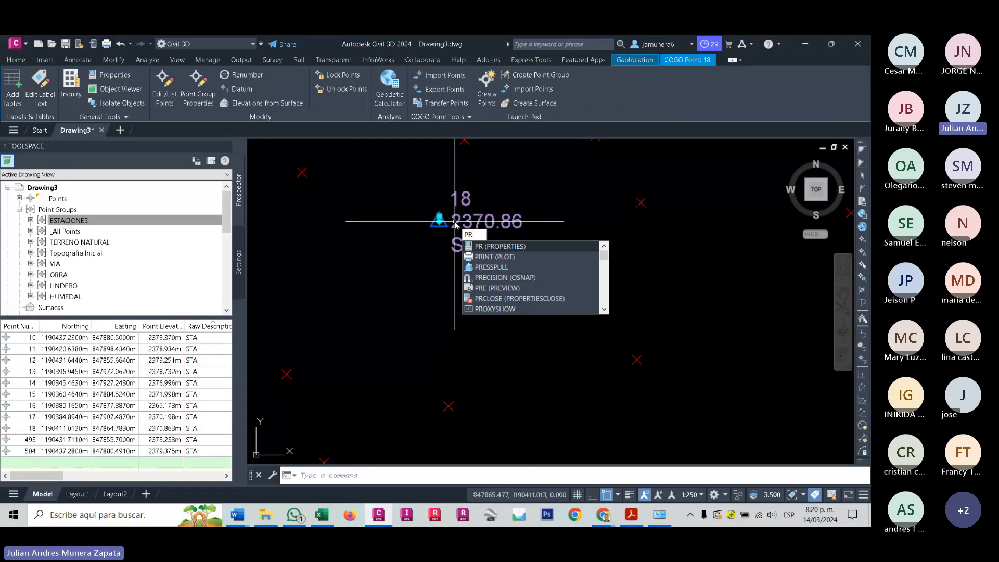
pyautogui.press('Return')
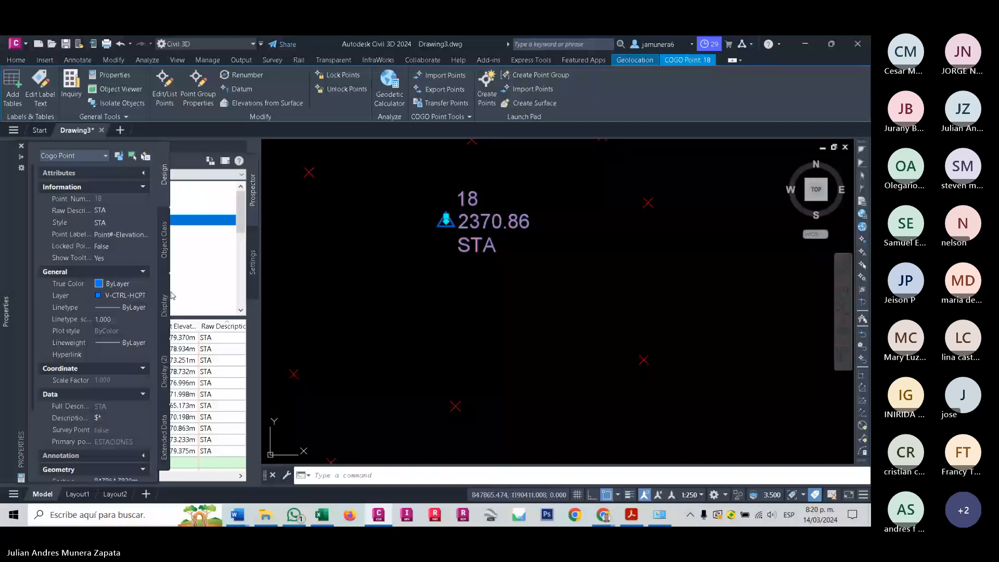
pyautogui.scroll(-3, 114, 349)
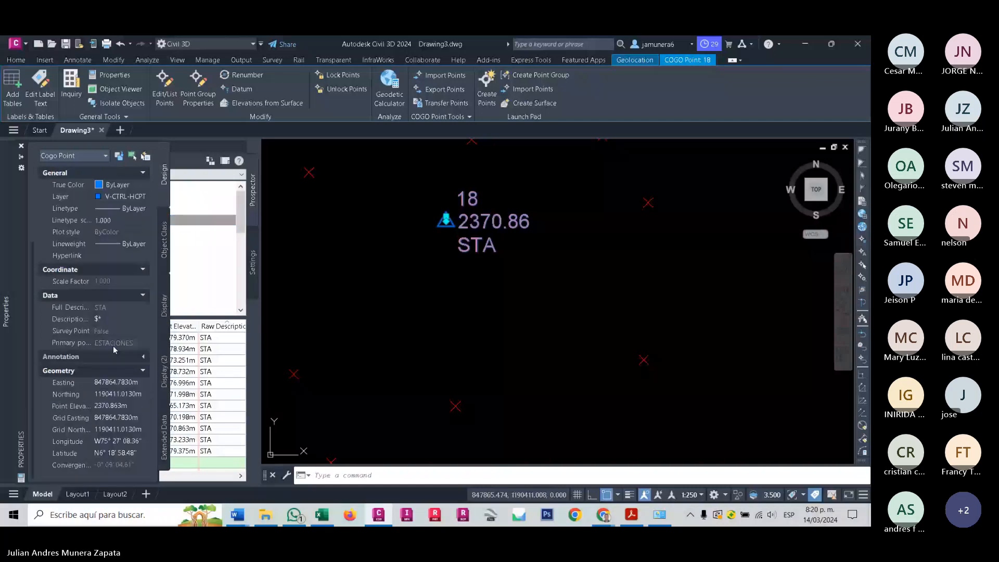
pyautogui.scroll(3, 114, 345)
# Try linetype scales of 2 and 5 on station point 18, and set the scale back to 1.
pyautogui.click(114, 305)
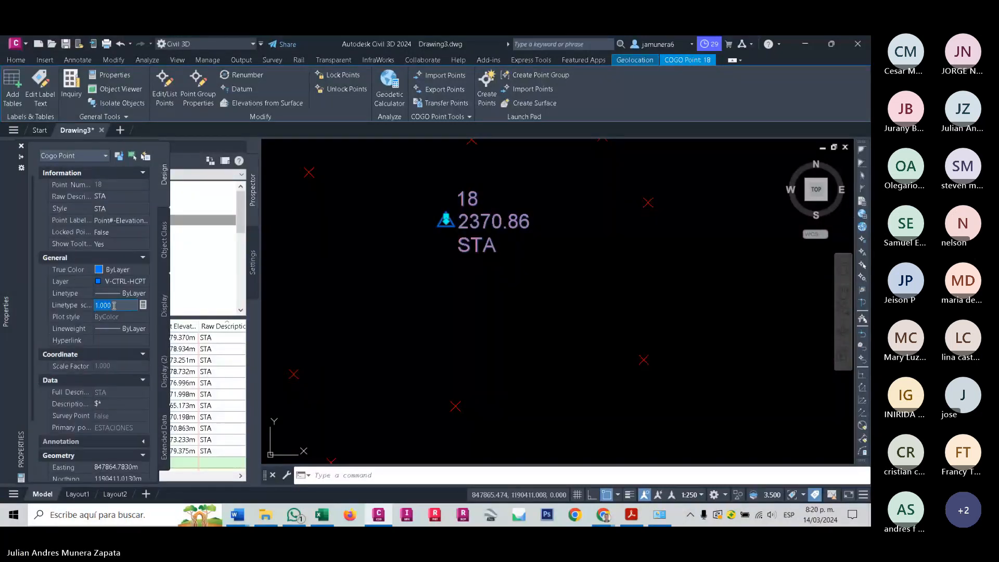
pyautogui.write('2')
pyautogui.press('Return')
pyautogui.write('5')
pyautogui.press('Return')
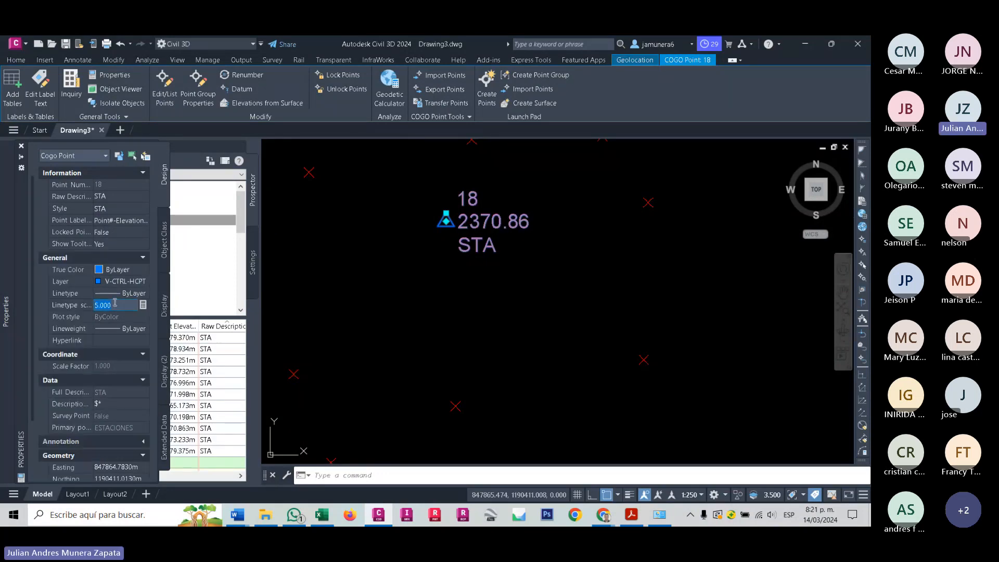
pyautogui.write('1')
pyautogui.press('Return')
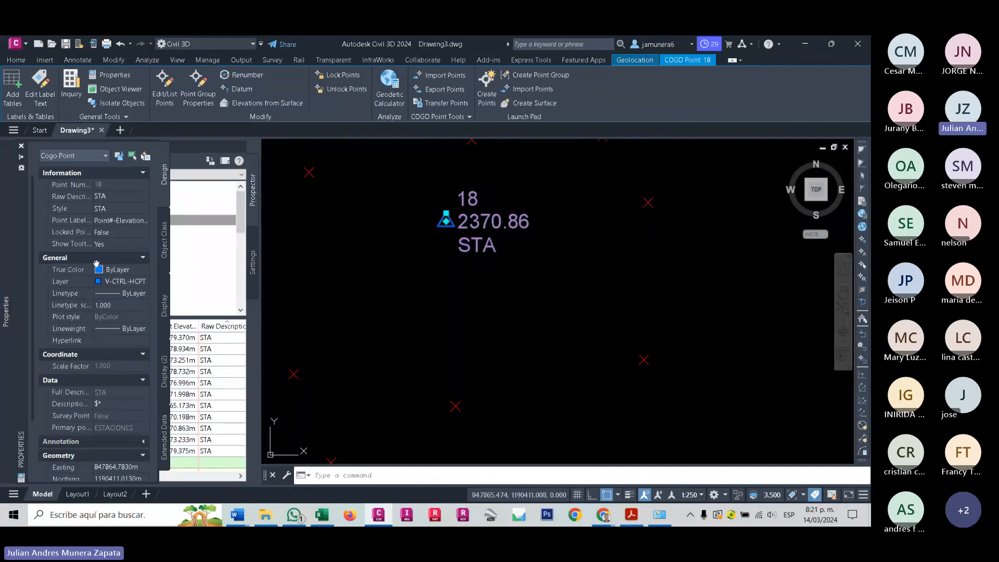
# Review point 18's coordinate and geometry properties, and inspect the neighbouring stations in the drawing.
pyautogui.scroll(-1, 127, 427)
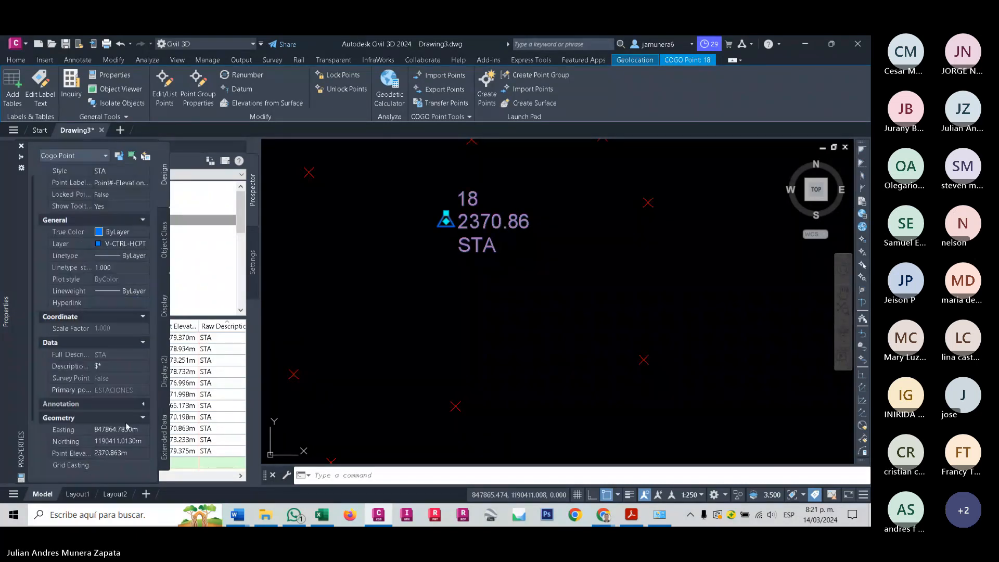
pyautogui.scroll(-1, 127, 427)
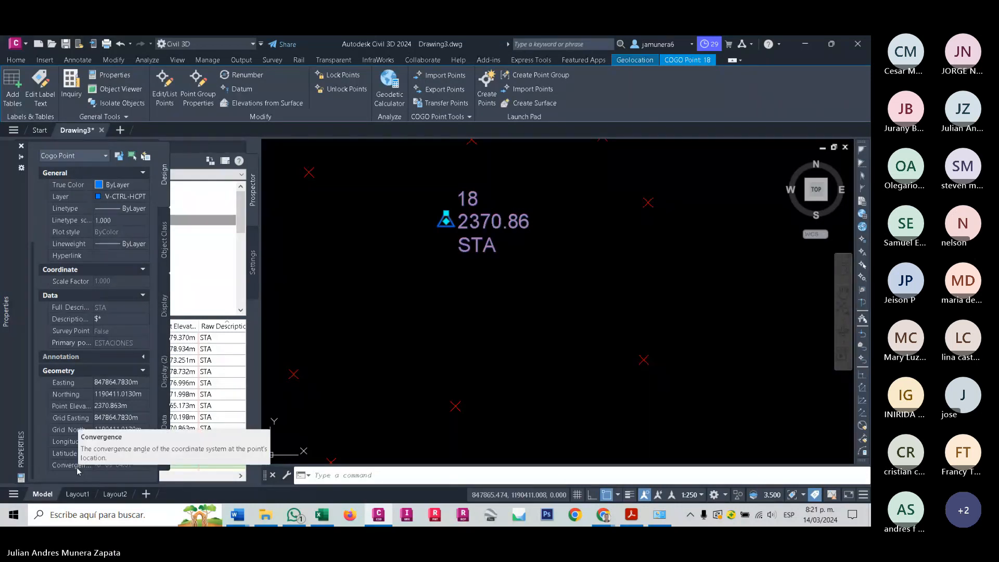
pyautogui.scroll(-5, 565, 315)
pyautogui.scroll(5, 556, 299)
pyautogui.moveTo(555, 297); pyautogui.dragTo(459, 284, button='middle')
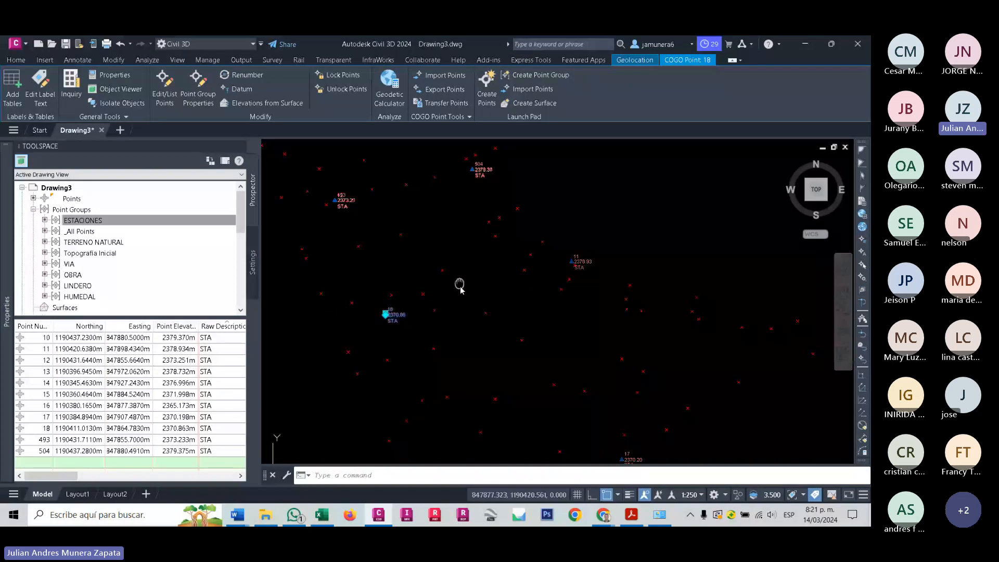
pyautogui.scroll(2, 363, 220)
pyautogui.moveTo(370, 225); pyautogui.dragTo(434, 240, button='middle')
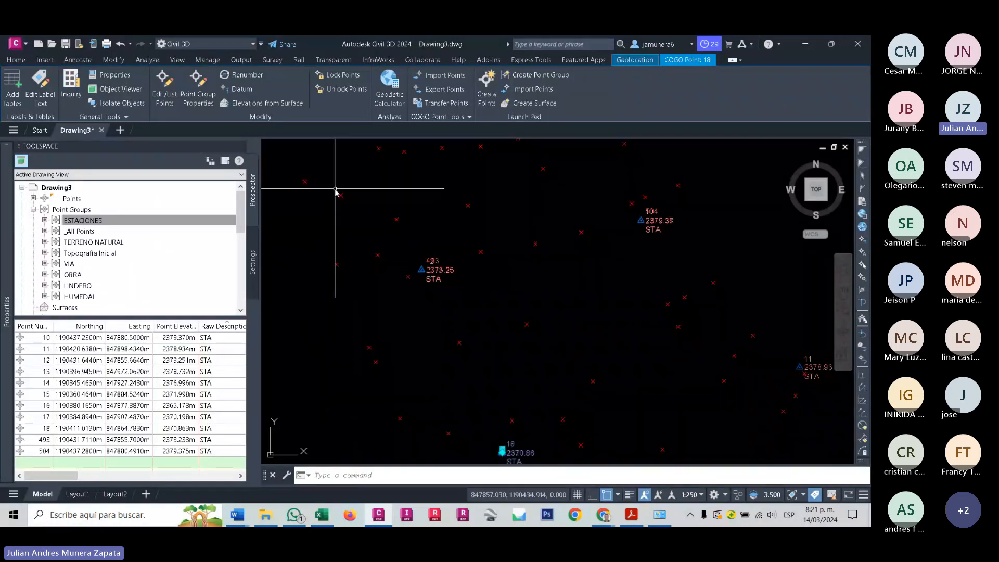
# Display the contents of the Civil 3D description key set from the drawing's point settings.
pyautogui.click(232, 274)
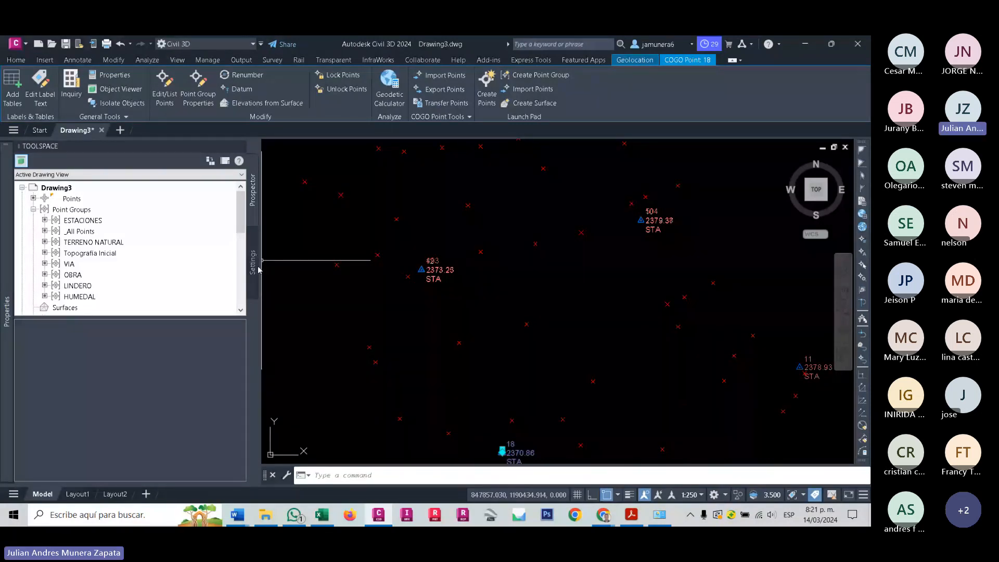
pyautogui.moveTo(466, 281); pyautogui.dragTo(553, 291, button='middle')
pyautogui.click(253, 264)
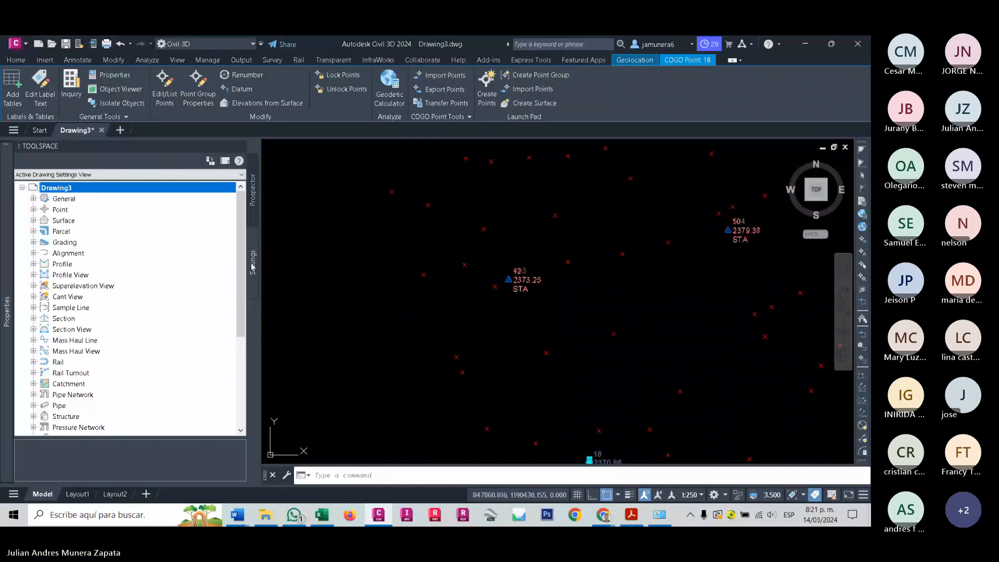
pyautogui.click(33, 209)
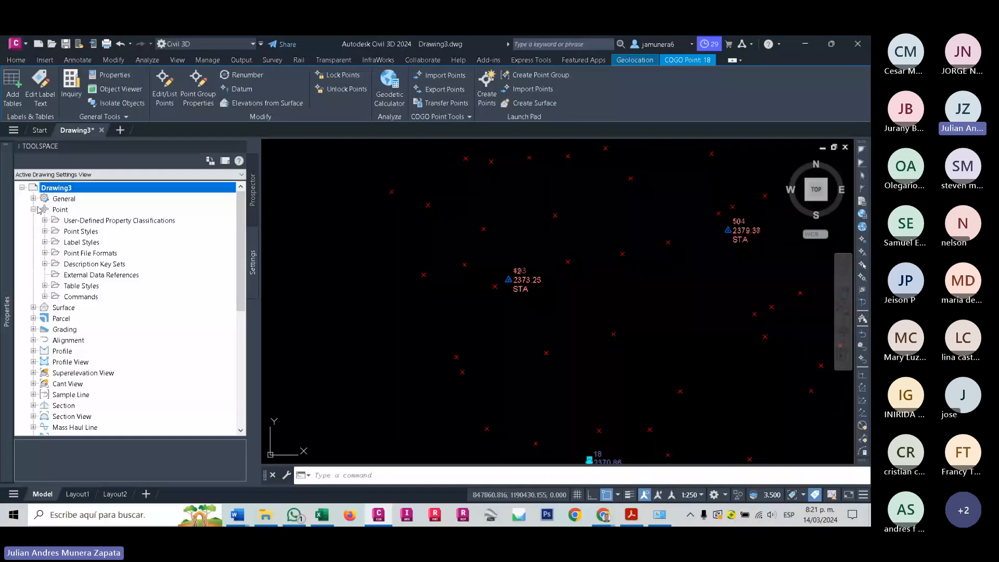
pyautogui.click(45, 264)
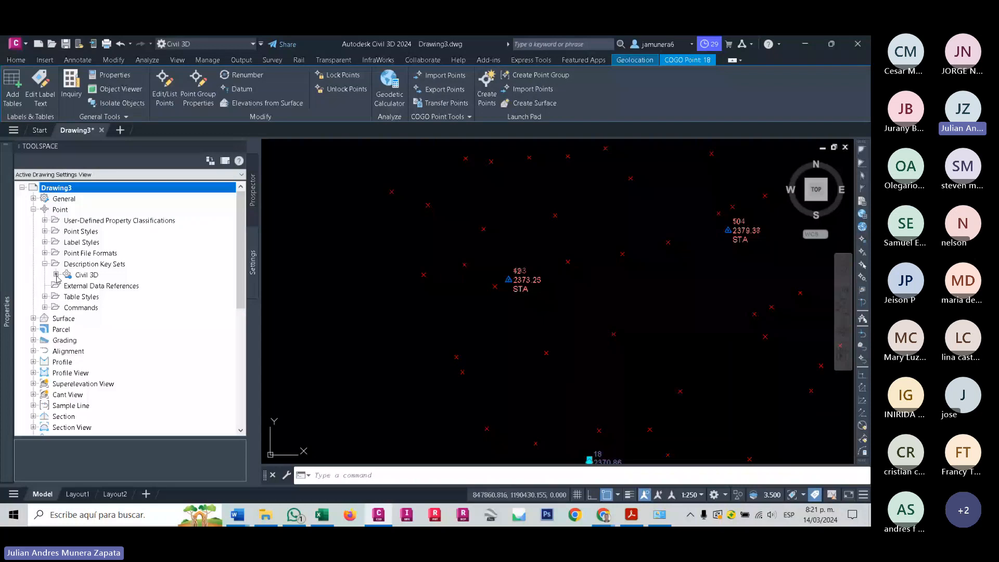
pyautogui.click(102, 277)
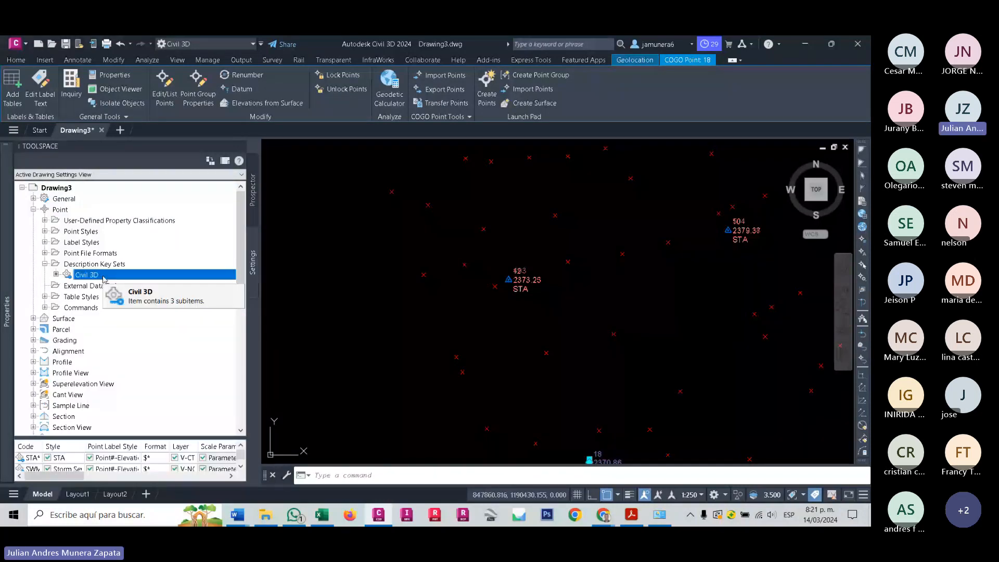
# Enlarge the description key list and widen its Code and Style columns to show the full entries.
pyautogui.moveTo(150, 438); pyautogui.dragTo(150, 348)
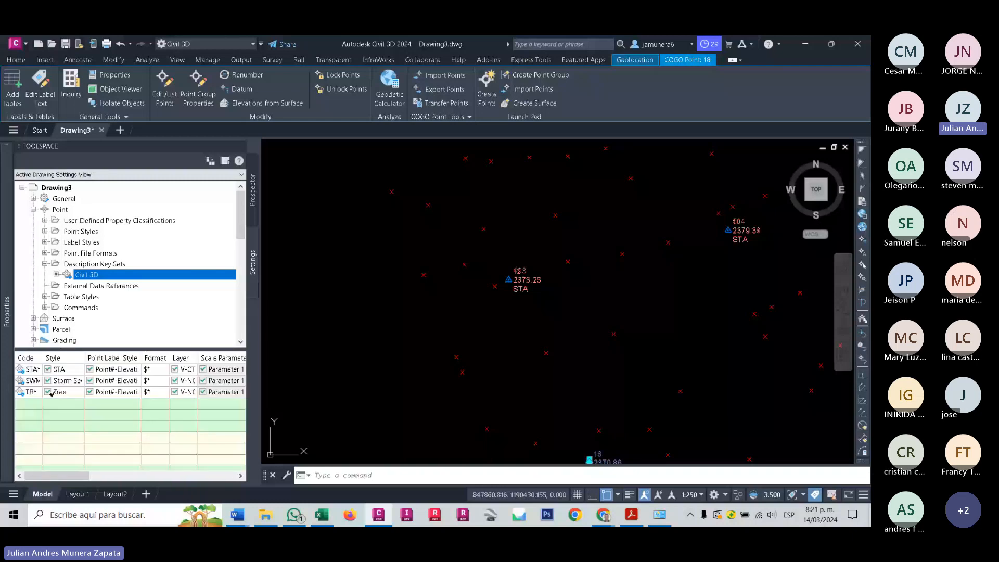
pyautogui.click(44, 358)
pyautogui.doubleClick(45, 358)
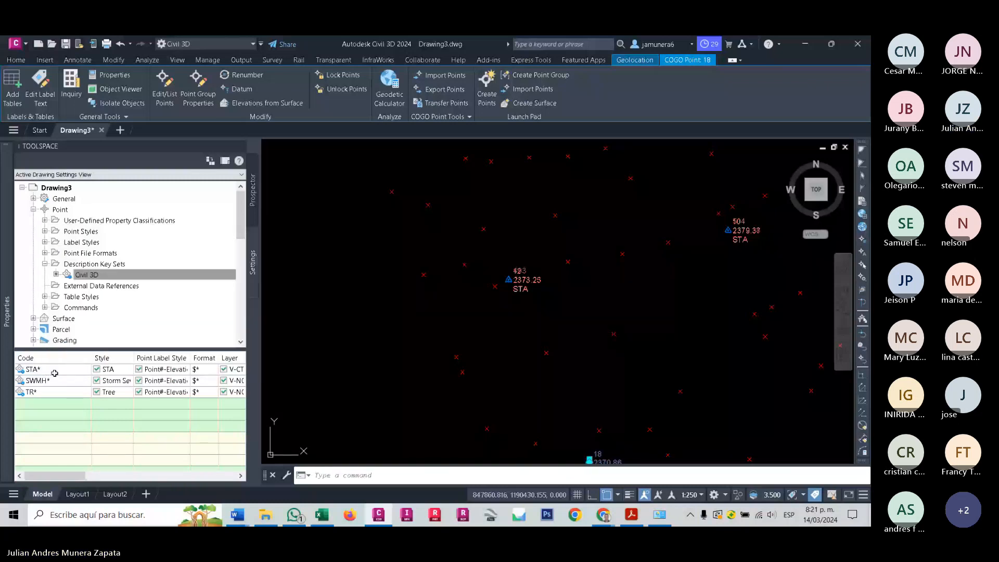
pyautogui.doubleClick(135, 362)
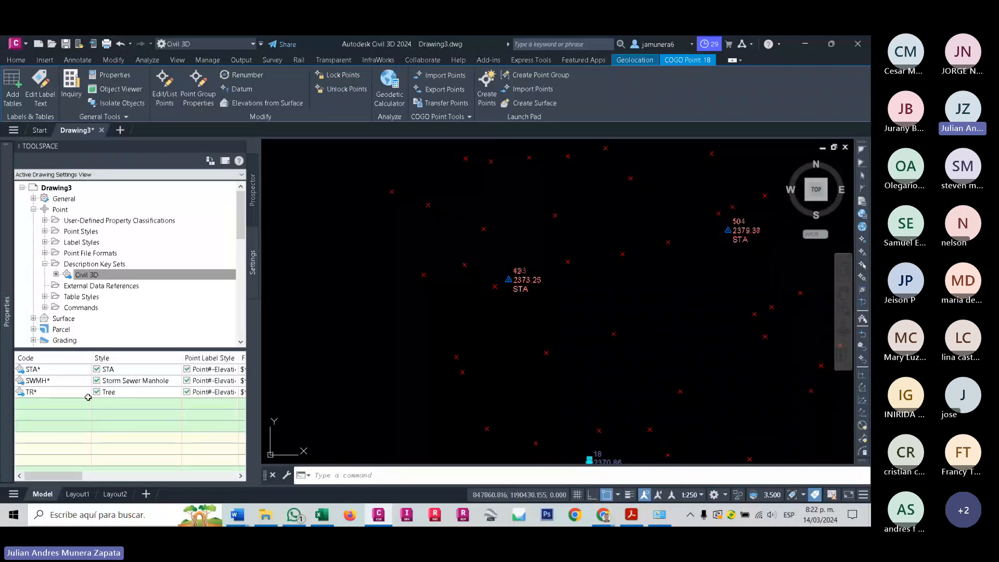
# Inspect the distribution of station points in the drawing and clear the selection of point 18.
pyautogui.scroll(-4, 419, 268)
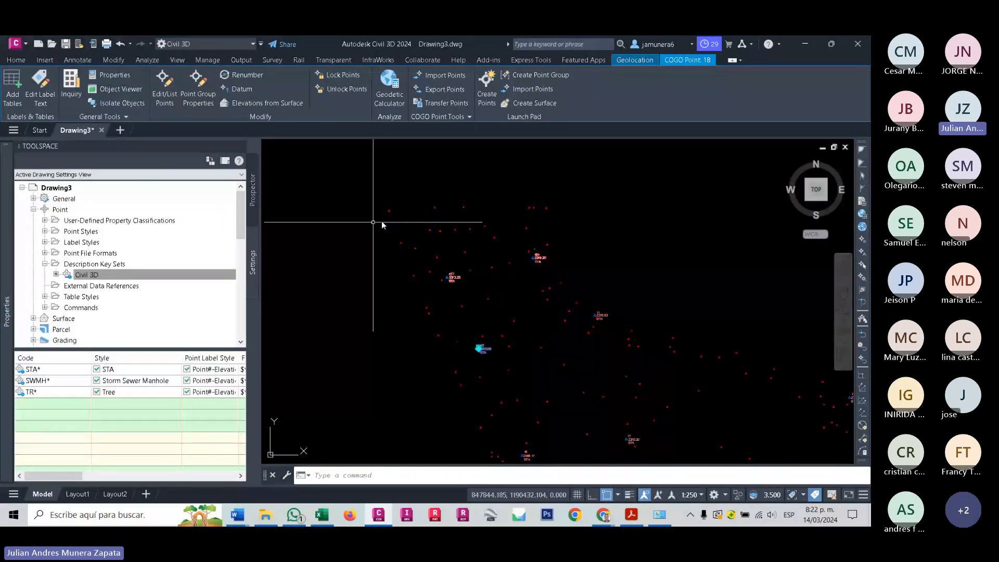
pyautogui.scroll(3, 404, 228)
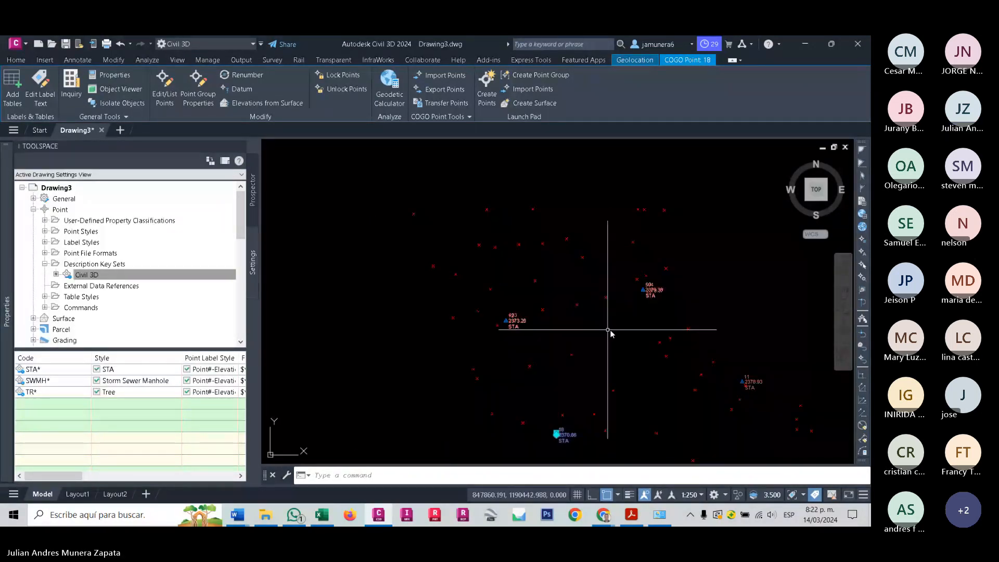
pyautogui.scroll(-3, 610, 330)
pyautogui.moveTo(611, 330); pyautogui.dragTo(520, 239, button='middle')
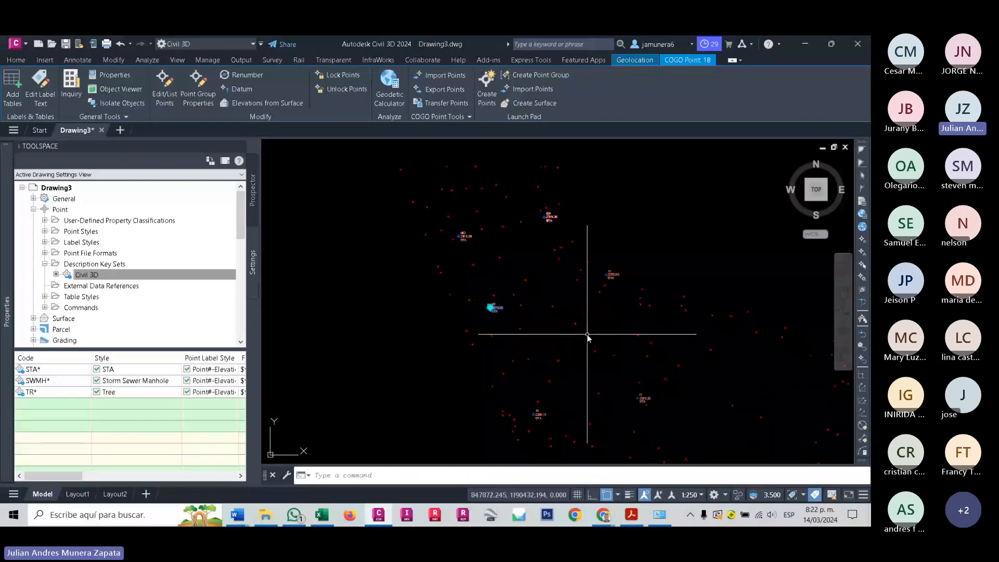
pyautogui.press('Escape')
# Select a few terrain points between the northern stations, orbit them in 3D, and restore the top view.
pyautogui.moveTo(452, 197); pyautogui.dragTo(486, 258, button='middle')
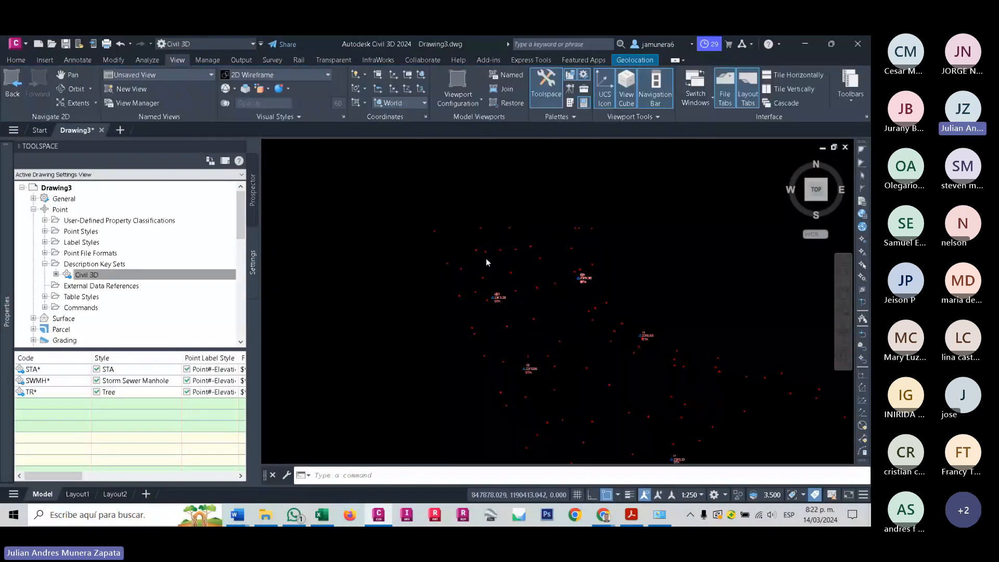
pyautogui.scroll(2, 486, 258)
pyautogui.click(580, 298)
pyautogui.click(512, 251)
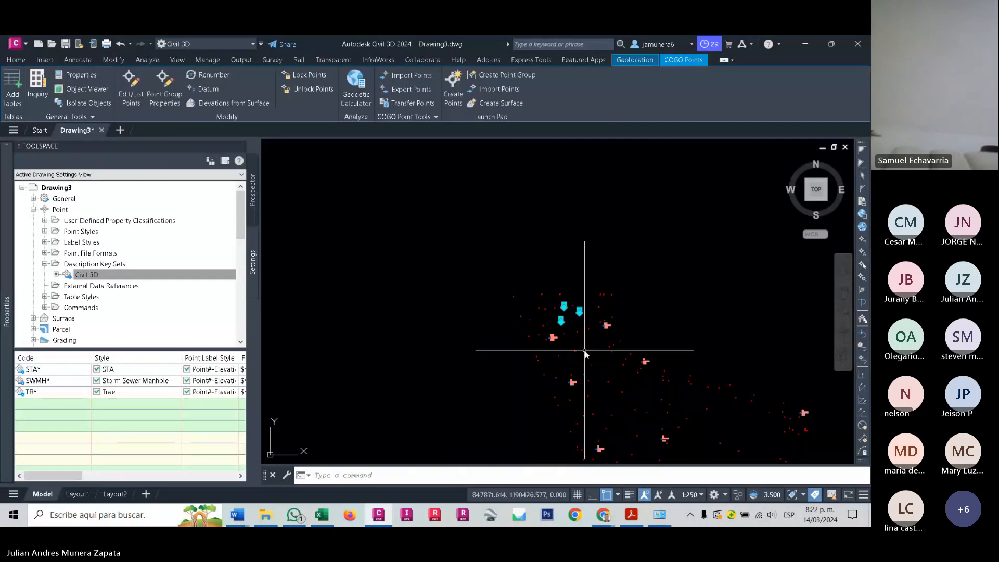
pyautogui.keyDown('shift'); pyautogui.moveTo(584, 346); pyautogui.dragTo(542, 292, button='middle'); pyautogui.keyUp('shift')
pyautogui.scroll(5, 542, 291)
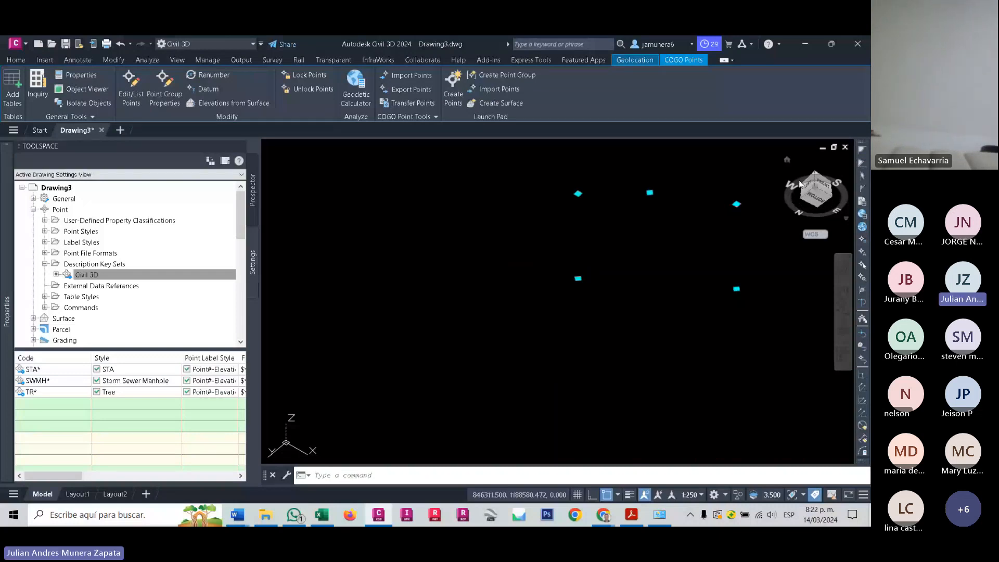
pyautogui.click(800, 182)
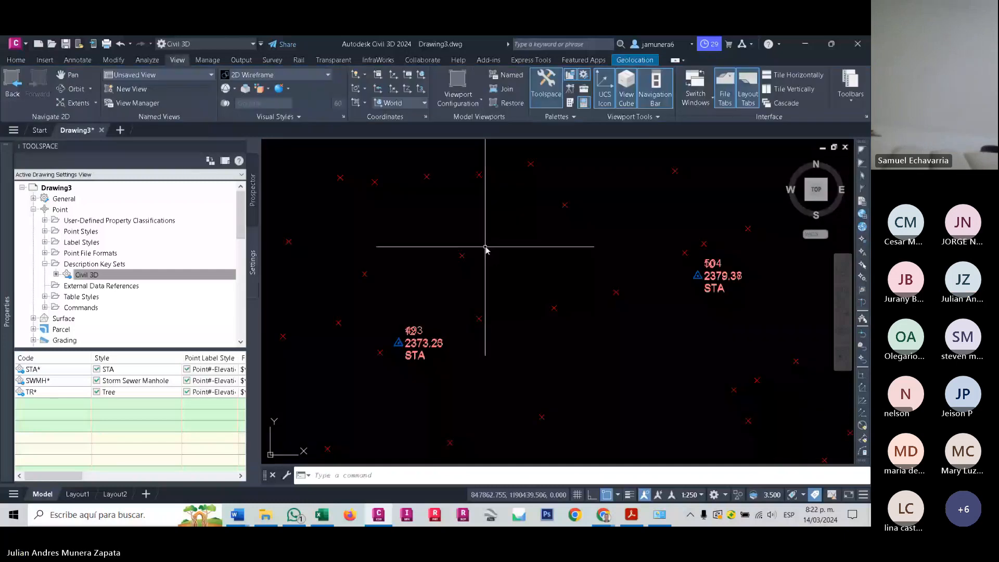
# Select several terrain points around the stations, view them from another angle, restore the top view and clear the selection.
pyautogui.scroll(-4, 469, 255)
pyautogui.click(537, 271)
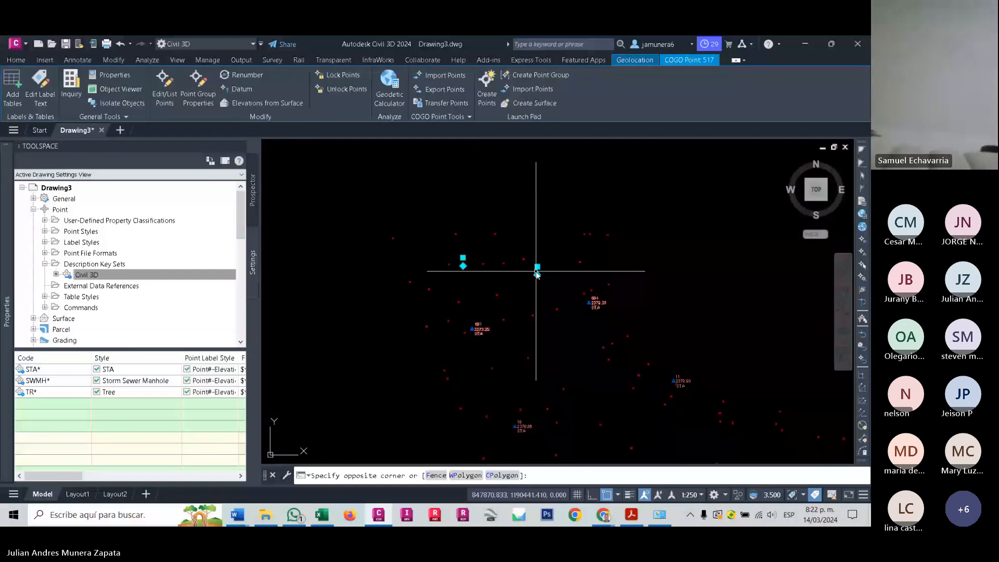
pyautogui.click(577, 419)
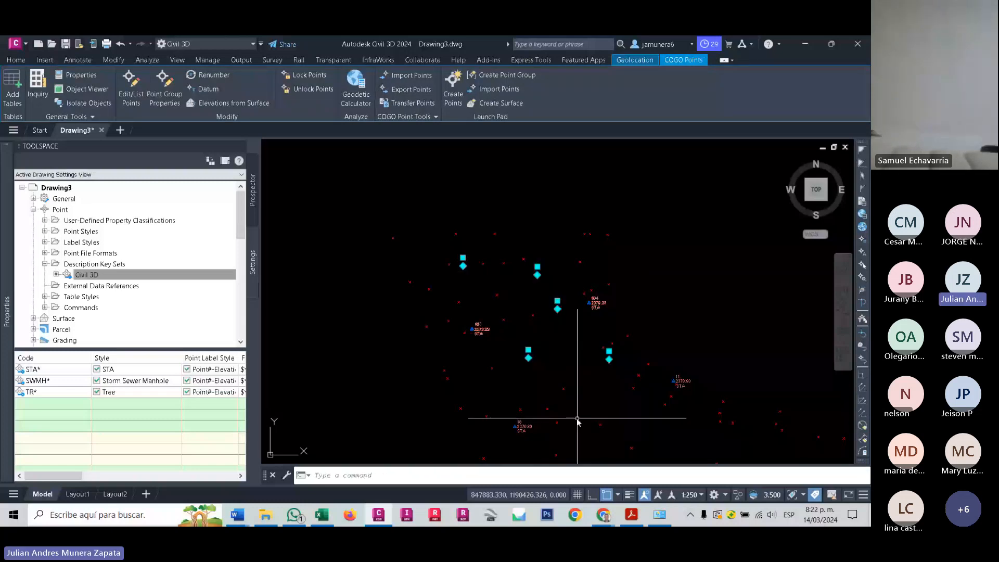
pyautogui.keyDown('shift'); pyautogui.moveTo(578, 419); pyautogui.dragTo(618, 394, button='middle'); pyautogui.keyUp('shift')
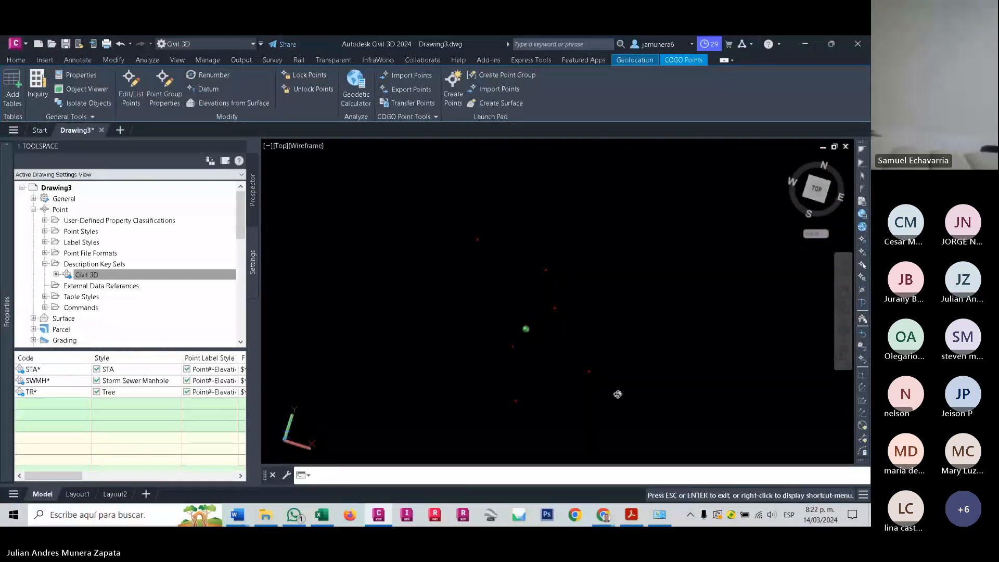
pyautogui.click(816, 191)
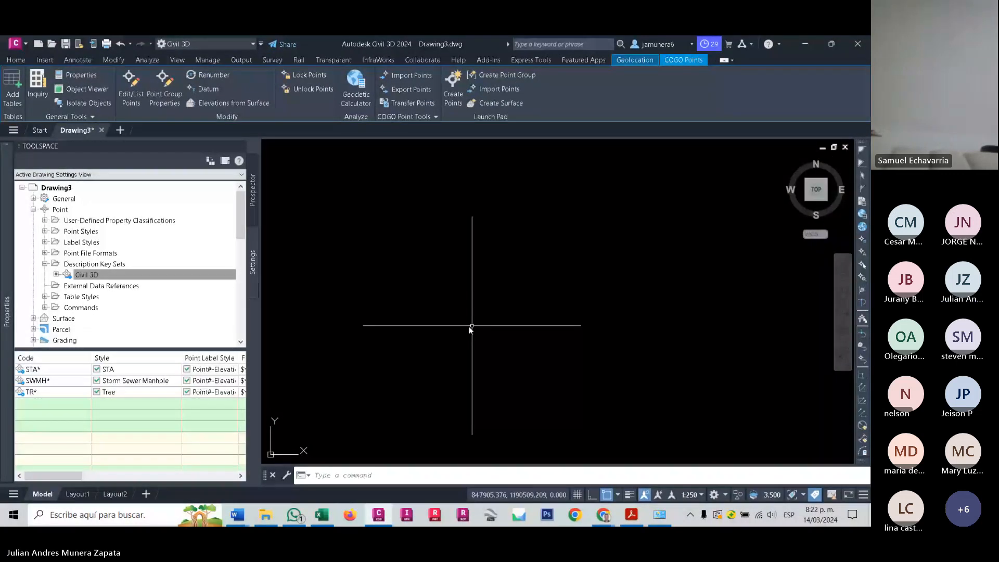
pyautogui.press('Escape')
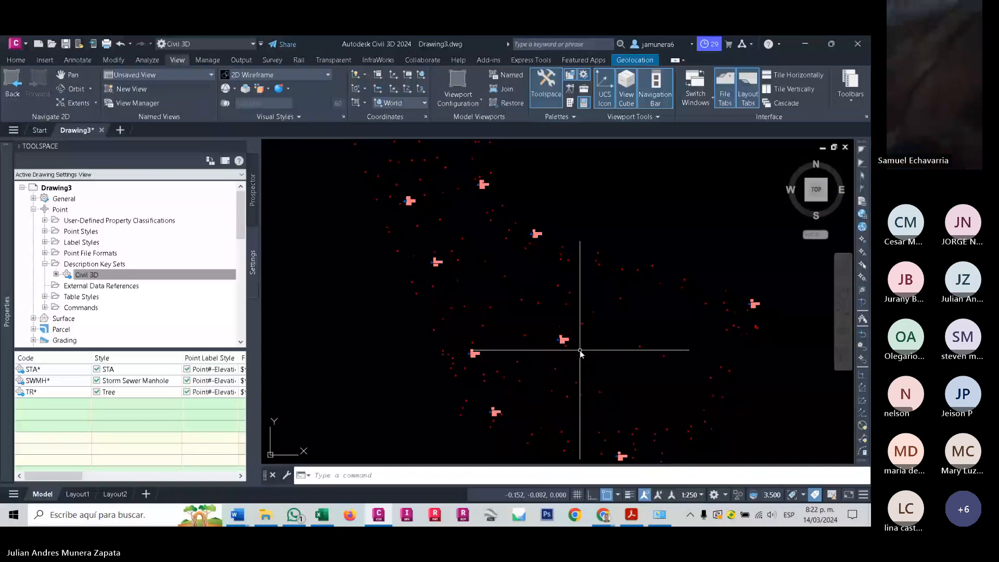
pyautogui.scroll(2, 580, 351)
pyautogui.click(465, 268)
pyautogui.click(589, 411)
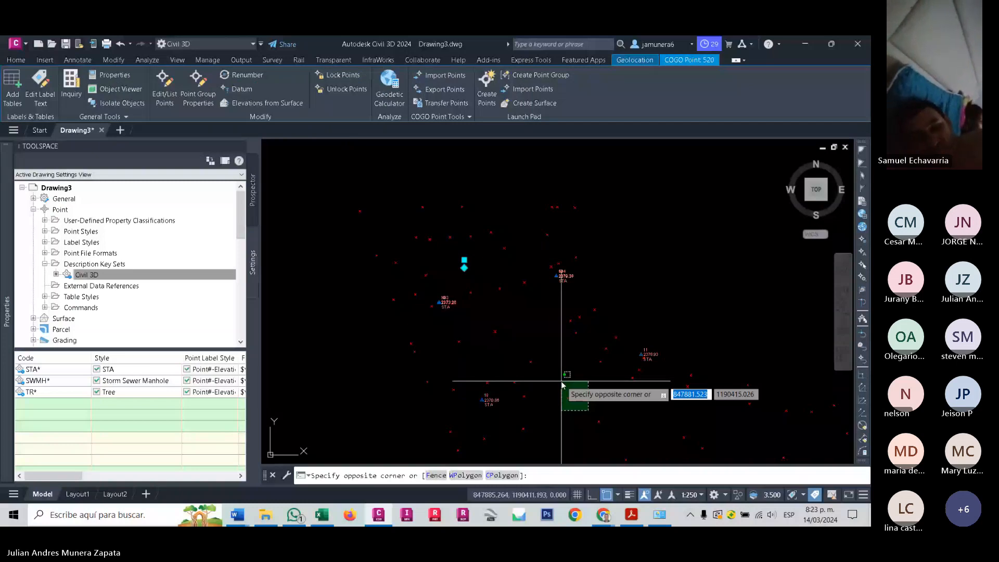
pyautogui.click(562, 384)
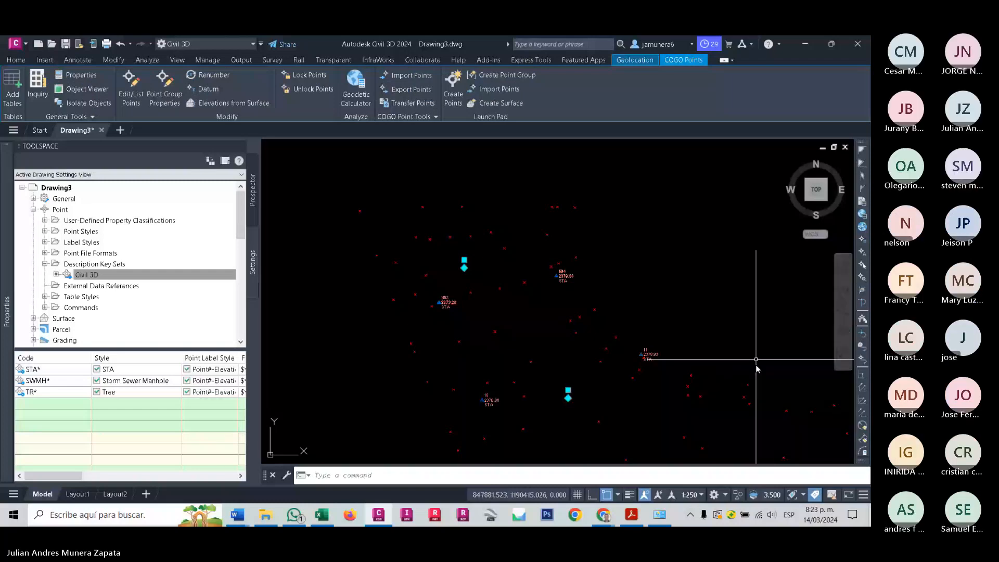
pyautogui.click(588, 344)
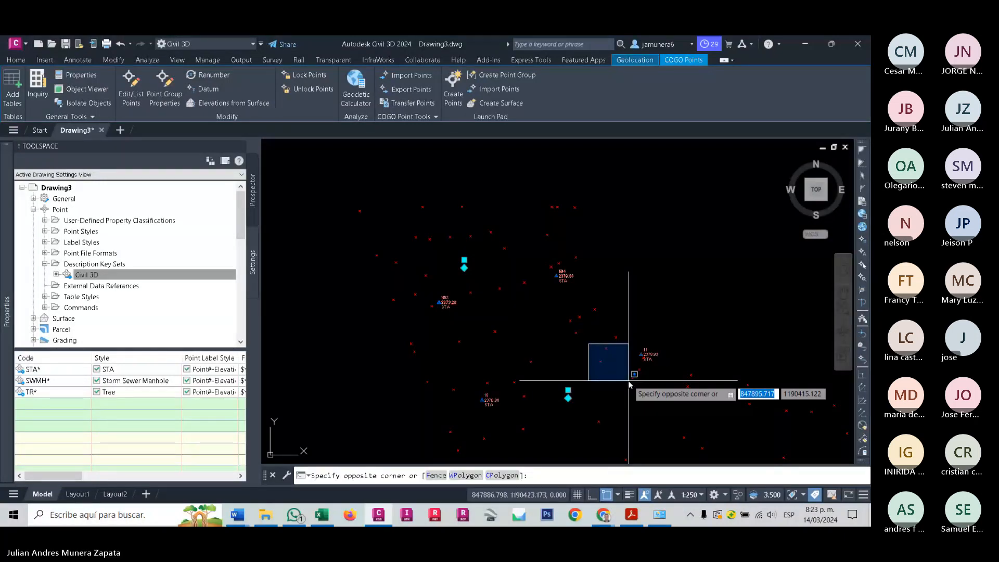
pyautogui.moveTo(629, 384); pyautogui.dragTo(559, 241, button='middle')
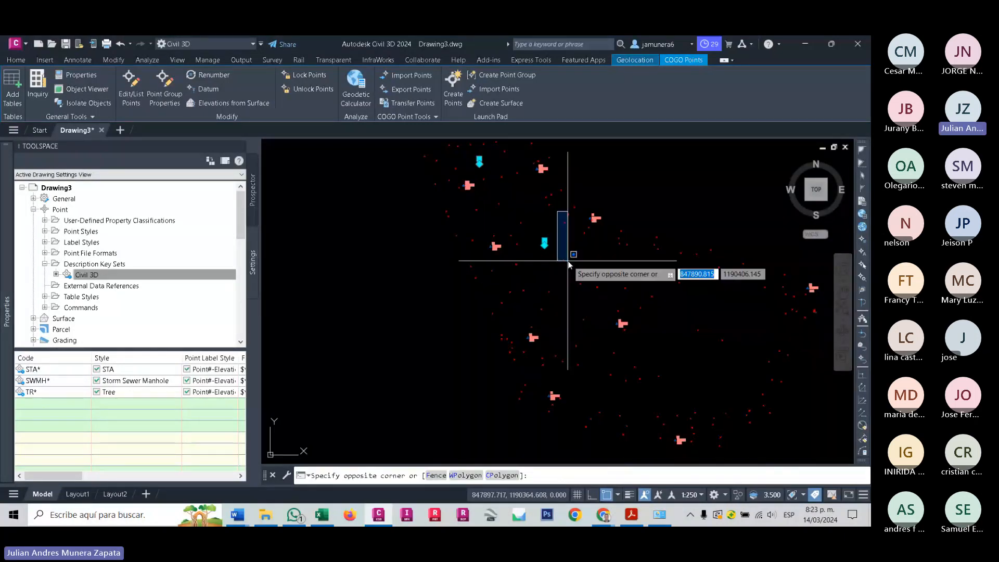
pyautogui.click(570, 266)
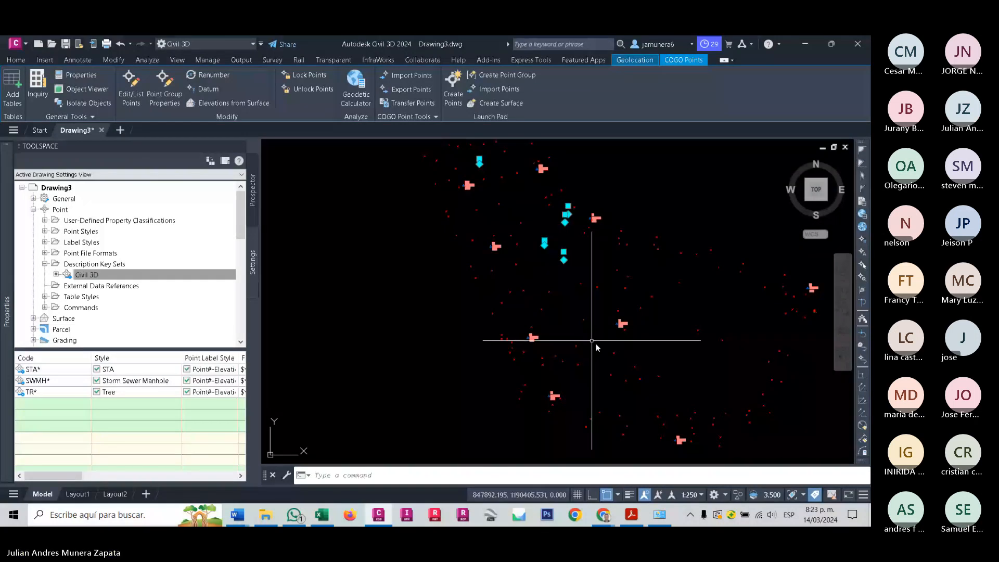
pyautogui.click(576, 338)
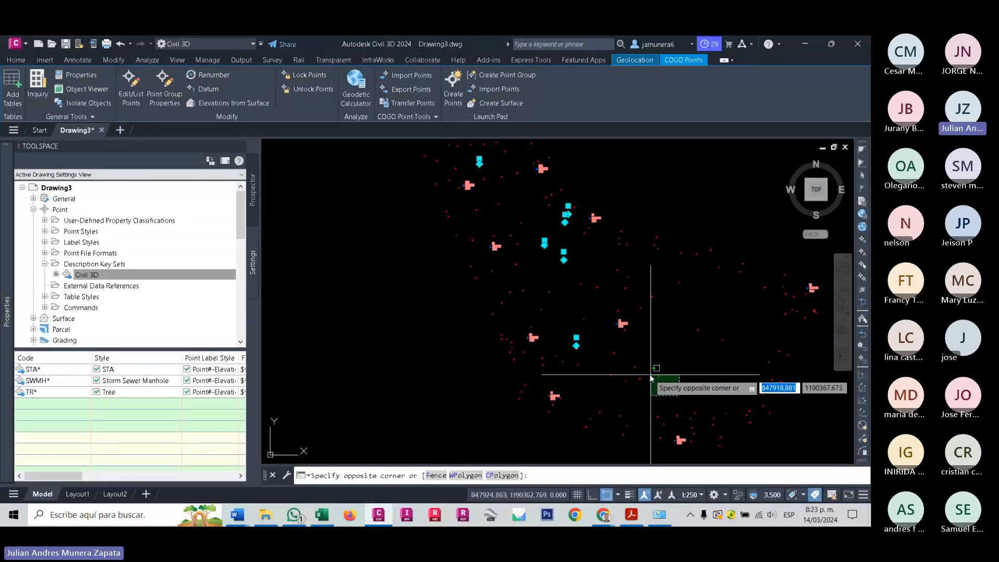
pyautogui.click(735, 369)
pyautogui.click(723, 336)
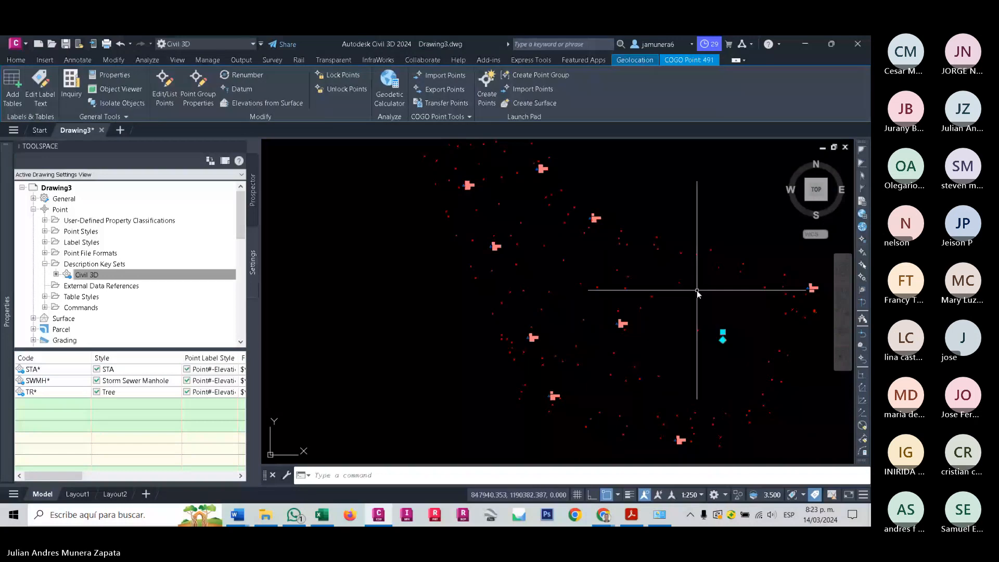
pyautogui.click(697, 289)
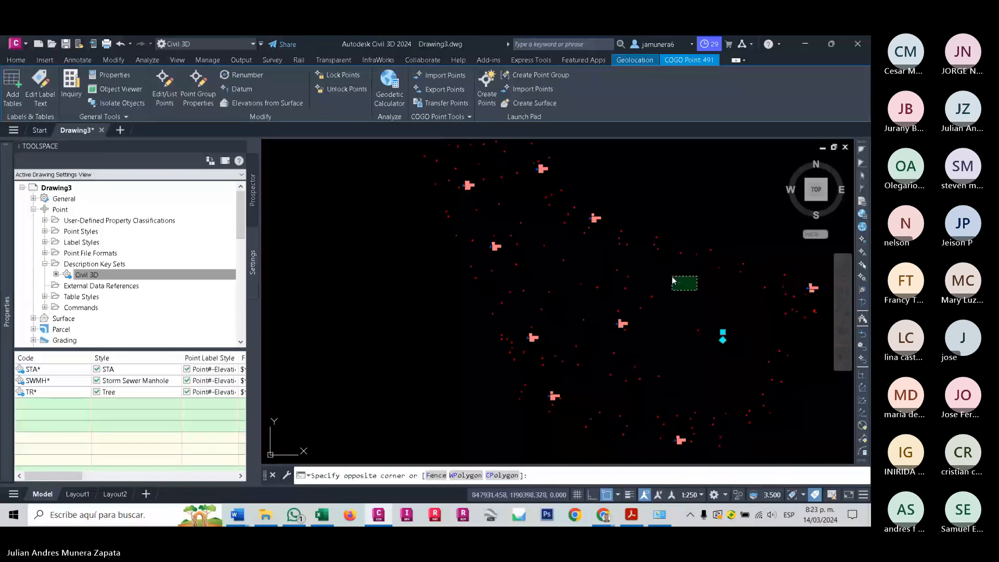
pyautogui.click(554, 260)
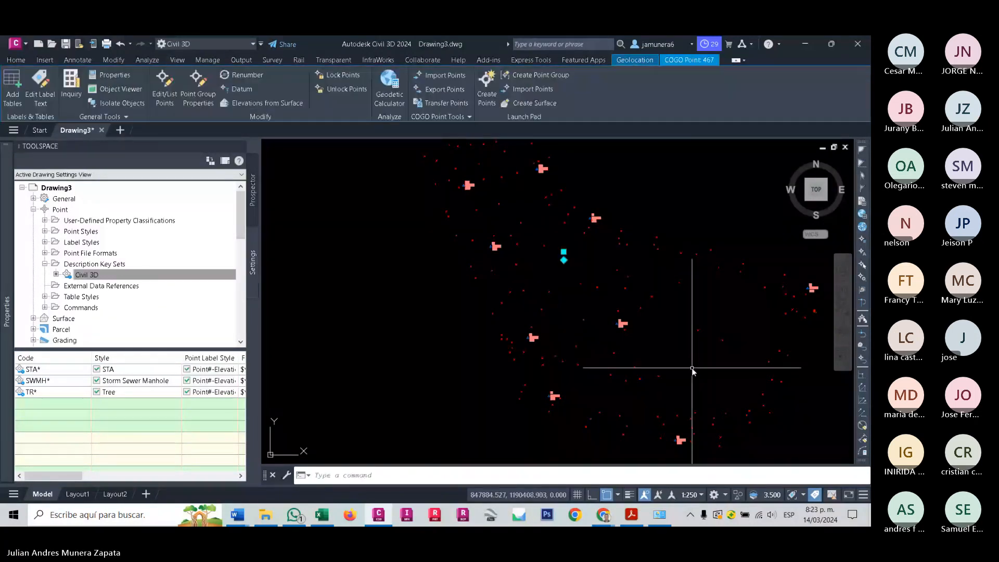
pyautogui.press('Escape')
# Select points 467, 477, 478, 479, 482, 489, 490 and 491 around station 17 and open them in the point editor.
pyautogui.click(616, 386)
pyautogui.click(722, 358)
pyautogui.click(740, 351)
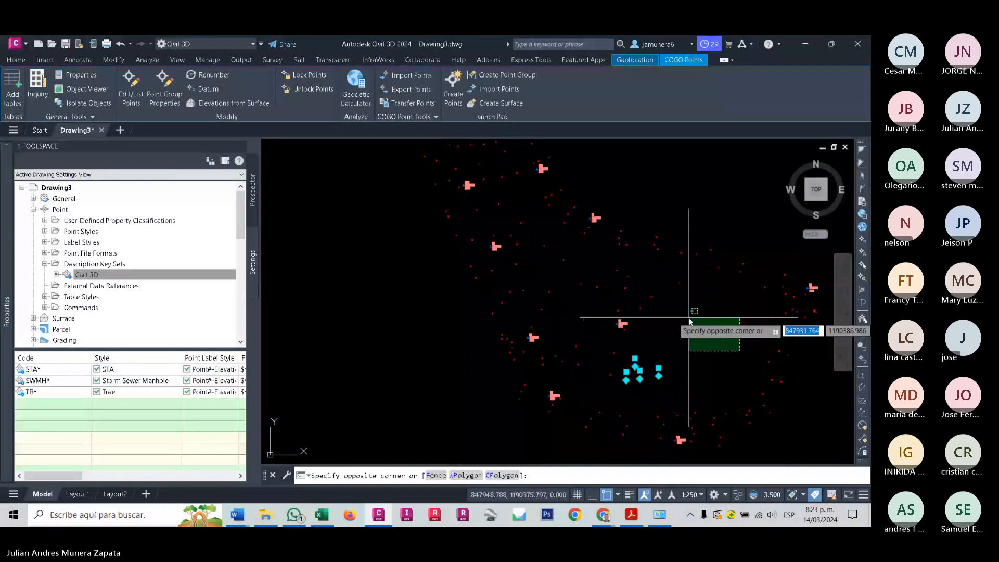
pyautogui.click(689, 317)
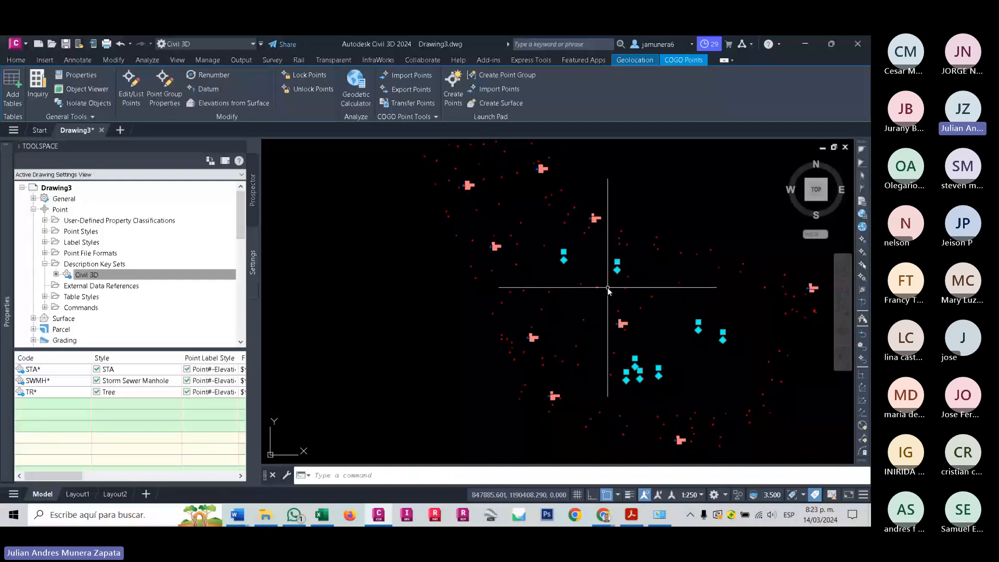
pyautogui.click(130, 106)
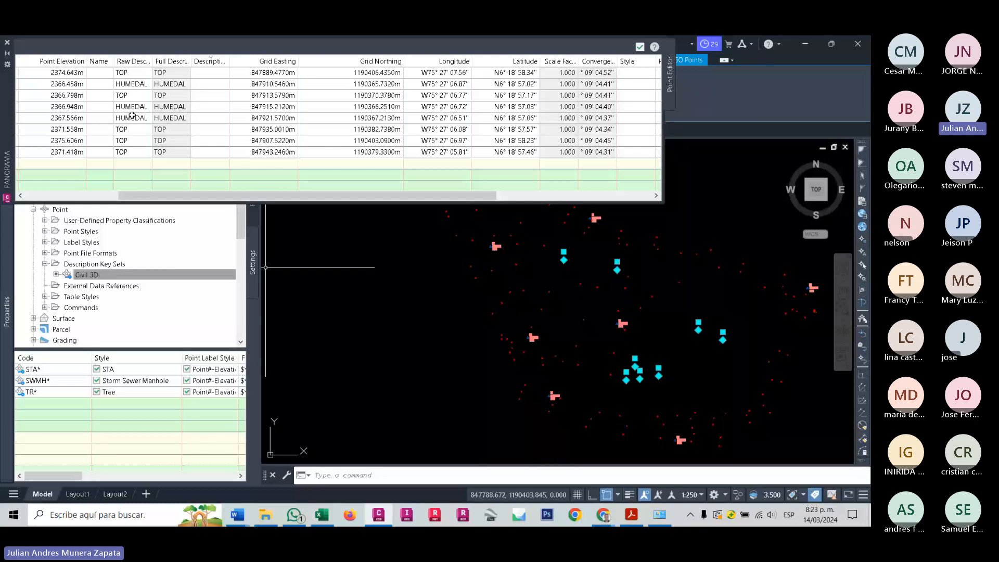
pyautogui.click(133, 72)
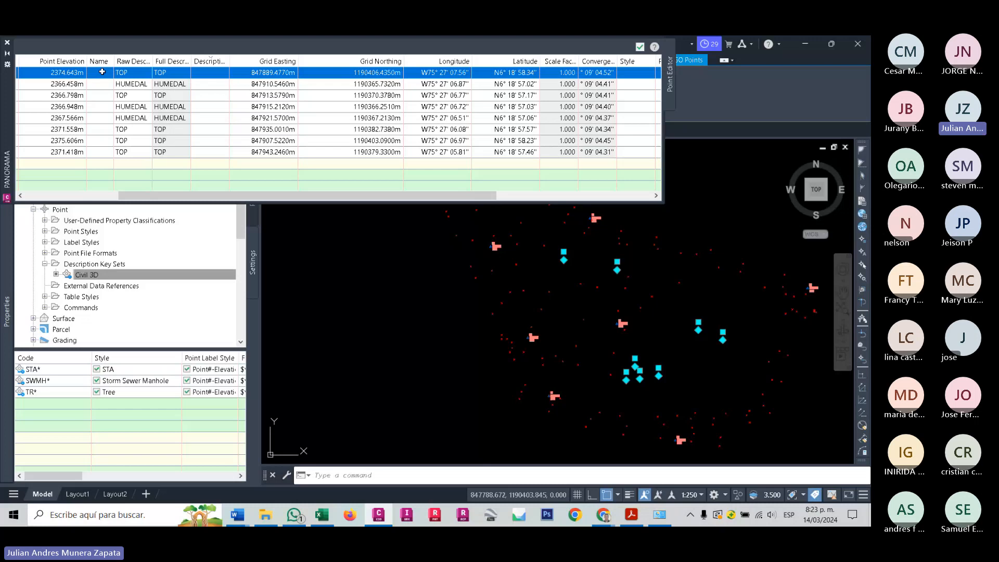
pyautogui.hscroll(-3, 102, 72)
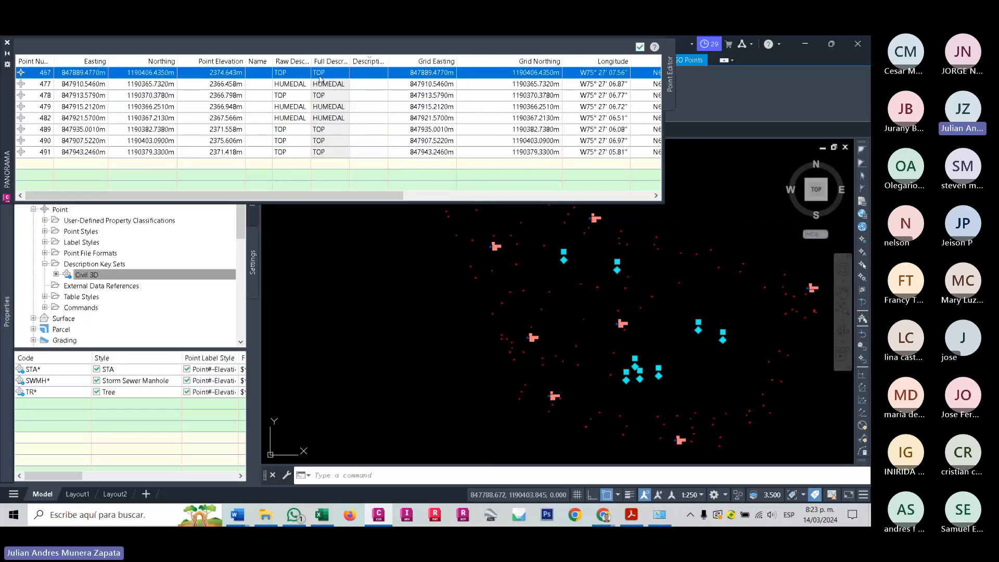
# Set the raw description of points 467 and 478 to TR.
pyautogui.click(292, 72)
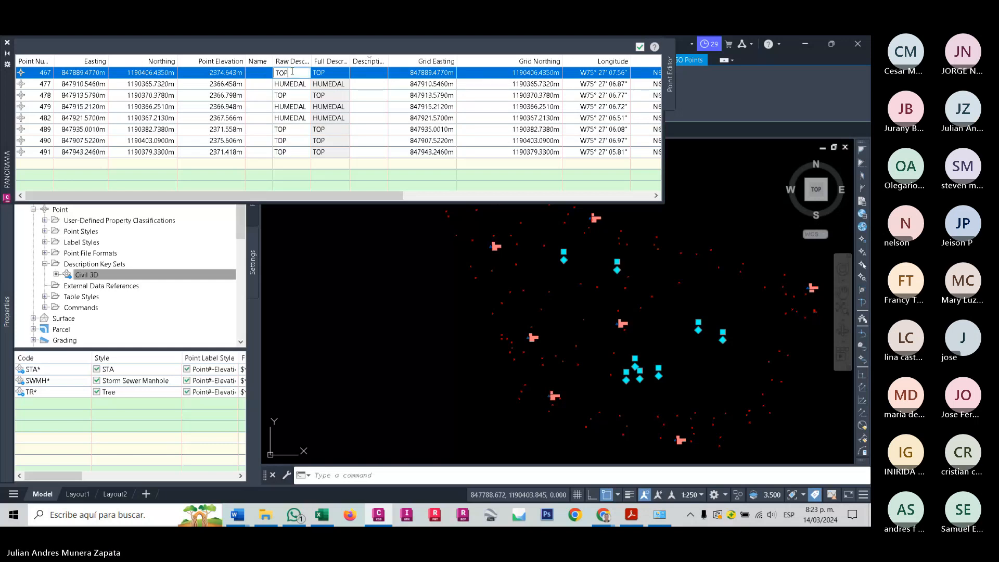
pyautogui.press('BackSpace')
pyautogui.press('BackSpace')
pyautogui.press('BackSpace')
pyautogui.write('TR')
pyautogui.click(295, 96)
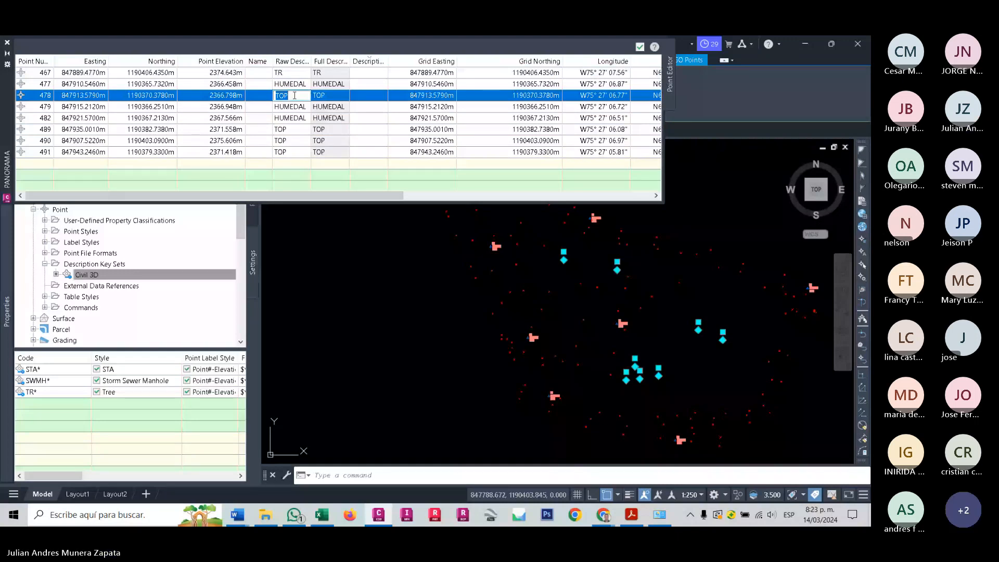
pyautogui.write('TR')
# Set the raw description of points 489 and 490 to TR.
pyautogui.click(291, 130)
pyautogui.write('T')
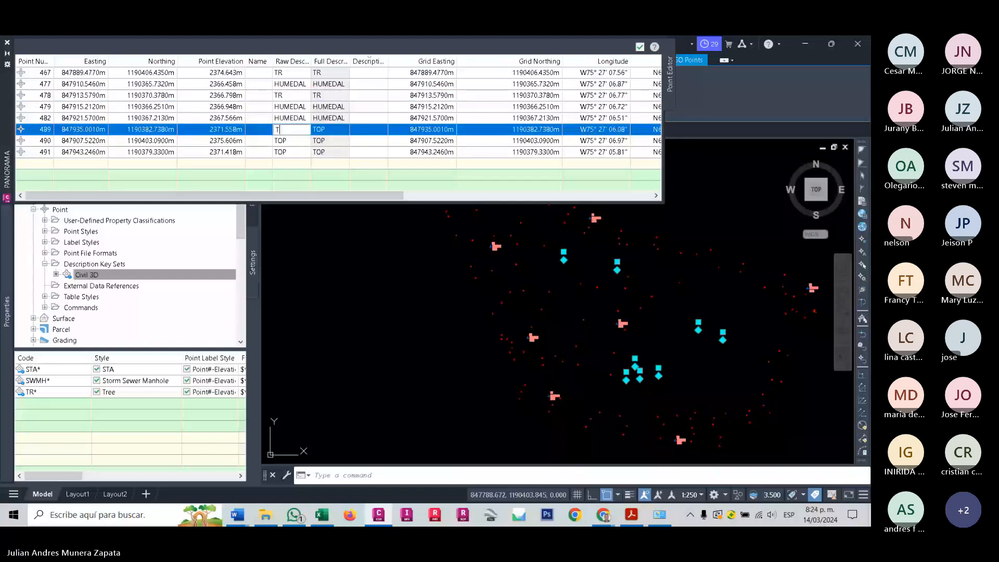
pyautogui.write('R')
pyautogui.click(291, 141)
pyautogui.write('TR')
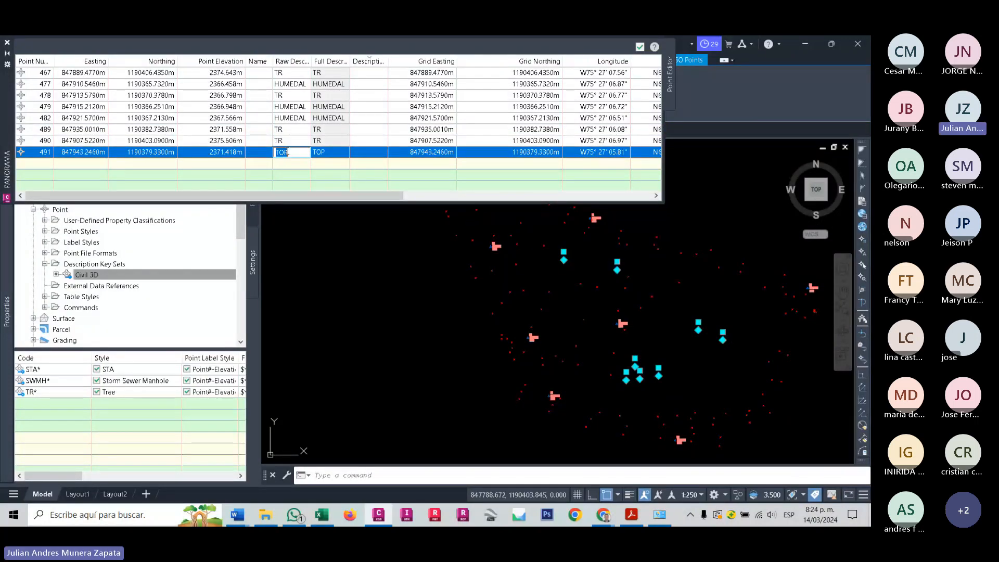
# Set the raw description of point 491 to TR and close the point editor.
pyautogui.click(286, 152)
pyautogui.click(291, 152)
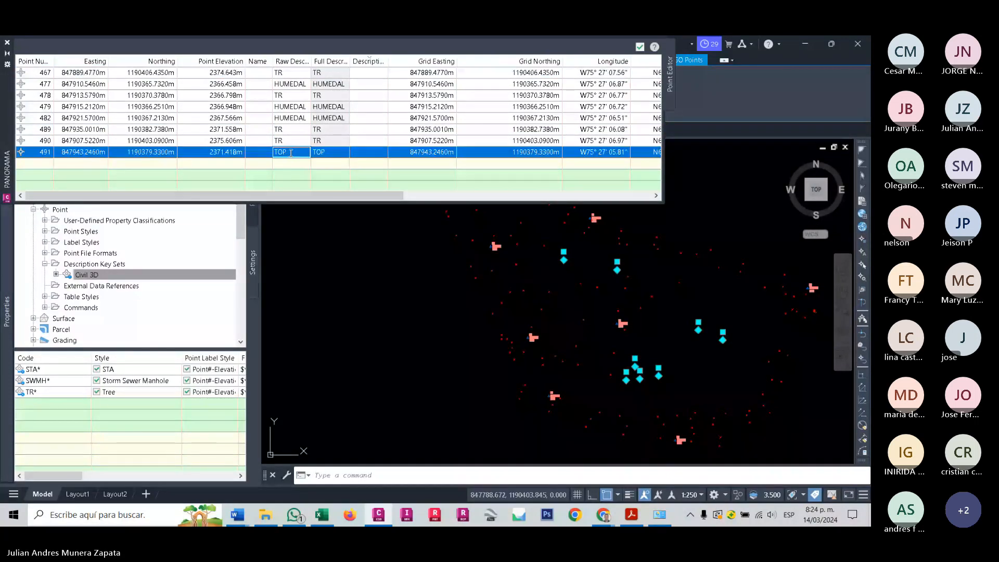
pyautogui.write('TR')
pyautogui.click(472, 179)
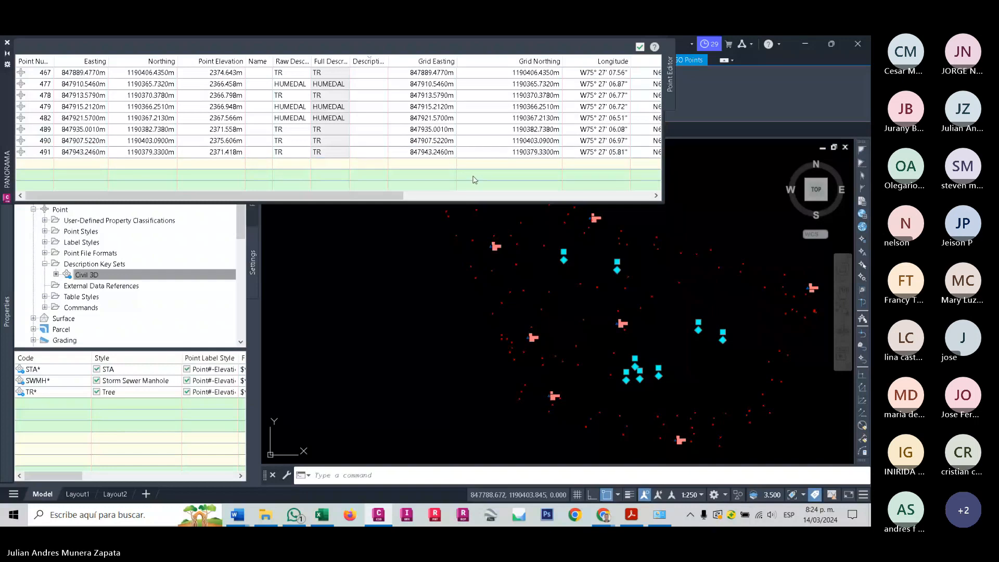
pyautogui.click(639, 47)
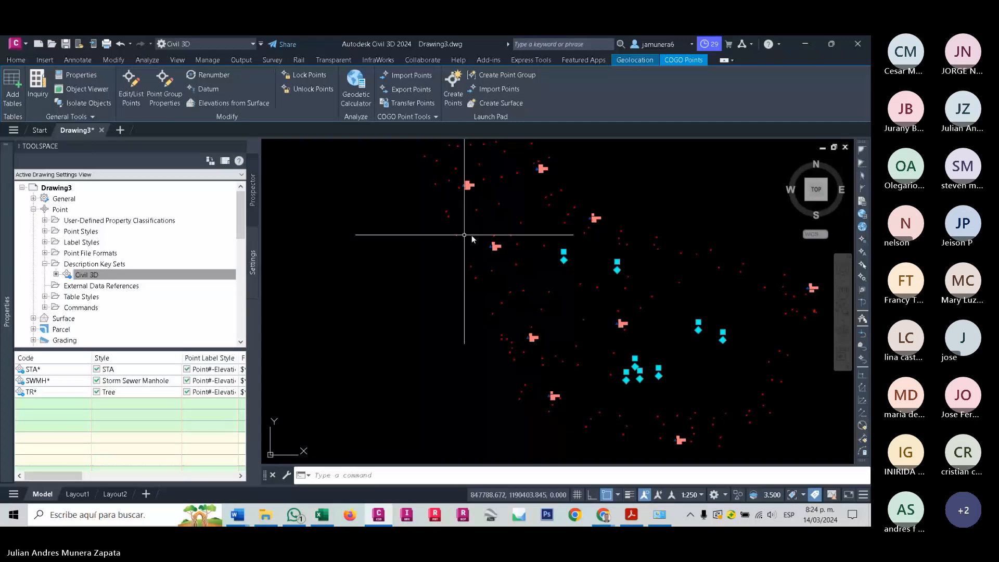
# Apply the description keys to the TERRENO NATURAL point group.
pyautogui.click(253, 191)
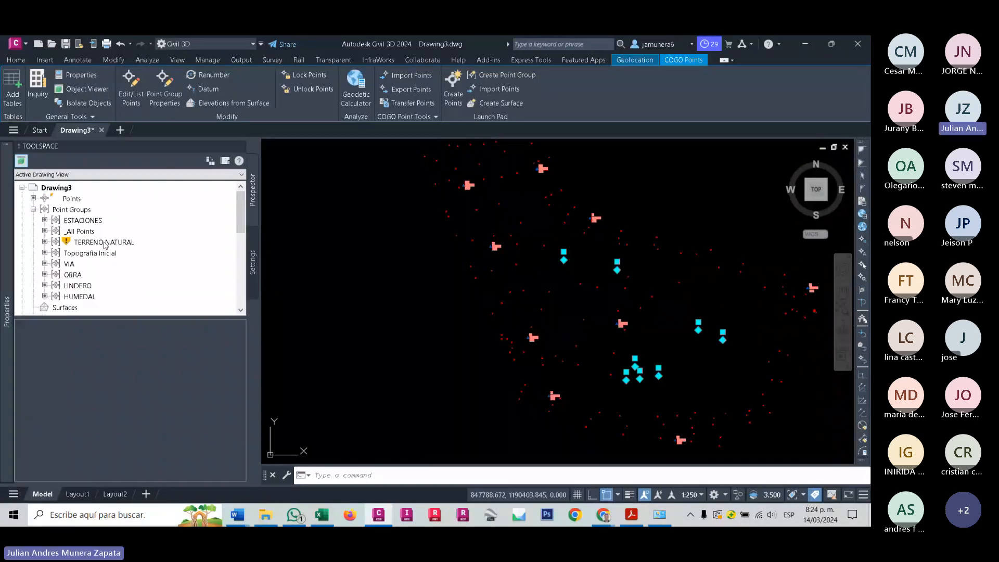
pyautogui.rightClick(105, 243)
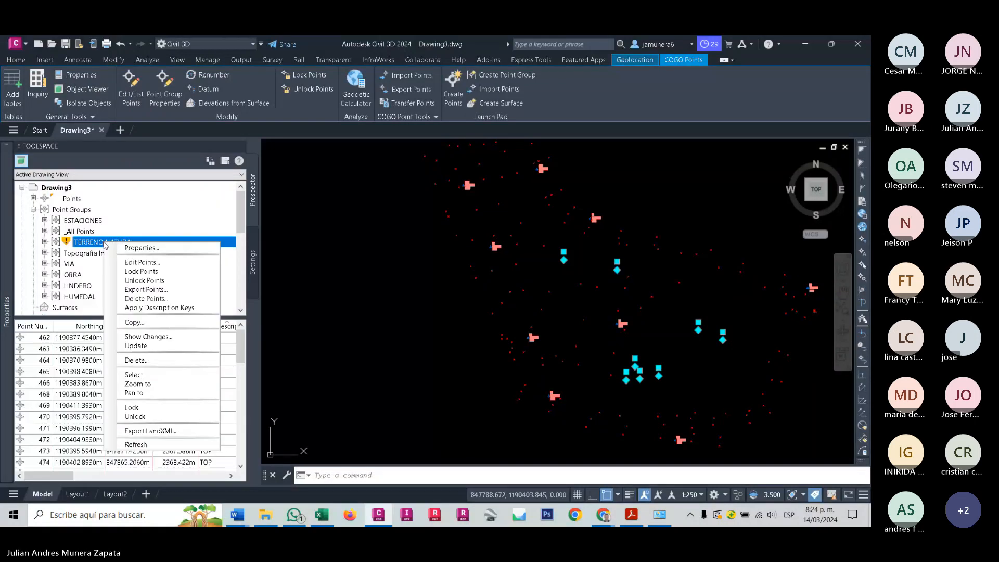
pyautogui.click(144, 346)
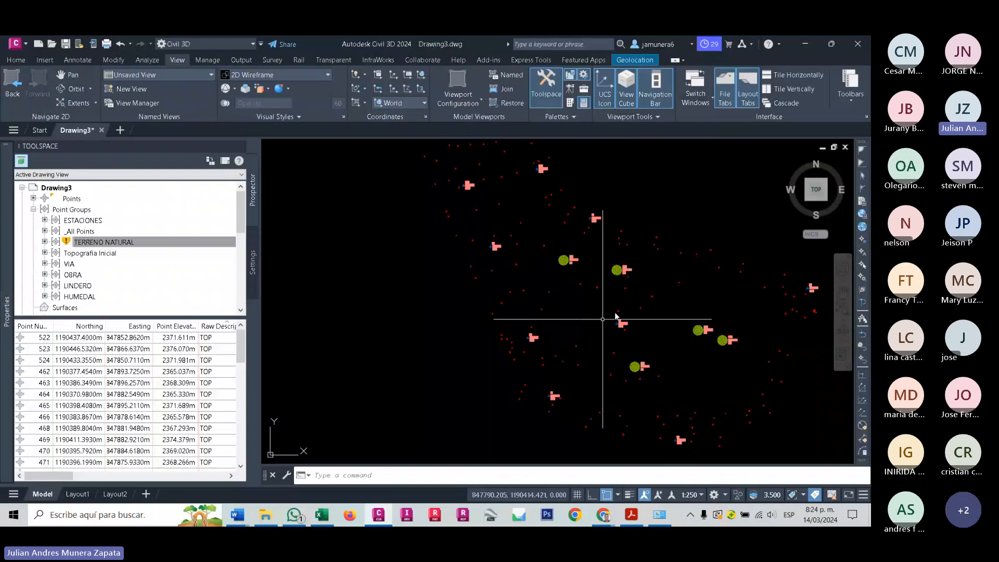
# Check the tree symbols on the recoded points and update the out-of-date TERRENO NATURAL point group.
pyautogui.scroll(4, 616, 316)
pyautogui.moveTo(575, 317); pyautogui.dragTo(444, 311, button='middle')
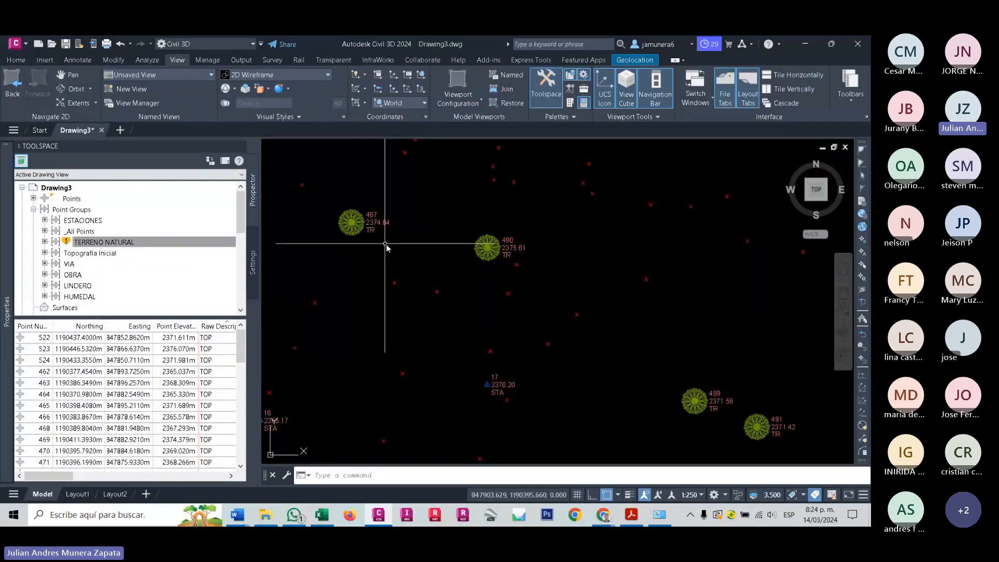
pyautogui.moveTo(548, 387); pyautogui.dragTo(564, 375, button='middle')
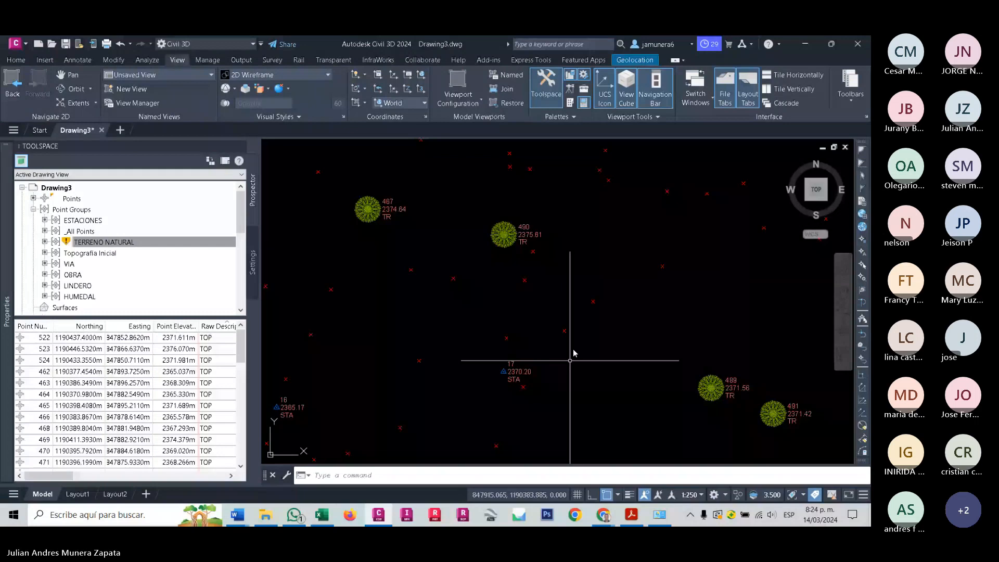
pyautogui.scroll(-2, 495, 246)
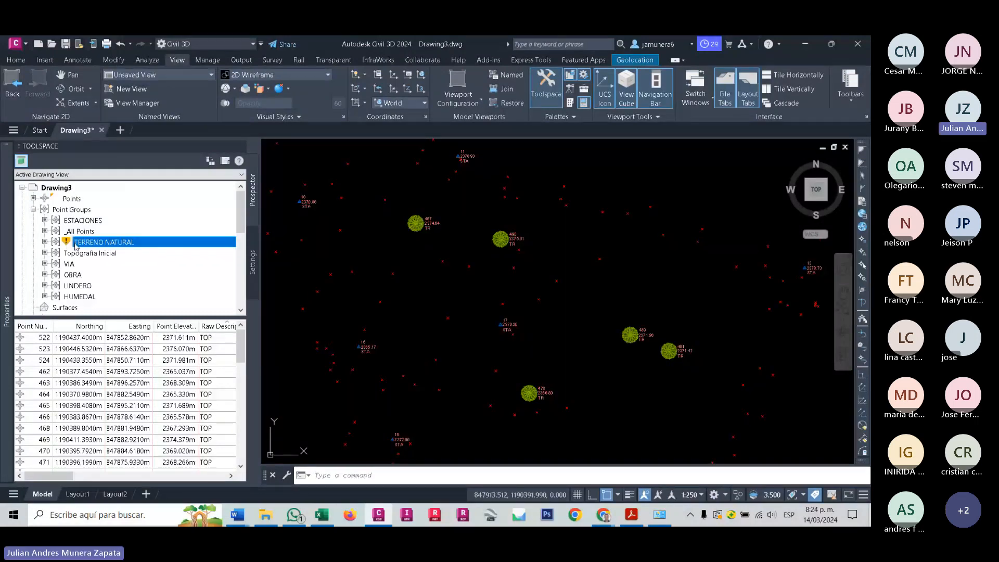
pyautogui.rightClick(120, 247)
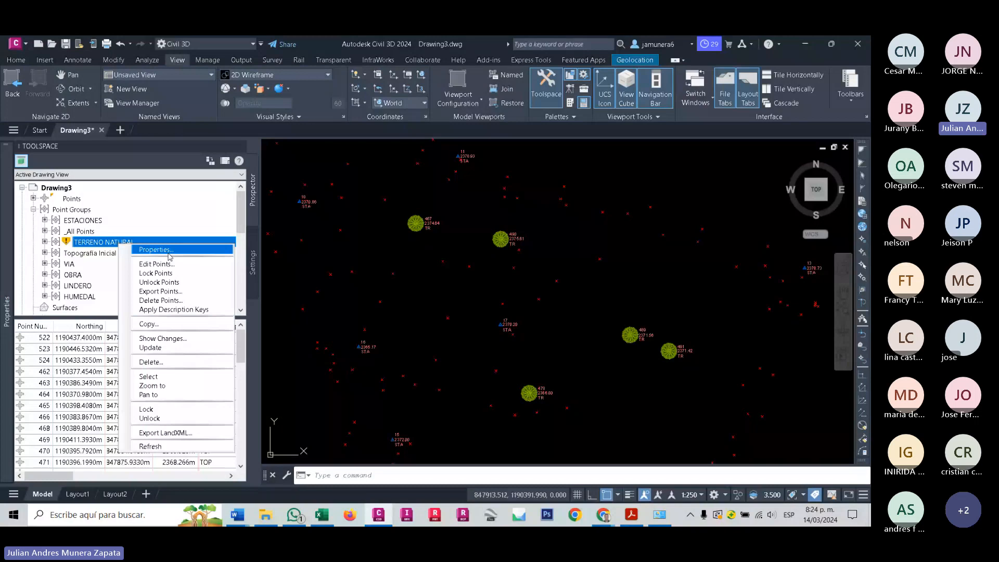
pyautogui.click(151, 348)
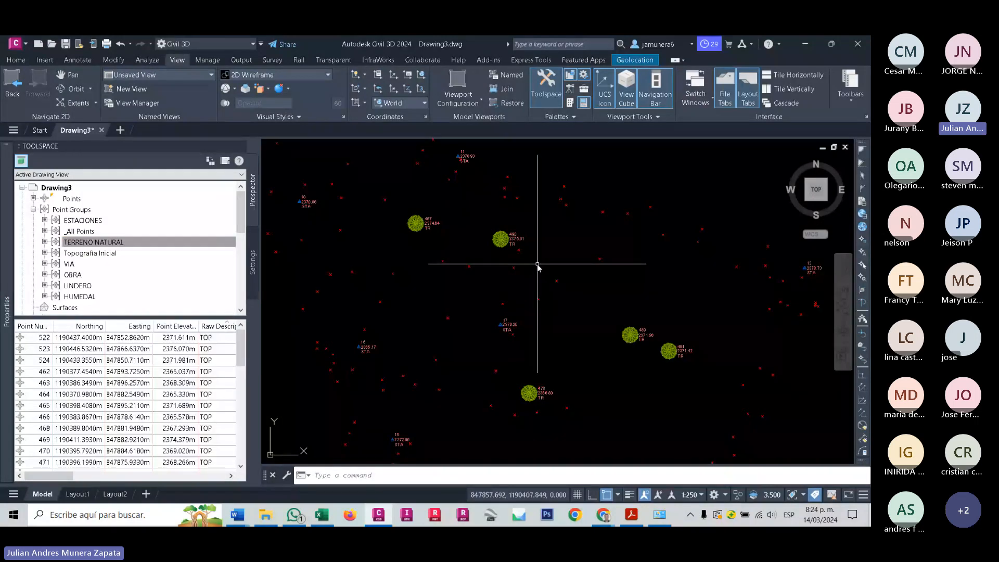
# Review the whole point cloud with its tree symbols and close the Properties palette.
pyautogui.moveTo(454, 261)
pyautogui.mouseDown(button='middle')
pyautogui.moveTo(629, 336)
pyautogui.moveTo(421, 186)
pyautogui.moveTo(543, 328)
pyautogui.mouseUp(button='middle')
pyautogui.scroll(-2, 531, 252)
pyautogui.moveTo(518, 285); pyautogui.dragTo(478, 255, button='middle')
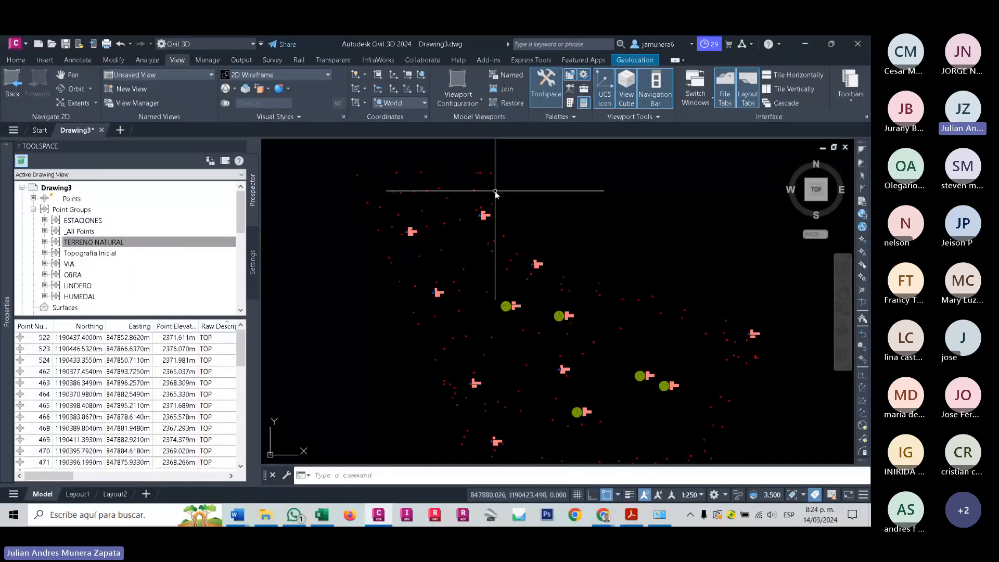
pyautogui.scroll(-2, 506, 299)
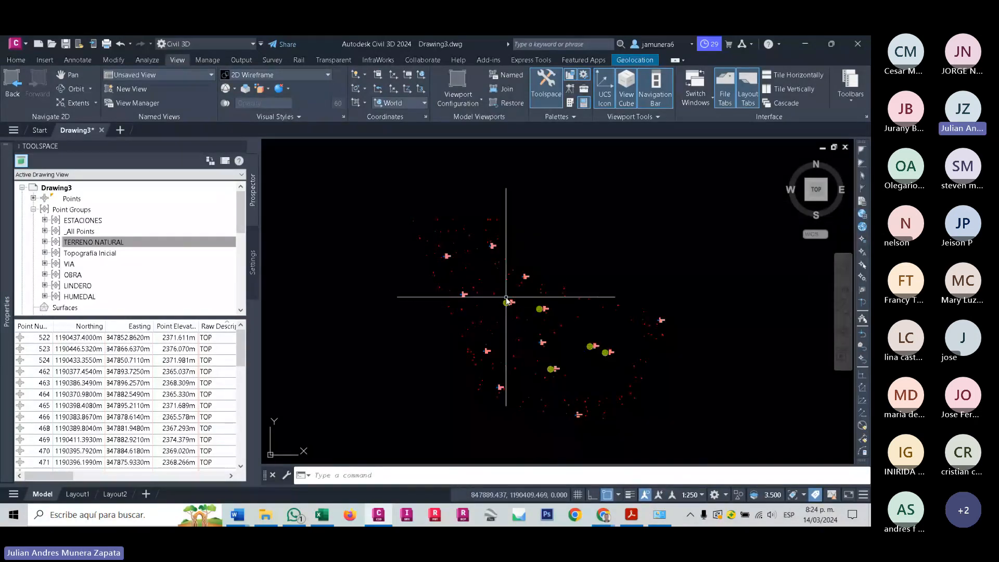
pyautogui.moveTo(506, 300); pyautogui.dragTo(563, 326, button='middle')
pyautogui.click(23, 62)
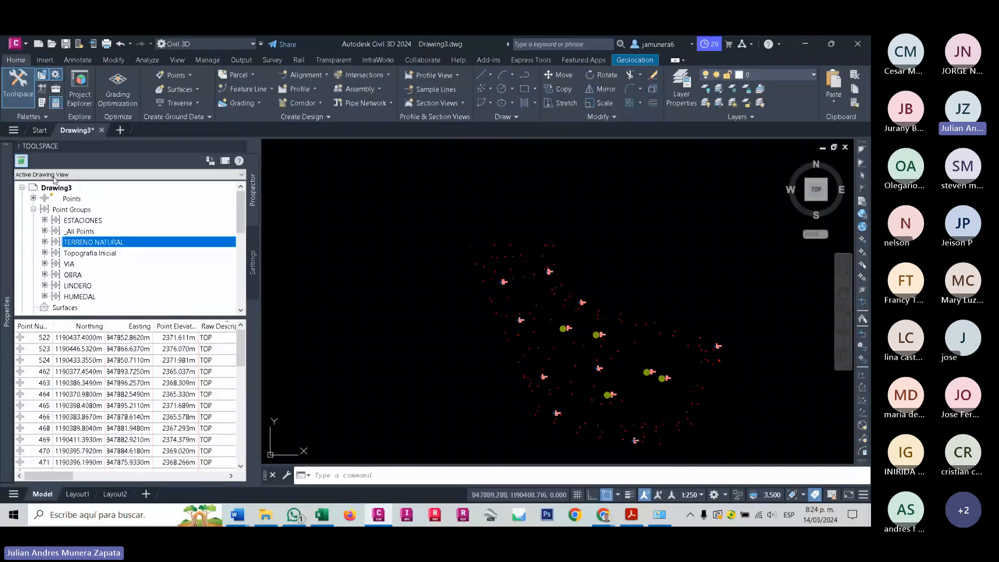
pyautogui.moveTo(7, 311)
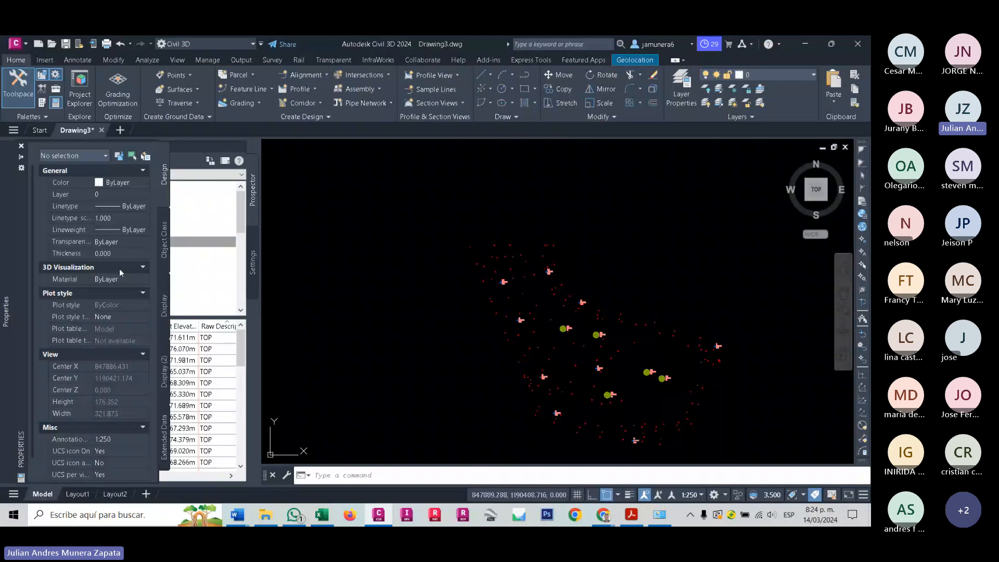
pyautogui.click(21, 148)
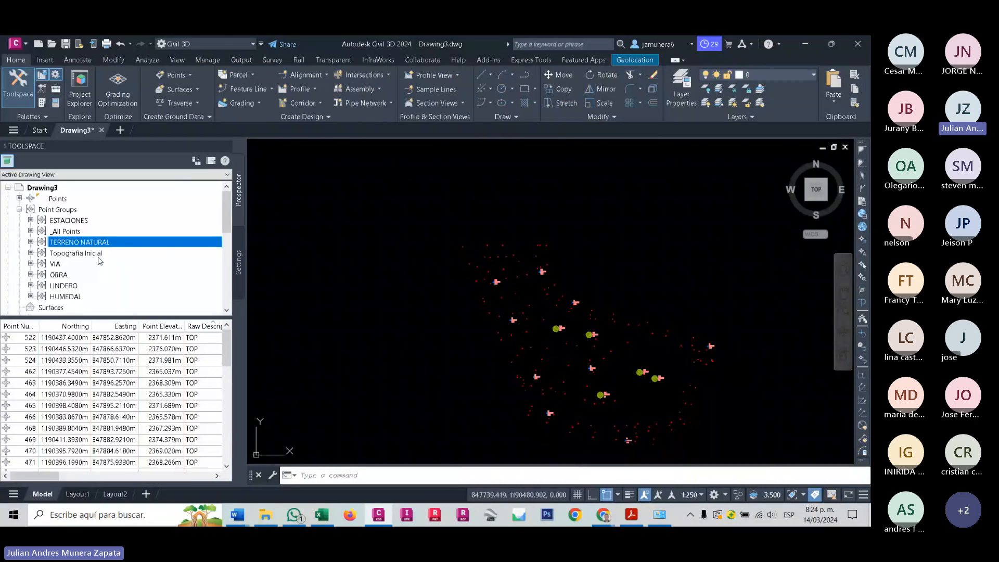
# Enlarge the drawing's object tree and collapse the Point Groups collection.
pyautogui.scroll(-1, 42, 303)
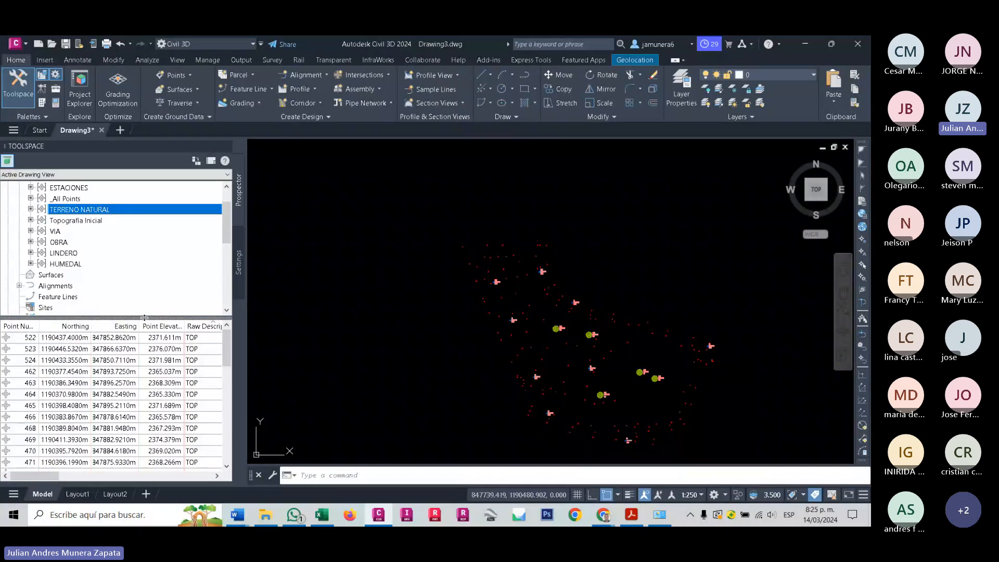
pyautogui.moveTo(144, 318); pyautogui.dragTo(144, 365)
pyautogui.scroll(1, 138, 339)
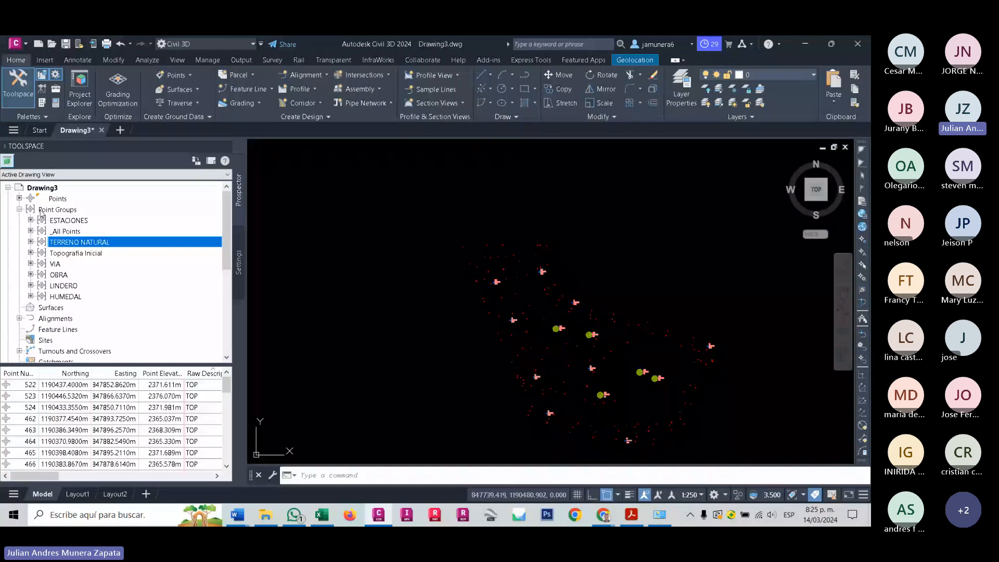
pyautogui.click(19, 210)
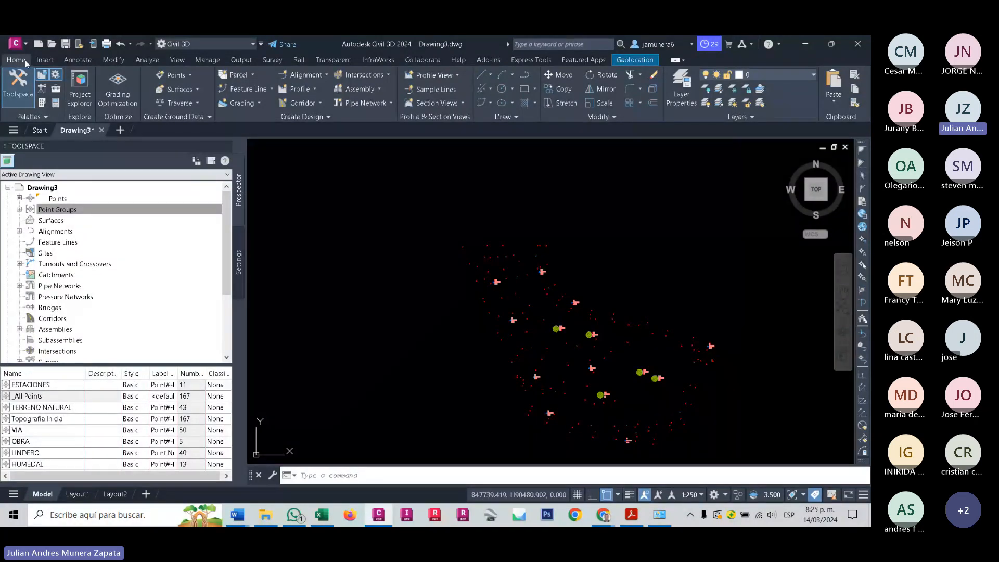
# Open the point creation tools and start Import Points.
pyautogui.click(191, 74)
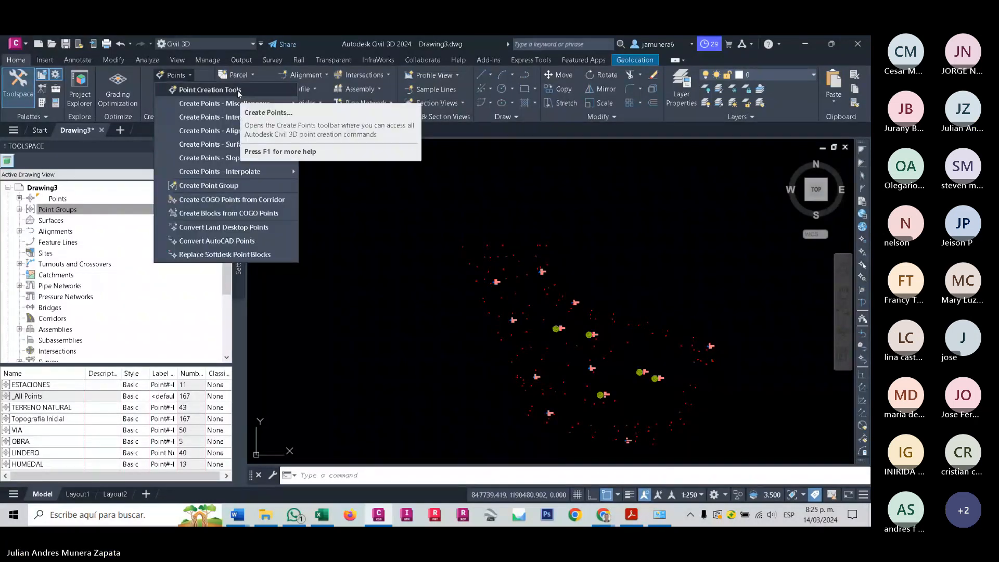
pyautogui.click(239, 91)
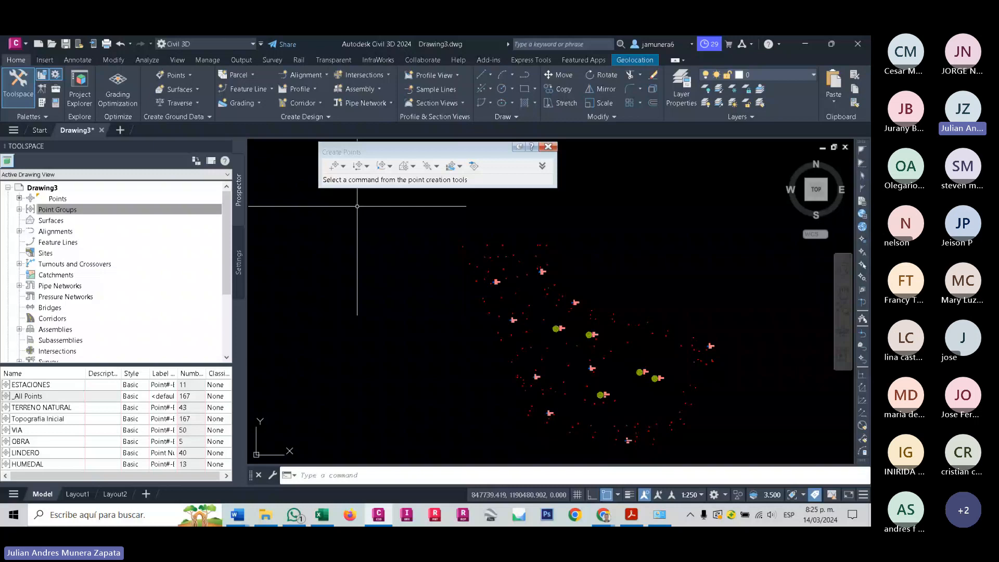
pyautogui.click(473, 167)
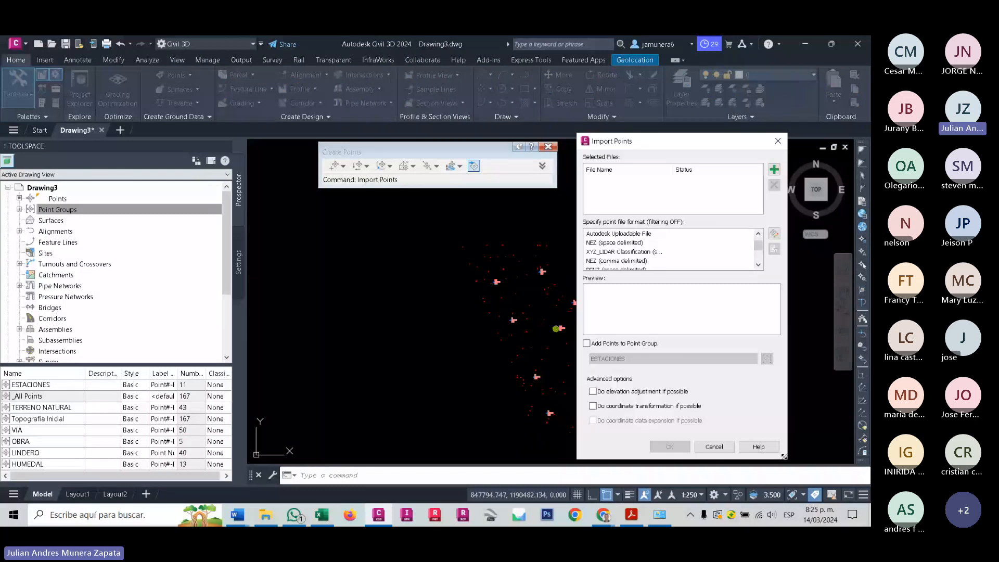
# Reposition and enlarge the Import Points dialog so that more point file formats fit in its list.
pyautogui.moveTo(655, 148); pyautogui.dragTo(421, 52)
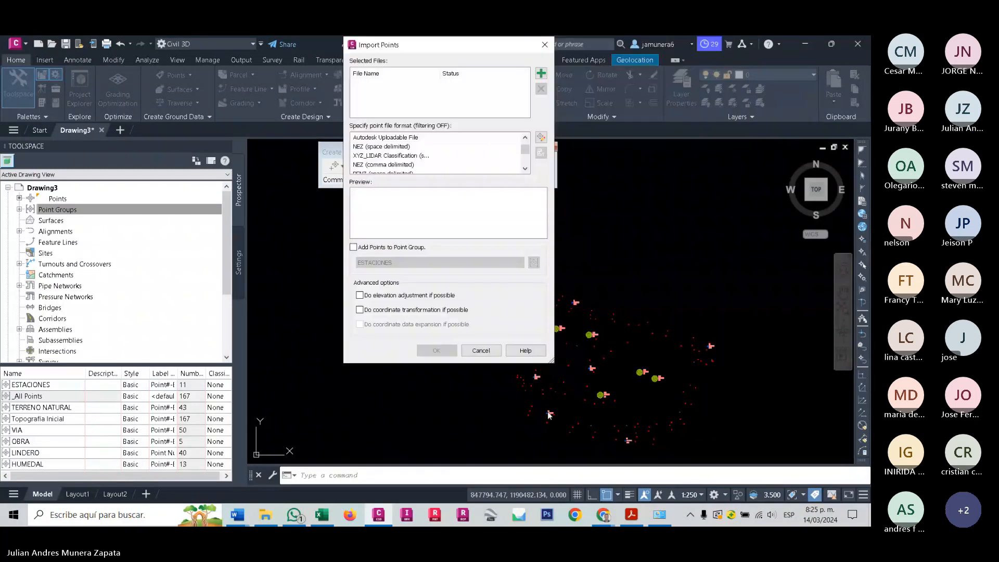
pyautogui.moveTo(551, 359); pyautogui.dragTo(706, 451)
pyautogui.scroll(-3, 445, 229)
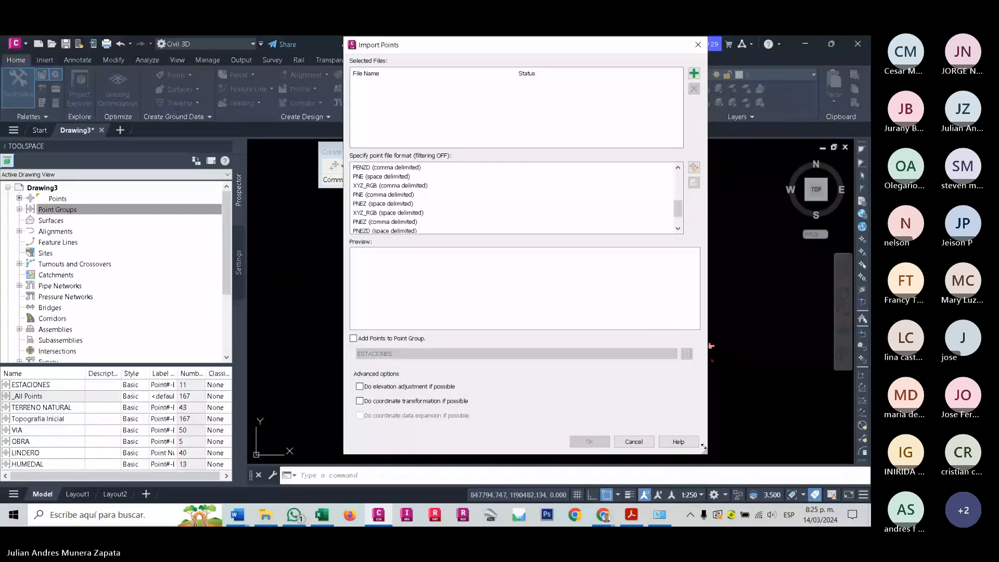
pyautogui.moveTo(703, 447); pyautogui.dragTo(709, 472)
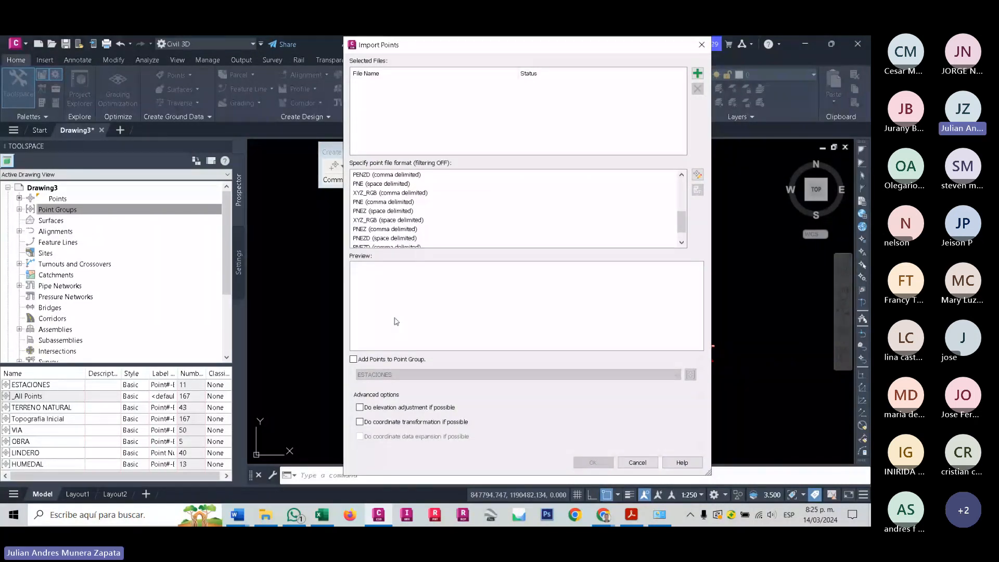
# Examine the available comma- and space-delimited point file formats, then cancel the import and close the point creation tools.
pyautogui.scroll(-1, 451, 206)
pyautogui.scroll(5, 451, 206)
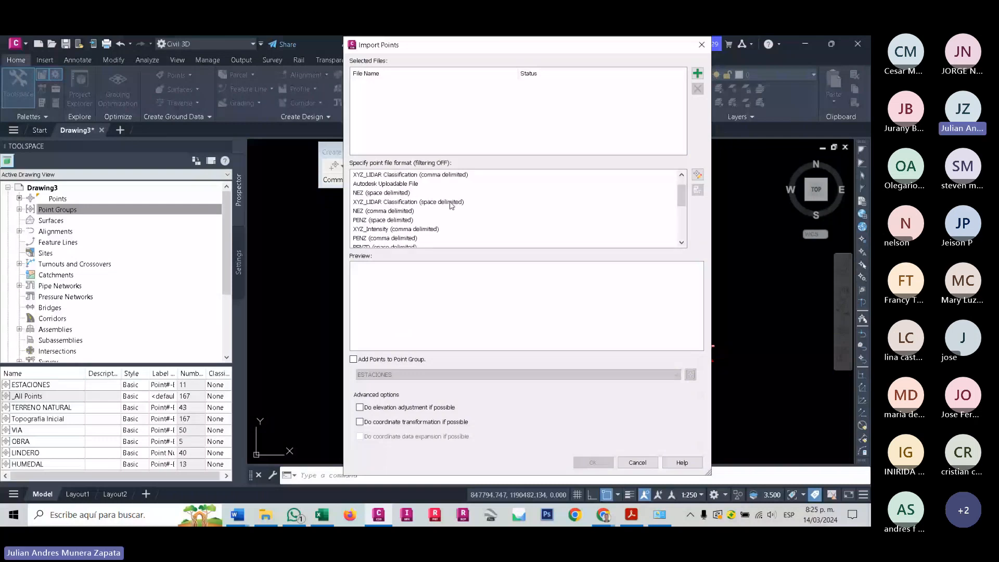
pyautogui.scroll(1, 437, 202)
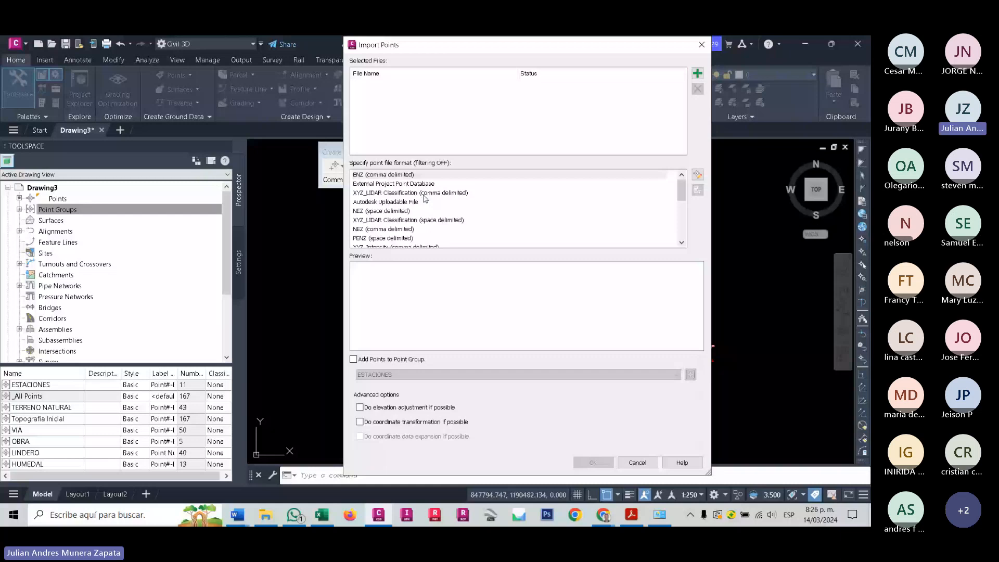
pyautogui.scroll(-3, 354, 230)
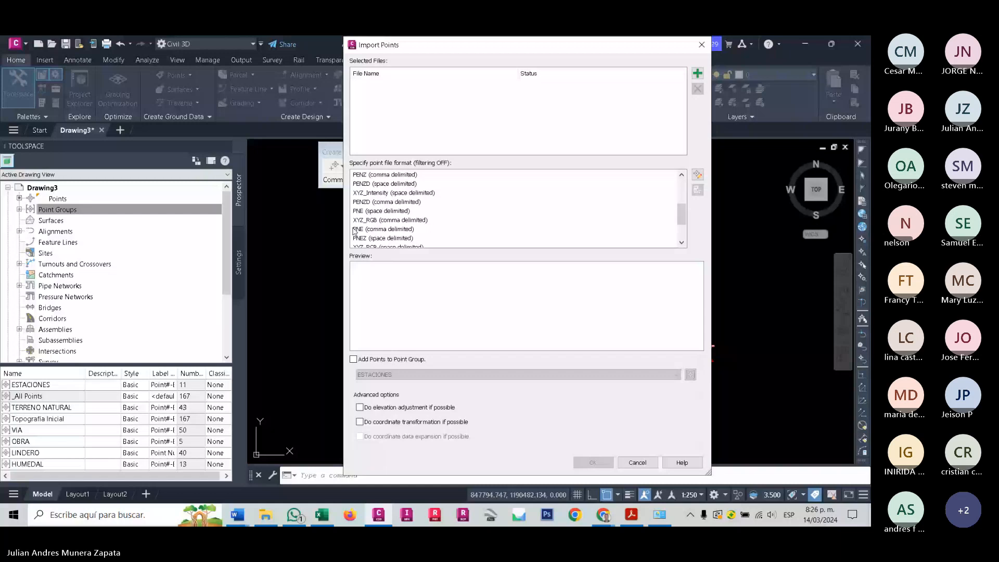
pyautogui.click(369, 230)
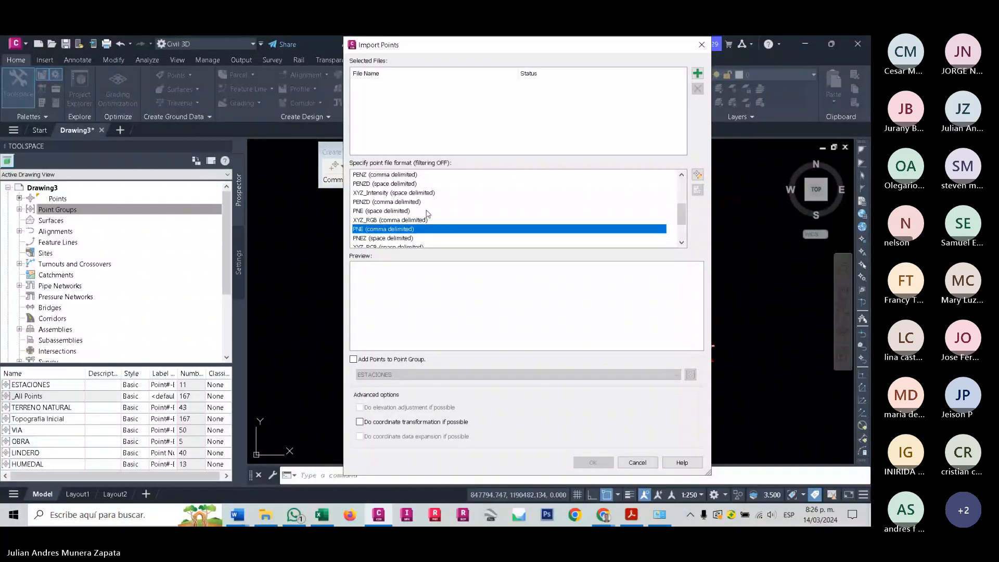
pyautogui.click(369, 221)
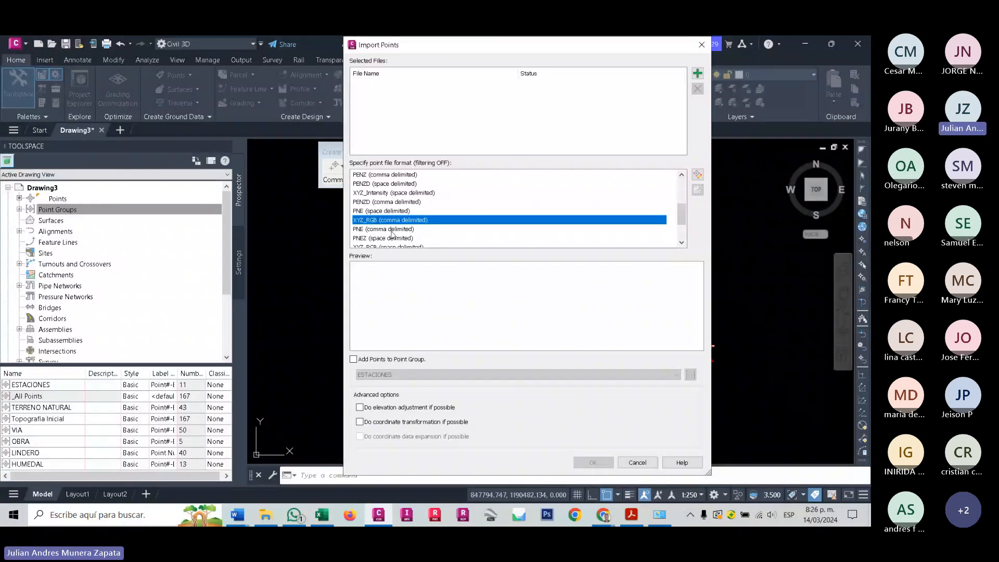
pyautogui.scroll(-2, 387, 240)
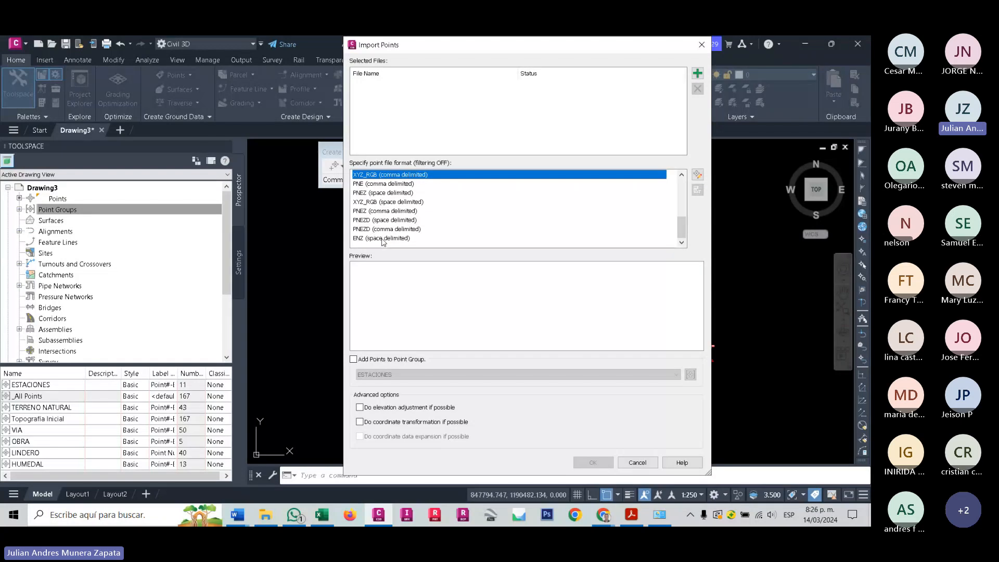
pyautogui.scroll(1, 383, 242)
pyautogui.scroll(1, 401, 215)
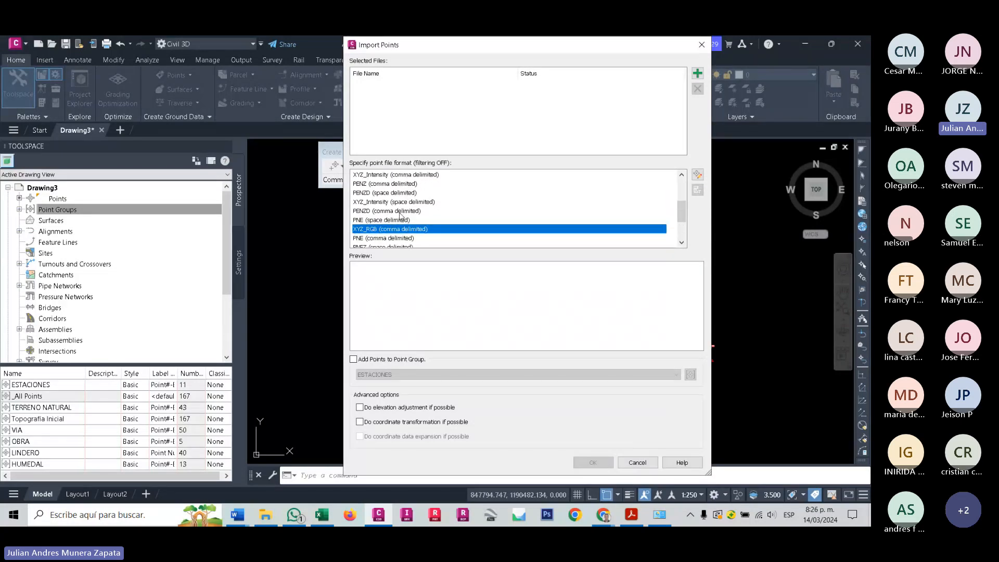
pyautogui.scroll(2, 401, 215)
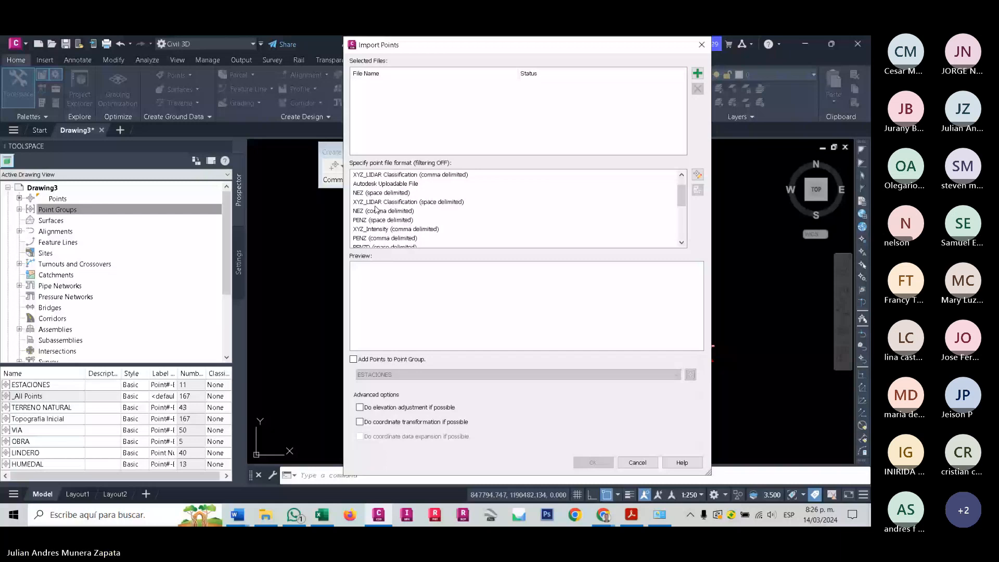
pyautogui.scroll(1, 485, 197)
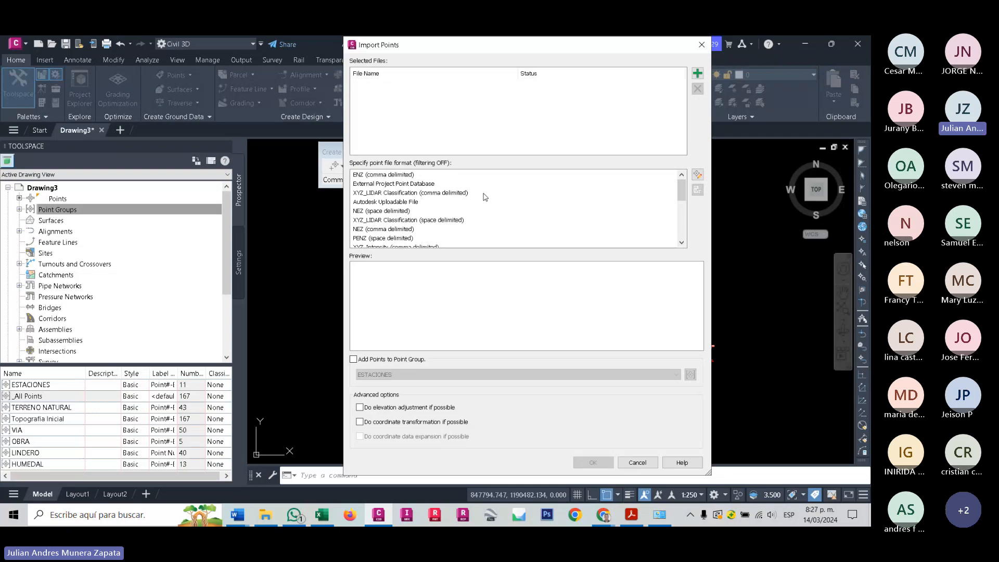
pyautogui.scroll(-2, 376, 235)
pyautogui.click(368, 244)
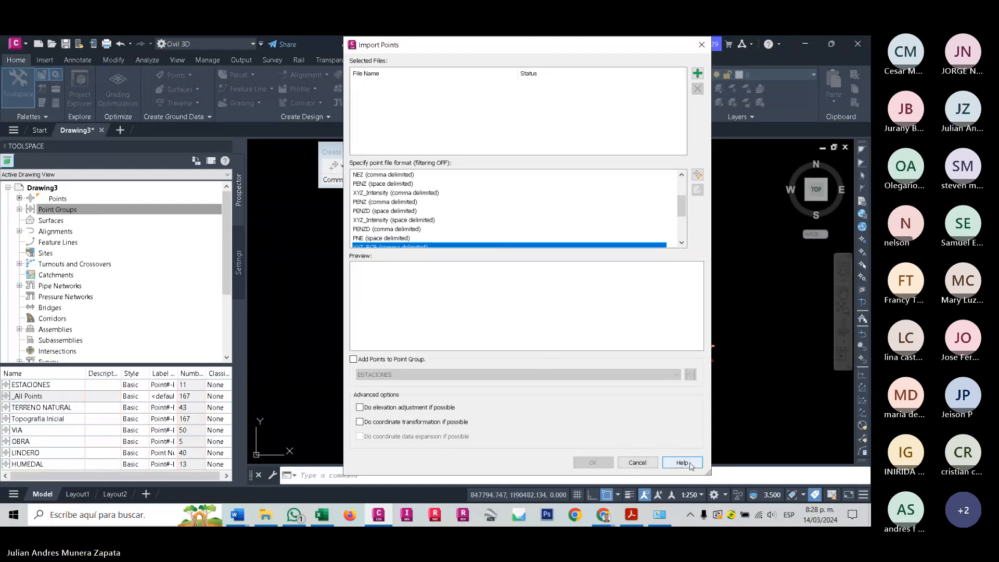
pyautogui.click(638, 463)
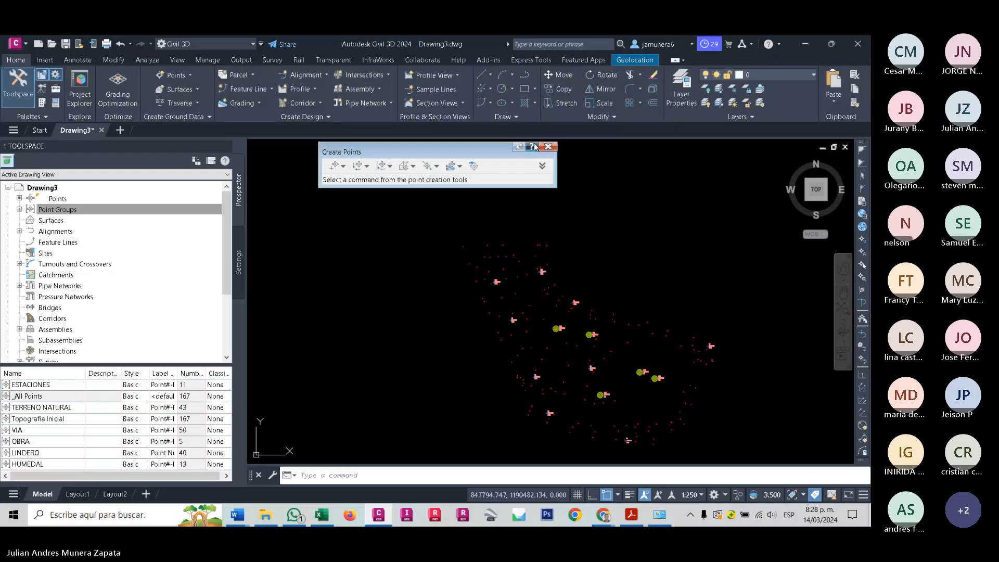
pyautogui.click(548, 147)
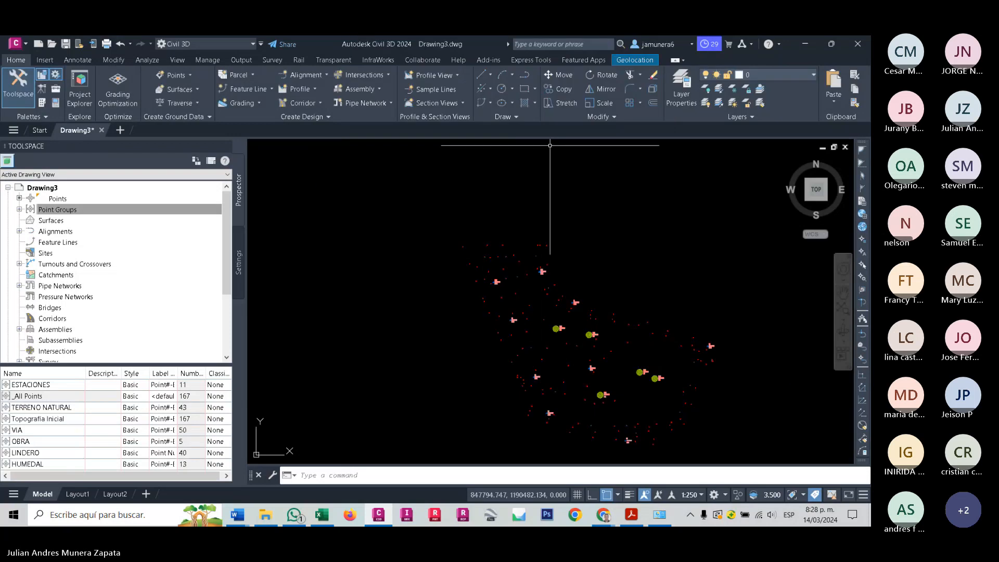
# Expand the drawing's point groups, check the OBRA group's details and inspect the station point labels in the survey.
pyautogui.scroll(-2, 553, 284)
pyautogui.scroll(5, 552, 289)
pyautogui.moveTo(551, 288); pyautogui.dragTo(464, 269, button='middle')
pyautogui.scroll(-3, 455, 306)
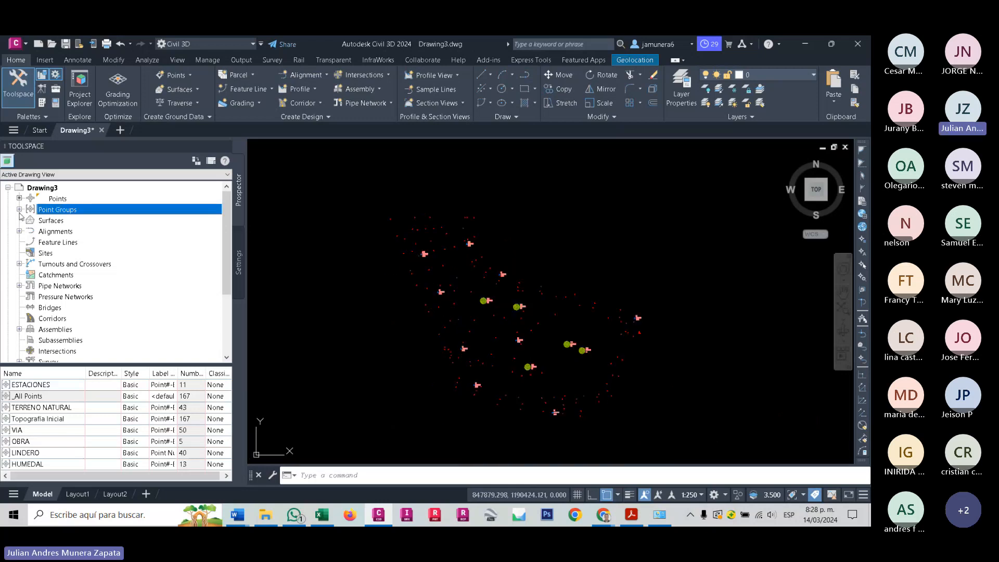
pyautogui.click(19, 210)
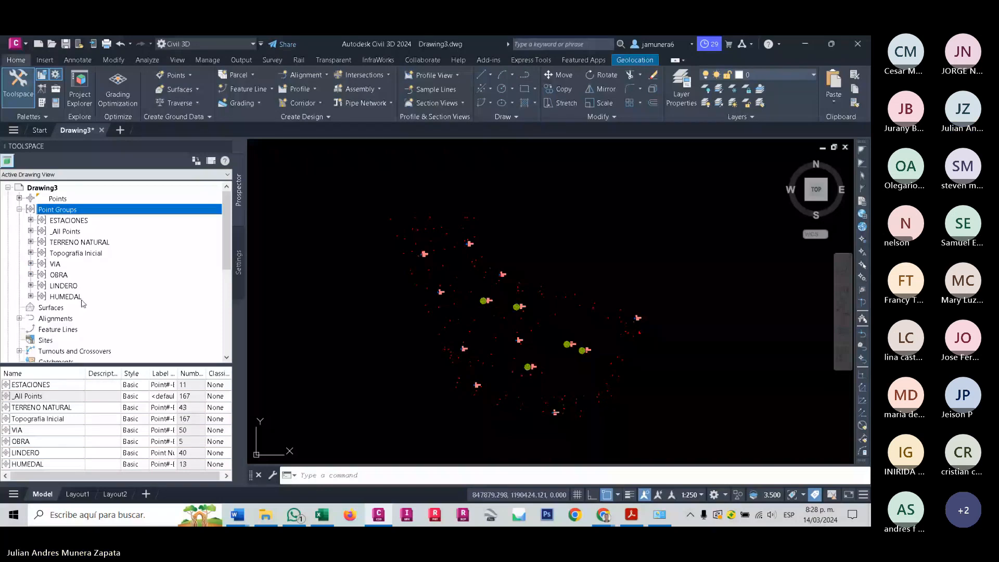
pyautogui.moveTo(66, 301)
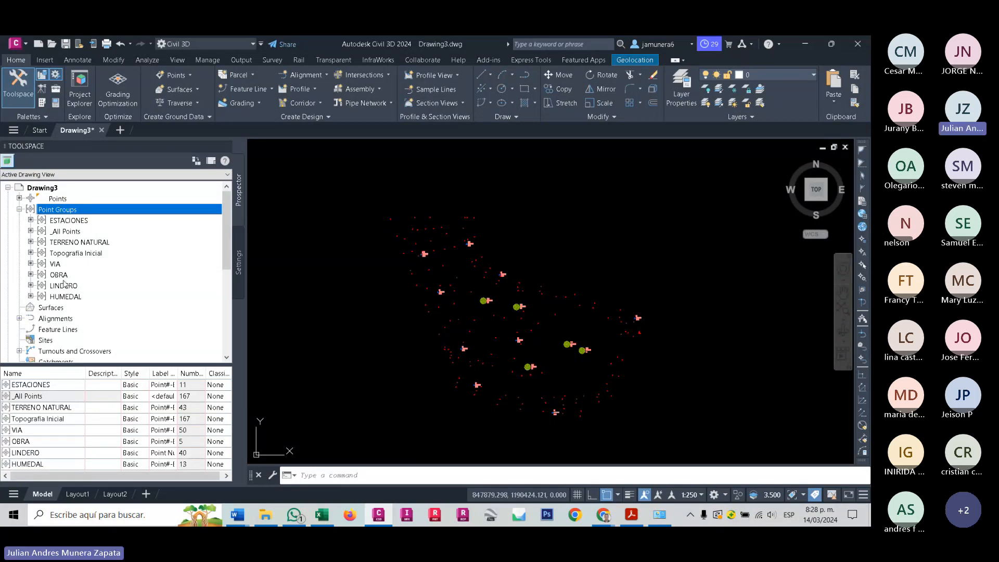
pyautogui.moveTo(65, 277)
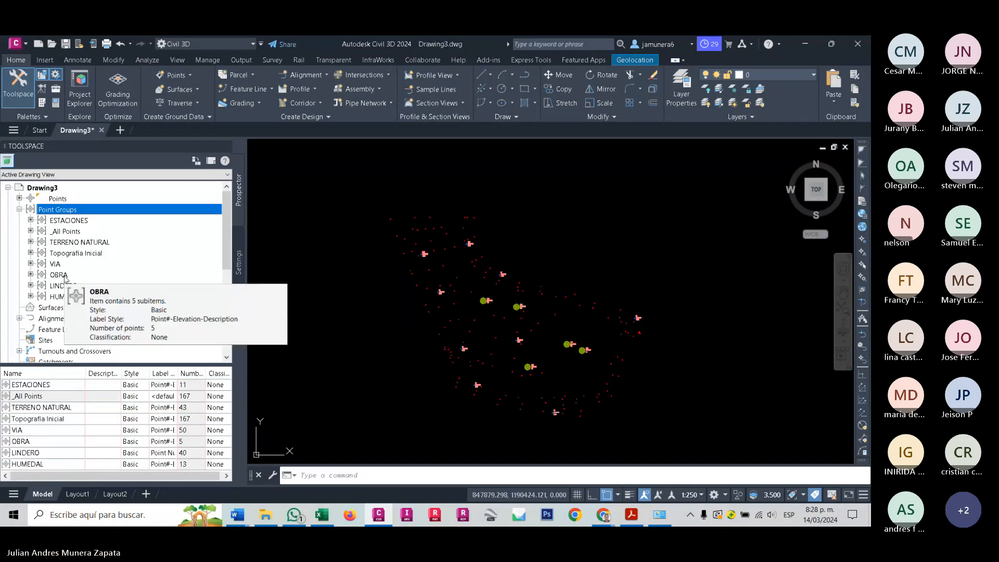
pyautogui.scroll(5, 437, 272)
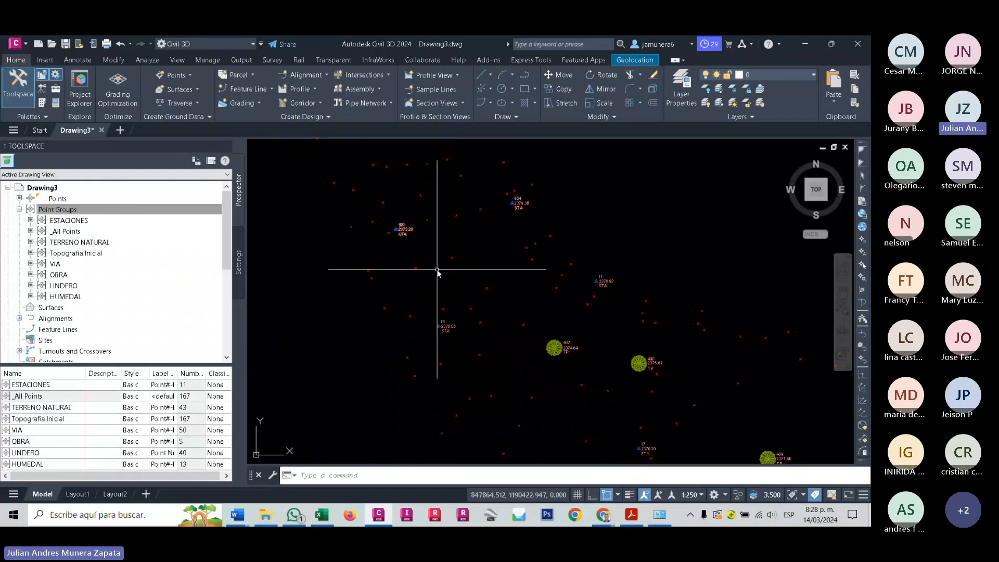
pyautogui.moveTo(393, 228); pyautogui.dragTo(479, 271, button='middle')
pyautogui.scroll(5, 480, 269)
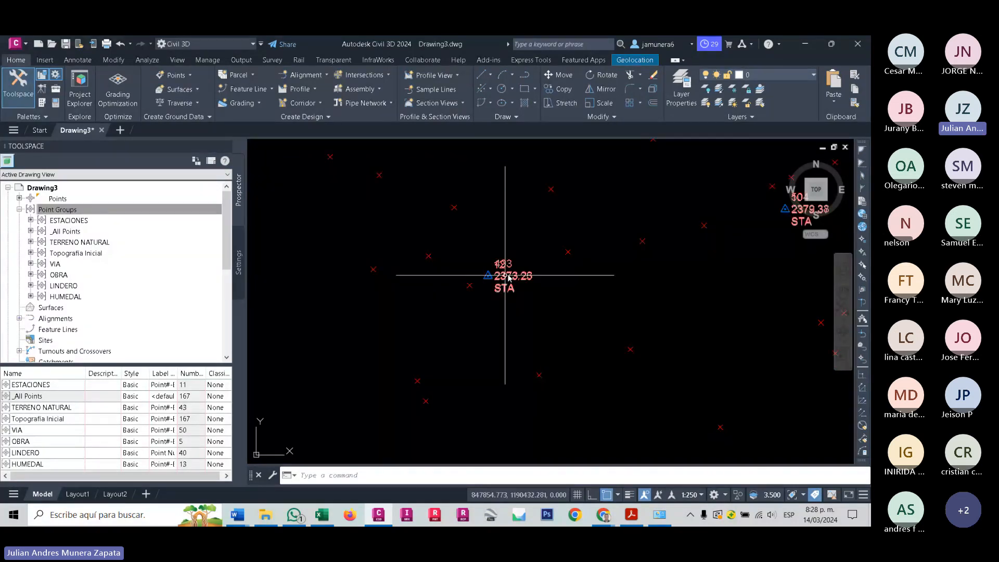
pyautogui.scroll(-5, 509, 278)
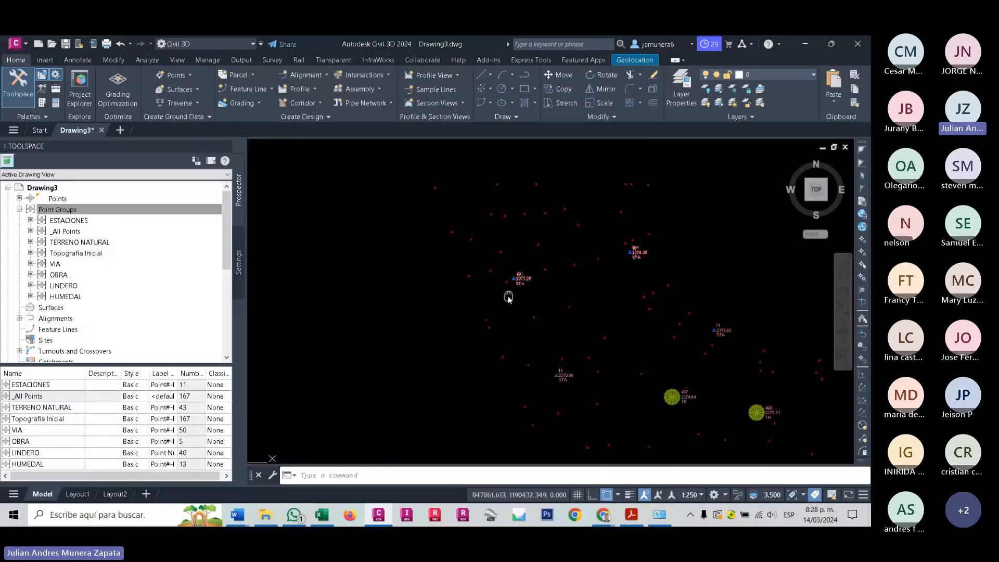
pyautogui.moveTo(509, 298); pyautogui.dragTo(491, 225, button='middle')
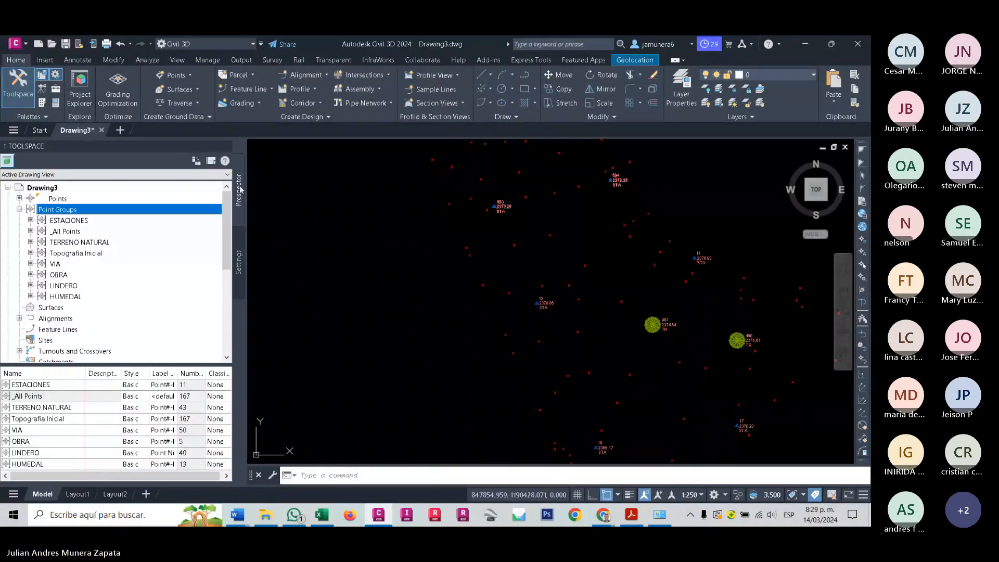
# Move the LINDERO point group to the top of the point group order and check its labels in the drawing.
pyautogui.rightClick(92, 209)
pyautogui.click(143, 214)
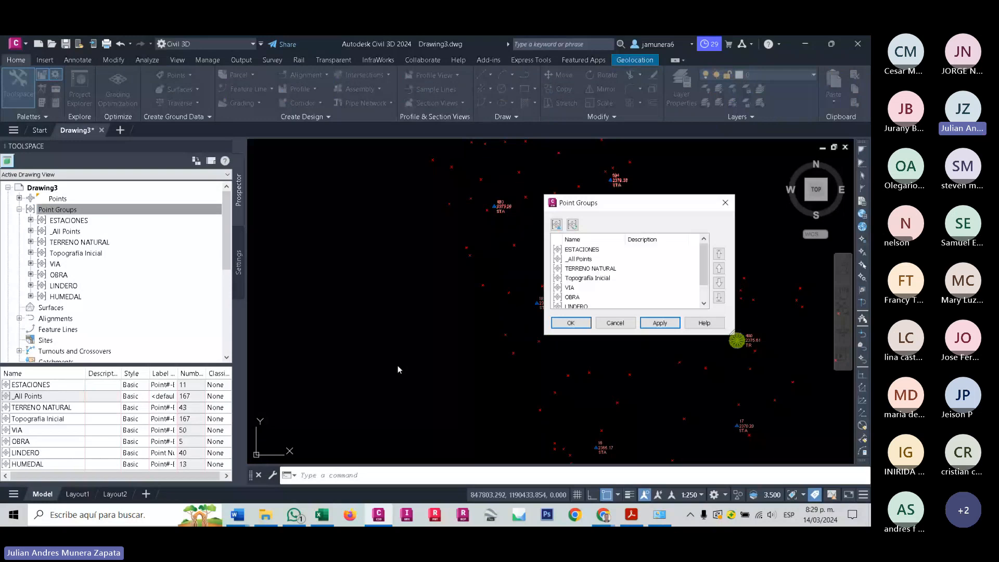
pyautogui.scroll(-2, 586, 290)
pyautogui.click(586, 289)
pyautogui.click(720, 254)
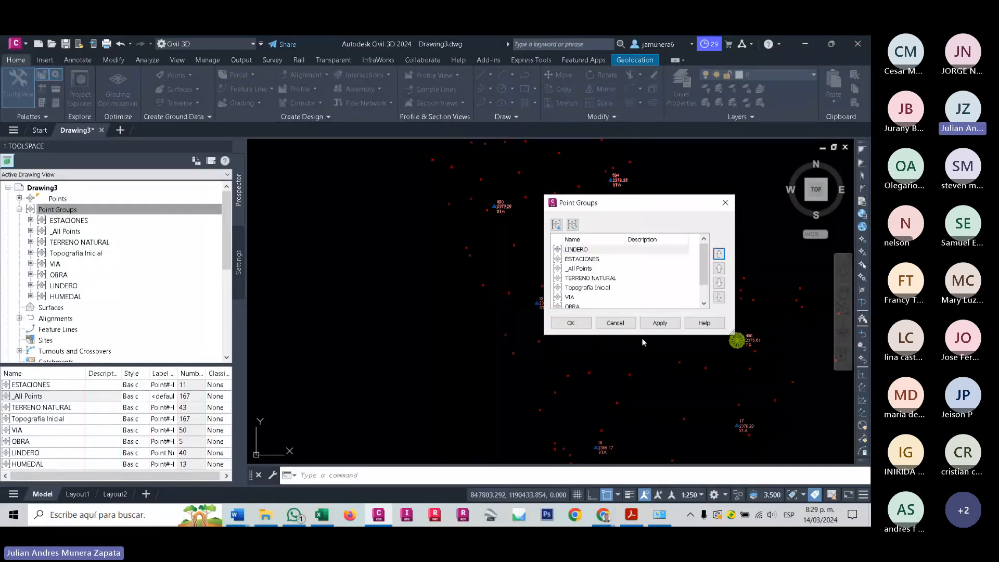
pyautogui.click(571, 323)
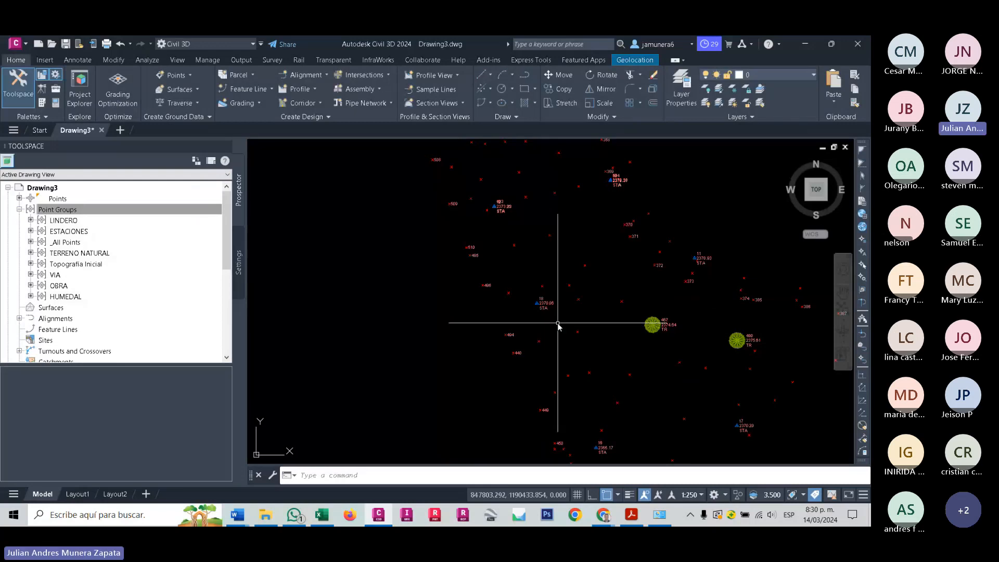
pyautogui.scroll(5, 404, 357)
pyautogui.scroll(-4, 576, 198)
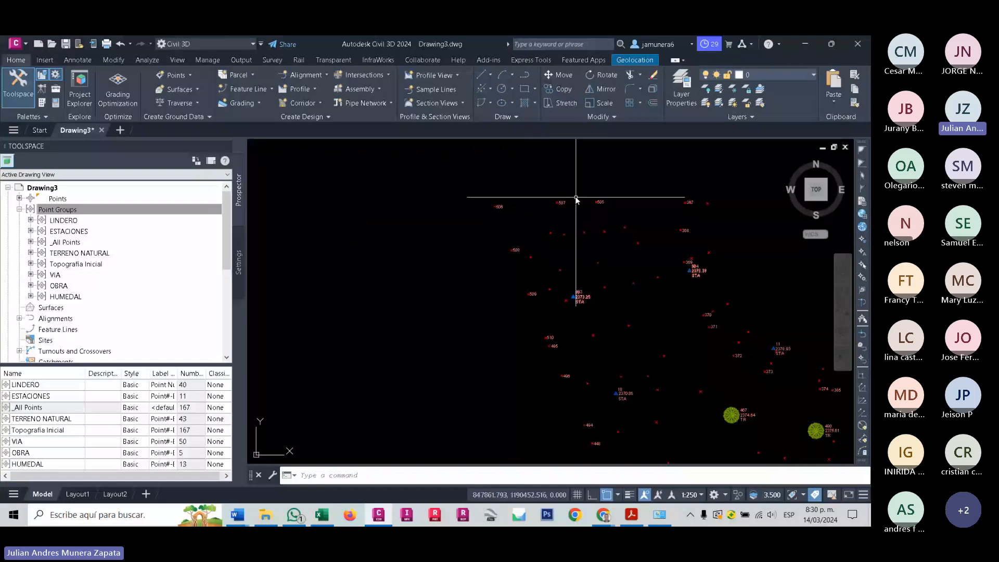
pyautogui.scroll(-5, 527, 146)
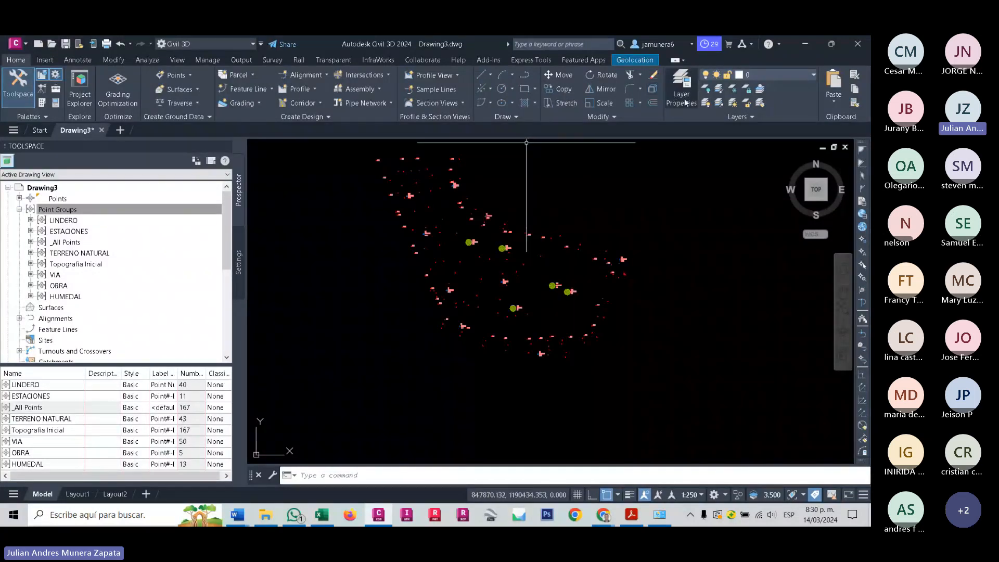
# Create a new layer named 0_LINDERO in the drawing's layer list.
pyautogui.click(685, 102)
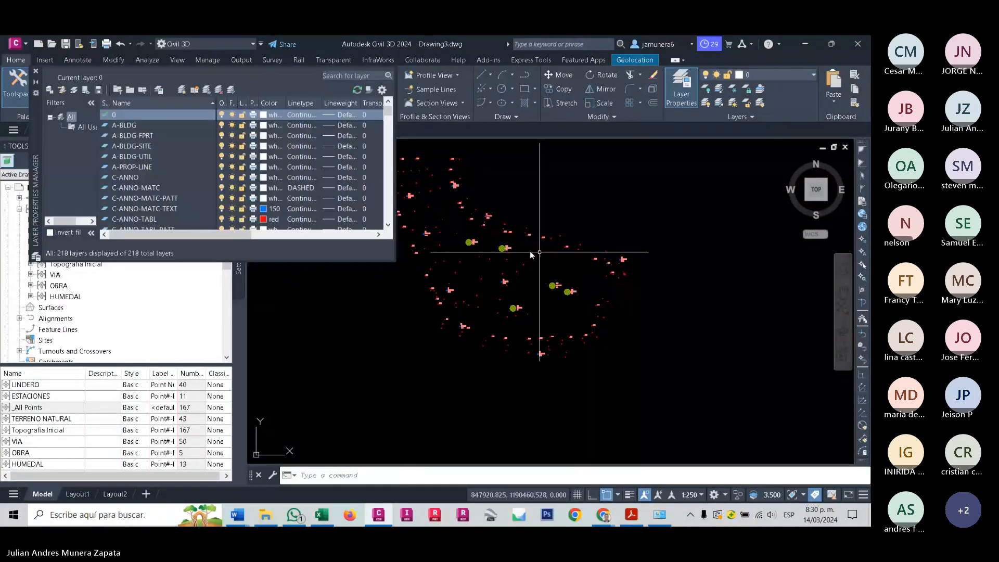
pyautogui.hotkey('alt', 'n')
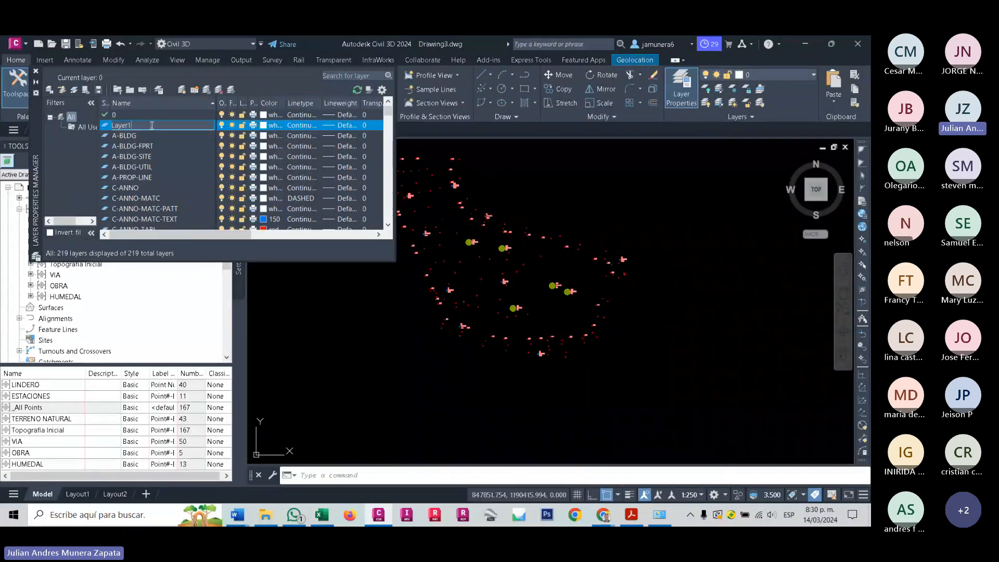
pyautogui.write('0')
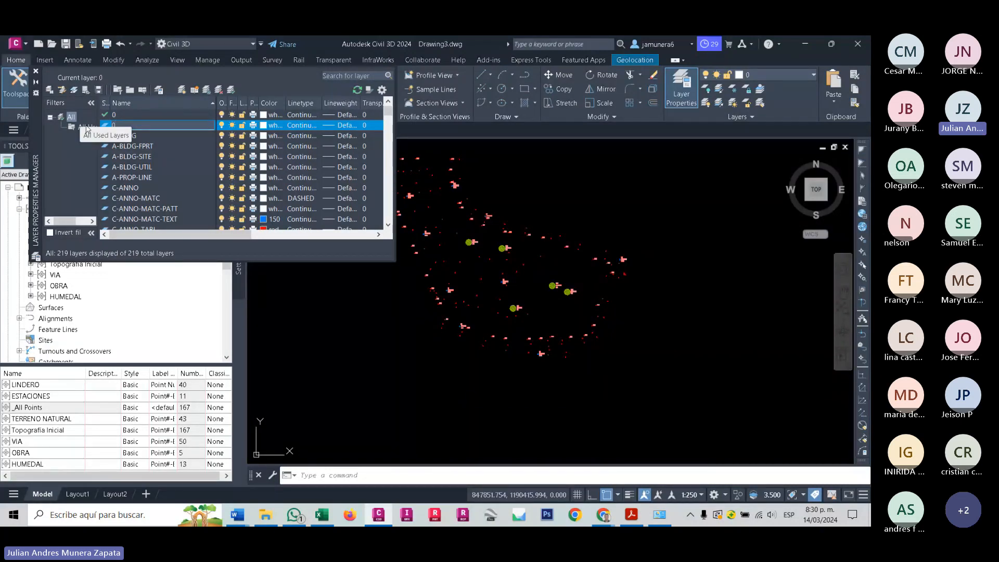
pyautogui.write('_')
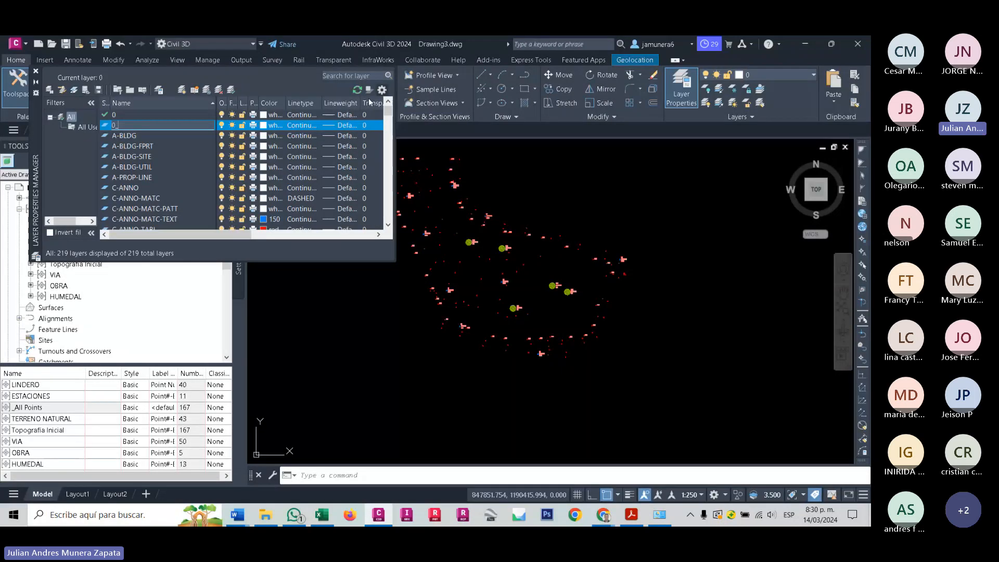
pyautogui.scroll(-10, 124, 155)
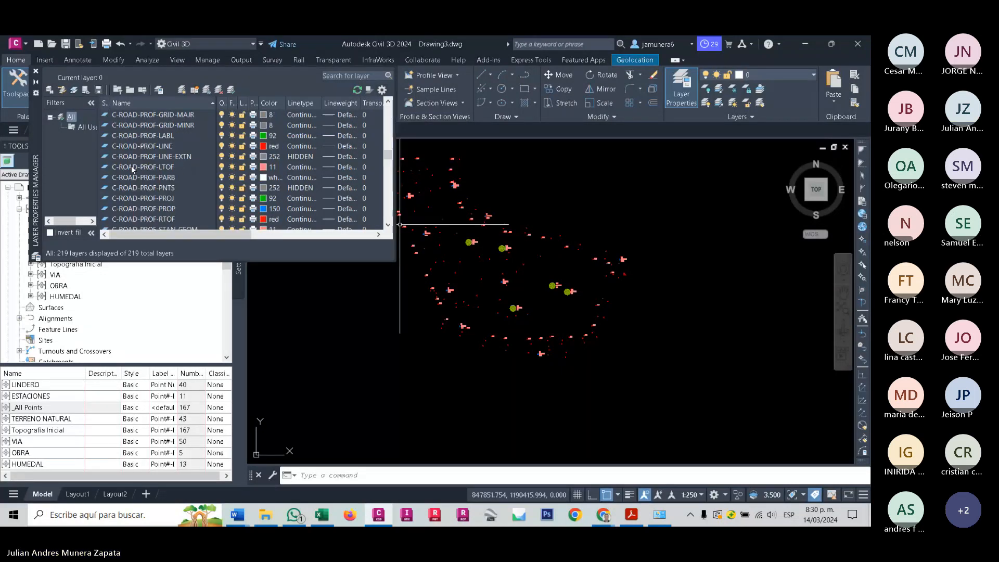
pyautogui.scroll(10, 130, 170)
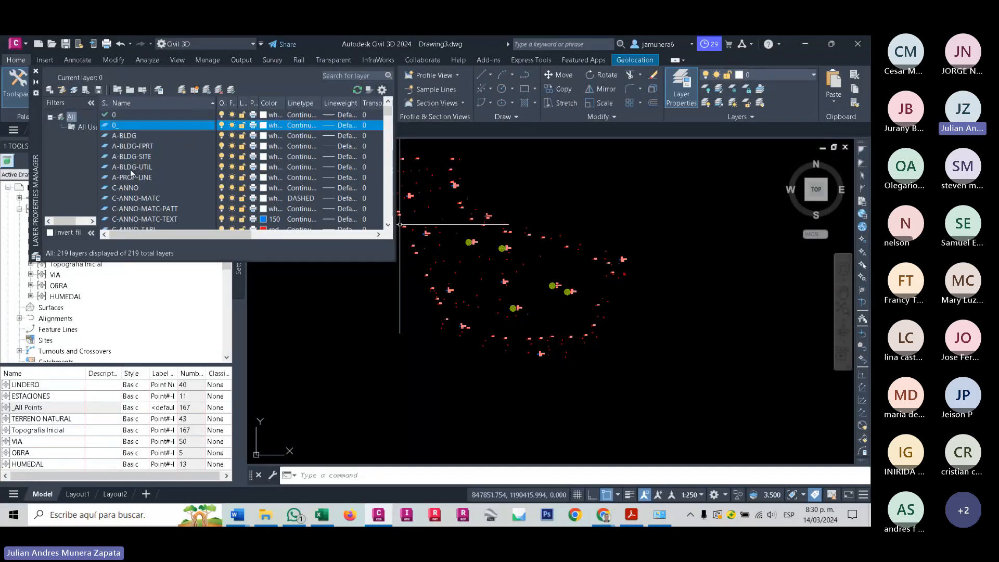
pyautogui.click(122, 125)
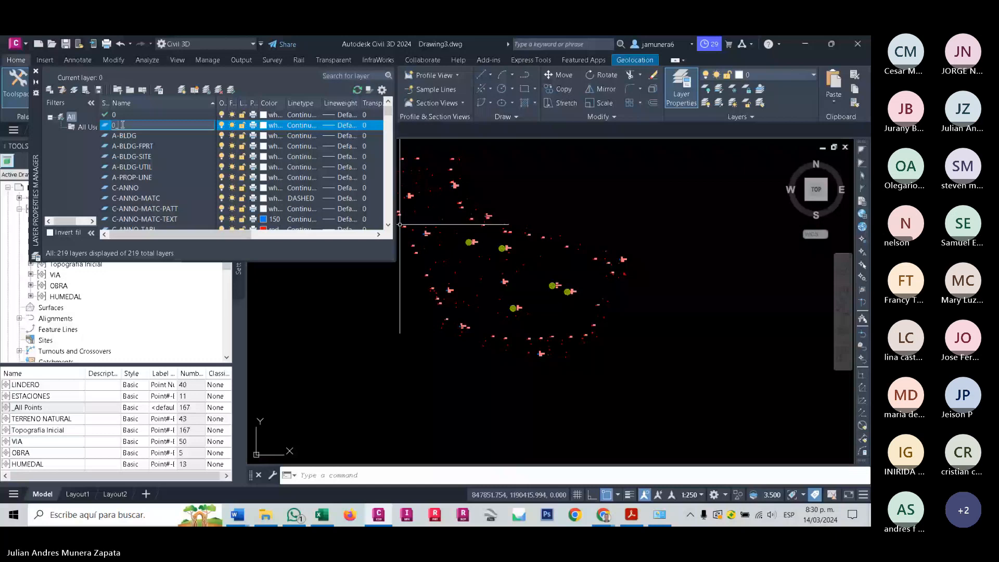
pyautogui.write('LINDERO')
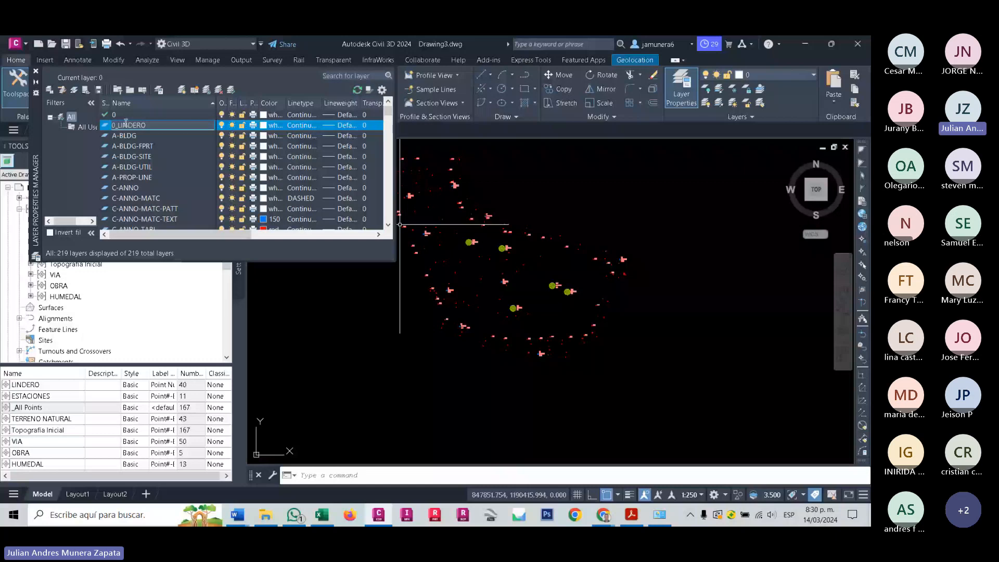
# Set the 0_LINDERO layer's color to index 42 and dock the layer manager beside the Toolspace.
pyautogui.click(263, 126)
pyautogui.click(363, 229)
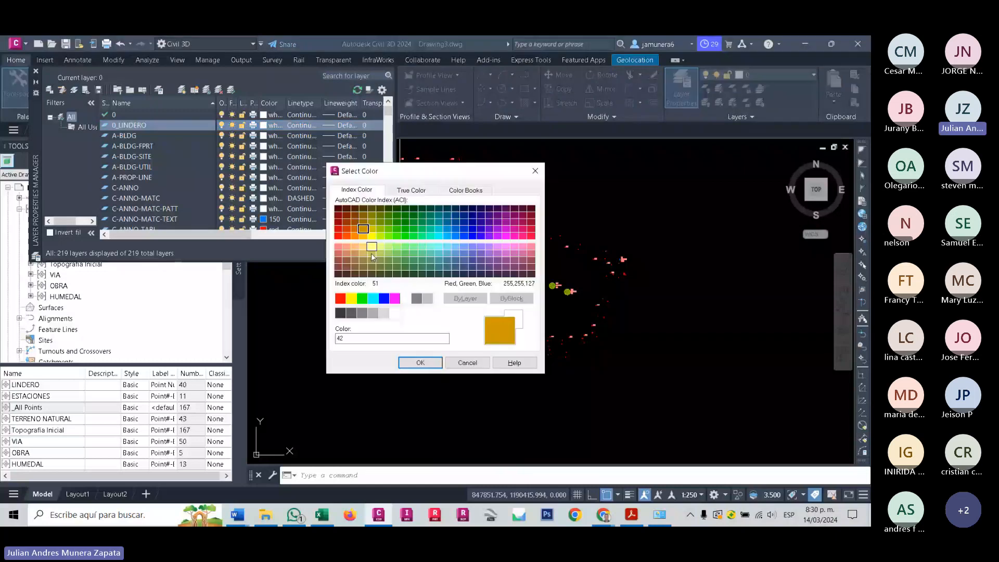
pyautogui.press('Return')
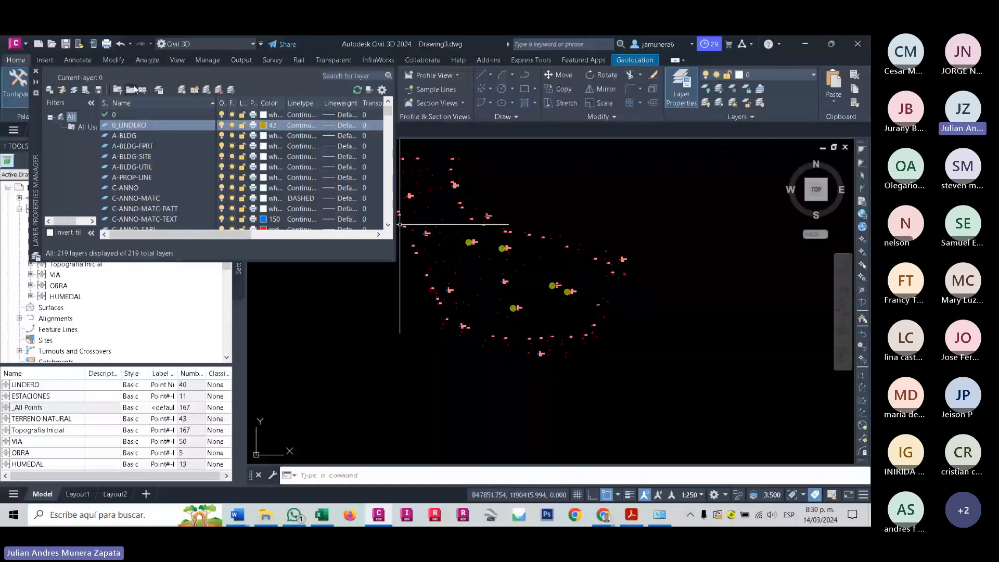
pyautogui.doubleClick(36, 130)
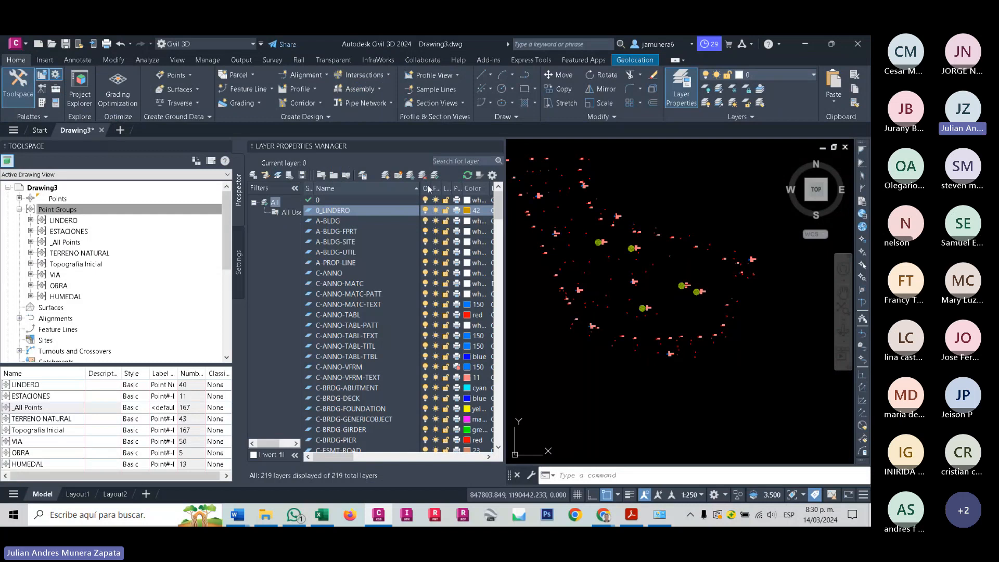
# Create a new layer named 0_VIA and set its color to index 20.
pyautogui.click(386, 175)
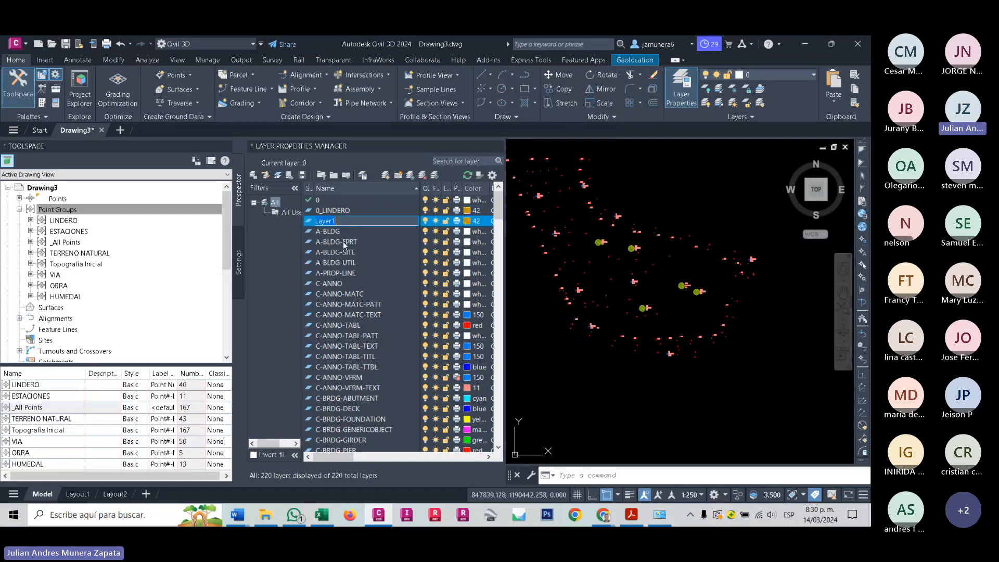
pyautogui.write('0_VIA')
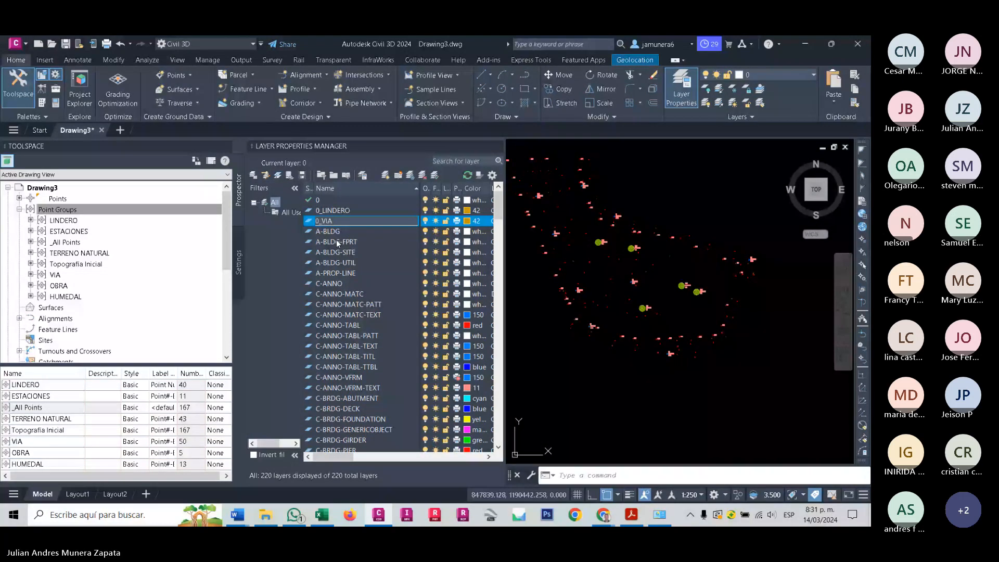
pyautogui.click(474, 221)
pyautogui.click(346, 235)
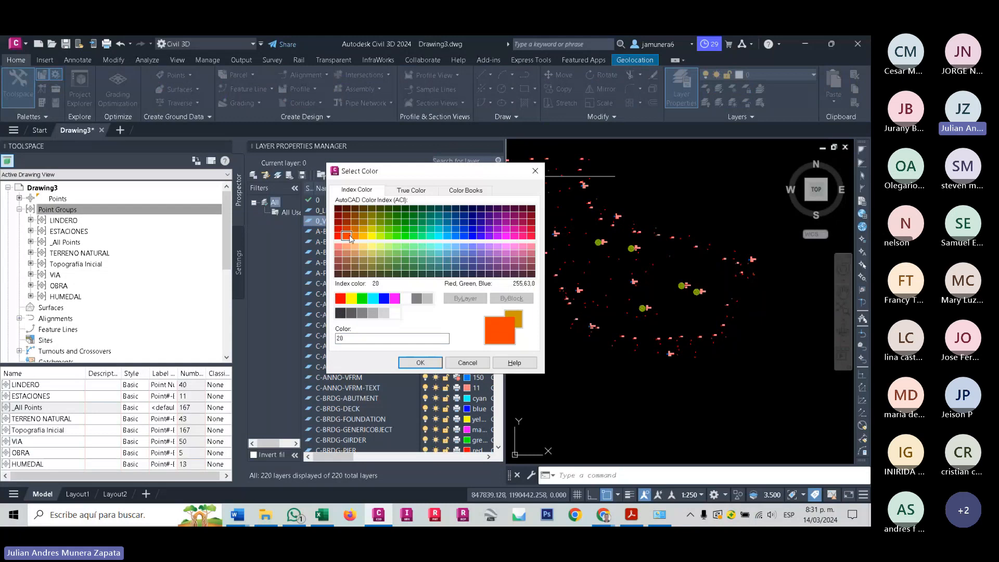
pyautogui.click(405, 362)
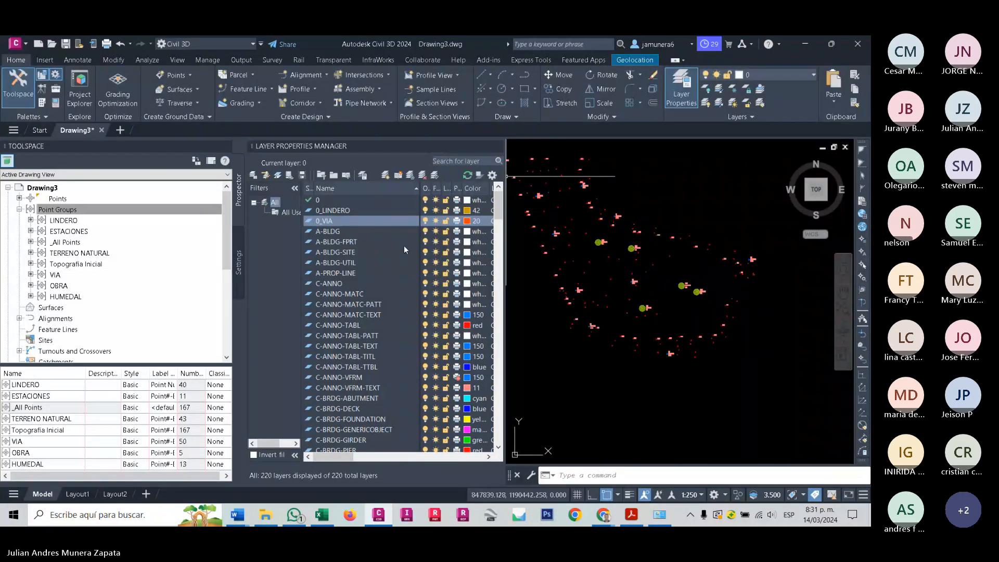
# Create a new layer named 0_HUMEDAL with color index 150 and make it the current layer.
pyautogui.click(384, 176)
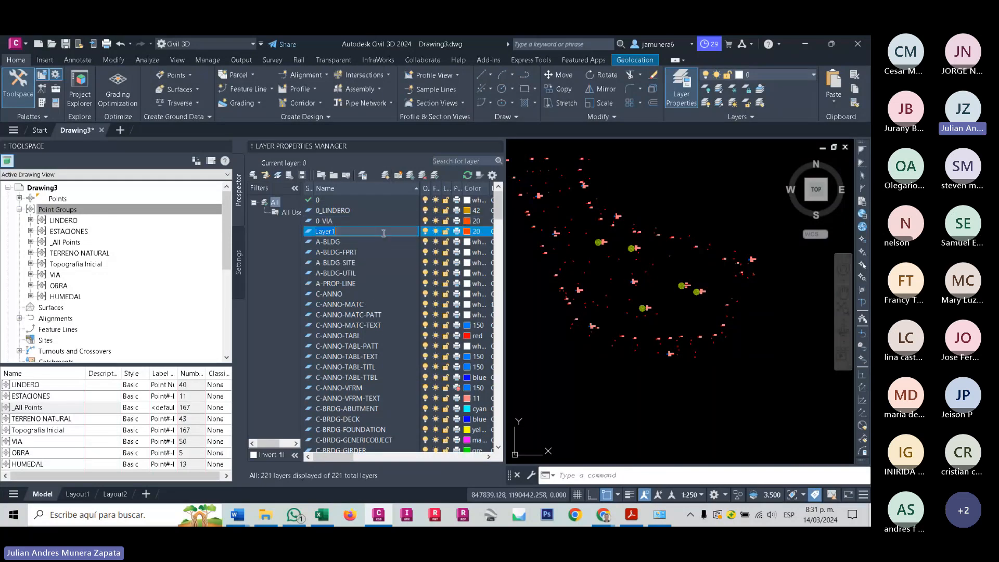
pyautogui.write('0_')
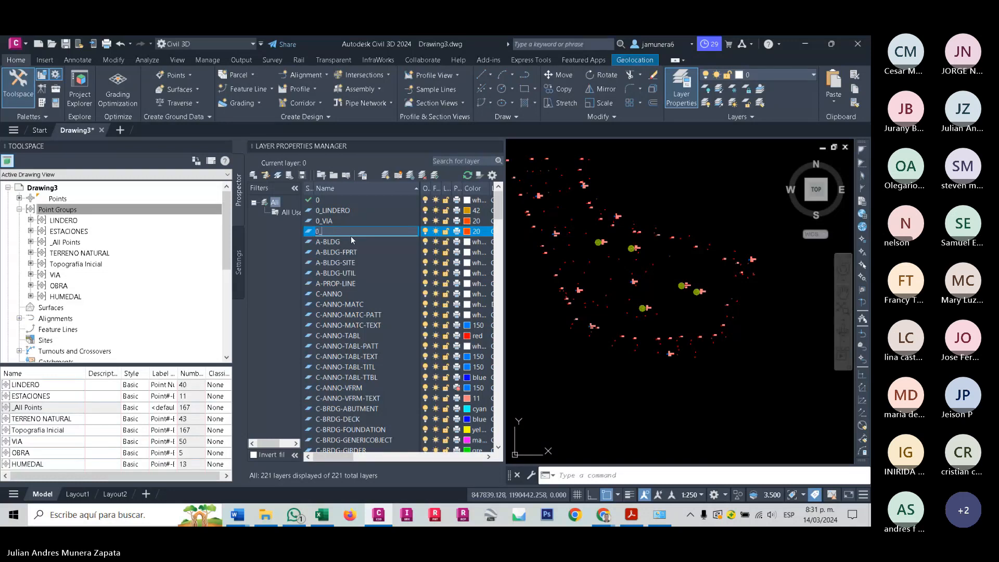
pyautogui.write('HUMERDAL')
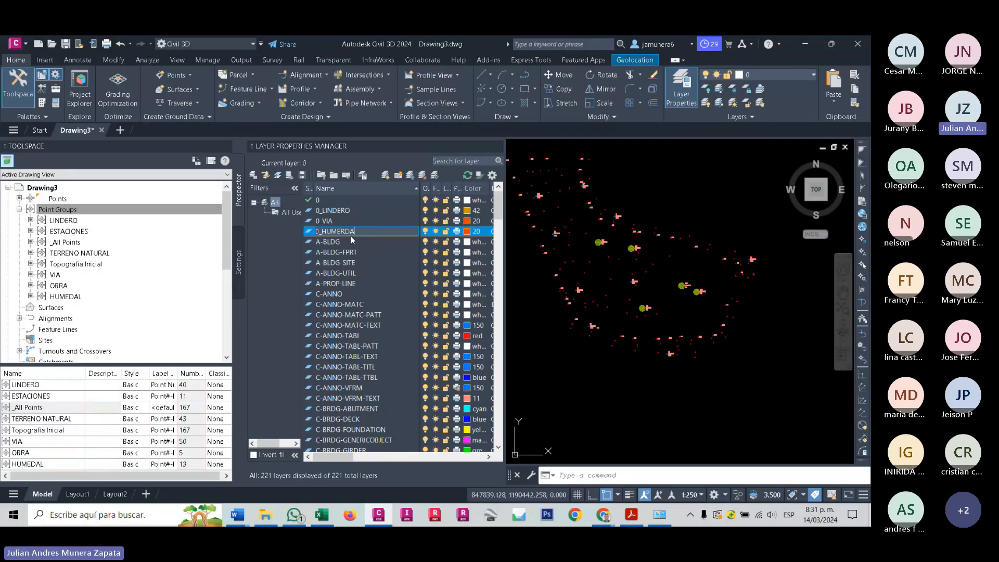
pyautogui.click(468, 233)
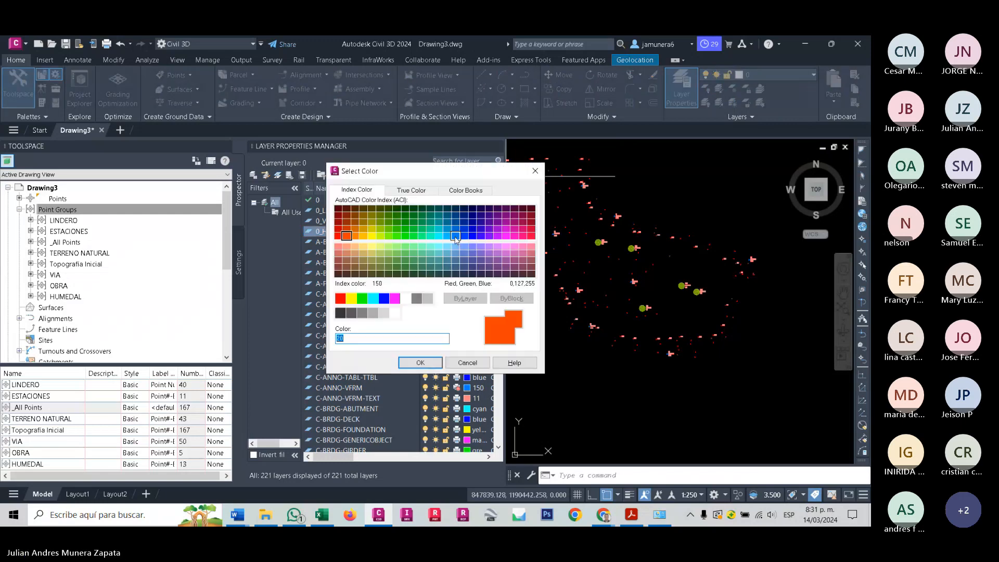
pyautogui.click(453, 237)
pyautogui.click(414, 362)
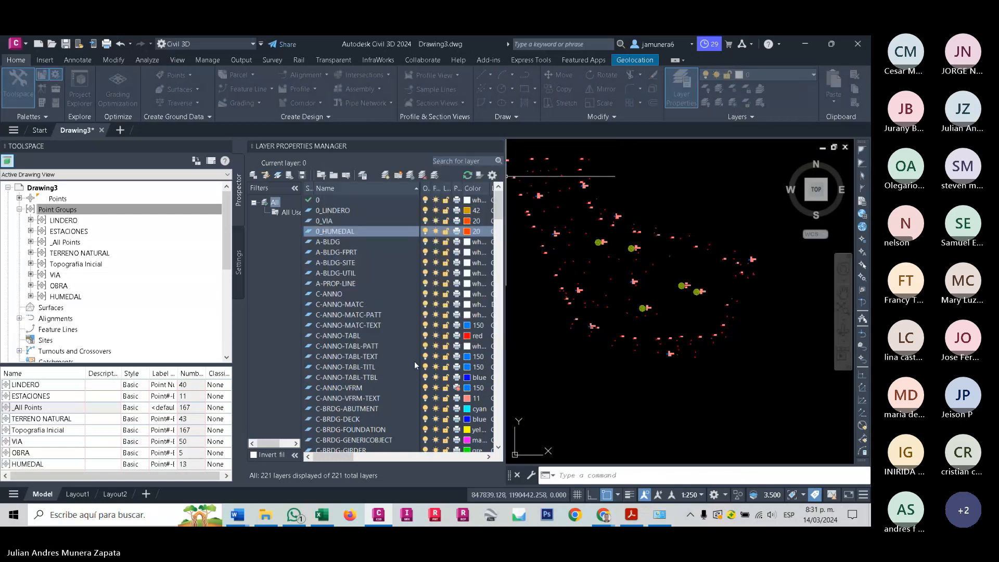
pyautogui.doubleClick(310, 231)
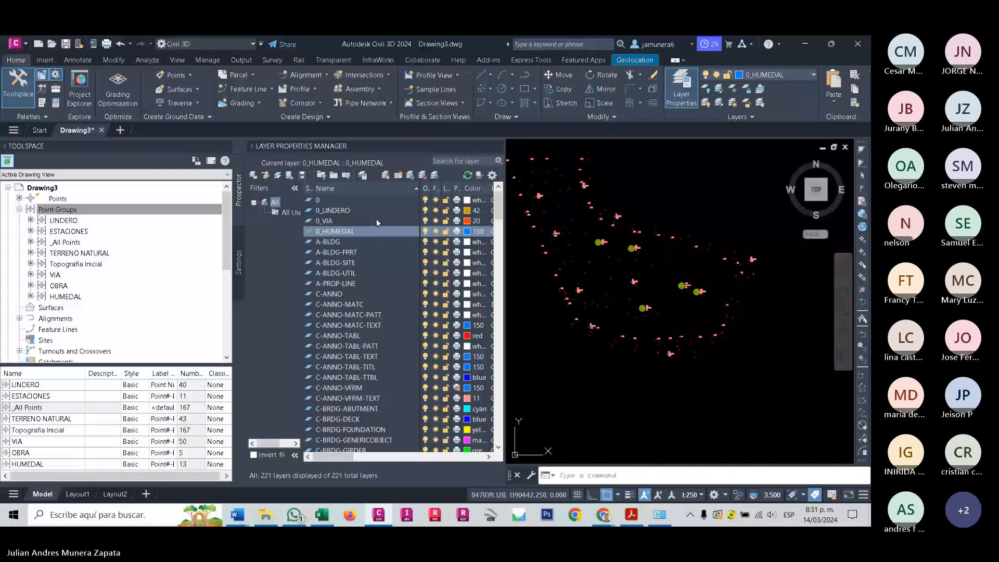
# Close the layer manager and make 0_LINDERO the current layer.
pyautogui.click(498, 146)
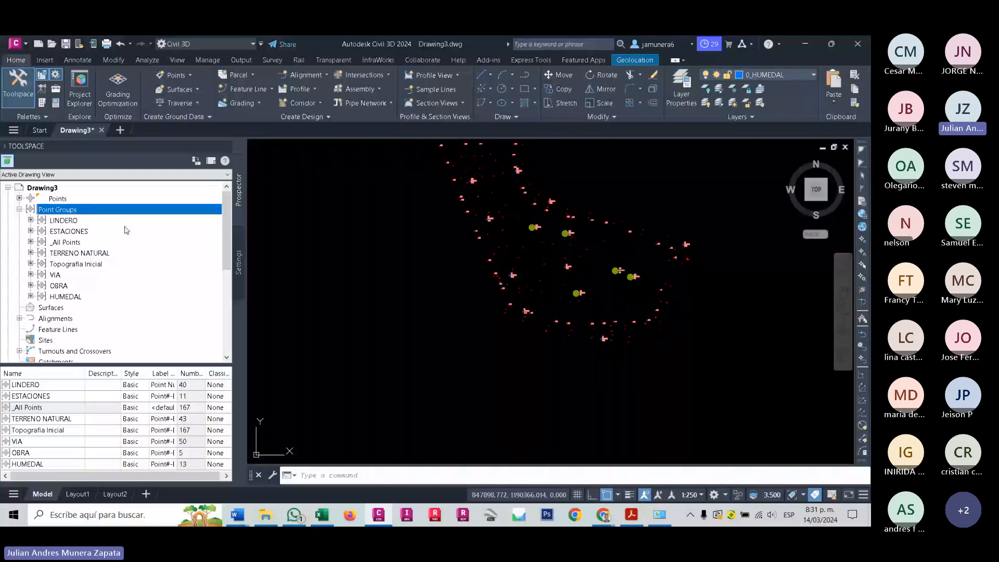
pyautogui.scroll(4, 520, 172)
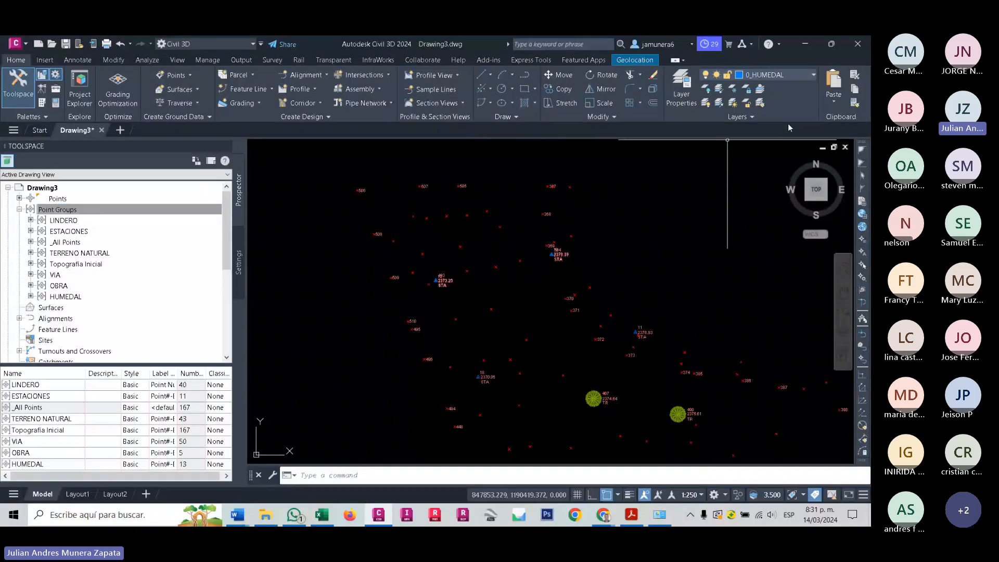
pyautogui.click(779, 74)
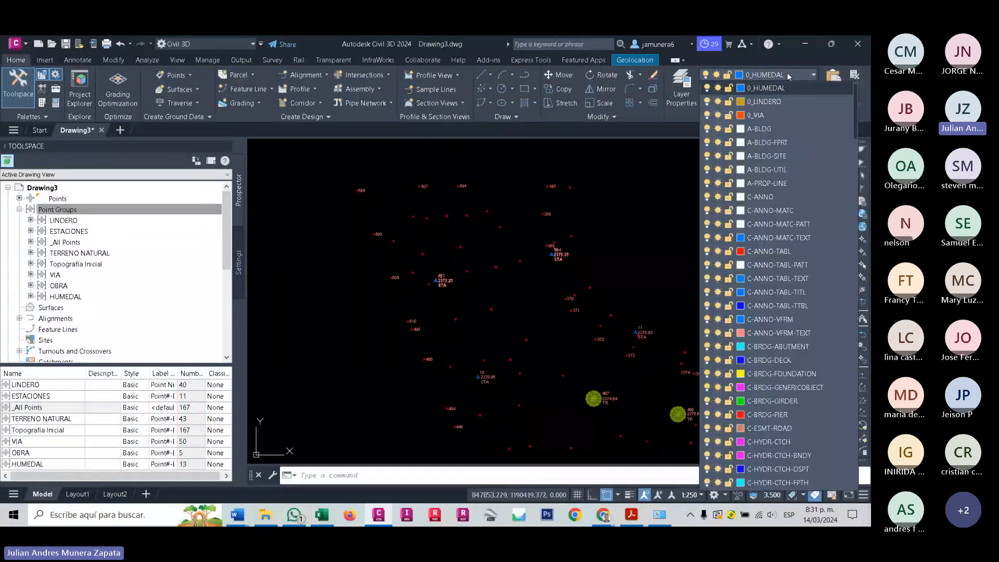
pyautogui.click(770, 102)
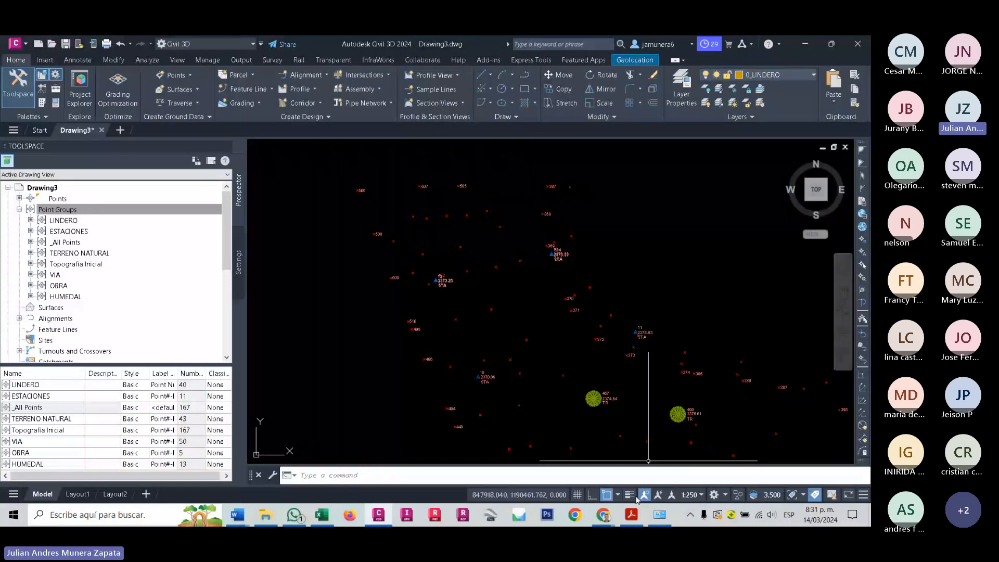
# Examine the boundary, tree and station points across the survey, checking station point 17 and clearing the selection.
pyautogui.scroll(-3, 541, 293)
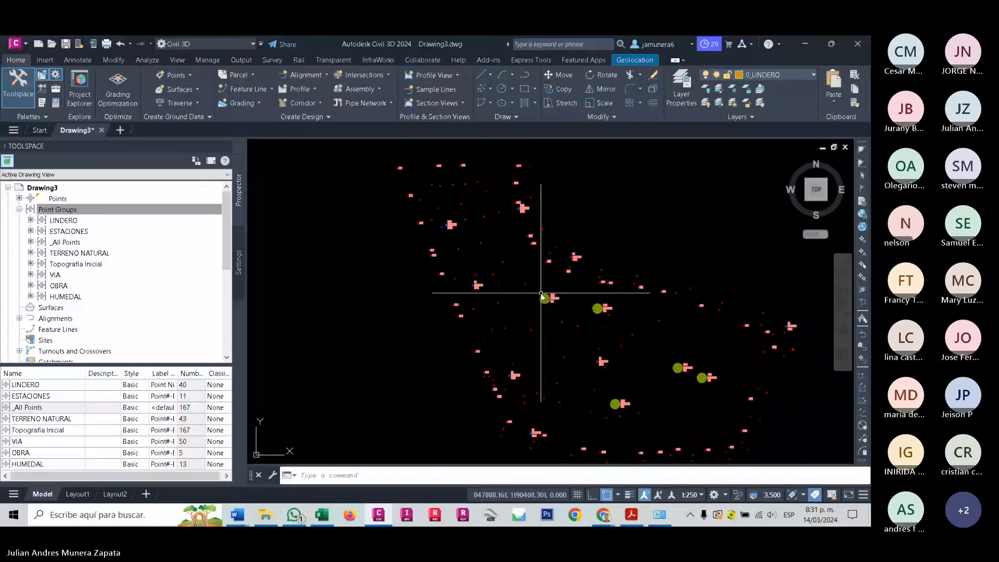
pyautogui.scroll(2, 541, 292)
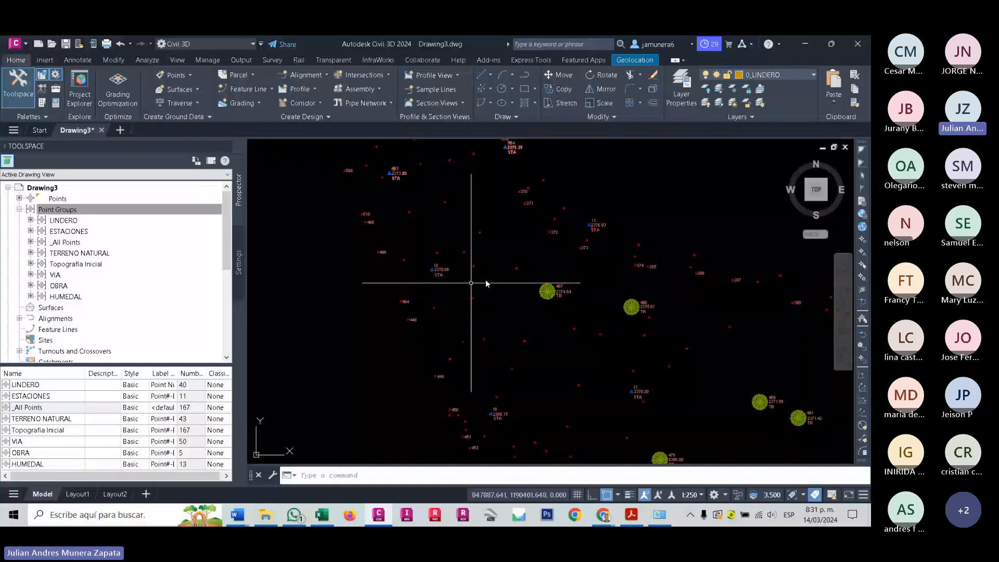
pyautogui.moveTo(459, 204); pyautogui.dragTo(462, 263, button='middle')
pyautogui.scroll(-3, 452, 313)
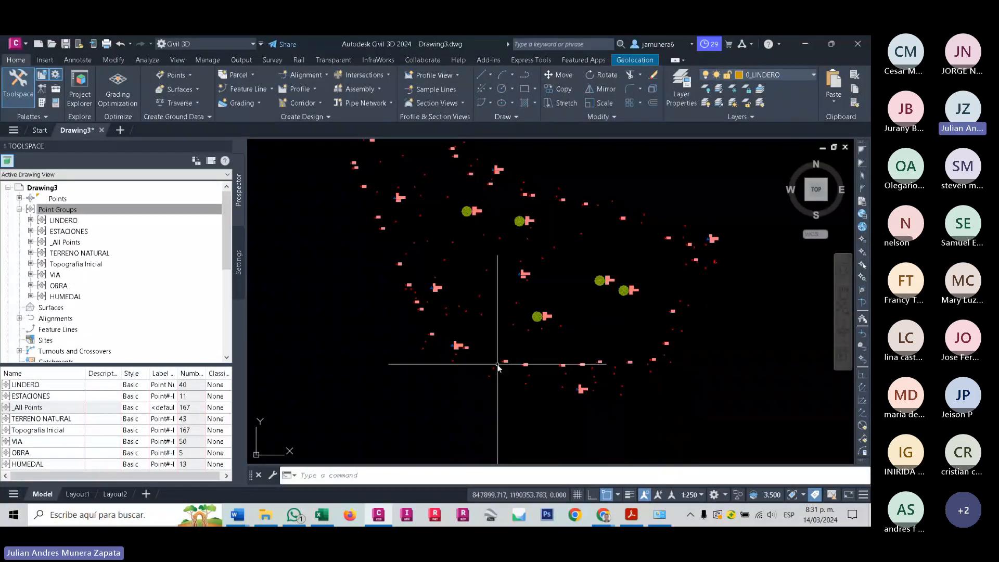
pyautogui.scroll(3, 531, 290)
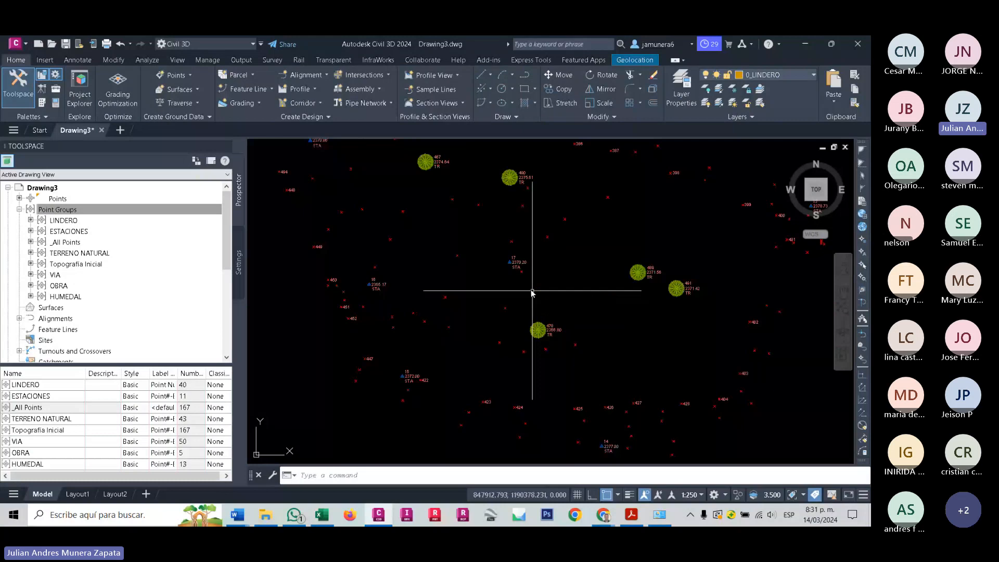
pyautogui.scroll(2, 532, 291)
pyautogui.moveTo(532, 291); pyautogui.dragTo(553, 363, button='middle')
pyautogui.click(525, 314)
pyautogui.click(527, 313)
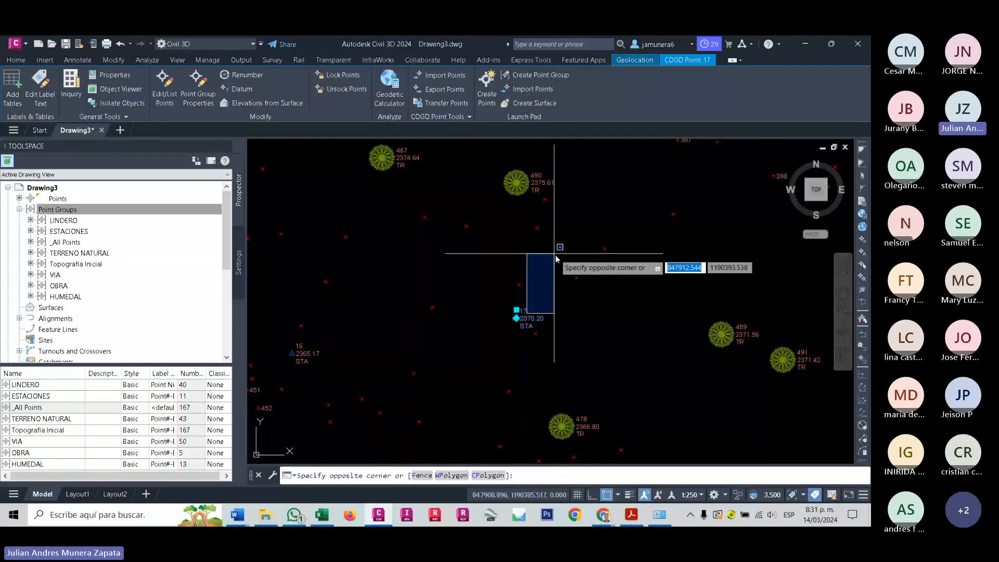
pyautogui.press('Escape')
pyautogui.scroll(-5, 524, 311)
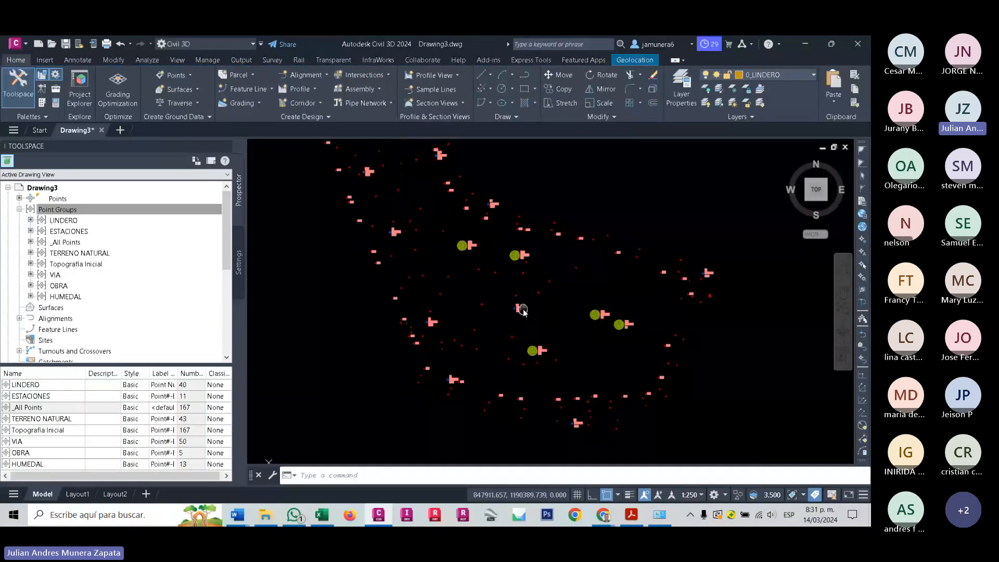
# Examine the duplicated station point at elevation 2373.25 and the commands available for it, ending with nothing selected.
pyautogui.scroll(5, 523, 311)
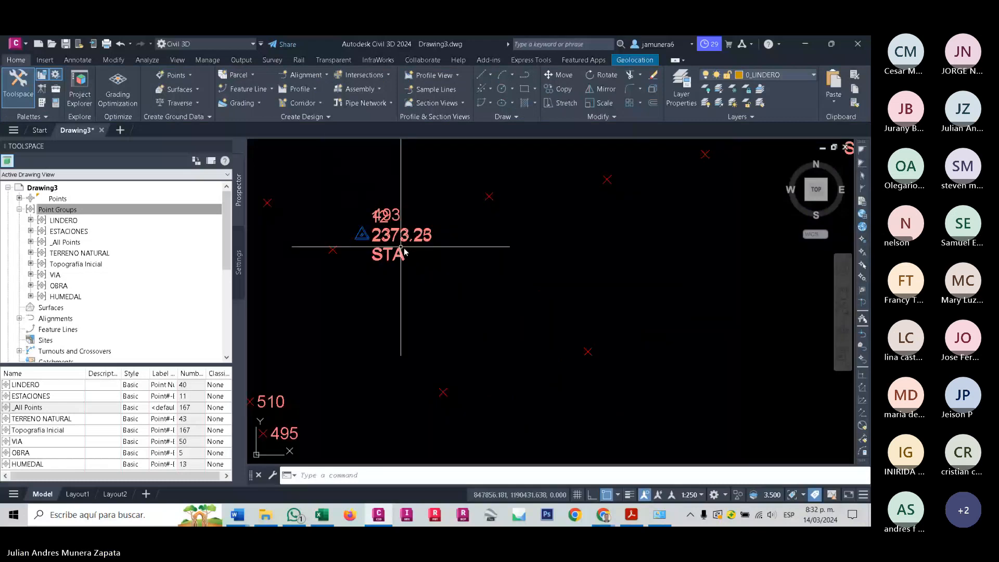
pyautogui.click(431, 245)
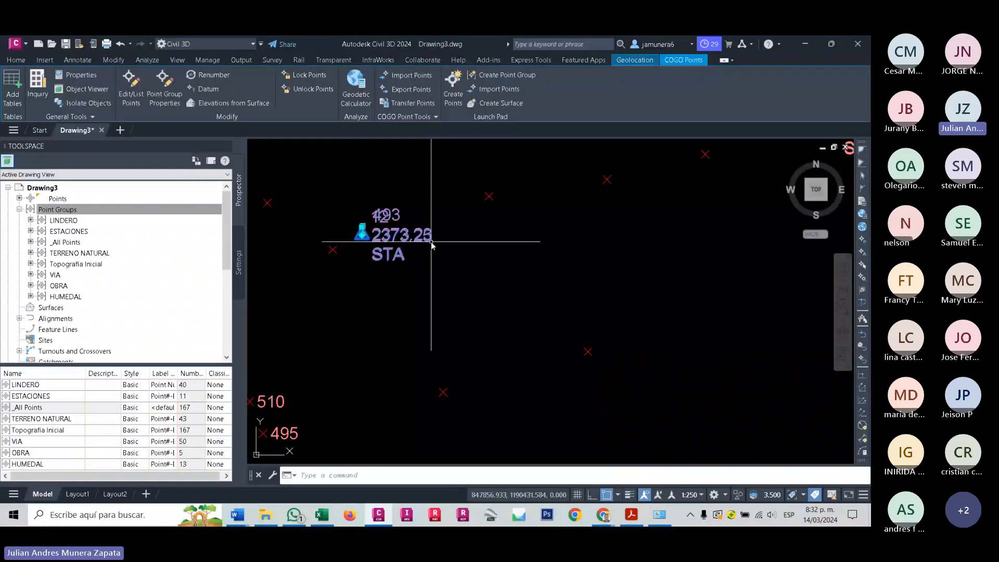
pyautogui.scroll(-5, 432, 244)
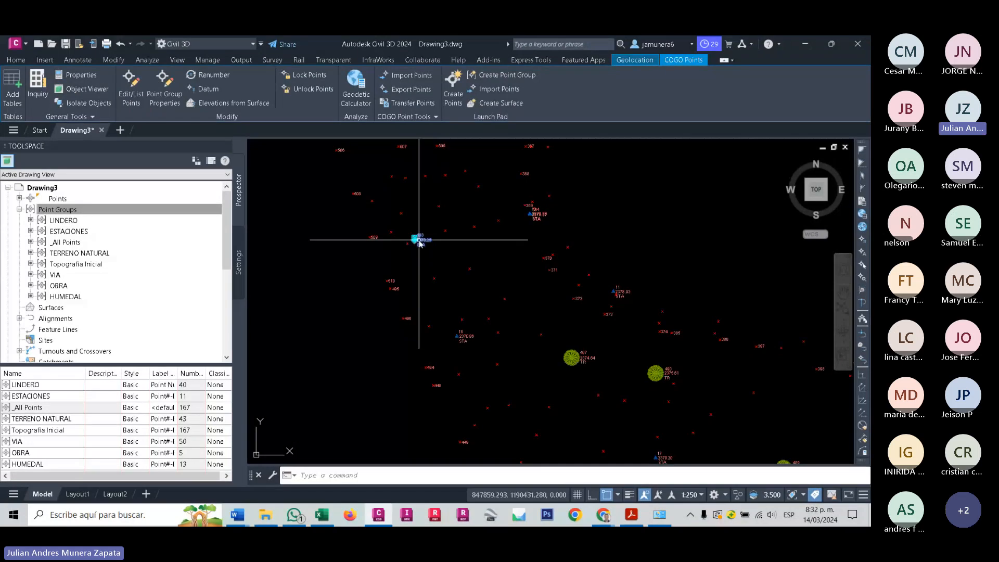
pyautogui.rightClick(421, 244)
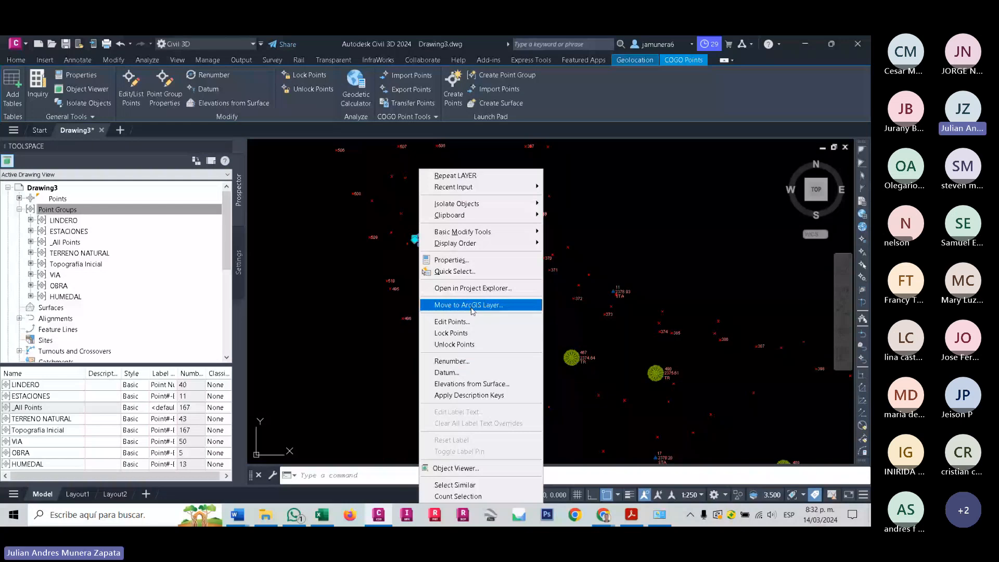
pyautogui.click(601, 327)
pyautogui.moveTo(547, 310)
pyautogui.mouseDown(button='middle')
pyautogui.moveTo(601, 338)
pyautogui.moveTo(570, 238)
pyautogui.mouseUp(button='middle')
pyautogui.press('Escape')
pyautogui.press('Escape')
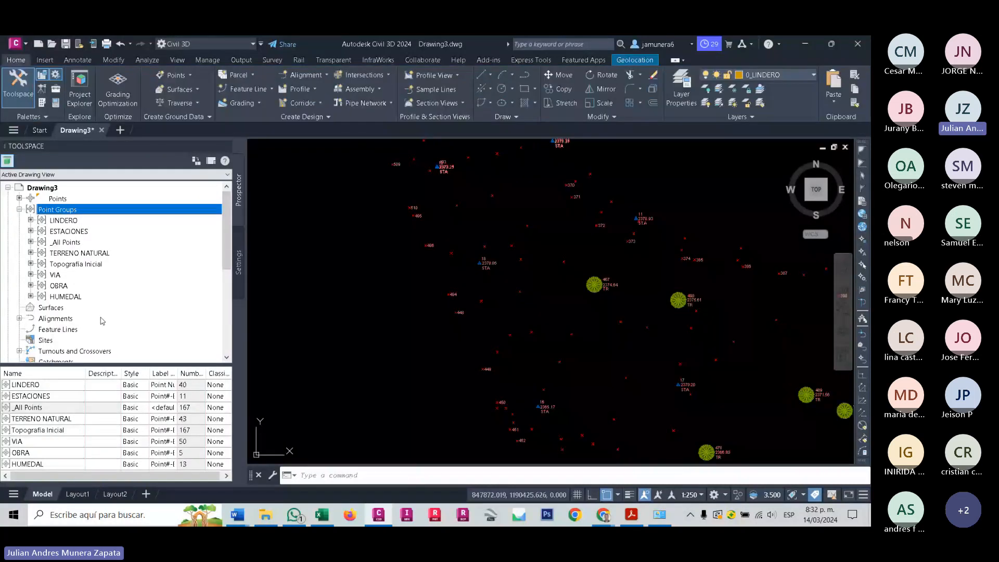
# List the points of the LINDERO group, enlarge the point list to review it, and find the boundary points in the drawing.
pyautogui.click(75, 222)
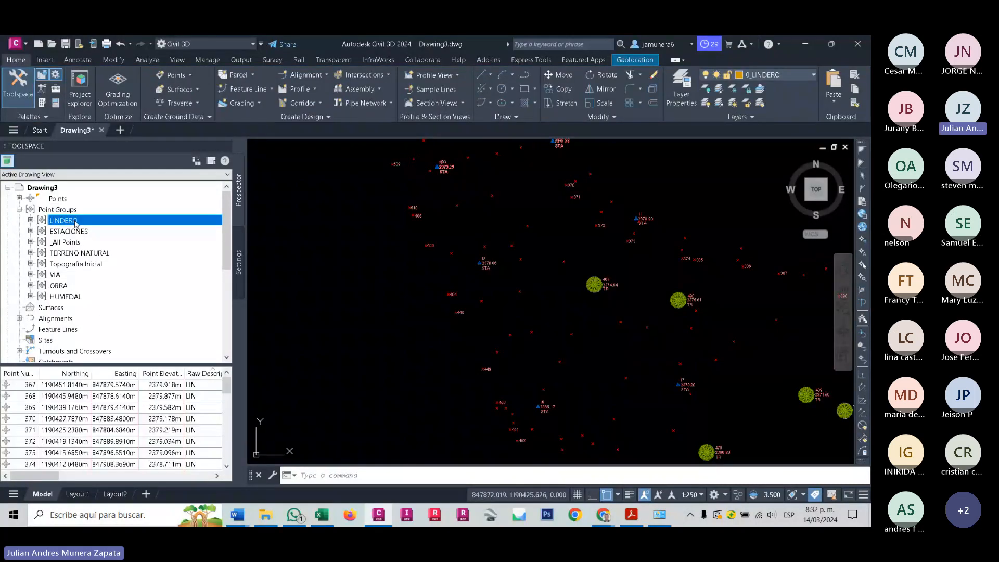
pyautogui.scroll(-5, 29, 397)
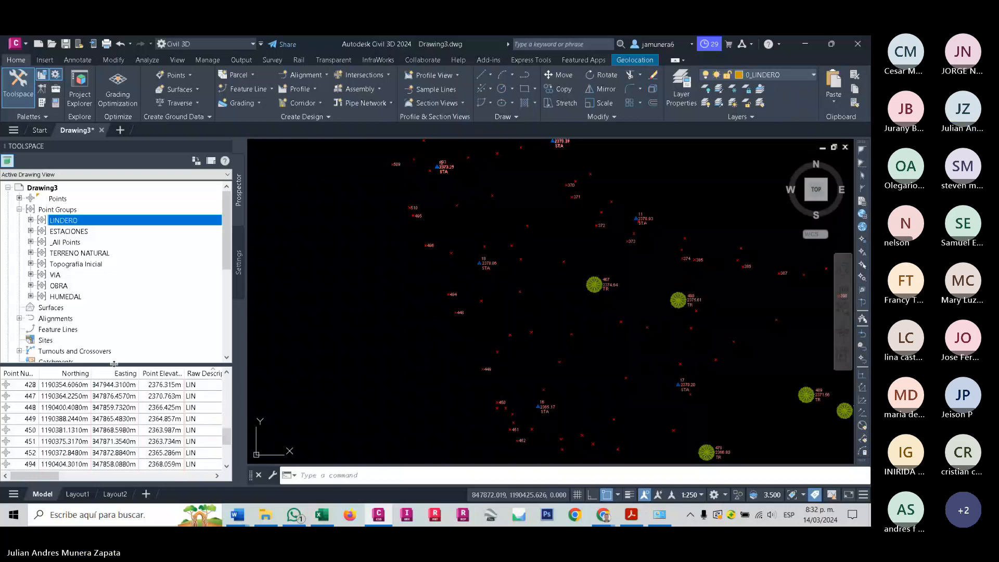
pyautogui.moveTo(130, 364); pyautogui.dragTo(130, 276)
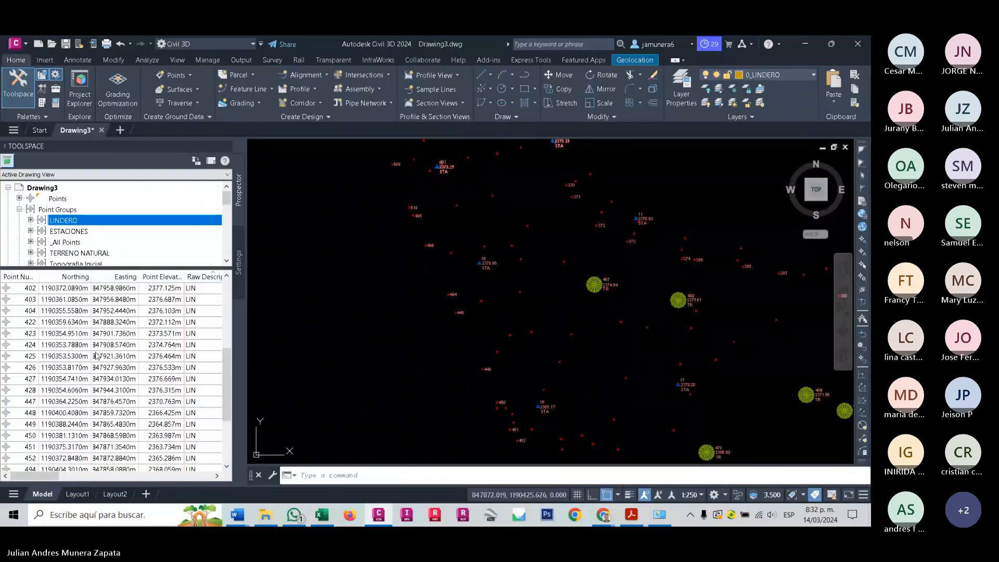
pyautogui.scroll(5, 97, 355)
pyautogui.scroll(2, 292, 286)
pyautogui.moveTo(439, 304); pyautogui.dragTo(375, 351, button='middle')
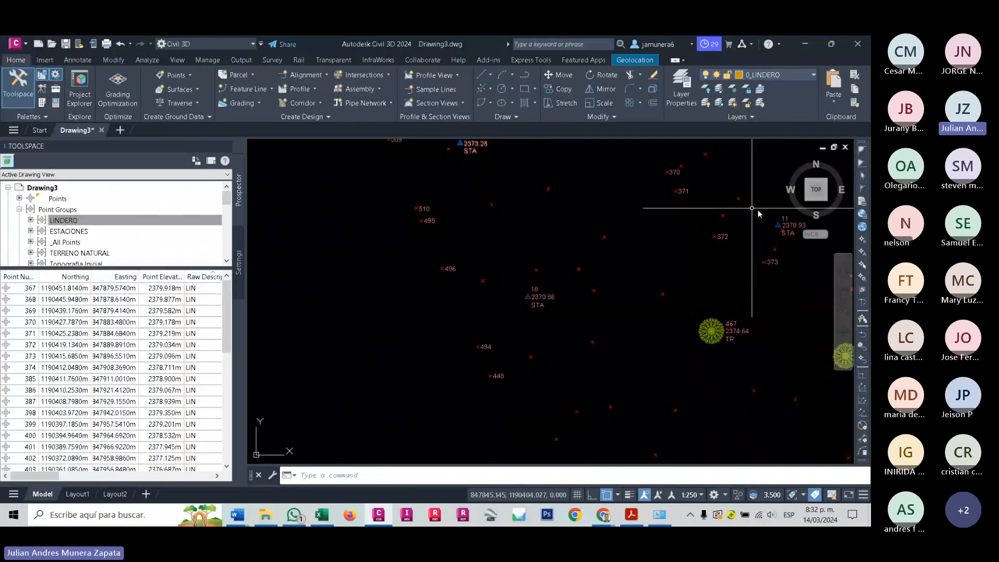
# Check the object snap settings and start a 3D polyline at the node of boundary point 450.
pyautogui.click(517, 119)
pyautogui.click(526, 145)
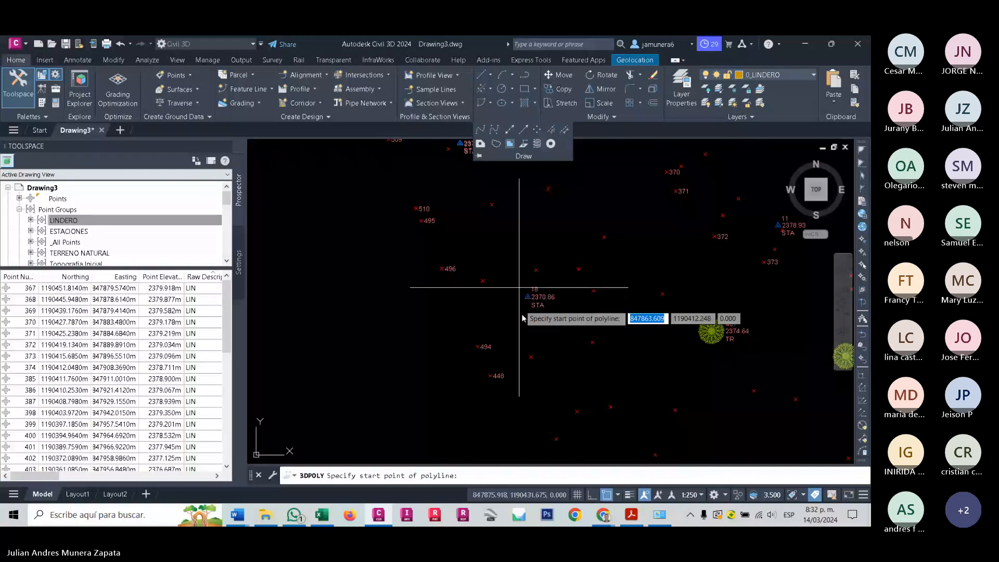
pyautogui.scroll(-2, 526, 323)
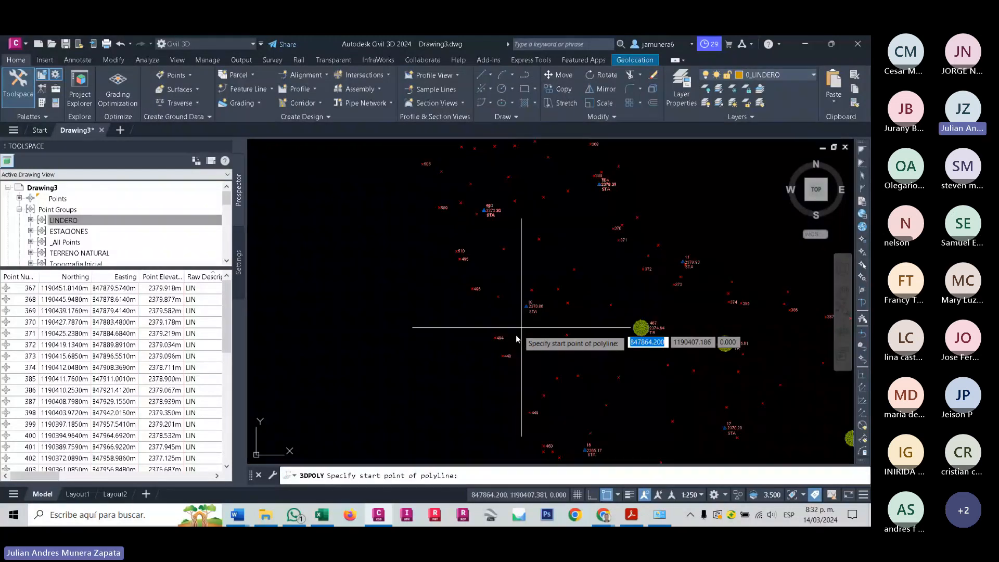
pyautogui.rightClick(609, 496)
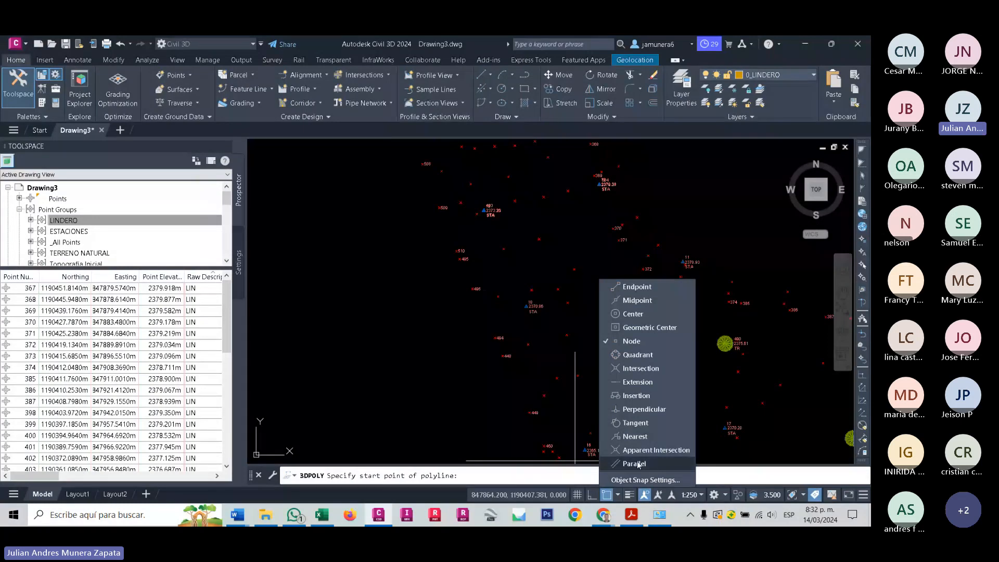
pyautogui.click(644, 328)
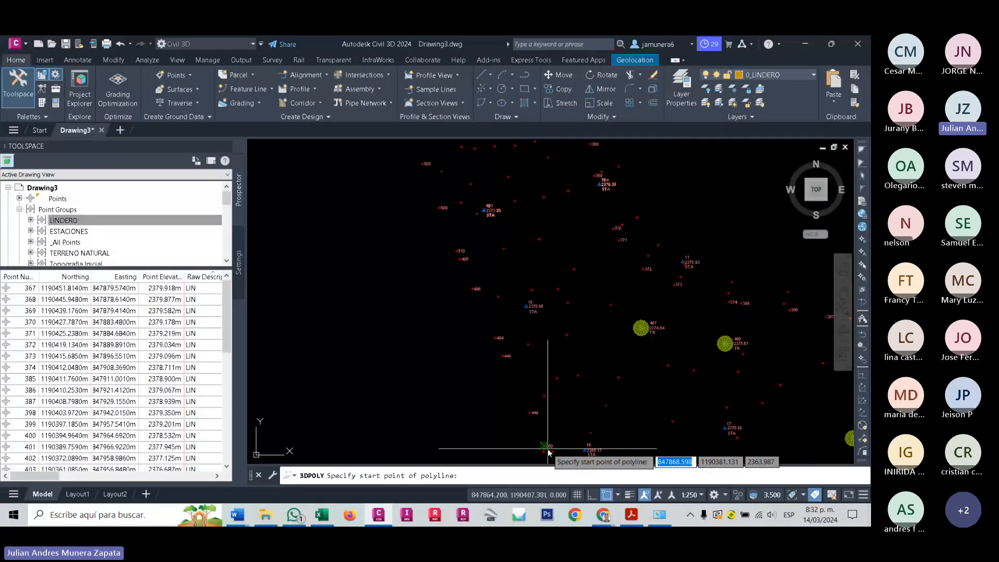
pyautogui.moveTo(548, 452); pyautogui.dragTo(558, 395, button='middle')
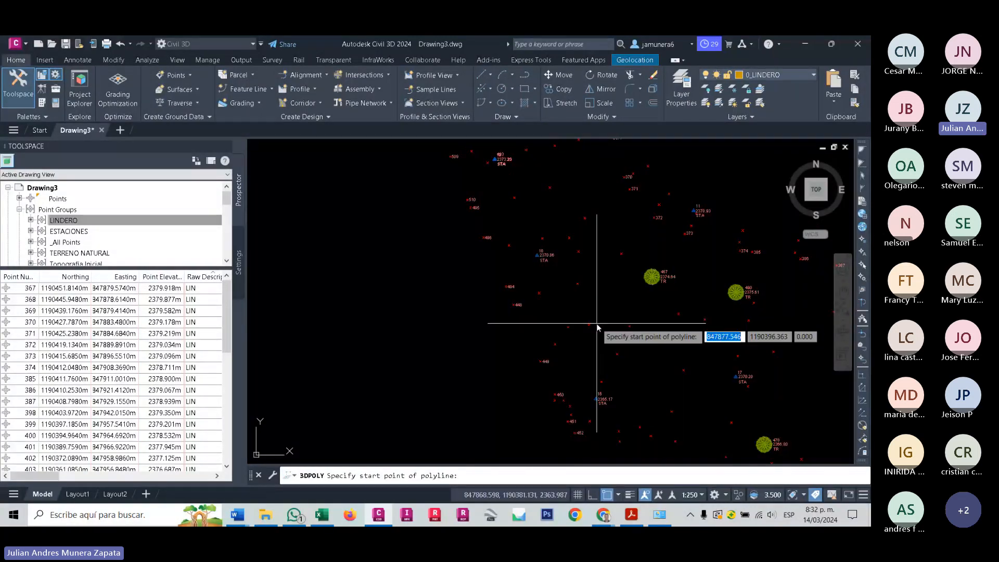
pyautogui.scroll(2, 635, 332)
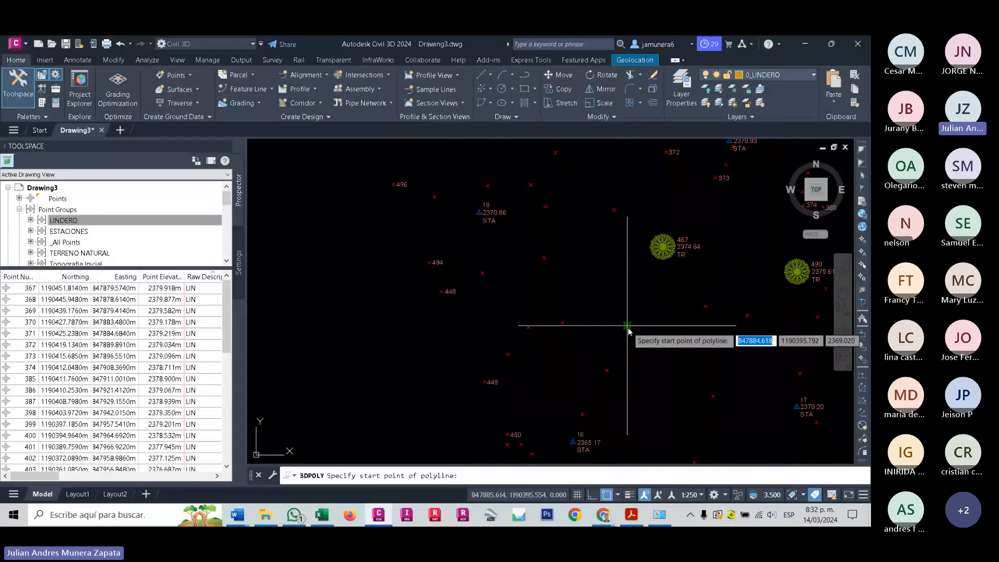
pyautogui.moveTo(552, 407); pyautogui.dragTo(576, 346, button='middle')
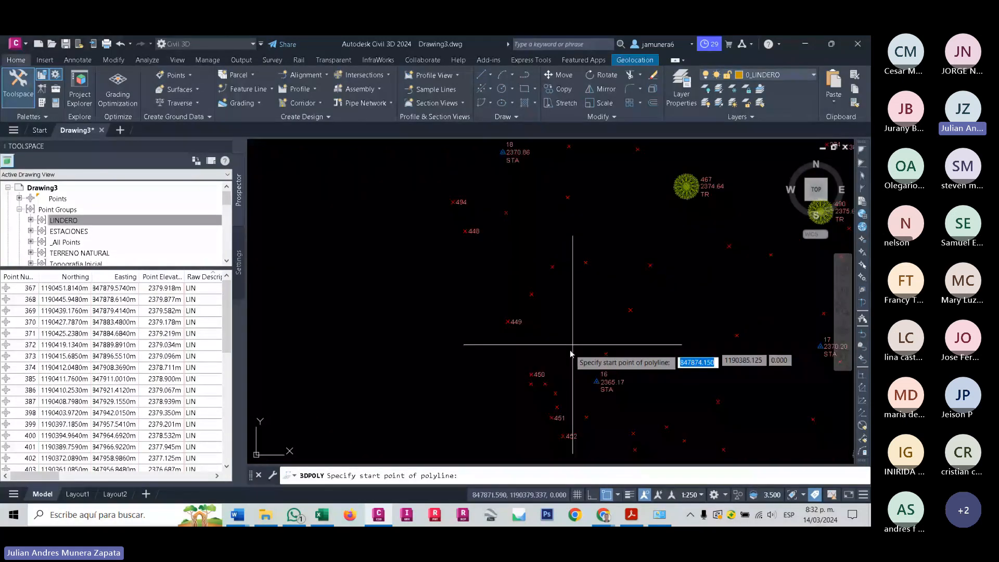
pyautogui.click(540, 375)
# Trace the 3D polyline through boundary points 508, 506, 507, 505 and 367 to the unlabelled node just east, and end it.
pyautogui.moveTo(422, 156); pyautogui.dragTo(469, 279, button='middle')
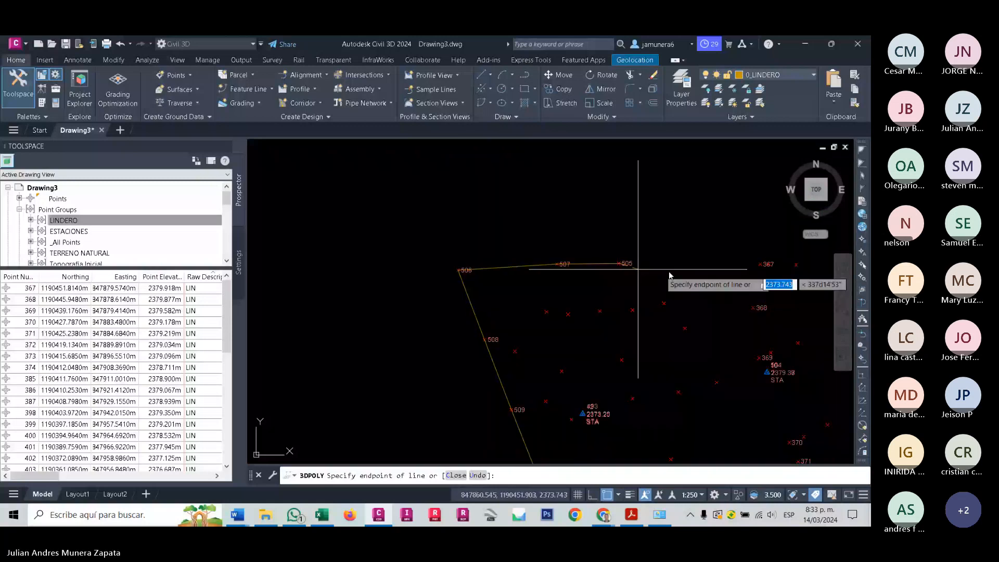
pyautogui.moveTo(760, 265); pyautogui.dragTo(510, 289, button='middle')
pyautogui.click(510, 289)
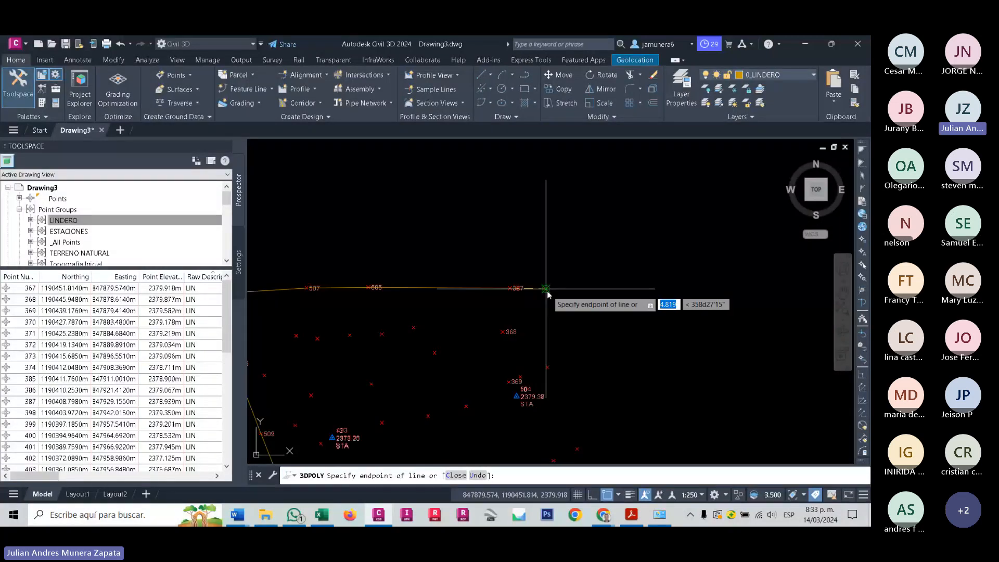
pyautogui.click(547, 290)
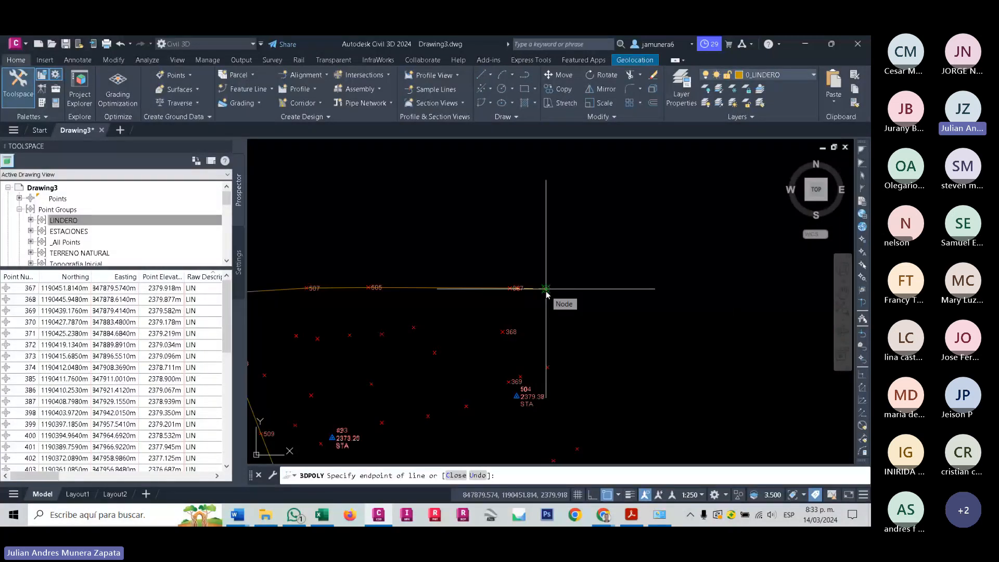
pyautogui.moveTo(587, 335); pyautogui.dragTo(643, 316, button='middle')
pyautogui.press('Escape')
# Delete the 3D polyline traced along the boundary points.
pyautogui.click(543, 293)
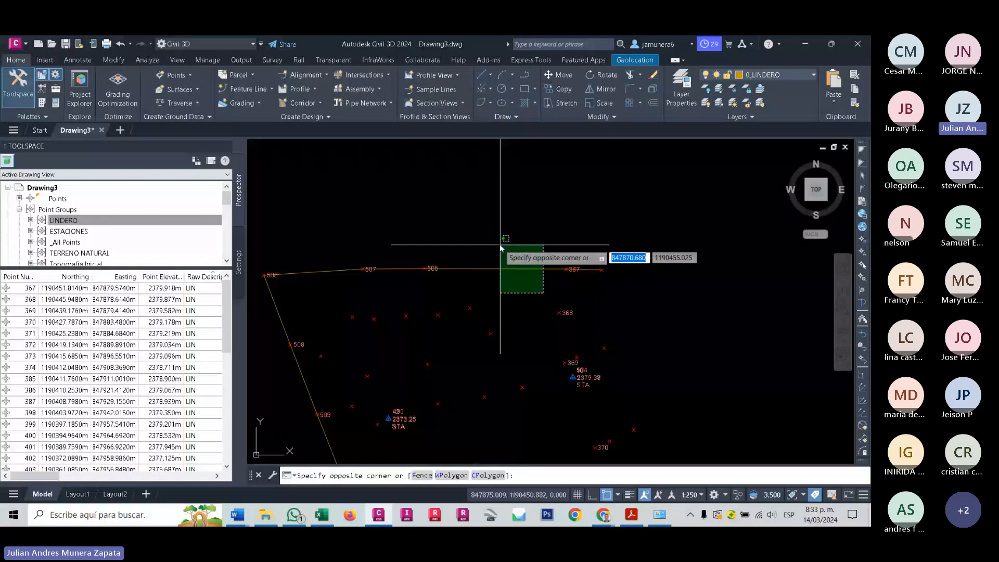
pyautogui.click(501, 248)
pyautogui.press('Delete')
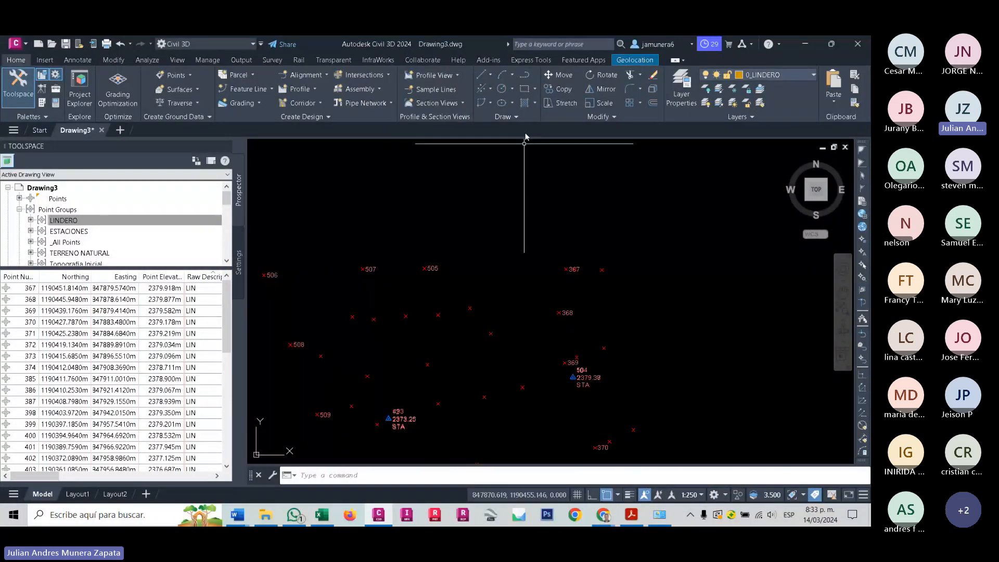
# Narrow the Toolspace and split model space into three viewports, one tall viewport beside two stacked ones.
pyautogui.moveTo(538, 145); pyautogui.dragTo(516, 139, button='middle')
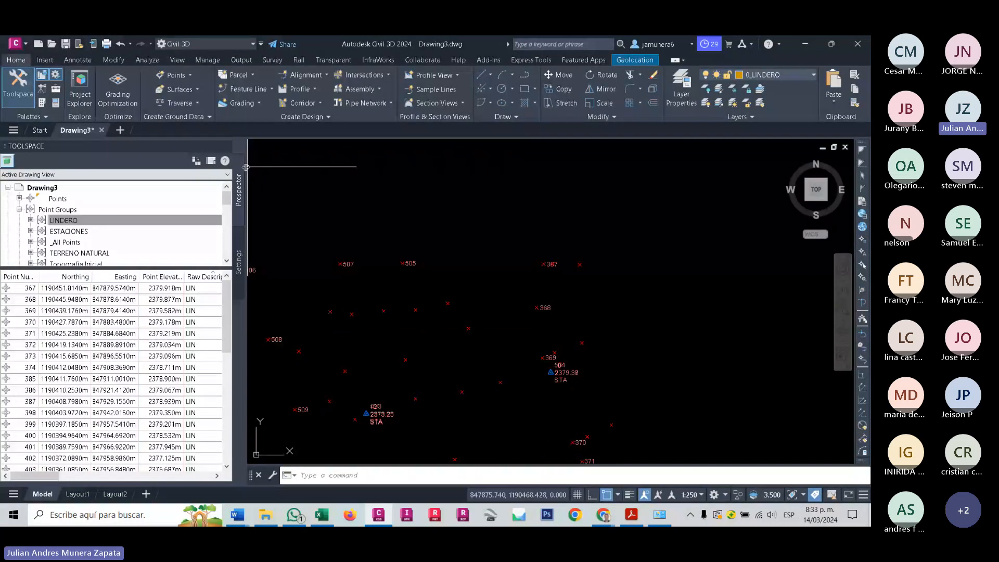
pyautogui.moveTo(247, 166); pyautogui.dragTo(224, 166)
pyautogui.scroll(-5, 314, 224)
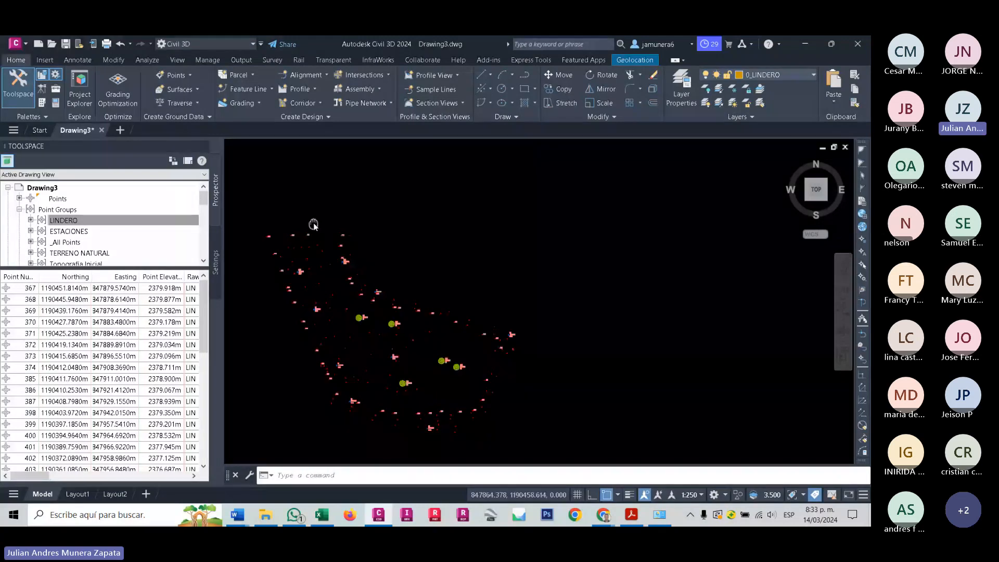
pyautogui.click(178, 60)
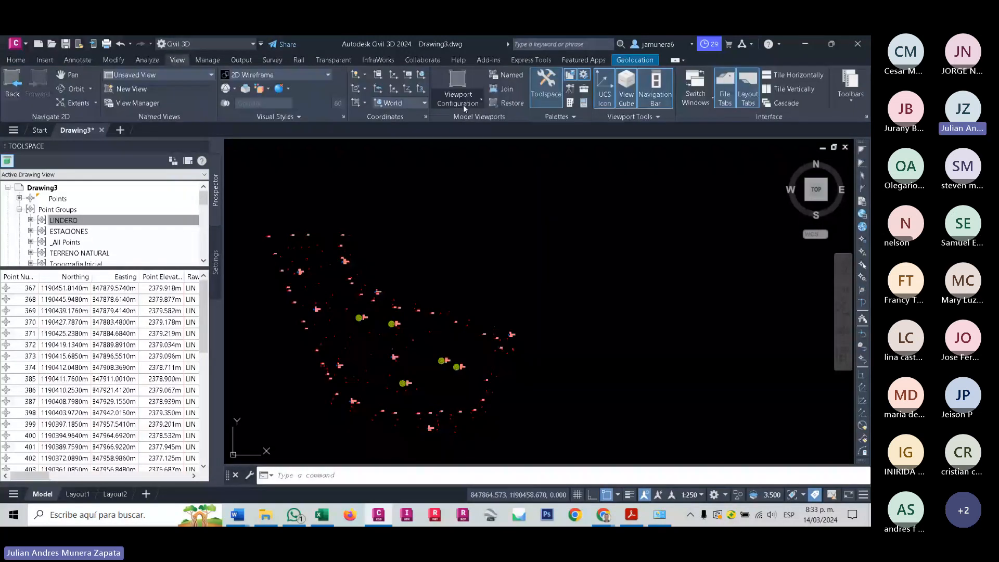
pyautogui.click(458, 97)
pyautogui.click(471, 299)
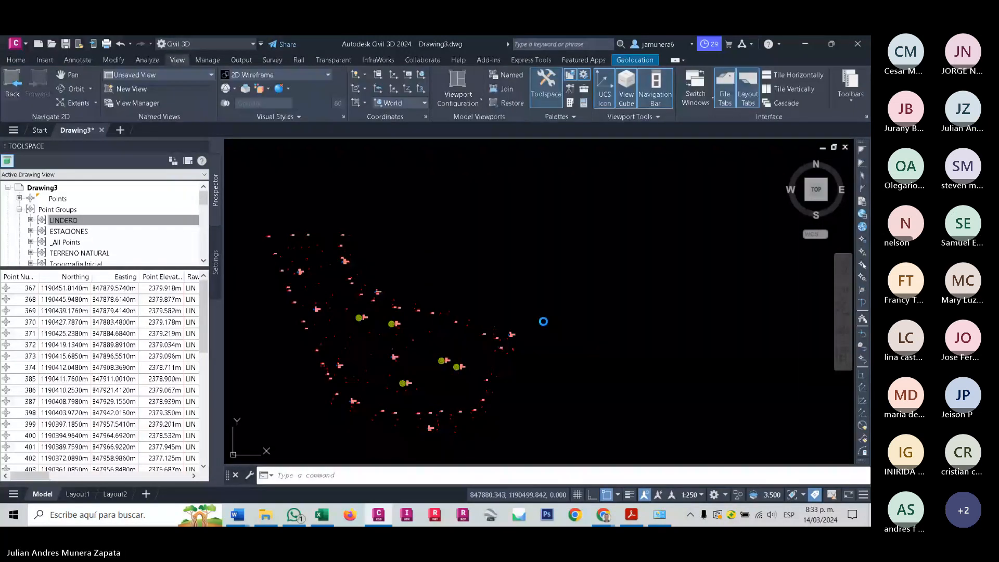
# Show the survey isometrically in the upper small viewport and from the front in the lower one, keeping the tall plan viewport active.
pyautogui.click(727, 245)
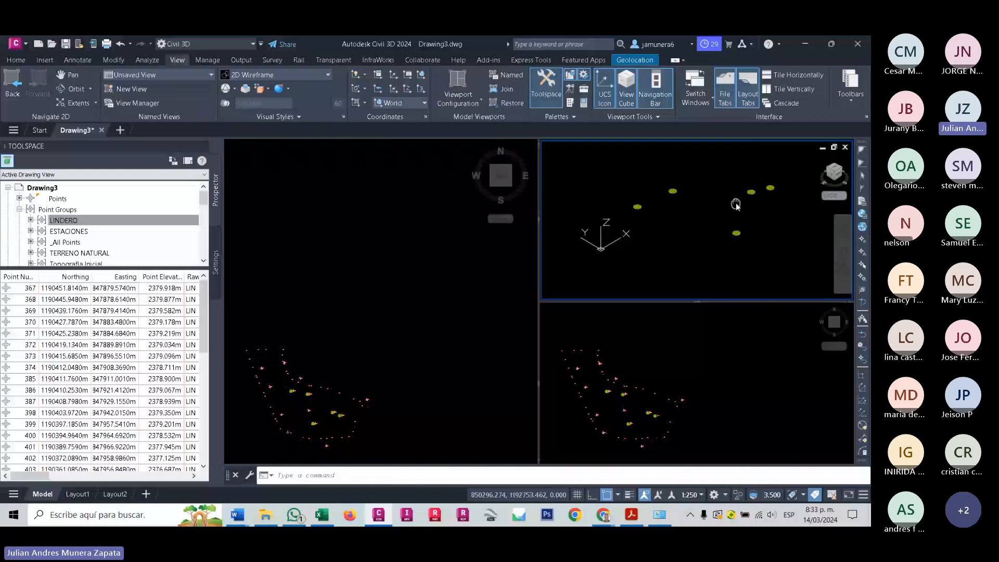
pyautogui.moveTo(736, 204); pyautogui.dragTo(728, 208, button='middle')
pyautogui.click(834, 336)
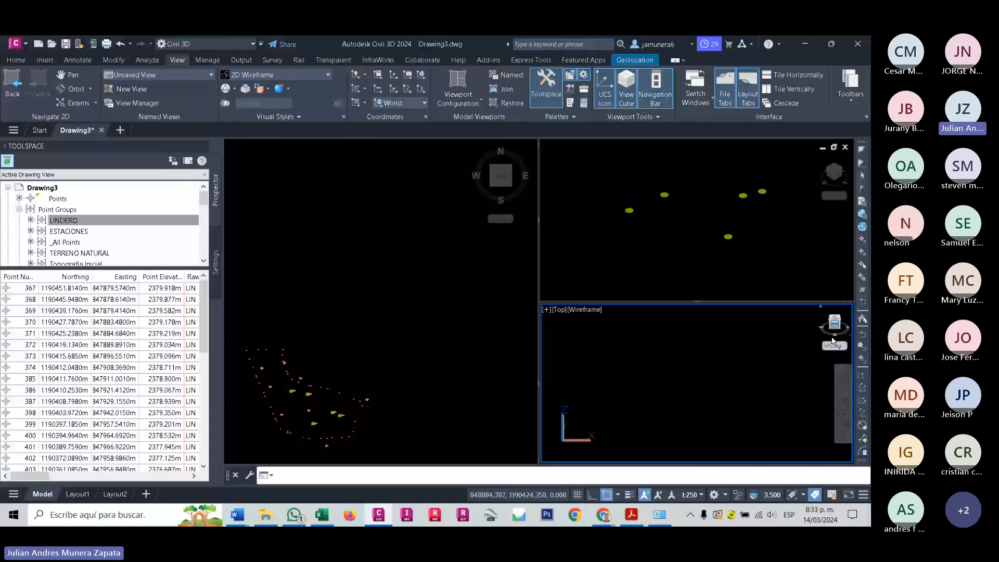
pyautogui.click(833, 339)
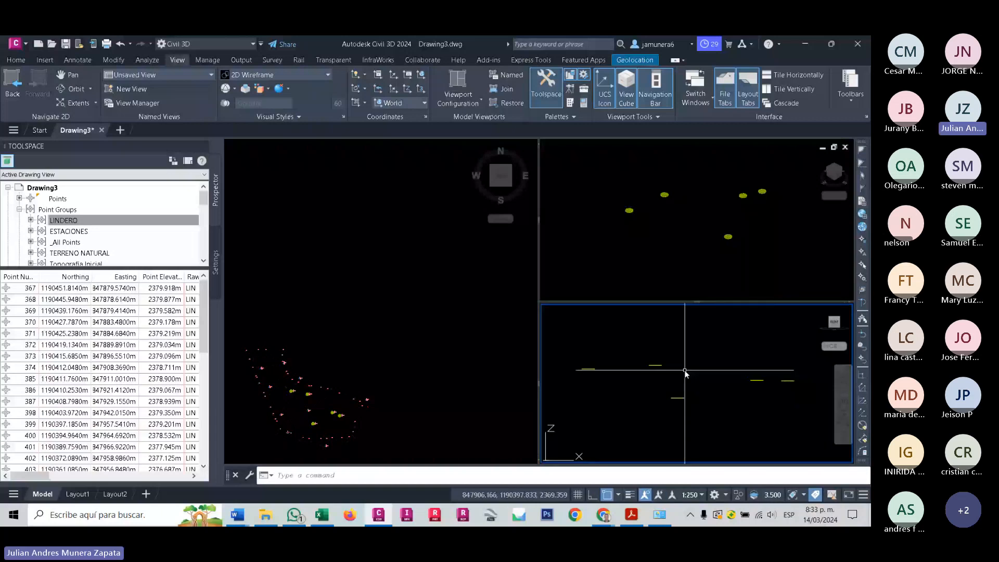
pyautogui.click(301, 306)
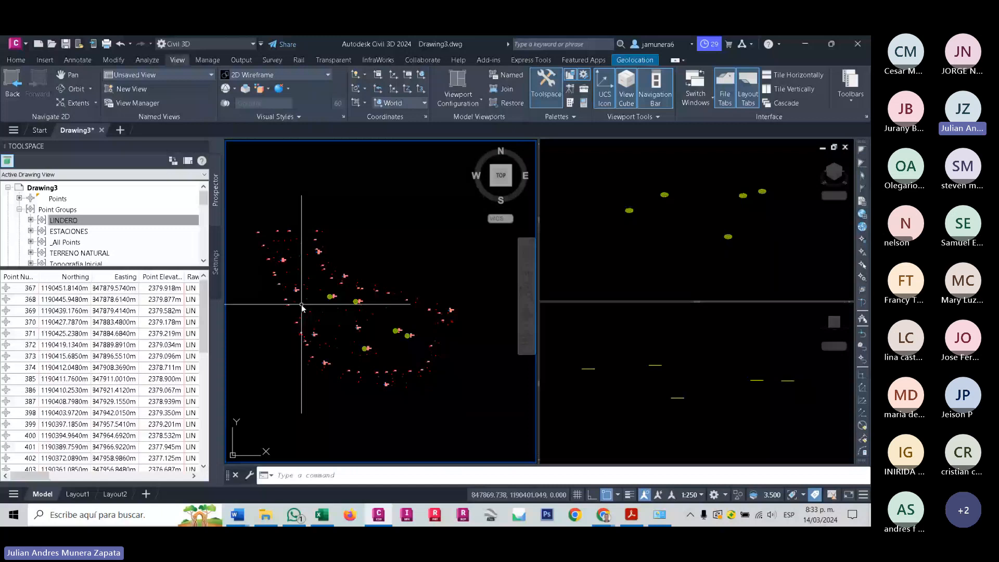
# Start a 2D polyline at the node of the northwesternmost boundary point, point 506, in the plan viewport.
pyautogui.click(16, 60)
pyautogui.click(524, 75)
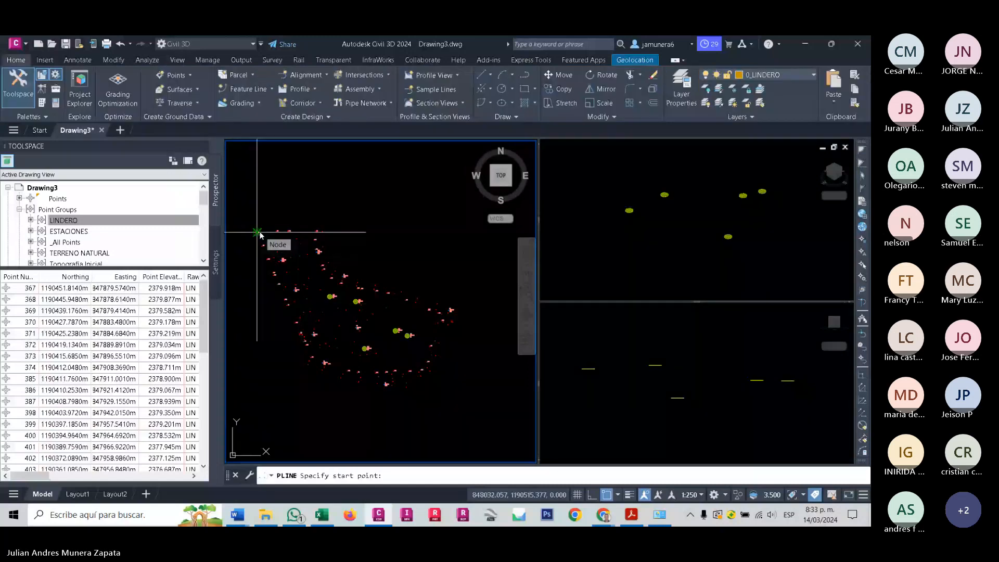
pyautogui.click(258, 232)
pyautogui.scroll(-3, 454, 257)
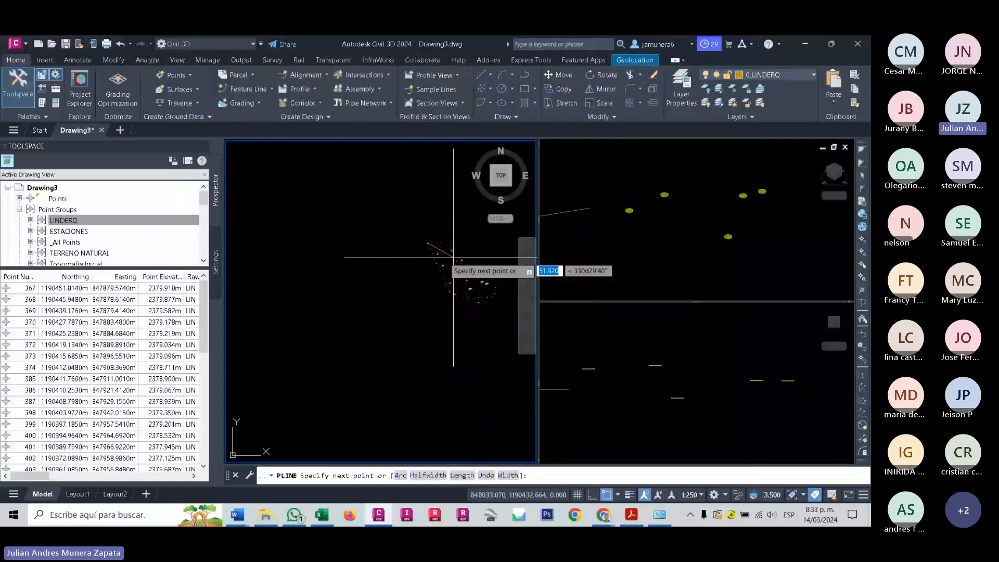
# Check the started 2D polyline in the isometric and front viewports, and return to its northwest start point in the plan viewport.
pyautogui.click(634, 248)
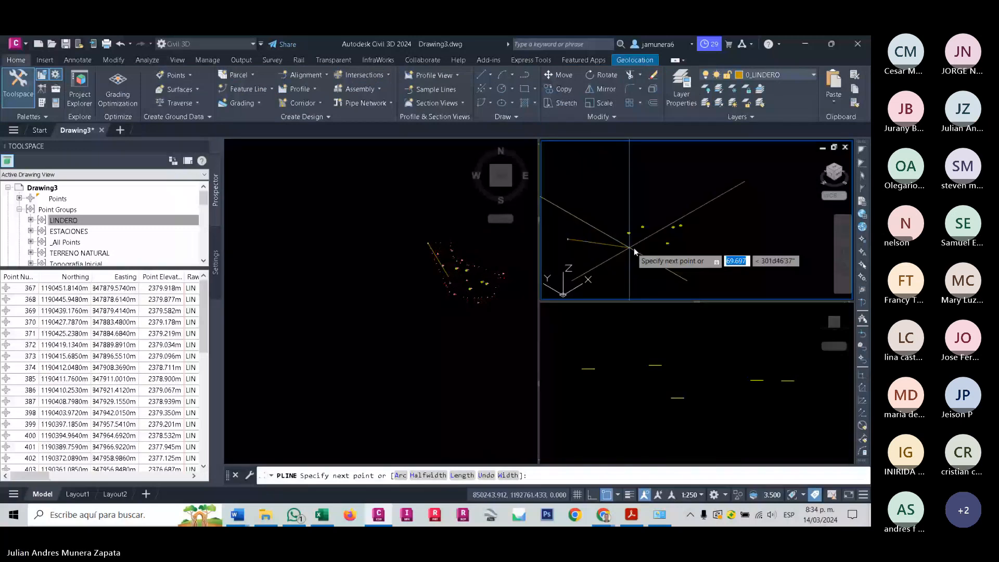
pyautogui.scroll(2, 560, 259)
pyautogui.click(715, 373)
pyautogui.scroll(-4, 716, 374)
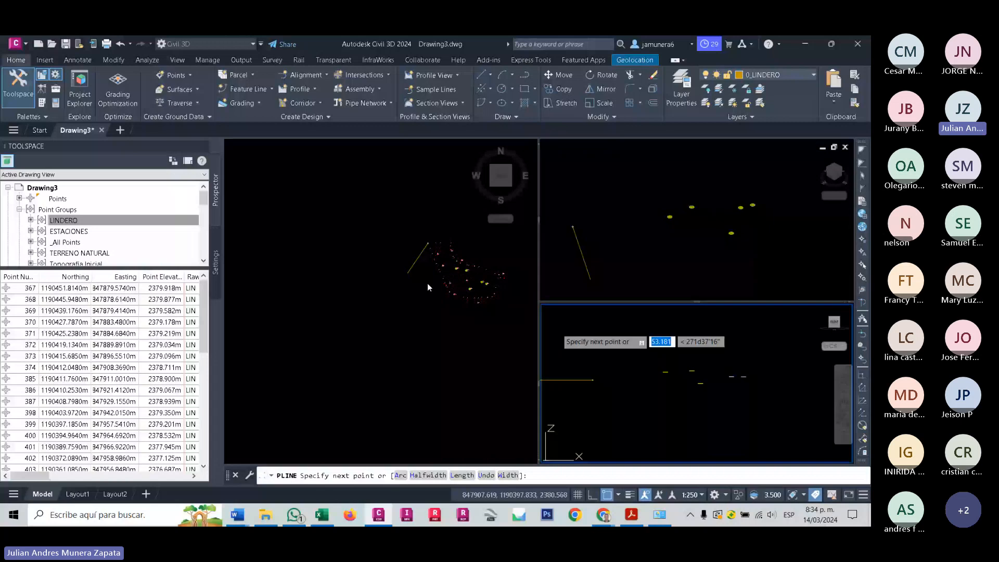
pyautogui.click(427, 283)
pyautogui.scroll(4, 427, 254)
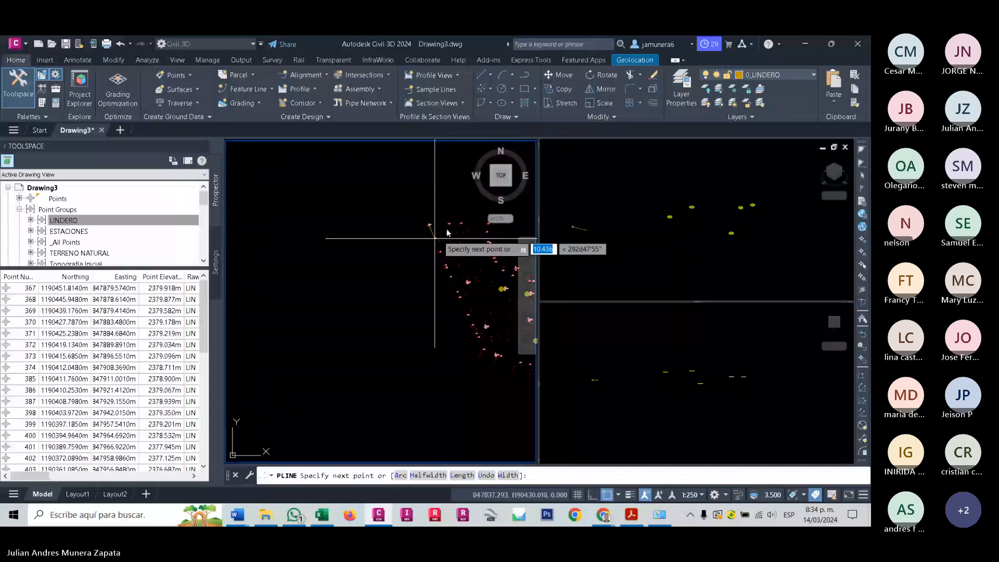
pyautogui.scroll(4, 519, 227)
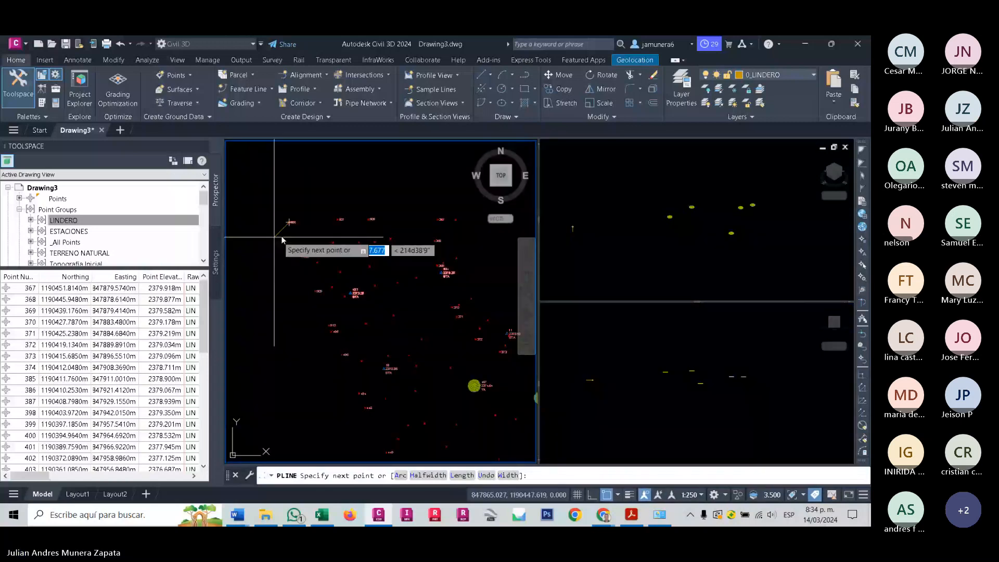
# Continue the 2D polyline along the northern boundary points to point 367 and down through points 368 and 369 to 371.
pyautogui.click(338, 220)
pyautogui.click(369, 219)
pyautogui.moveTo(488, 279); pyautogui.dragTo(430, 274, button='middle')
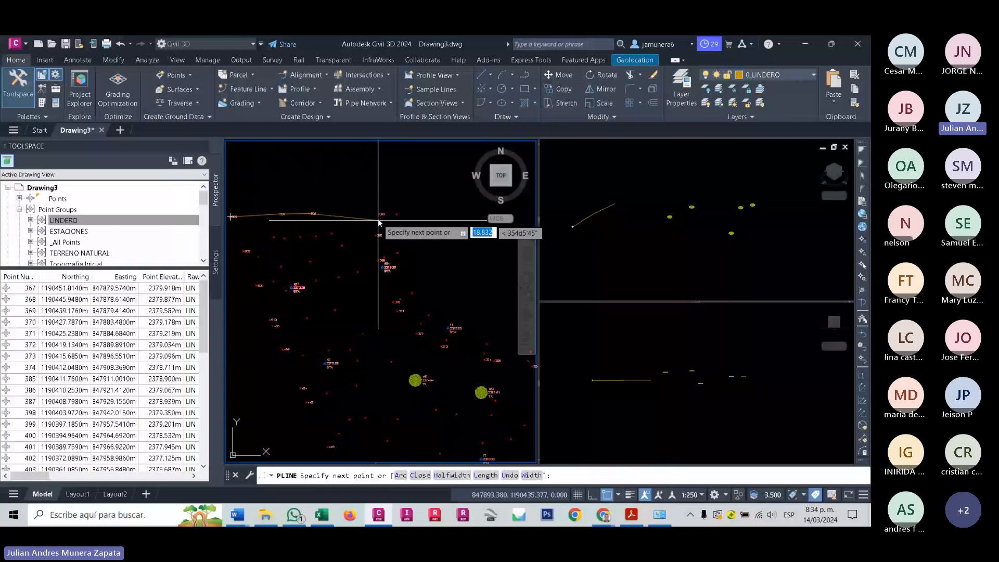
pyautogui.click(382, 214)
pyautogui.click(379, 235)
pyautogui.click(381, 260)
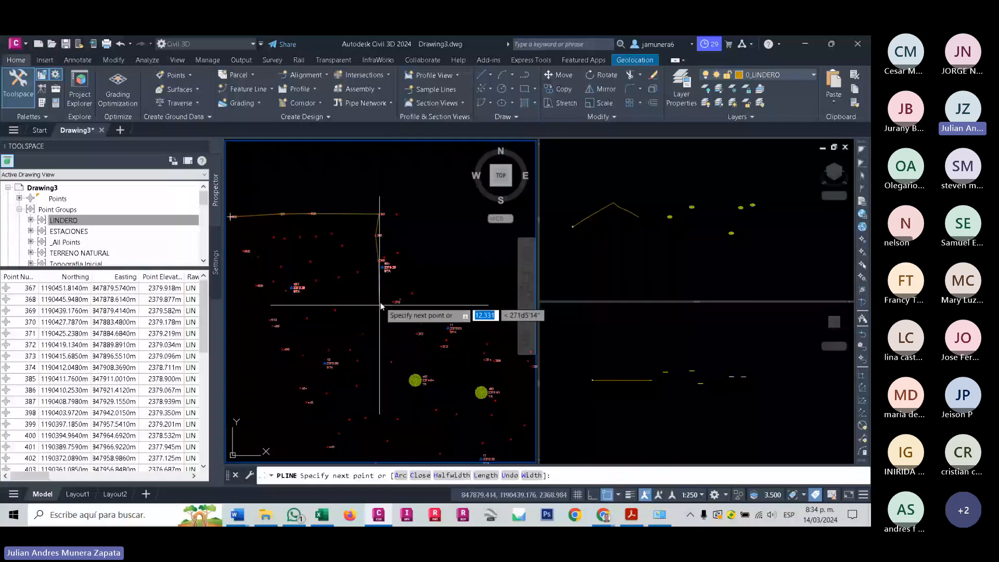
pyautogui.click(399, 311)
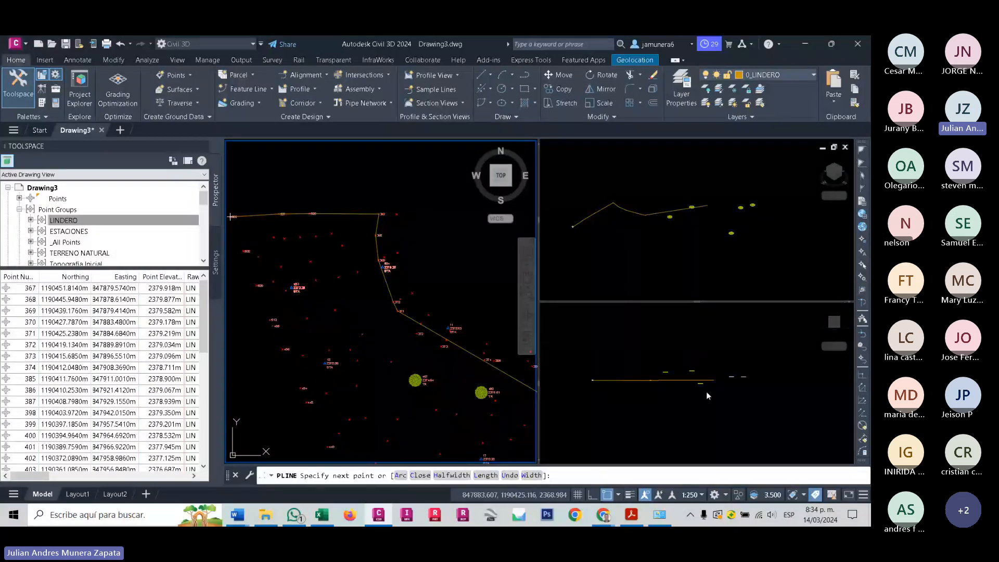
# Extend the 2D polyline along the northeastern boundary from point 372 through points 373 and 374 to point 400.
pyautogui.click(420, 339)
pyautogui.click(441, 348)
pyautogui.click(482, 362)
pyautogui.moveTo(481, 377); pyautogui.dragTo(420, 355, button='middle')
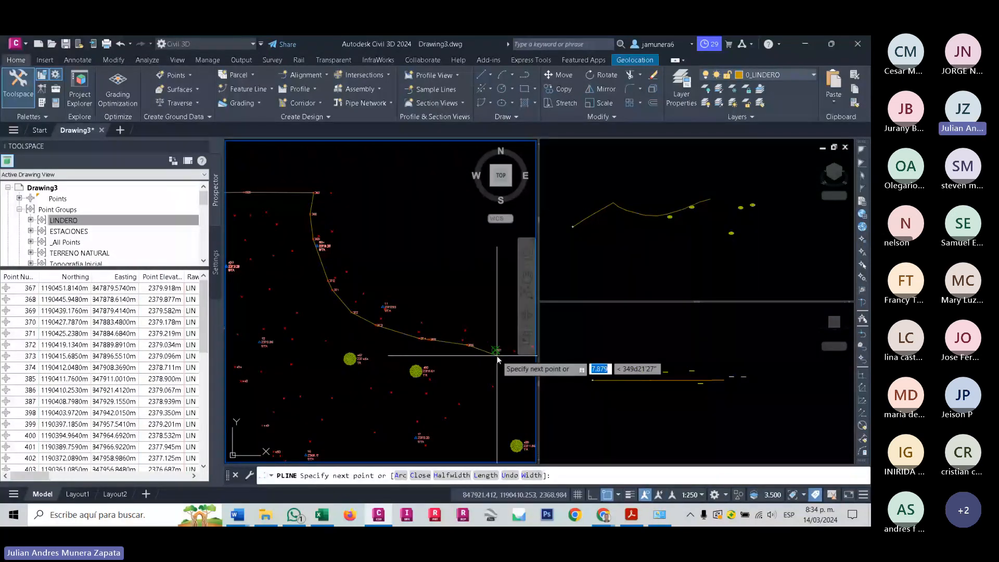
pyautogui.moveTo(436, 342); pyautogui.dragTo(284, 303, button='middle')
pyautogui.click(387, 331)
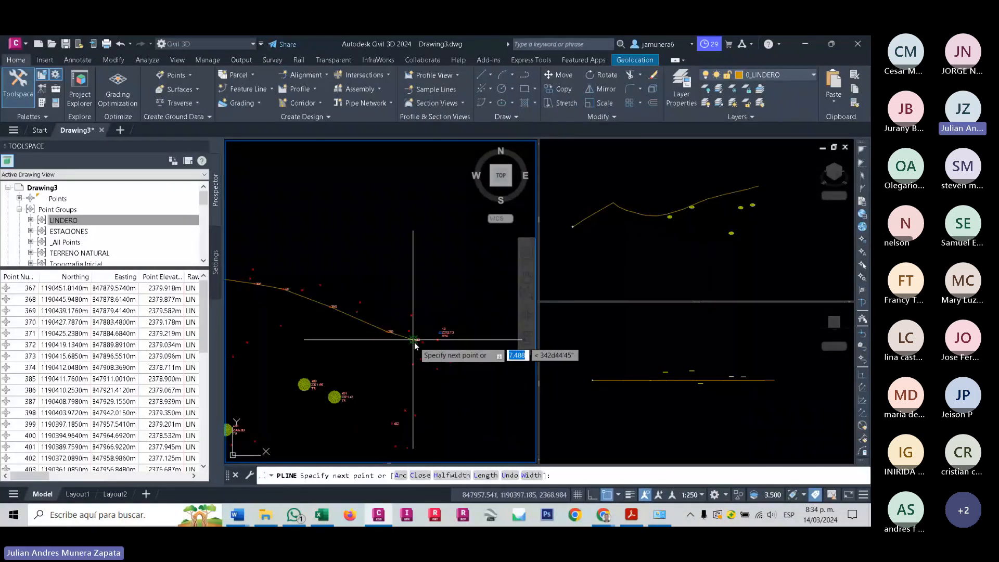
pyautogui.click(414, 340)
# Extend the 2D polyline down the eastern boundary through points 401, 402 and 403 to the southeast corner point.
pyautogui.scroll(-2, 408, 370)
pyautogui.scroll(4, 409, 368)
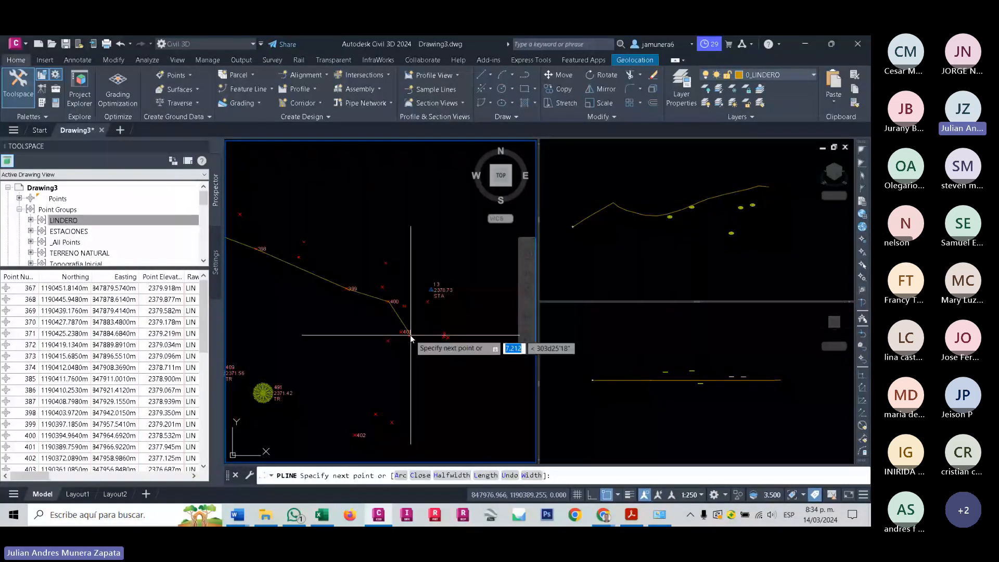
pyautogui.click(402, 332)
pyautogui.click(355, 435)
pyautogui.scroll(-2, 356, 435)
pyautogui.moveTo(355, 435); pyautogui.dragTo(385, 334, button='middle')
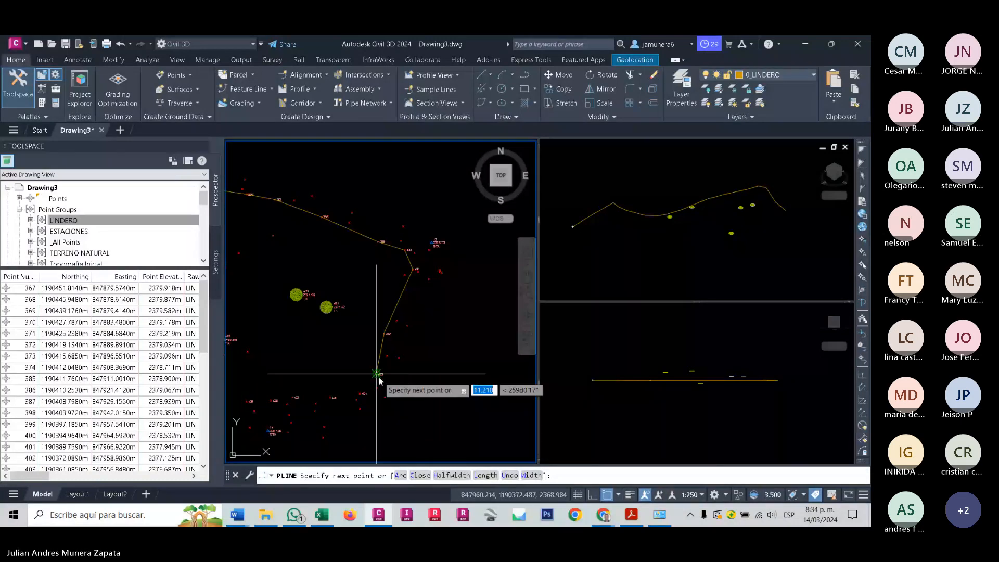
pyautogui.click(379, 382)
pyautogui.click(362, 396)
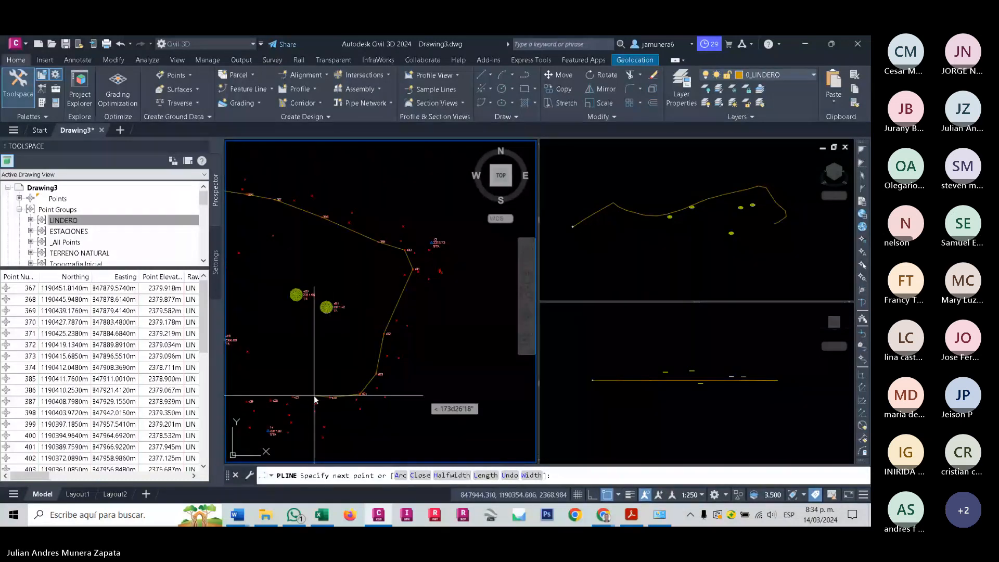
# Trace the 2D polyline westward along the southern boundary points up to point 422.
pyautogui.moveTo(314, 400); pyautogui.dragTo(396, 382, button='middle')
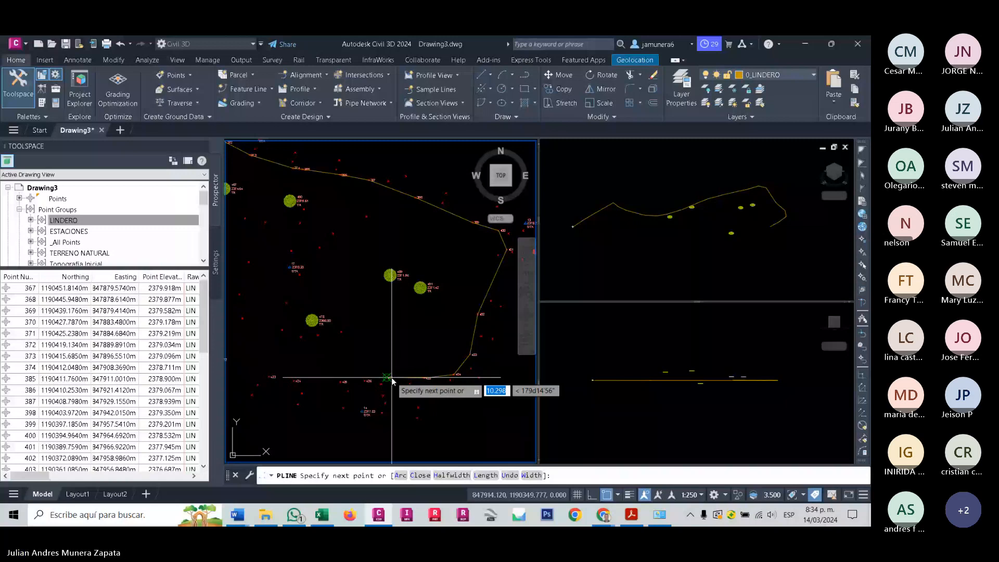
pyautogui.click(391, 378)
pyautogui.click(365, 381)
pyautogui.click(341, 382)
pyautogui.click(296, 381)
pyautogui.moveTo(277, 377); pyautogui.dragTo(373, 374, button='middle')
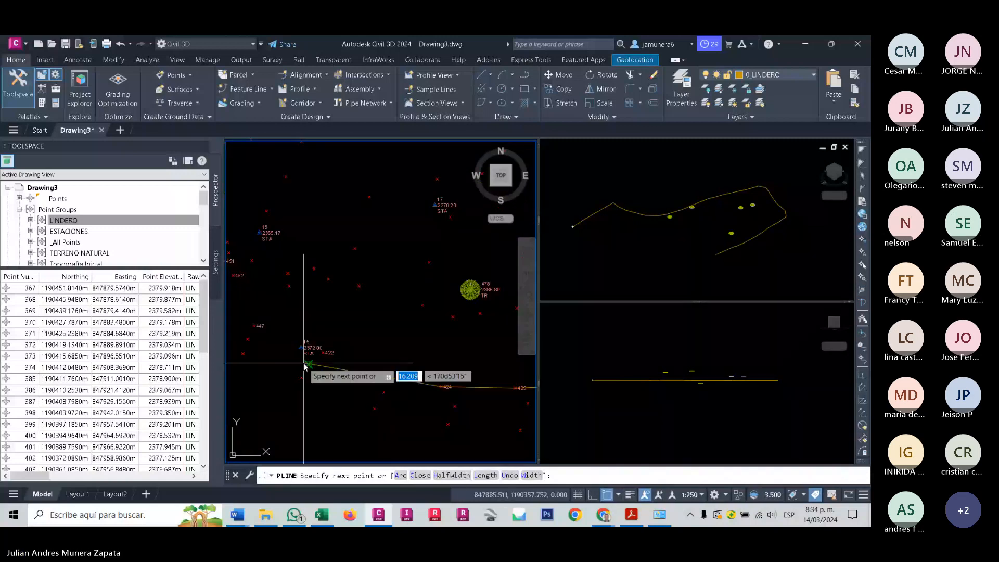
pyautogui.scroll(5, 326, 356)
pyautogui.click(328, 353)
# Extend the 2D polyline to point 447 and up the western boundary through points 451, 450 and 449 to point 448.
pyautogui.scroll(-2, 328, 352)
pyautogui.moveTo(321, 364); pyautogui.dragTo(470, 417, button='middle')
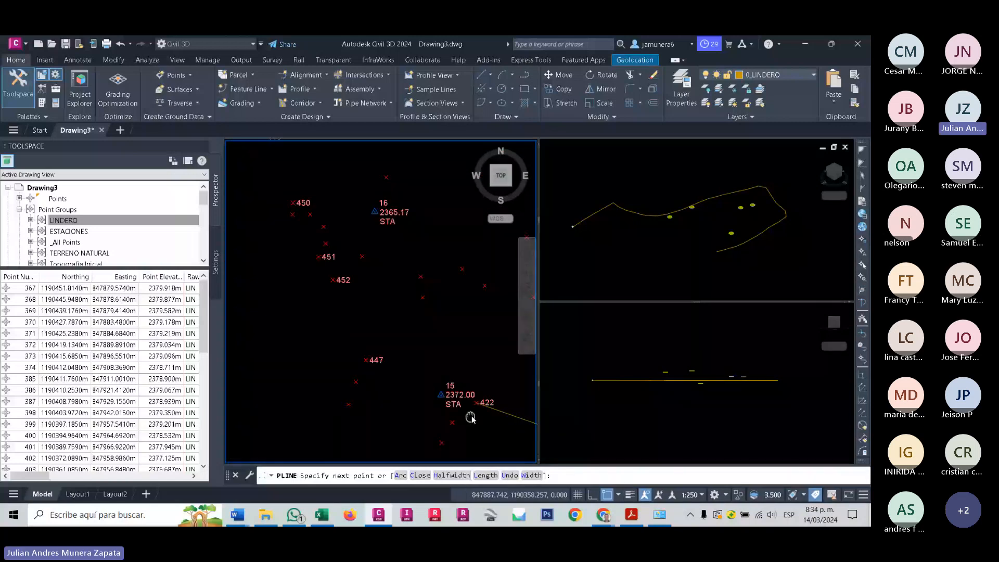
pyautogui.click(374, 369)
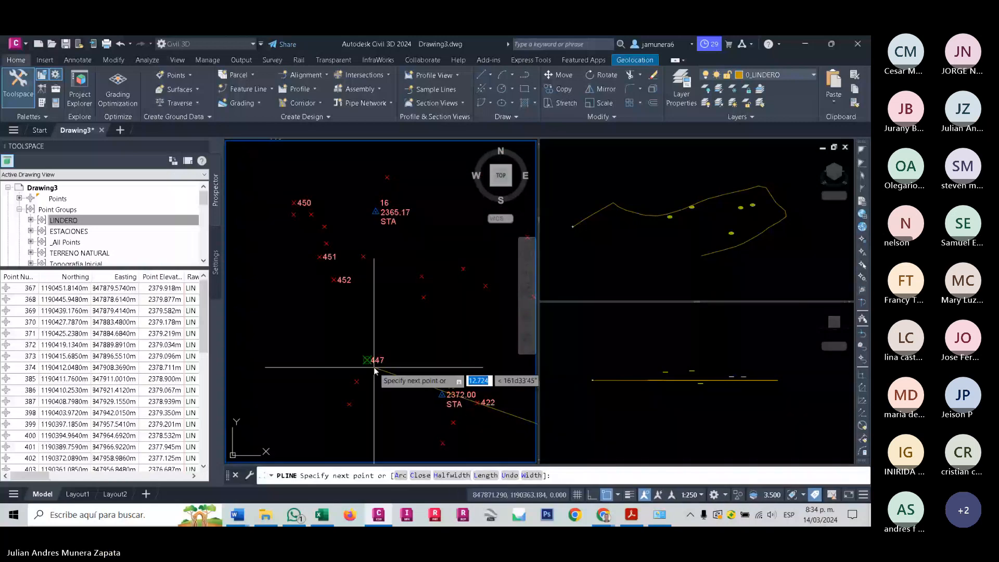
pyautogui.moveTo(326, 258); pyautogui.dragTo(334, 337, button='middle')
pyautogui.click(334, 338)
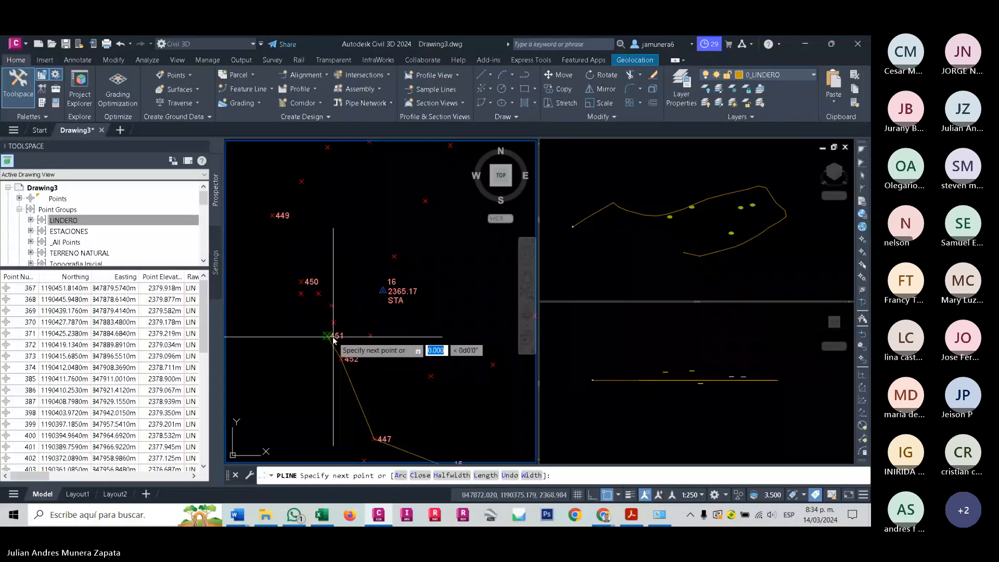
pyautogui.click(302, 283)
pyautogui.moveTo(277, 221); pyautogui.dragTo(293, 303, button='middle')
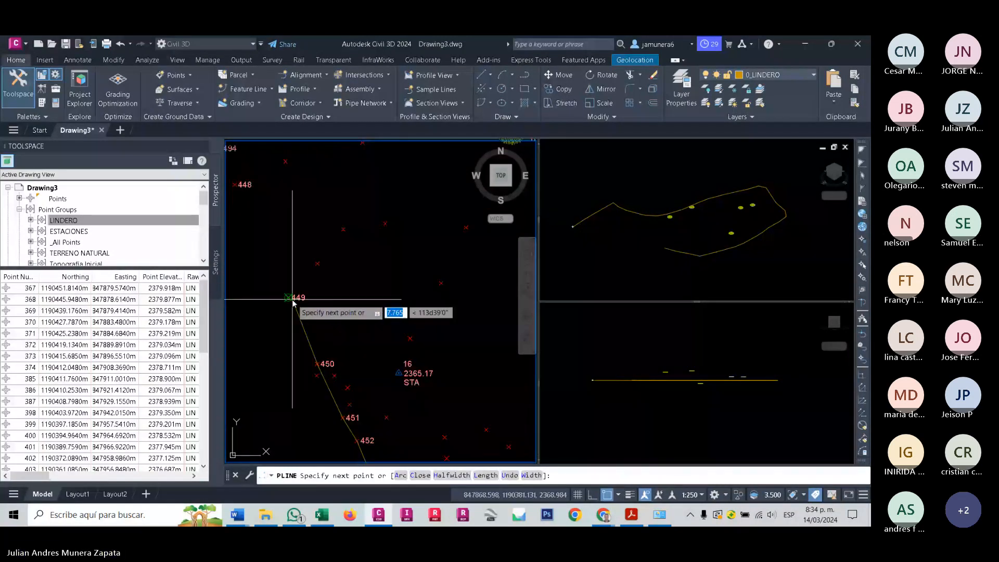
pyautogui.click(292, 299)
pyautogui.moveTo(237, 187); pyautogui.dragTo(309, 272, button='middle')
pyautogui.click(308, 269)
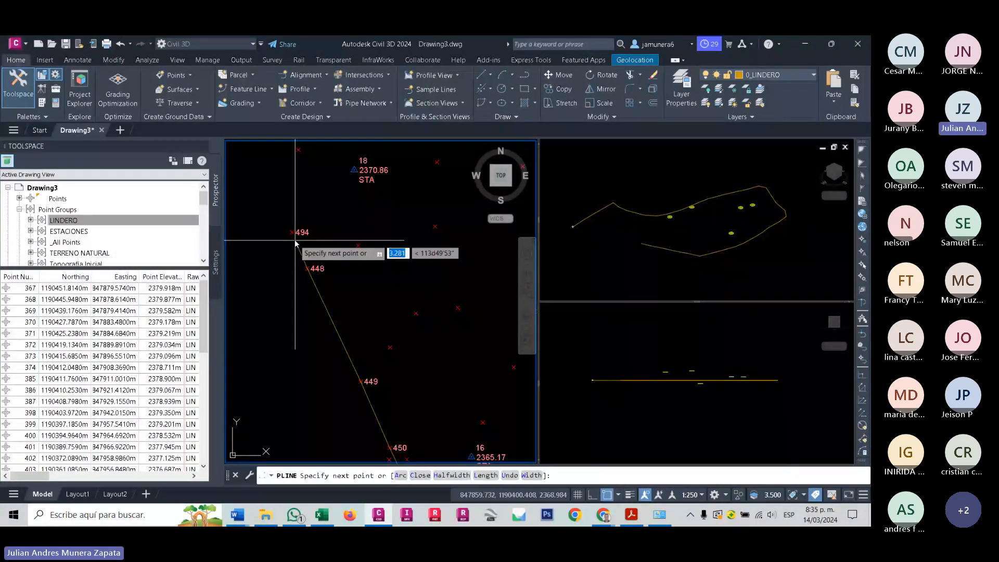
# Trace the 2D polyline through the remaining western boundary points up to point 508 and close it at its start.
pyautogui.scroll(-4, 295, 242)
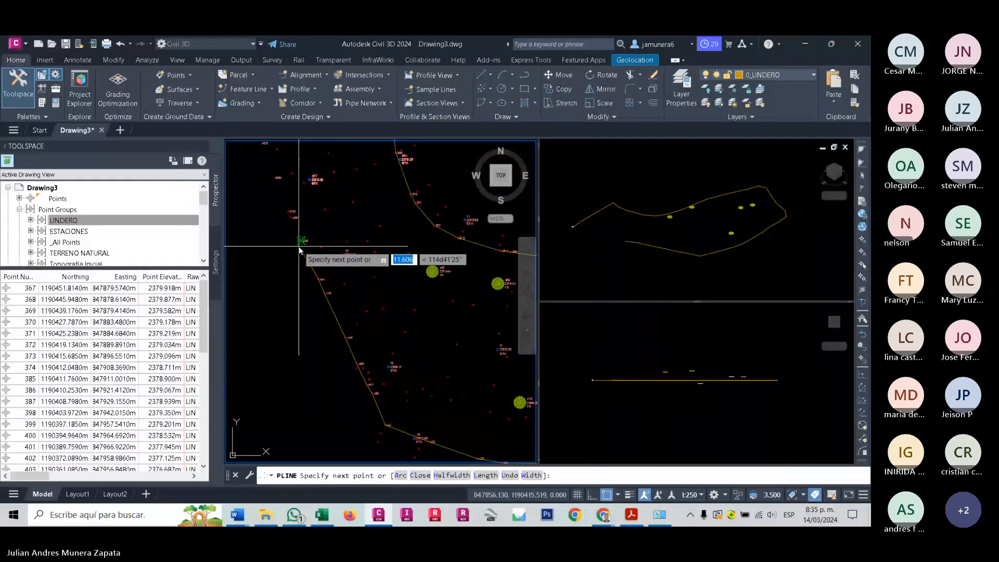
pyautogui.click(300, 244)
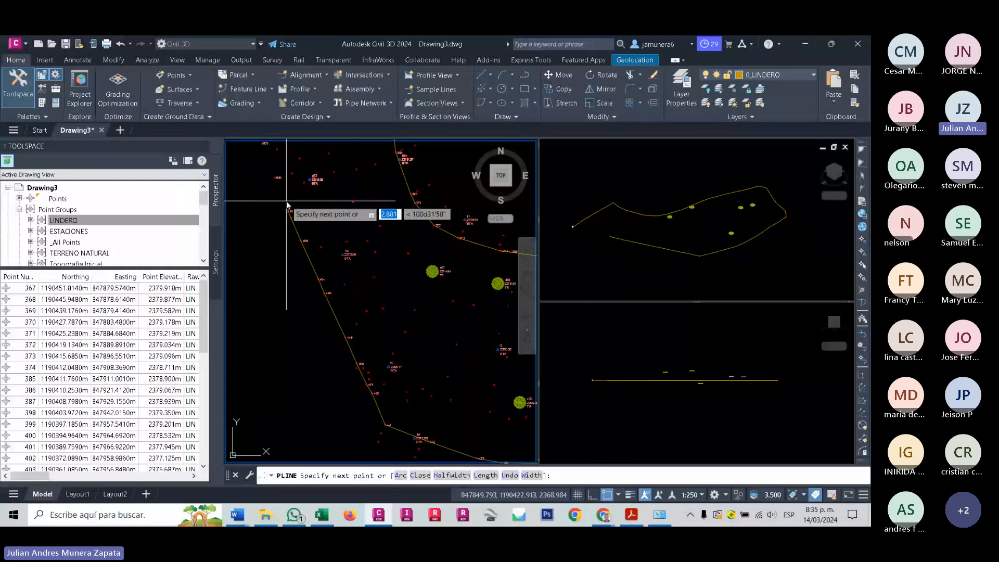
pyautogui.click(275, 178)
pyautogui.moveTo(267, 154); pyautogui.dragTo(278, 214, button='middle')
pyautogui.click(273, 204)
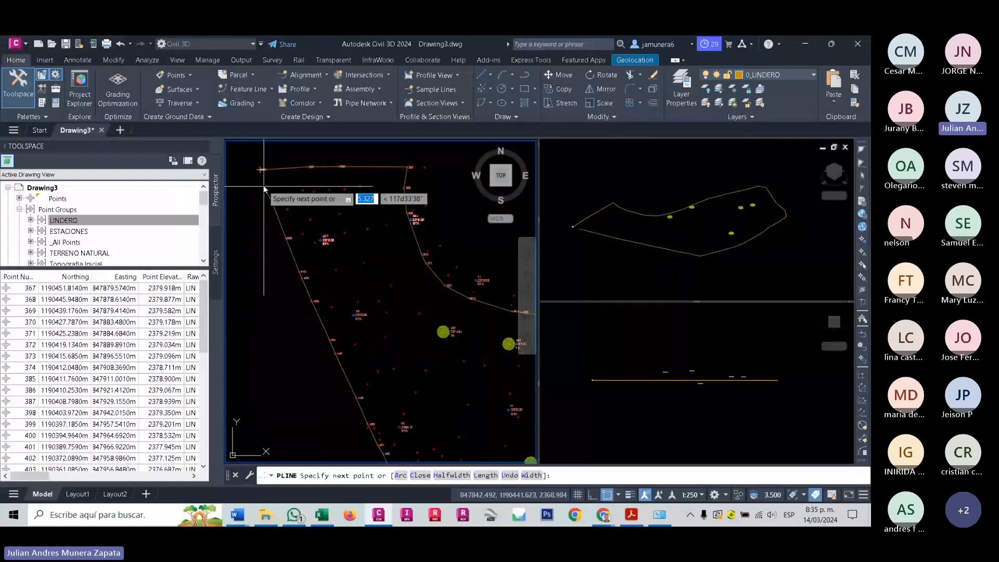
pyautogui.write('c')
pyautogui.press('Return')
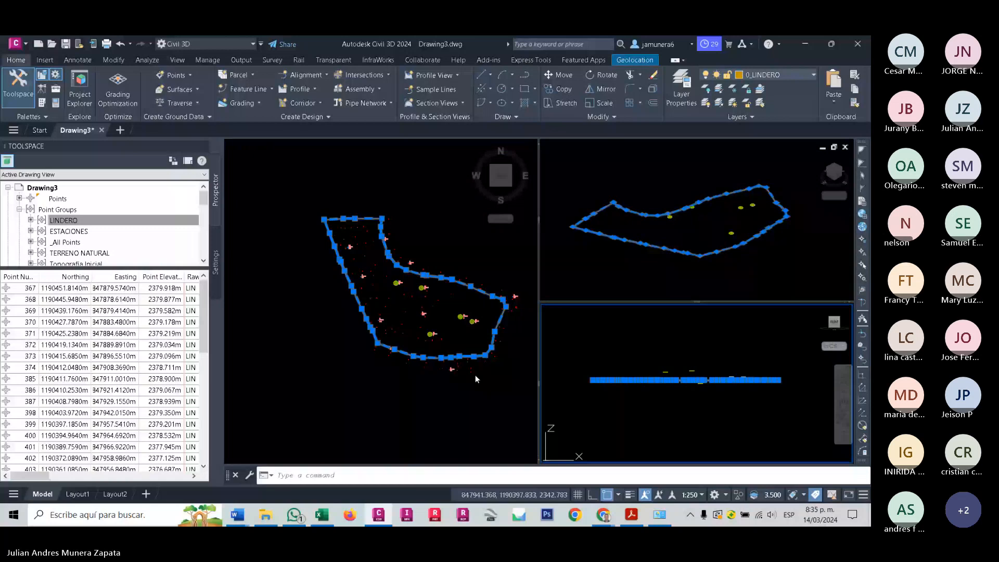
pyautogui.press('Escape')
# Start a 3D polyline at the node of the southwest corner point 447 in the plan viewport, checking that Node snap is enabled.
pyautogui.click(507, 117)
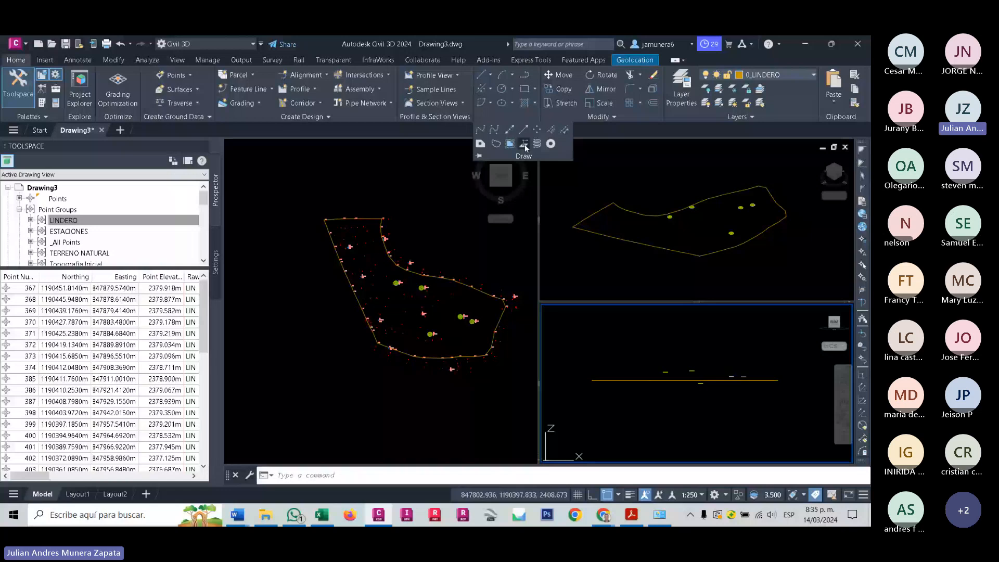
pyautogui.click(524, 145)
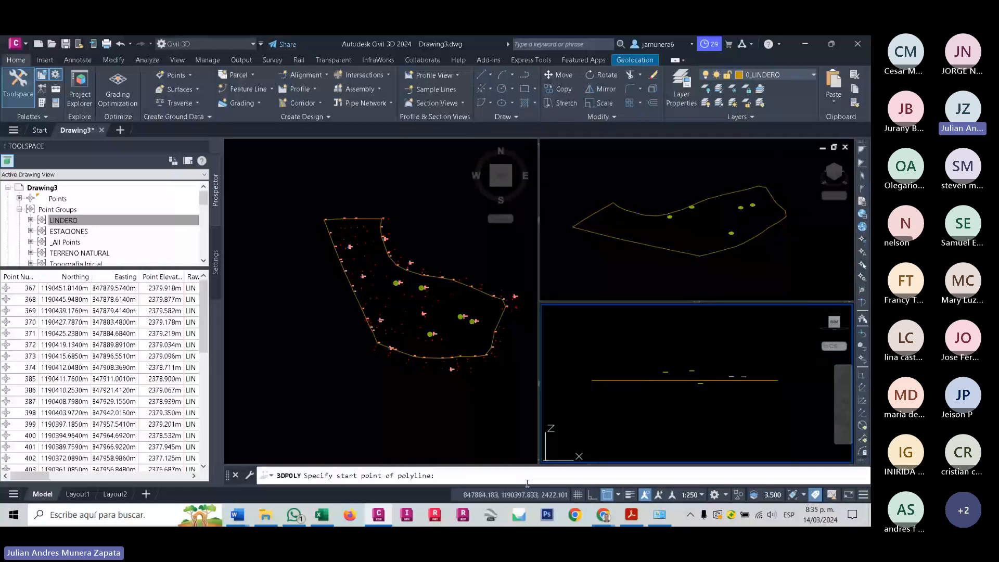
pyautogui.click(619, 495)
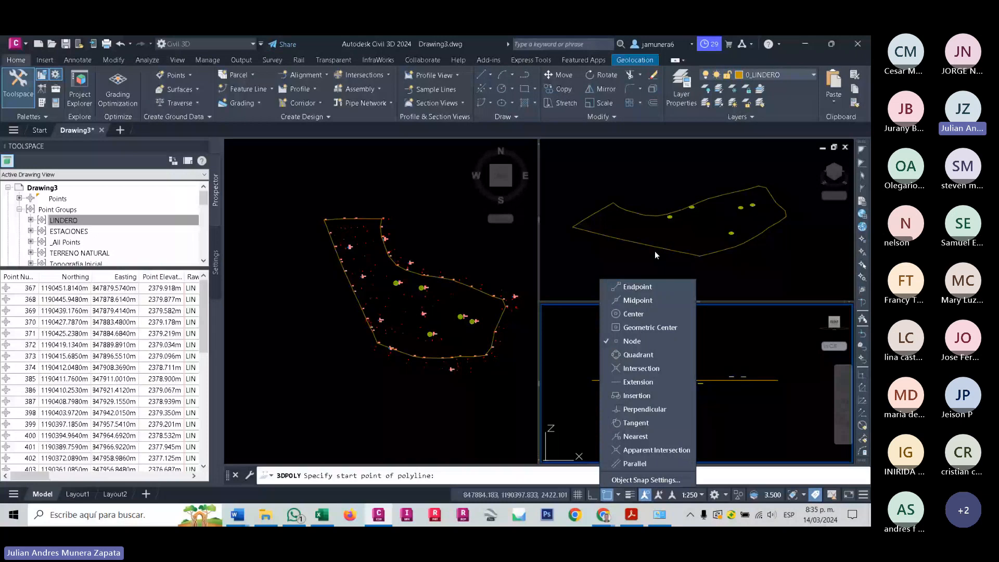
pyautogui.click(597, 385)
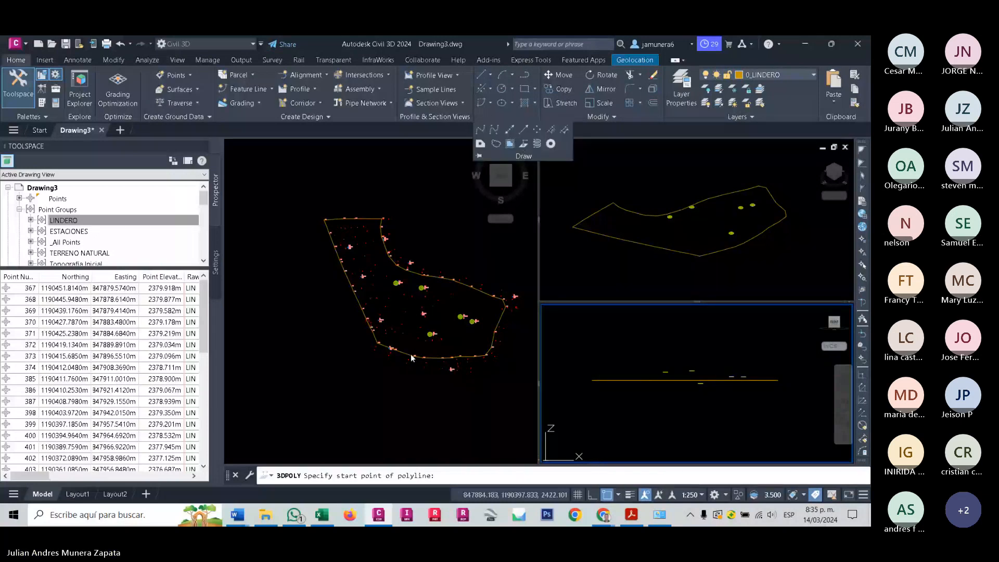
pyautogui.click(373, 345)
pyautogui.scroll(5, 374, 345)
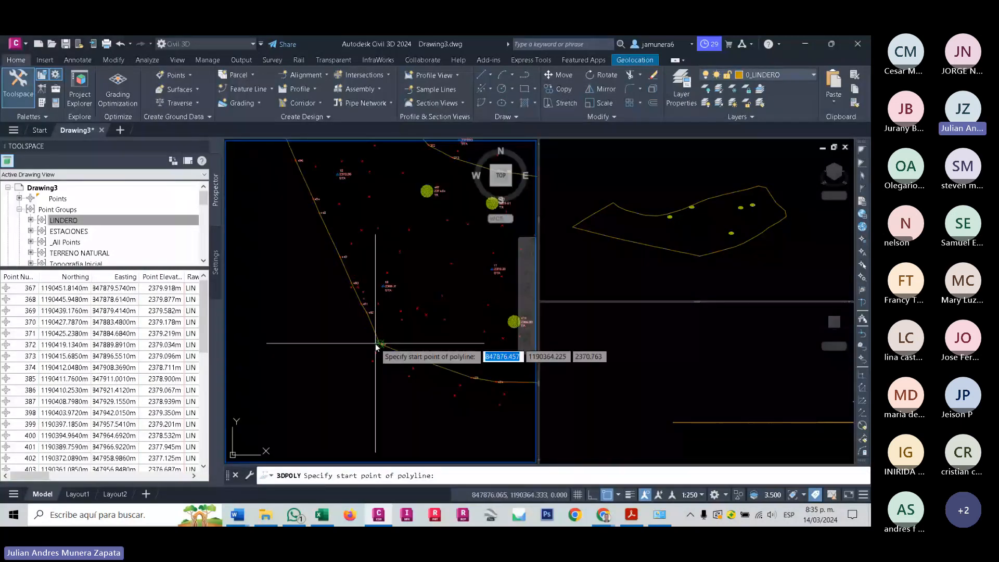
pyautogui.click(379, 347)
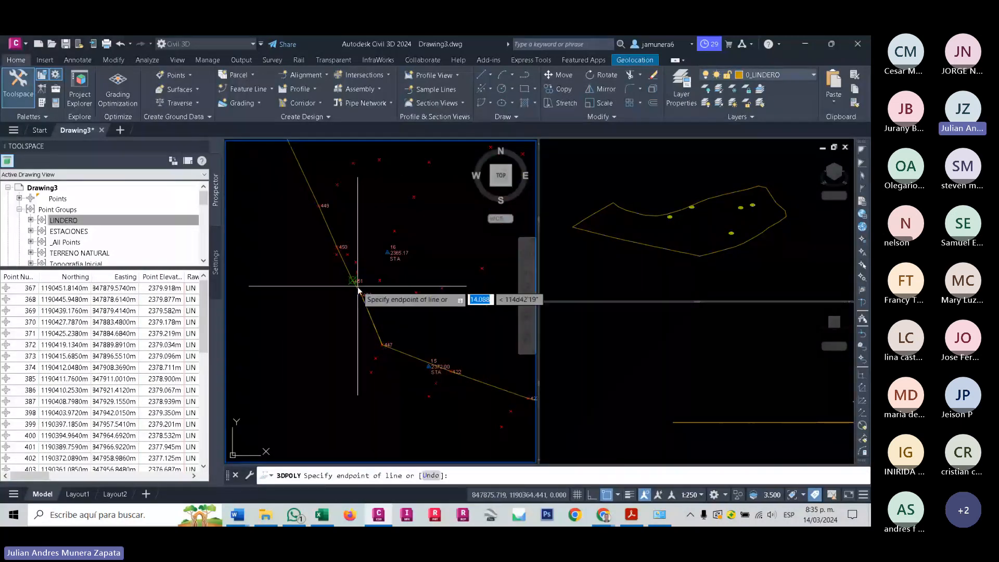
# Continue the 3D polyline up the western boundary through points 451, 450, 449 and 448 to point 494.
pyautogui.click(355, 283)
pyautogui.click(338, 248)
pyautogui.click(320, 207)
pyautogui.moveTo(325, 213); pyautogui.dragTo(376, 342, button='middle')
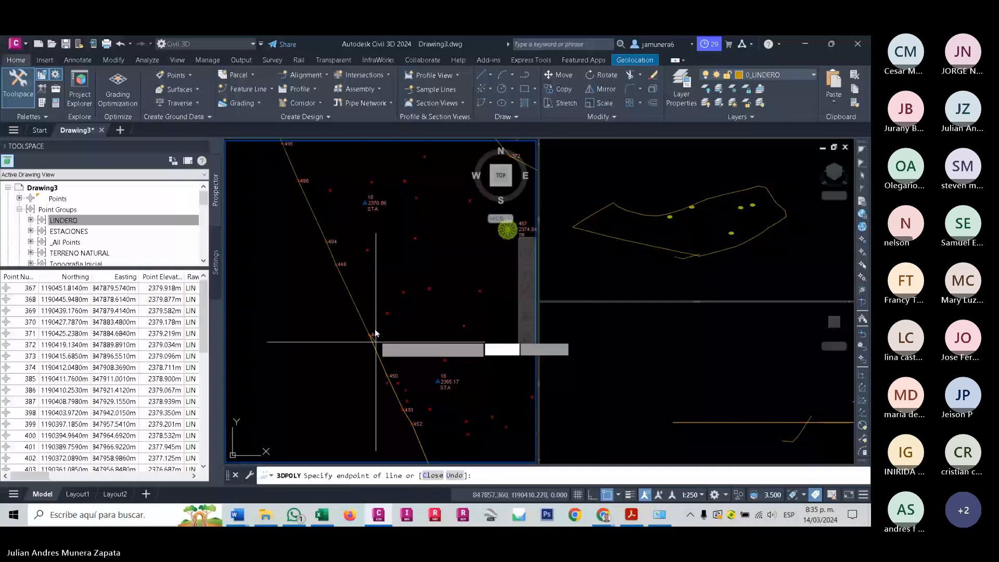
pyautogui.click(337, 264)
pyautogui.click(327, 242)
# Extend the 3D polyline through the upper western boundary points 496, 510 and 509 to point 508.
pyautogui.moveTo(292, 184); pyautogui.dragTo(315, 259, button='middle')
pyautogui.click(316, 262)
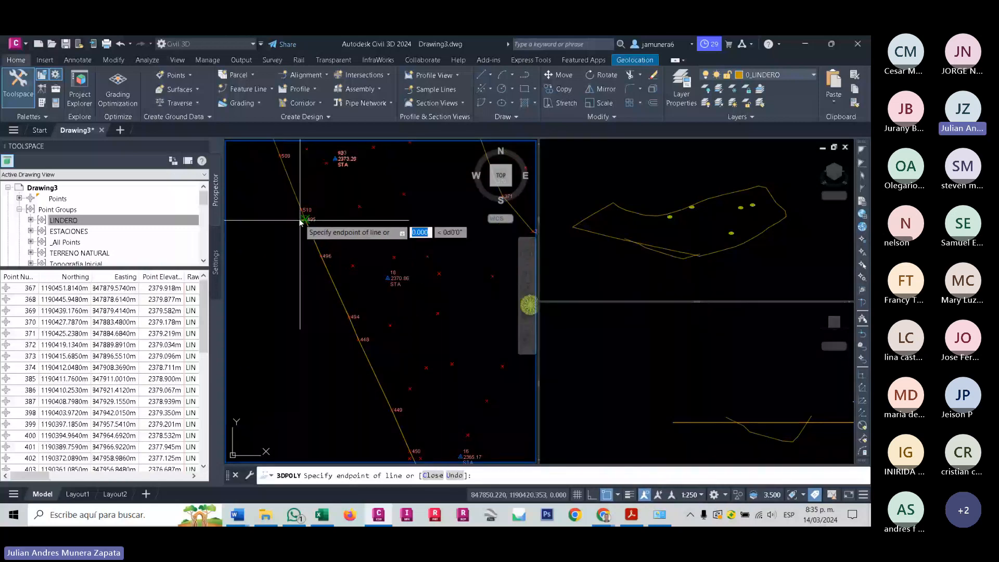
pyautogui.click(302, 210)
pyautogui.moveTo(303, 222); pyautogui.dragTo(335, 309, button='middle')
pyautogui.click(313, 244)
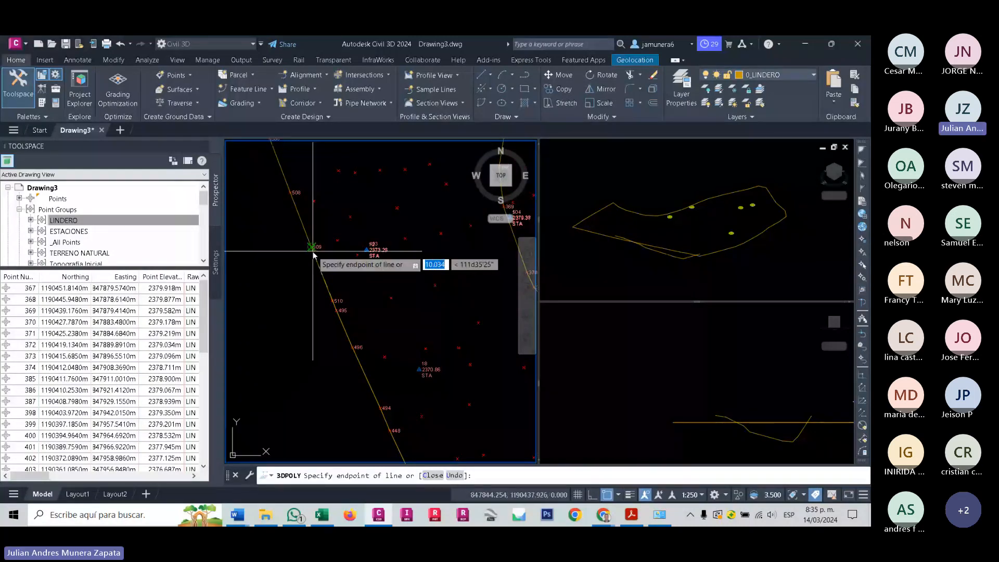
pyautogui.click(292, 189)
# Trace the 3D polyline through the northwest corner point and along the northern boundary points to point 367.
pyautogui.moveTo(296, 199); pyautogui.dragTo(318, 317, button='middle')
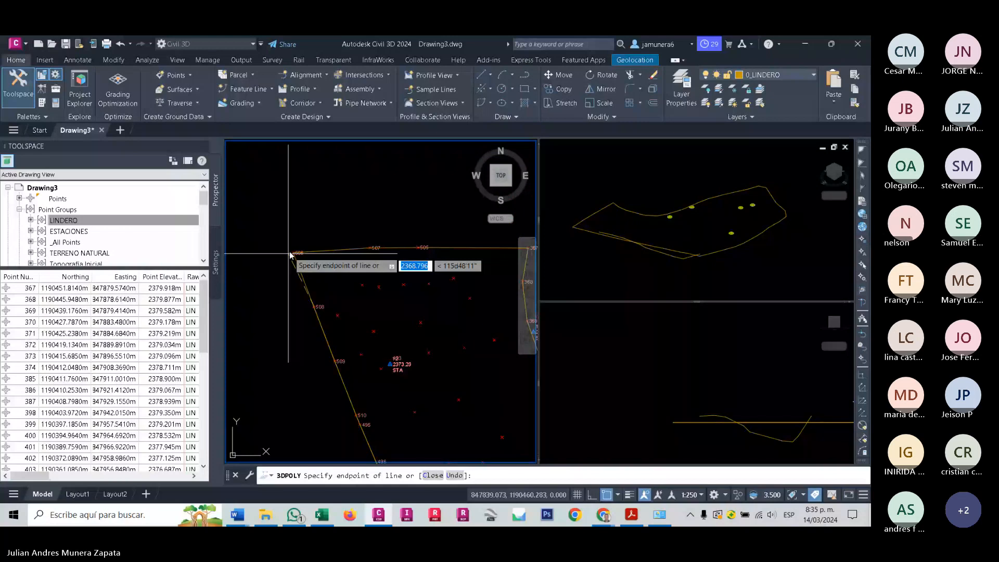
pyautogui.click(293, 253)
pyautogui.click(370, 248)
pyautogui.click(419, 248)
pyautogui.moveTo(523, 255); pyautogui.dragTo(381, 252, button='middle')
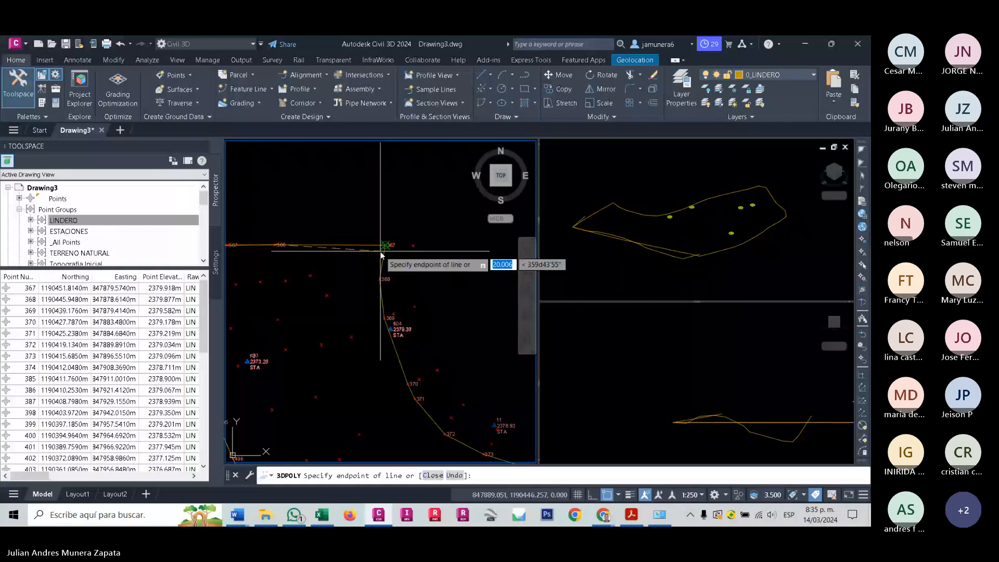
pyautogui.click(385, 246)
# Continue the 3D polyline from the northeast corner down the eastern boundary through points 368, 369, 370, 371 and 372.
pyautogui.click(381, 280)
pyautogui.click(384, 318)
pyautogui.click(408, 385)
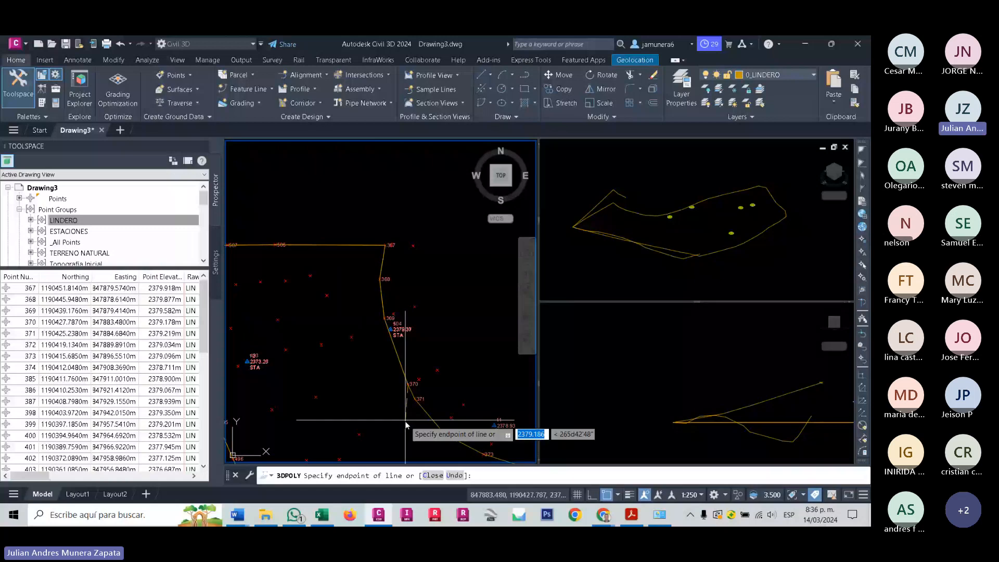
pyautogui.click(414, 404)
pyautogui.moveTo(442, 438); pyautogui.dragTo(370, 324, button='middle')
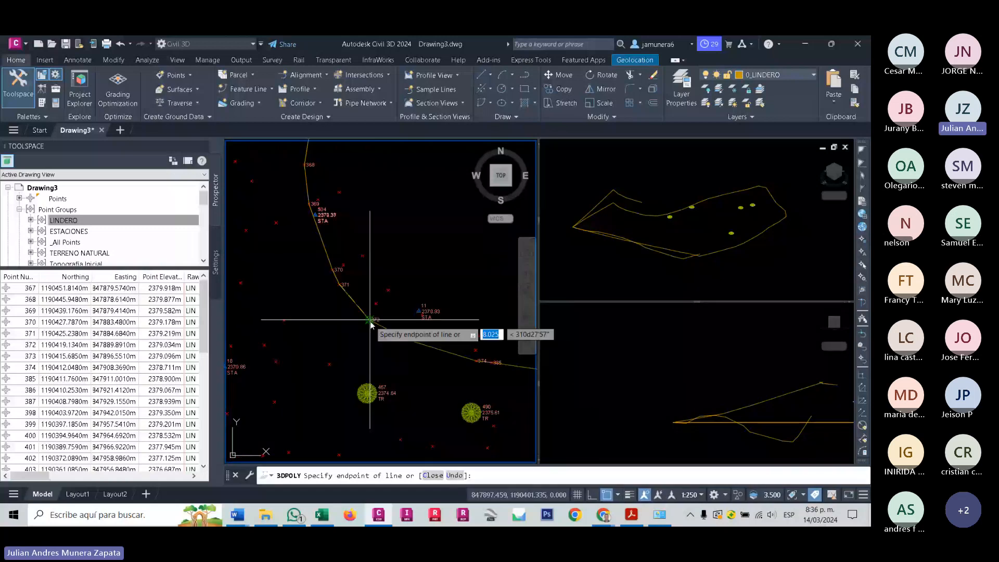
pyautogui.click(371, 324)
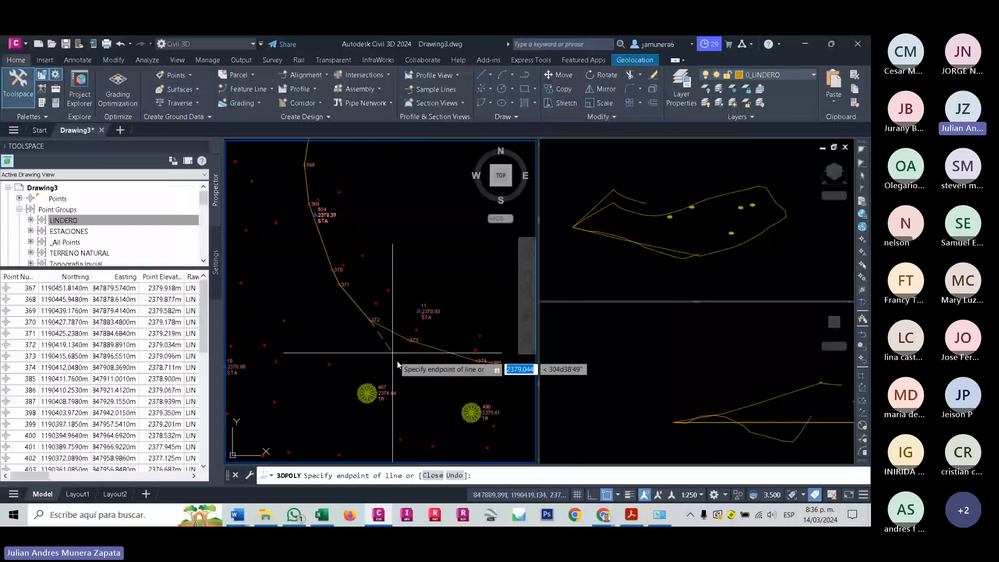
# Extend the 3D polyline through points 373 and 374 in the plan viewport, checking its elevation profile in the side viewport.
pyautogui.click(689, 374)
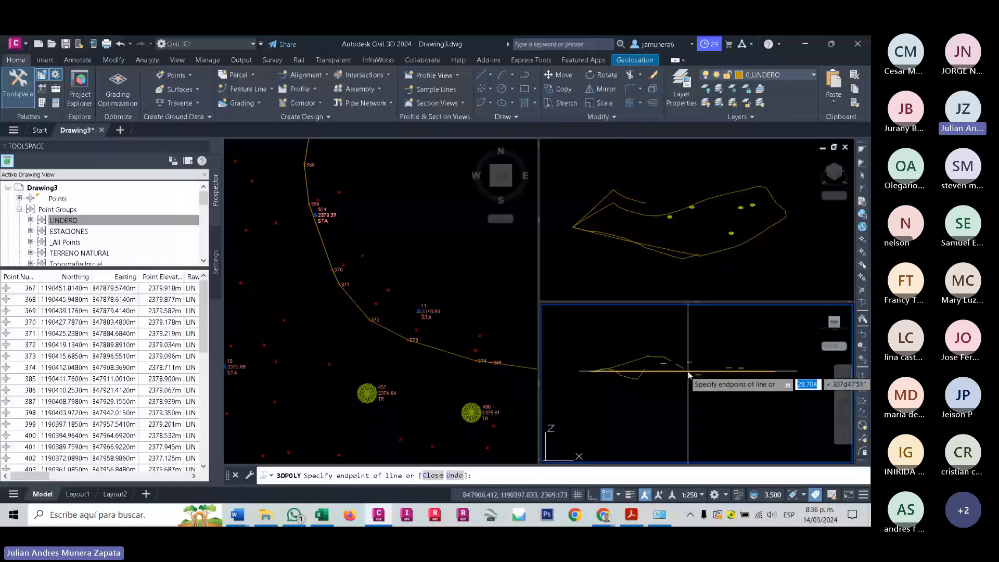
pyautogui.click(474, 385)
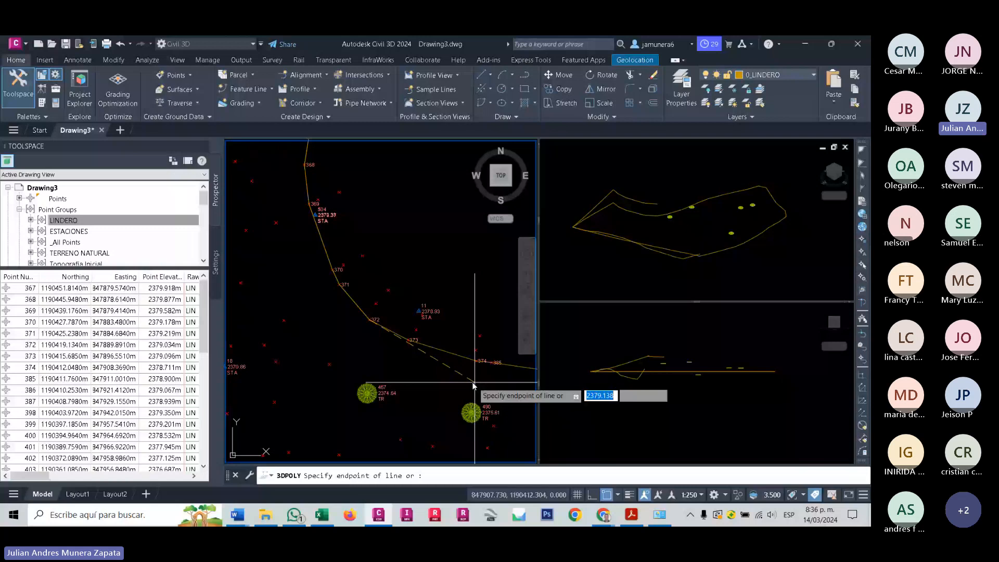
pyautogui.click(476, 360)
pyautogui.scroll(2, 487, 367)
pyautogui.moveTo(487, 367); pyautogui.dragTo(394, 299, button='middle')
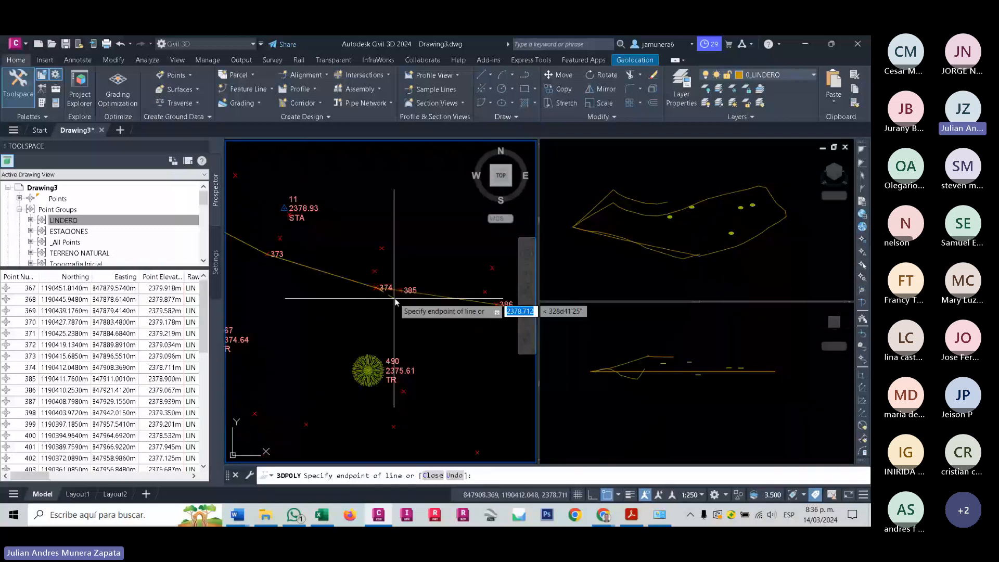
# Trace the 3D polyline southeast along the boundary through points 385, 386, 387, 398 and 399 to point 400.
pyautogui.click(400, 291)
pyautogui.click(496, 305)
pyautogui.moveTo(531, 312); pyautogui.dragTo(209, 260, button='middle')
pyautogui.click(246, 265)
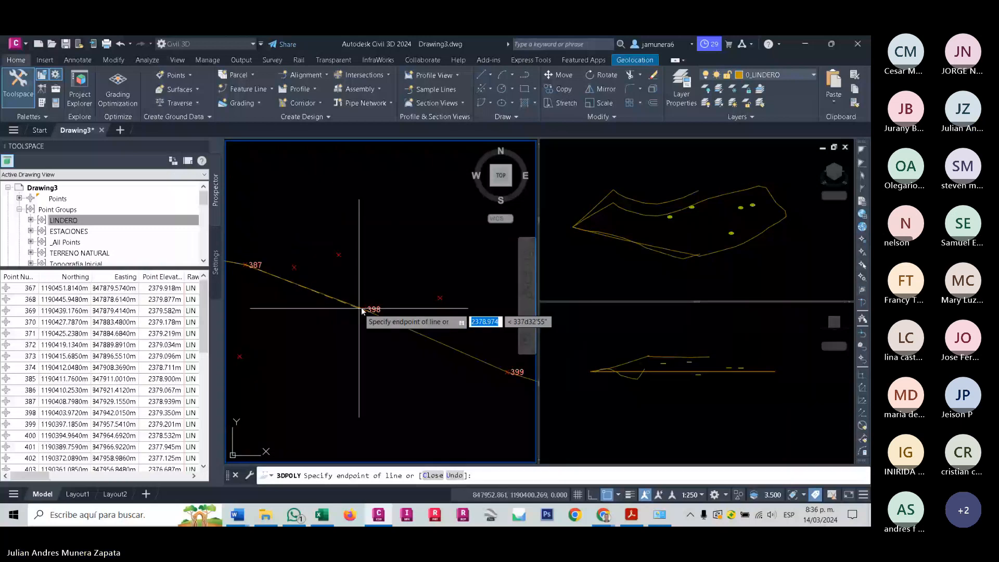
pyautogui.click(361, 310)
pyautogui.click(507, 372)
pyautogui.moveTo(508, 372); pyautogui.dragTo(346, 306, button='middle')
pyautogui.click(411, 327)
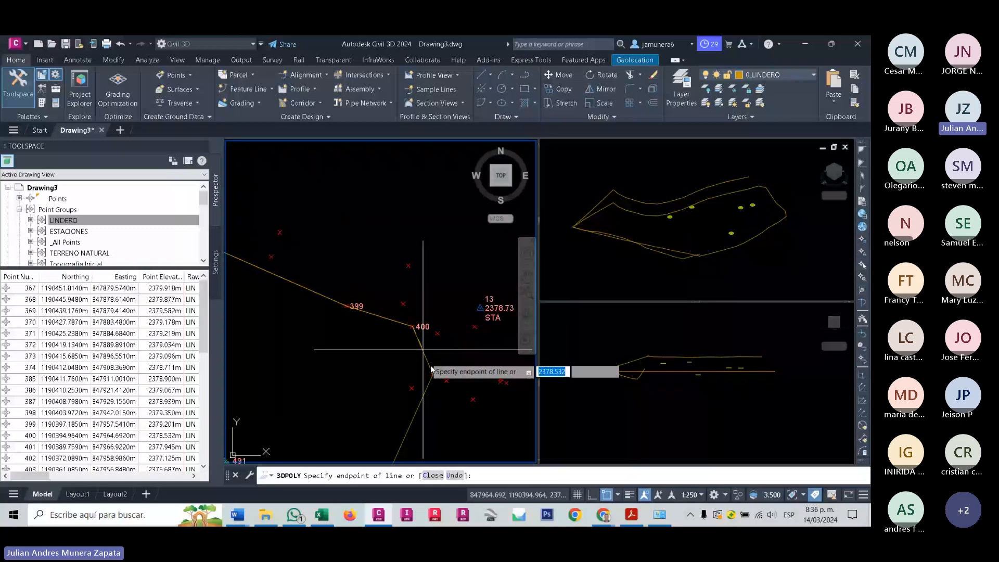
# Carry the 3D polyline around the eastern end of the boundary through points 401, 402 and 403.
pyautogui.click(433, 374)
pyautogui.scroll(-2, 433, 374)
pyautogui.moveTo(395, 442); pyautogui.dragTo(428, 267, button='middle')
pyautogui.click(420, 300)
pyautogui.click(407, 364)
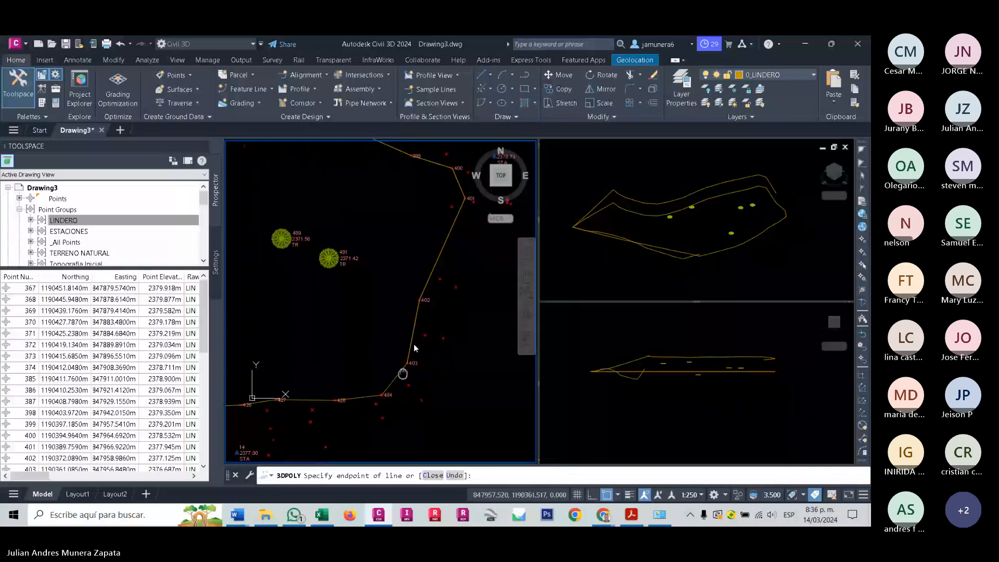
# Run the 3D polyline from point 404 west along the southern boundary points back to corner point 447 and finish it.
pyautogui.moveTo(403, 373); pyautogui.dragTo(426, 322, button='middle')
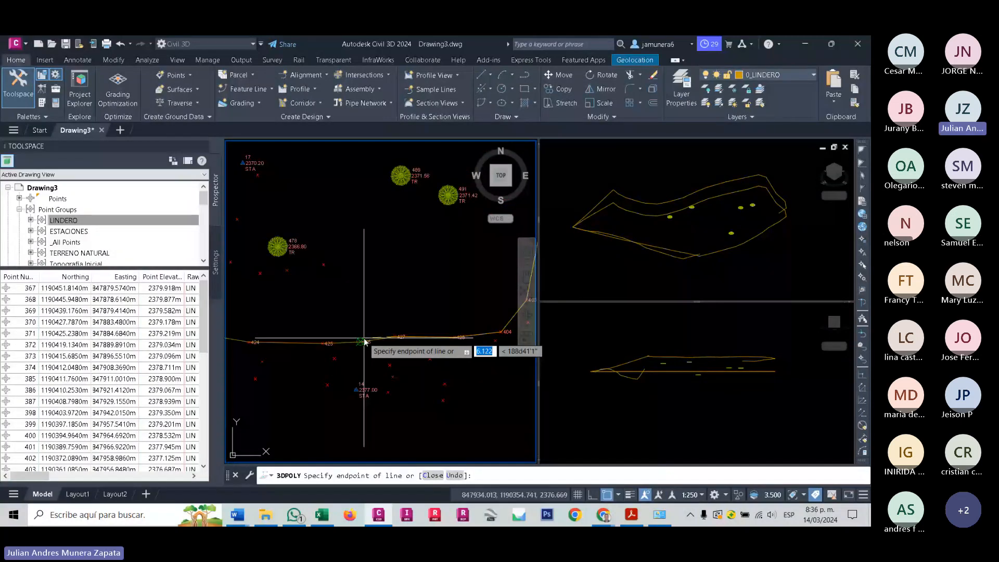
pyautogui.moveTo(366, 353); pyautogui.dragTo(426, 354, button='middle')
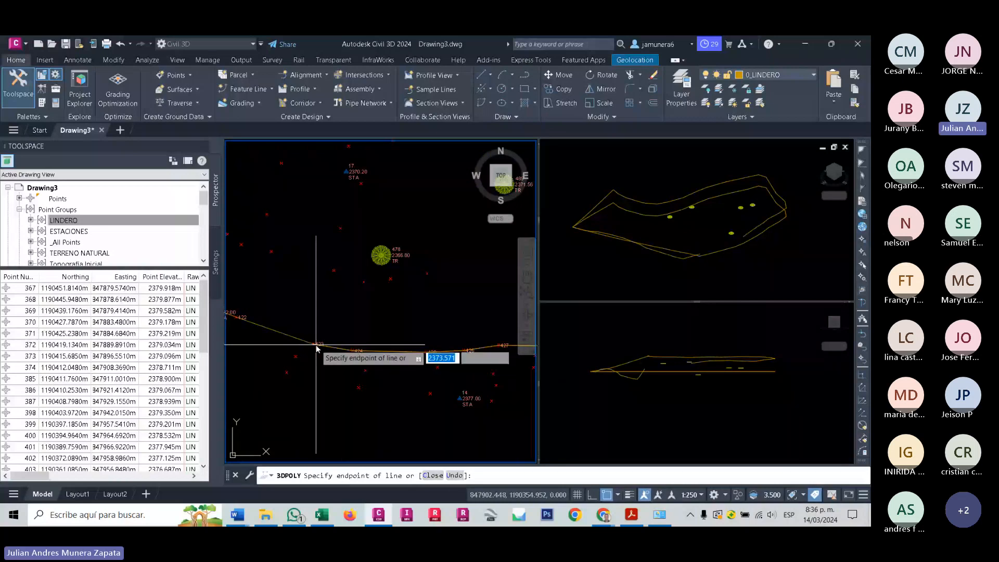
pyautogui.moveTo(316, 346); pyautogui.dragTo(456, 350, button='middle')
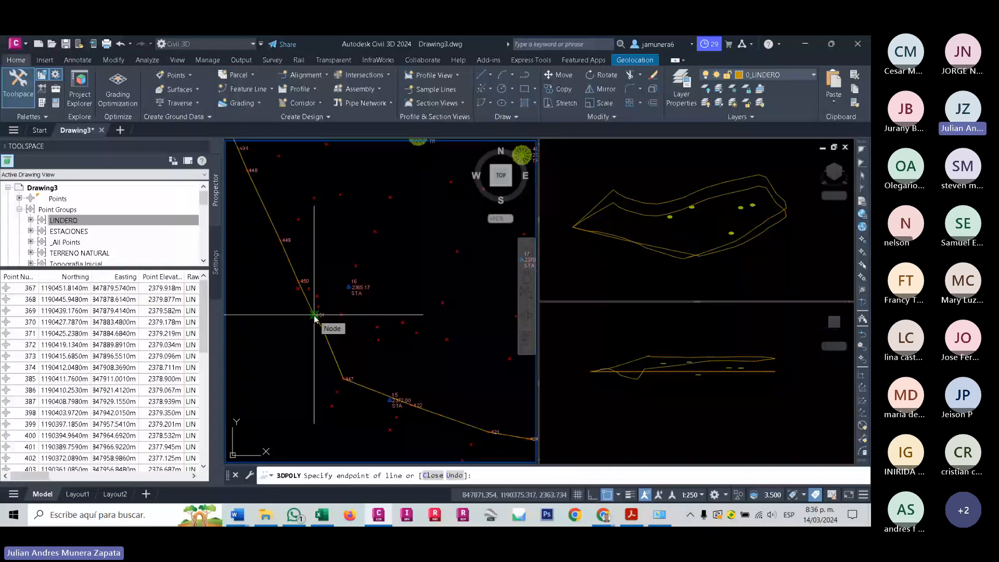
pyautogui.click(677, 279)
pyautogui.scroll(4, 676, 279)
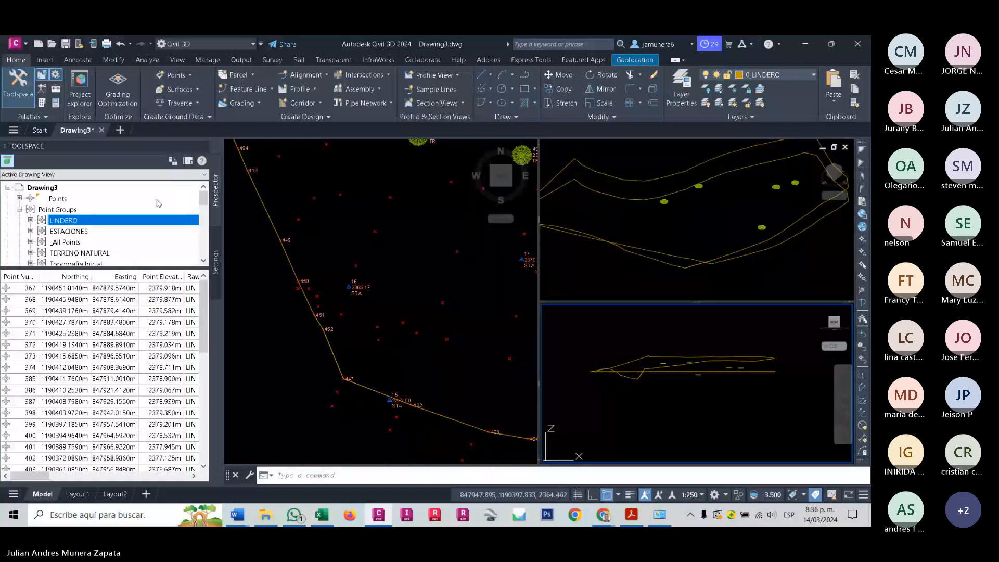
# Open the Properties palette and inspect the object type and geometry of the 3D polyline and of the flat 2D polyline.
pyautogui.click(307, 483)
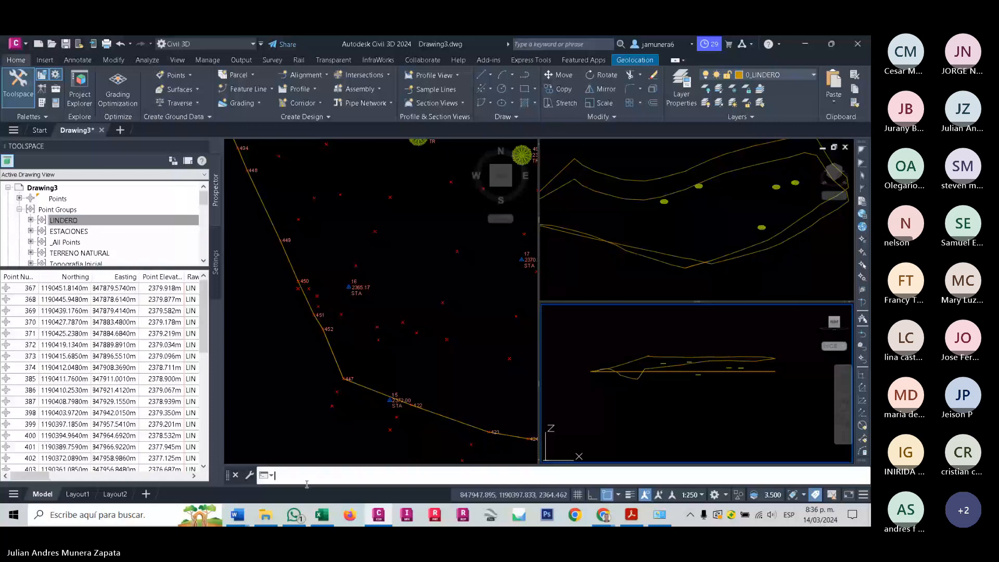
pyautogui.hotkey('ctrl', '1')
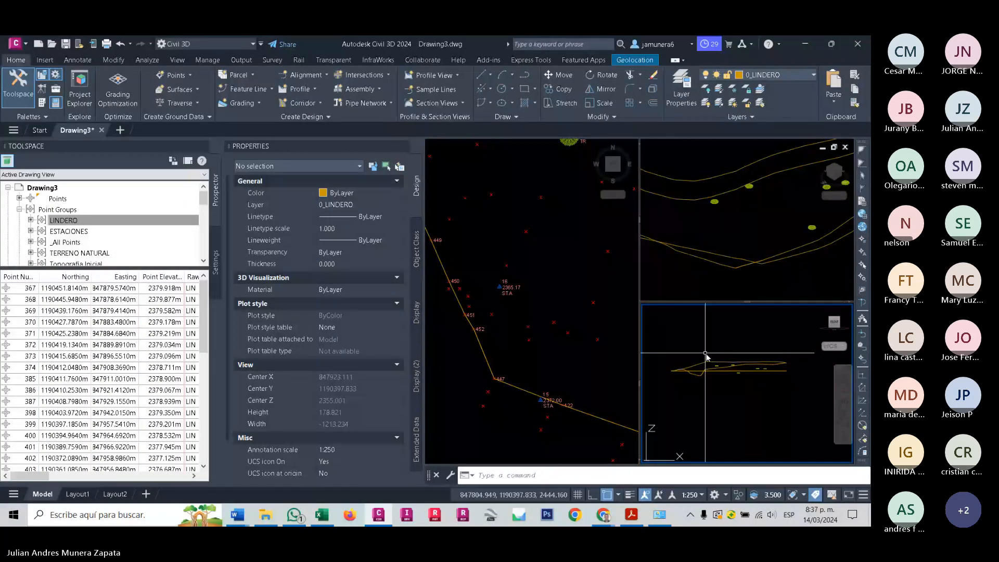
pyautogui.click(706, 356)
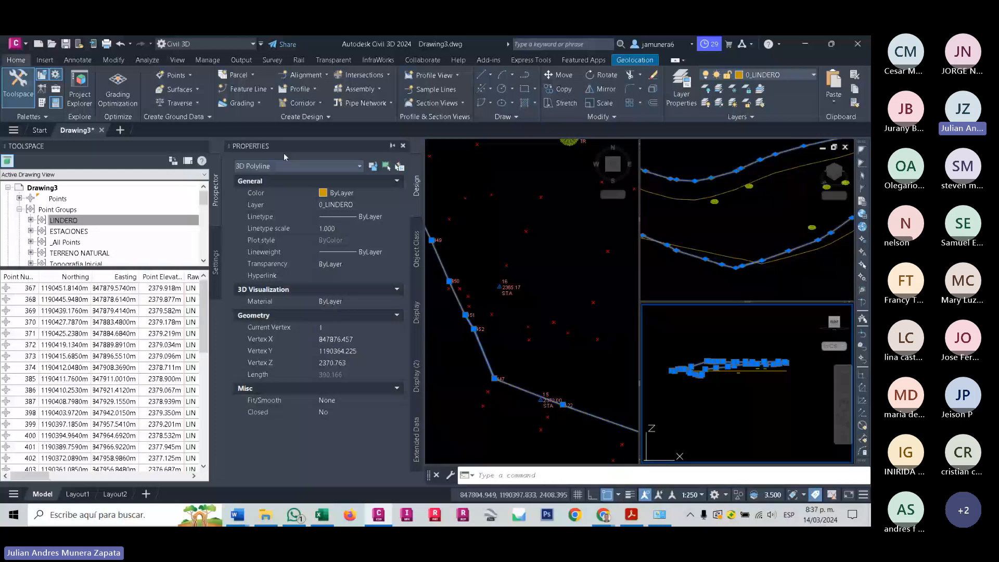
pyautogui.click(301, 167)
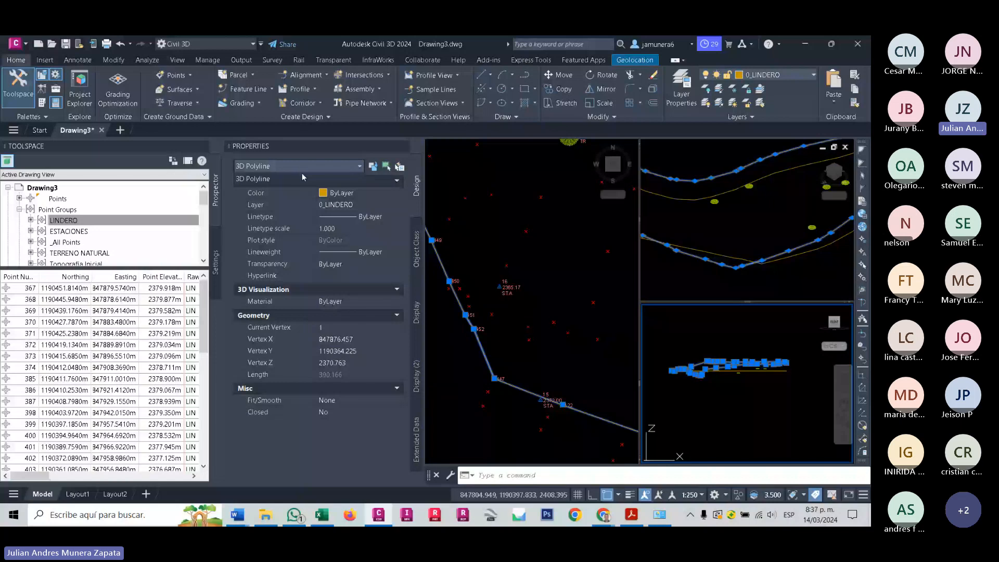
pyautogui.click(687, 213)
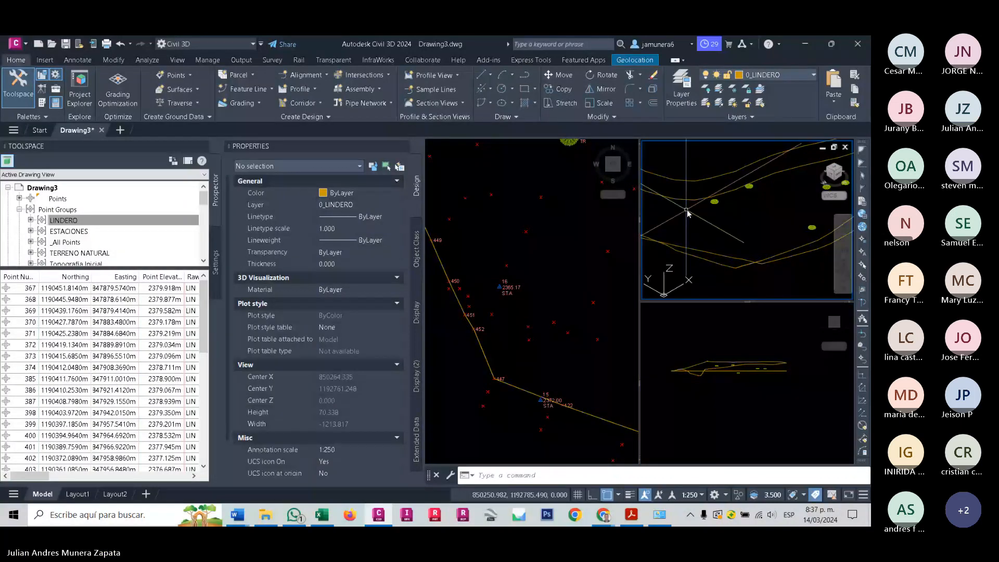
pyautogui.click(691, 201)
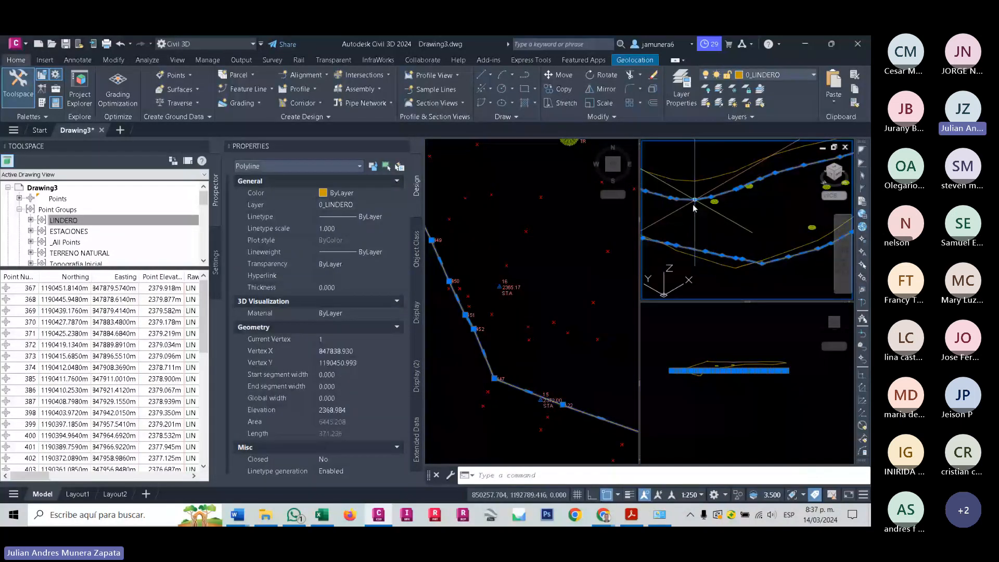
pyautogui.press('Escape')
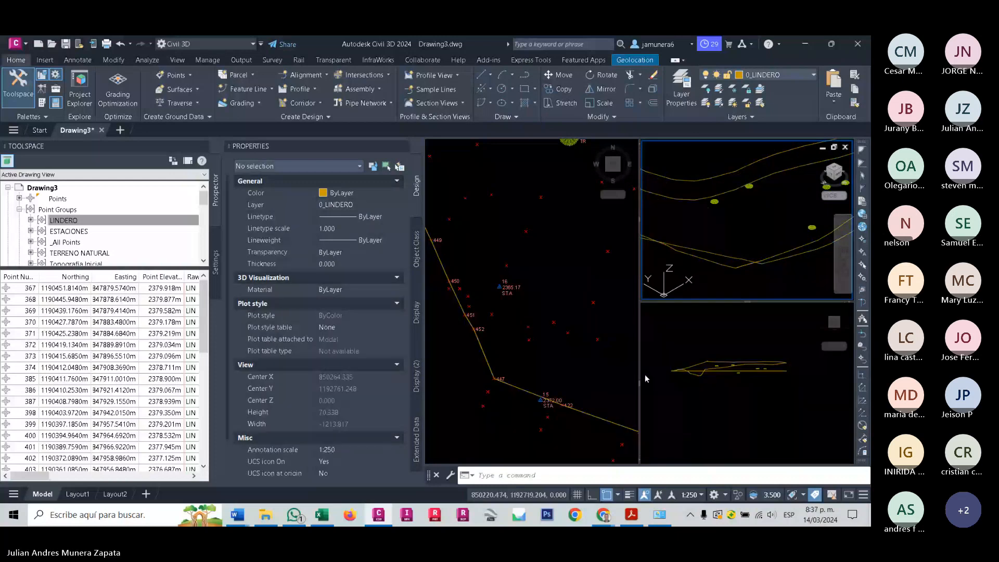
# Select both boundary polylines together, compare the Polyline and 3D Polyline properties by object type, and clear the selection.
pyautogui.click(645, 374)
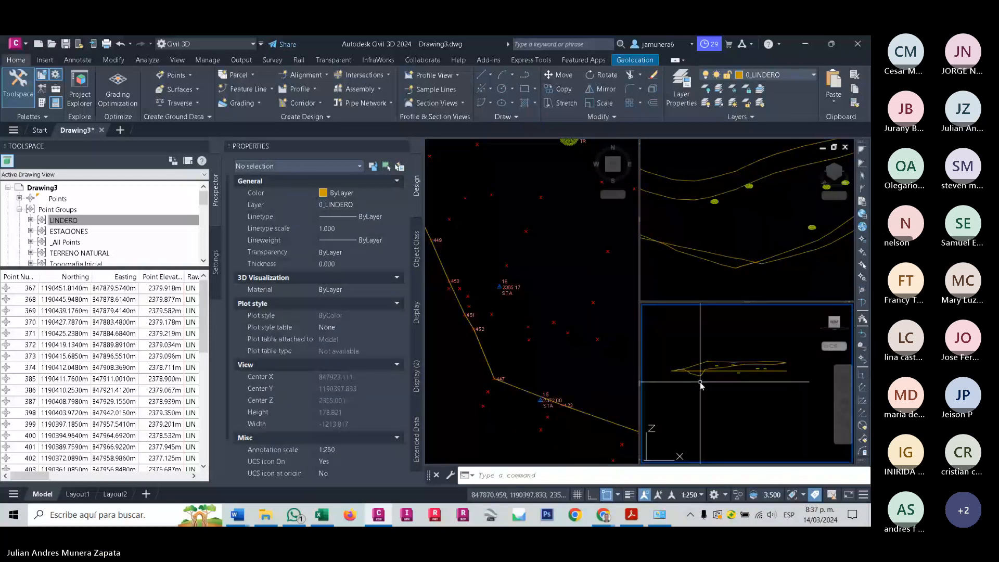
pyautogui.click(668, 356)
pyautogui.click(793, 378)
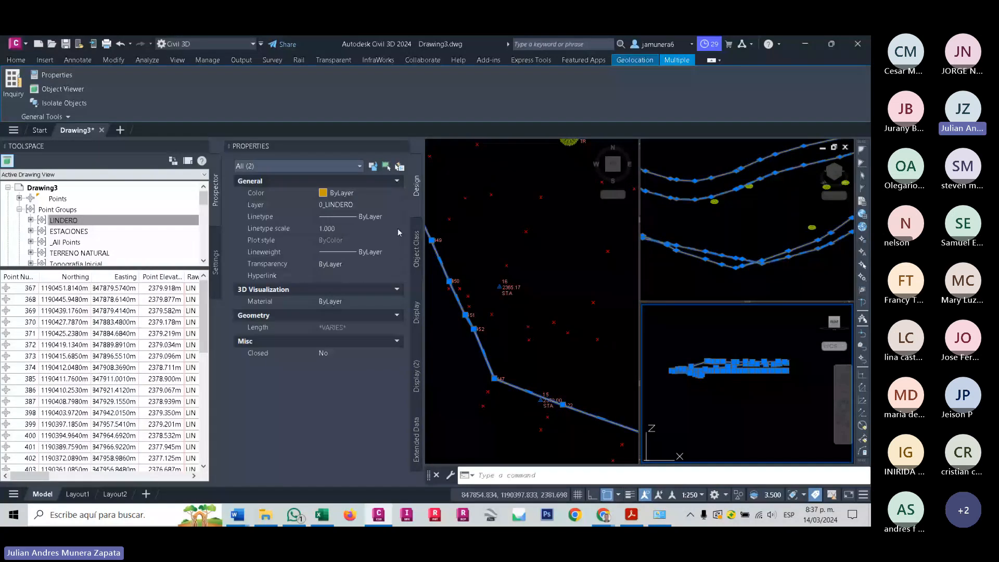
pyautogui.click(312, 165)
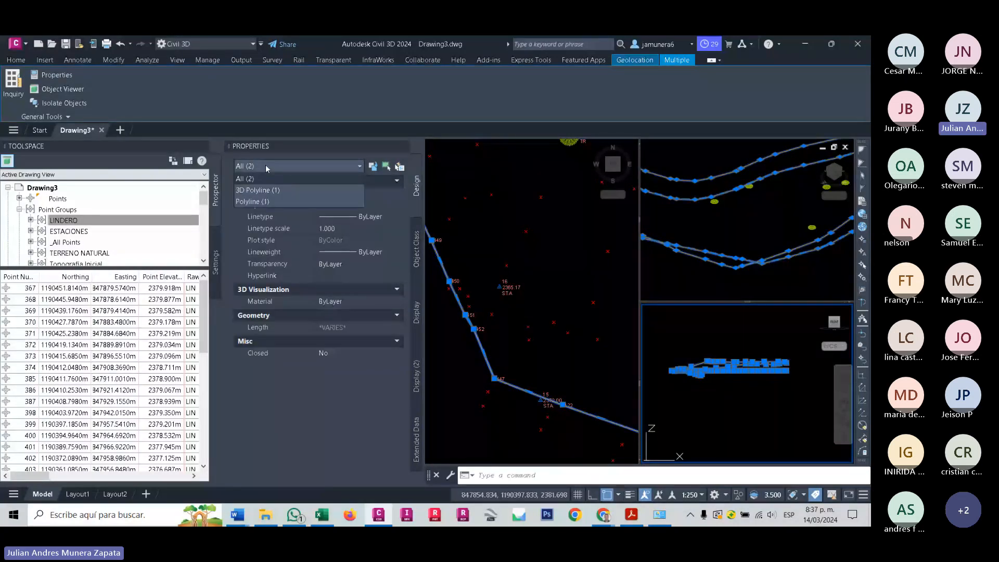
pyautogui.click(253, 201)
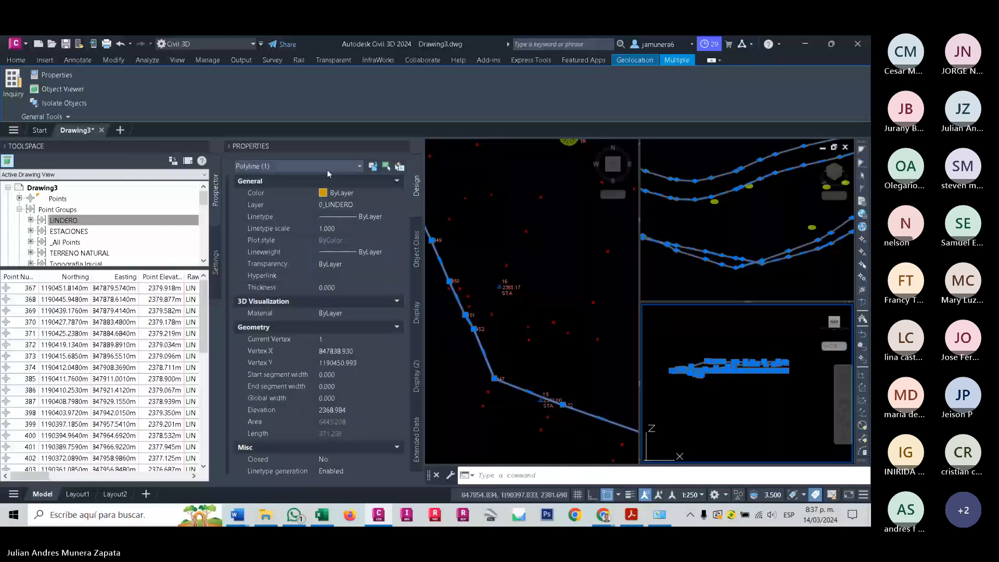
pyautogui.click(329, 166)
pyautogui.click(277, 191)
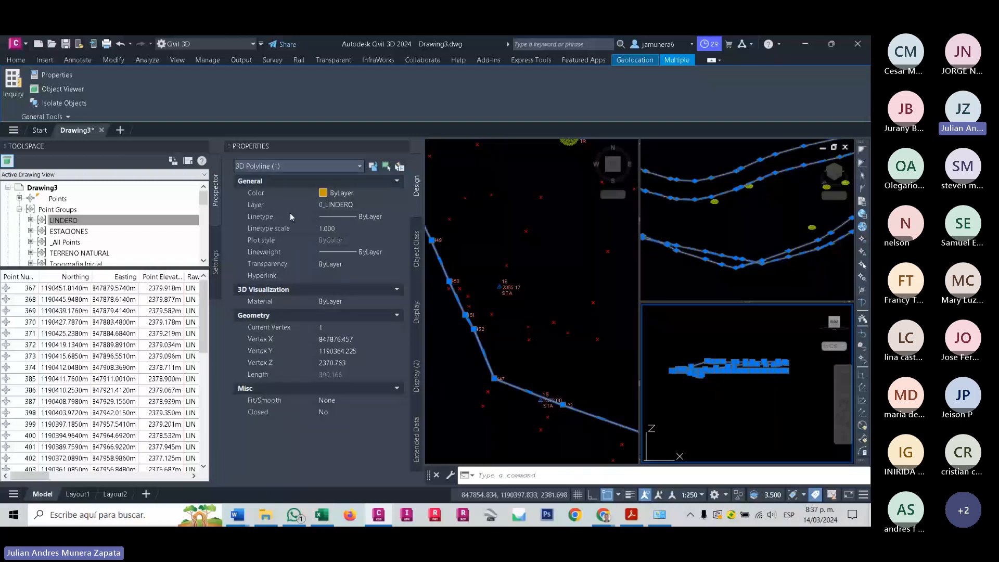
pyautogui.click(724, 390)
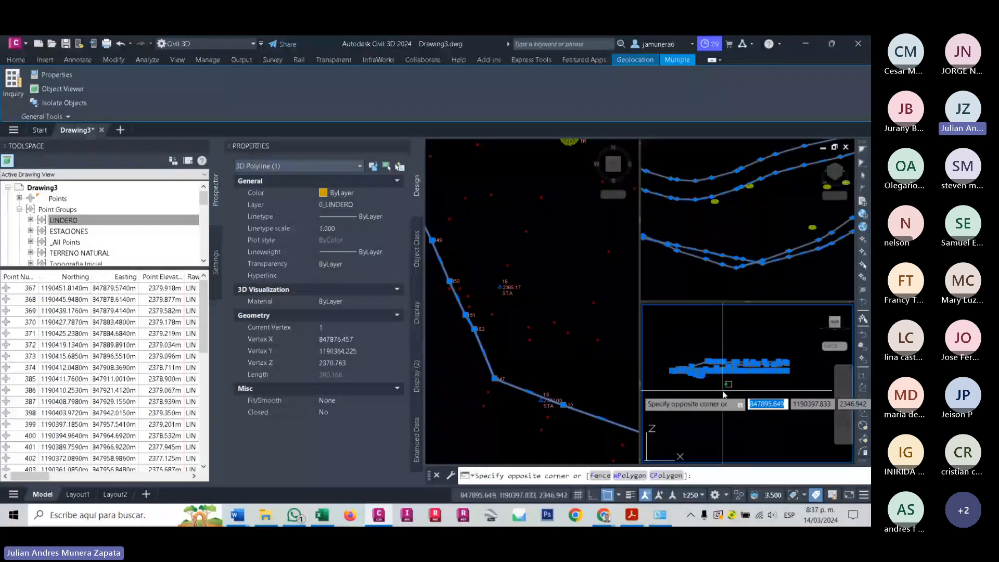
pyautogui.scroll(-3, 723, 389)
pyautogui.press('Escape')
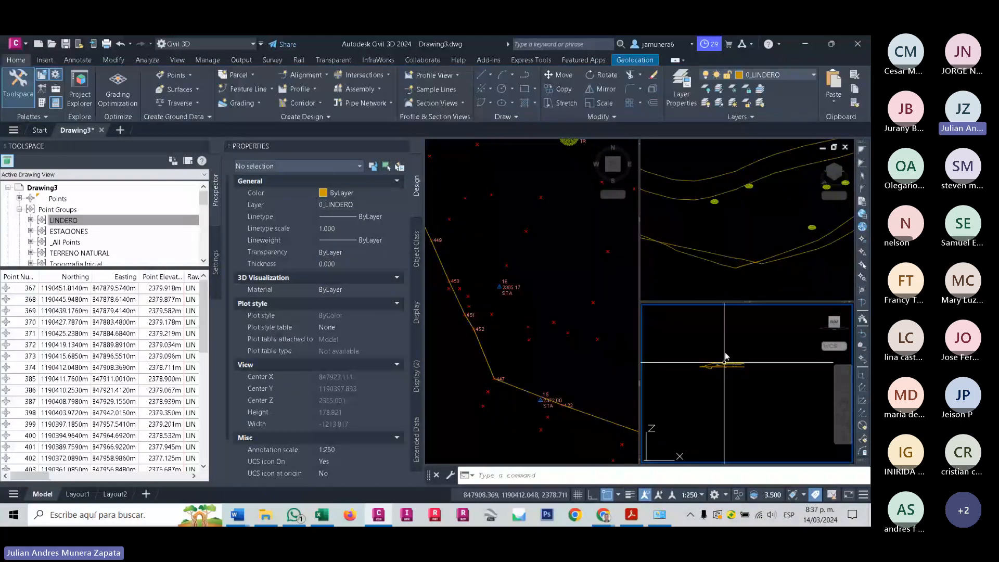
# Delete the flat 2D boundary polyline, picking it in the side elevation viewport.
pyautogui.moveTo(742, 292)
pyautogui.keyDown('shift'); pyautogui.mouseDown(button='middle')
pyautogui.moveTo(750, 271)
pyautogui.moveTo(747, 294)
pyautogui.mouseUp(button='middle'); pyautogui.keyUp('shift')
pyautogui.scroll(2, 745, 360)
pyautogui.click(749, 371)
pyautogui.scroll(5, 749, 373)
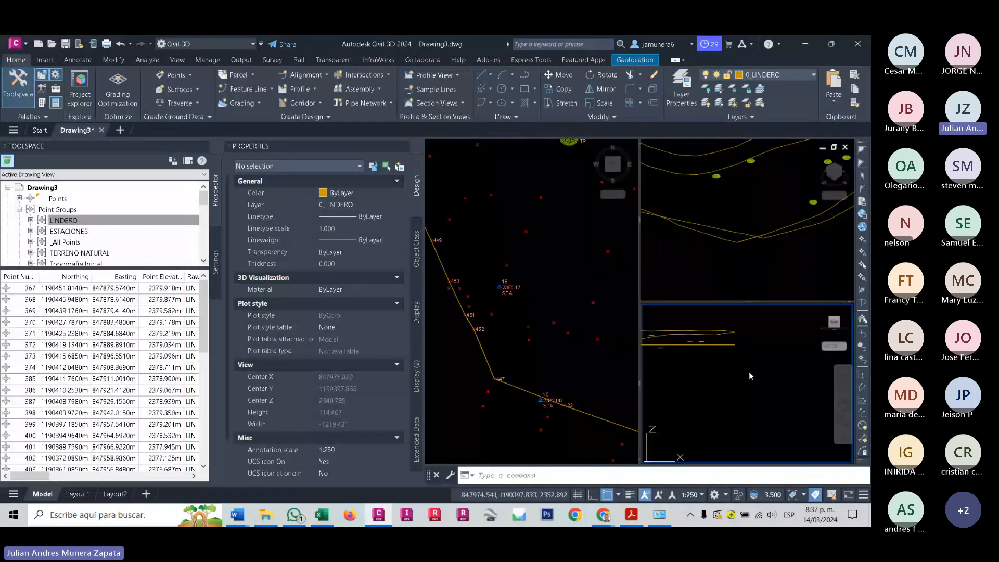
pyautogui.click(750, 375)
pyautogui.click(765, 381)
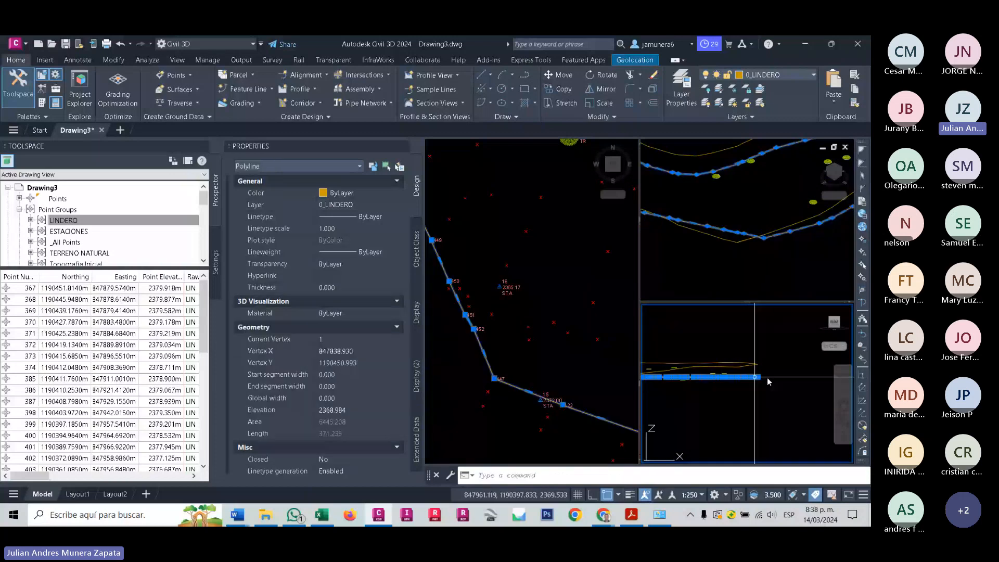
pyautogui.press('Escape')
pyautogui.scroll(-2, 714, 338)
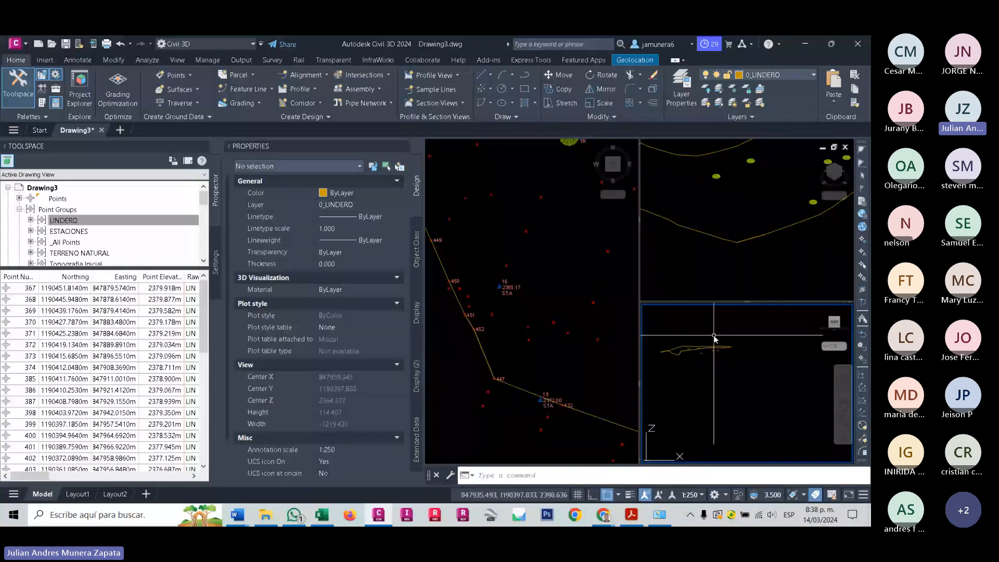
# Review the whole boundary in plan against the reference lines in Mall Aleja.pdf in Acrobat, and return to the Civil 3D drawing.
pyautogui.scroll(-1, 714, 336)
pyautogui.click(540, 284)
pyautogui.scroll(-3, 540, 285)
pyautogui.moveTo(538, 291); pyautogui.dragTo(475, 330, button='middle')
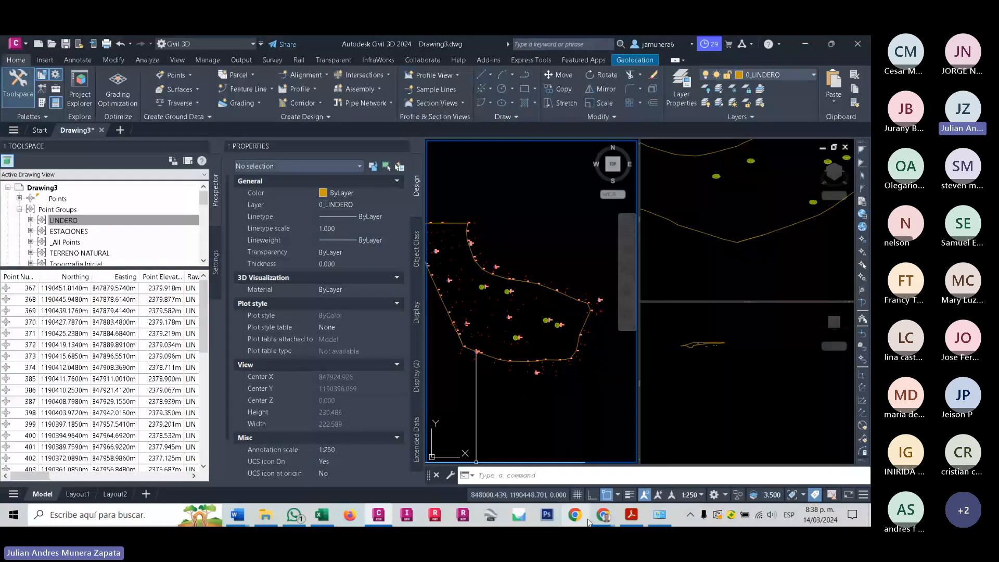
pyautogui.click(631, 515)
pyautogui.scroll(-1, 446, 281)
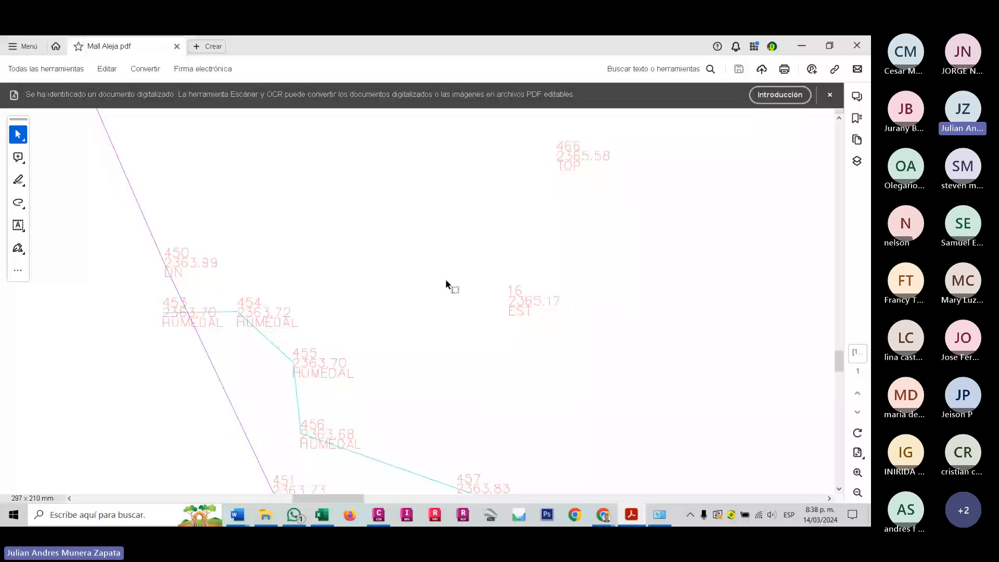
pyautogui.keyDown('ctrl'); pyautogui.scroll(-5, 320, 202); pyautogui.keyUp('ctrl')
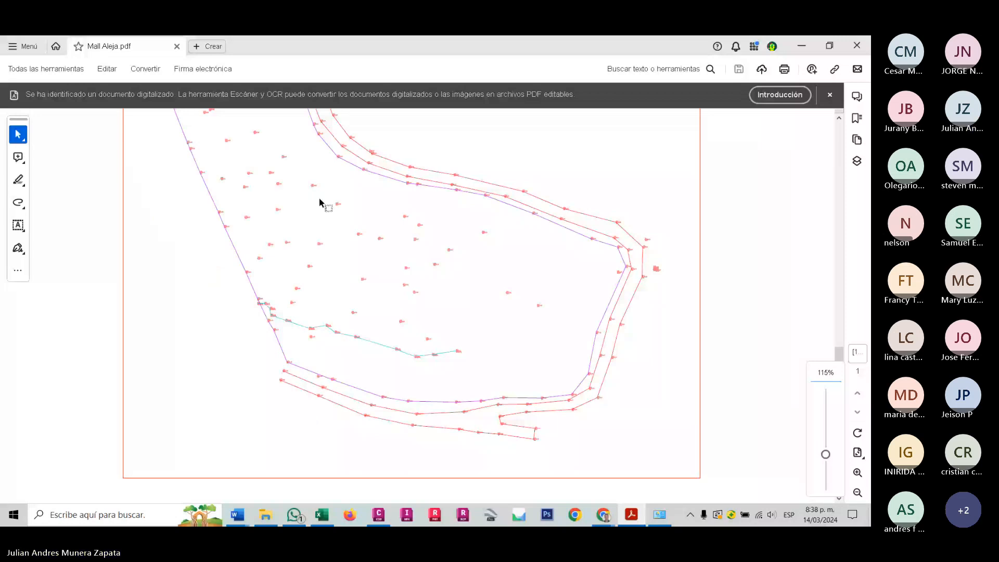
pyautogui.scroll(1, 558, 397)
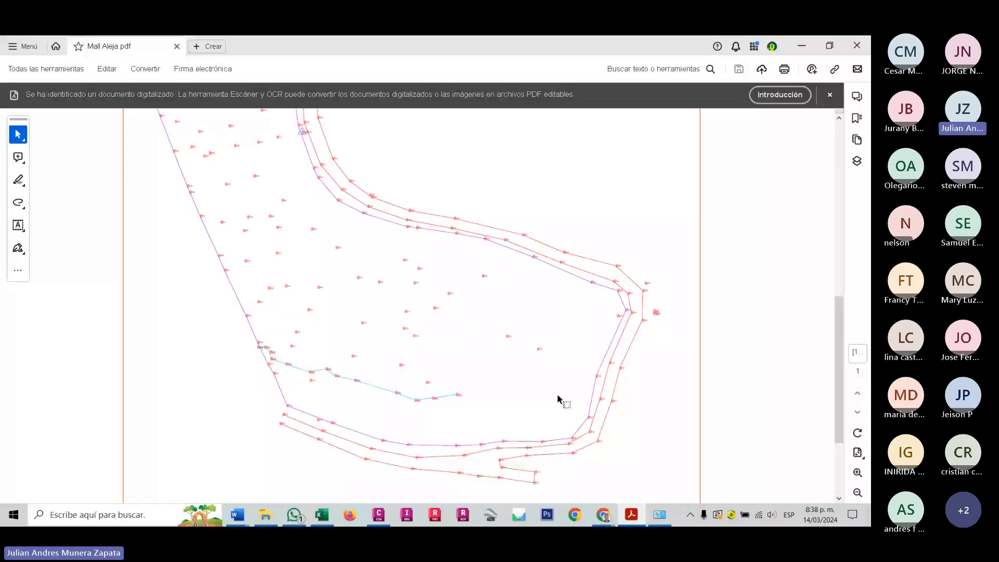
pyautogui.hotkey('alt', 'Tab')
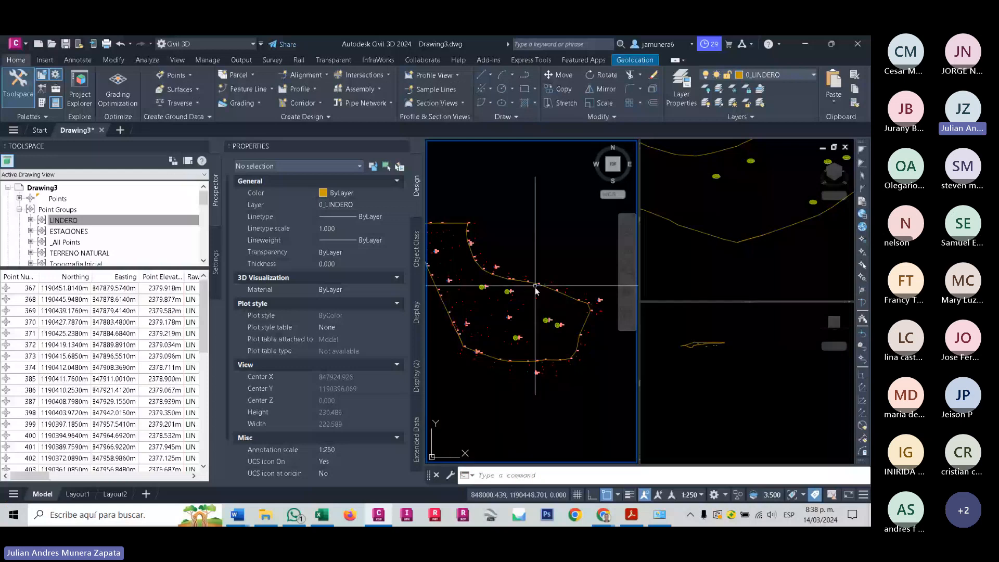
# Close the Properties palette and move the LINDERO and ESTACIONES point groups to the end of the point group display order.
pyautogui.hotkey('ctrl', '1')
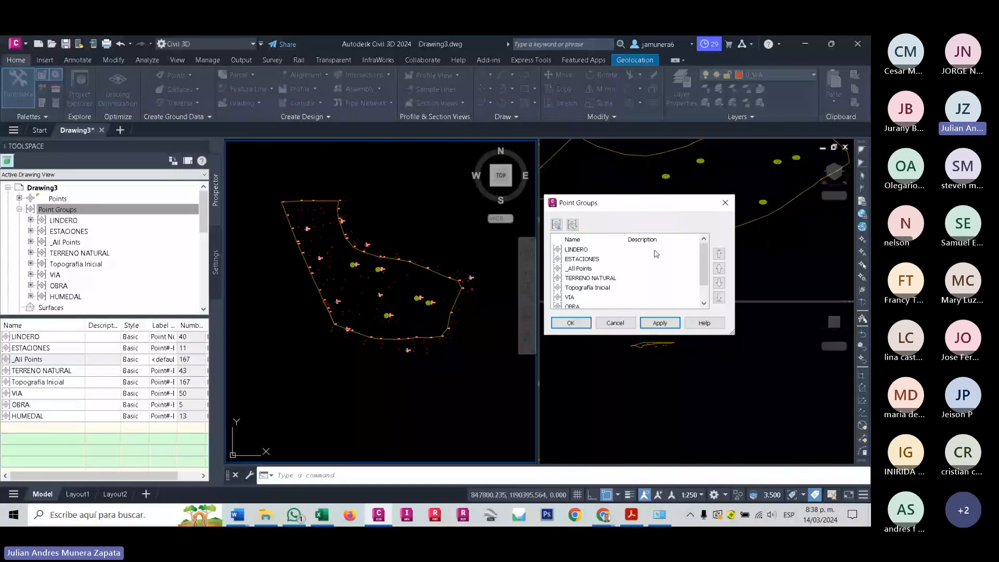
pyautogui.scroll(-1, 596, 252)
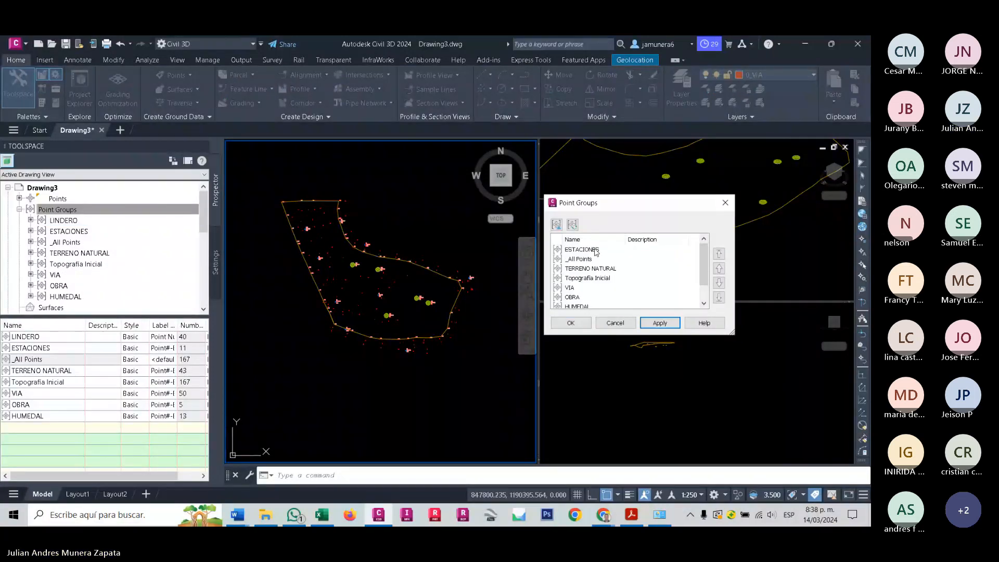
pyautogui.click(595, 250)
pyautogui.click(719, 297)
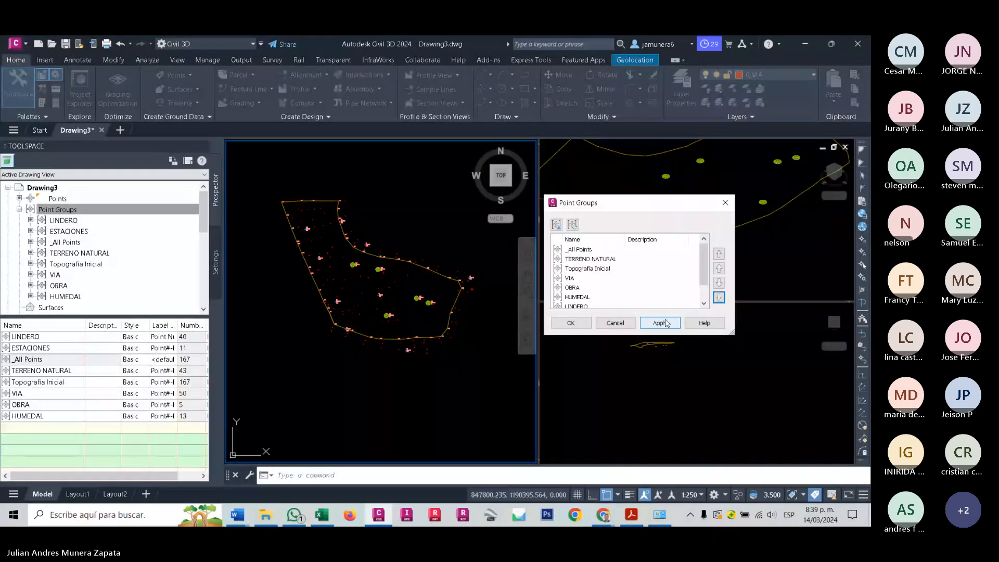
pyautogui.click(660, 323)
pyautogui.click(571, 323)
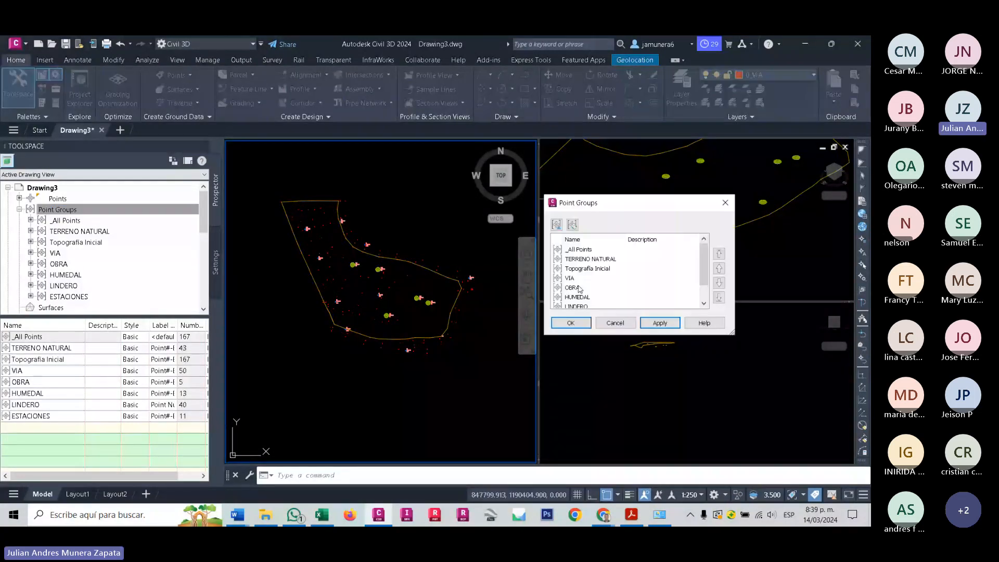
# Move the VIA point group to the first place in the point group display order.
pyautogui.click(573, 278)
pyautogui.click(719, 253)
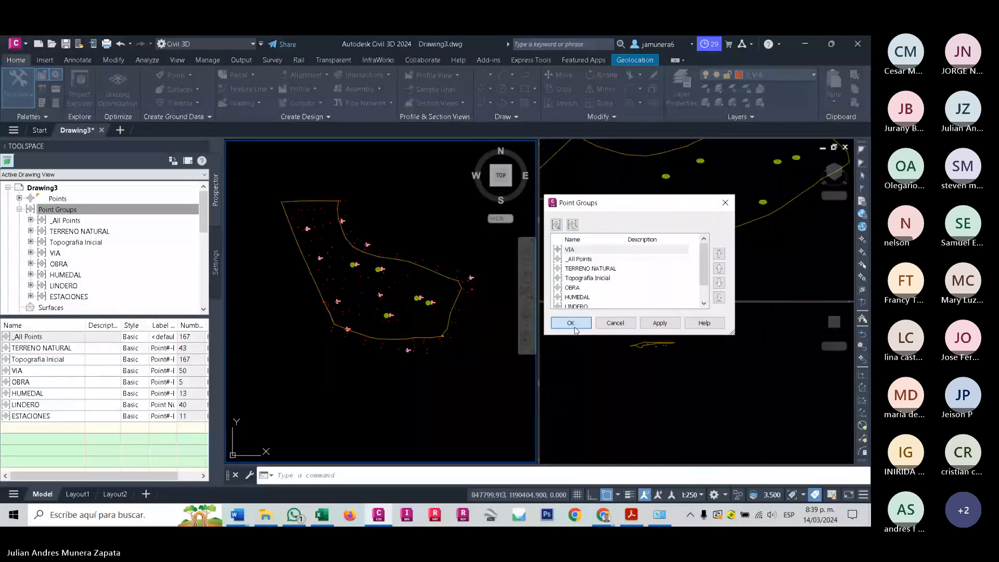
pyautogui.click(571, 323)
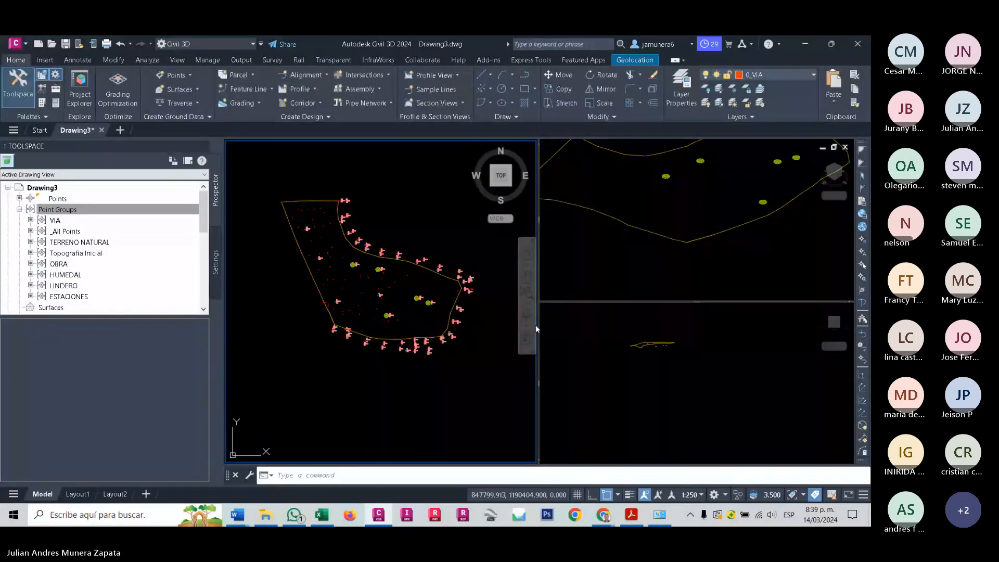
pyautogui.click(515, 116)
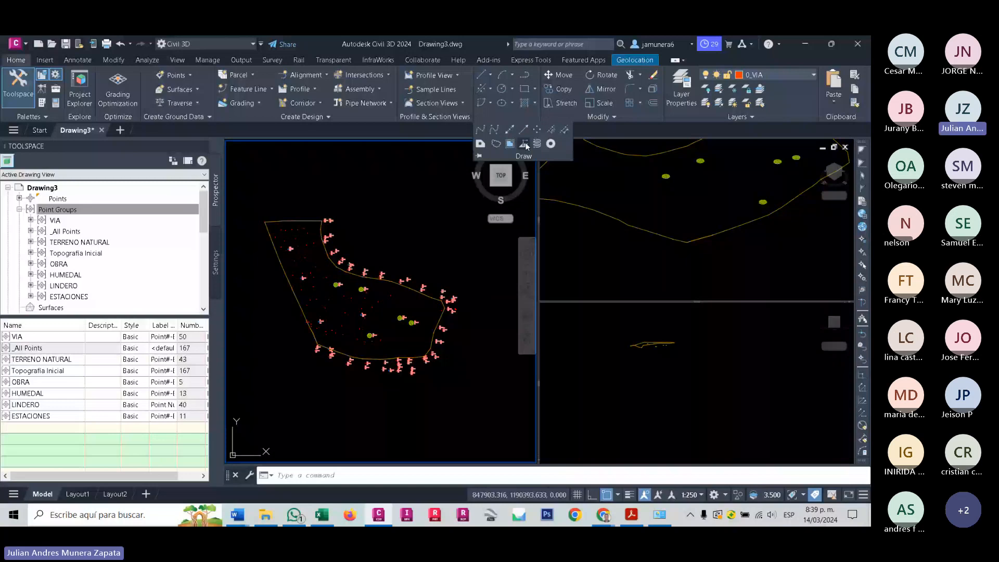
pyautogui.click(524, 144)
pyautogui.scroll(5, 312, 301)
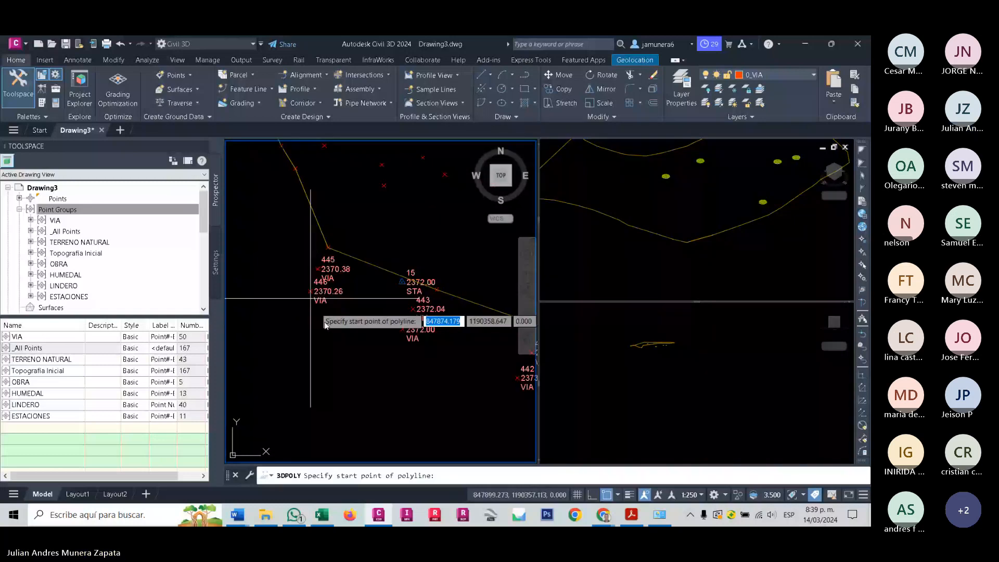
pyautogui.click(619, 495)
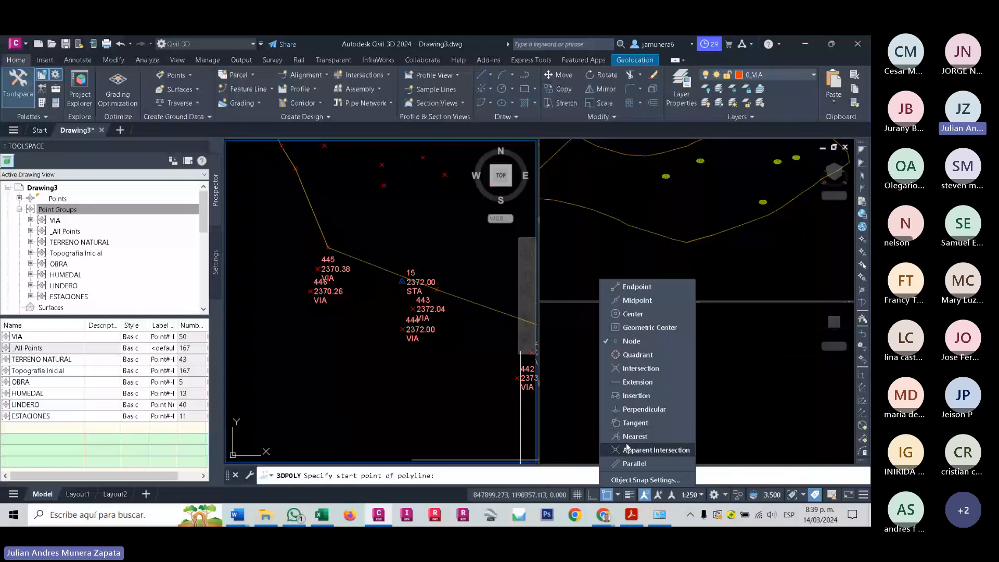
pyautogui.click(620, 355)
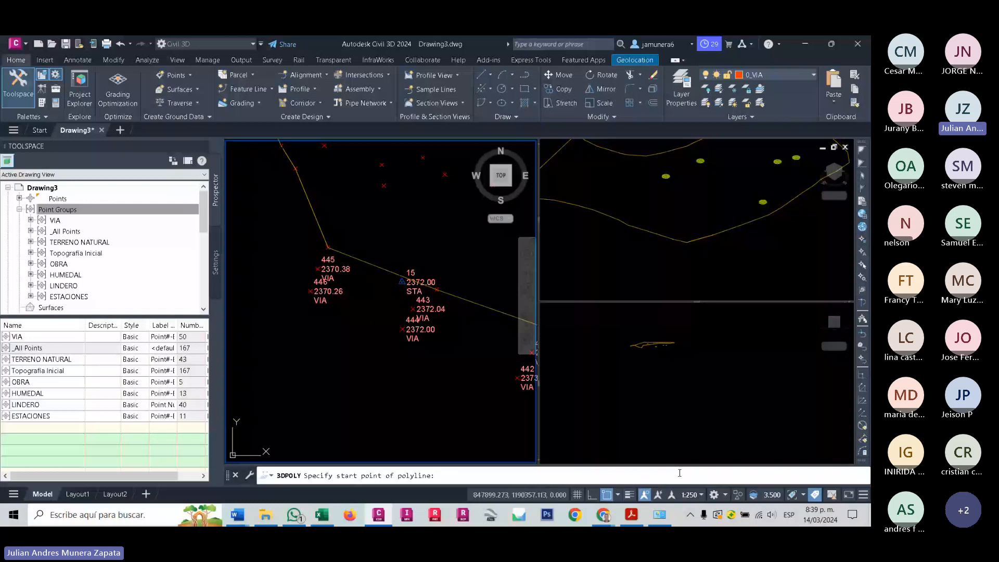
pyautogui.press('Escape')
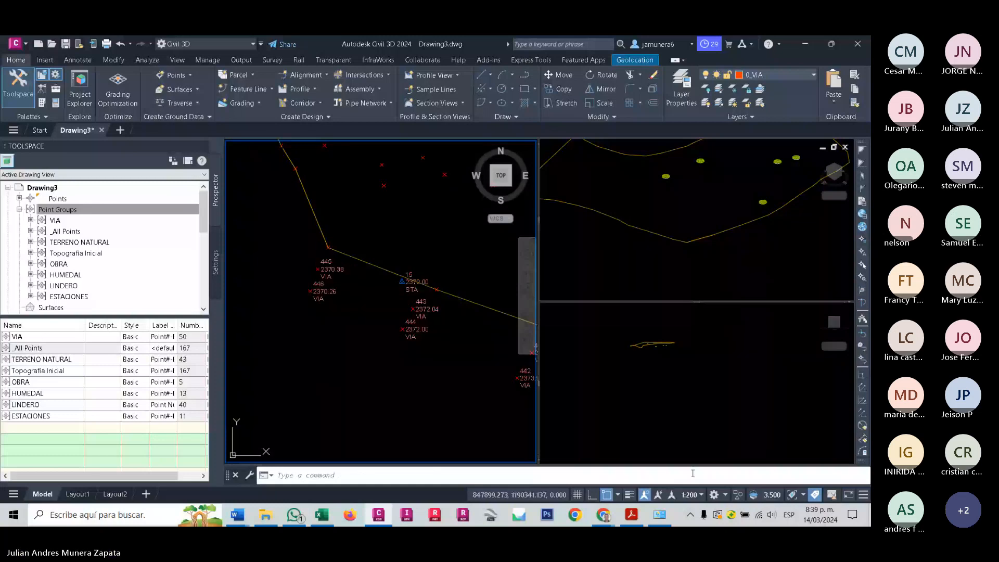
# Set the annotation scale to 1:150 to shrink the survey point labels.
pyautogui.click(693, 494)
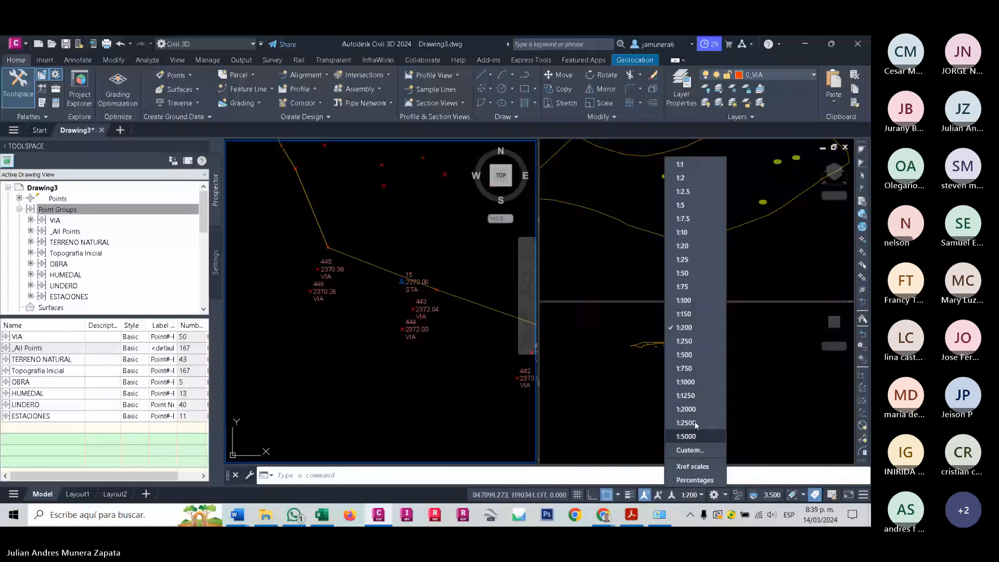
pyautogui.click(684, 313)
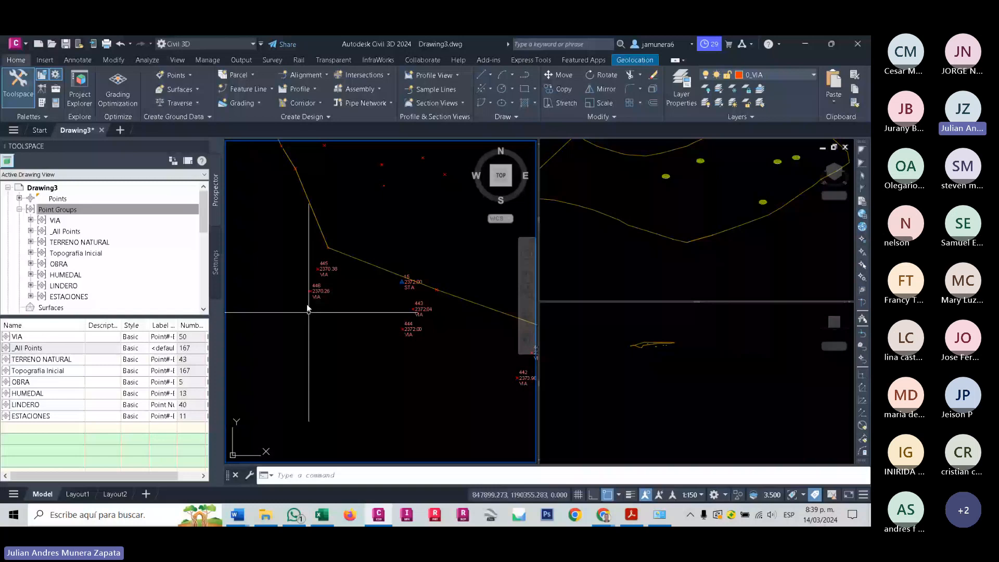
# Start a 3D polyline that picks survey point objects as vertices, framing the boundary in the isometric and elevation viewports.
pyautogui.click(507, 117)
pyautogui.click(524, 143)
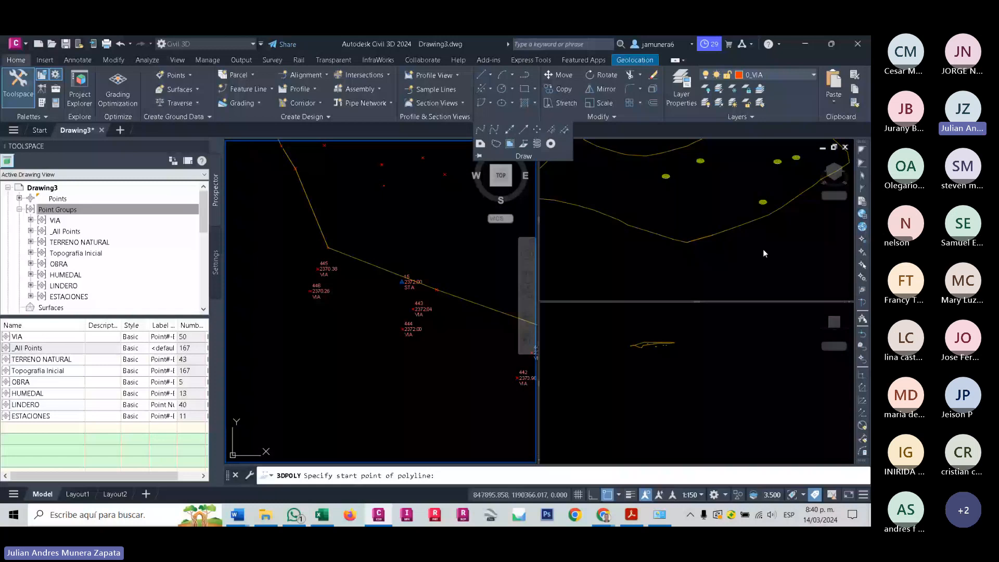
pyautogui.click(862, 265)
pyautogui.scroll(-4, 311, 288)
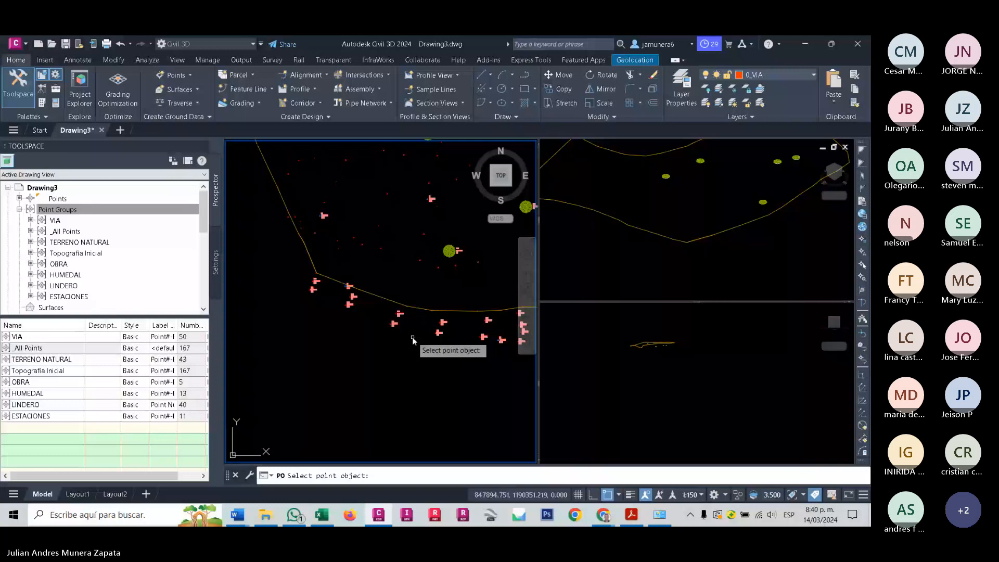
pyautogui.moveTo(412, 339); pyautogui.dragTo(333, 331, button='middle')
pyautogui.click(721, 235)
pyautogui.moveTo(721, 234); pyautogui.dragTo(626, 244, button='middle')
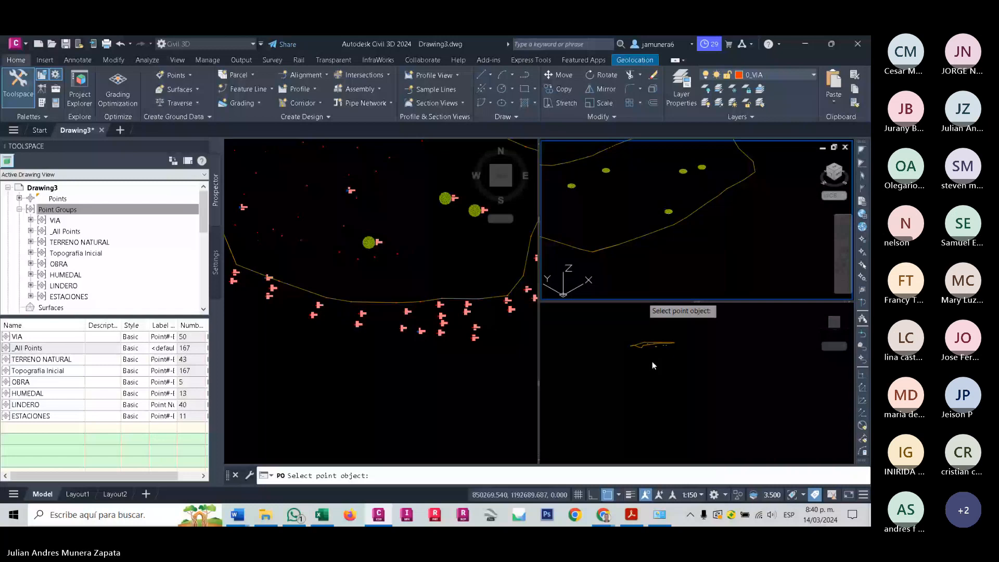
pyautogui.click(653, 361)
pyautogui.scroll(5, 653, 362)
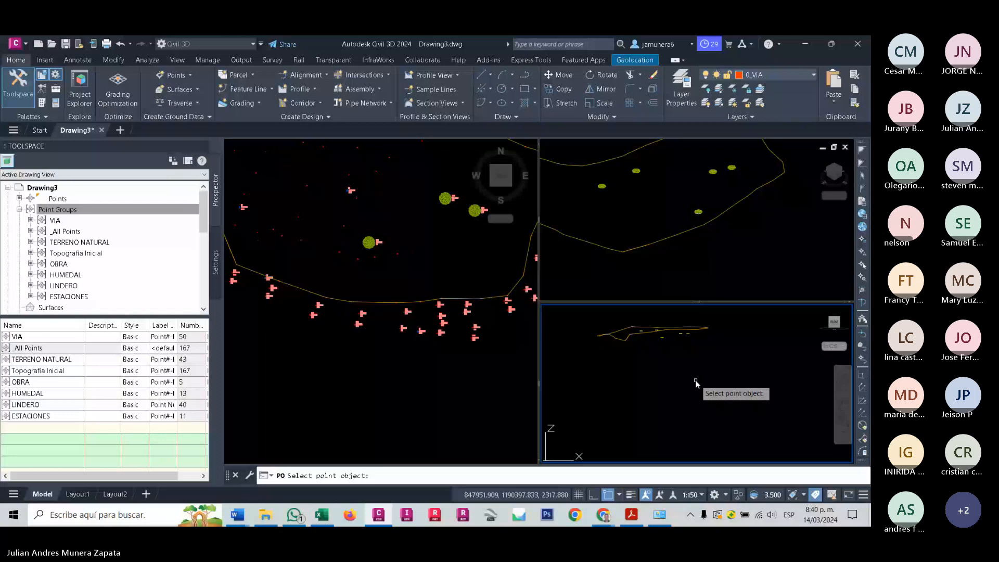
pyautogui.scroll(5, 624, 314)
# Trace the outer road edge with the 3D polyline through the outer VIA points, eastward along the boundary's south side, and end it.
pyautogui.click(268, 299)
pyautogui.moveTo(269, 300); pyautogui.dragTo(374, 324, button='middle')
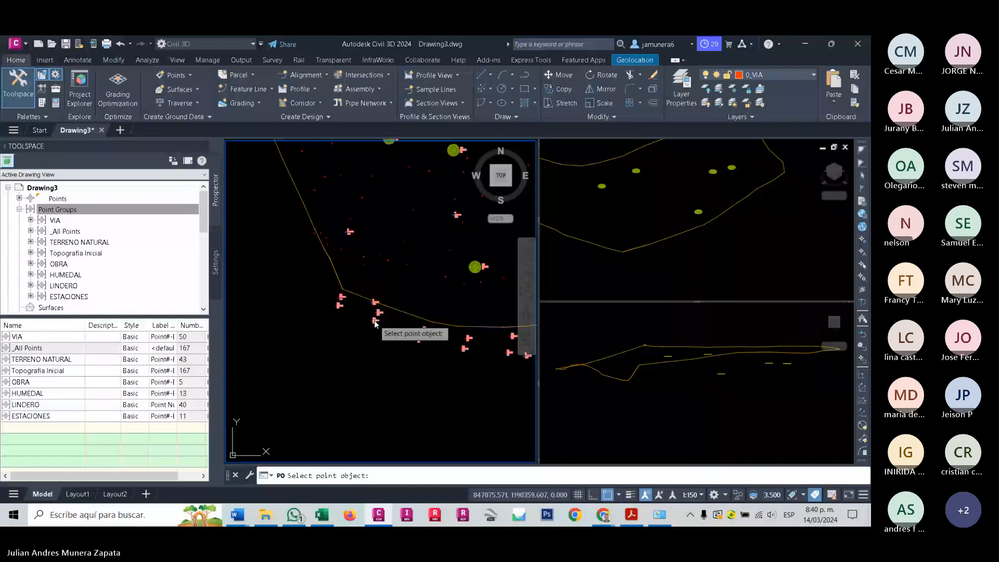
pyautogui.click(375, 321)
pyautogui.click(419, 340)
pyautogui.click(464, 349)
pyautogui.click(509, 353)
pyautogui.moveTo(509, 359); pyautogui.dragTo(356, 342, button='middle')
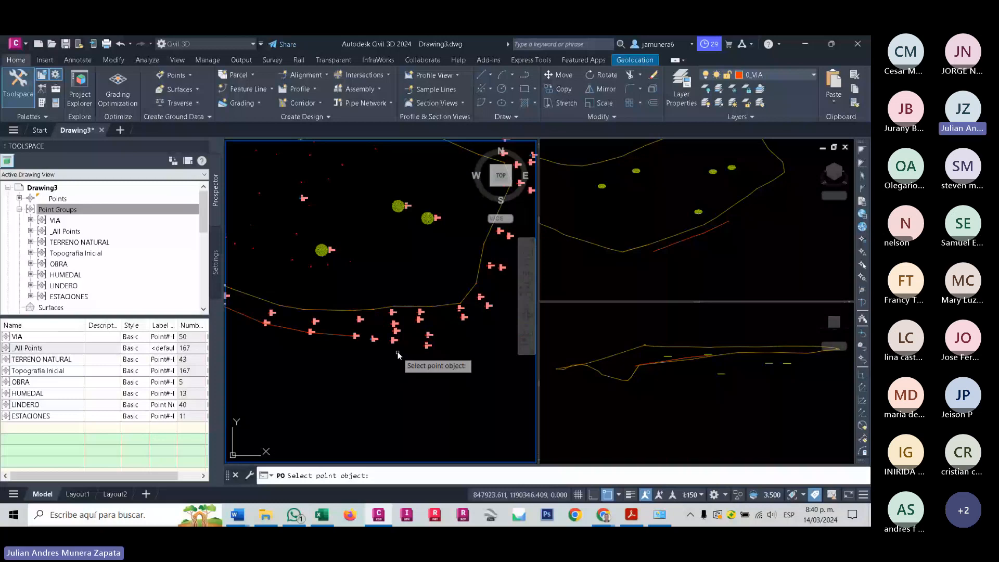
pyautogui.moveTo(398, 354); pyautogui.dragTo(242, 350, button='middle')
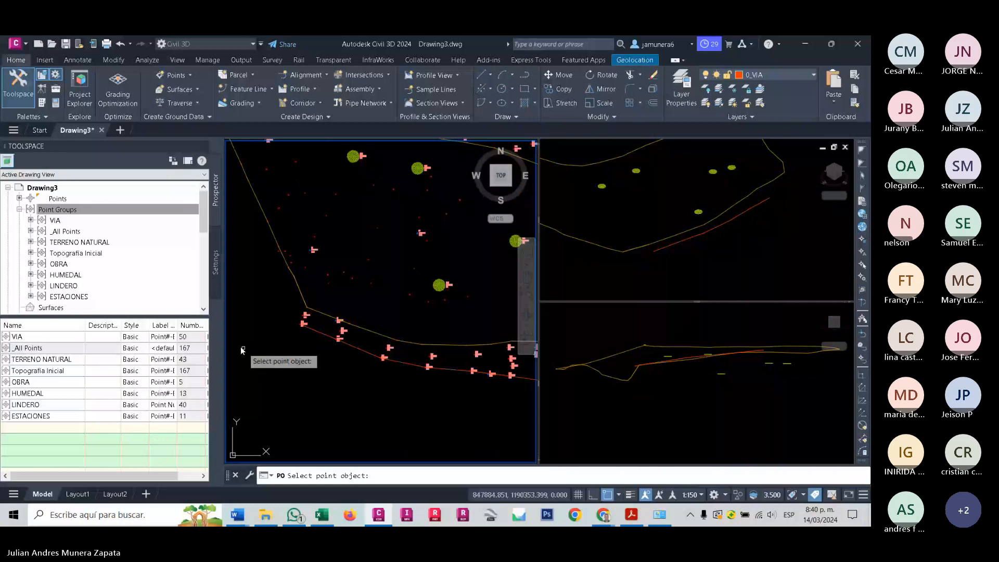
pyautogui.moveTo(242, 350); pyautogui.dragTo(215, 369, button='middle')
pyautogui.press('Escape')
# Begin the inner road edge as a 3D polyline through the inner VIA points, from the boundary's southwest corner to its southeast corner.
pyautogui.click(505, 121)
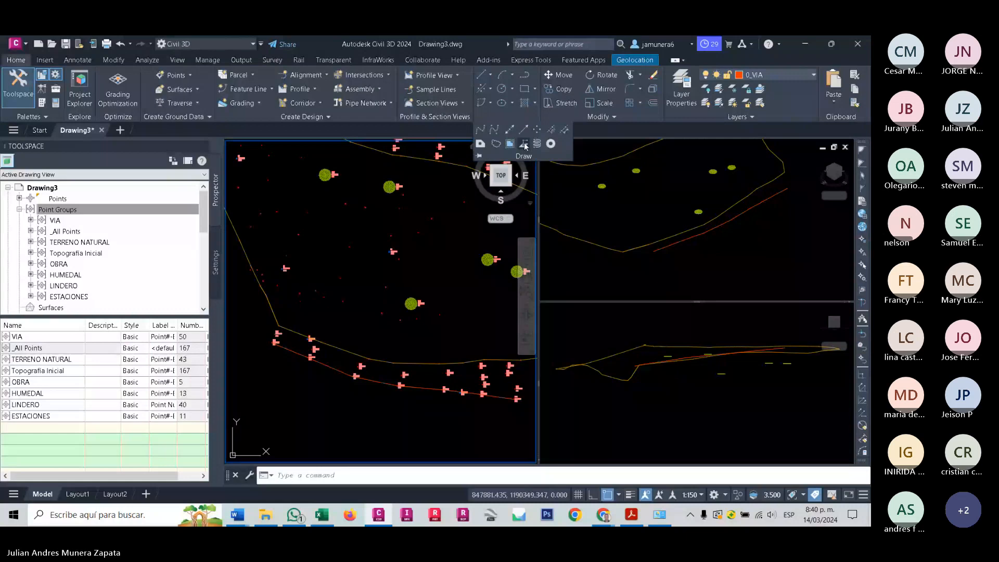
pyautogui.click(525, 145)
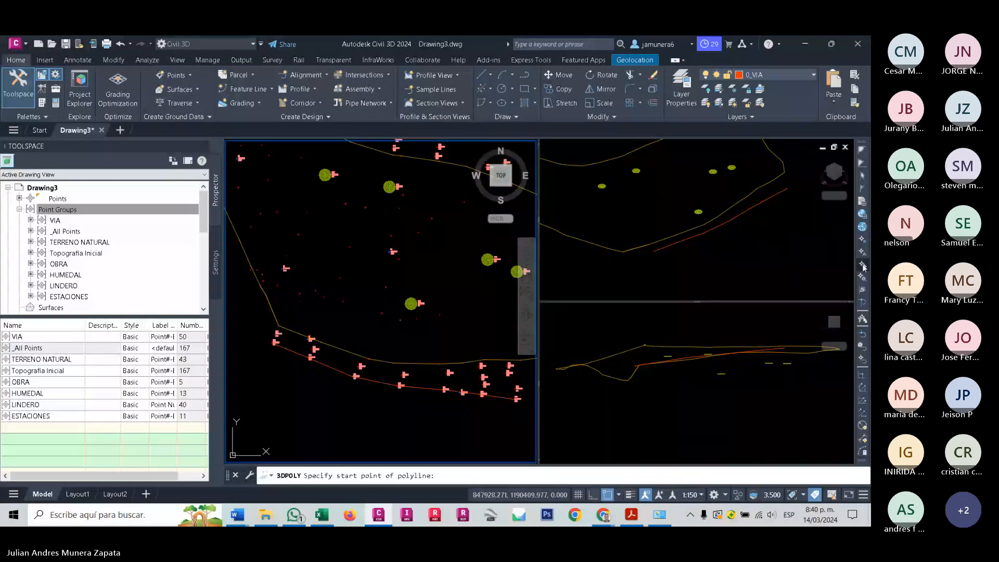
pyautogui.click(275, 335)
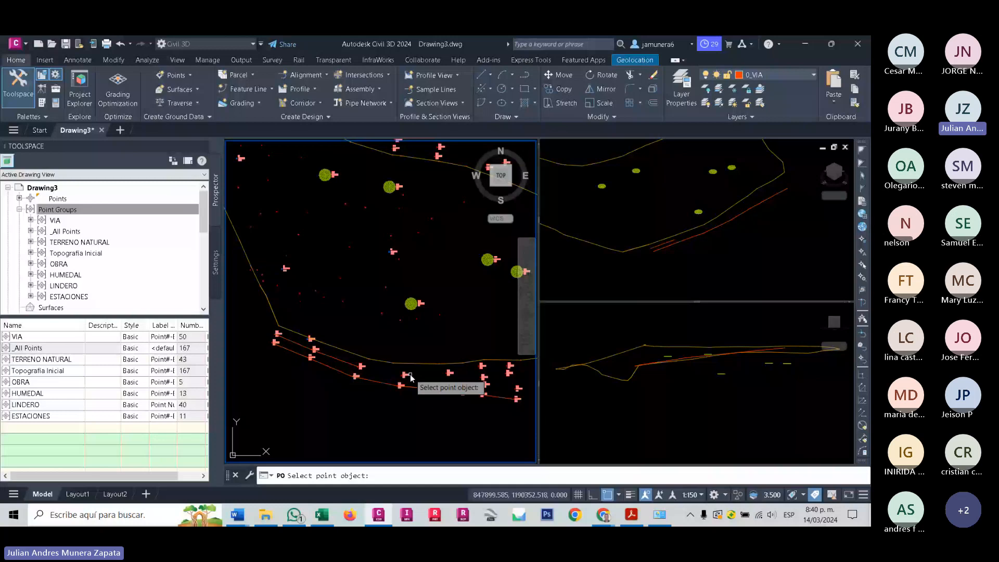
pyautogui.moveTo(411, 379); pyautogui.dragTo(389, 372, button='middle')
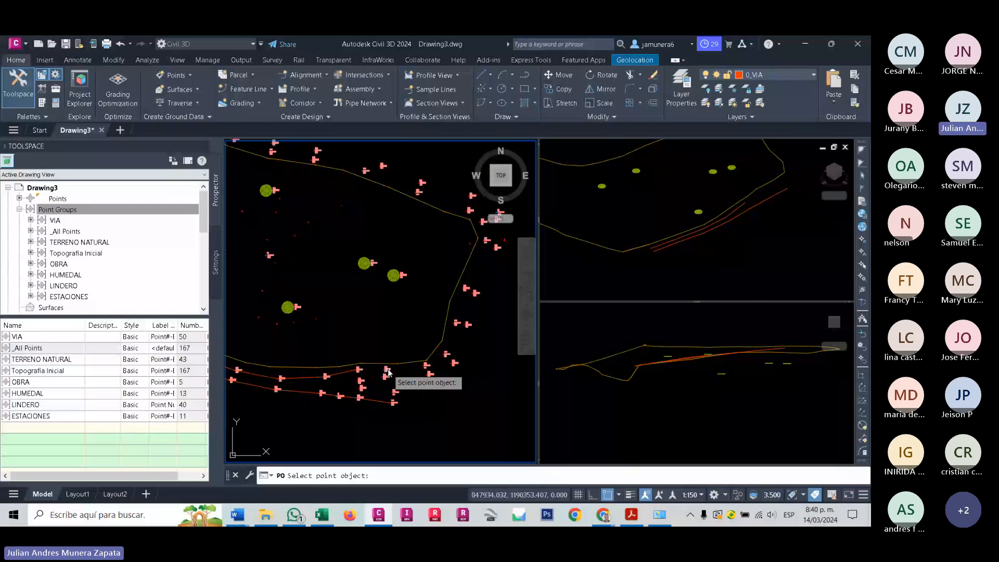
pyautogui.click(387, 369)
pyautogui.click(426, 366)
pyautogui.click(446, 354)
# Continue the inner road edge through the VIA points up the east side and around the boundary's eastern corner.
pyautogui.click(456, 323)
pyautogui.click(466, 289)
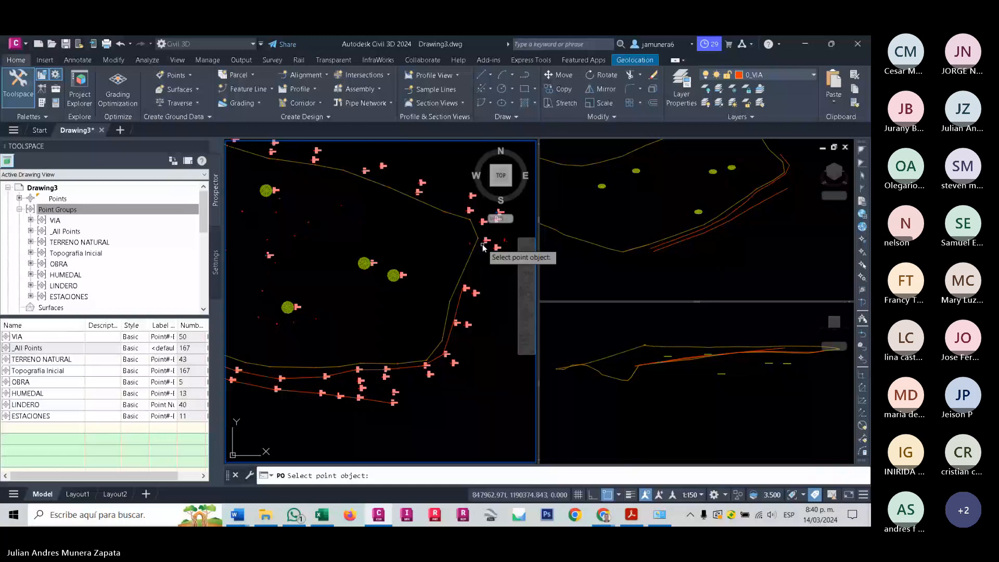
pyautogui.click(486, 240)
pyautogui.moveTo(485, 234); pyautogui.dragTo(462, 293, button='middle')
pyautogui.click(460, 281)
pyautogui.click(447, 270)
pyautogui.click(397, 252)
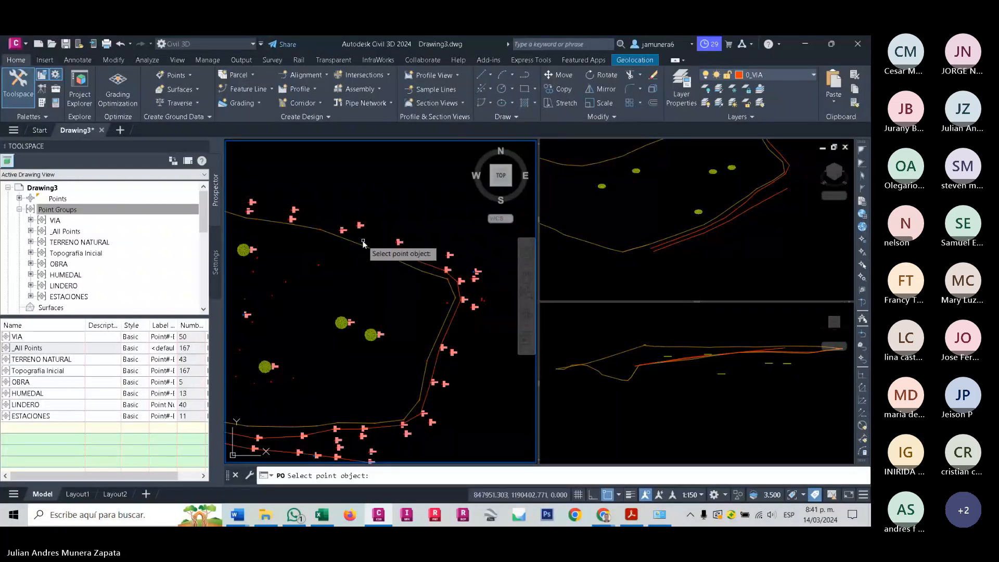
# Carry the inner road edge along the curved northeast side to the northernmost inner VIA point and end the polyline.
pyautogui.moveTo(363, 243); pyautogui.dragTo(466, 296, button='middle')
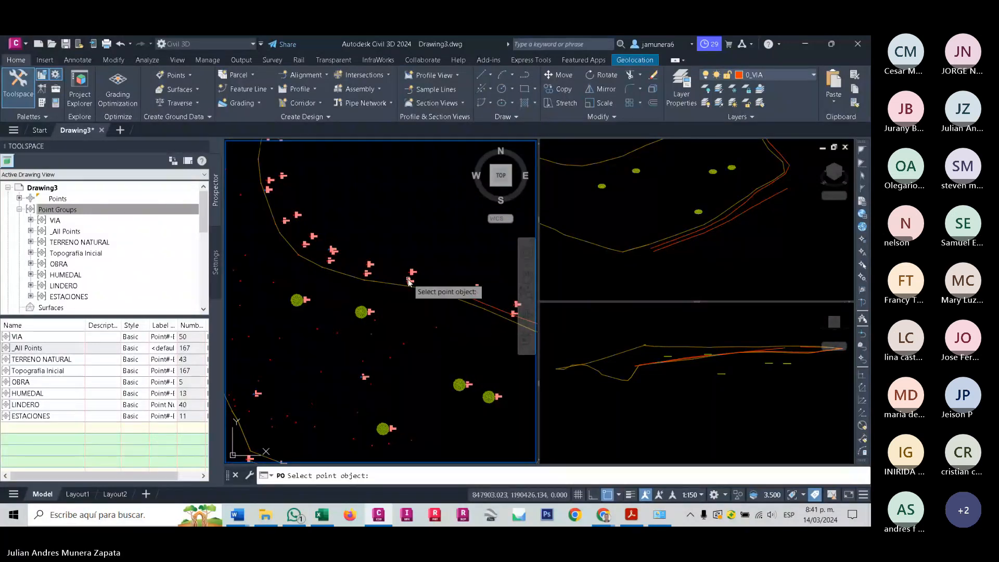
pyautogui.click(368, 274)
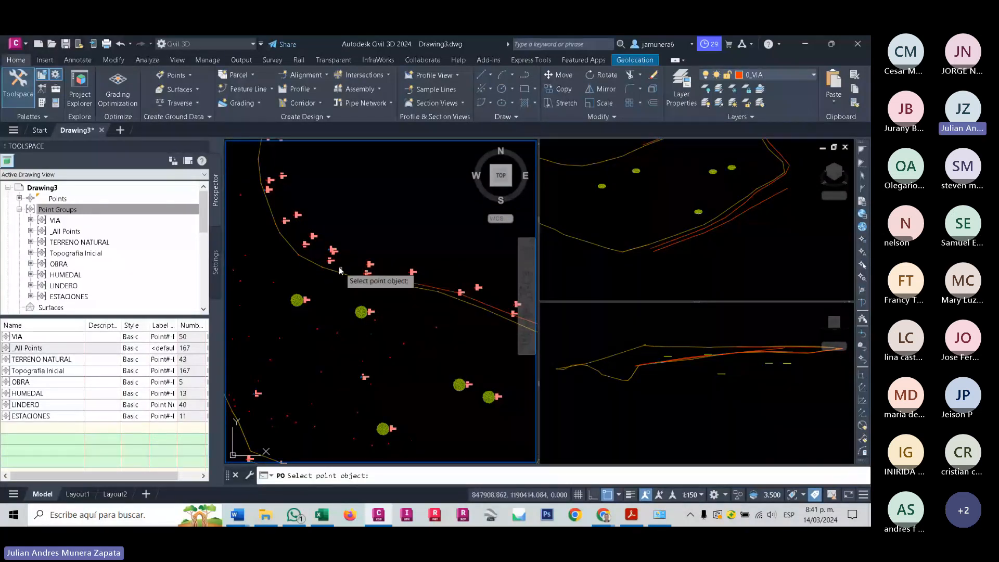
pyautogui.click(331, 260)
pyautogui.click(306, 245)
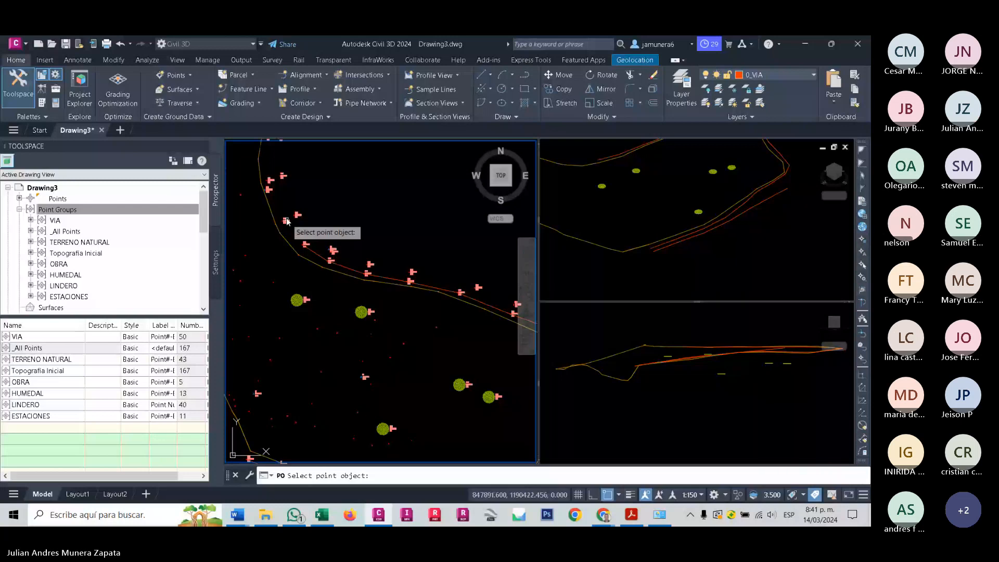
pyautogui.click(286, 221)
pyautogui.click(269, 180)
pyautogui.moveTo(286, 162); pyautogui.dragTo(309, 252, button='middle')
pyautogui.click(291, 228)
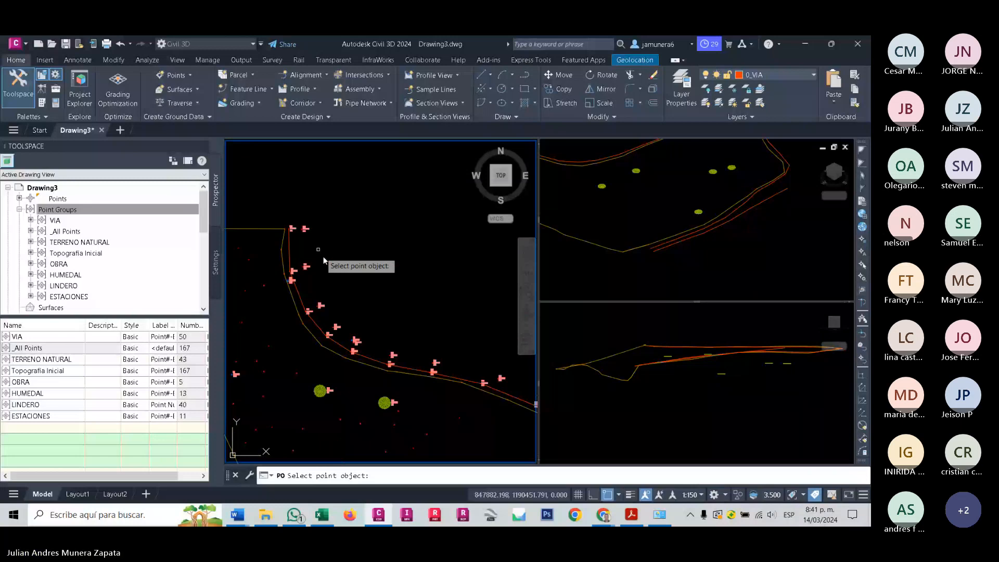
pyautogui.moveTo(323, 257); pyautogui.dragTo(289, 197, button='middle')
pyautogui.press('Escape')
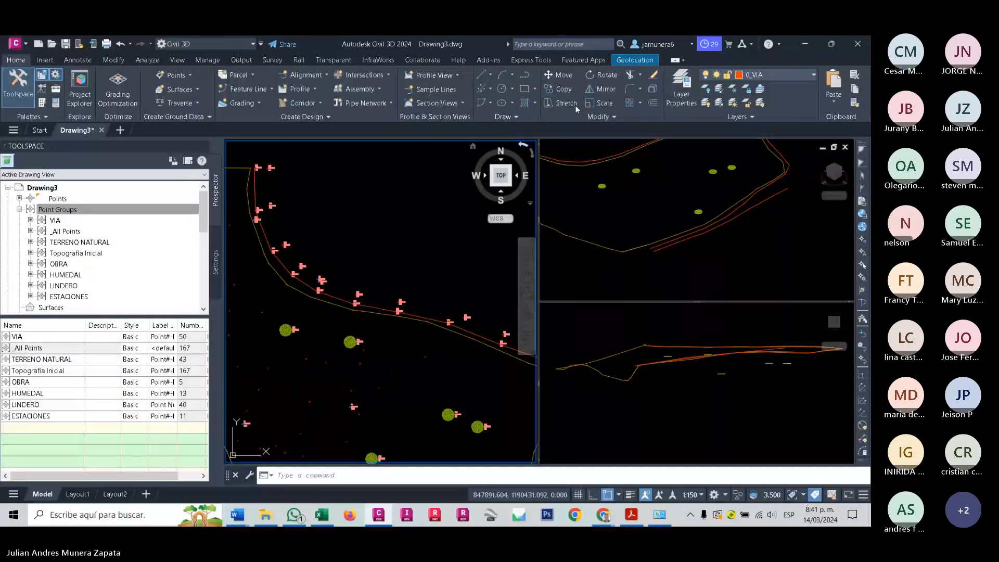
# Begin the outer road edge as a 3D polyline snapped to point objects, from the northernmost outer VIA point southward along the curve.
pyautogui.click(506, 117)
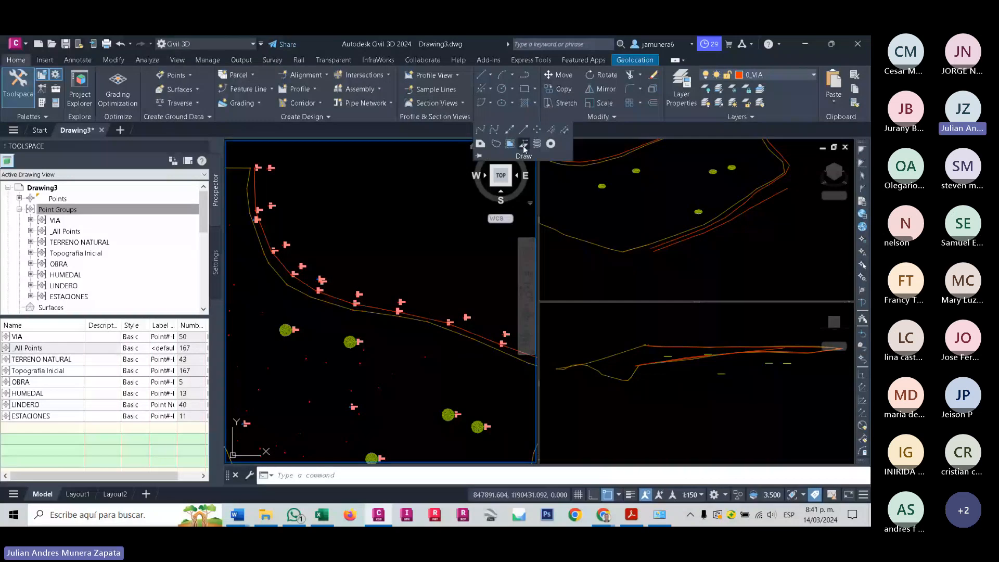
pyautogui.click(523, 145)
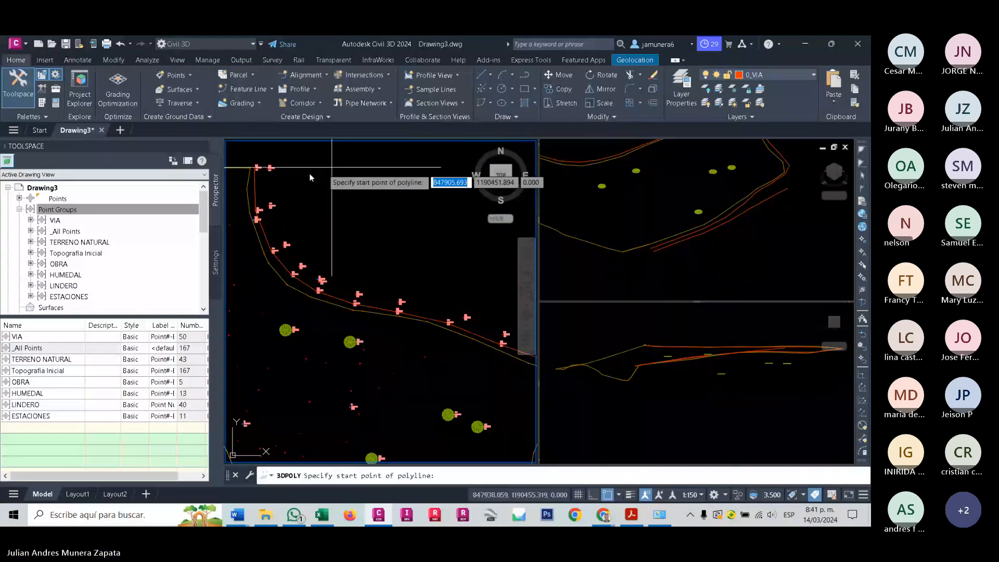
pyautogui.write('PO')
pyautogui.press('Return')
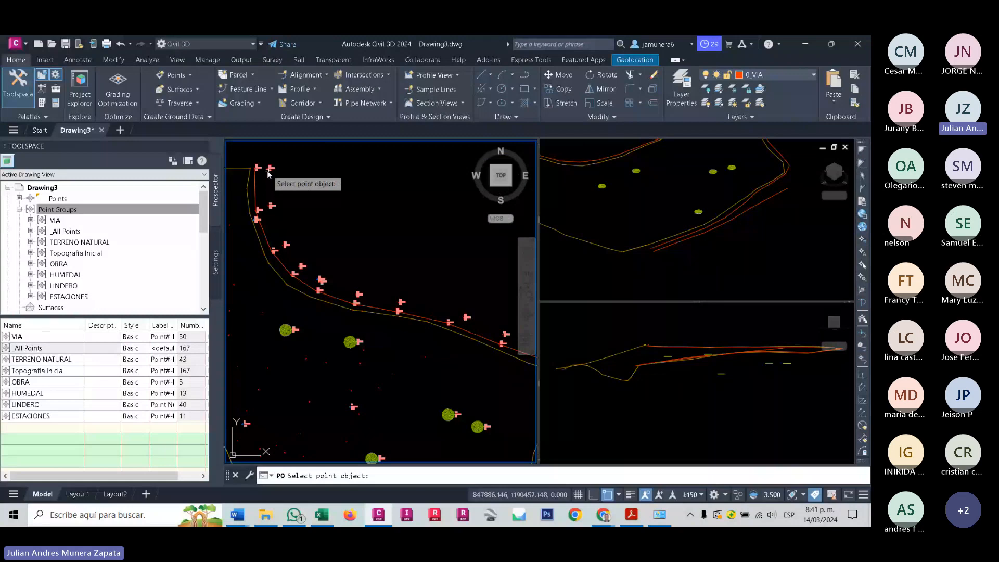
pyautogui.click(271, 169)
pyautogui.click(271, 206)
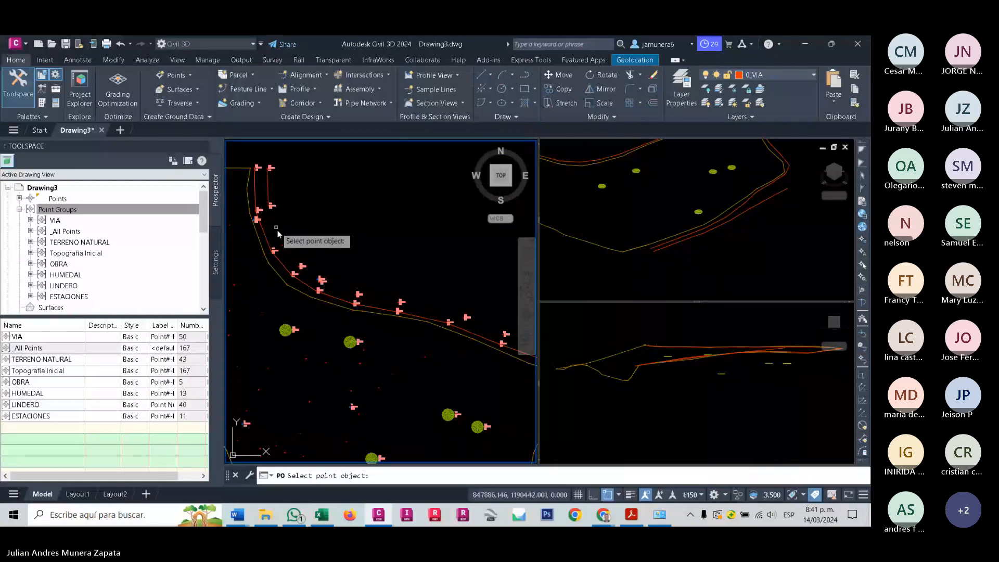
# Try to extend the outer road edge past the VIA point beside station 11, and undo those last two segments.
pyautogui.click(363, 295)
pyautogui.click(402, 301)
pyautogui.moveTo(457, 315); pyautogui.dragTo(427, 283, button='middle')
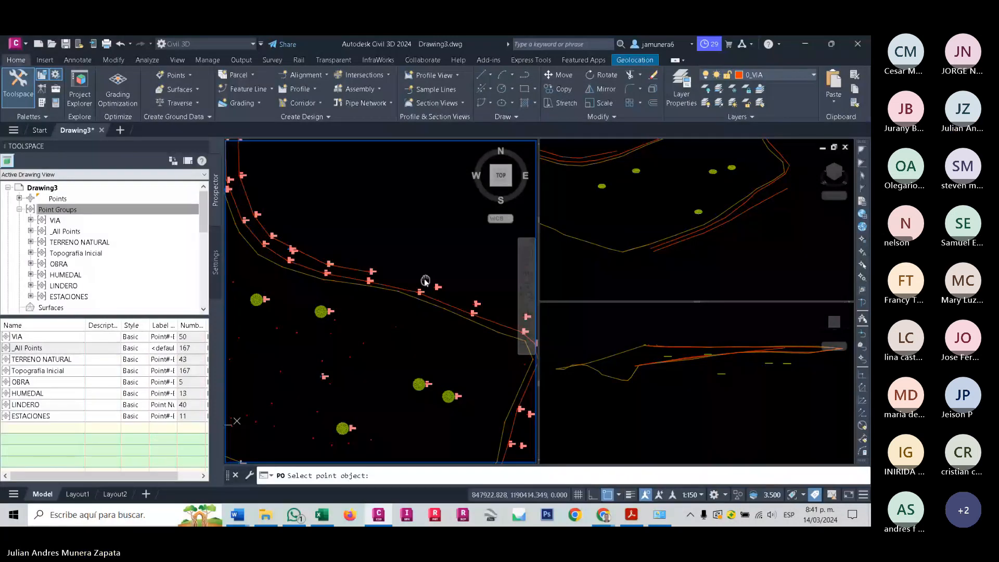
pyautogui.scroll(6, 306, 246)
pyautogui.moveTo(306, 246); pyautogui.dragTo(380, 242, button='middle')
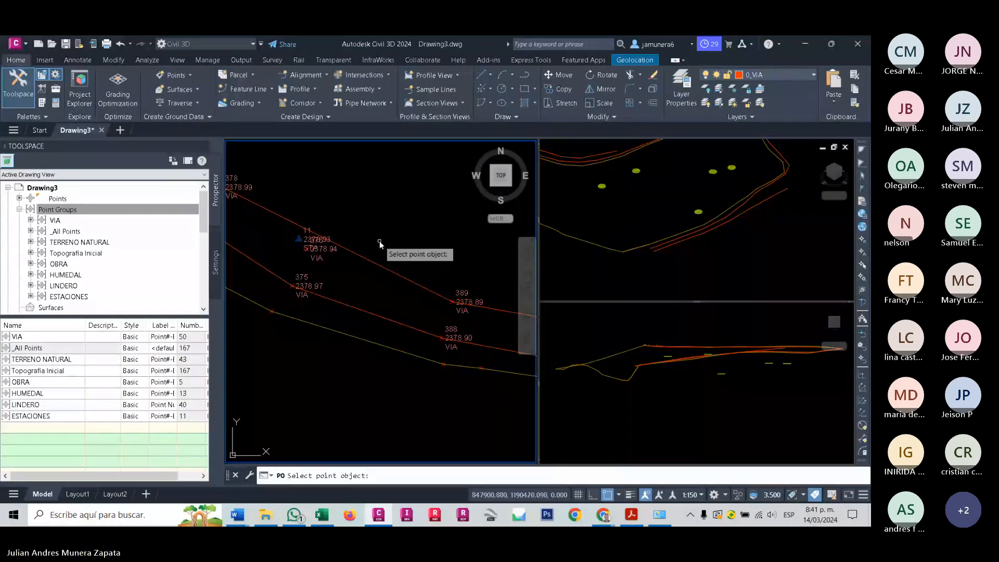
pyautogui.press('Escape')
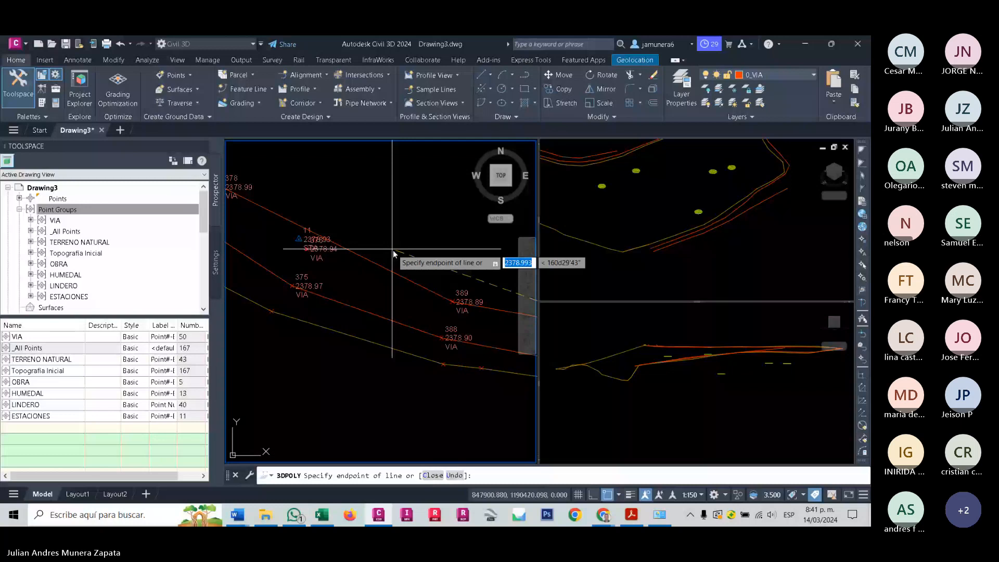
pyautogui.hotkey('ctrl', 'z')
pyautogui.hotkey('ctrl', 'z')
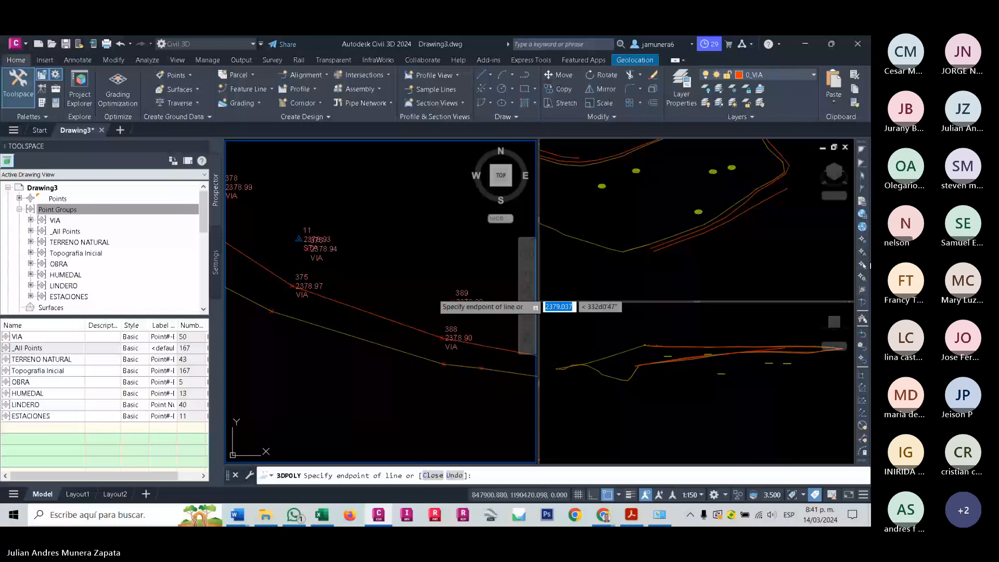
# Resume the outer road edge through the VIA point beside station 11 and VIA point 389, using point-object selection.
pyautogui.click(863, 265)
pyautogui.click(307, 249)
pyautogui.click(453, 301)
pyautogui.scroll(-4, 453, 301)
pyautogui.moveTo(453, 301); pyautogui.dragTo(404, 295, button='middle')
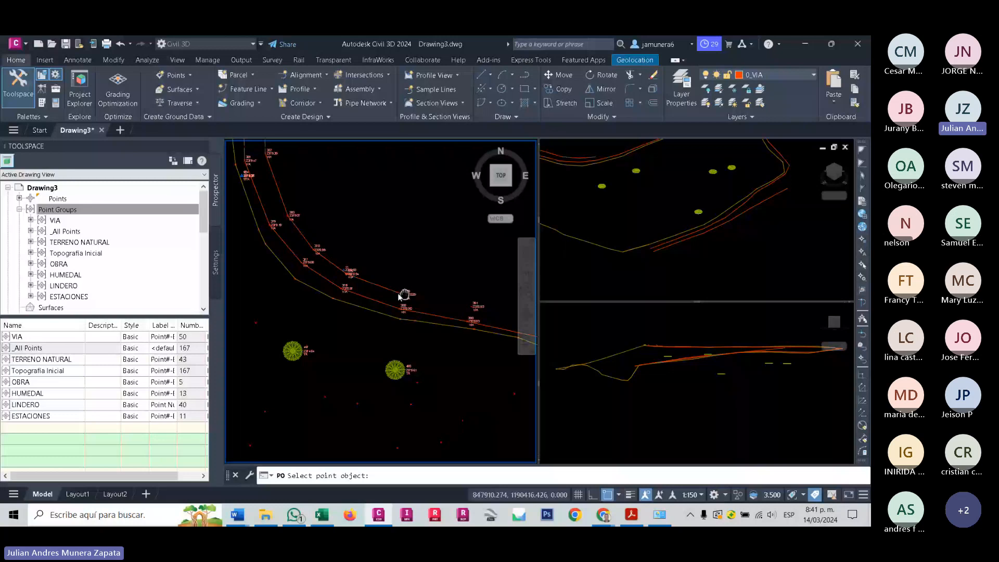
# Carry the outer road edge through VIA point 415 around the eastern corner, down the east side to point 432, and end it.
pyautogui.scroll(5, 401, 295)
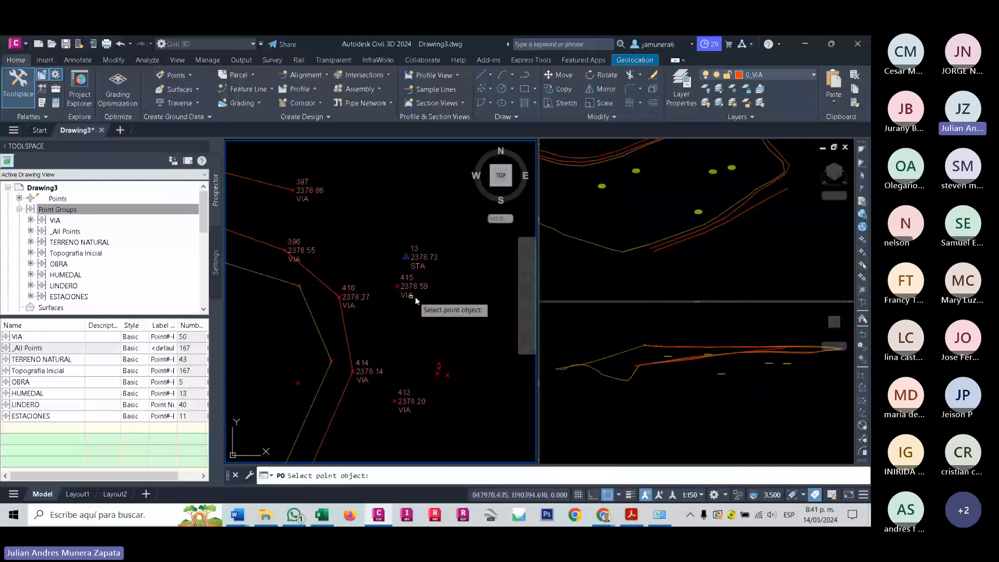
pyautogui.click(412, 296)
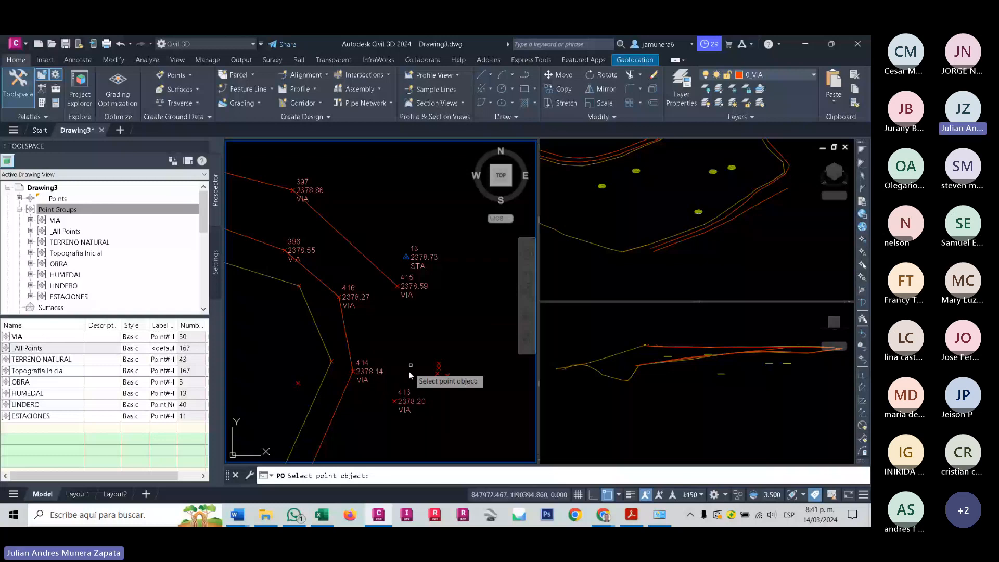
pyautogui.scroll(-5, 368, 254)
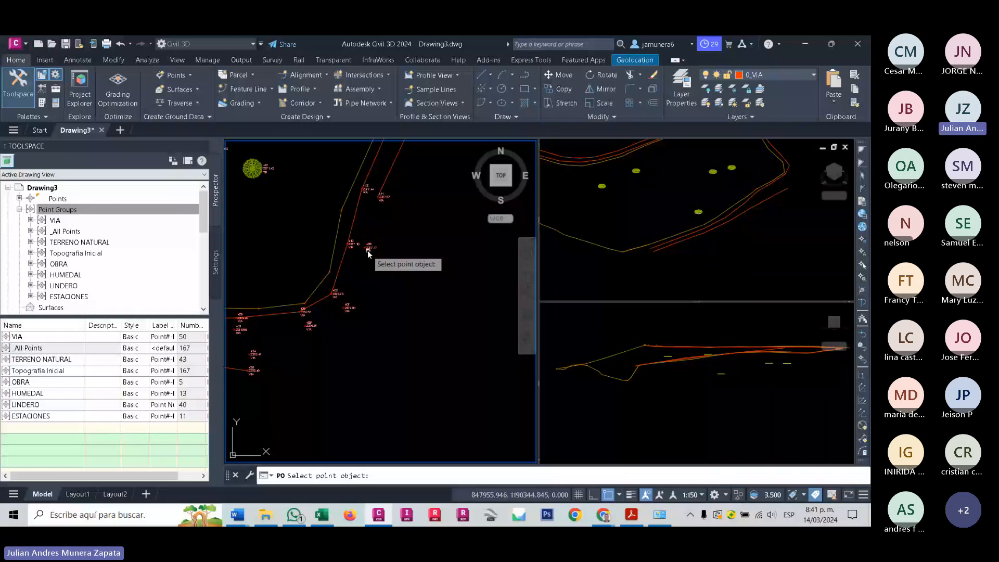
pyautogui.scroll(5, 368, 254)
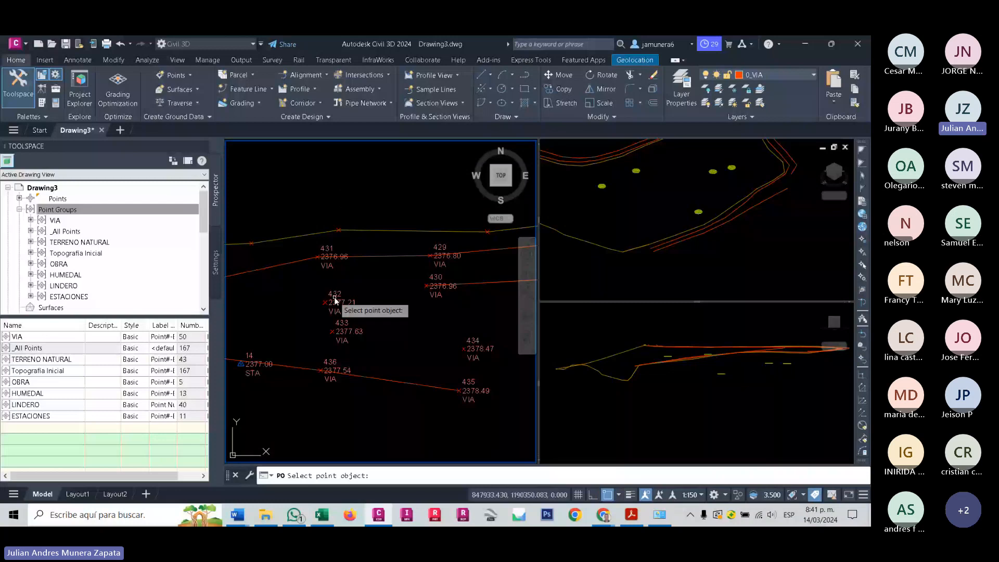
pyautogui.press('Escape')
# Make 0_HUMEDAL the current layer.
pyautogui.scroll(-5, 408, 337)
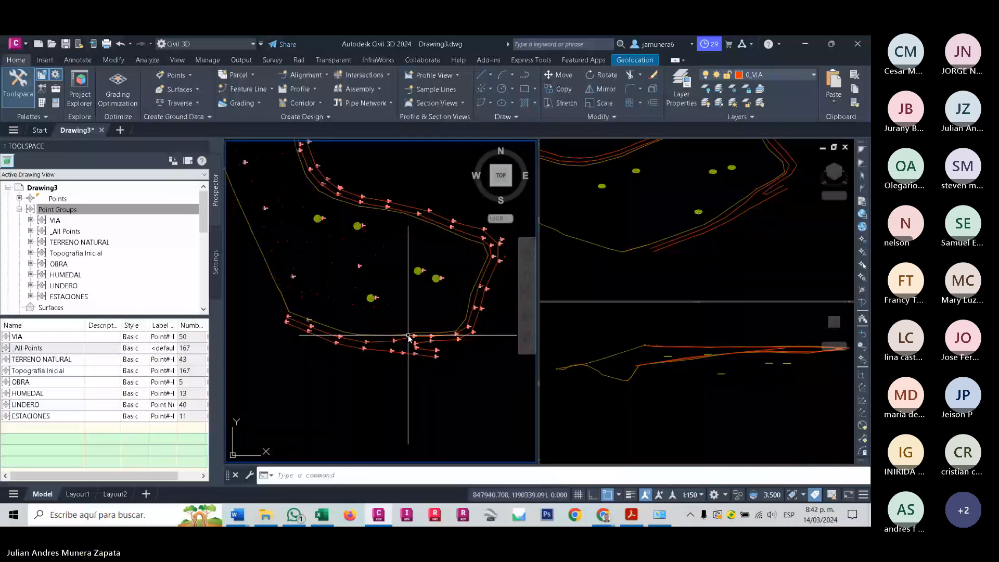
pyautogui.moveTo(447, 292)
pyautogui.mouseDown(button='middle')
pyautogui.moveTo(424, 309)
pyautogui.moveTo(460, 348)
pyautogui.mouseUp(button='middle')
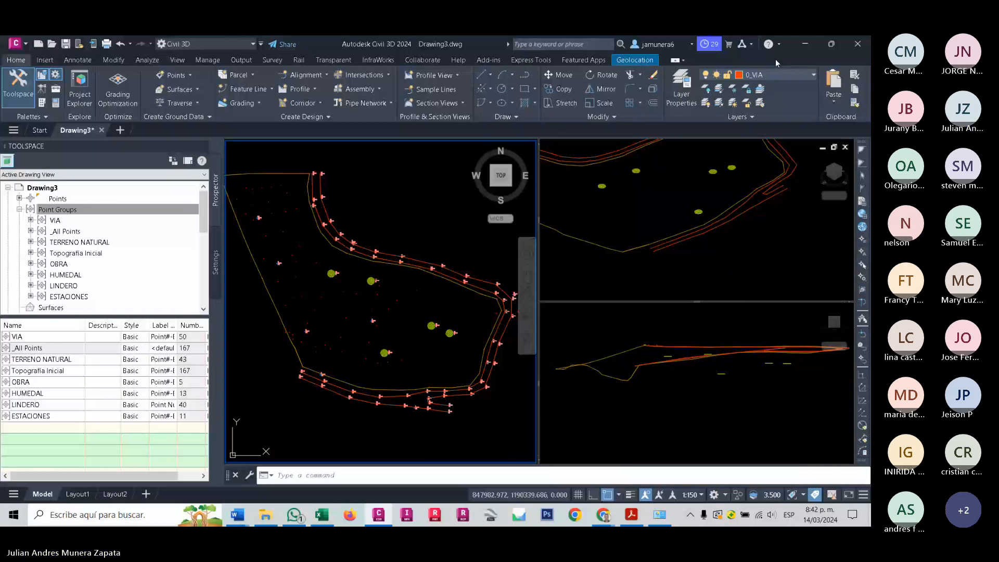
pyautogui.click(776, 75)
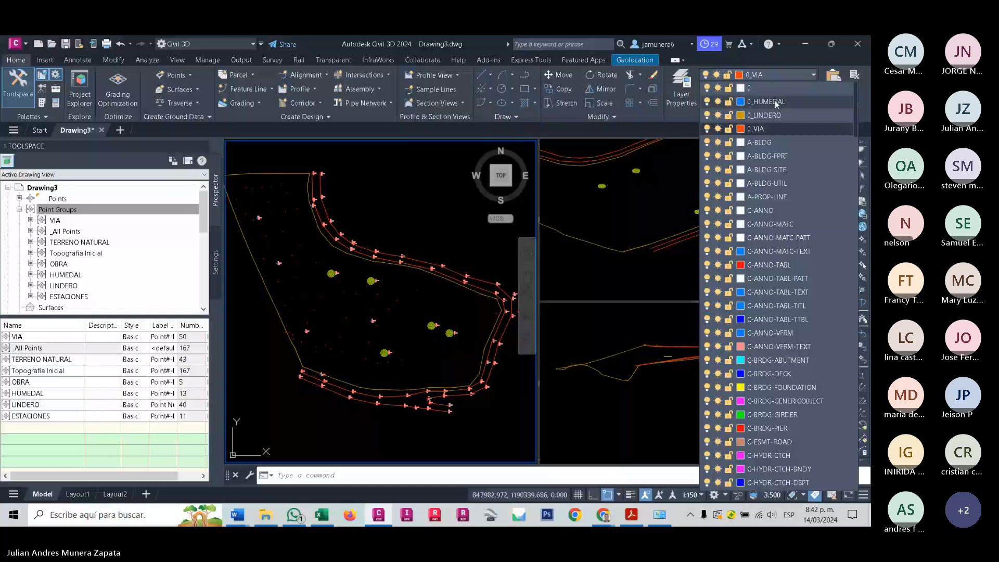
pyautogui.click(768, 102)
pyautogui.moveTo(348, 347); pyautogui.dragTo(351, 323, button='middle')
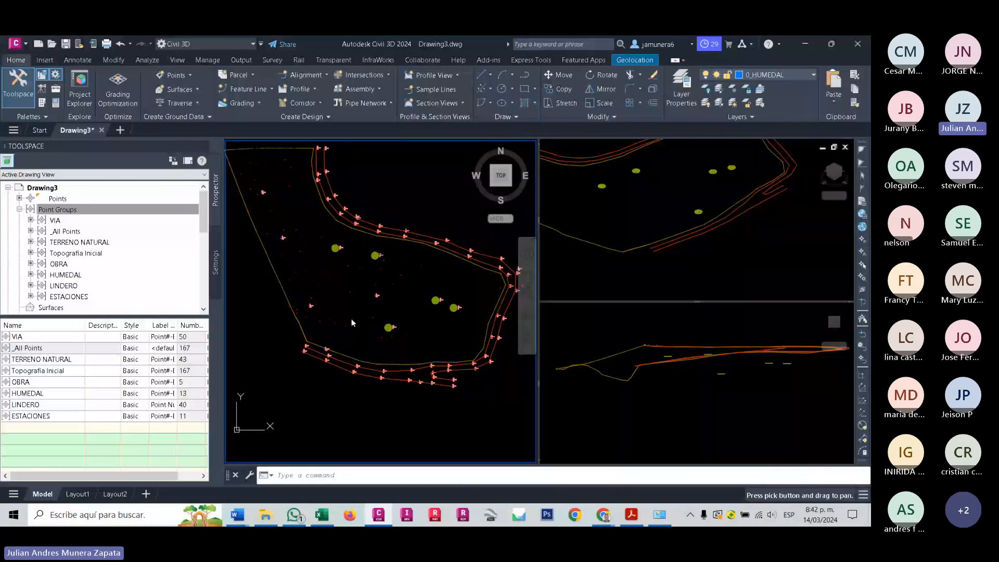
# Move the VIA point group to the end of the point group display order and apply the change.
pyautogui.click(72, 210)
pyautogui.rightClick(73, 213)
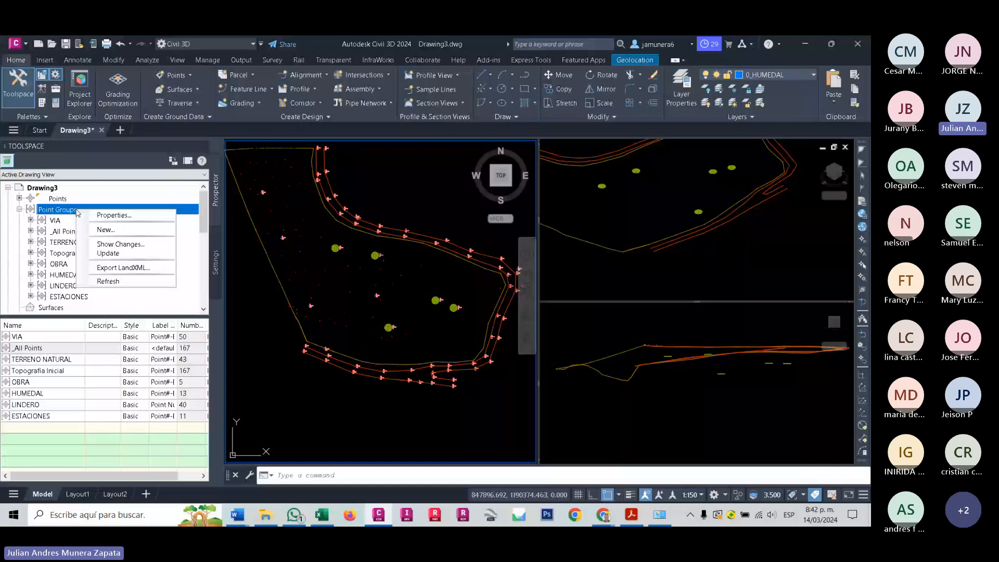
pyautogui.click(114, 215)
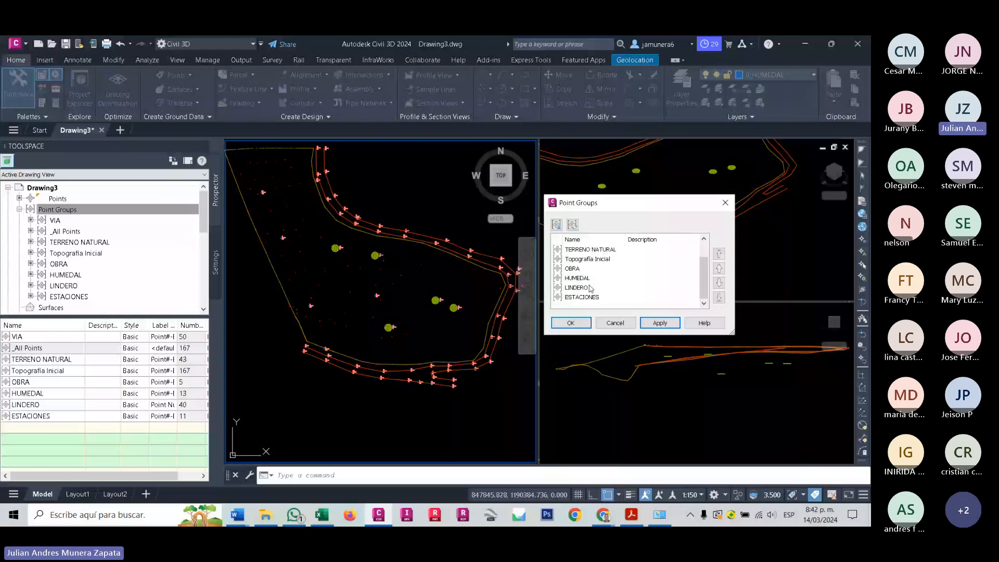
pyautogui.scroll(1, 590, 288)
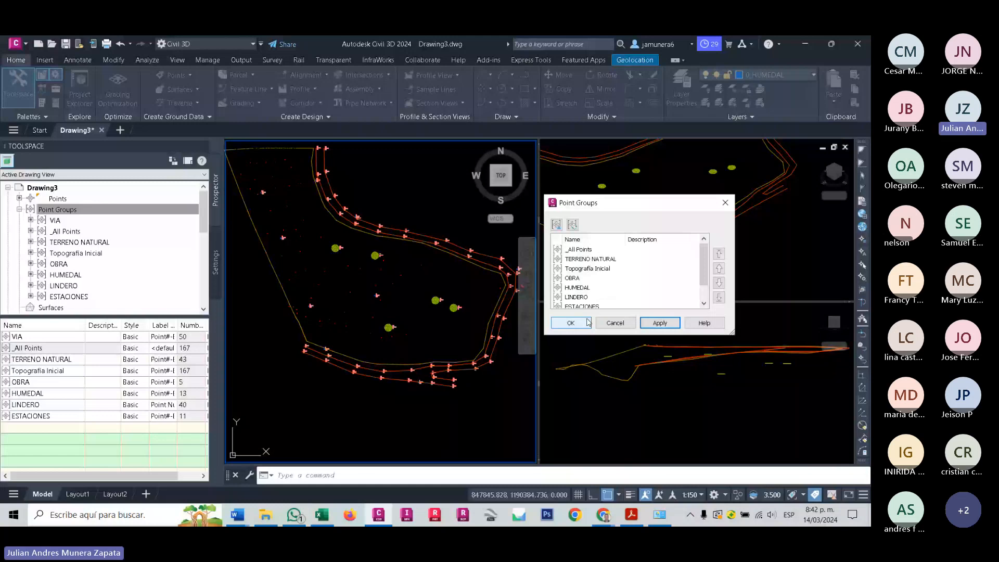
pyautogui.click(571, 323)
# Move the HUMEDAL point group to the start of the point group display order and apply the change.
pyautogui.rightClick(95, 214)
pyautogui.click(112, 219)
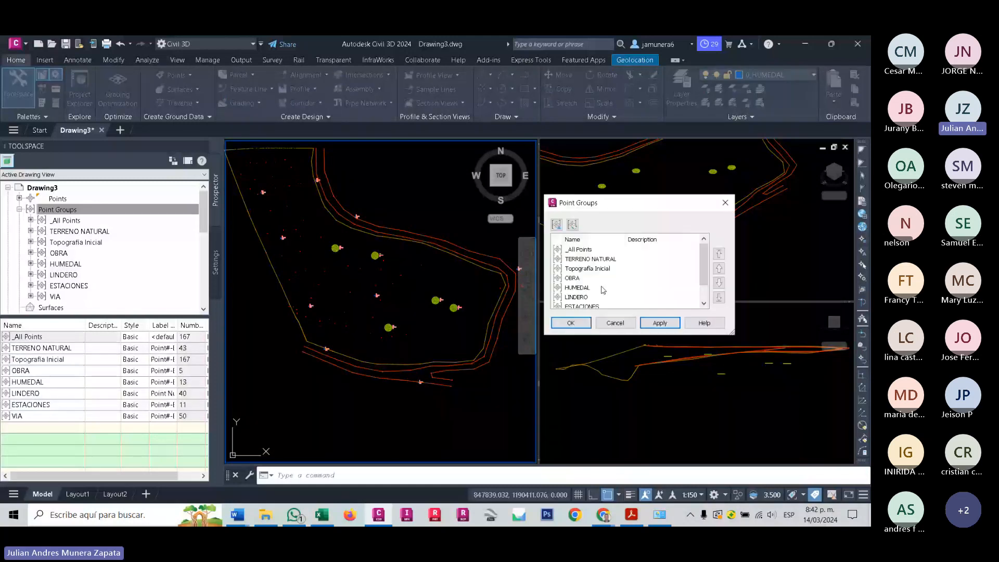
pyautogui.click(603, 288)
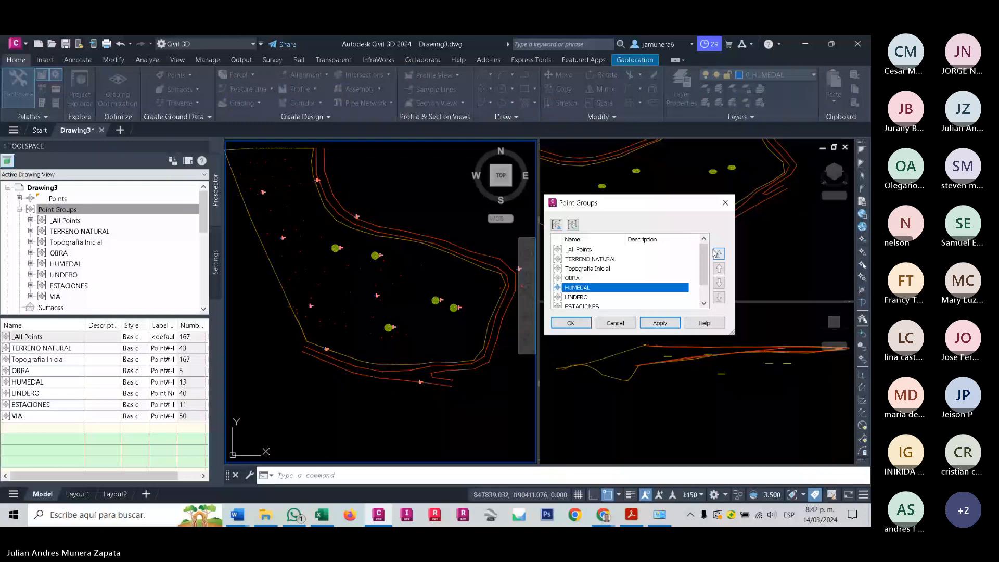
pyautogui.click(717, 254)
pyautogui.click(571, 323)
pyautogui.scroll(5, 310, 318)
pyautogui.moveTo(309, 318); pyautogui.dragTo(418, 351, button='middle')
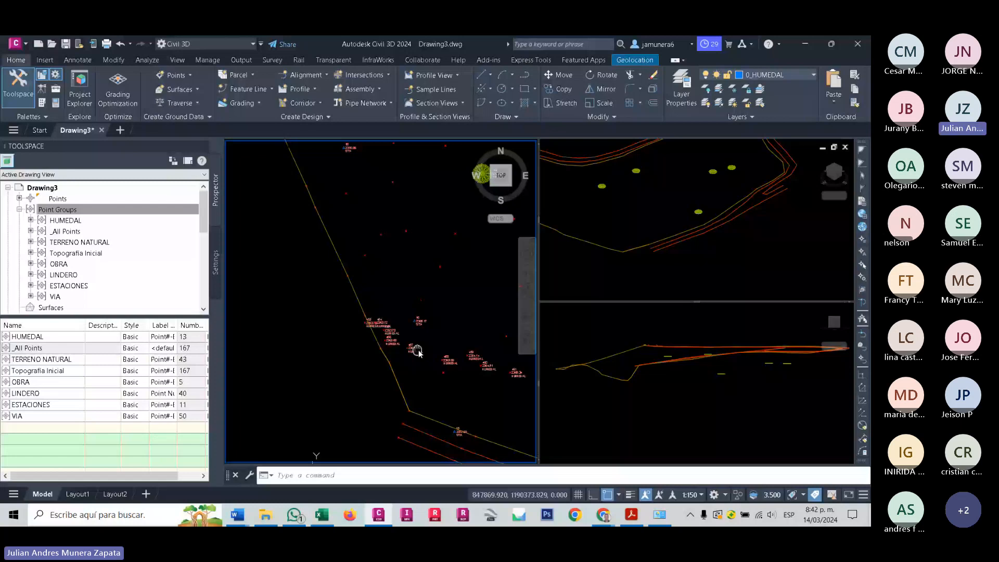
pyautogui.click(504, 117)
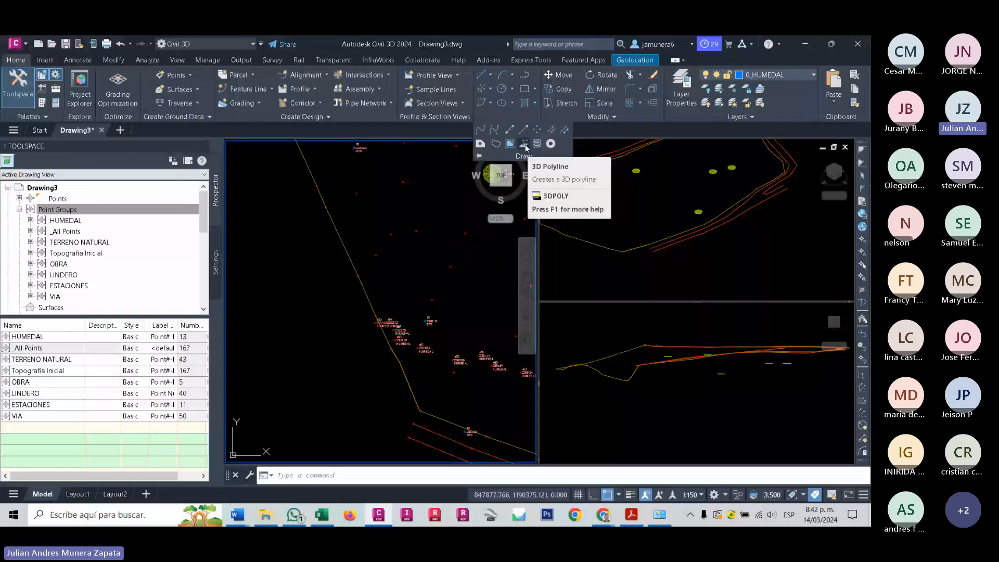
pyautogui.click(525, 145)
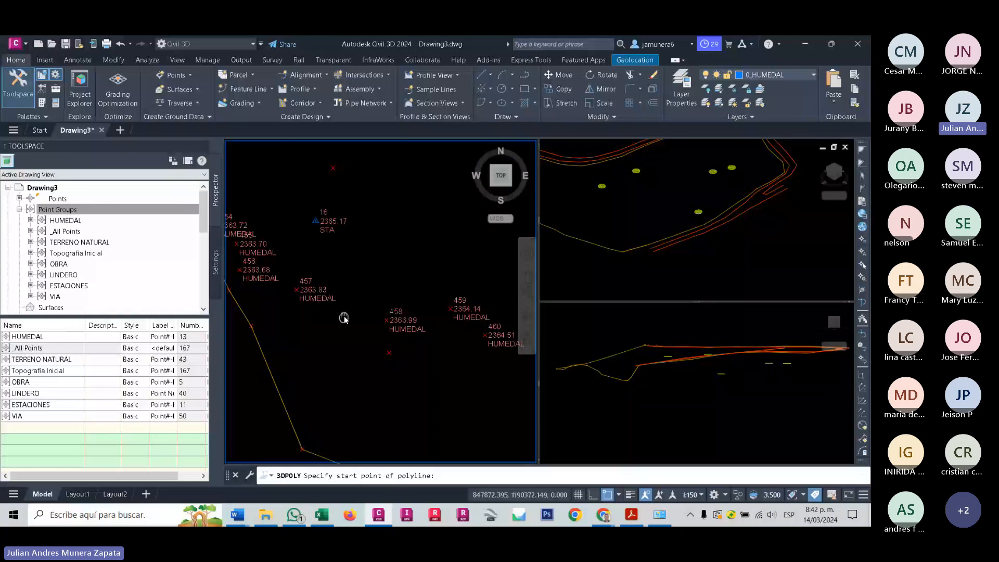
pyautogui.scroll(-2, 344, 317)
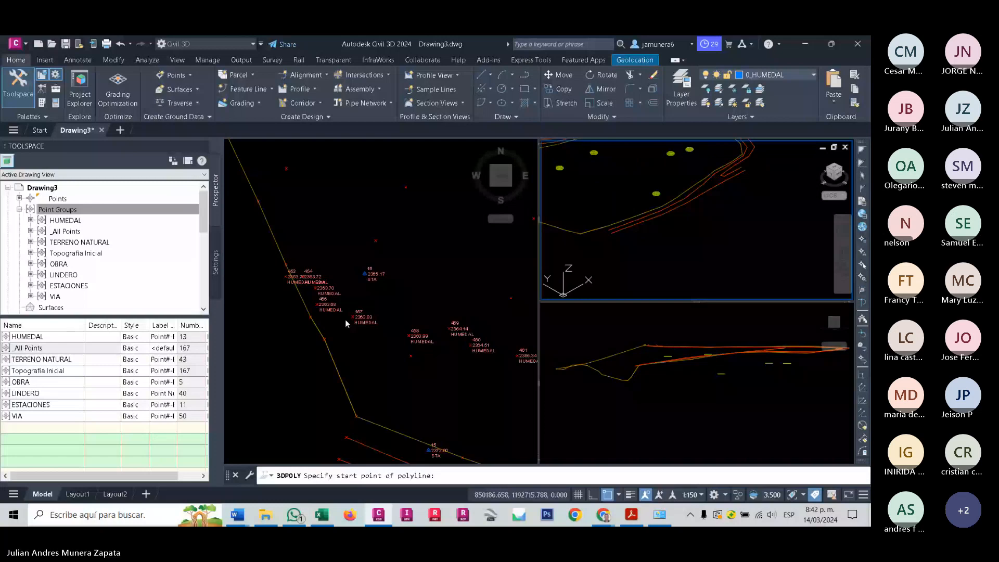
pyautogui.click(306, 277)
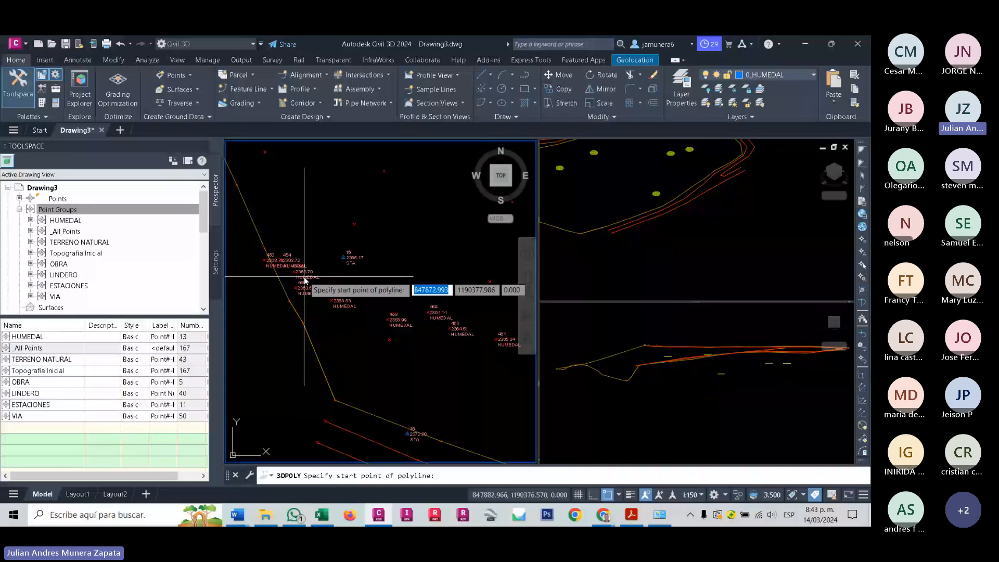
pyautogui.scroll(3, 305, 276)
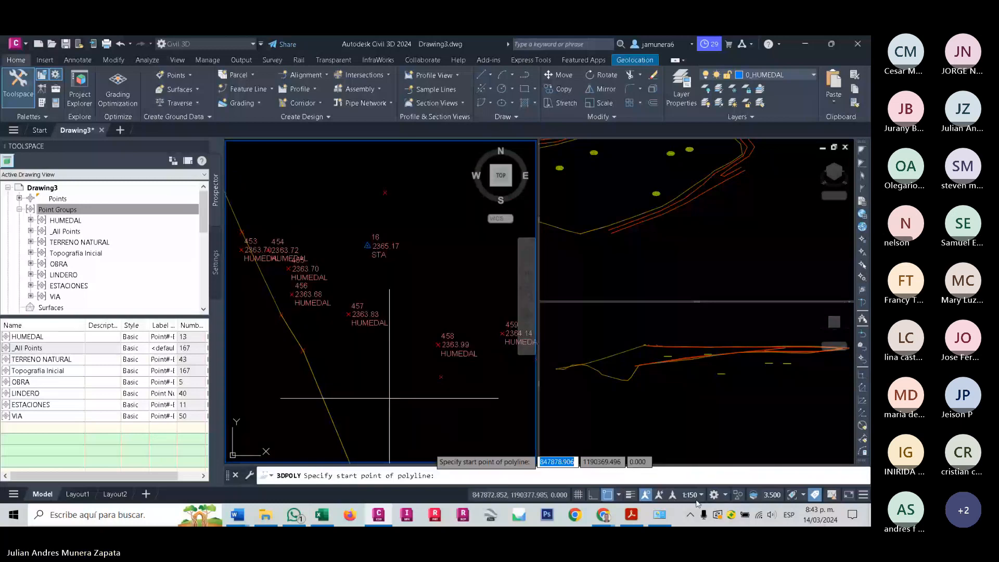
# Set the annotation scale to 1:75 so the HUMEDAL point labels are smaller and separated.
pyautogui.click(698, 497)
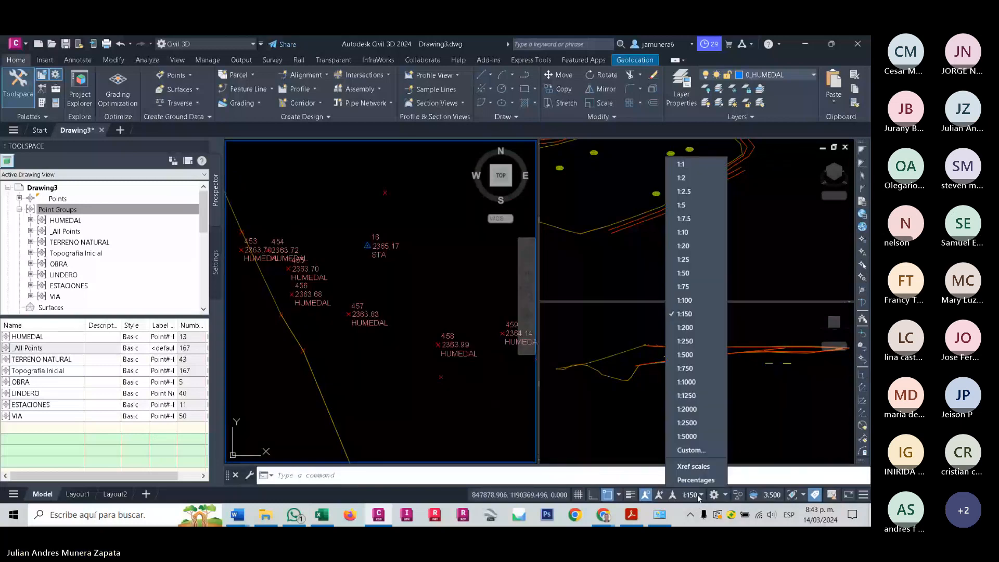
pyautogui.click(683, 260)
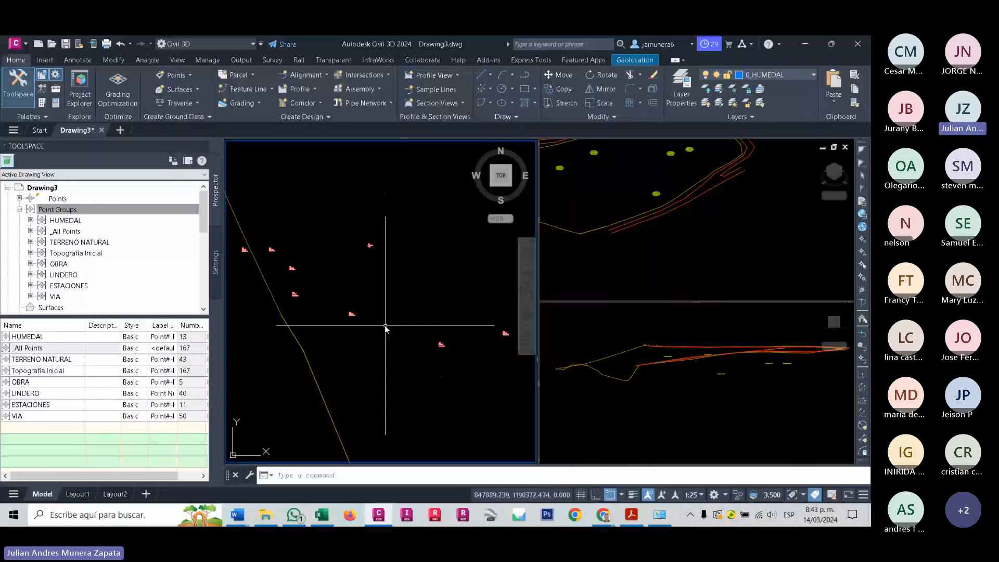
pyautogui.click(698, 495)
pyautogui.click(683, 281)
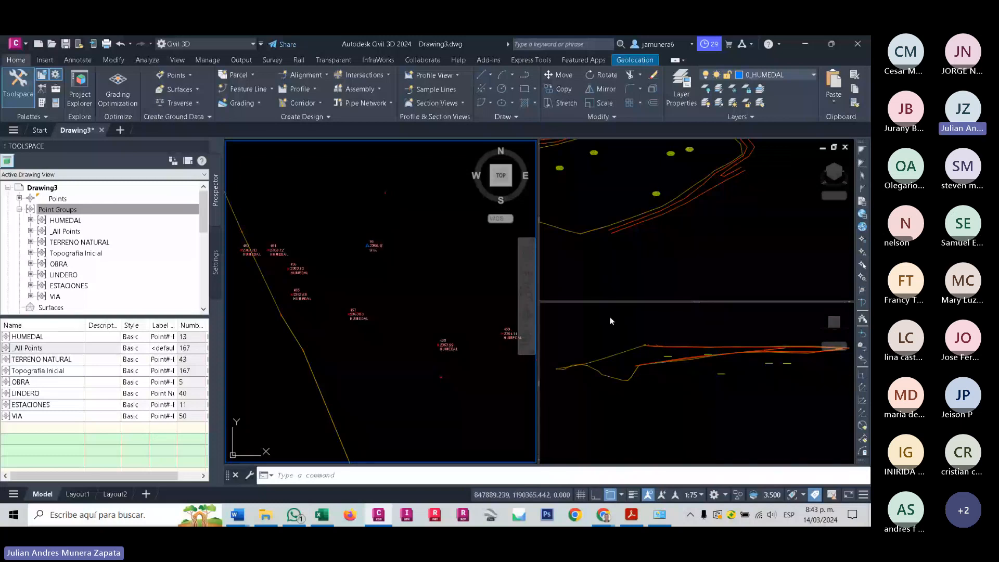
pyautogui.scroll(2, 475, 363)
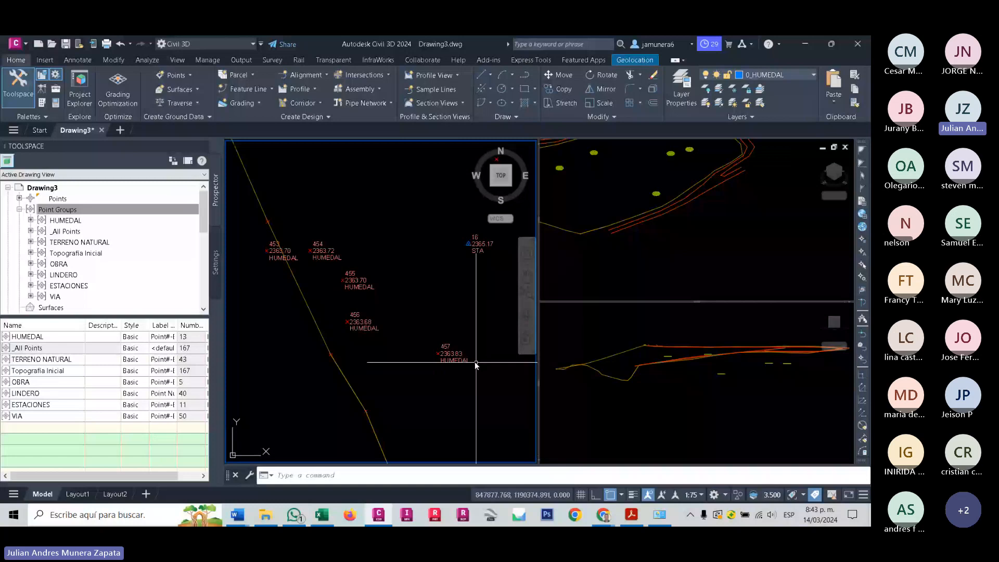
pyautogui.scroll(-2, 230, 307)
# List the points of the HUMEDAL group and widen the Toolspace to examine their numbers, coordinates and raw descriptions.
pyautogui.click(65, 220)
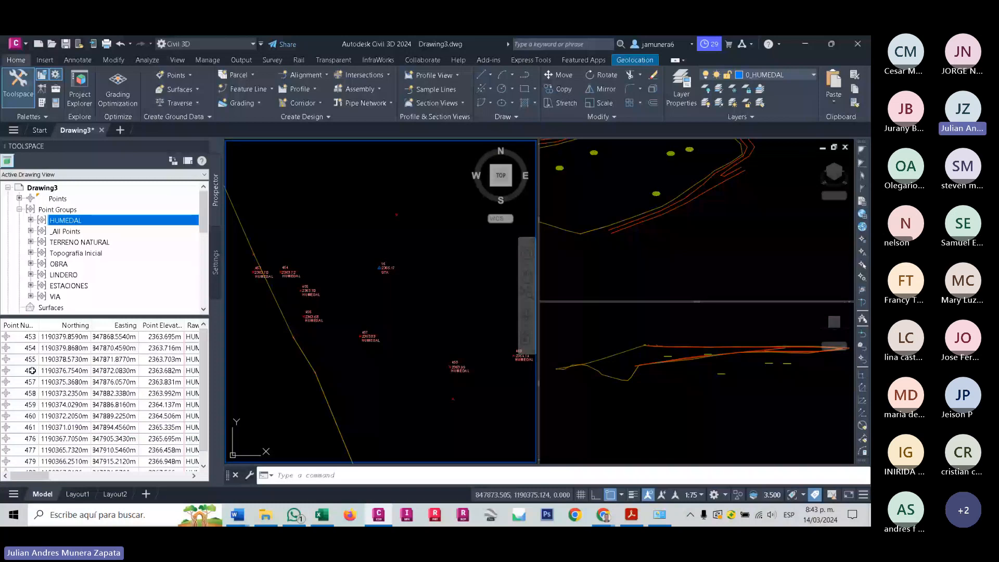
pyautogui.moveTo(34, 452)
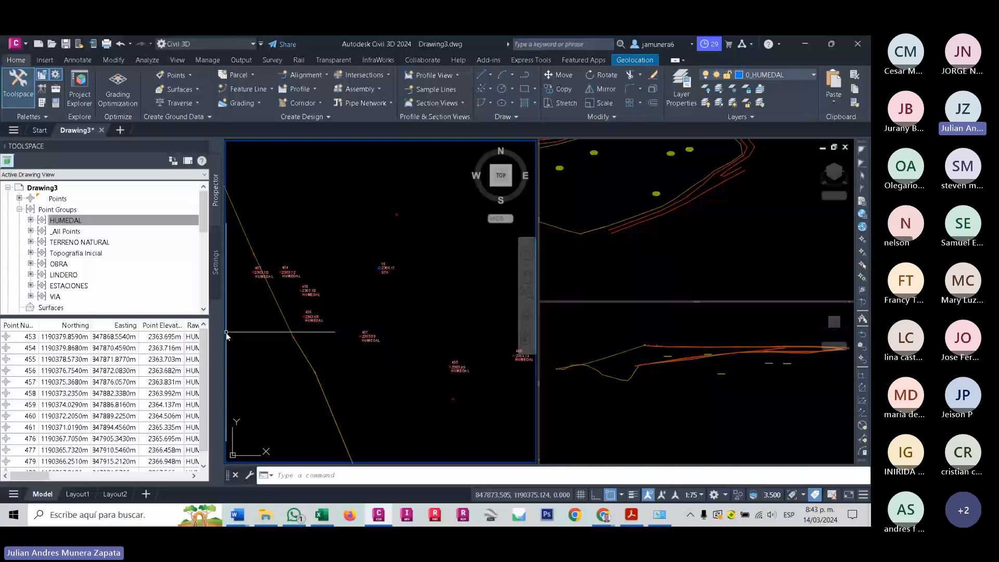
pyautogui.moveTo(227, 336); pyautogui.dragTo(253, 335)
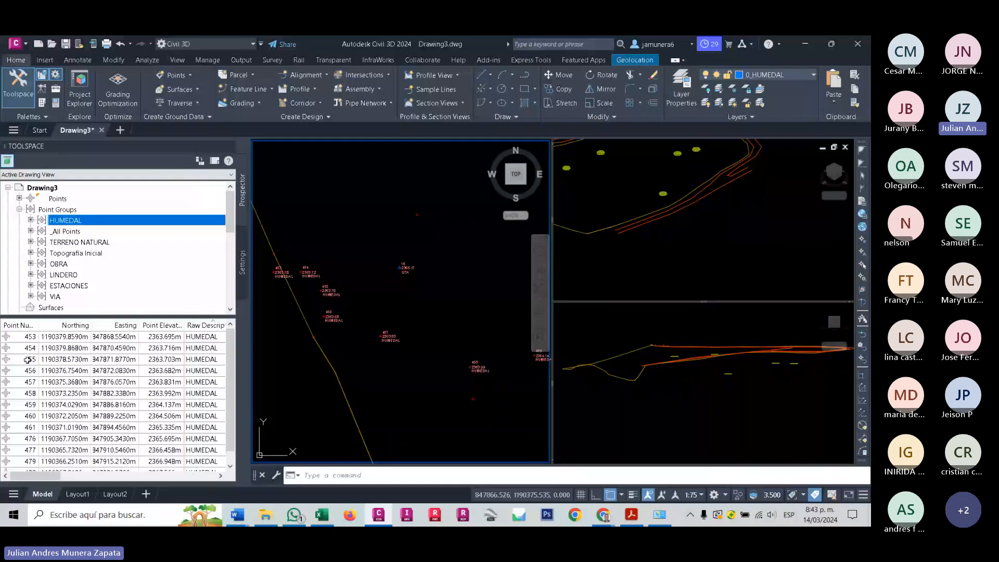
pyautogui.click(33, 425)
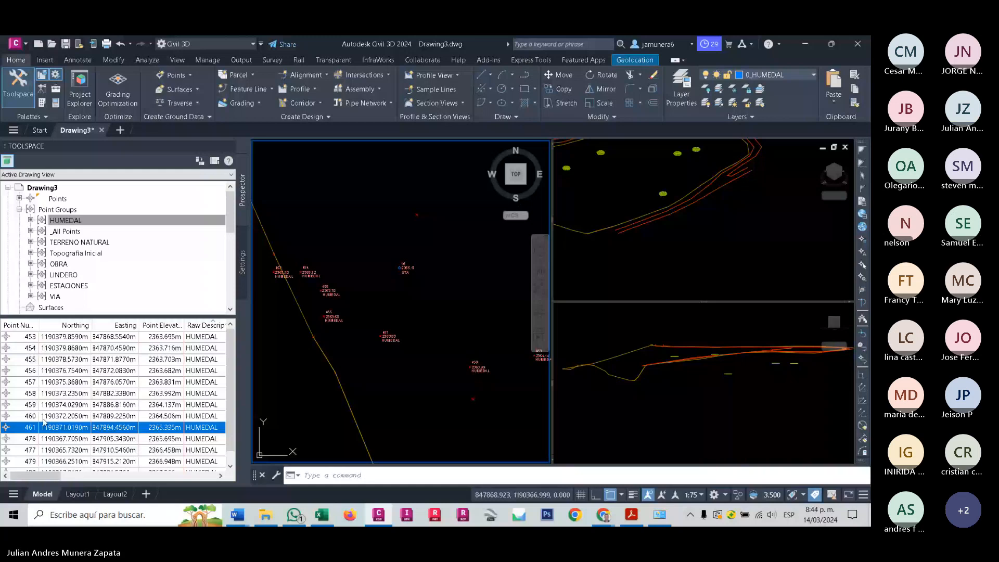
pyautogui.click(863, 240)
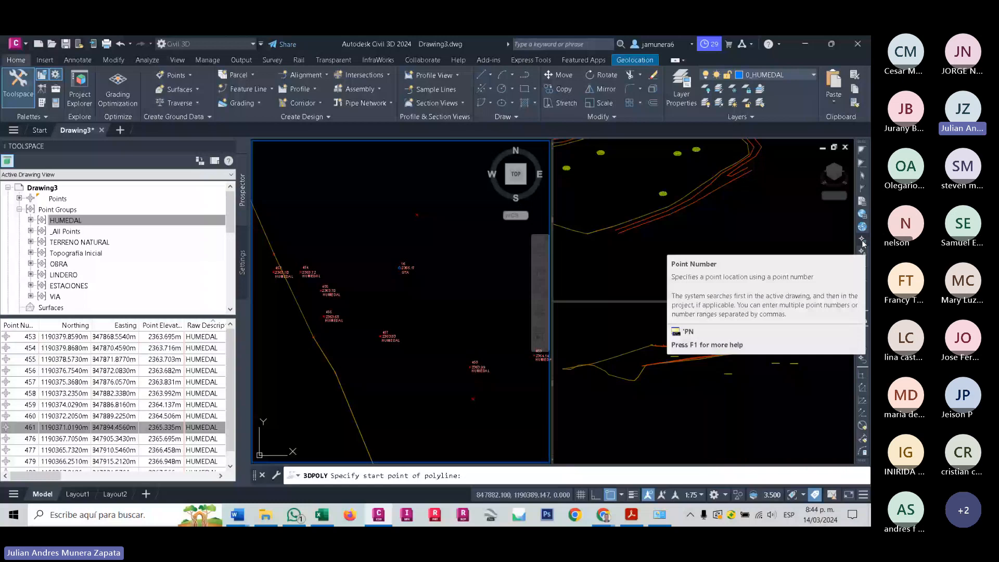
pyautogui.click(862, 243)
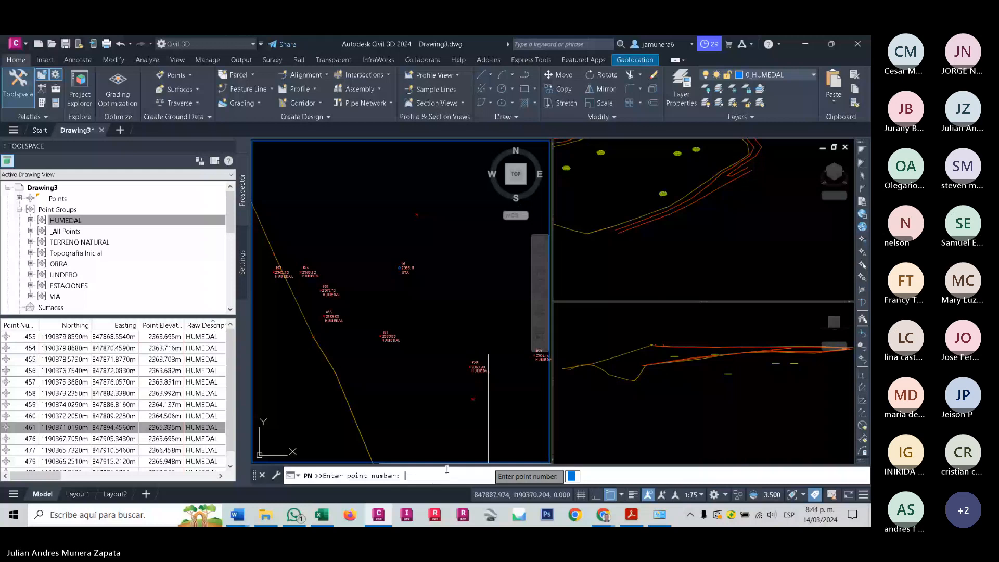
pyautogui.write('453')
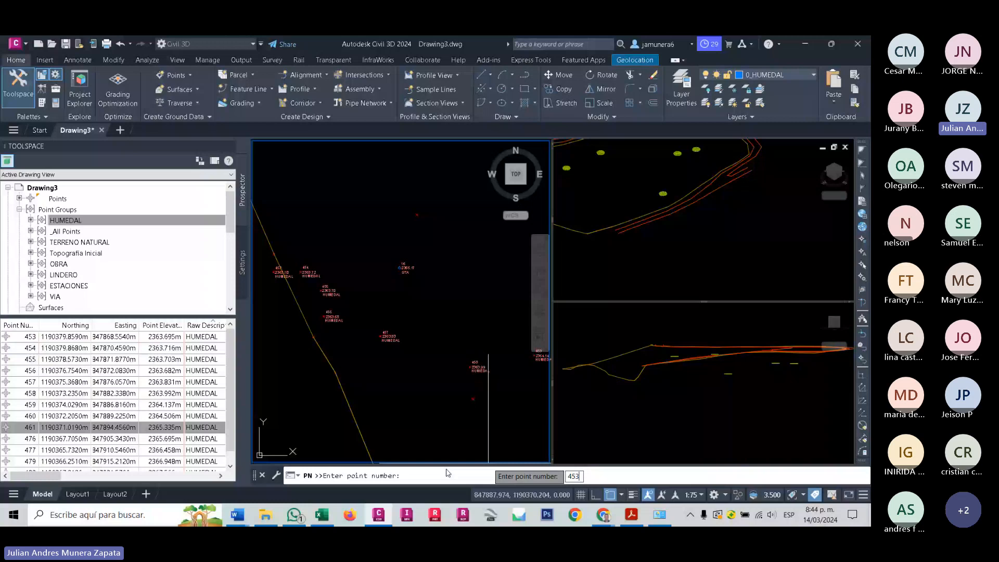
pyautogui.write('-4')
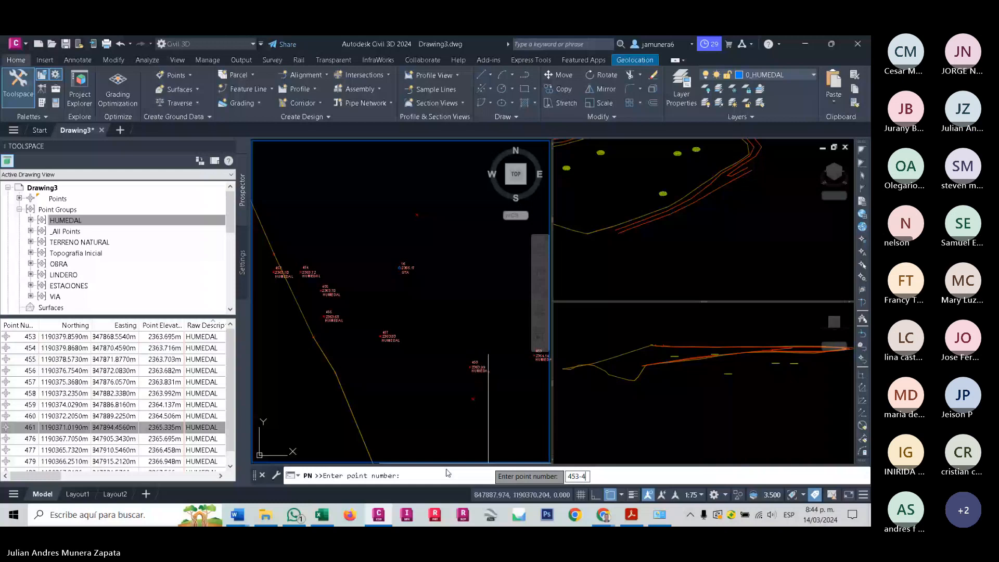
pyautogui.scroll(-3, 359, 337)
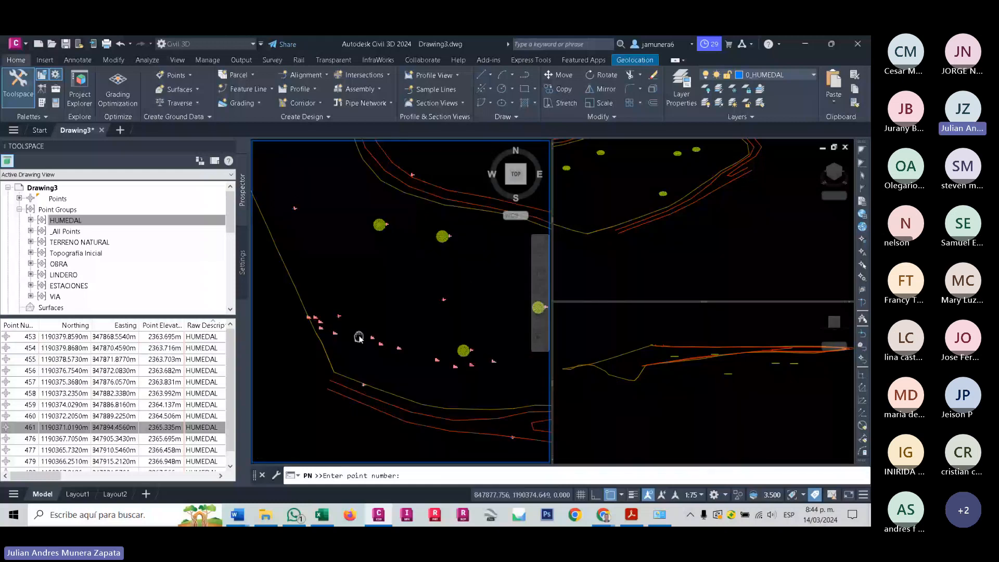
pyautogui.scroll(2, 364, 339)
pyautogui.moveTo(380, 341); pyautogui.dragTo(412, 344, button='middle')
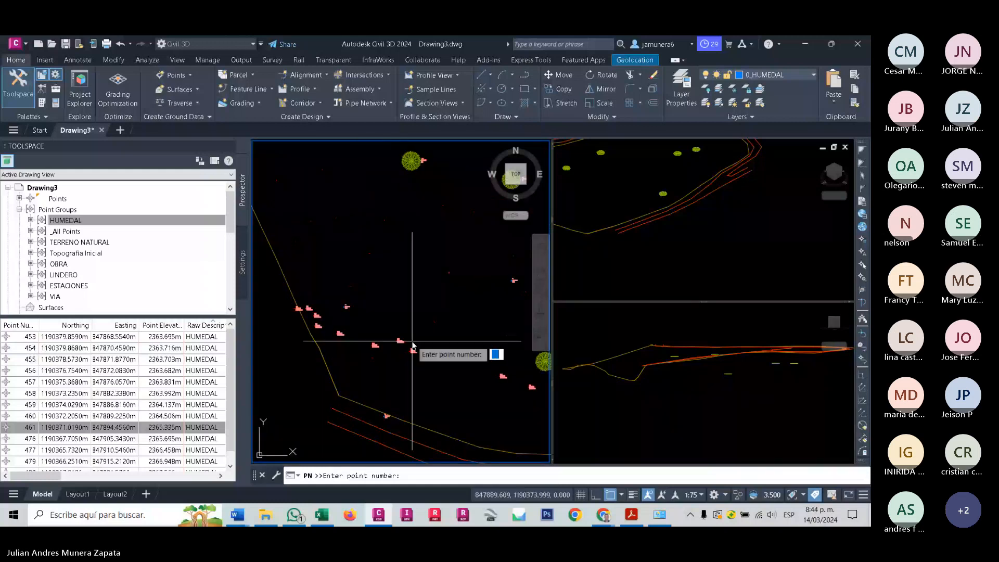
pyautogui.write('463')
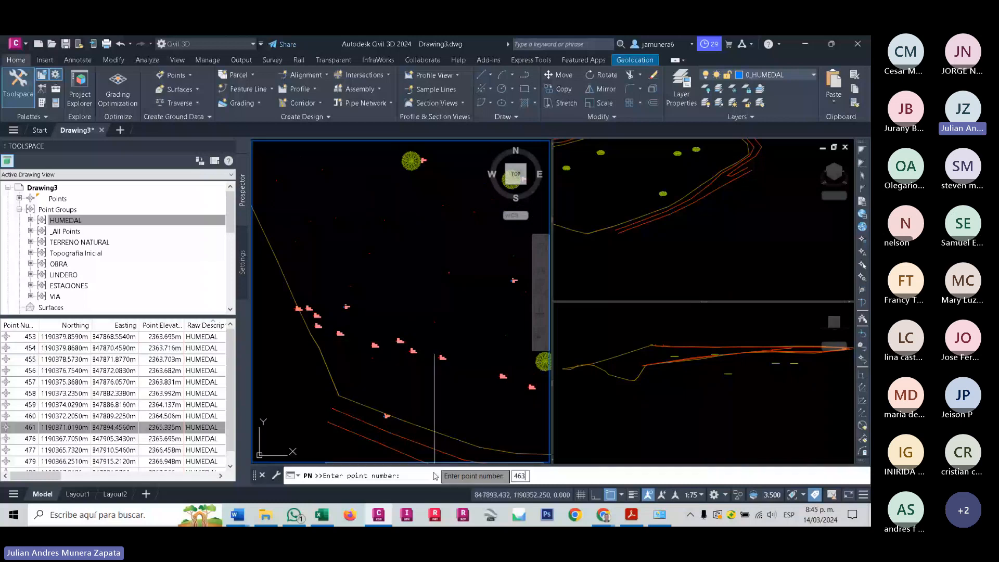
pyautogui.write('-')
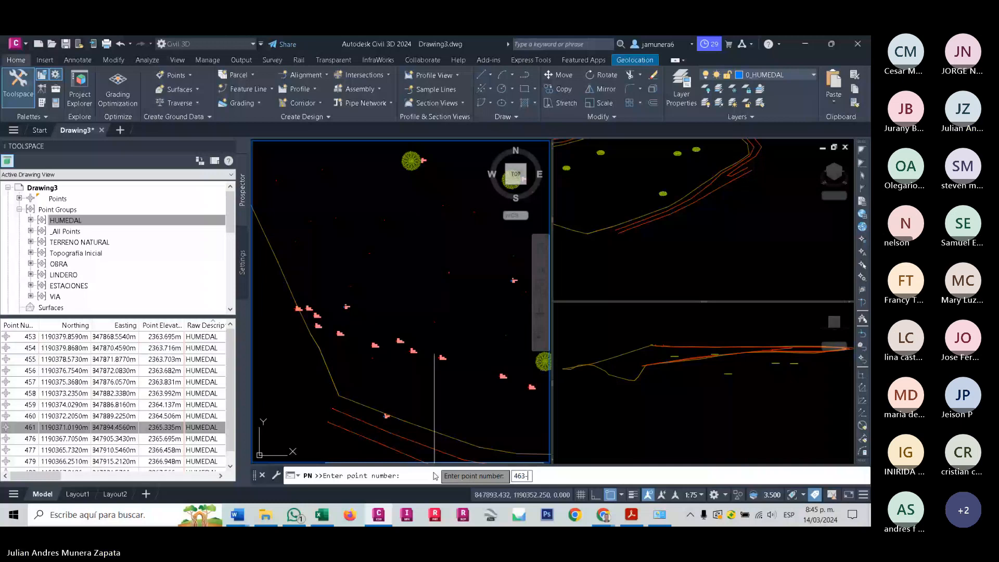
pyautogui.press('Return')
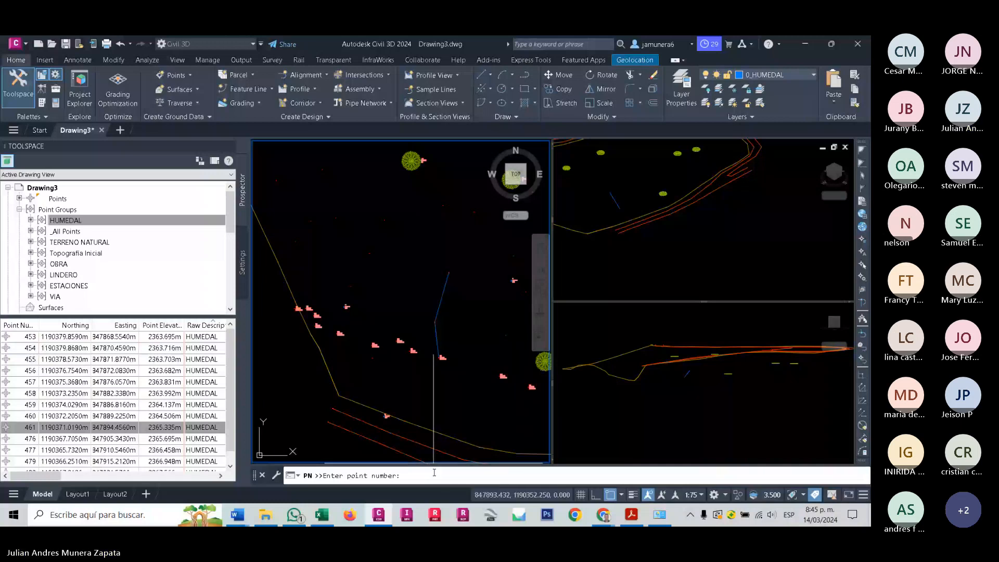
pyautogui.press('Escape')
pyautogui.scroll(2, 436, 328)
pyautogui.write('z')
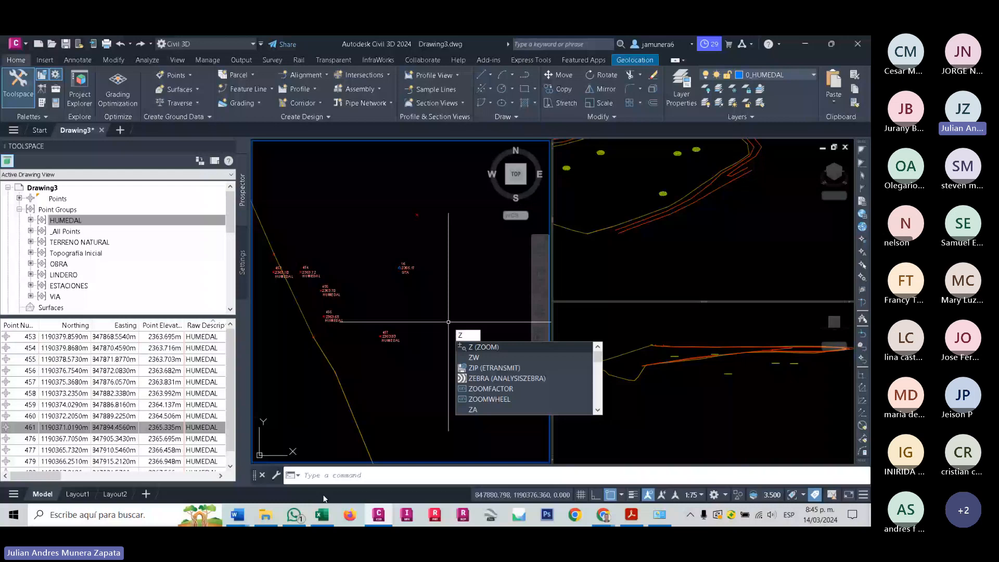
# Draw the wetland edge as a 3D polyline through survey points 453-461, specified by point number.
pyautogui.click(515, 116)
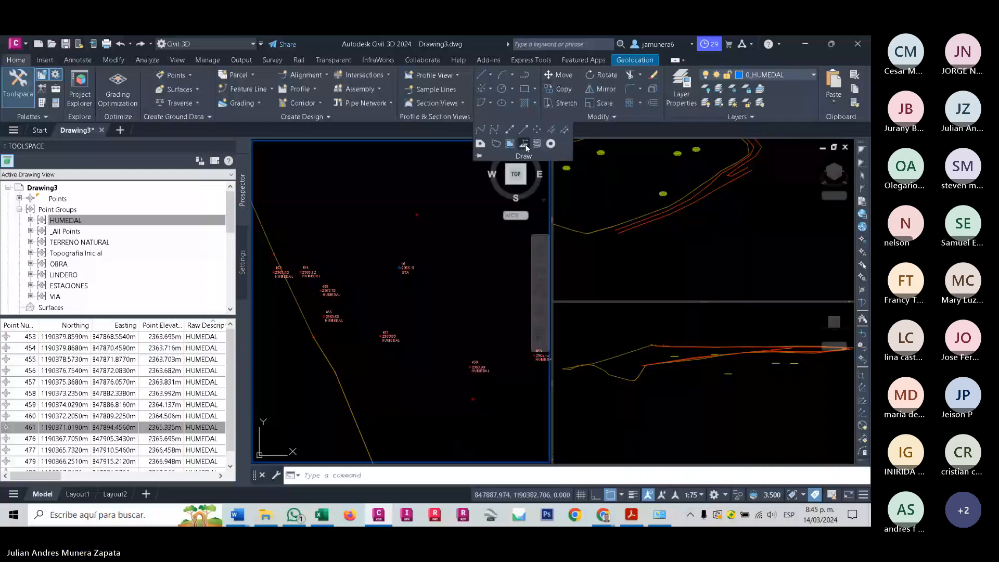
pyautogui.click(525, 145)
pyautogui.write('4')
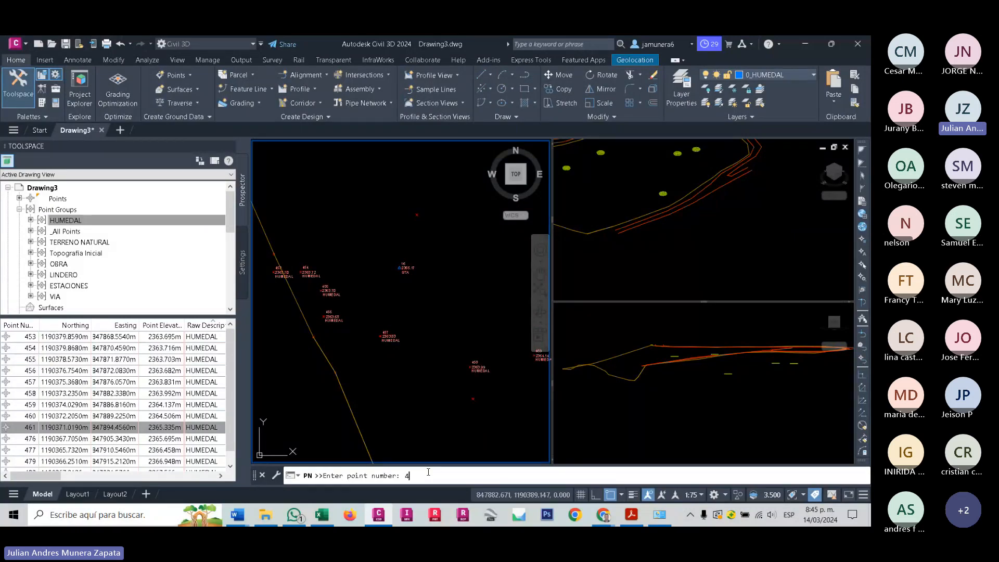
pyautogui.write('53-461')
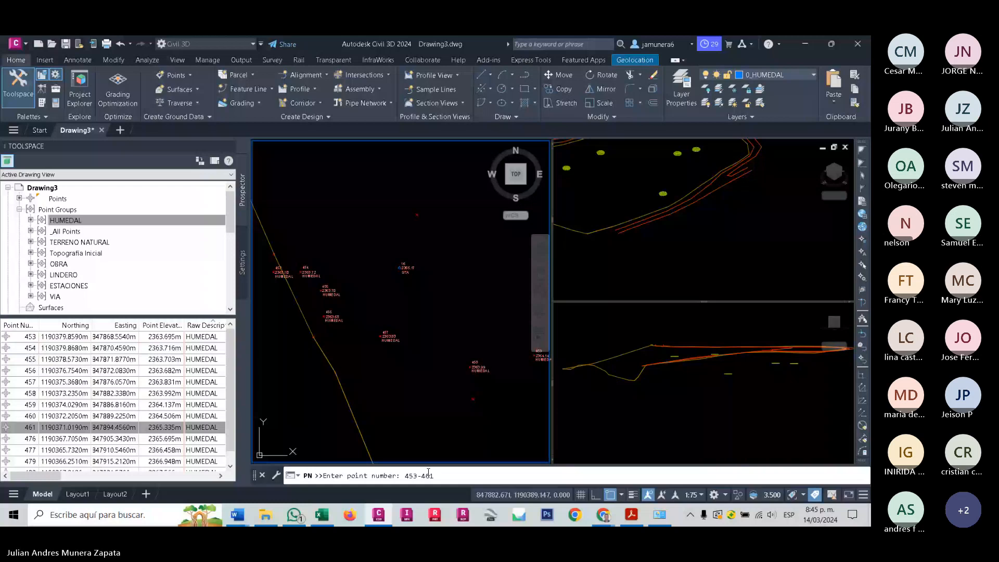
pyautogui.press('Return')
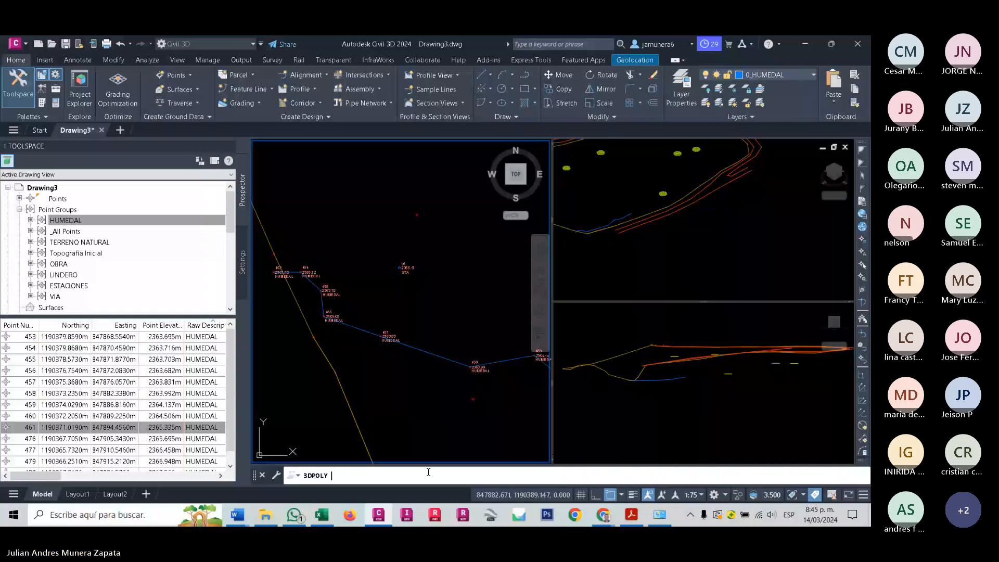
# Continue the wetland 3D polyline through HUMEDAL points 476, 477, 479 and 482 by point number.
pyautogui.scroll(-5, 466, 404)
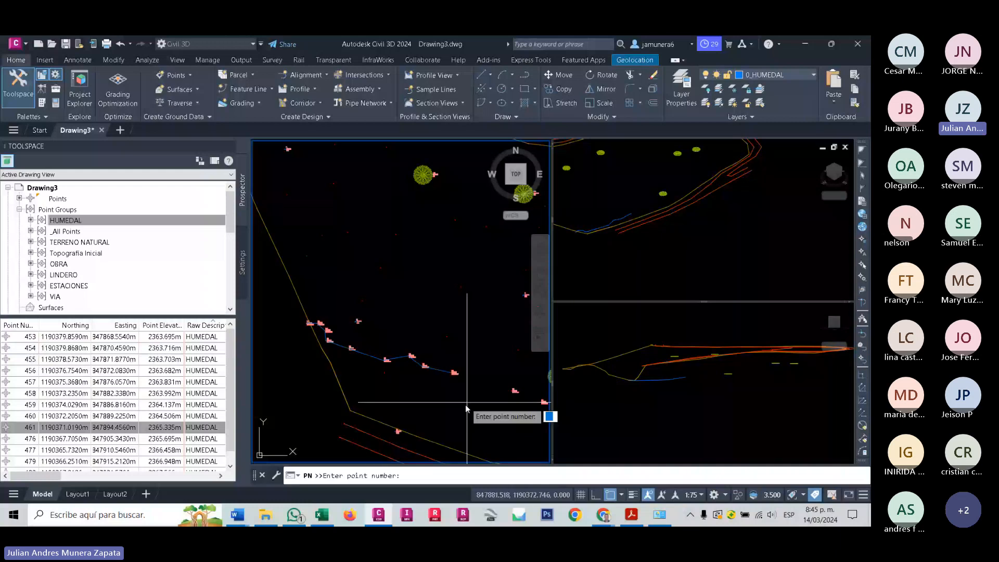
pyautogui.scroll(-1, 34, 476)
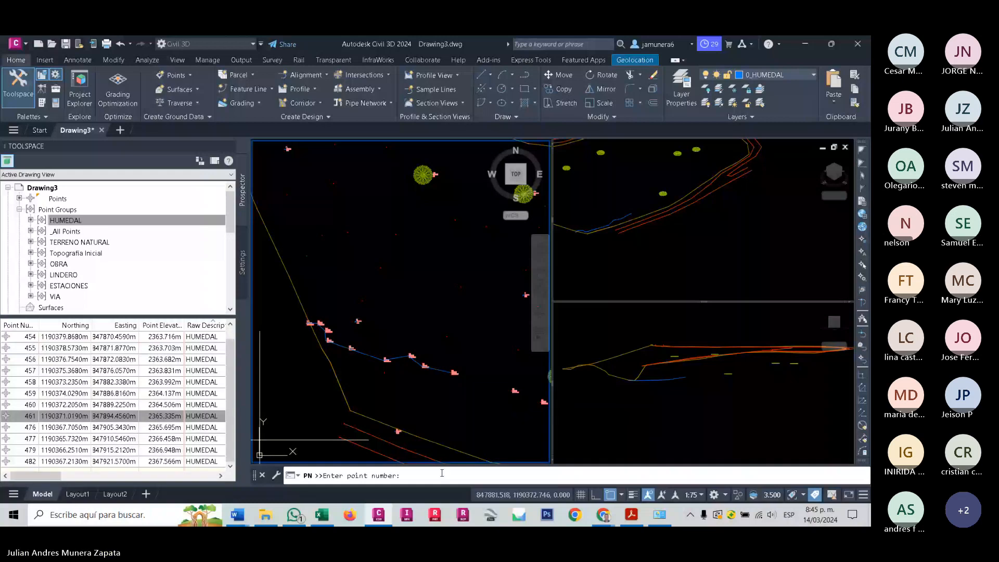
pyautogui.write('47')
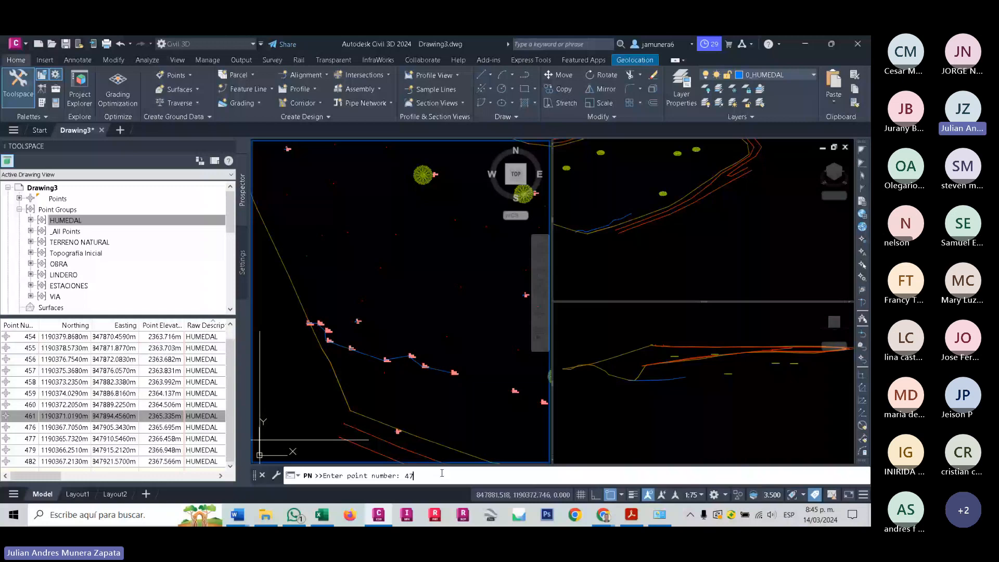
pyautogui.write('6,')
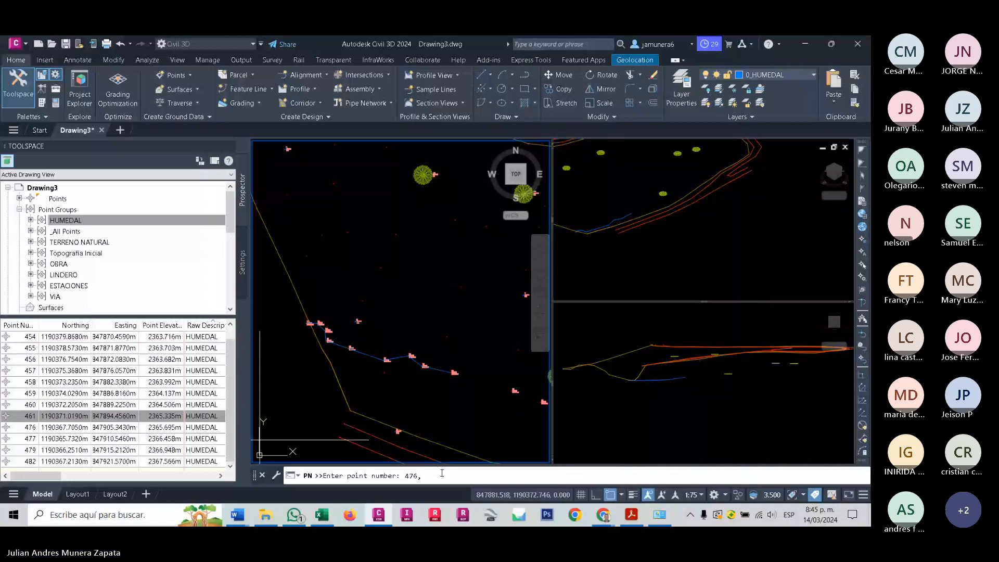
pyautogui.write('477')
pyautogui.write(',')
pyautogui.write('479,')
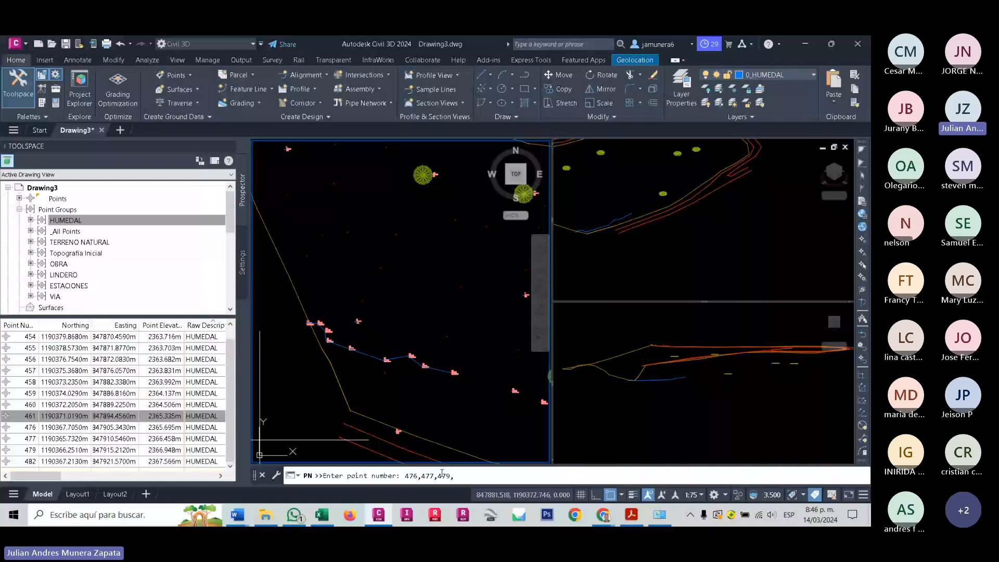
pyautogui.write('482')
pyautogui.press('Return')
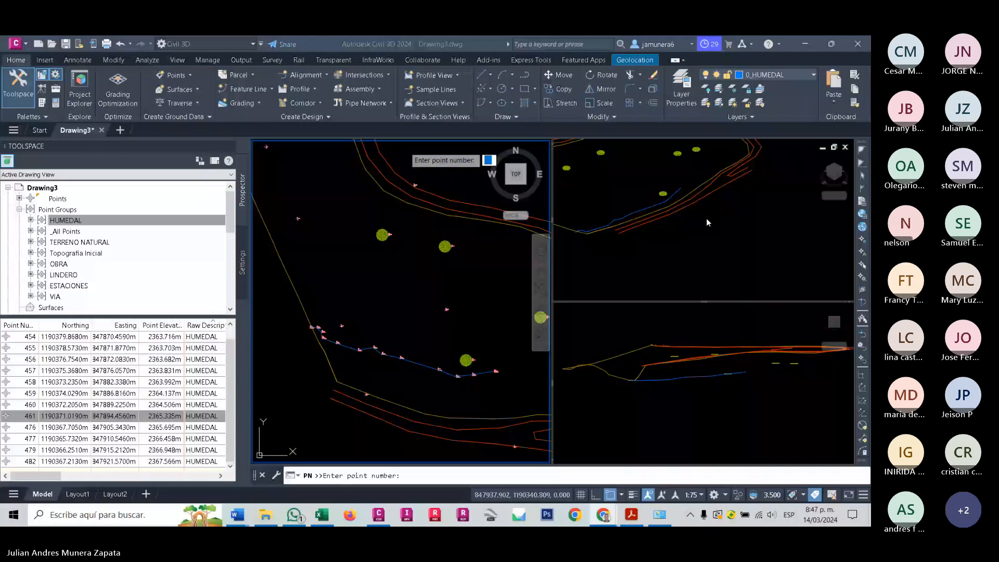
# Examine the wetland line in plan view in relation to the site boundary, the road and the trees.
pyautogui.scroll(-3, 457, 311)
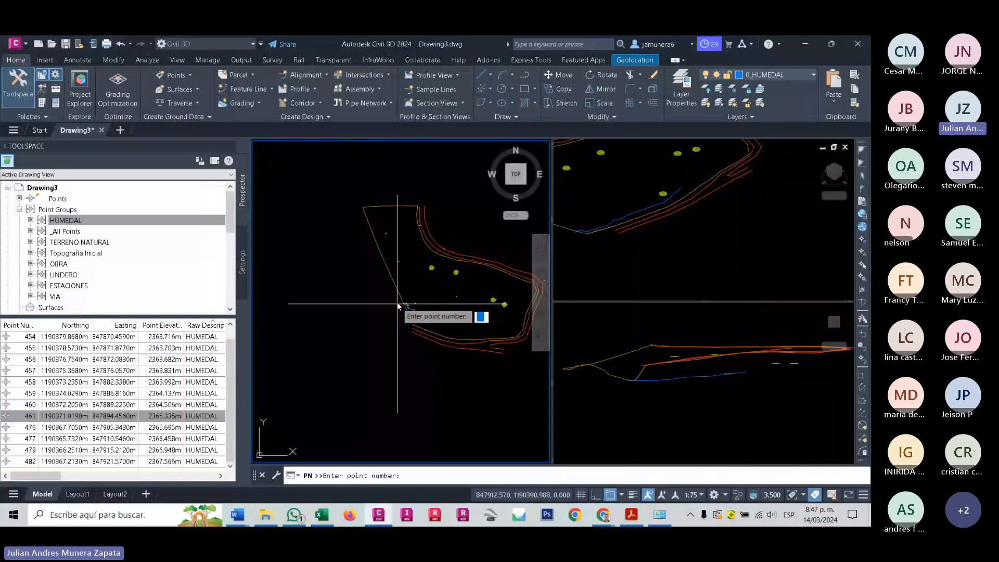
pyautogui.moveTo(440, 282)
pyautogui.mouseDown(button='middle')
pyautogui.moveTo(372, 284)
pyautogui.moveTo(441, 303)
pyautogui.mouseUp(button='middle')
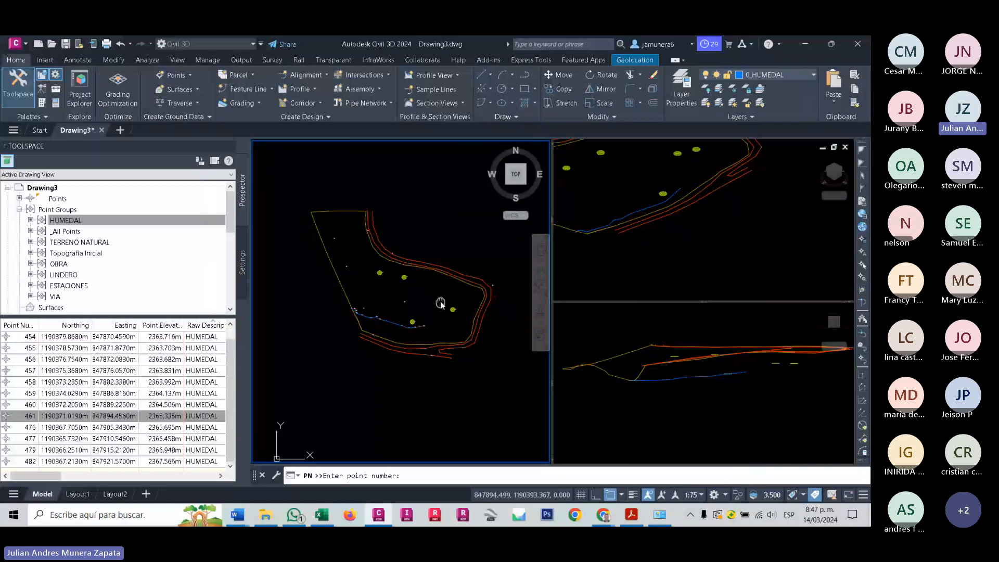
pyautogui.scroll(2, 427, 287)
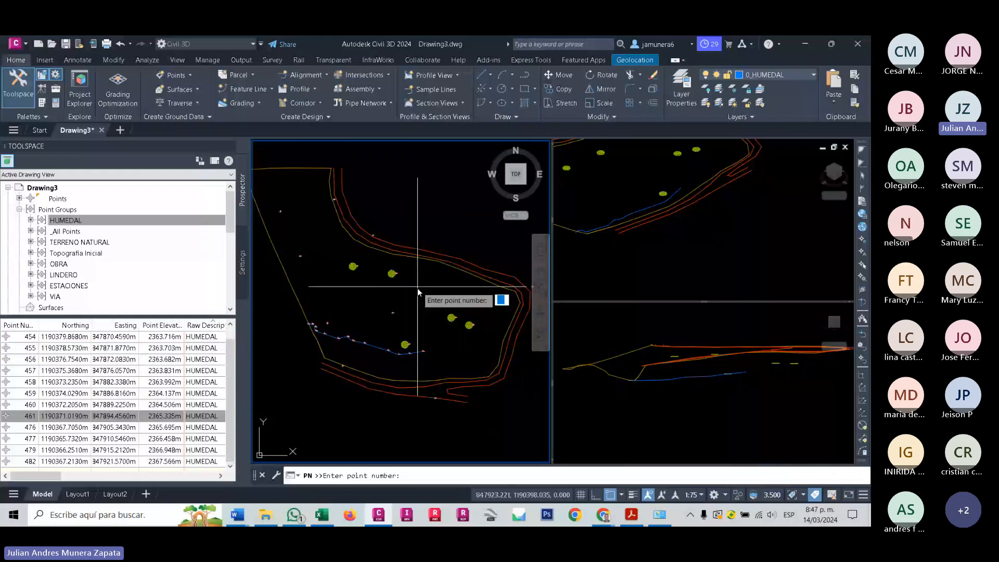
pyautogui.moveTo(418, 288); pyautogui.dragTo(422, 302, button='middle')
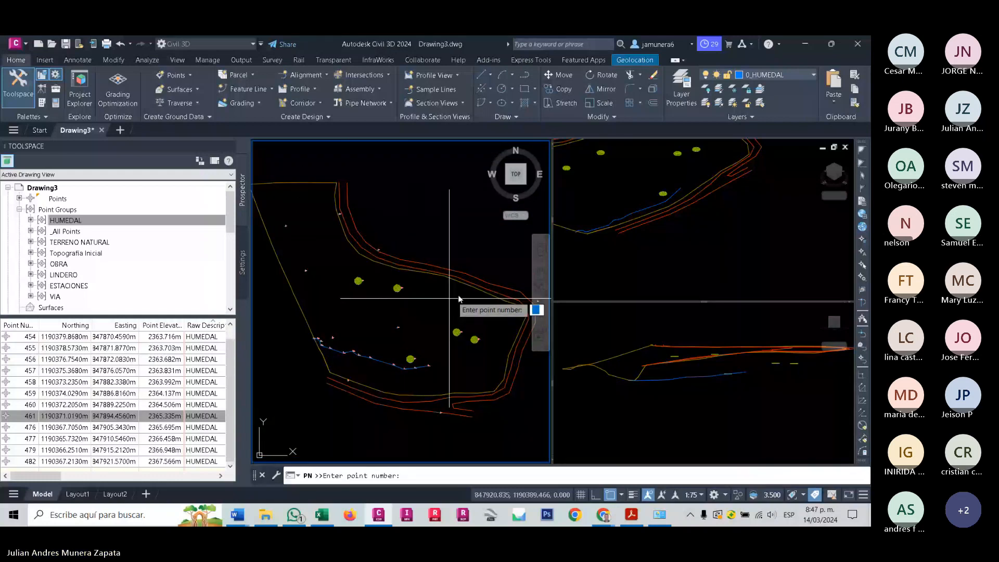
pyautogui.moveTo(459, 296); pyautogui.dragTo(452, 289, button='middle')
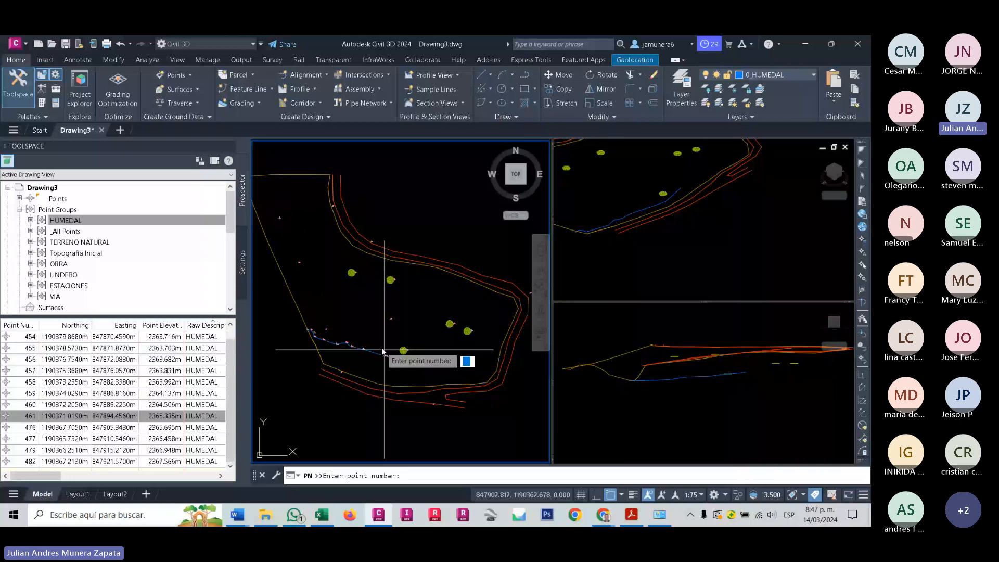
pyautogui.scroll(2, 382, 352)
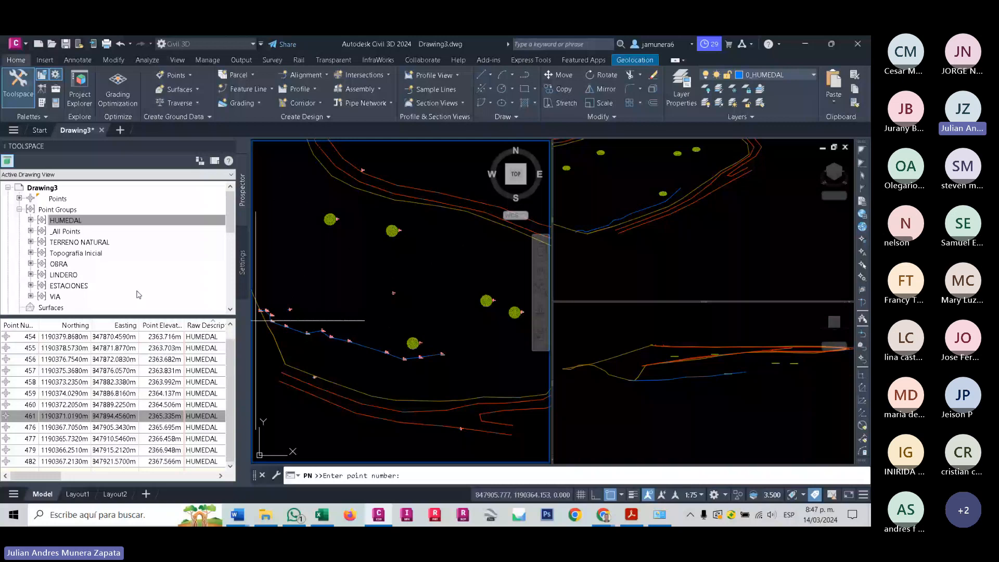
pyautogui.scroll(-2, 346, 252)
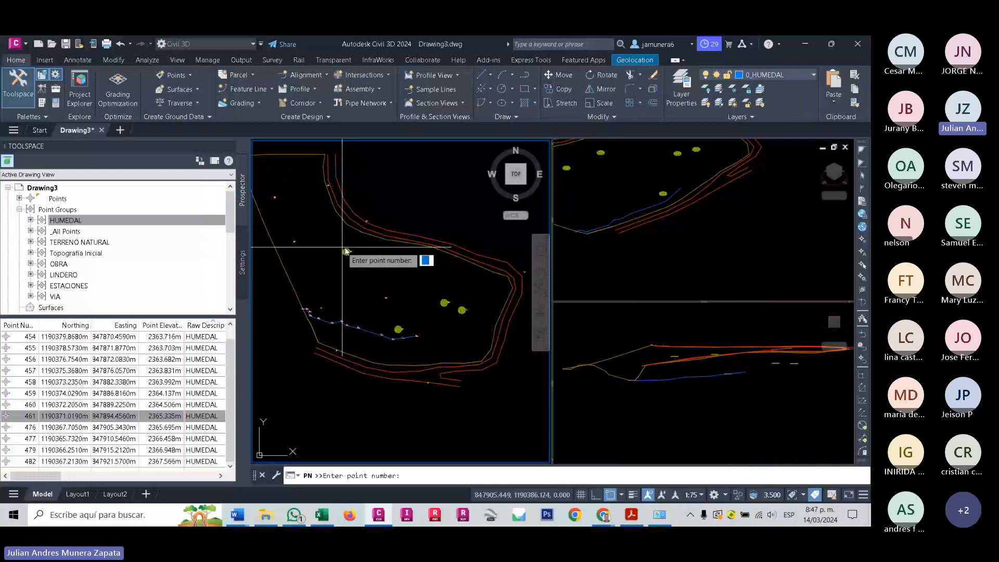
pyautogui.moveTo(397, 289); pyautogui.dragTo(399, 299, button='middle')
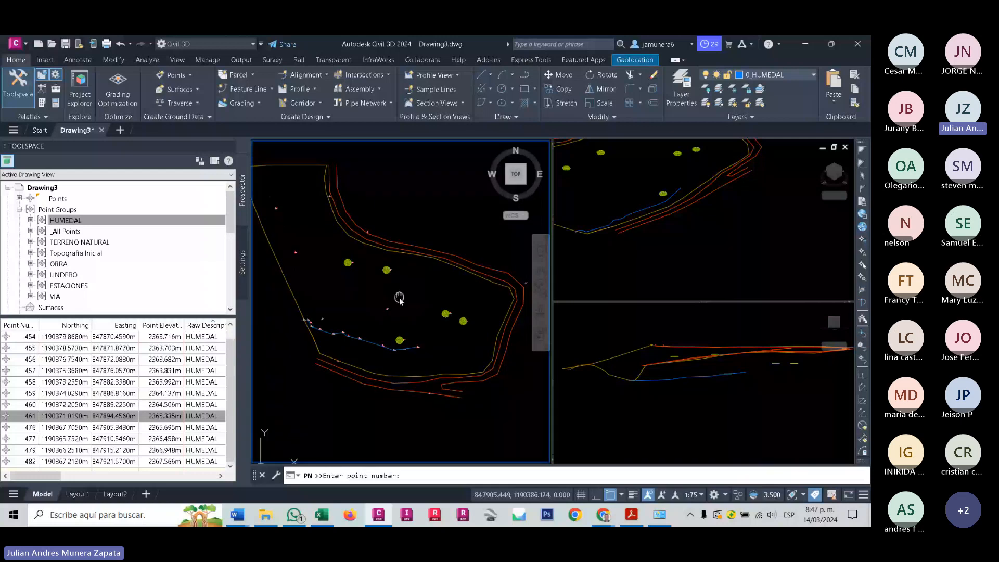
pyautogui.scroll(-2, 345, 245)
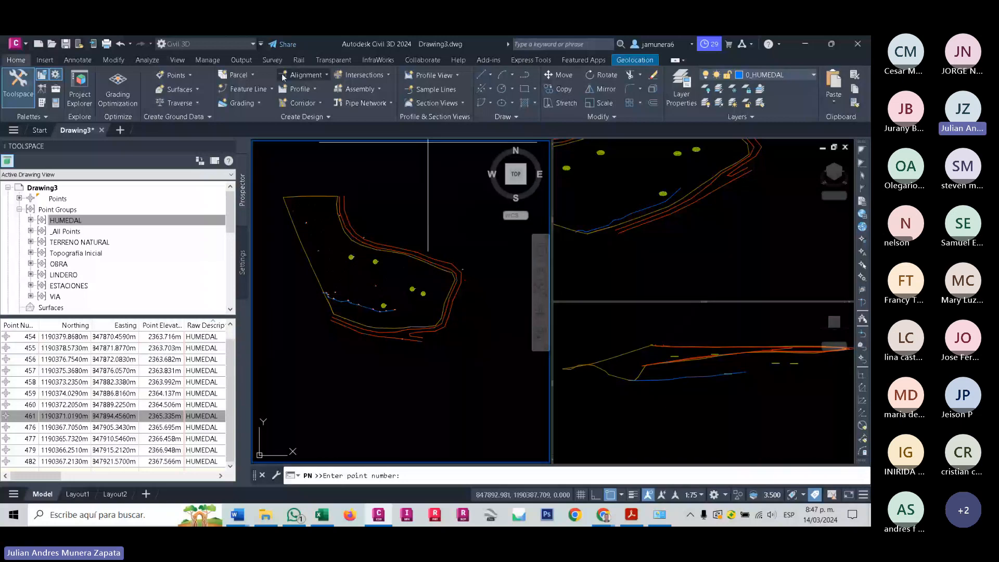
# Change the model viewport configuration to Single, keeping the top view of the site.
pyautogui.click(178, 60)
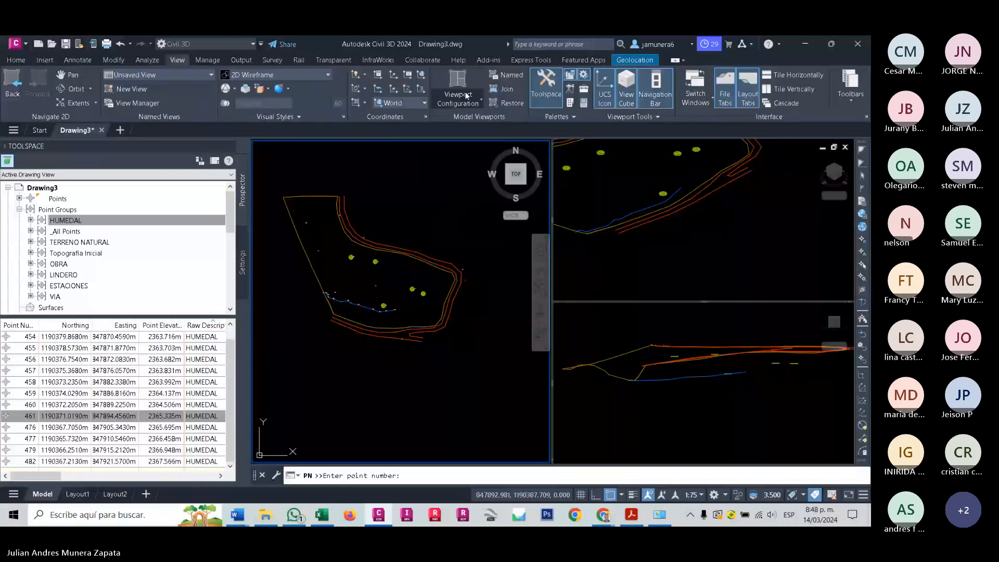
pyautogui.click(459, 99)
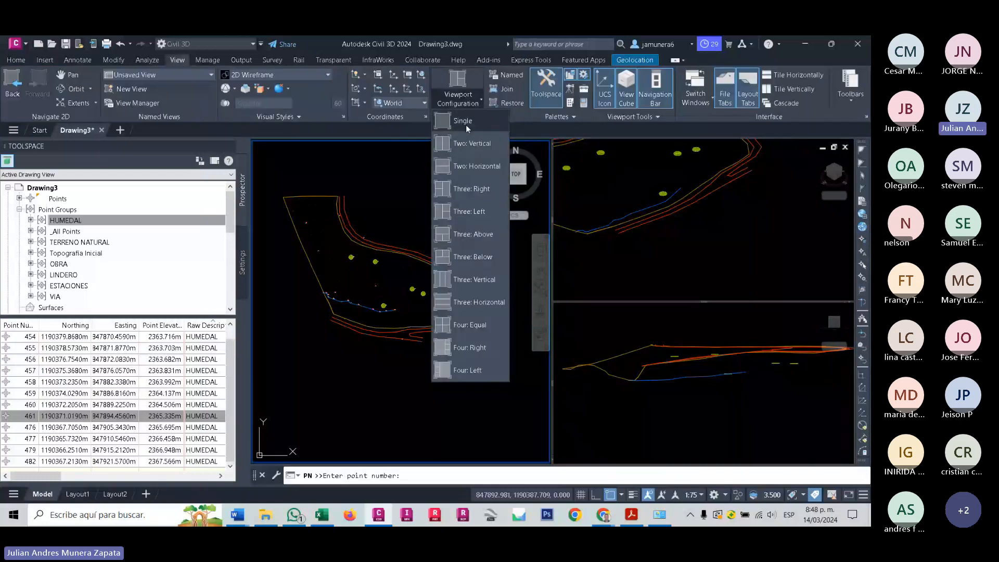
pyautogui.click(466, 124)
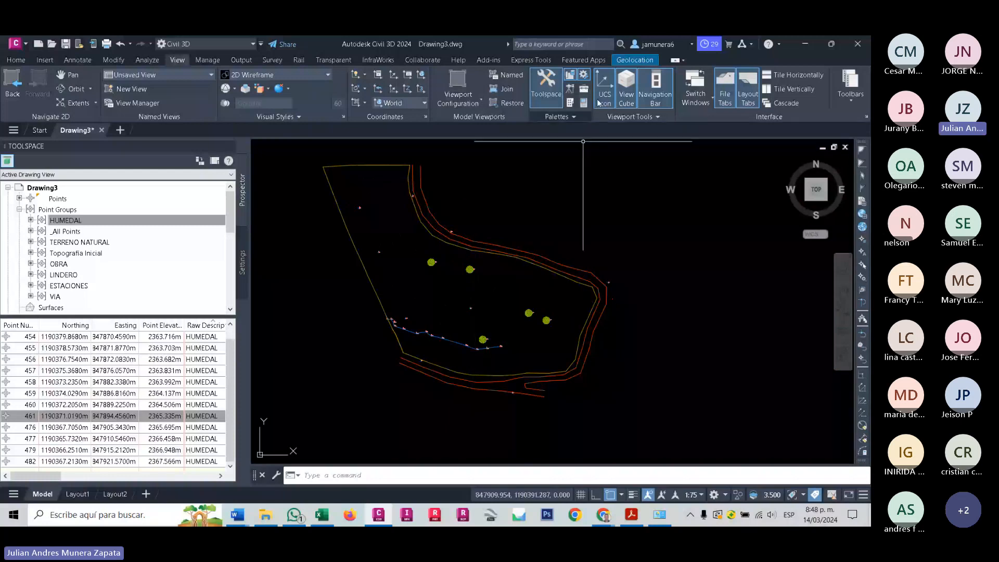
# Turn on the aerial online map as the background of the drawing.
pyautogui.click(637, 61)
pyautogui.click(156, 99)
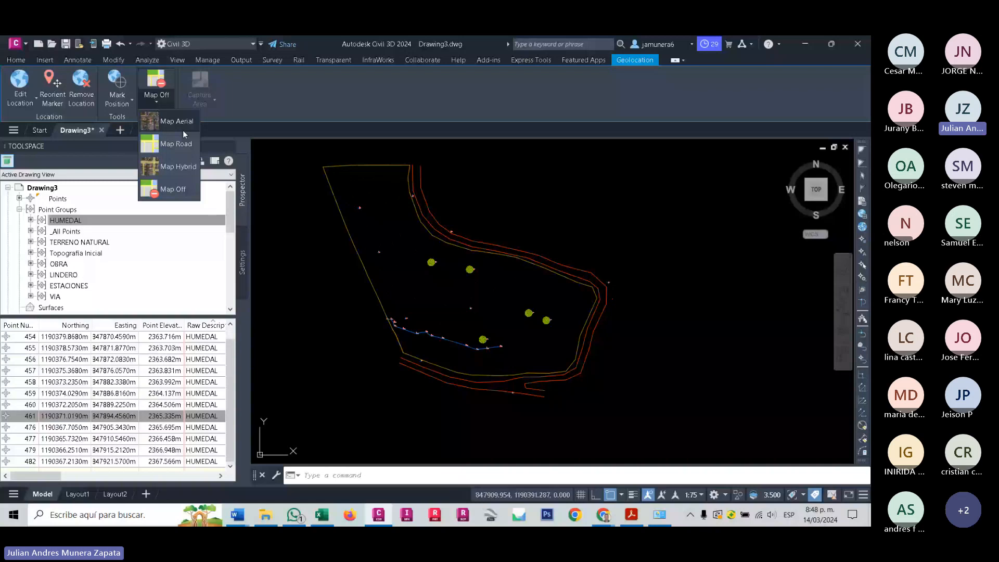
pyautogui.click(183, 128)
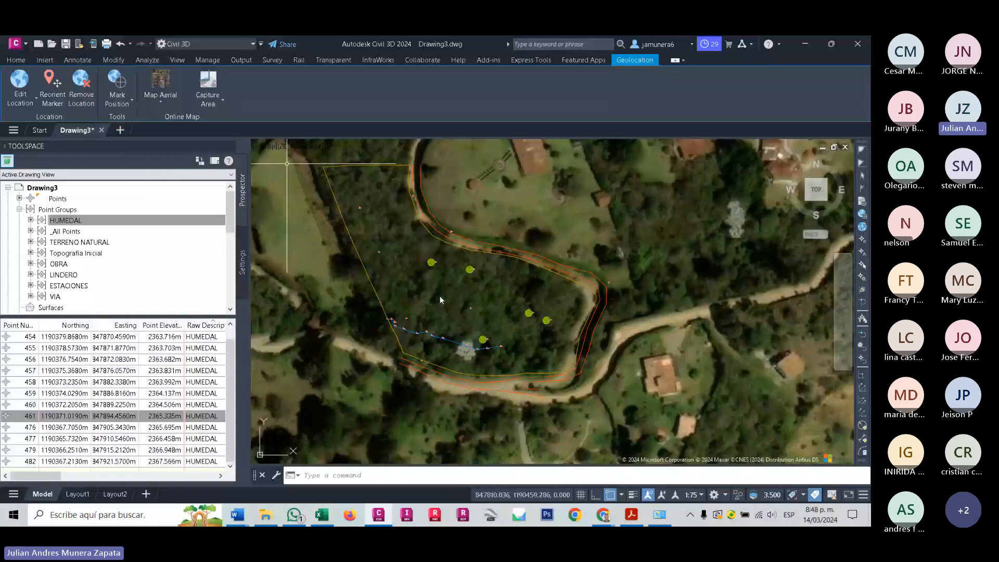
# Examine the full extent of the aerial map strip around the site's location and outline it with a selection window.
pyautogui.moveTo(440, 296); pyautogui.dragTo(496, 301, button='middle')
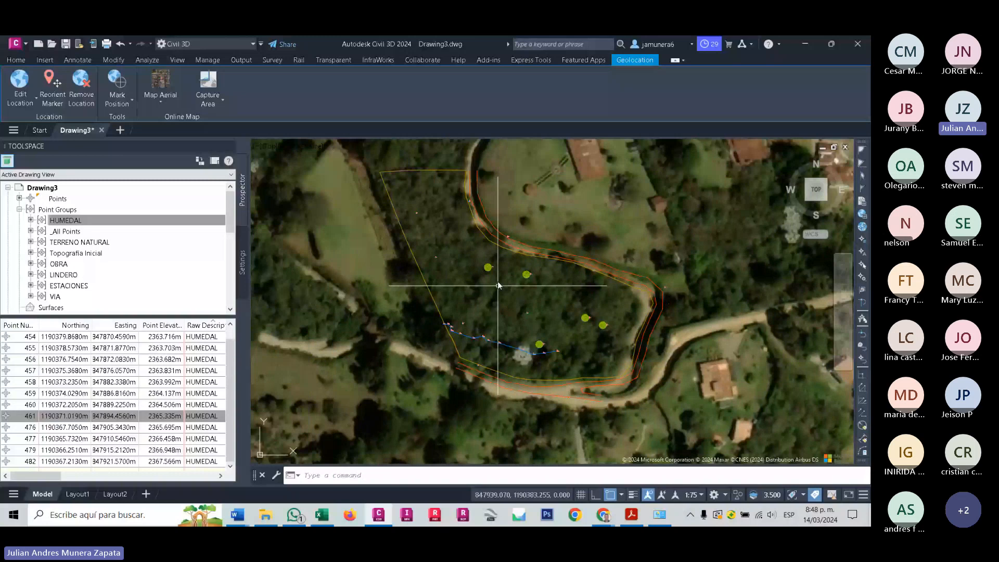
pyautogui.scroll(-5, 550, 432)
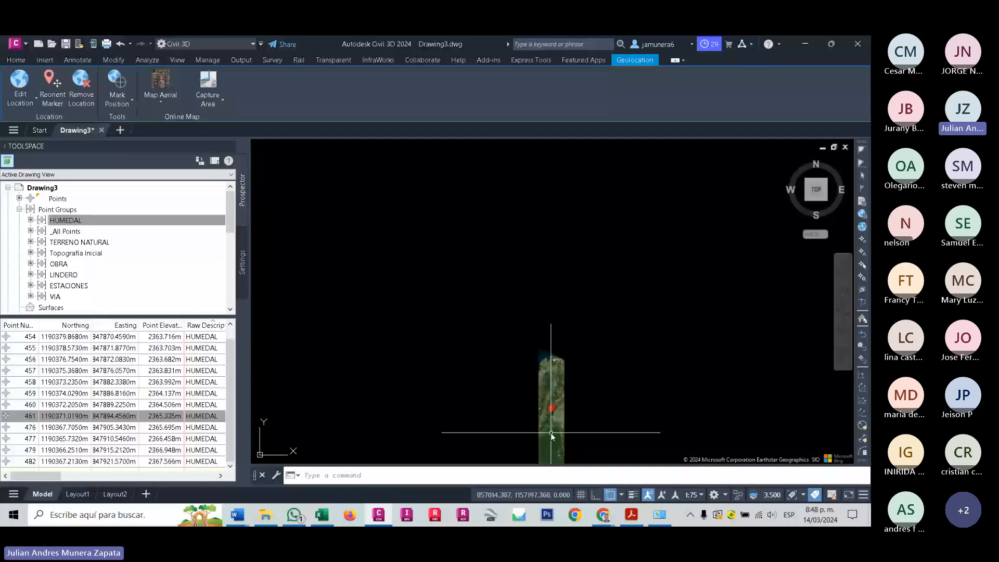
pyautogui.click(497, 358)
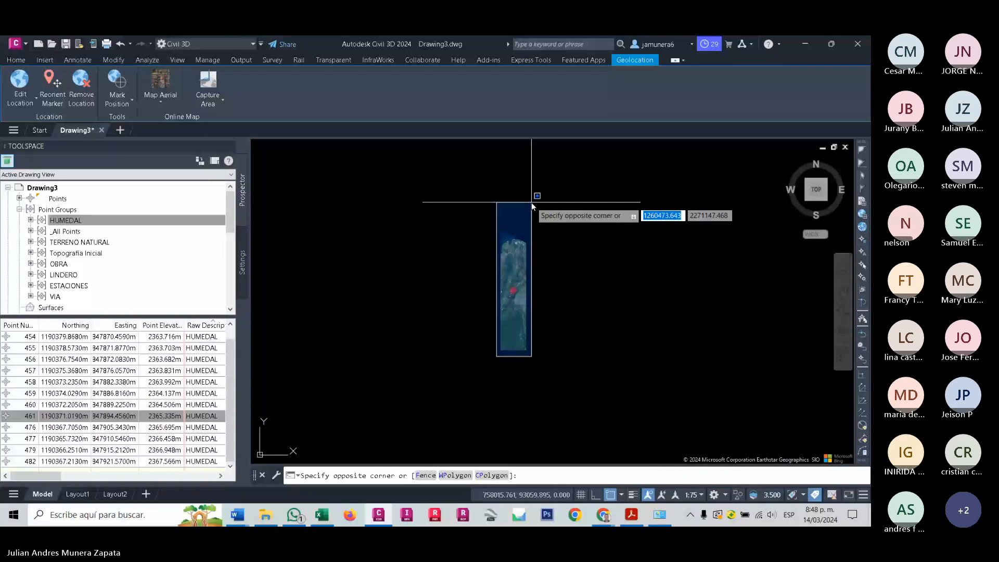
pyautogui.click(532, 202)
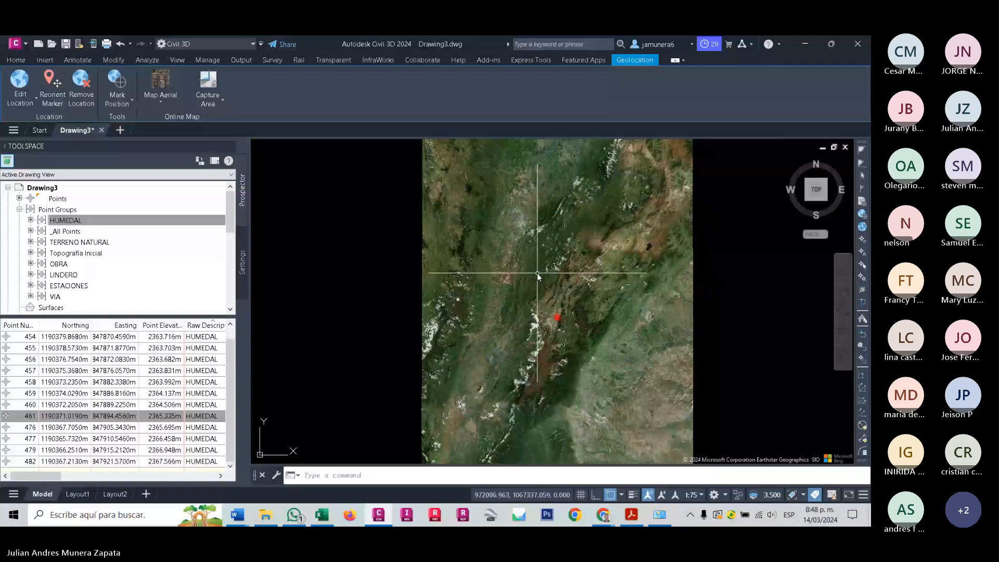
# Select all the site objects with a crossing window over the location marker and compare them with the aerial imagery.
pyautogui.scroll(-3, 537, 273)
pyautogui.click(616, 332)
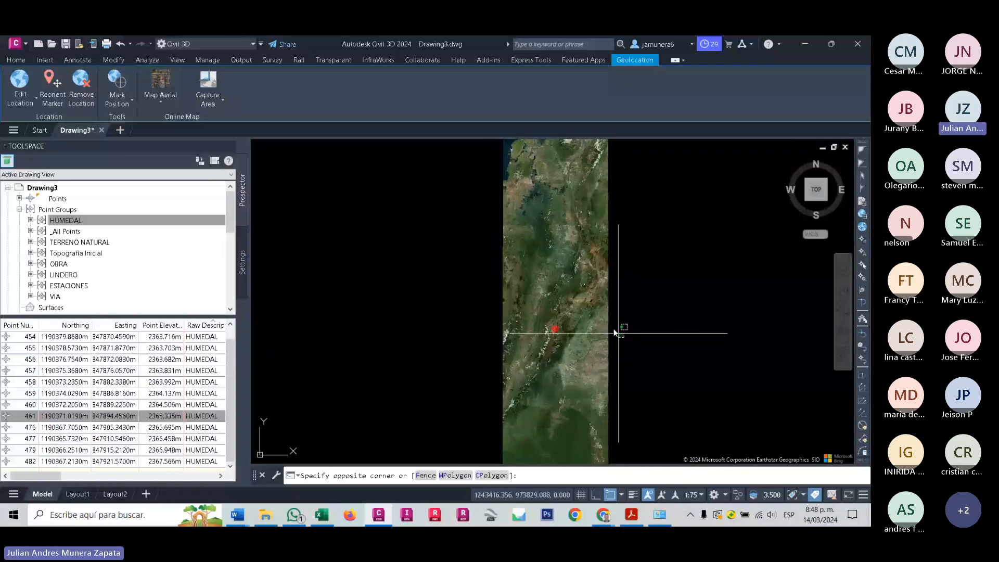
pyautogui.click(545, 322)
pyautogui.scroll(10, 545, 323)
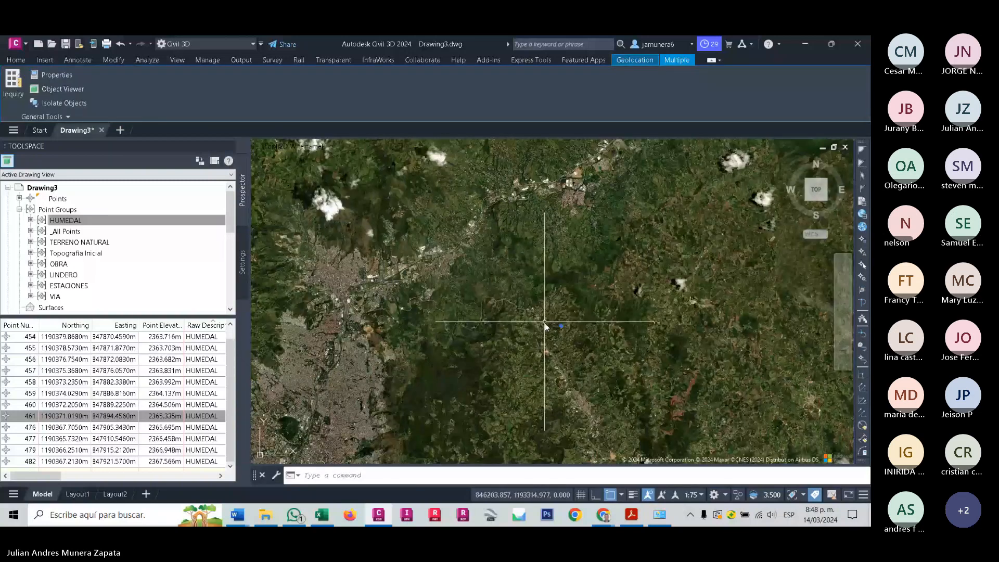
pyautogui.scroll(3, 545, 326)
pyautogui.scroll(5, 434, 304)
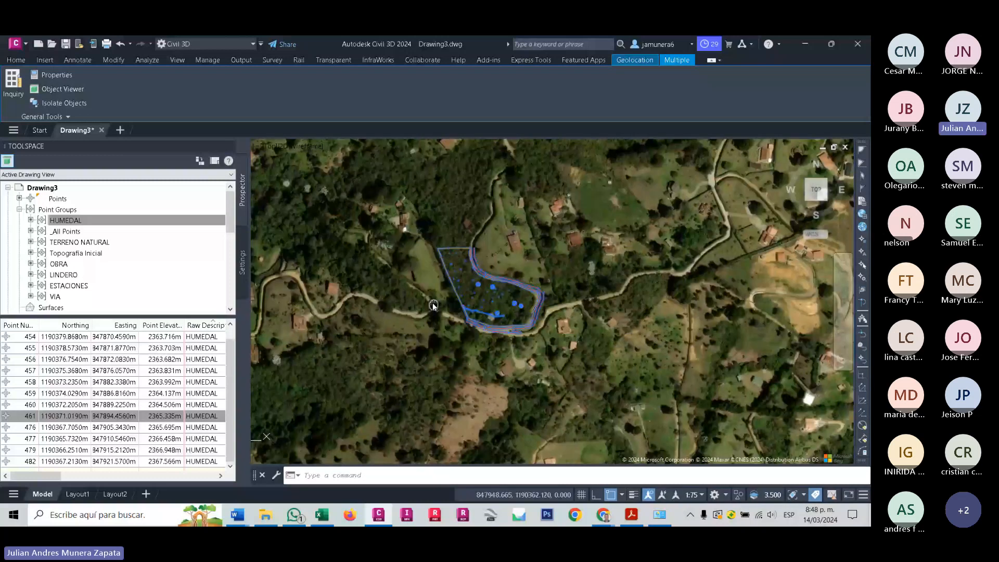
pyautogui.scroll(4, 487, 299)
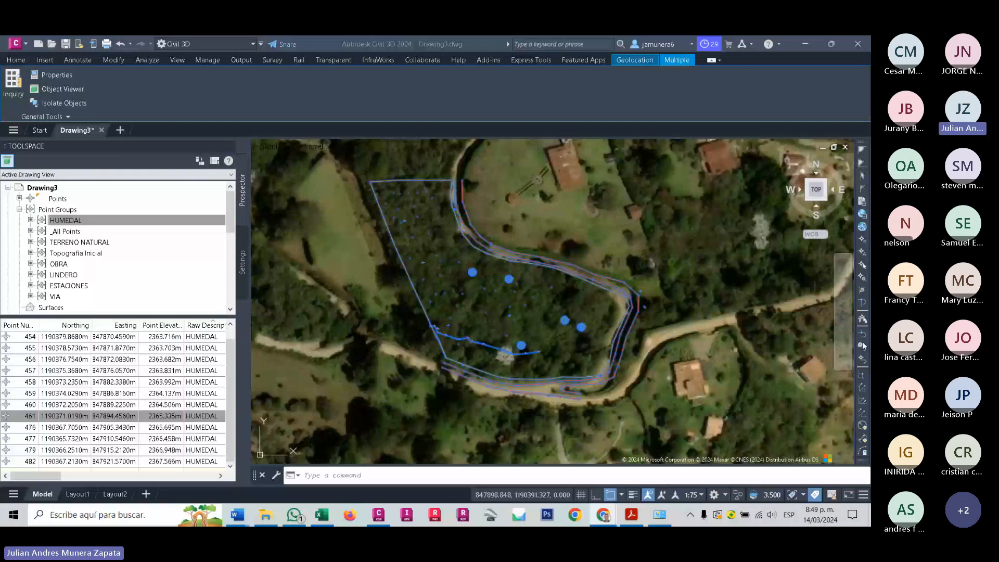
# Clear the selection and examine how the surveyed lot and road linework fit the aerial map.
pyautogui.click(625, 252)
pyautogui.press('Escape')
pyautogui.scroll(-2, 552, 288)
pyautogui.moveTo(552, 288); pyautogui.dragTo(513, 318, button='middle')
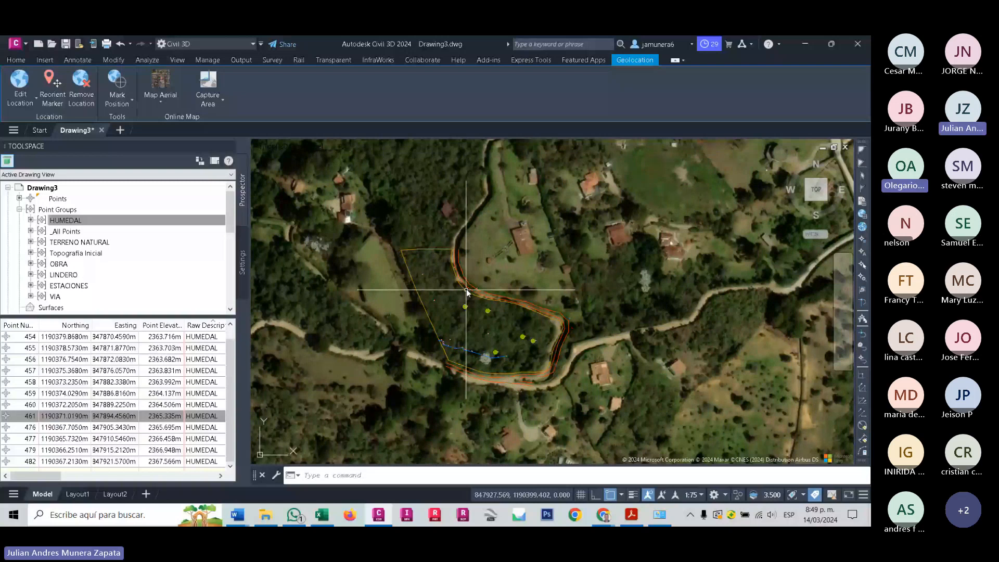
pyautogui.moveTo(439, 359); pyautogui.dragTo(523, 305, button='middle')
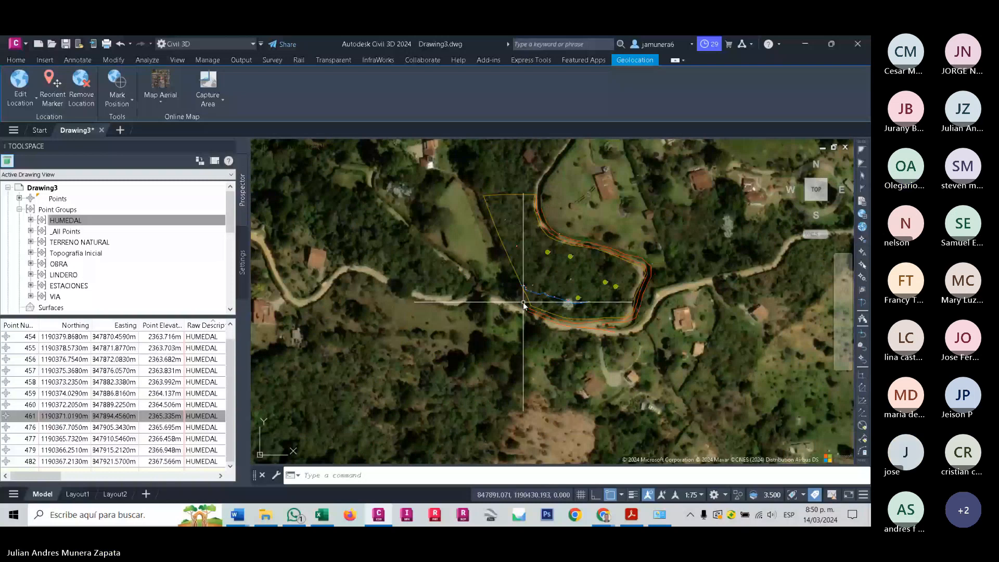
pyautogui.scroll(2, 672, 297)
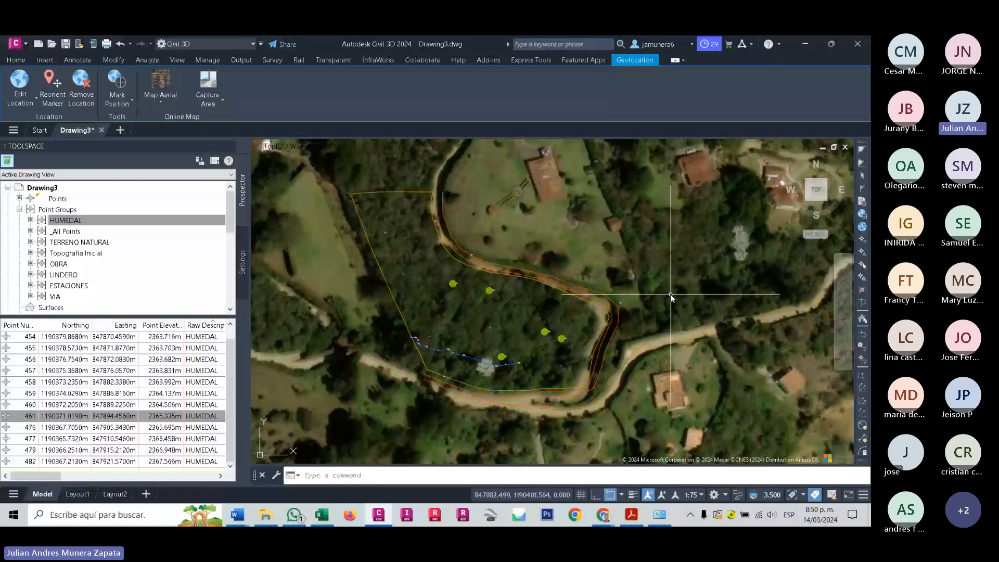
# Show the options available for the signed-in Autodesk account.
pyautogui.click(676, 45)
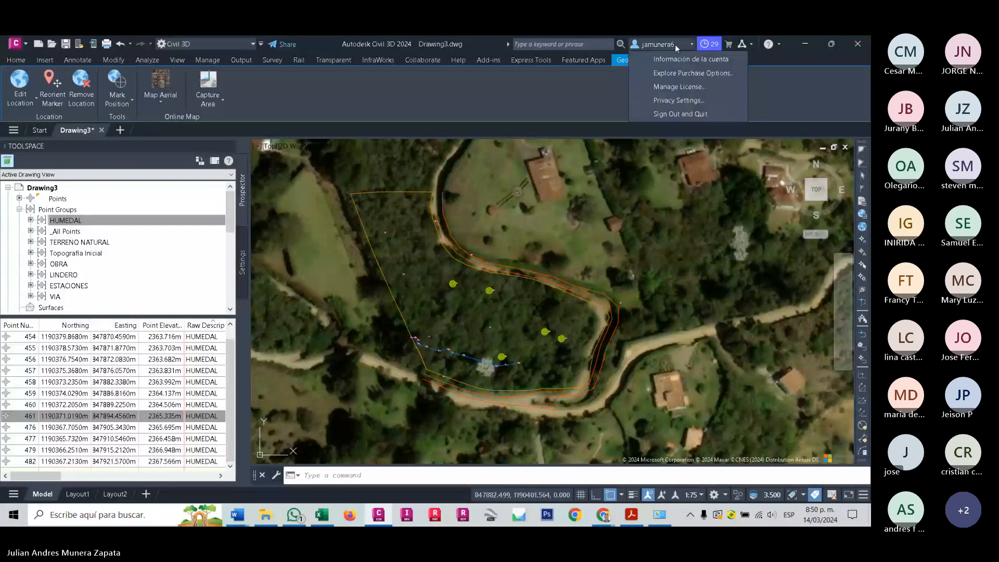
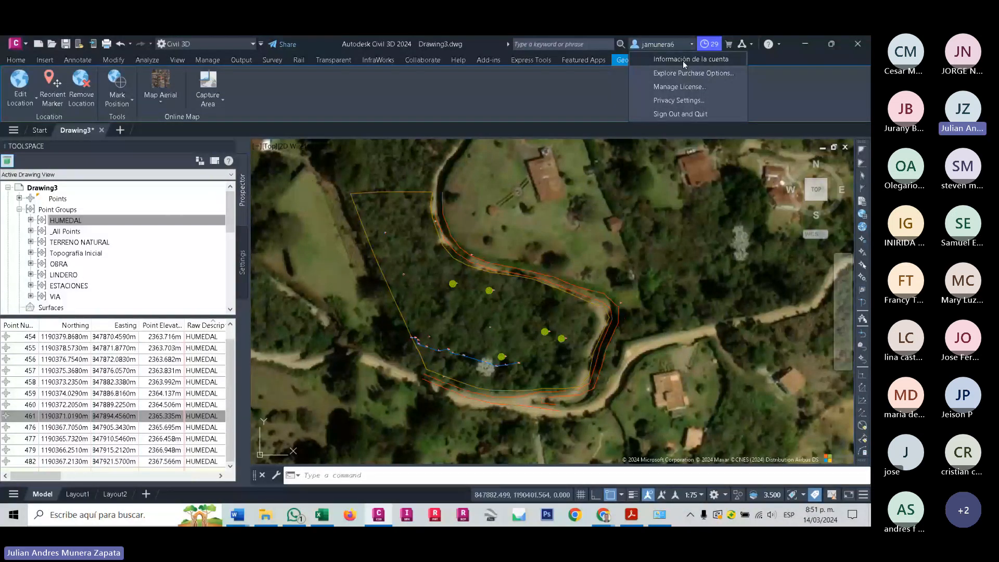
pyautogui.click(609, 63)
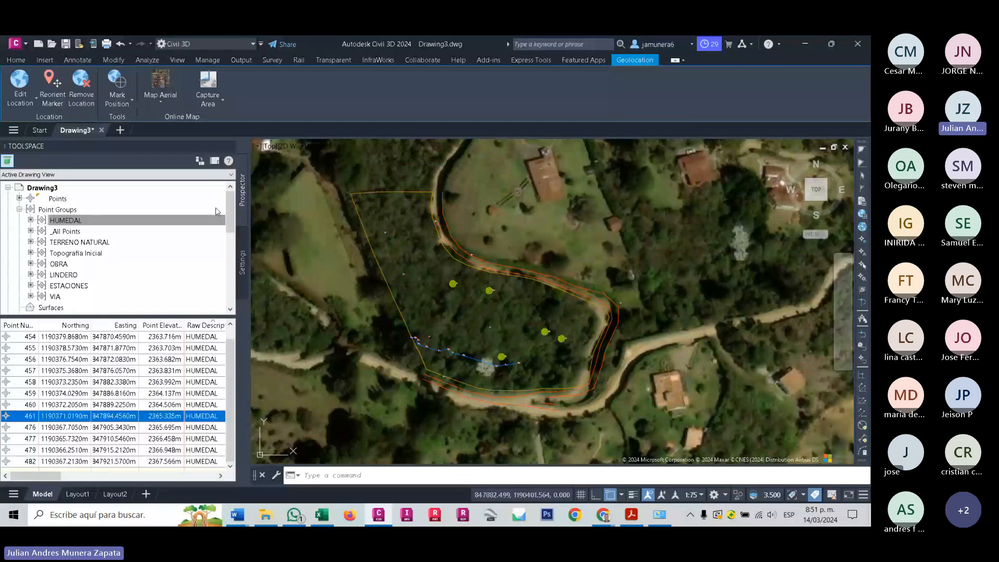
# Review the drawing's unit and coordinate zone settings and the available online map types.
pyautogui.click(243, 262)
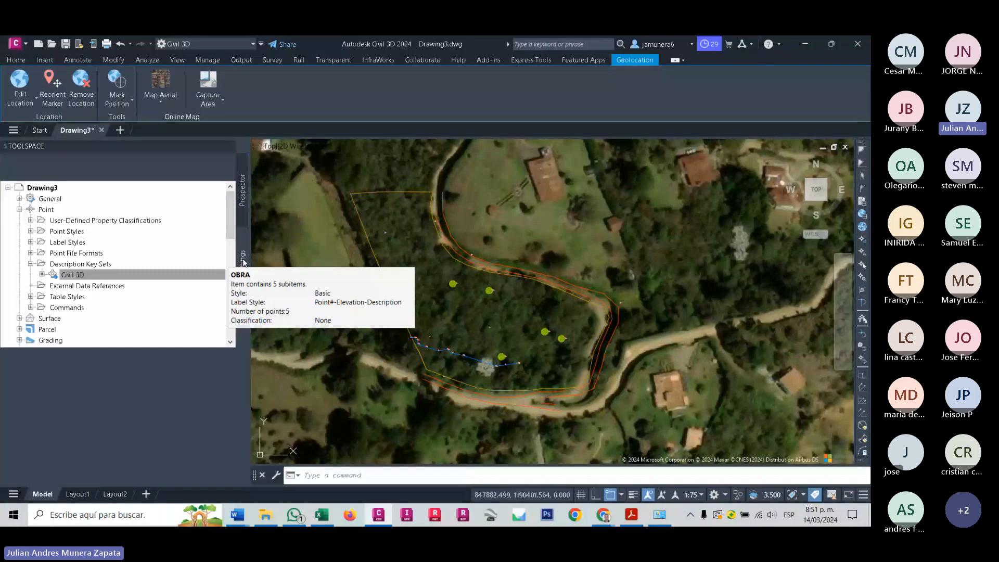
pyautogui.rightClick(88, 189)
pyautogui.click(130, 194)
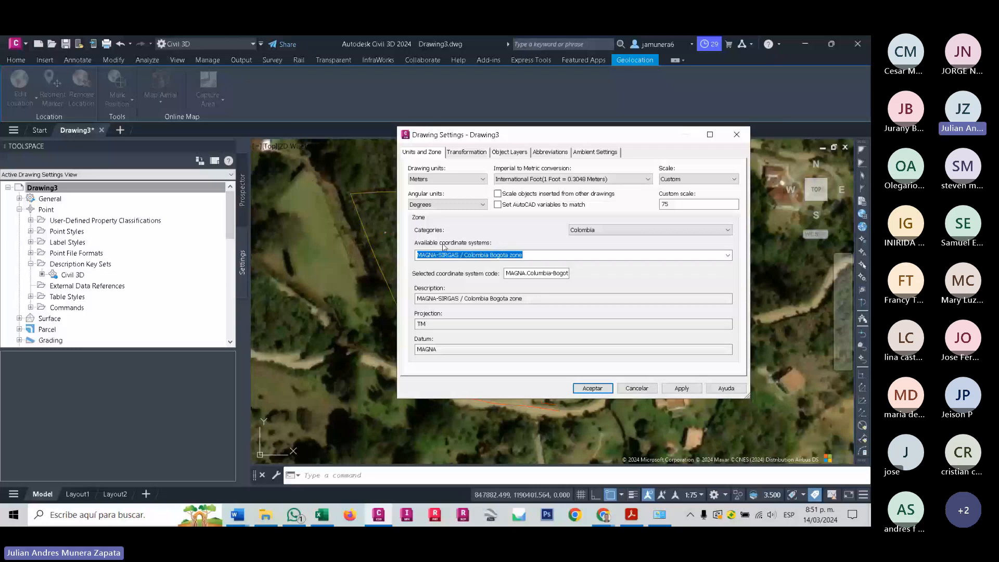
pyautogui.click(736, 134)
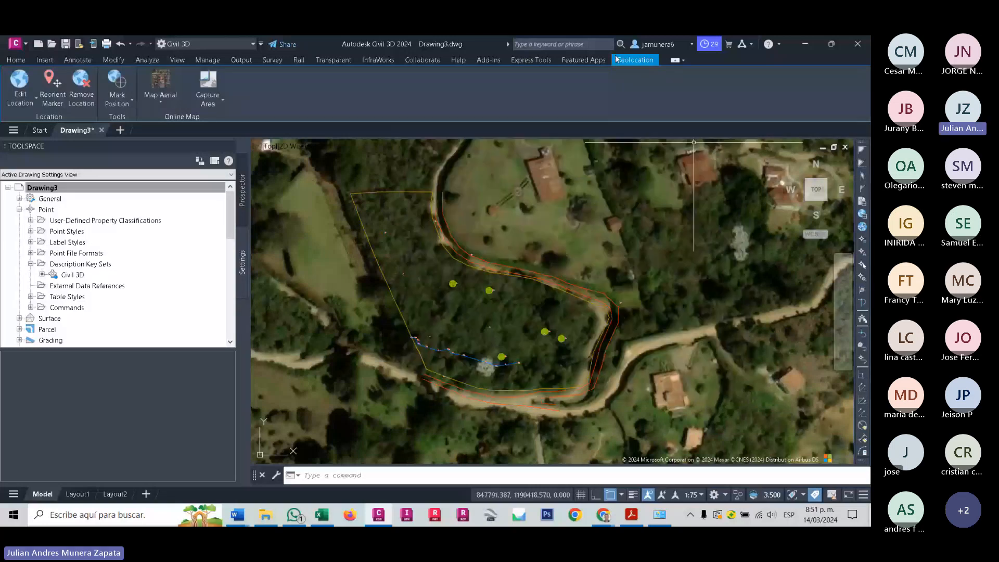
pyautogui.click(160, 103)
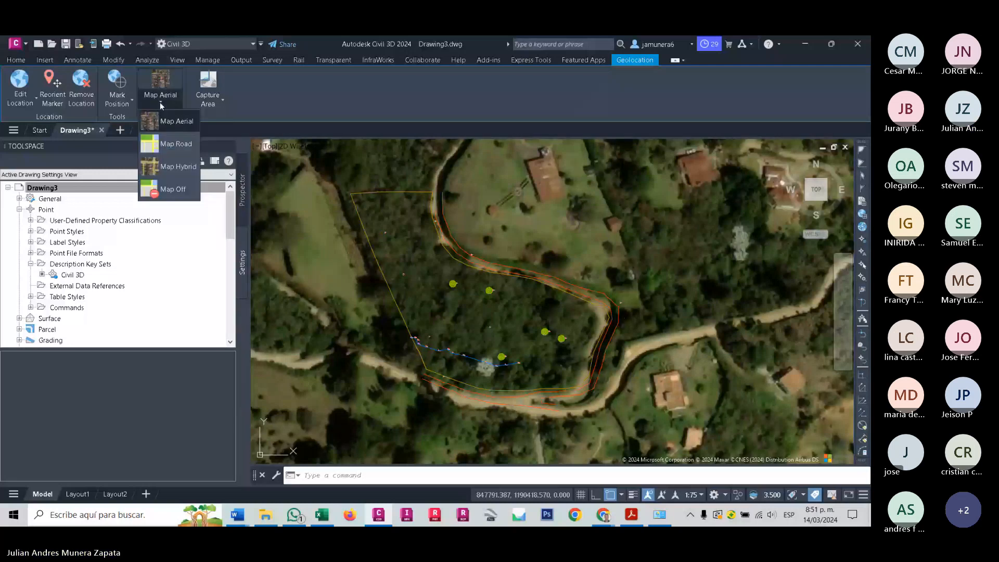
pyautogui.click(160, 103)
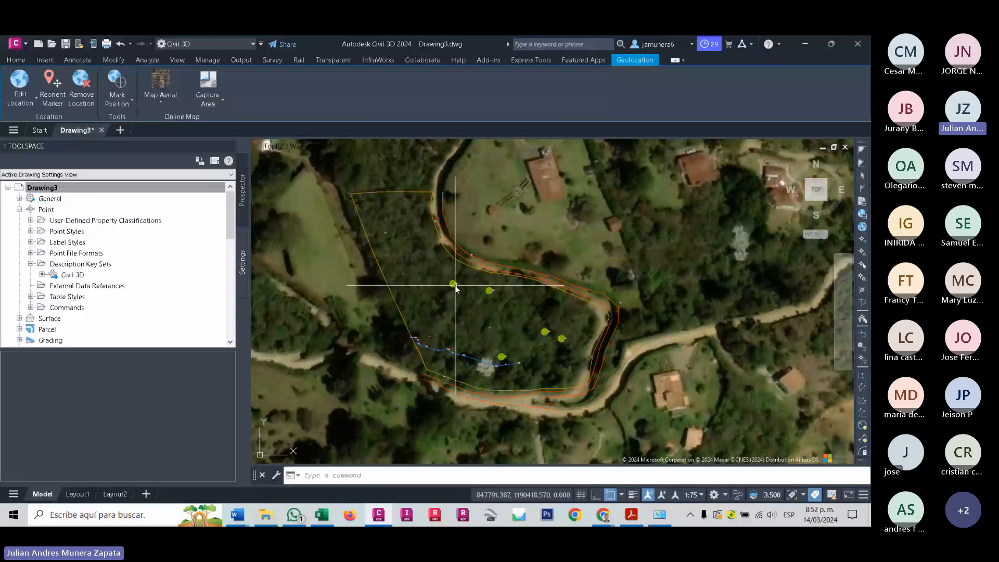
# Examine the aerial imagery from the lot west to the buildings along the main road, and return to the lot.
pyautogui.scroll(-5, 455, 288)
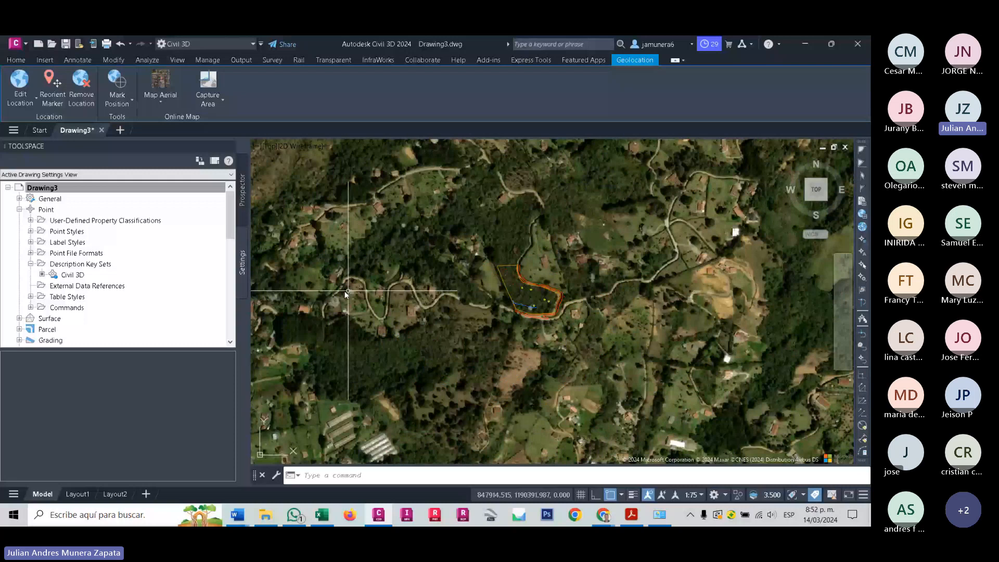
pyautogui.moveTo(348, 291); pyautogui.dragTo(451, 342, button='middle')
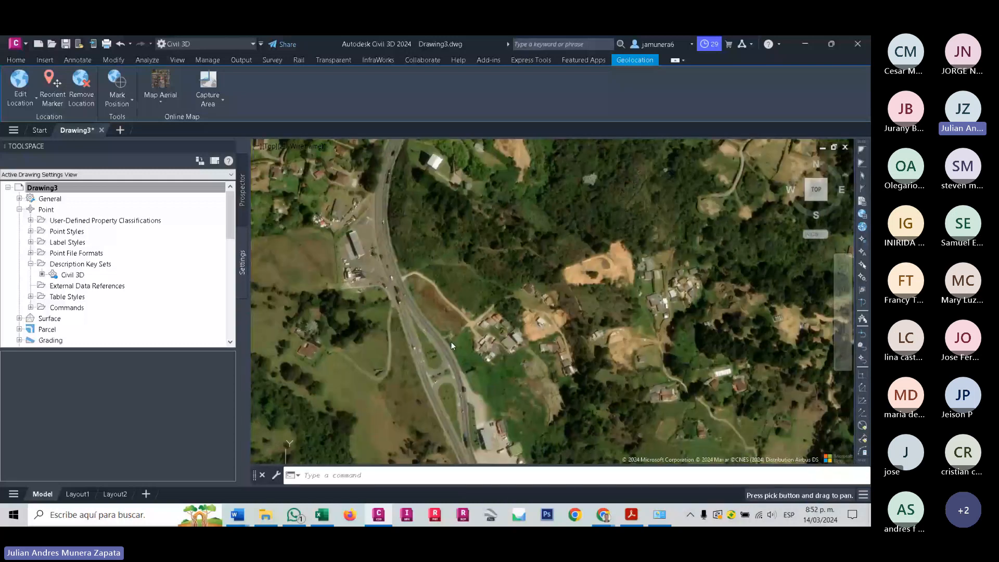
pyautogui.scroll(5, 428, 269)
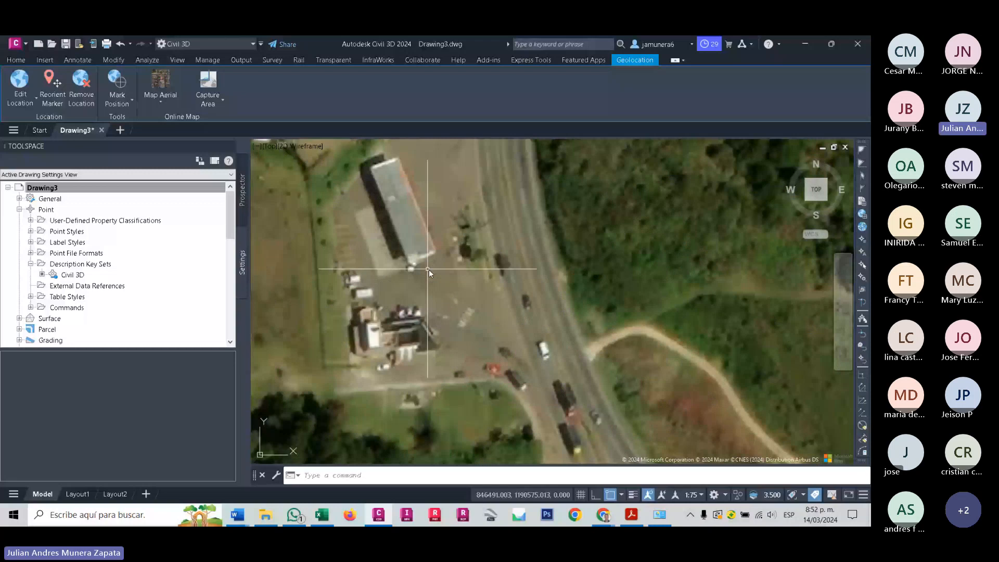
pyautogui.scroll(-5, 699, 447)
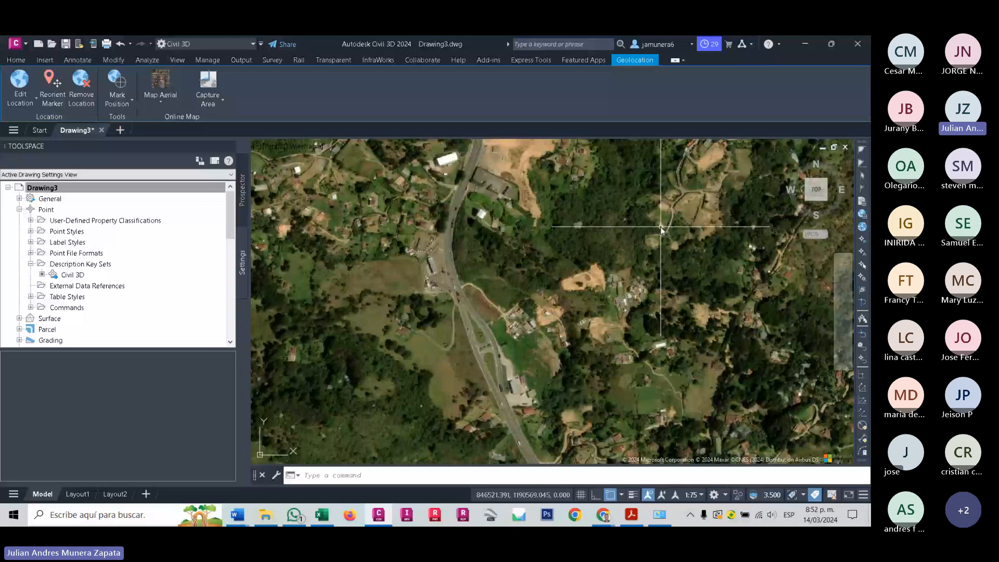
pyautogui.scroll(5, 451, 336)
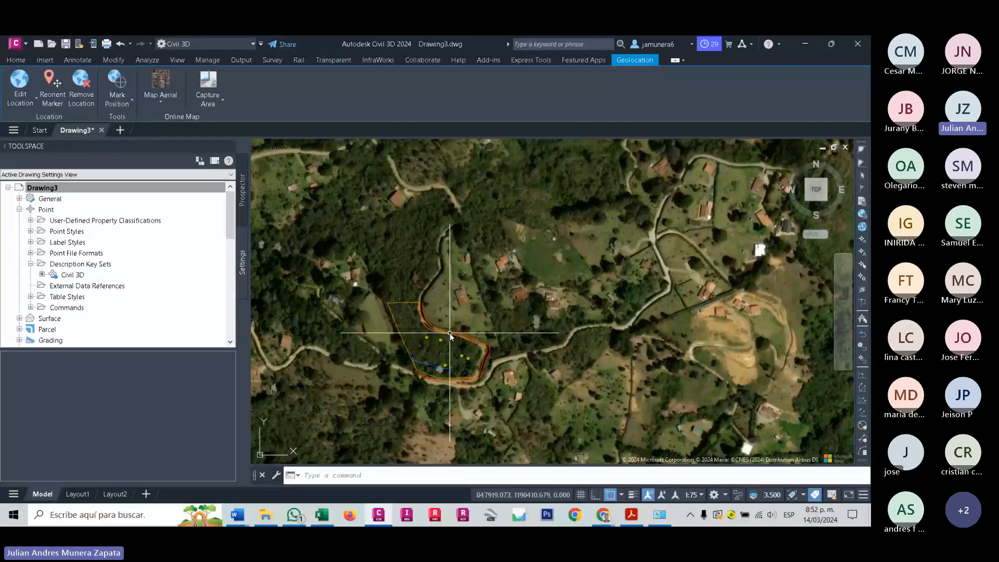
pyautogui.moveTo(451, 336); pyautogui.dragTo(503, 312, button='middle')
pyautogui.scroll(3, 503, 312)
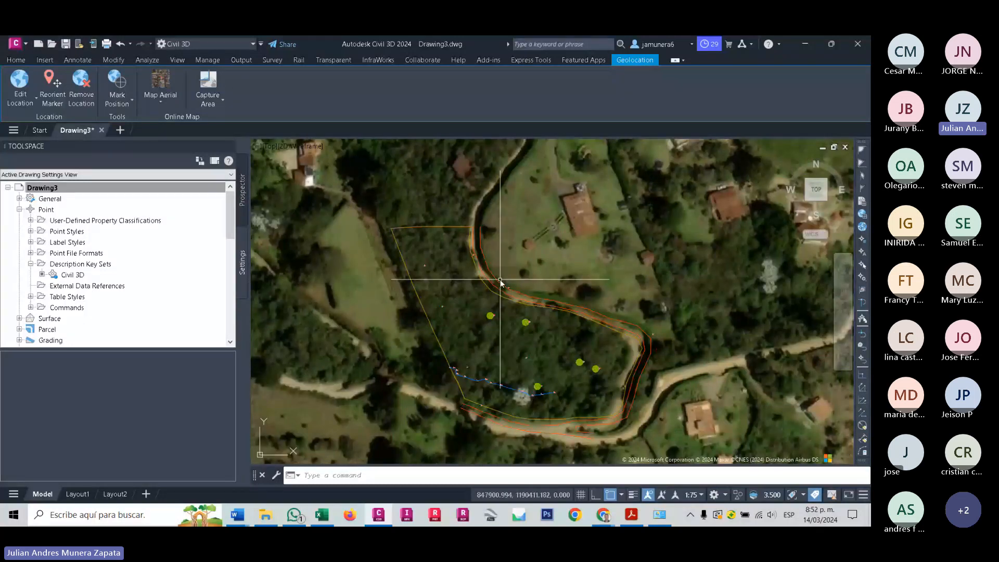
pyautogui.scroll(2, 500, 281)
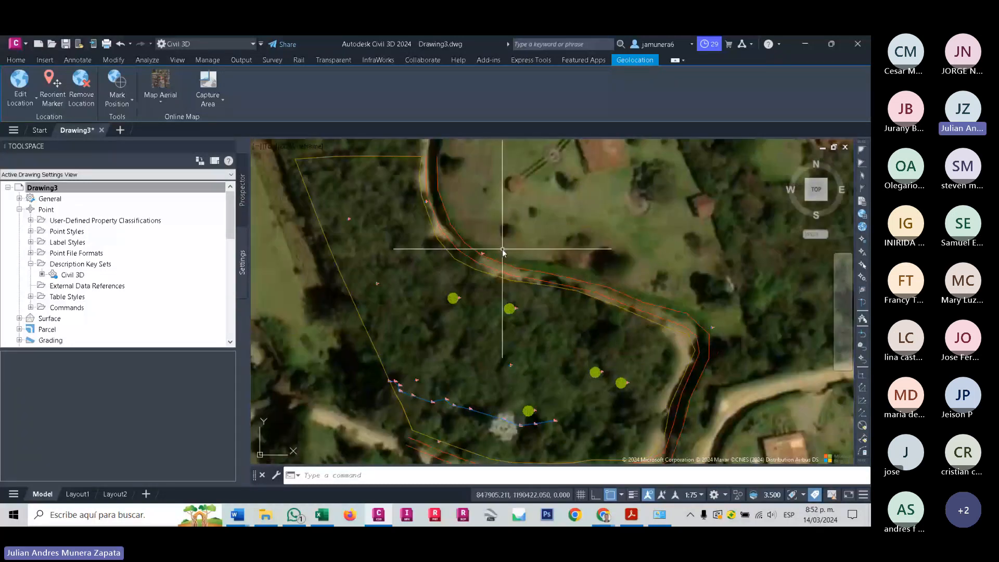
pyautogui.scroll(-2, 503, 252)
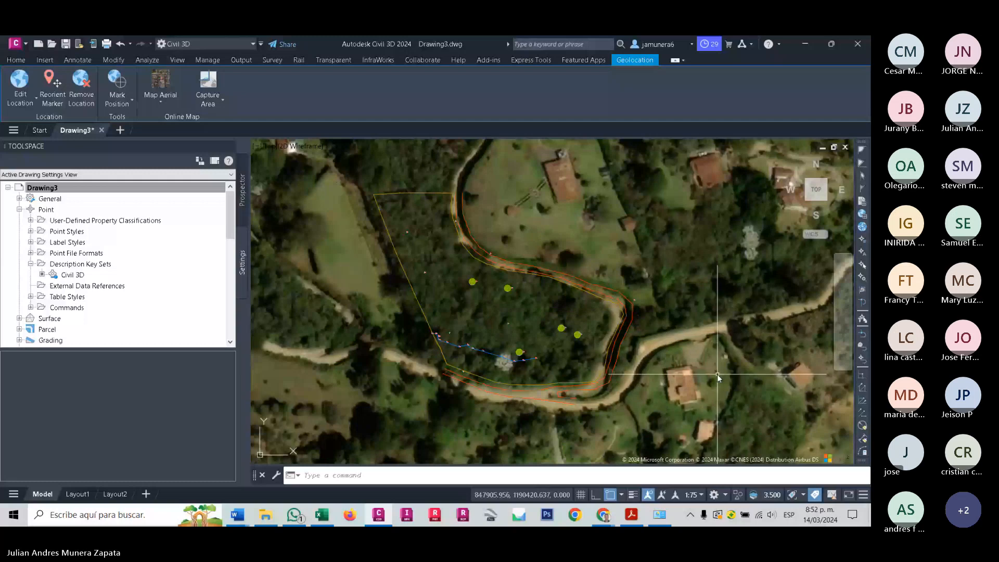
pyautogui.scroll(-3, 677, 350)
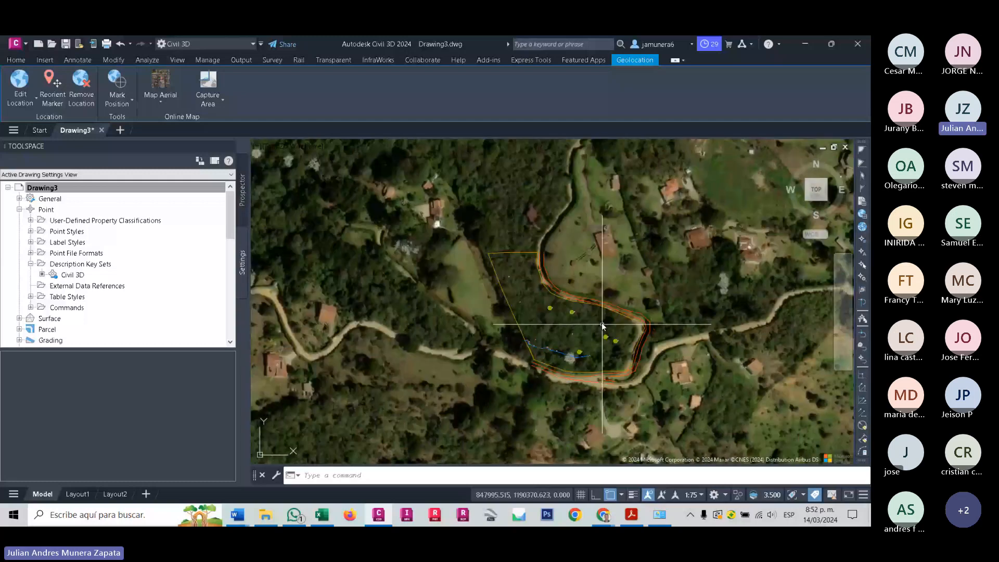
pyautogui.scroll(3, 601, 307)
# Highlight the lot's survey points and linework with a window selection to compare them with the aerial imagery.
pyautogui.click(429, 221)
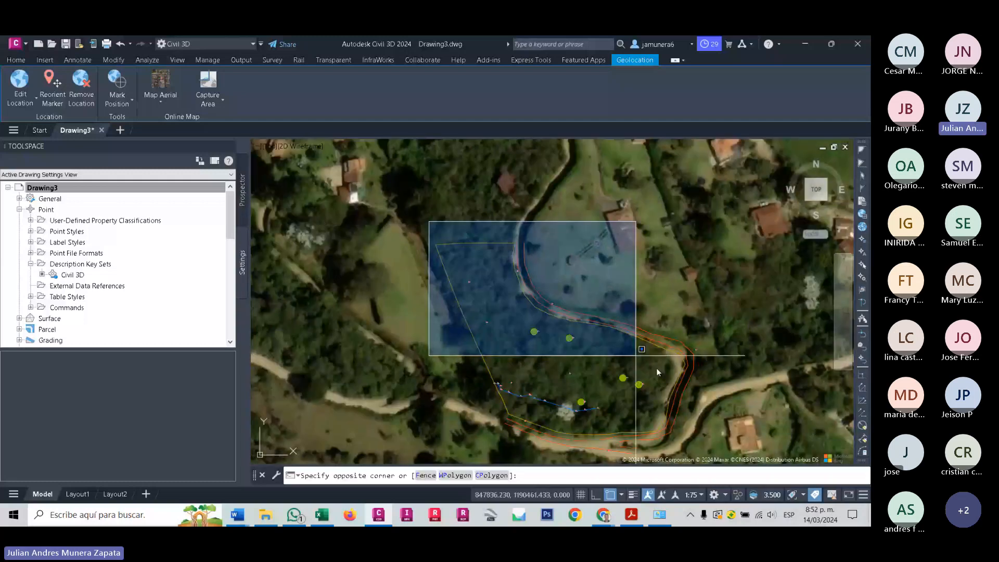
pyautogui.click(636, 355)
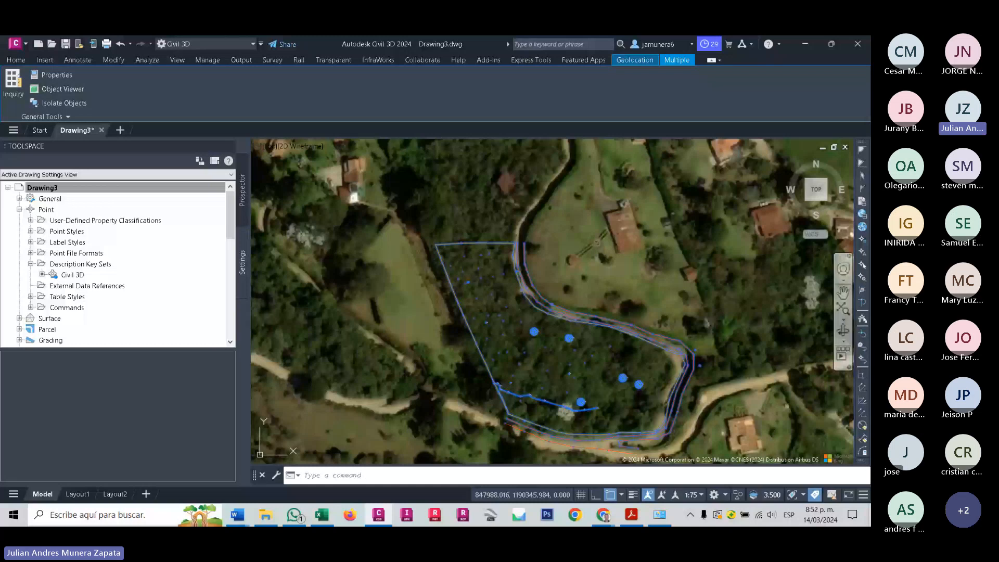
pyautogui.moveTo(711, 284); pyautogui.dragTo(664, 229, button='middle')
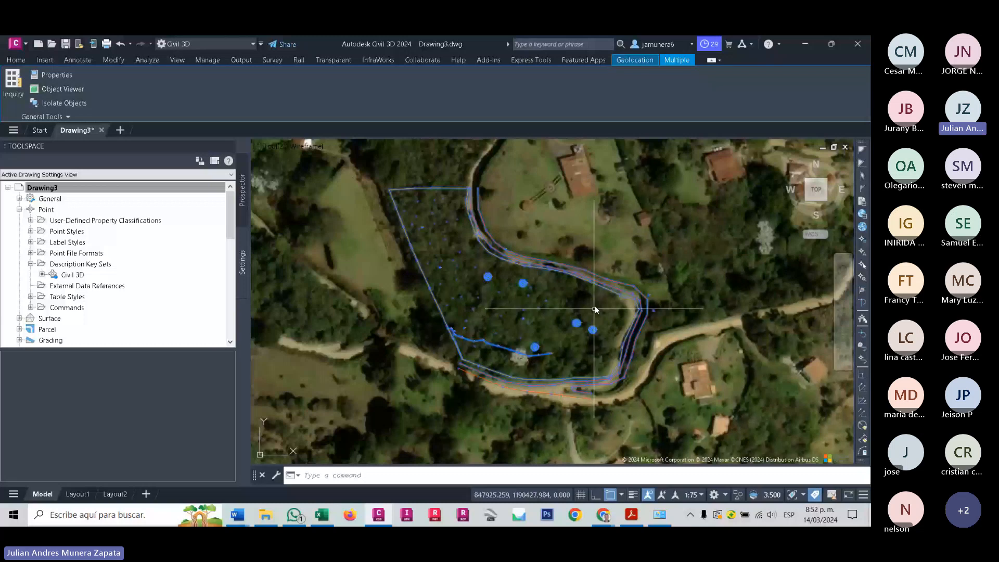
pyautogui.scroll(-3, 579, 286)
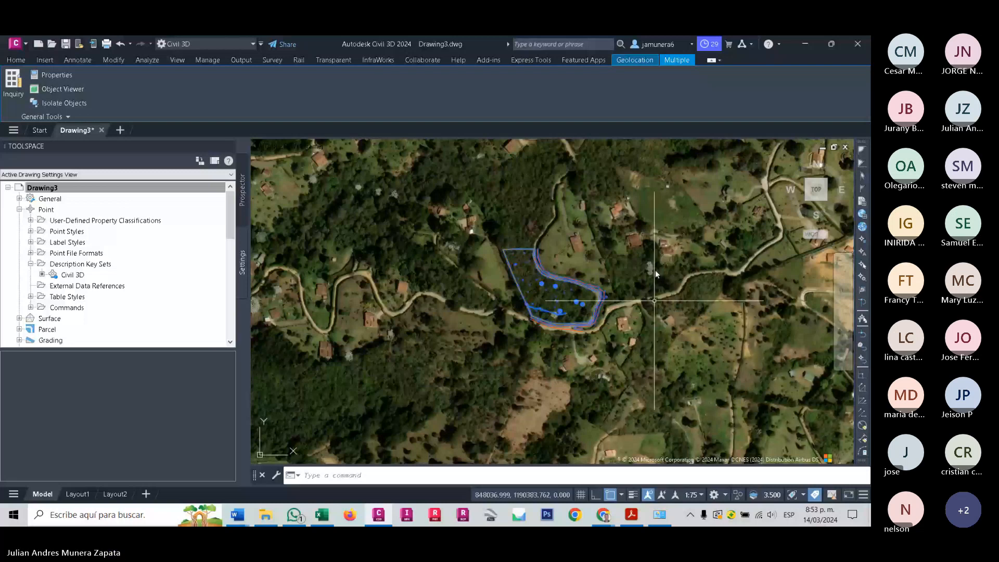
# Examine the highlighted lot's location relative to the main road and the surrounding area on the aerial map.
pyautogui.hotkey('alt', 'Tab')
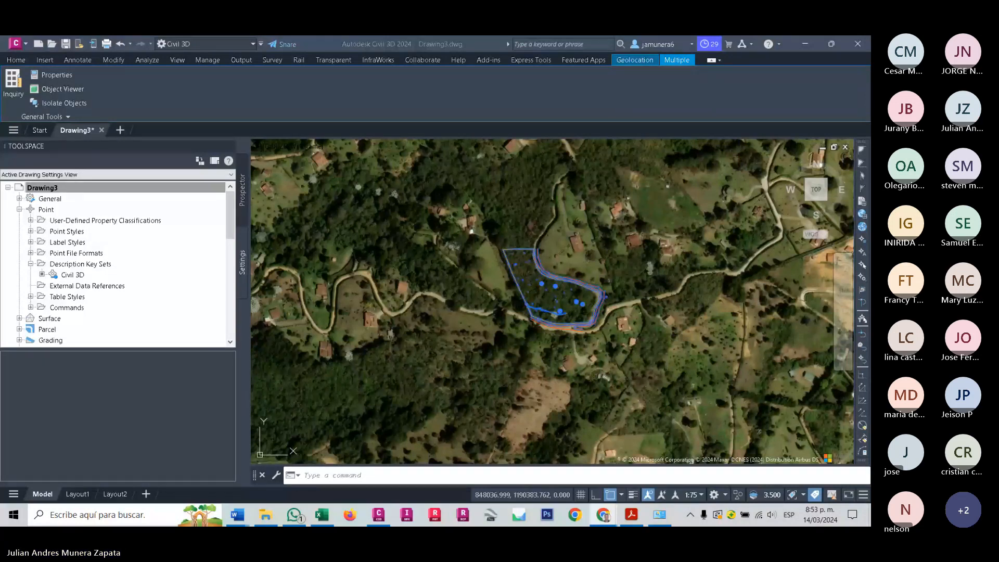
pyautogui.scroll(2, 580, 306)
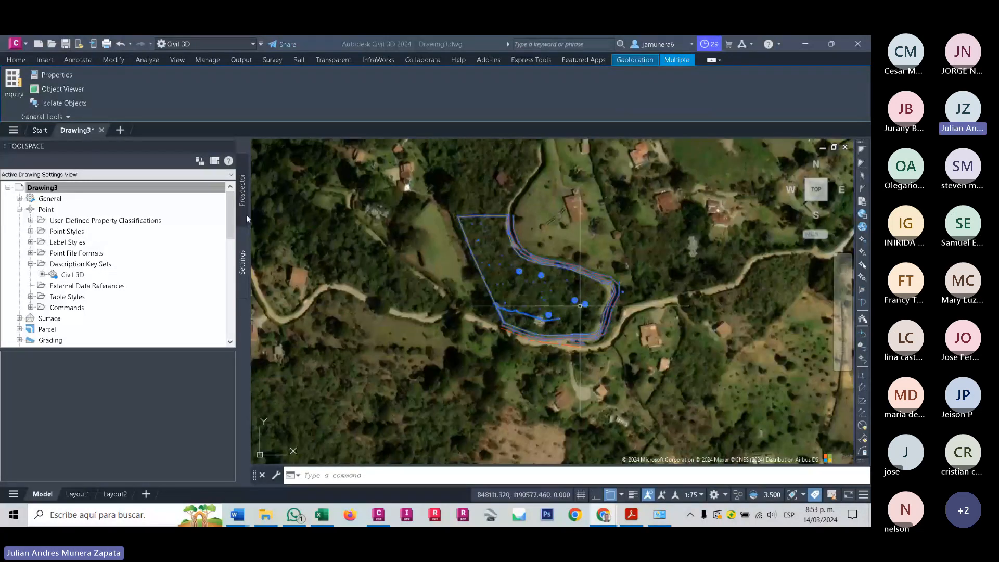
pyautogui.scroll(-2, 566, 271)
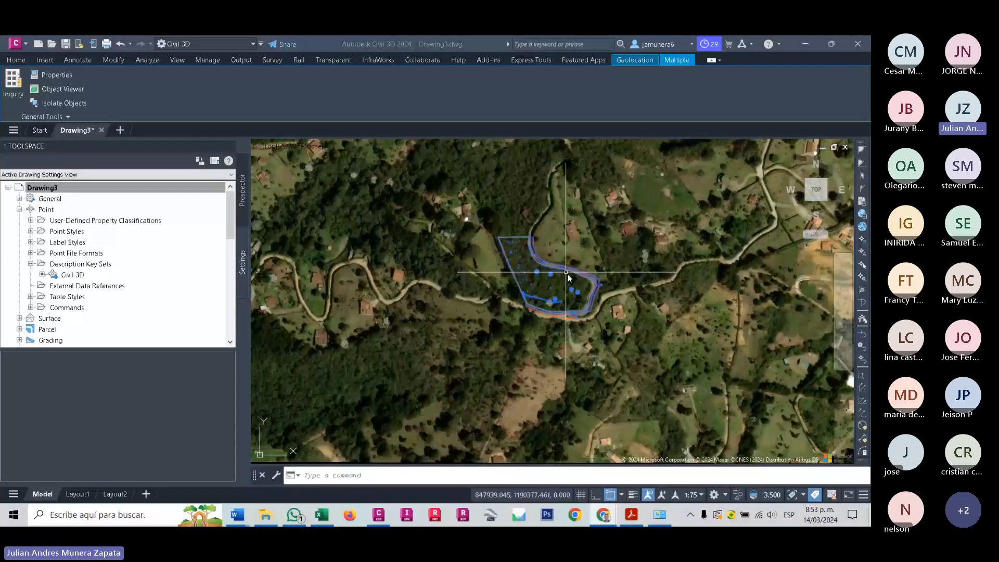
pyautogui.scroll(-4, 567, 274)
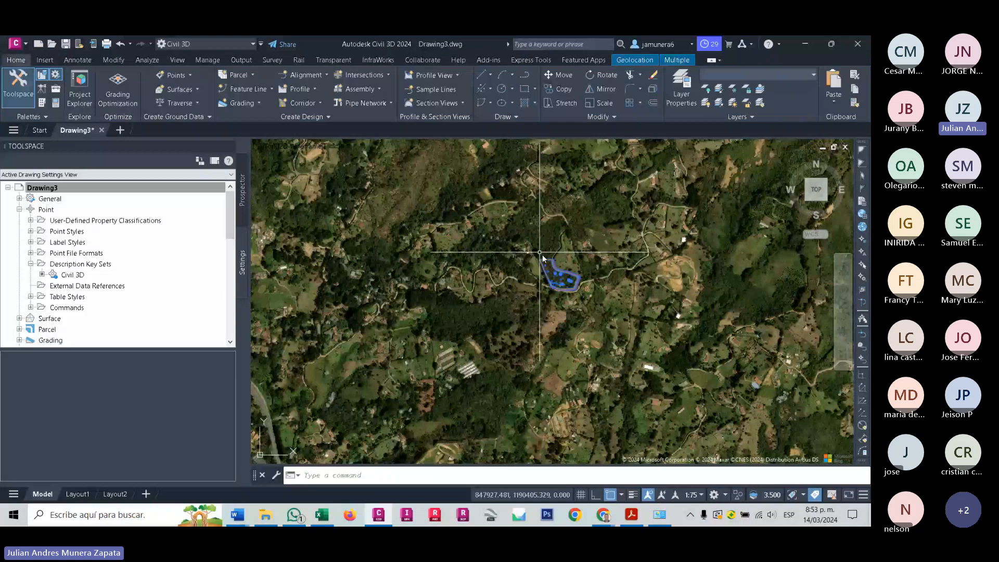
pyautogui.scroll(-4, 543, 258)
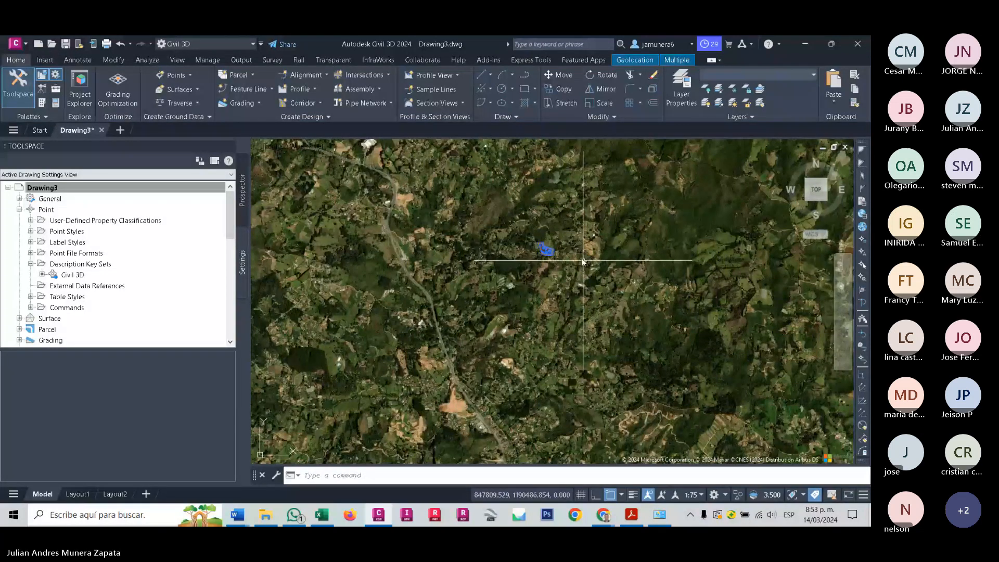
pyautogui.scroll(2, 530, 260)
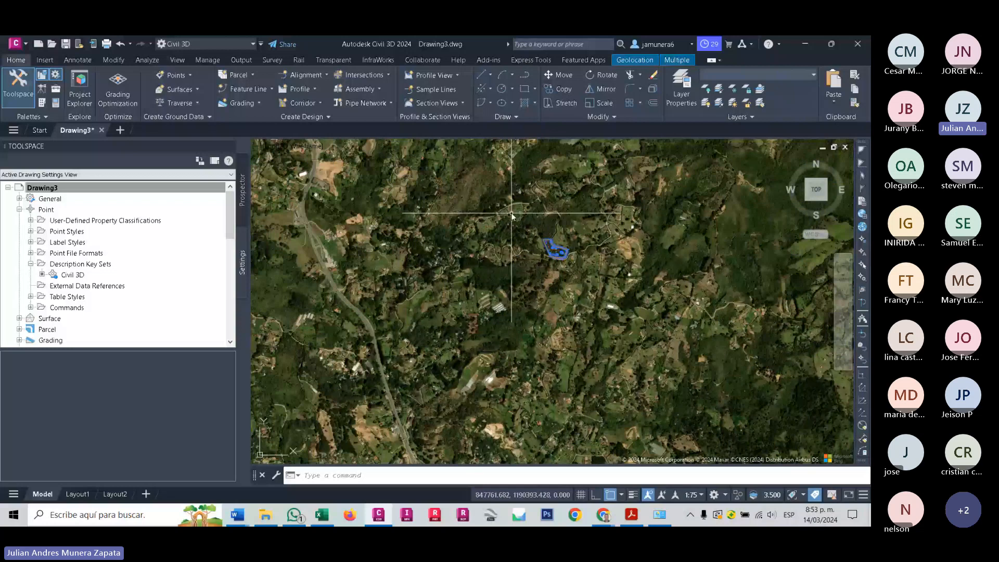
pyautogui.scroll(2, 358, 252)
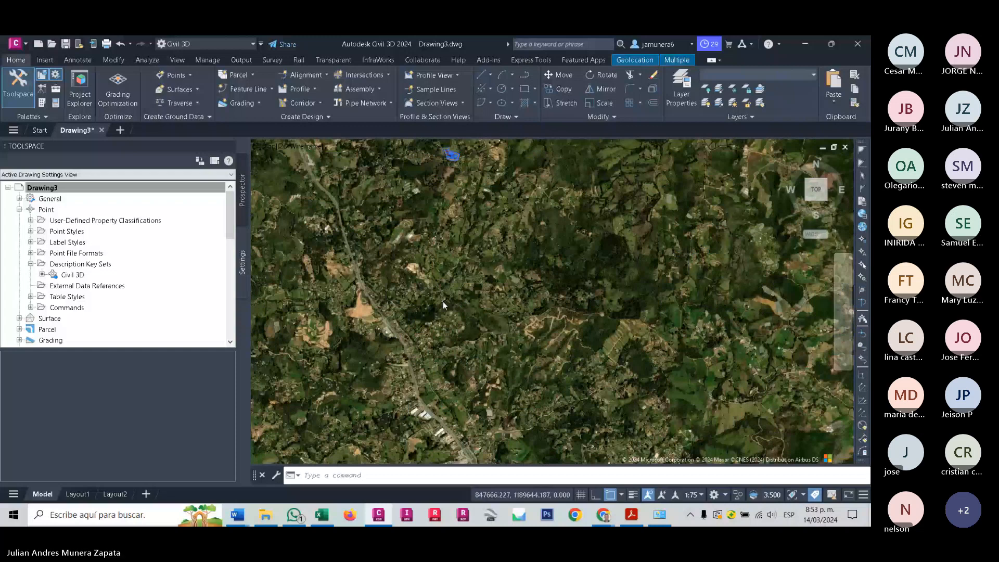
pyautogui.middleClick(444, 303)
pyautogui.middleClick(444, 303)
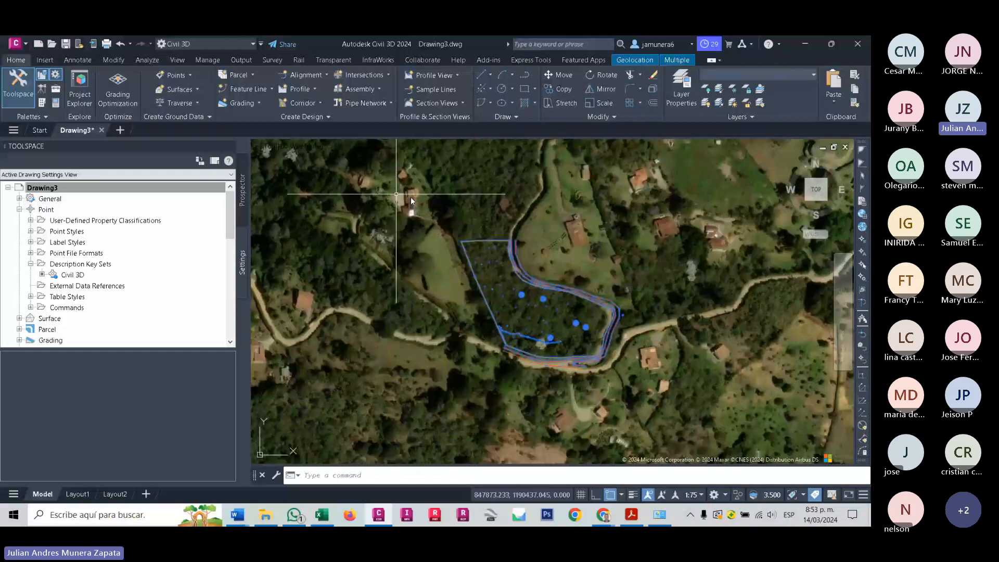
pyautogui.moveTo(608, 311)
pyautogui.mouseDown(button='middle')
pyautogui.moveTo(583, 293)
pyautogui.moveTo(580, 274)
pyautogui.mouseUp(button='middle')
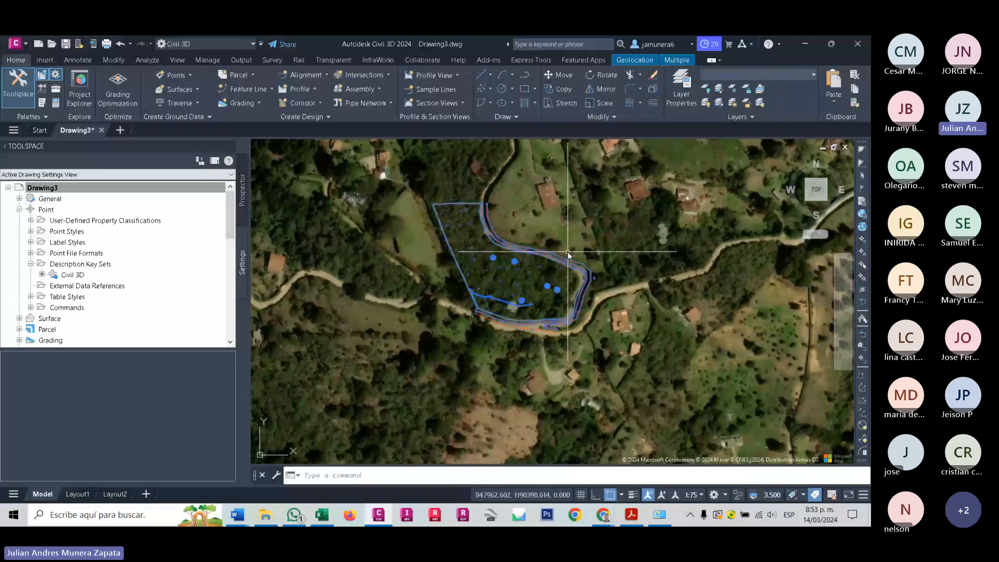
# Clear the selection and inspect the lot's northwest boundary corner against the aerial imagery.
pyautogui.press('Escape')
pyautogui.scroll(5, 456, 216)
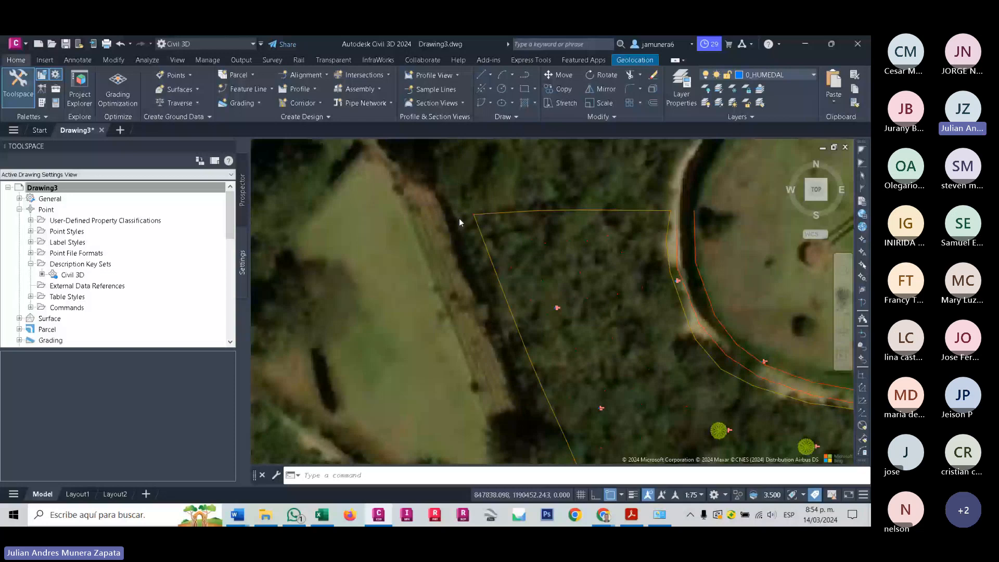
pyautogui.scroll(-2, 459, 218)
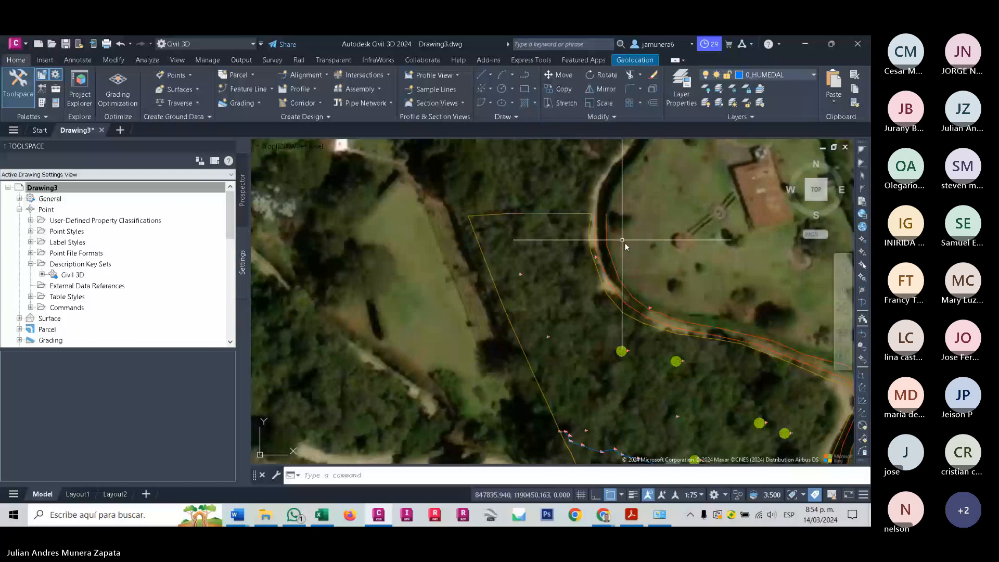
# Close the Toolspace palette and turn on the map Task Pane with the MAPWSPACE command.
pyautogui.scroll(-2, 504, 237)
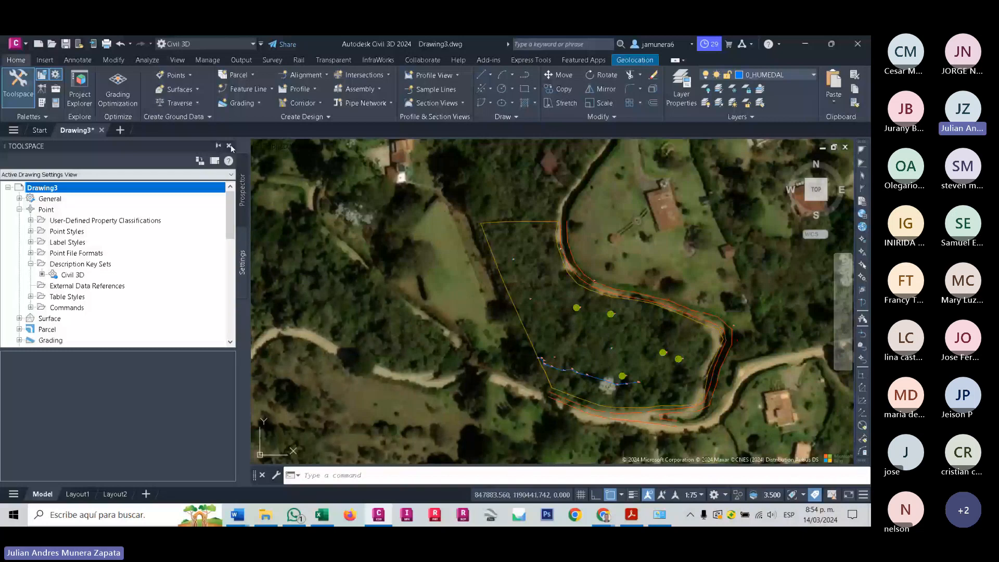
pyautogui.click(229, 147)
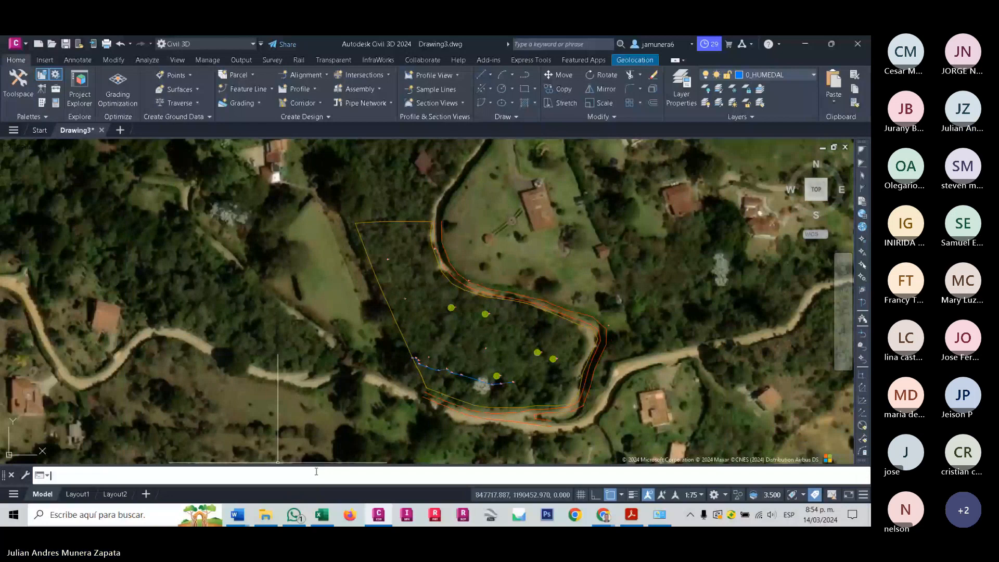
pyautogui.write('MAPWSPACE')
pyautogui.press('Return')
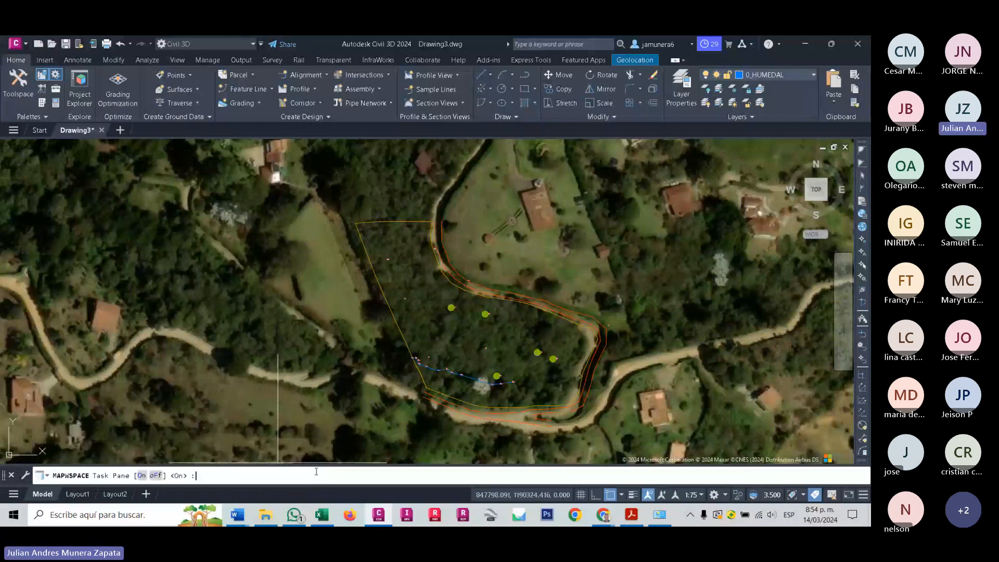
pyautogui.click(141, 475)
# Start a new SHP data connection and name it SHP_PREDIOS RURALES.
pyautogui.click(44, 176)
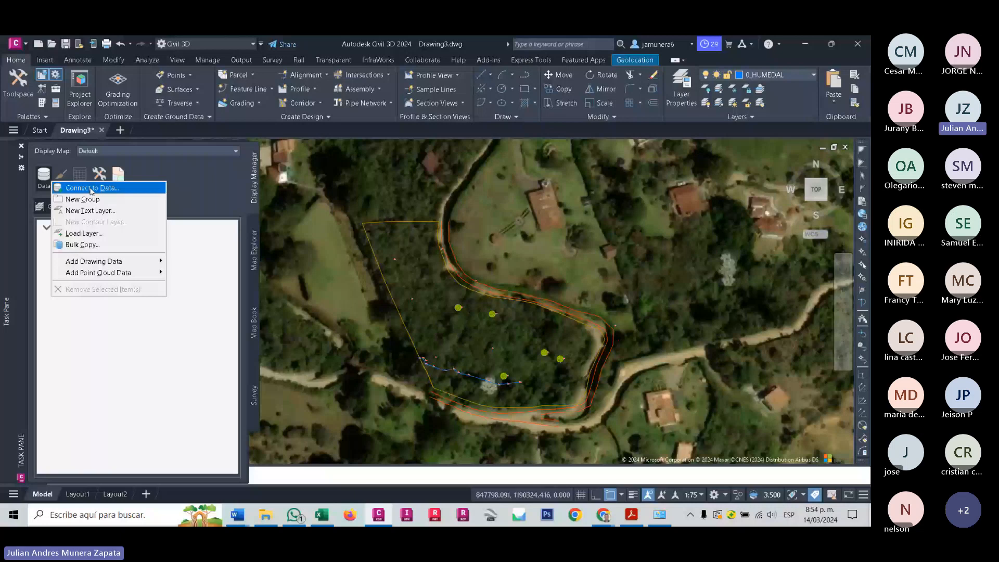
pyautogui.click(91, 188)
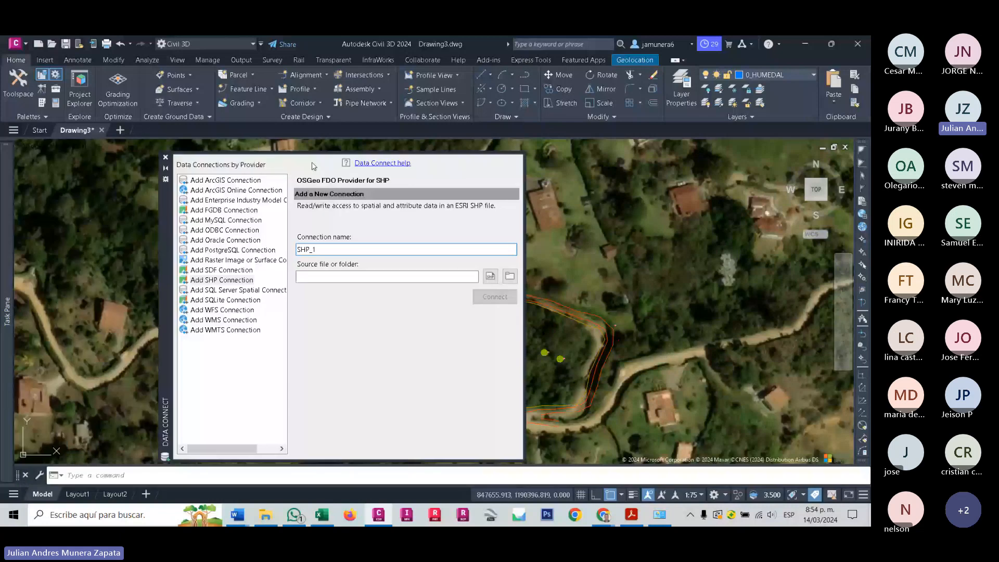
pyautogui.press('BackSpace')
pyautogui.write('PREDIOS RURA')
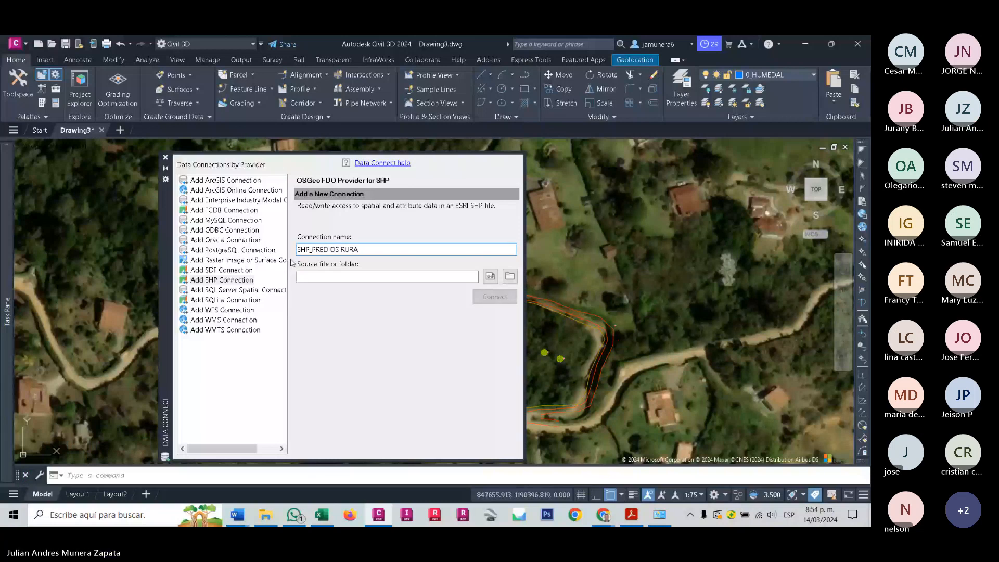
pyautogui.write('LES')
pyautogui.click(490, 278)
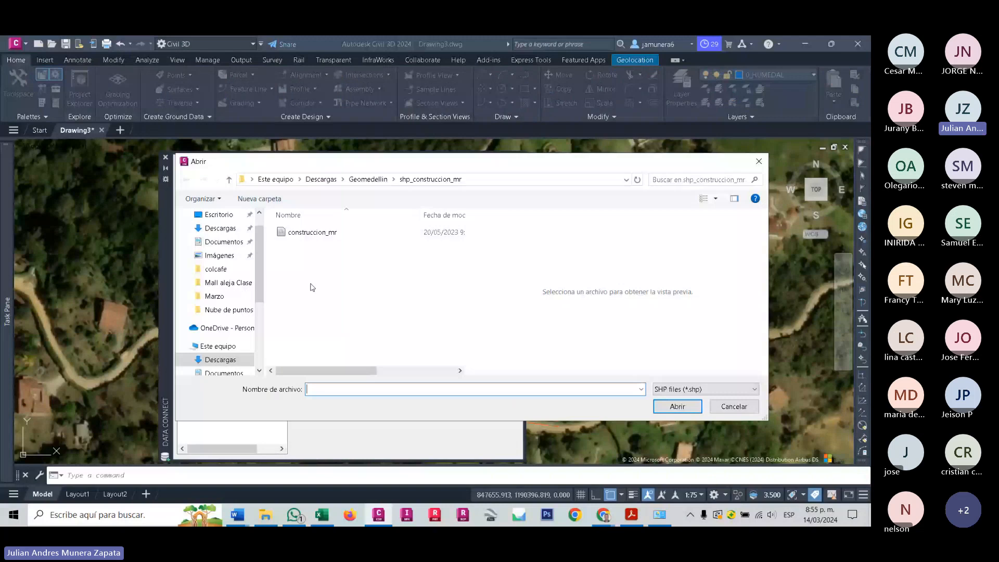
pyautogui.scroll(-3, 223, 342)
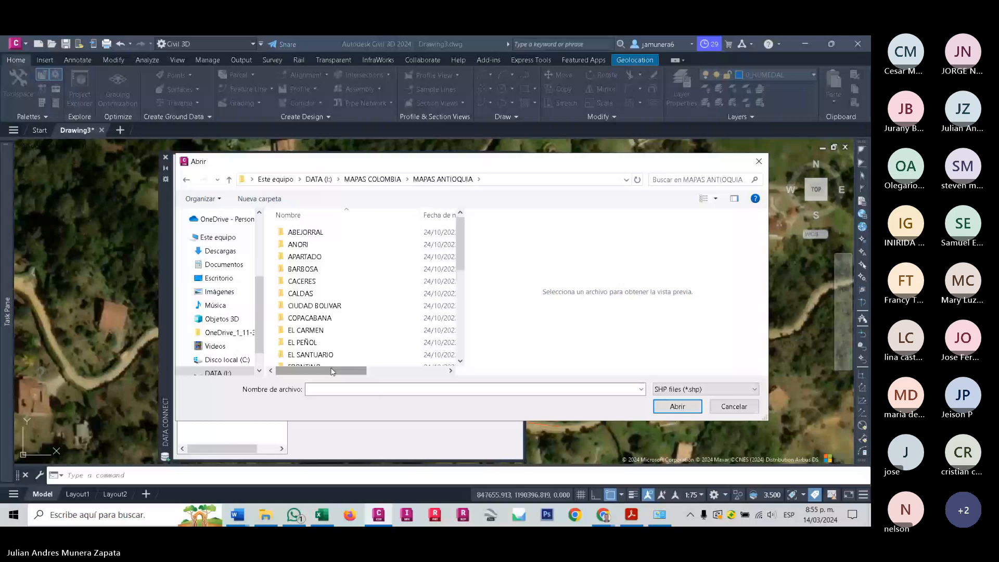
pyautogui.scroll(-3, 311, 346)
pyautogui.doubleClick(301, 290)
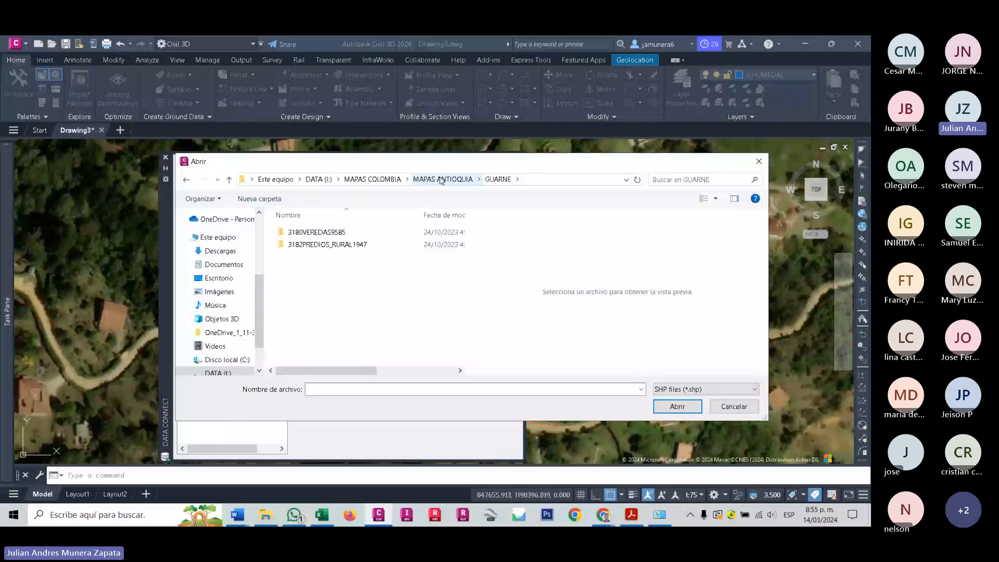
pyautogui.click(759, 161)
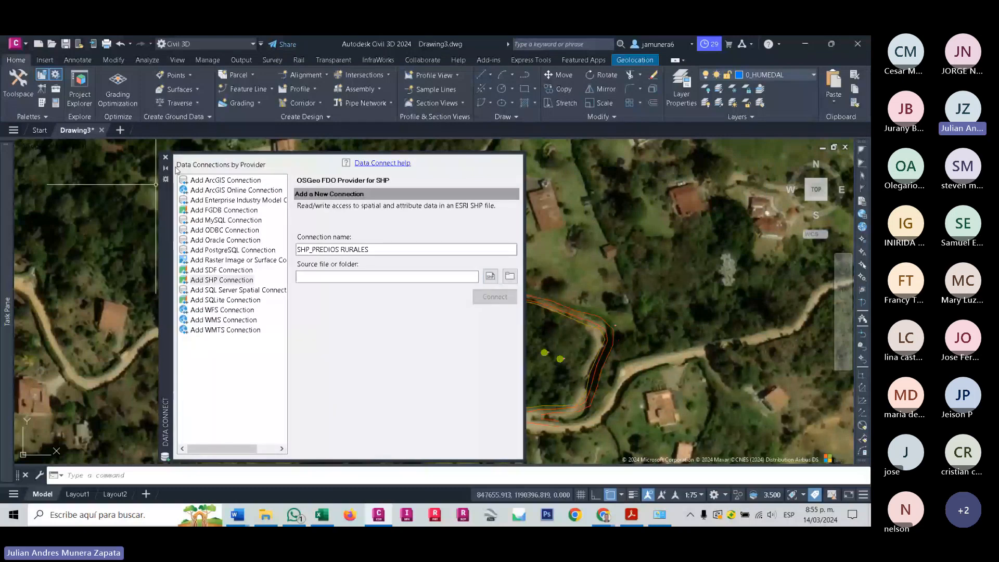
# Search the Descargas folder for INFORMACION and open the first INFORMACION GEOGRAFICA CATASTRO ANTIOQUIA folder as the shapefile source location.
pyautogui.click(219, 231)
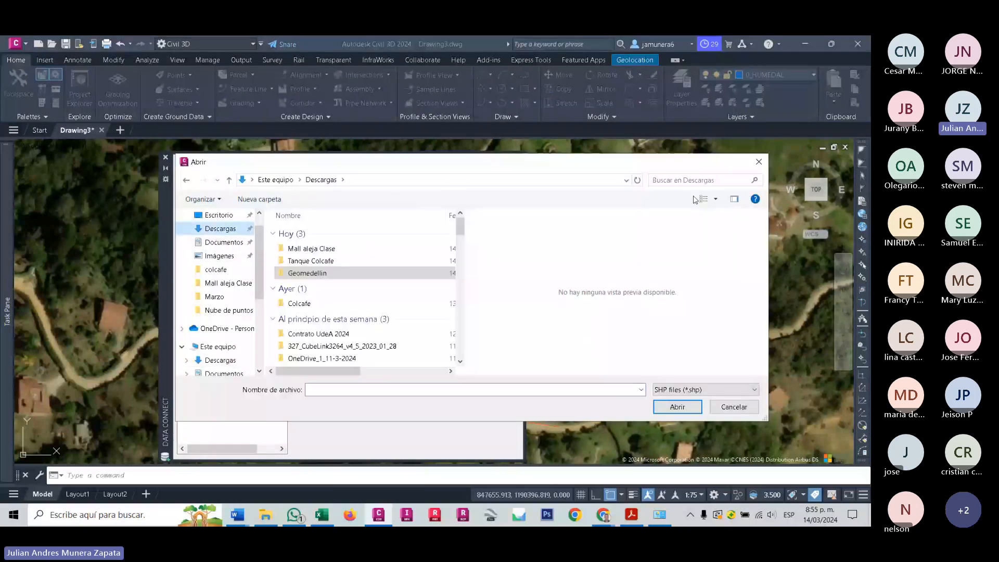
pyautogui.click(702, 180)
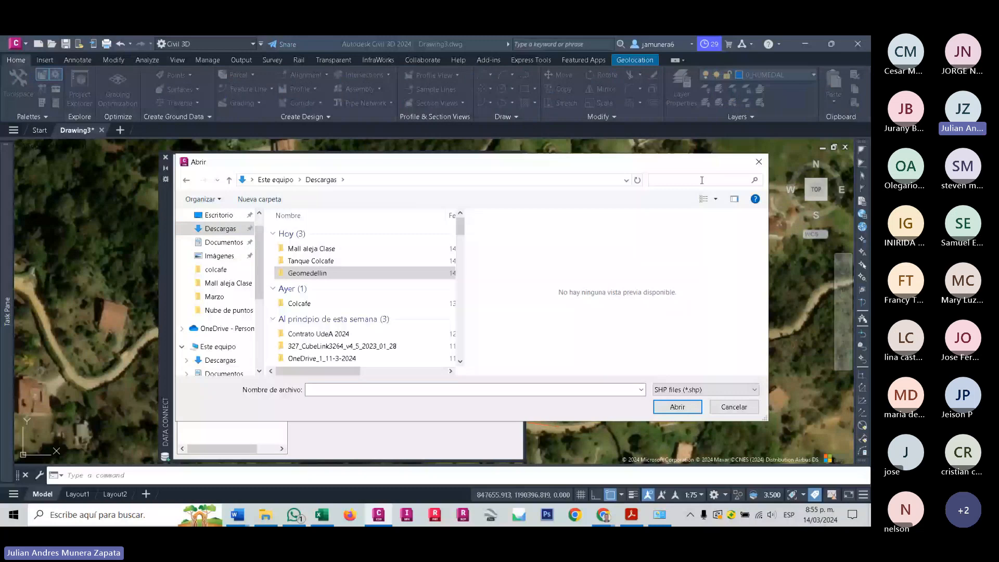
pyautogui.write('INFORMACI')
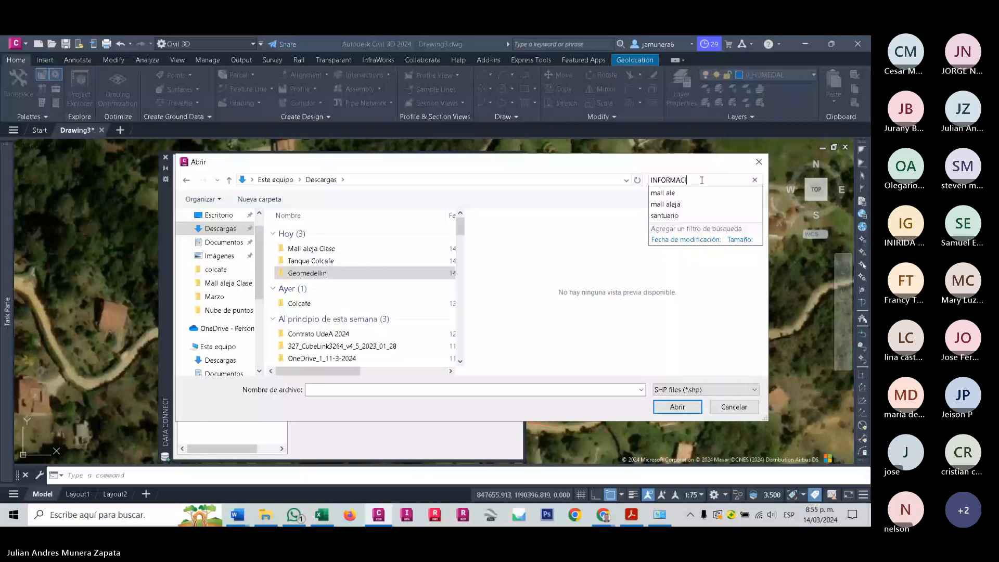
pyautogui.write('ON')
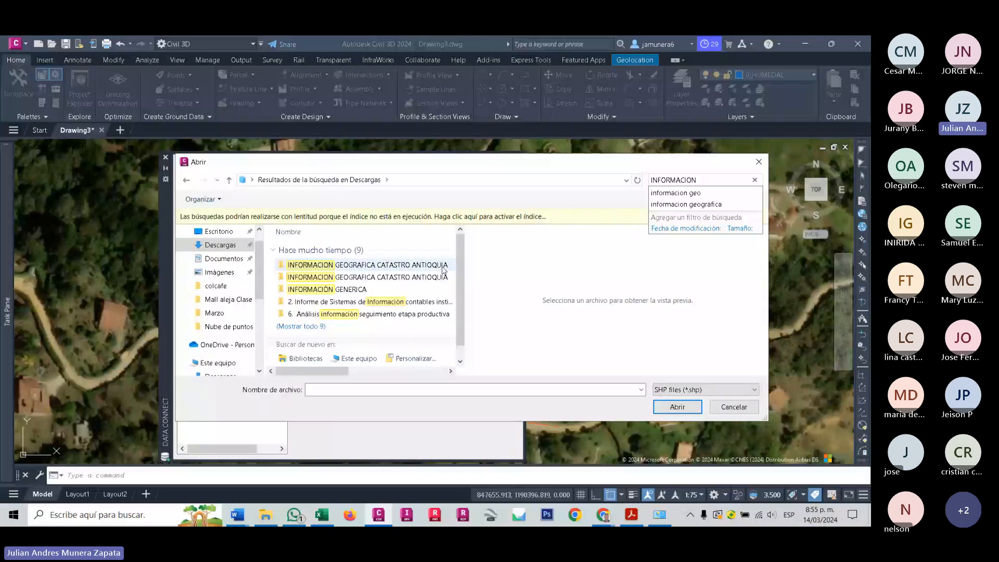
pyautogui.click(417, 268)
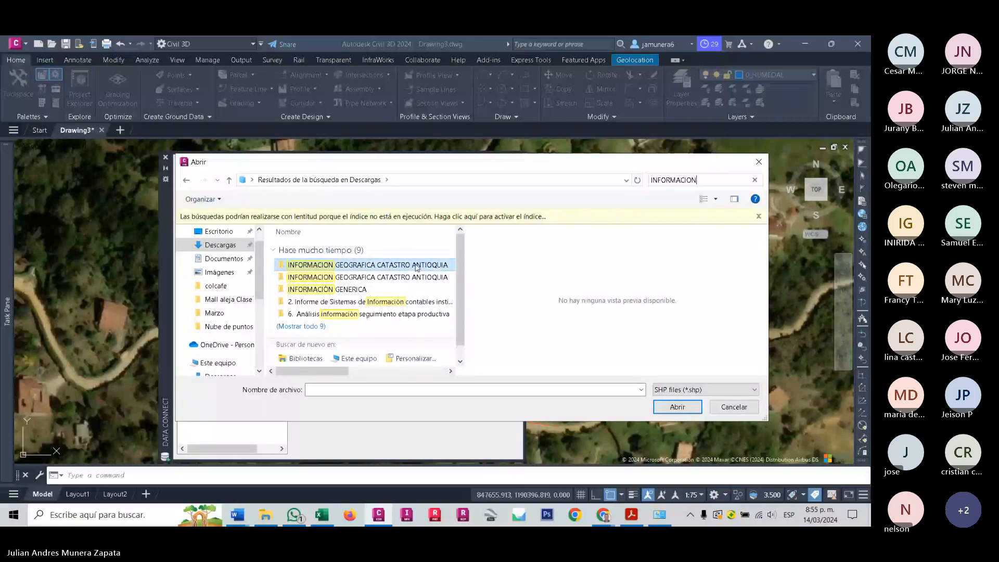
pyautogui.doubleClick(417, 268)
pyautogui.scroll(-4, 312, 339)
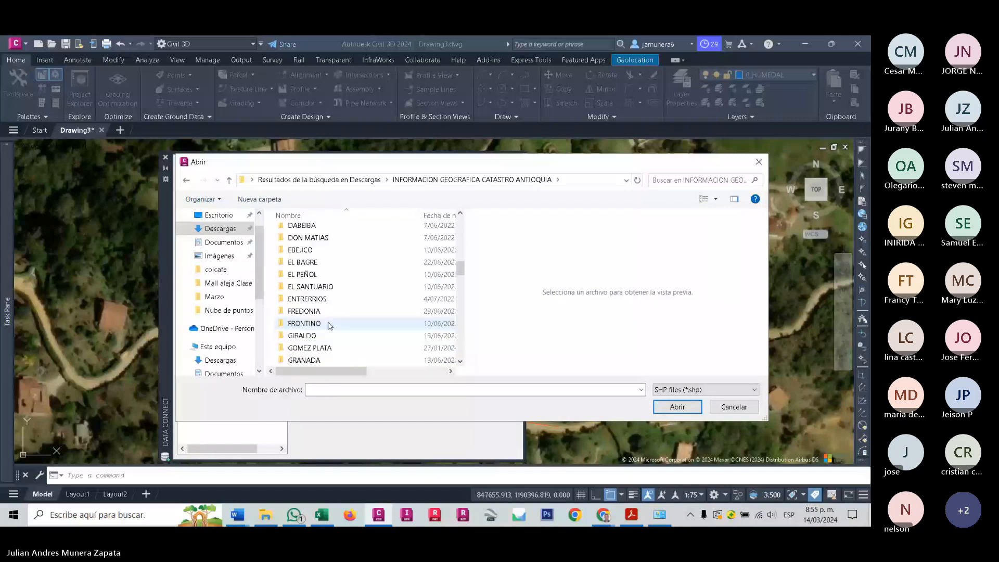
pyautogui.scroll(-2, 328, 326)
pyautogui.doubleClick(326, 312)
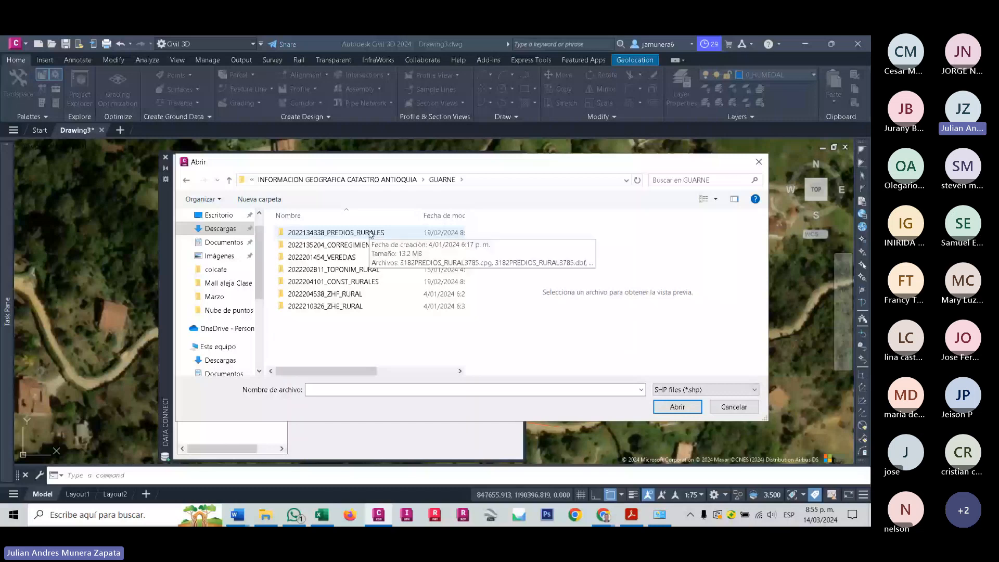
pyautogui.doubleClick(371, 234)
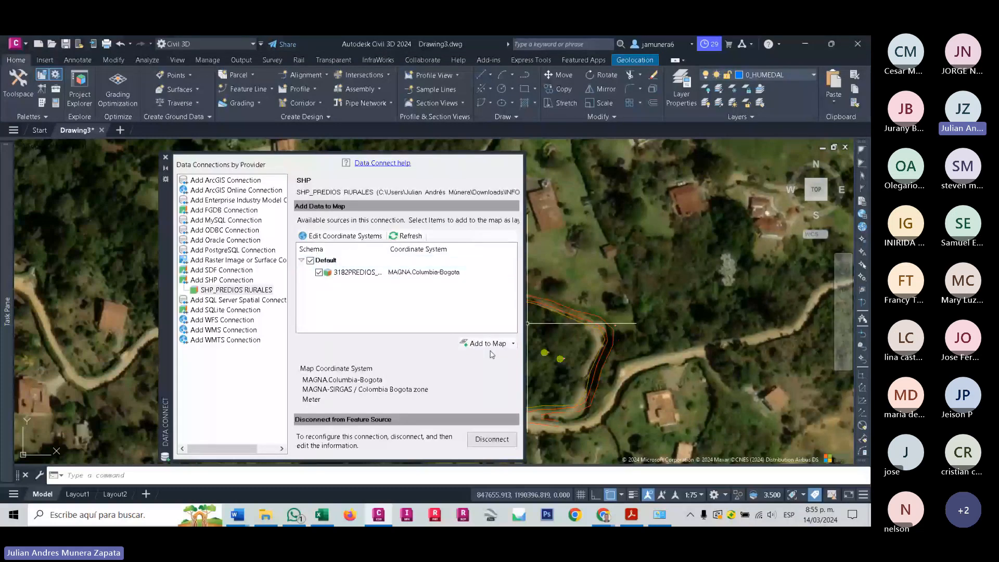
# Add the rural parcels shapefile to the map using MAGNA.Columbia-Bogota and close the data connection window.
pyautogui.moveTo(422, 279)
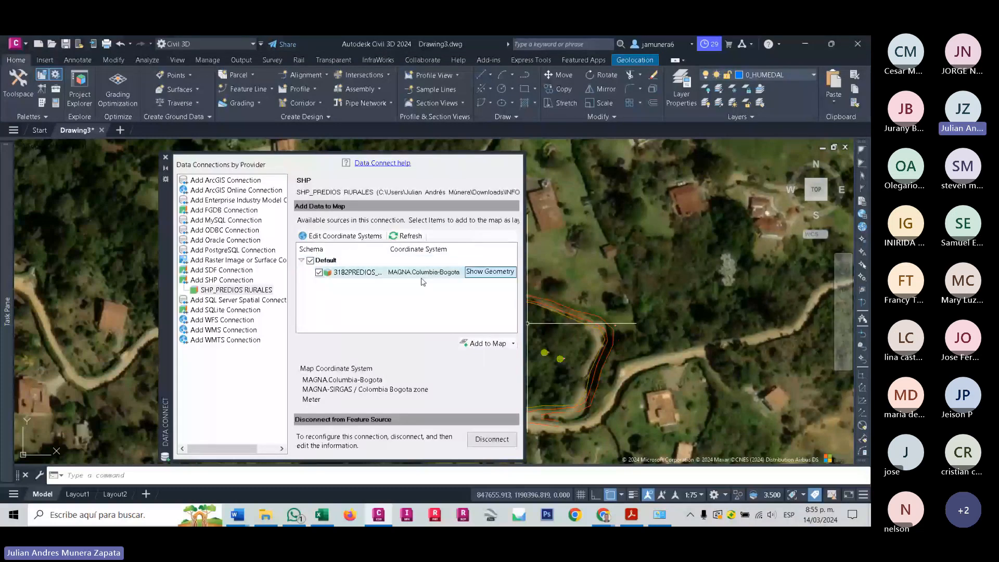
pyautogui.click(491, 346)
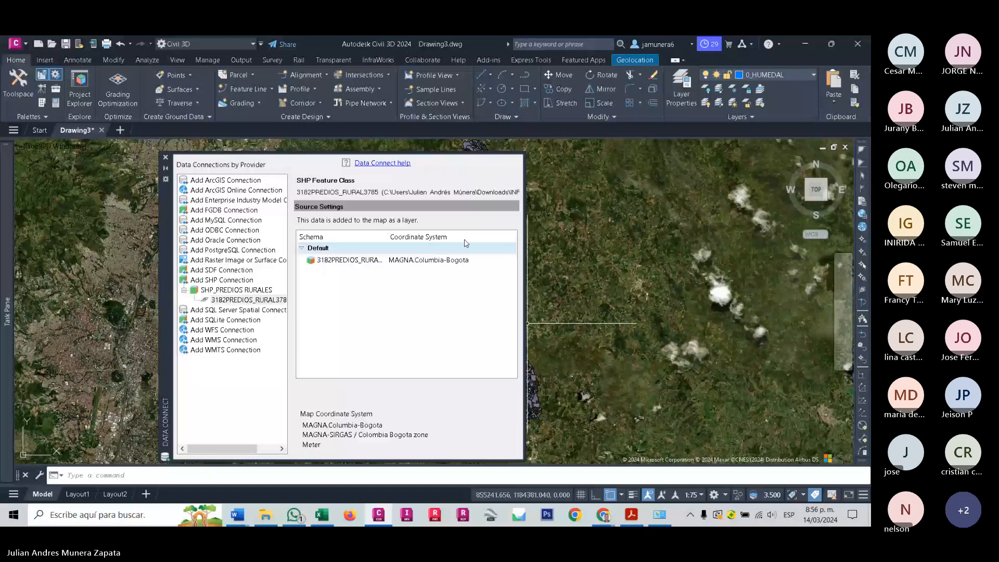
pyautogui.click(166, 158)
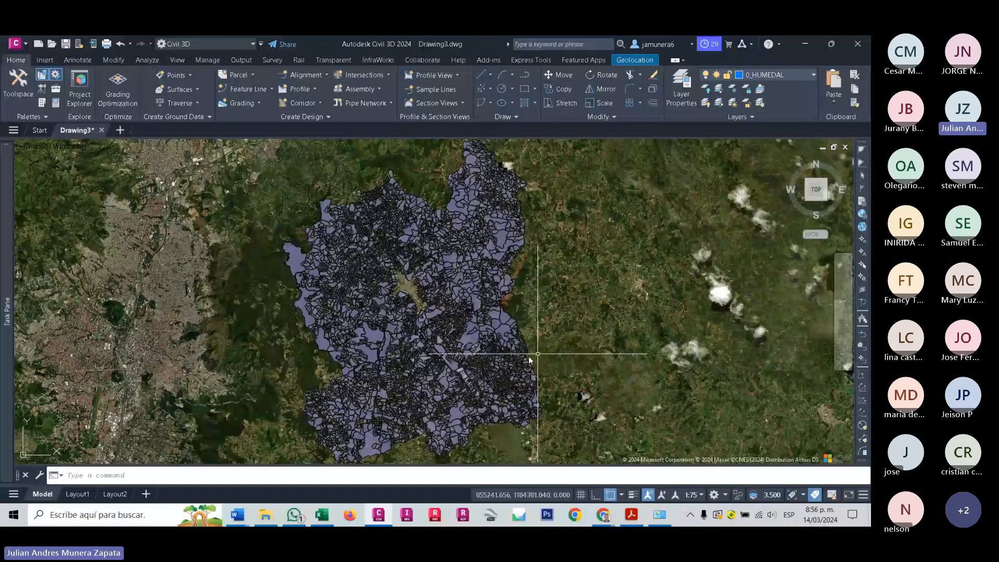
# Examine the rural parcels' coverage of the municipality over the aerial imagery.
pyautogui.scroll(2, 563, 270)
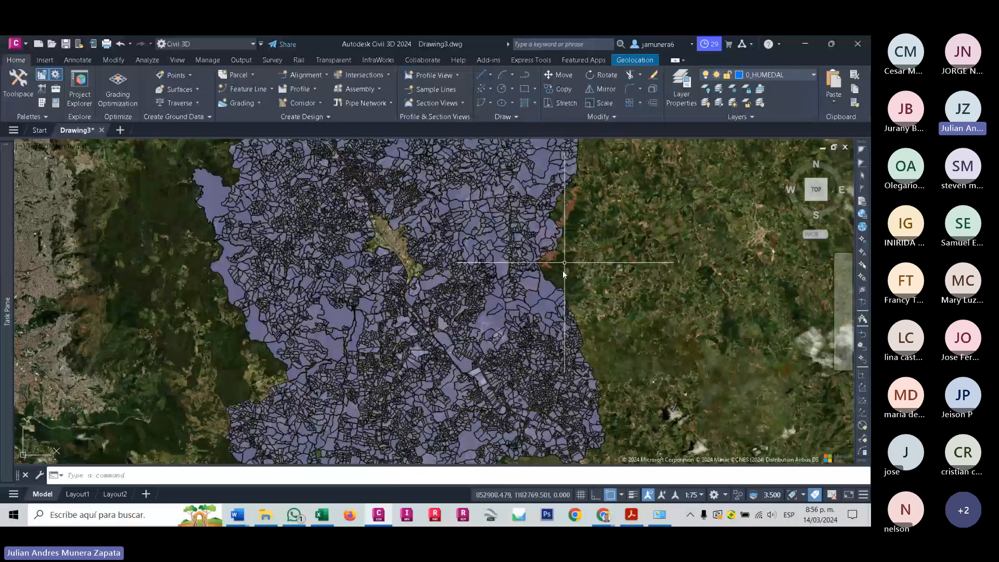
pyautogui.moveTo(364, 212); pyautogui.dragTo(390, 277, button='middle')
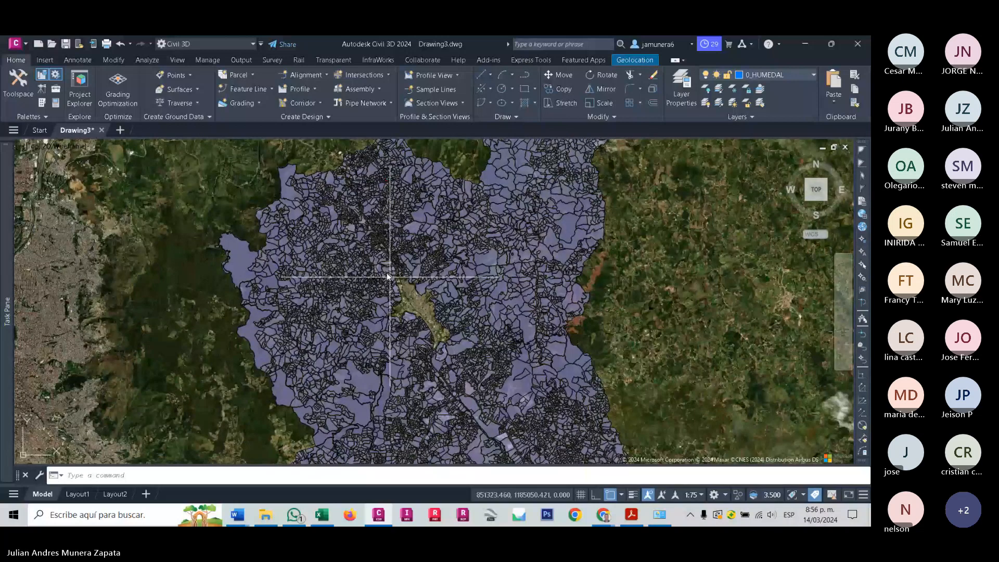
pyautogui.scroll(3, 386, 273)
pyautogui.scroll(-4, 425, 267)
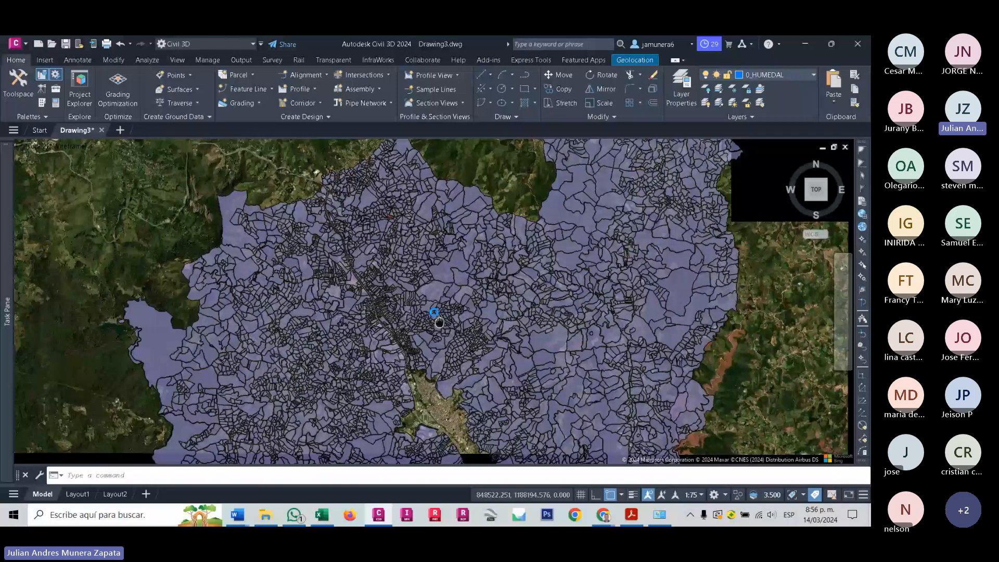
pyautogui.scroll(2, 439, 321)
pyautogui.click(513, 249)
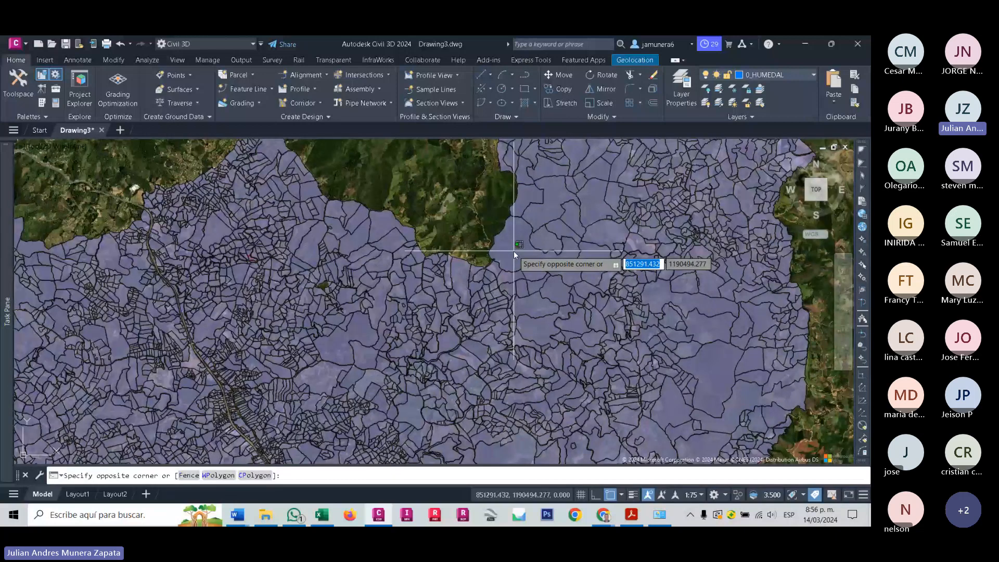
# Set the fill transparency of the 3182PREDIOS_RURAL3785 layer's polygon style to 70 and apply it.
pyautogui.moveTo(6, 307)
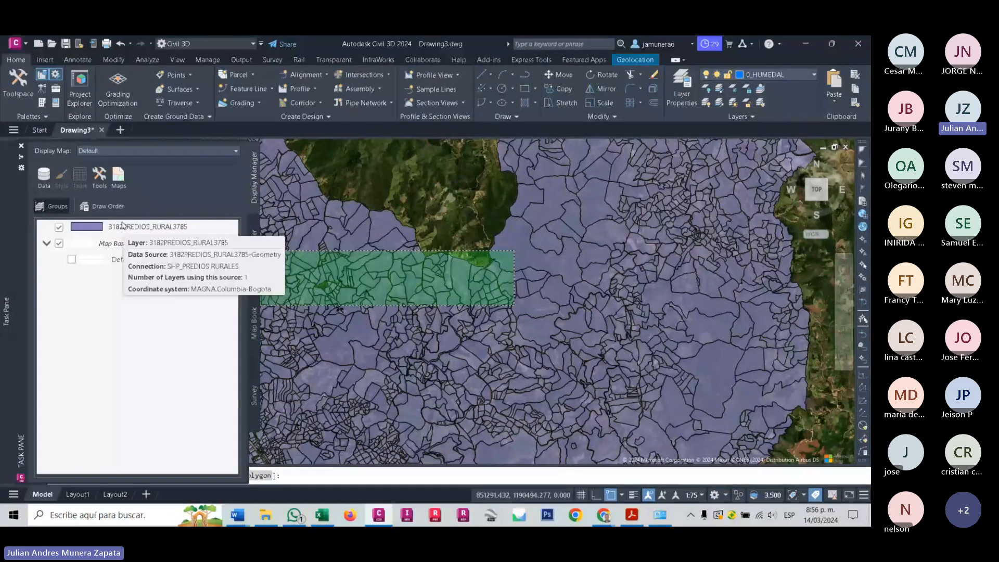
pyautogui.click(98, 230)
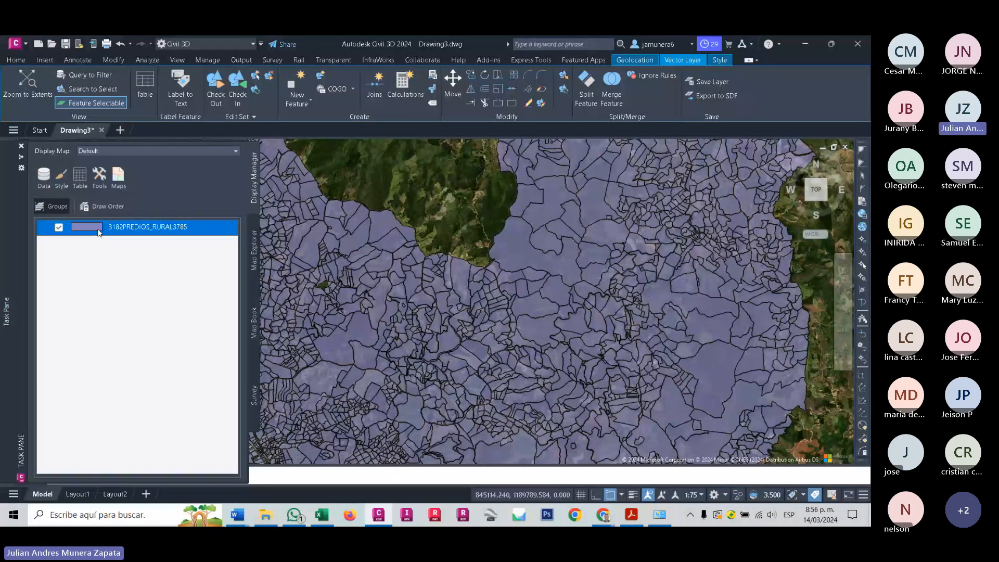
pyautogui.doubleClick(98, 230)
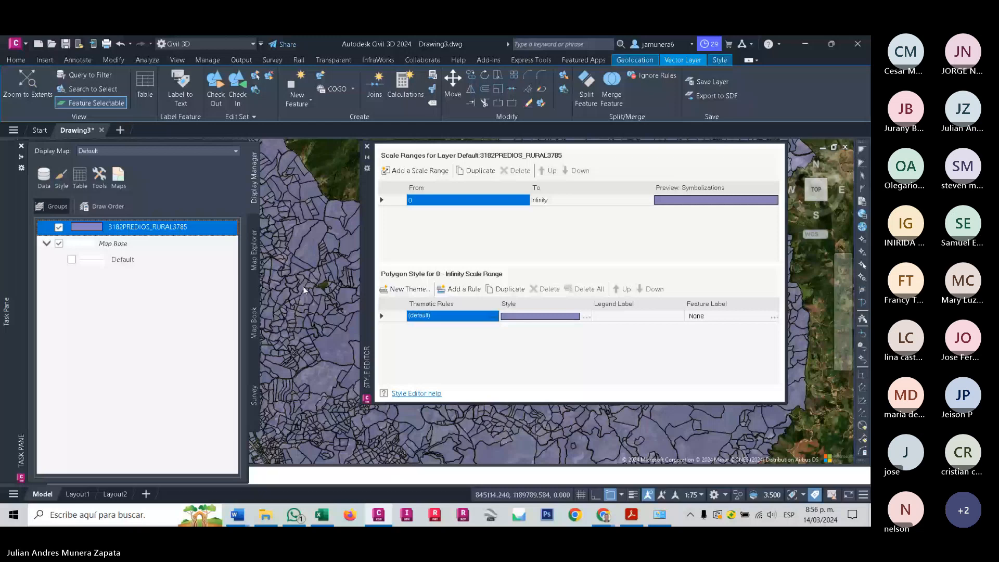
pyautogui.click(586, 317)
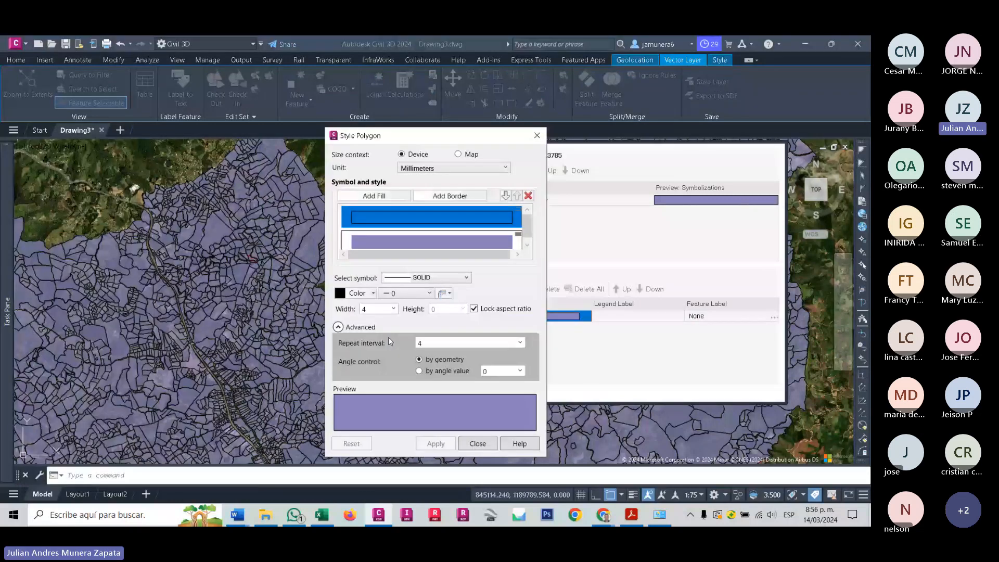
pyautogui.click(398, 241)
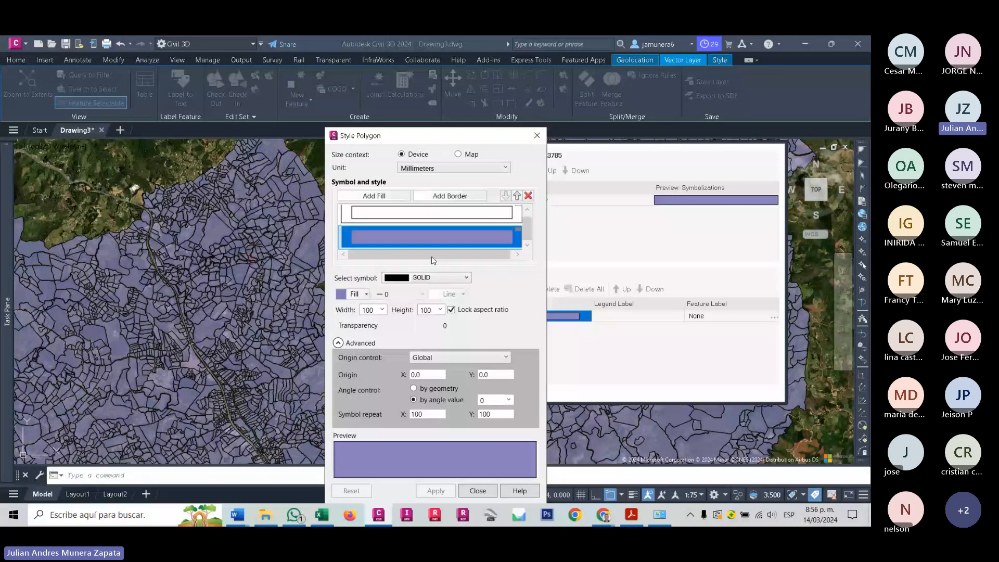
pyautogui.click(446, 326)
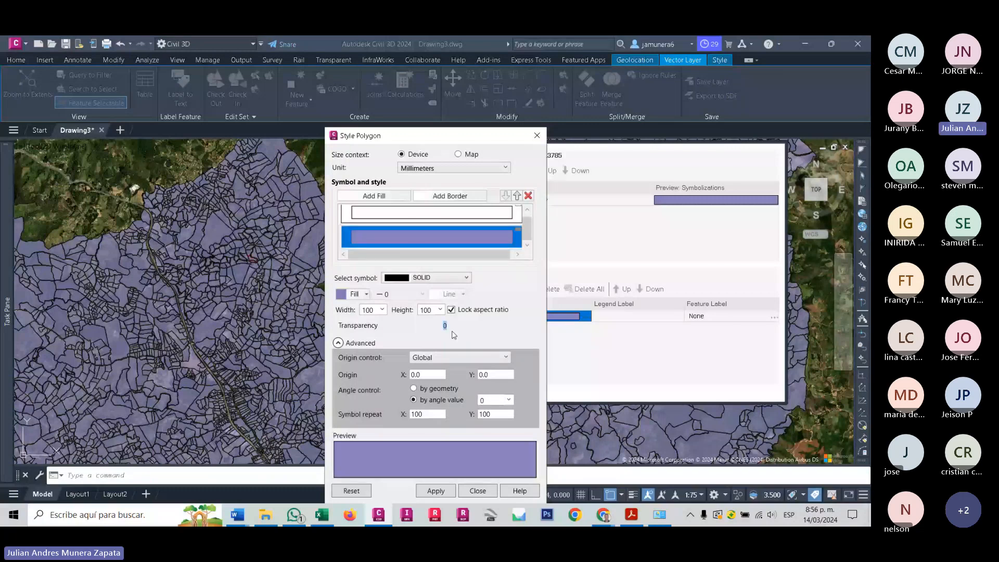
pyautogui.write('702')
pyautogui.press('BackSpace')
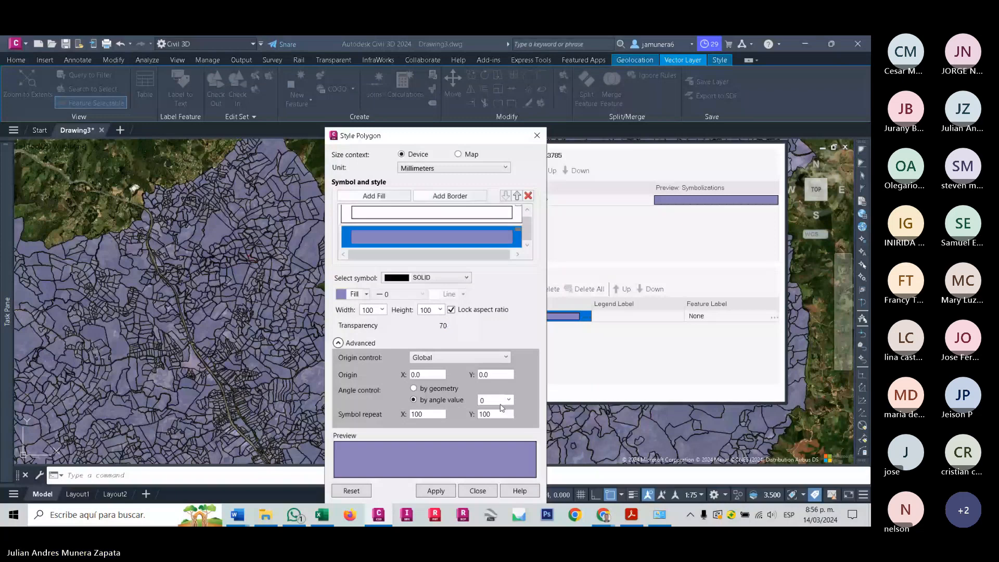
pyautogui.click(435, 491)
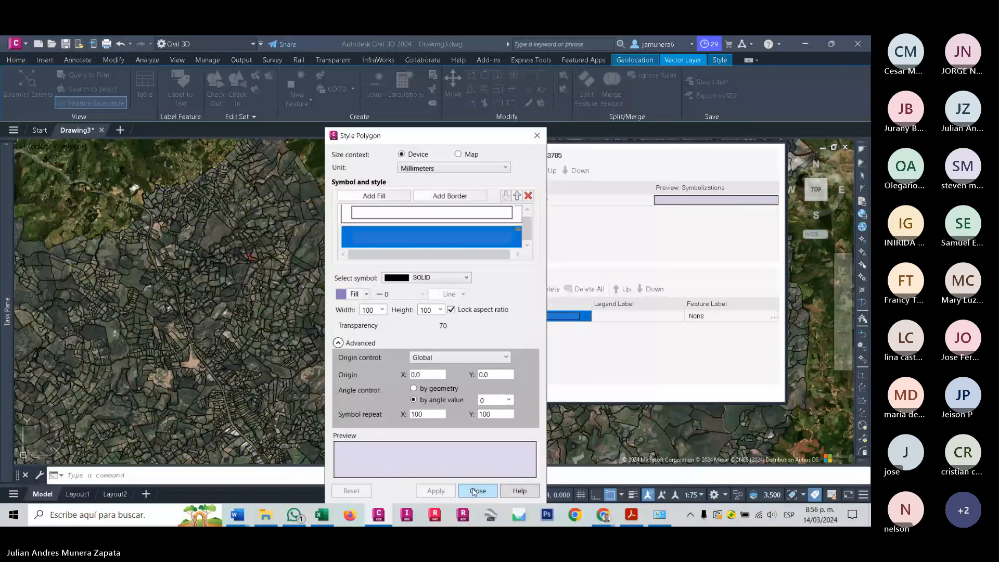
pyautogui.click(476, 491)
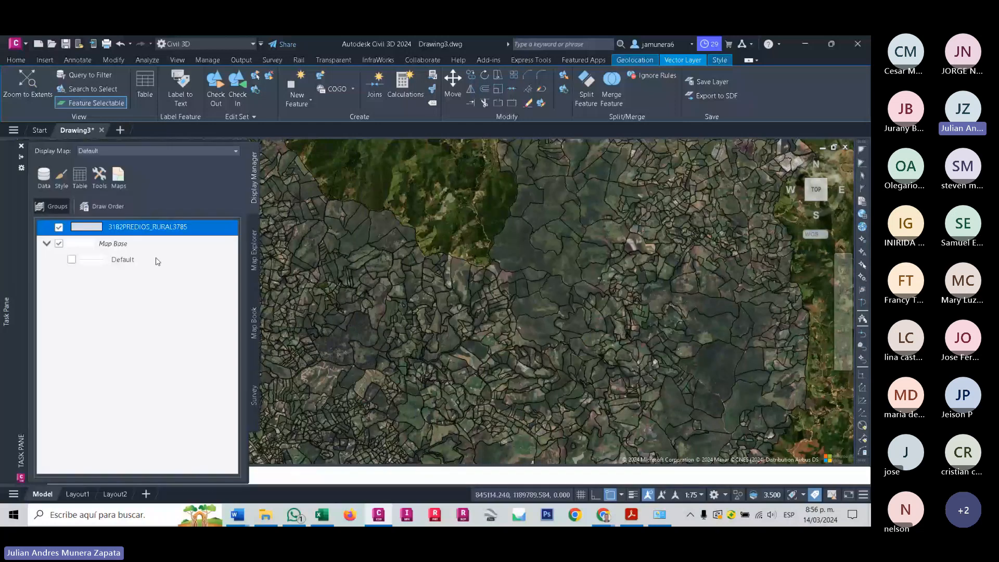
pyautogui.scroll(-2, 520, 384)
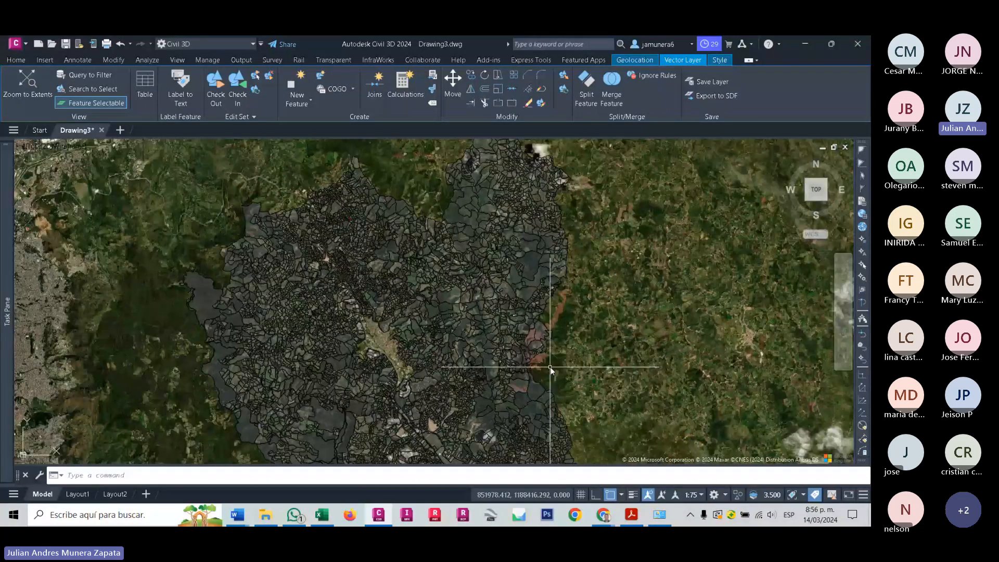
pyautogui.scroll(-6, 551, 367)
pyautogui.click(611, 445)
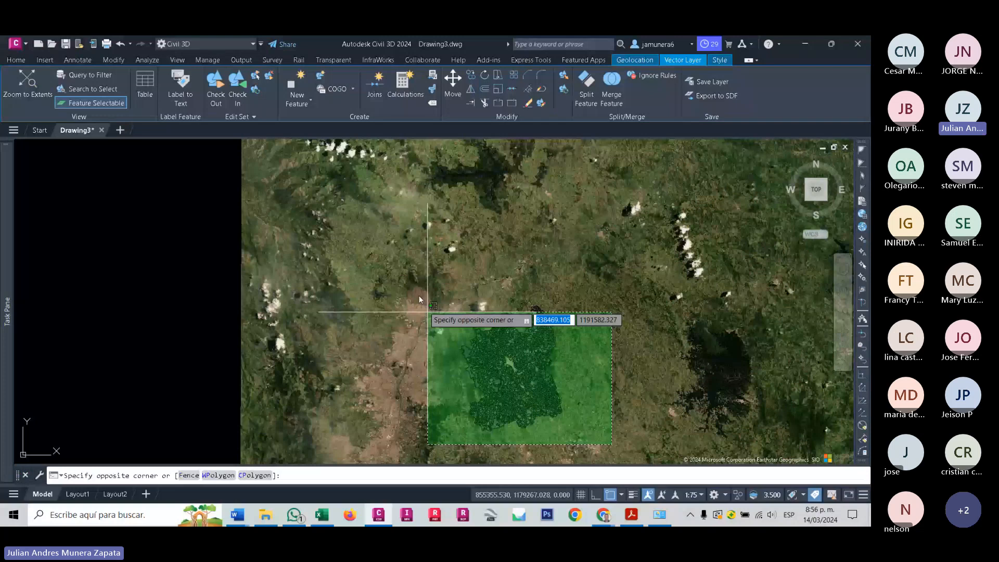
pyautogui.click(415, 288)
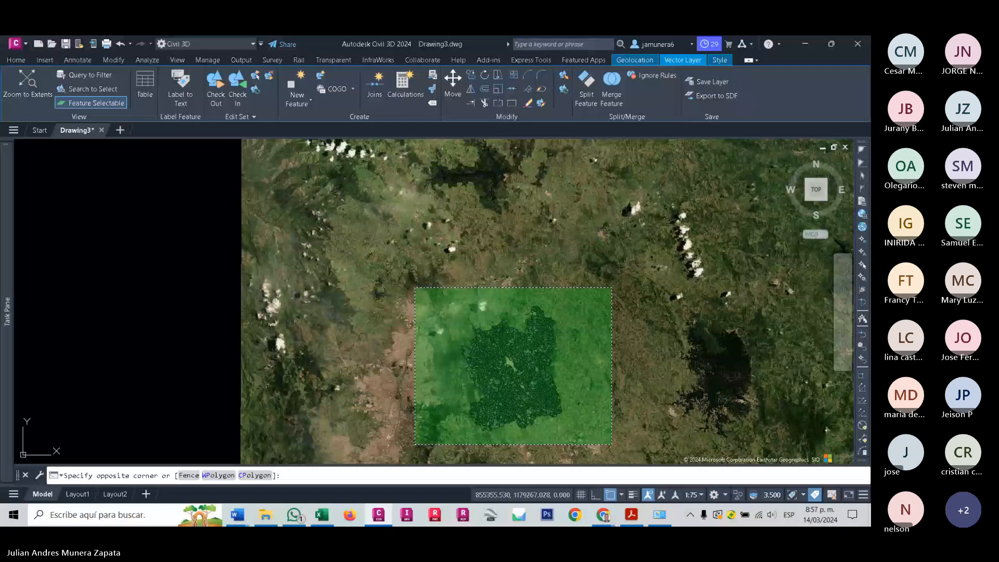
pyautogui.rightClick(853, 515)
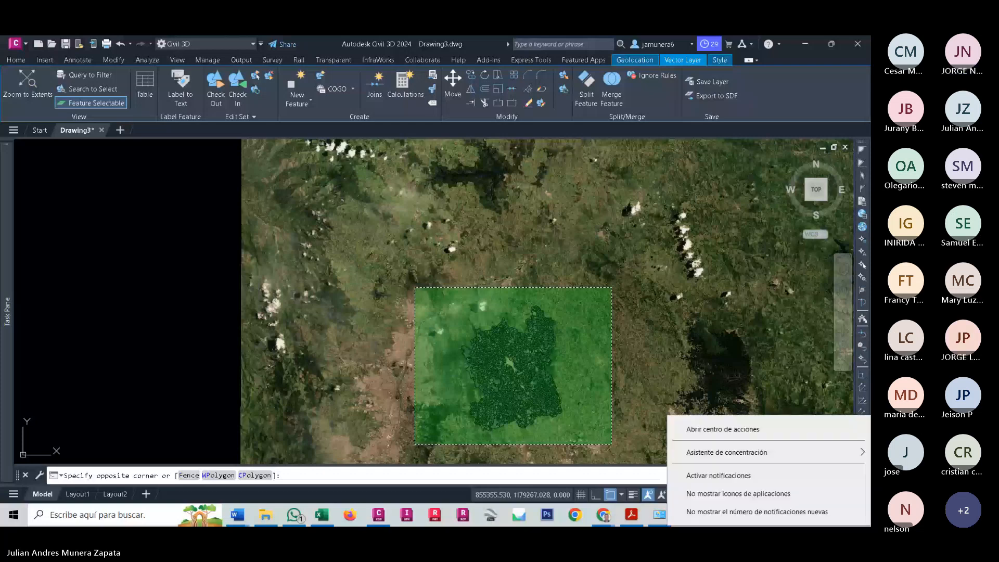
pyautogui.click(382, 487)
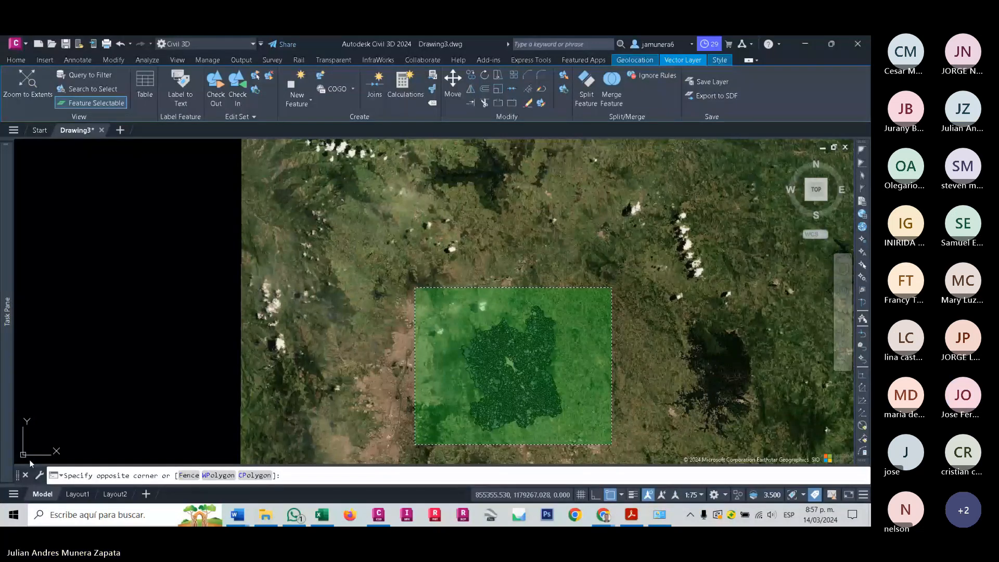
pyautogui.hotkey('alt', 'Tab')
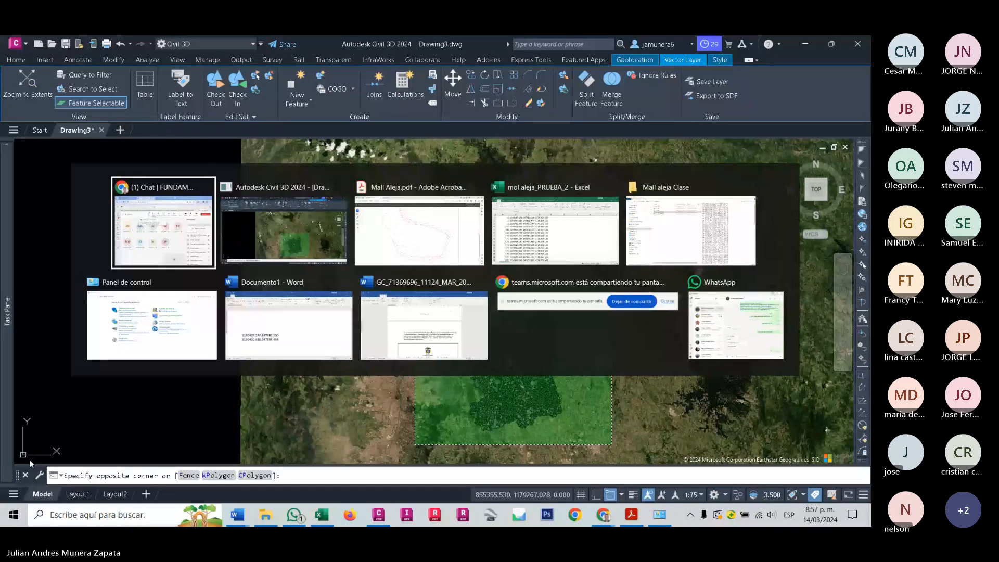
pyautogui.press('Escape')
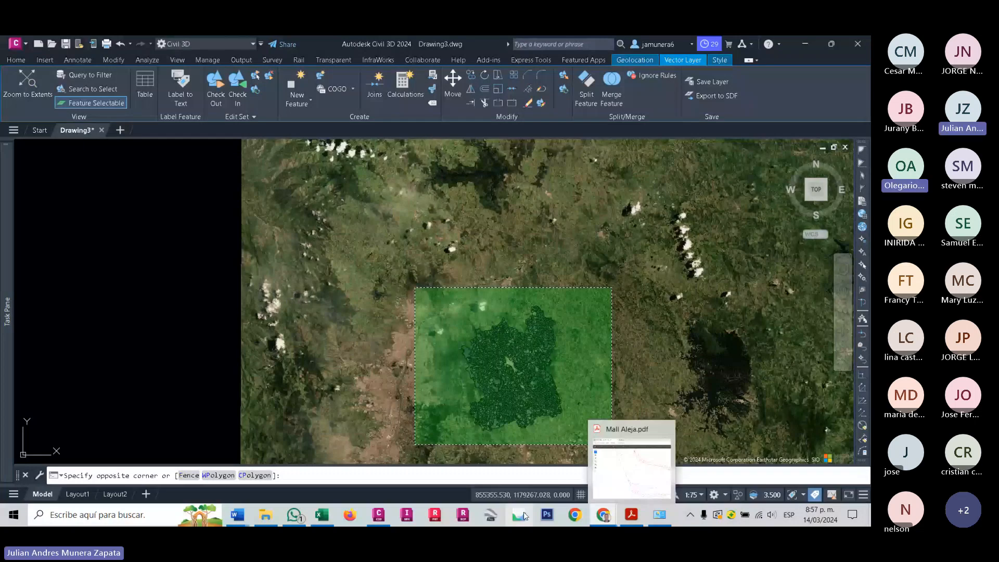
pyautogui.click(869, 525)
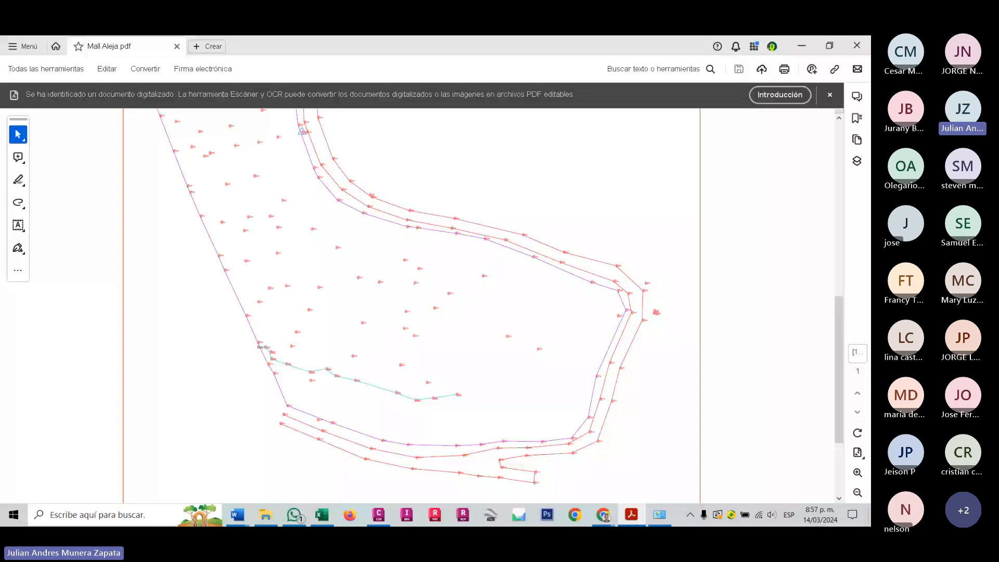
pyautogui.click(804, 47)
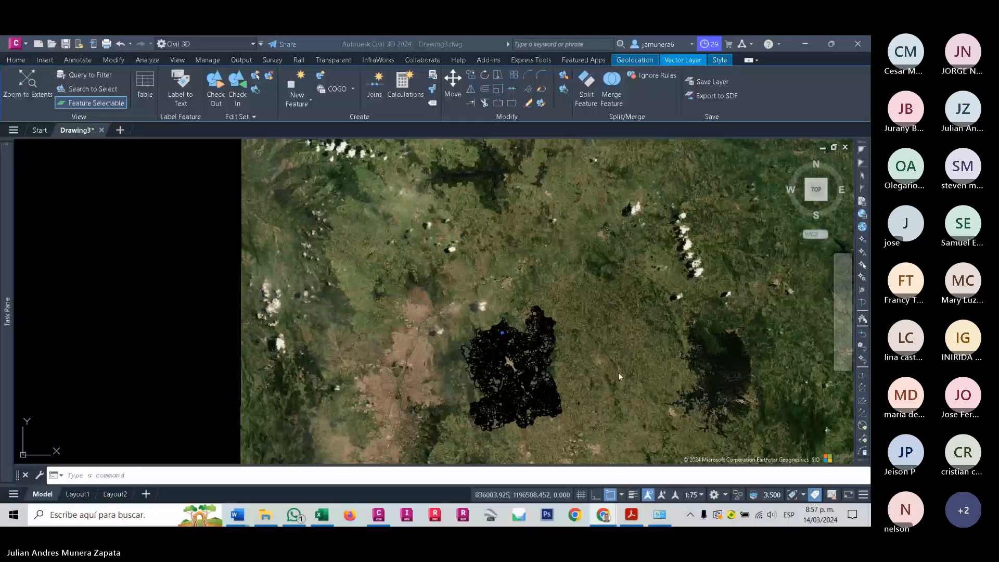
pyautogui.click(611, 391)
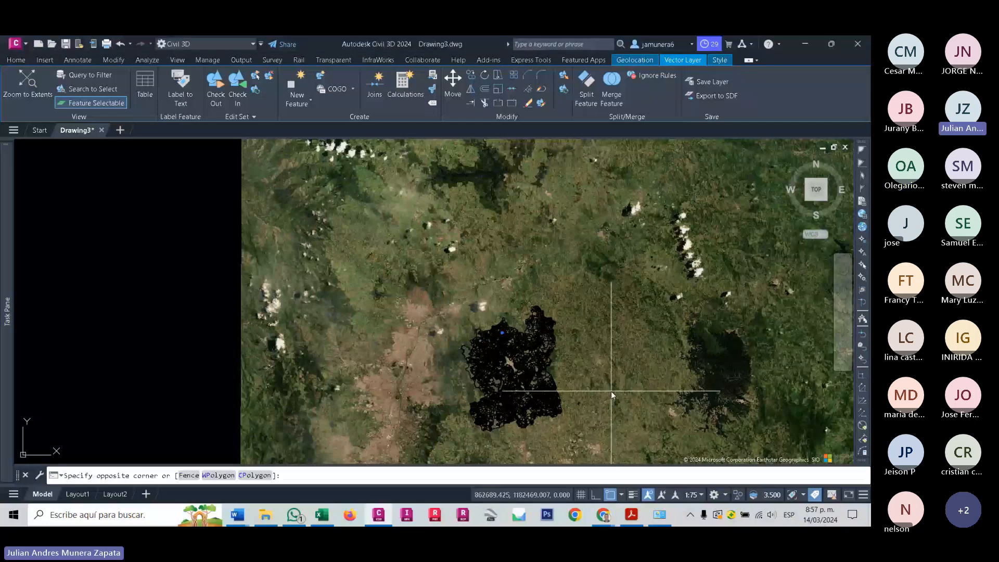
pyautogui.press('Escape')
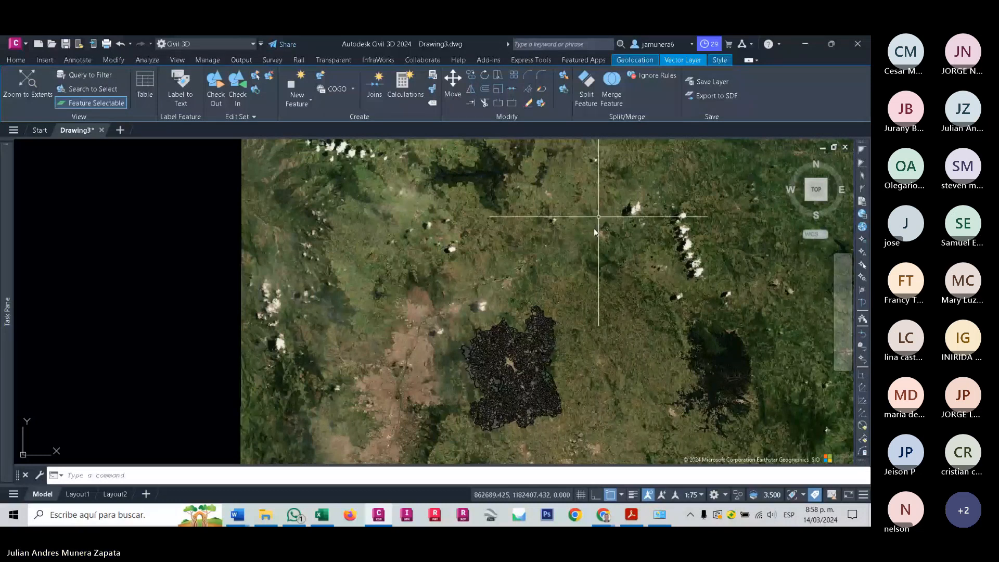
# Dock the Task Pane open beside the drawing and narrow it to leave more room for the map.
pyautogui.scroll(-3, 594, 228)
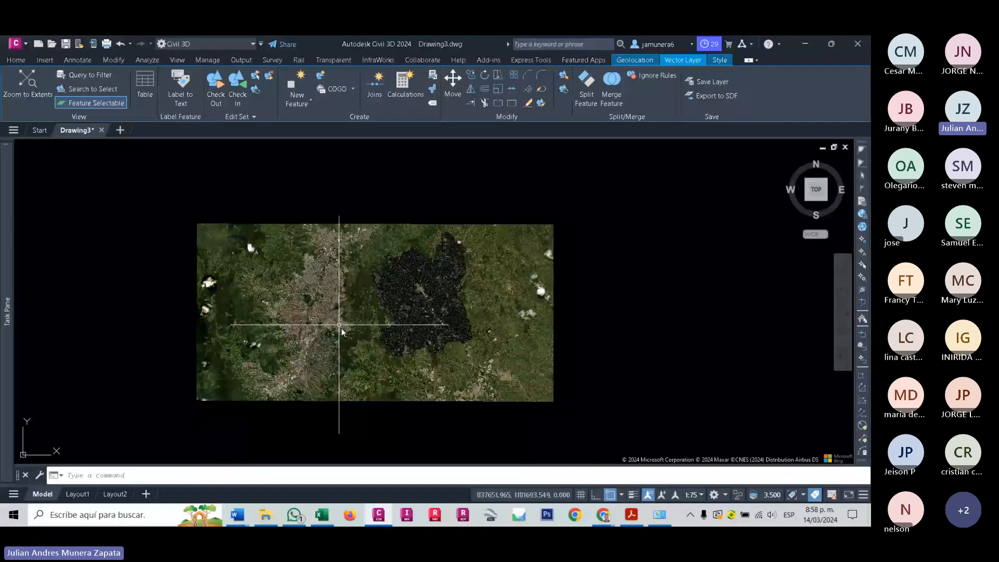
pyautogui.moveTo(341, 328); pyautogui.dragTo(267, 345, button='middle')
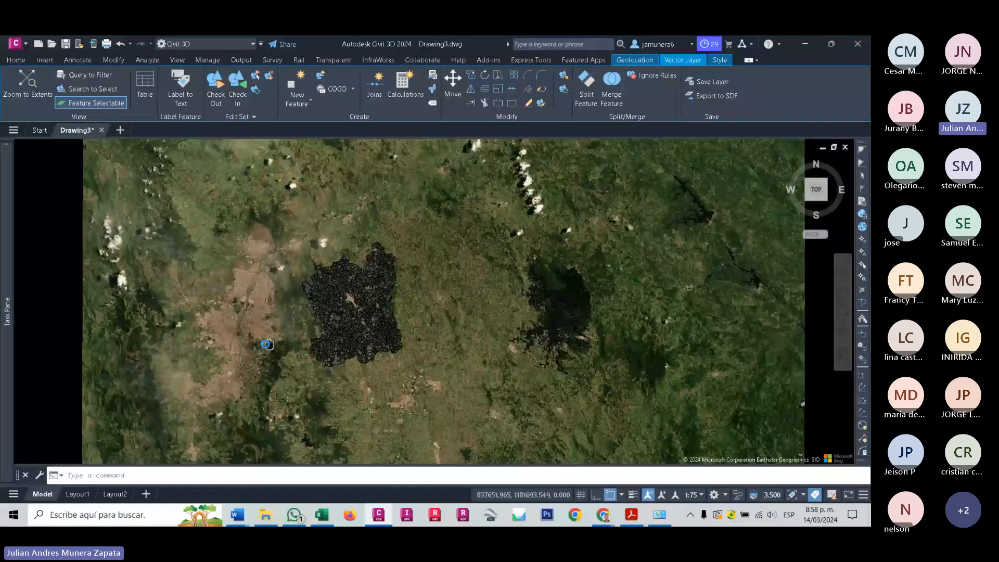
pyautogui.moveTo(6, 323)
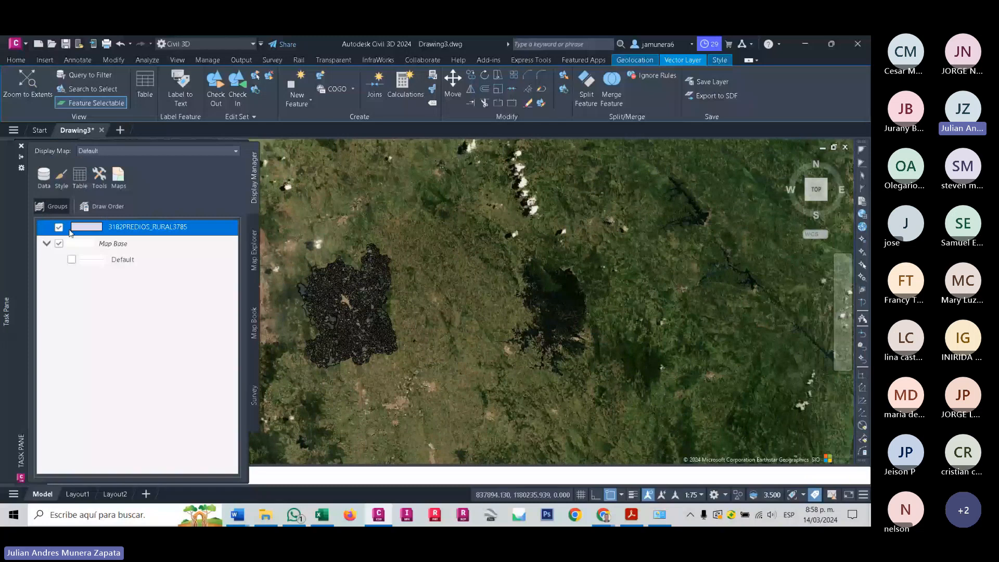
pyautogui.moveTo(299, 288); pyautogui.dragTo(498, 291, button='middle')
pyautogui.moveTo(8, 246)
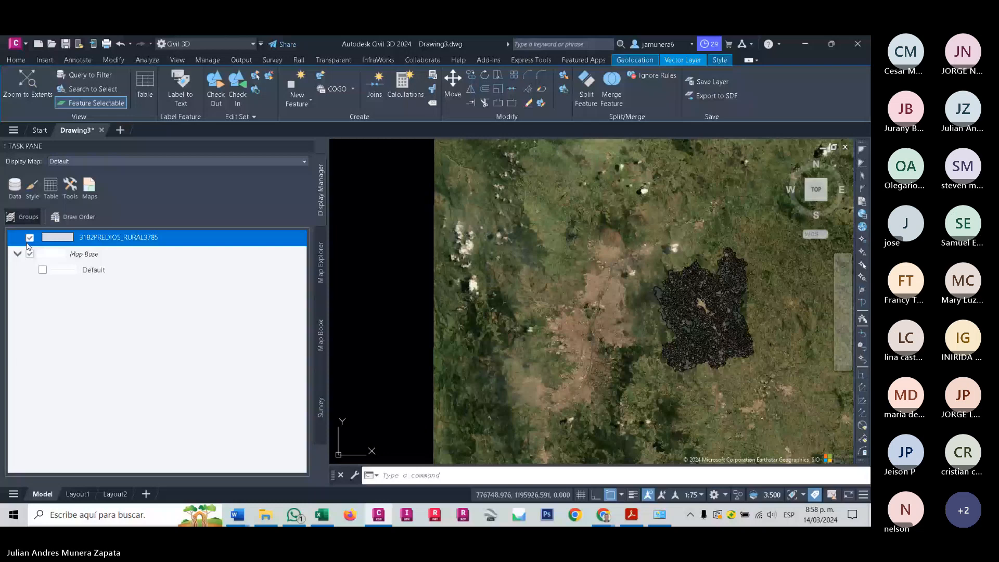
pyautogui.moveTo(327, 247); pyautogui.dragTo(194, 248)
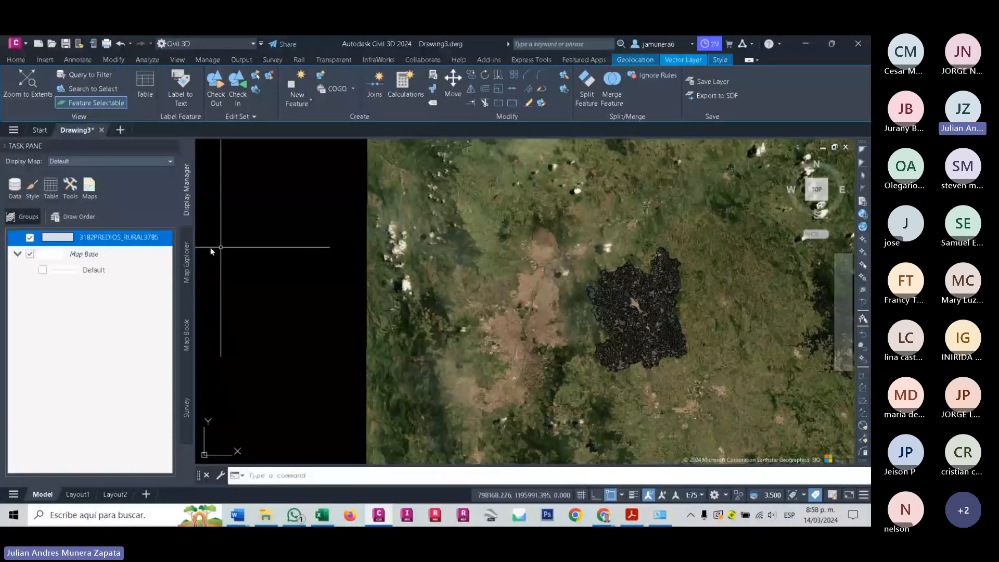
# Compare the surveyed lot with the aerial imagery by hiding and redisplaying the 3182PREDIOS_RURAL3785 layer.
pyautogui.click(30, 239)
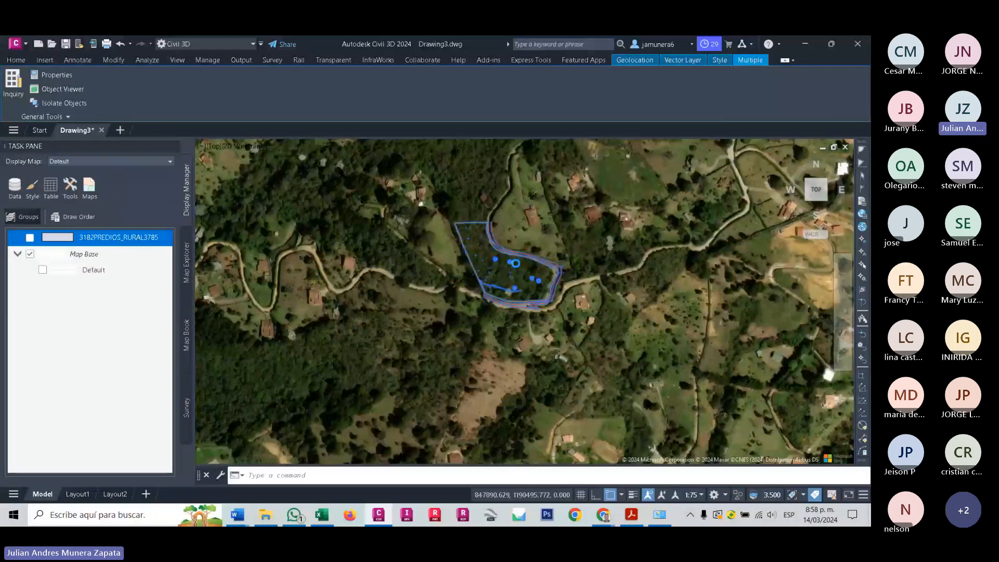
pyautogui.scroll(2, 502, 219)
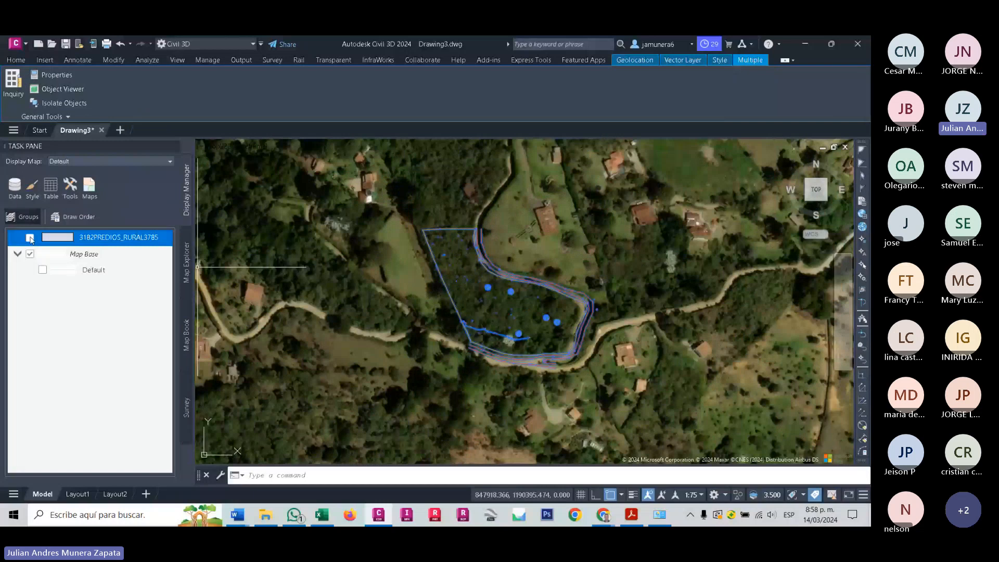
pyautogui.click(29, 238)
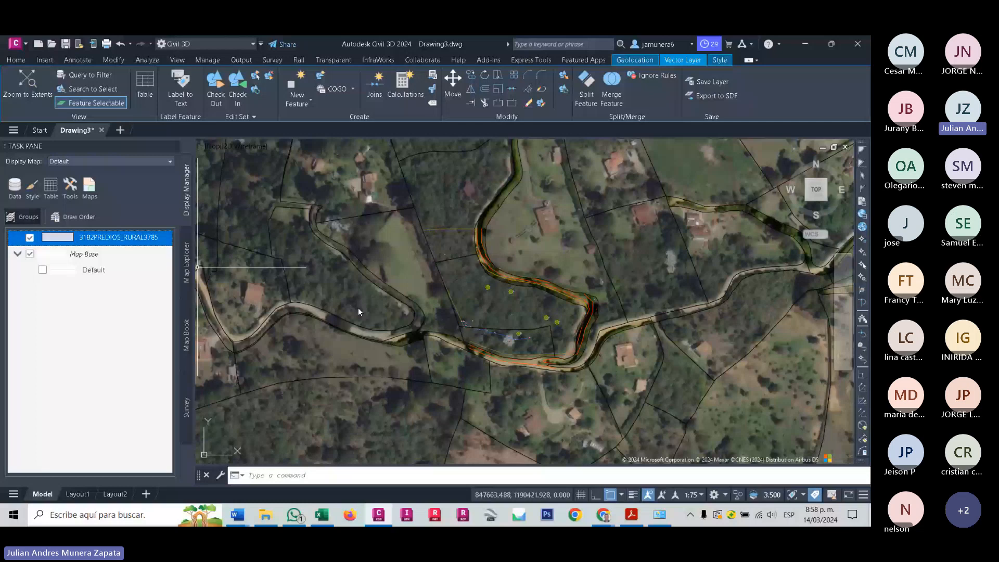
# Set the border colour of the 3182PREDIOS_RURAL3785 layer's polygon style to light blue.
pyautogui.rightClick(119, 239)
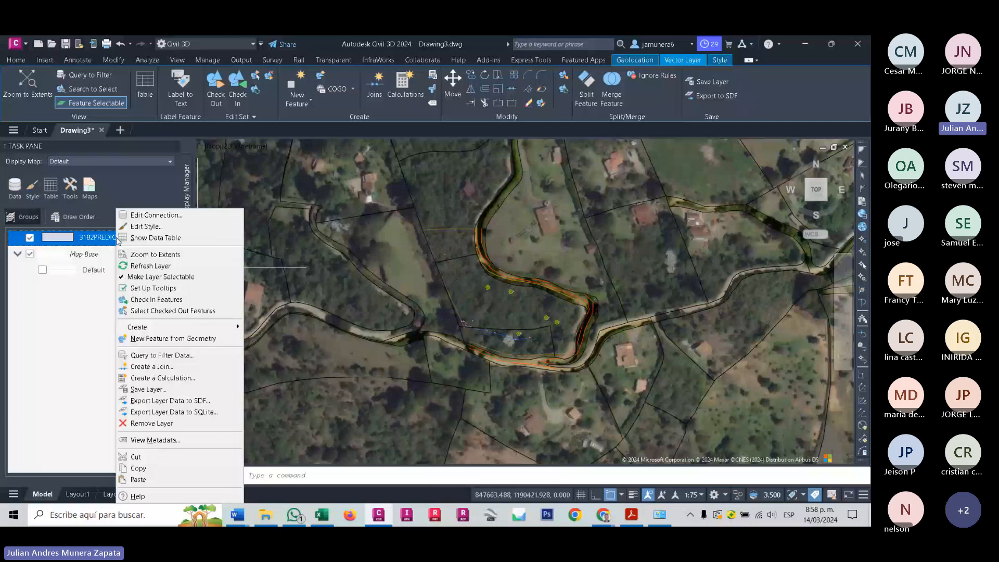
pyautogui.click(65, 241)
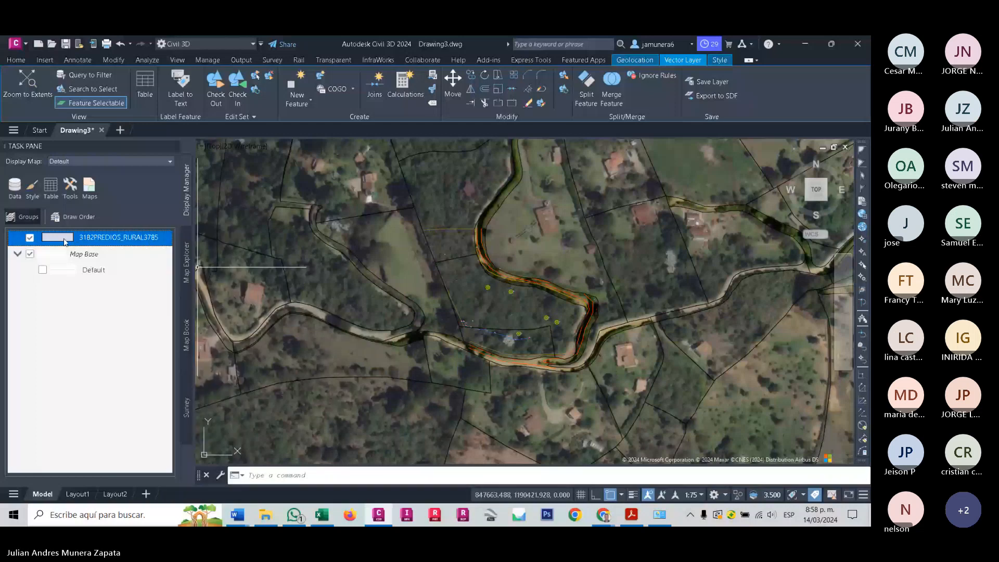
pyautogui.click(65, 241)
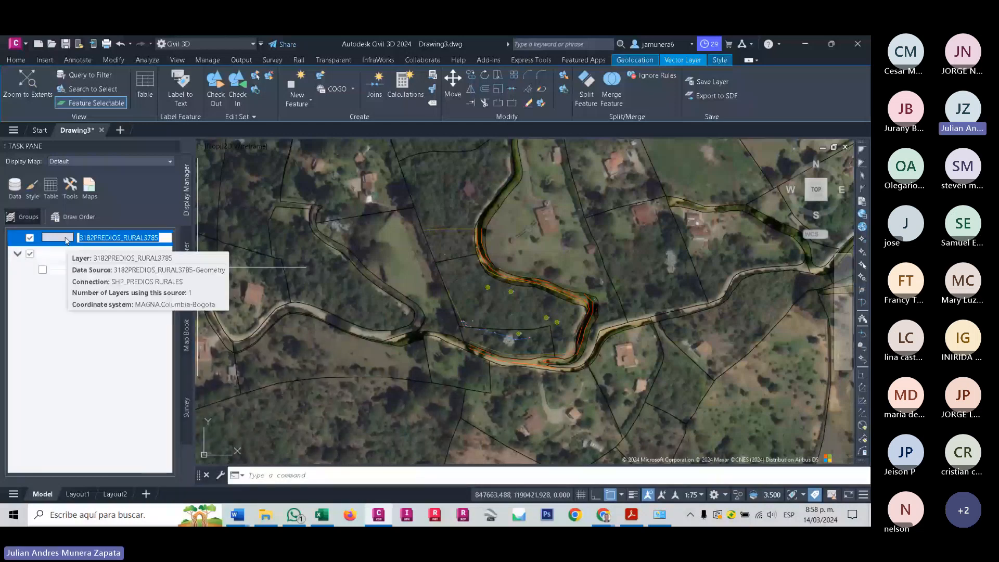
pyautogui.doubleClick(65, 241)
pyautogui.click(560, 317)
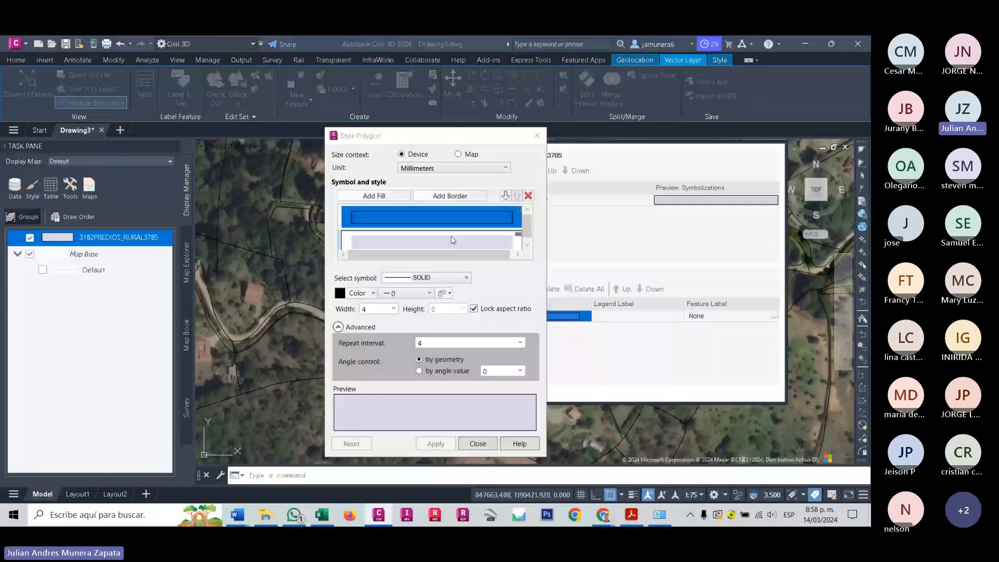
pyautogui.click(359, 293)
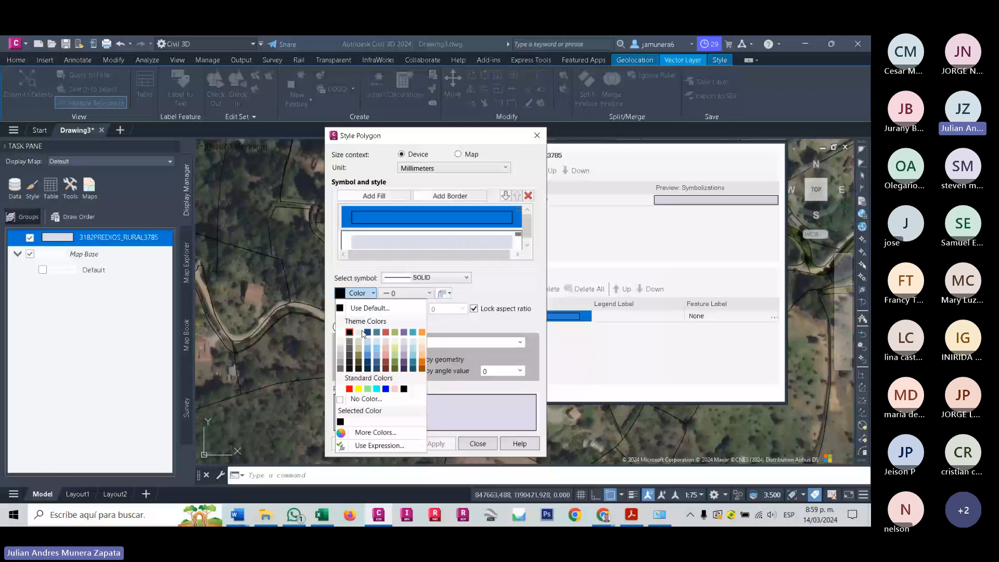
pyautogui.click(367, 341)
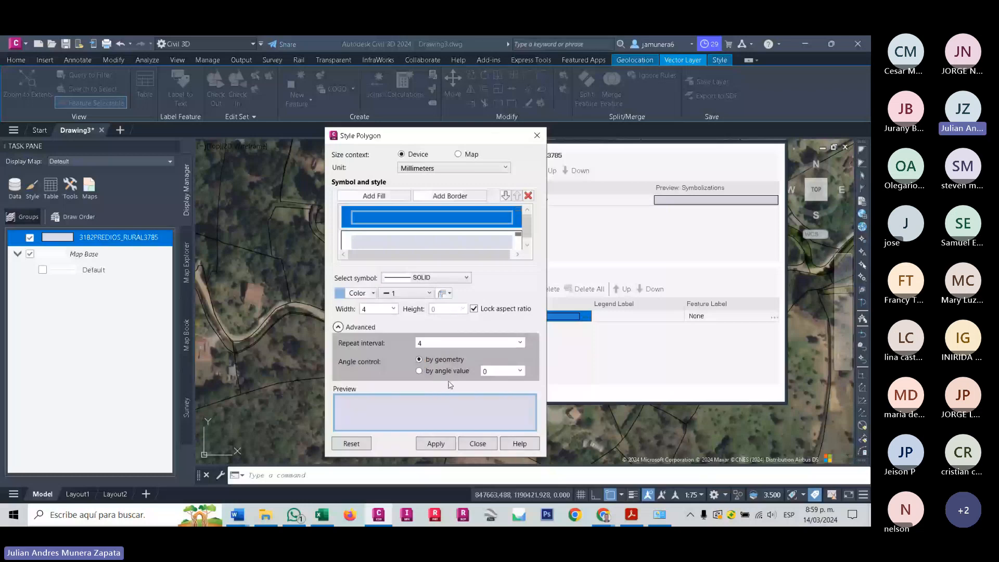
# Set the parcel border's line thickness to 0, apply the polygon style, and close the style windows.
pyautogui.click(406, 294)
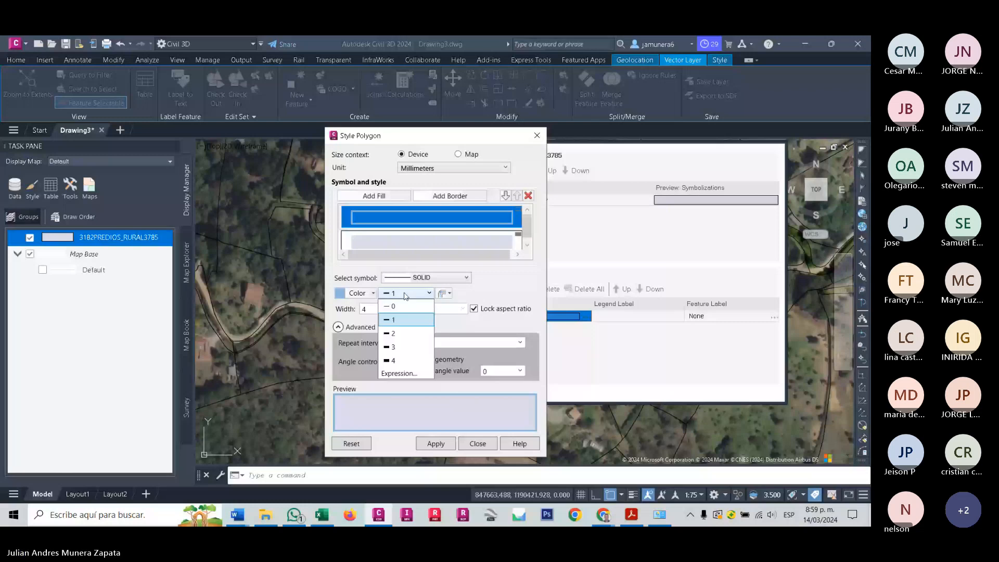
pyautogui.click(403, 306)
pyautogui.click(445, 294)
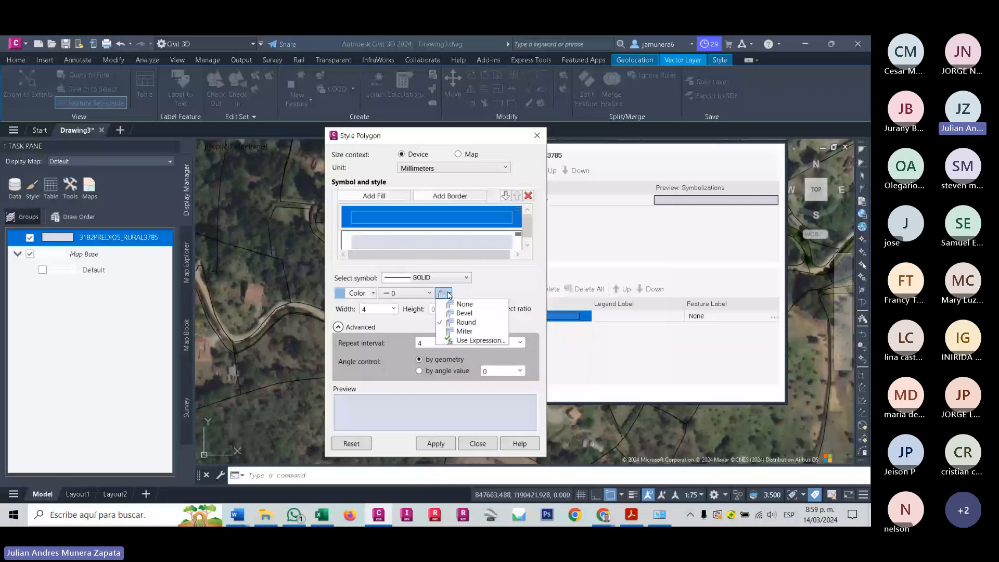
pyautogui.click(447, 293)
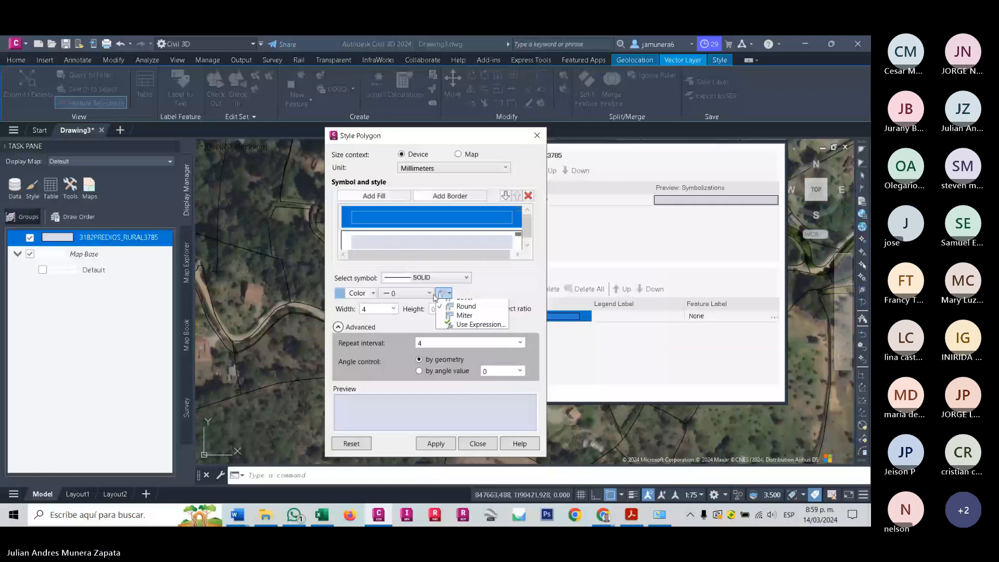
pyautogui.click(393, 309)
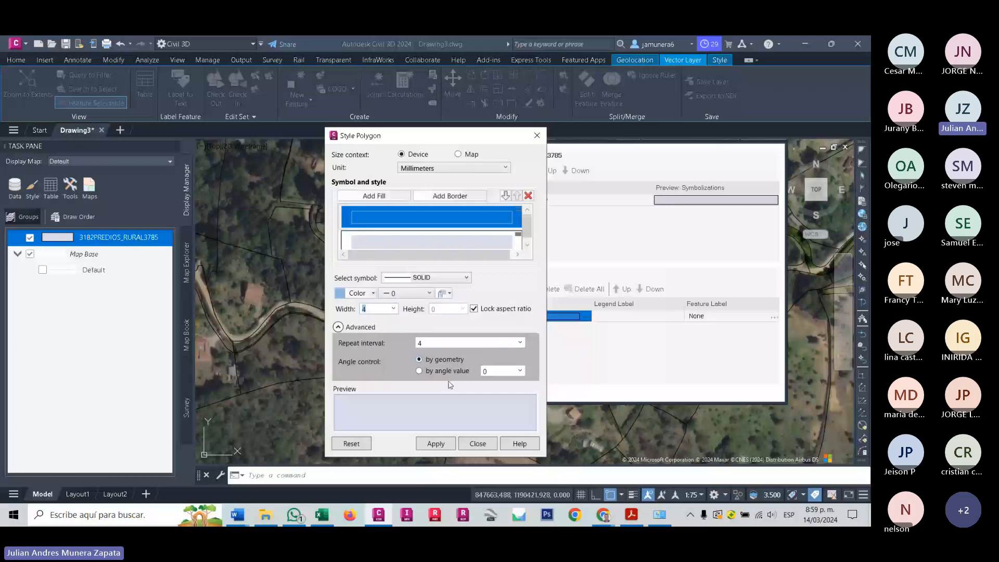
pyautogui.click(437, 444)
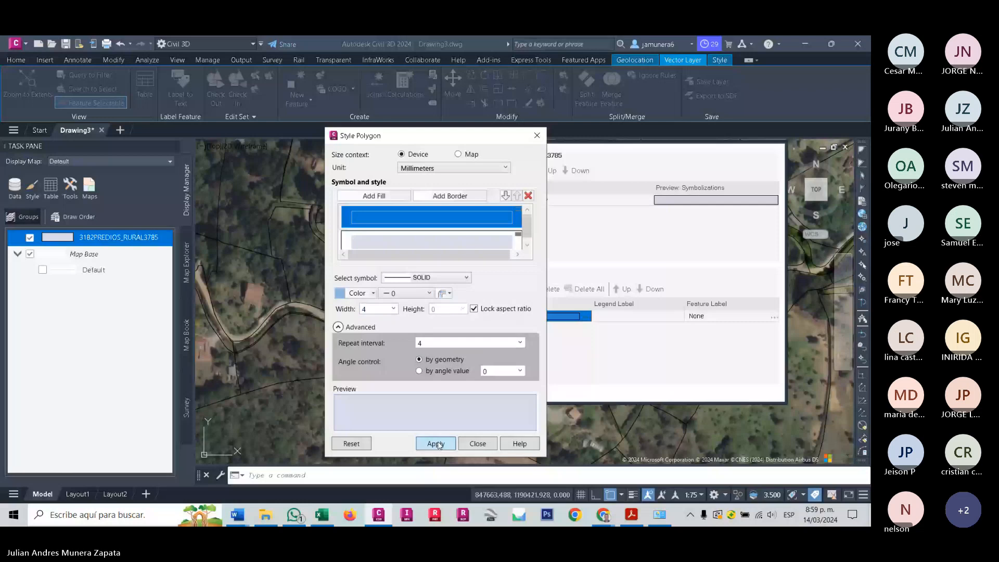
pyautogui.click(537, 136)
pyautogui.click(367, 146)
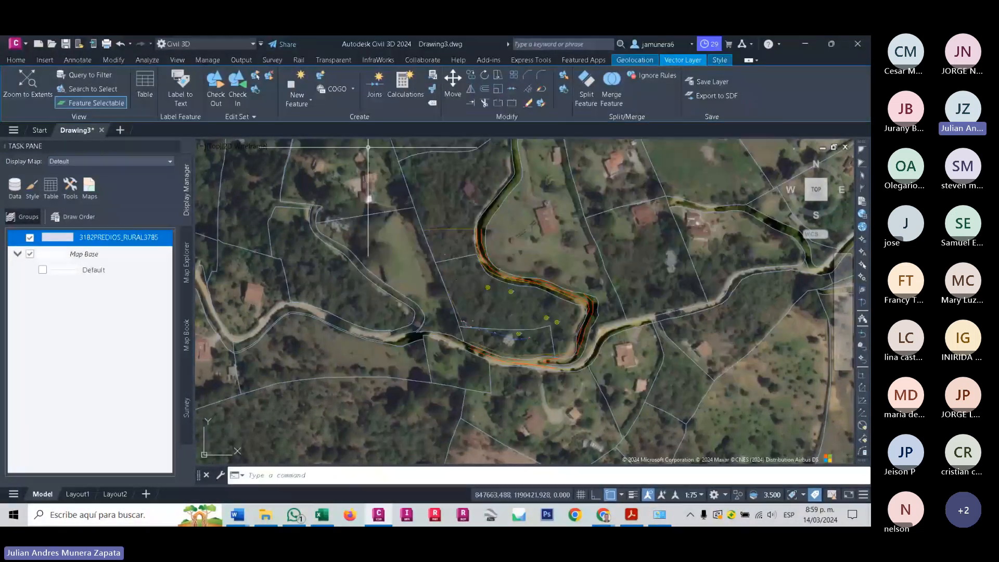
# Change the colour of the surveyed lot boundary's layer, 0_LINDERO, to yellow (index colour 2).
pyautogui.scroll(2, 390, 196)
pyautogui.scroll(2, 393, 197)
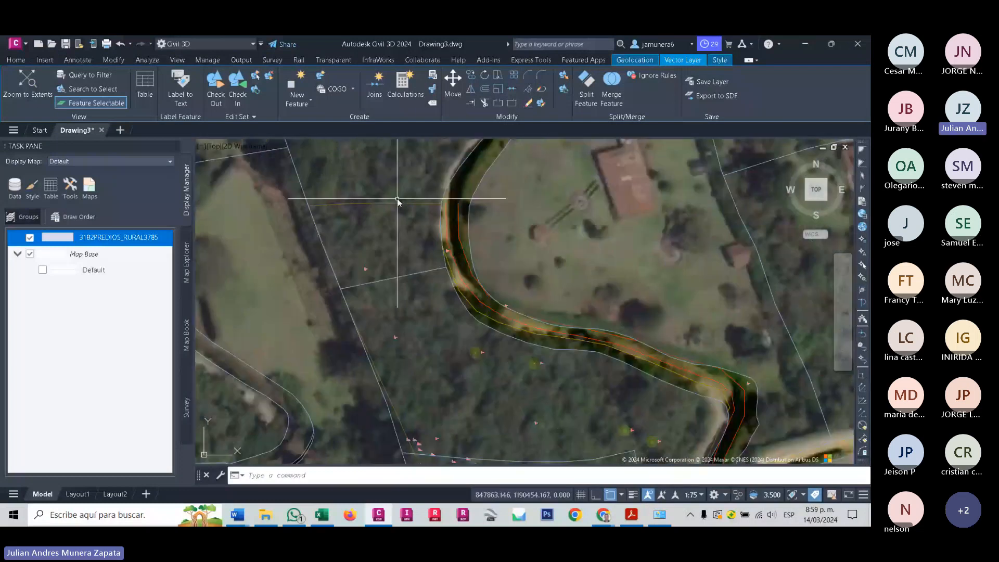
pyautogui.click(397, 202)
pyautogui.scroll(-2, 398, 202)
pyautogui.moveTo(398, 202); pyautogui.dragTo(546, 211, button='middle')
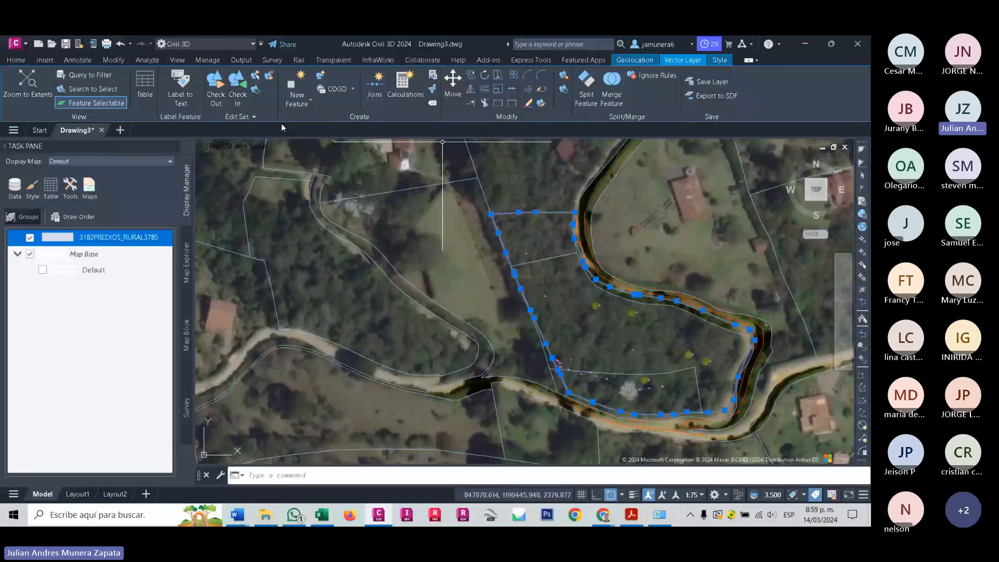
pyautogui.click(16, 60)
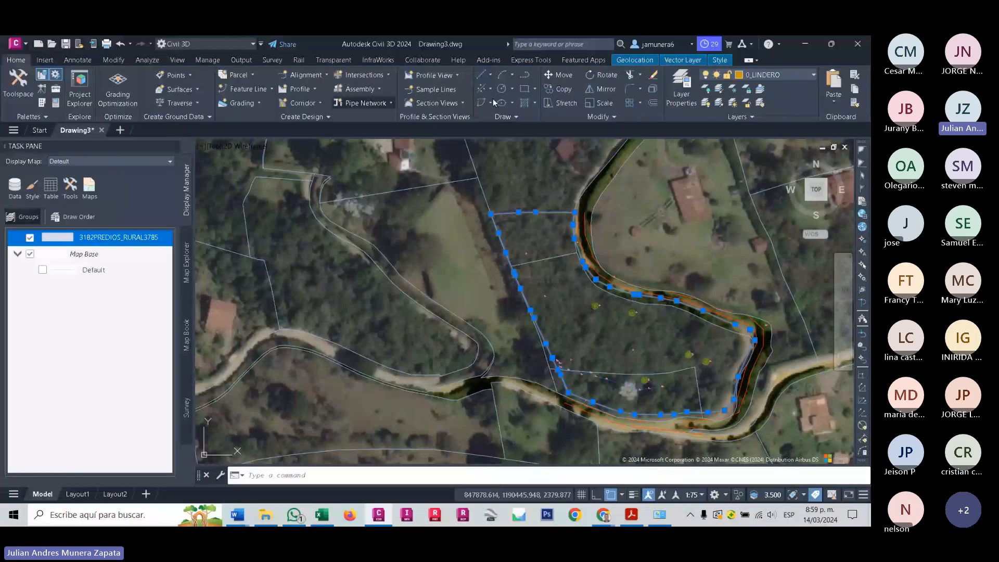
pyautogui.click(753, 76)
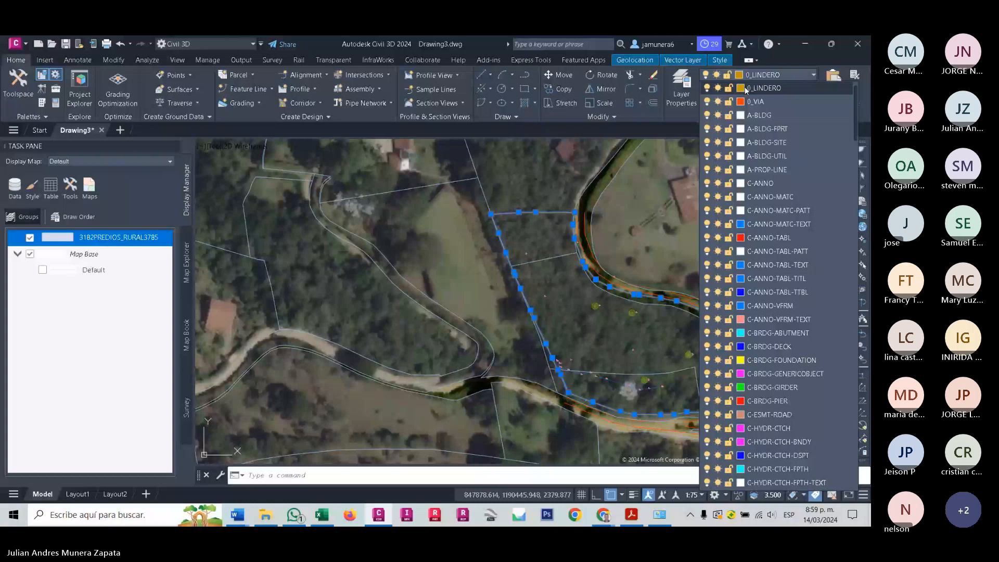
pyautogui.click(741, 88)
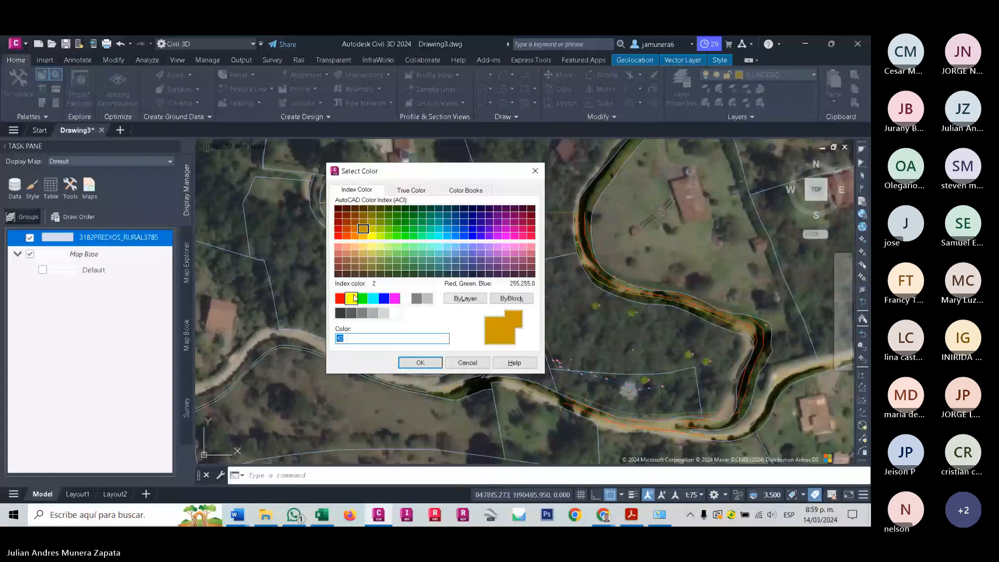
pyautogui.doubleClick(355, 298)
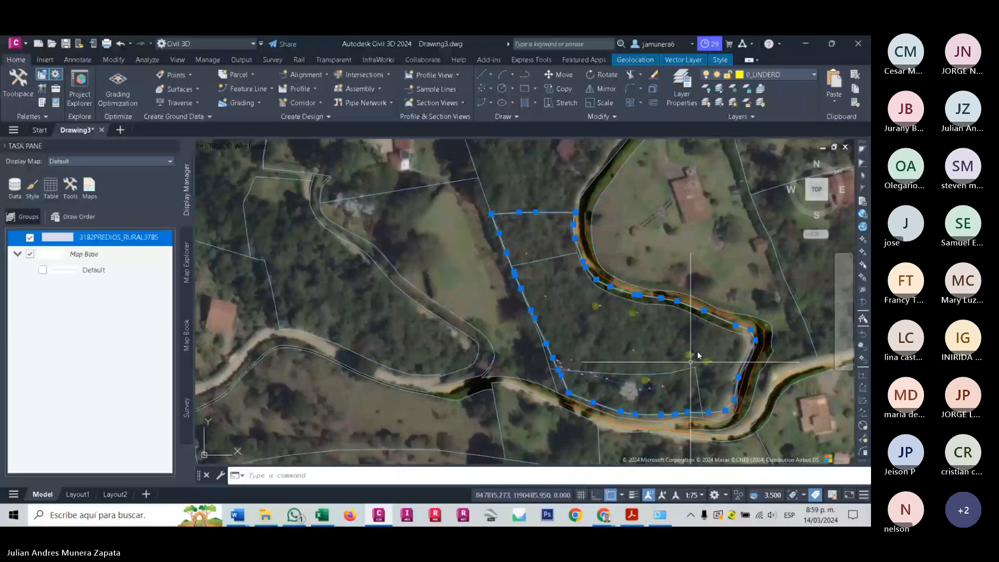
pyautogui.scroll(2, 647, 285)
pyautogui.moveTo(647, 285)
pyautogui.mouseDown(button='middle')
pyautogui.moveTo(626, 295)
pyautogui.moveTo(502, 229)
pyautogui.mouseUp(button='middle')
pyautogui.press('Escape')
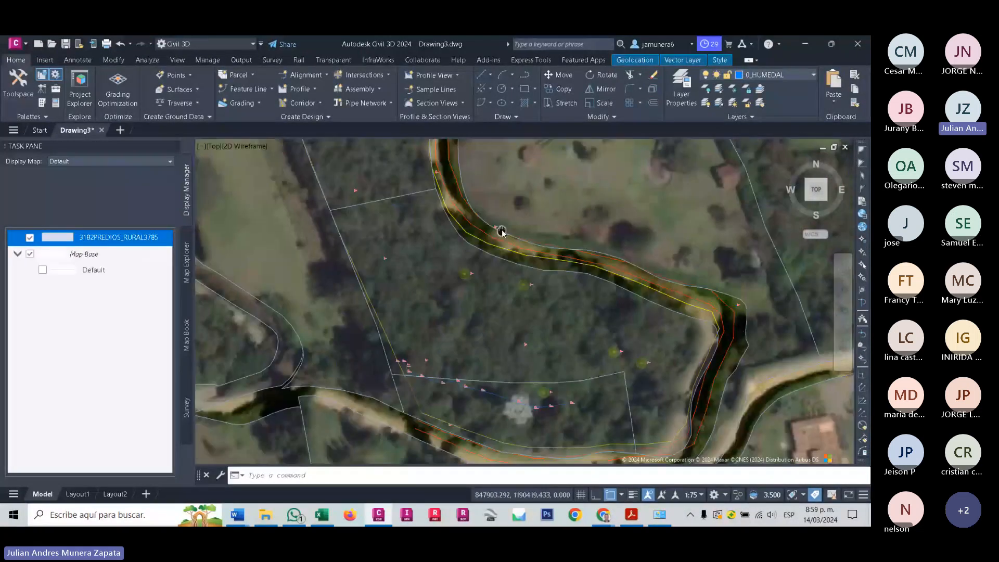
# Collapse the Task Pane and open the Properties palette for the surveyed lot boundary, leaving the boundary deselected.
pyautogui.scroll(-2, 501, 230)
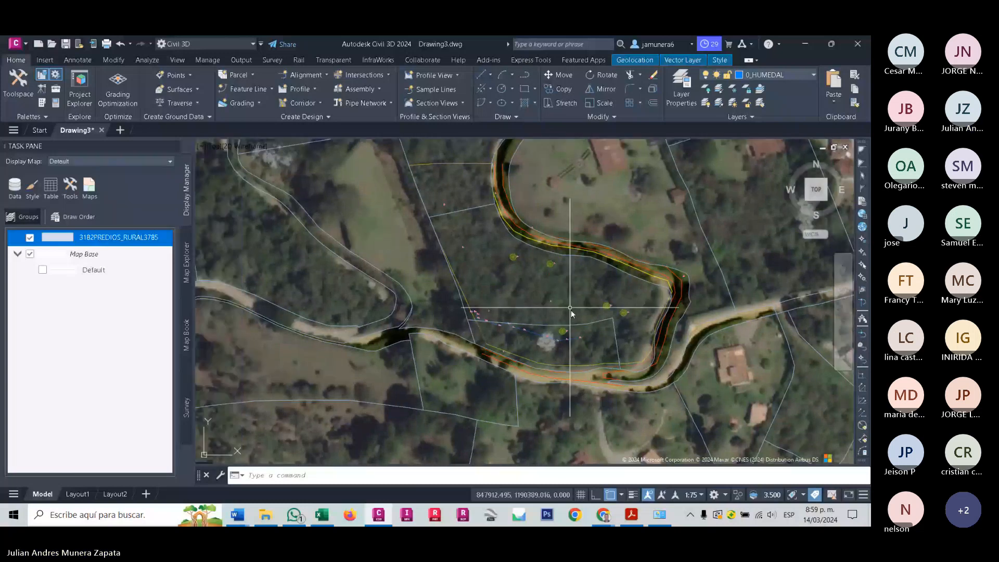
pyautogui.scroll(-1, 571, 310)
pyautogui.moveTo(571, 310); pyautogui.dragTo(464, 312, button='middle')
pyautogui.click(448, 252)
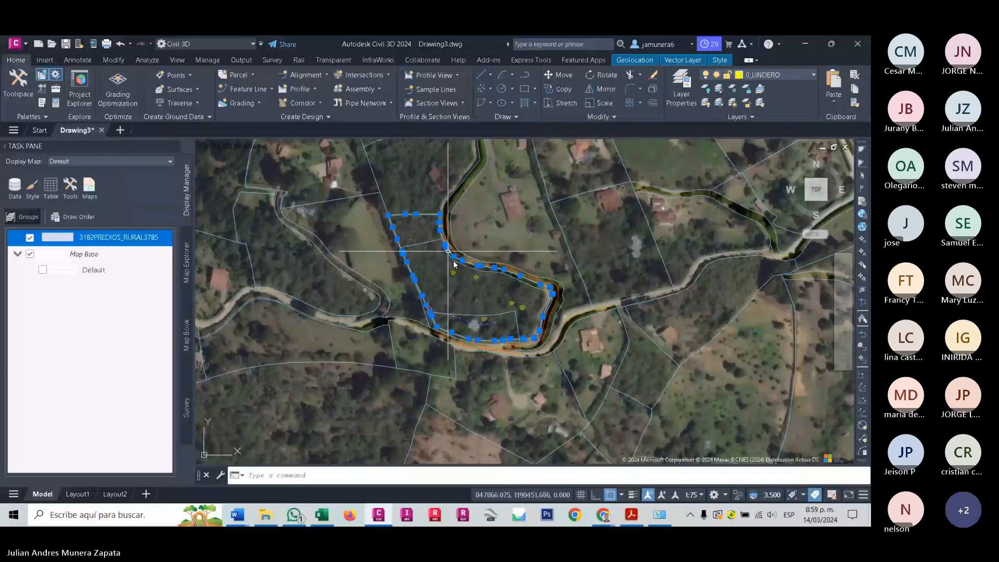
pyautogui.scroll(2, 461, 258)
pyautogui.moveTo(461, 258)
pyautogui.mouseDown(button='middle')
pyautogui.moveTo(542, 281)
pyautogui.moveTo(452, 280)
pyautogui.mouseUp(button='middle')
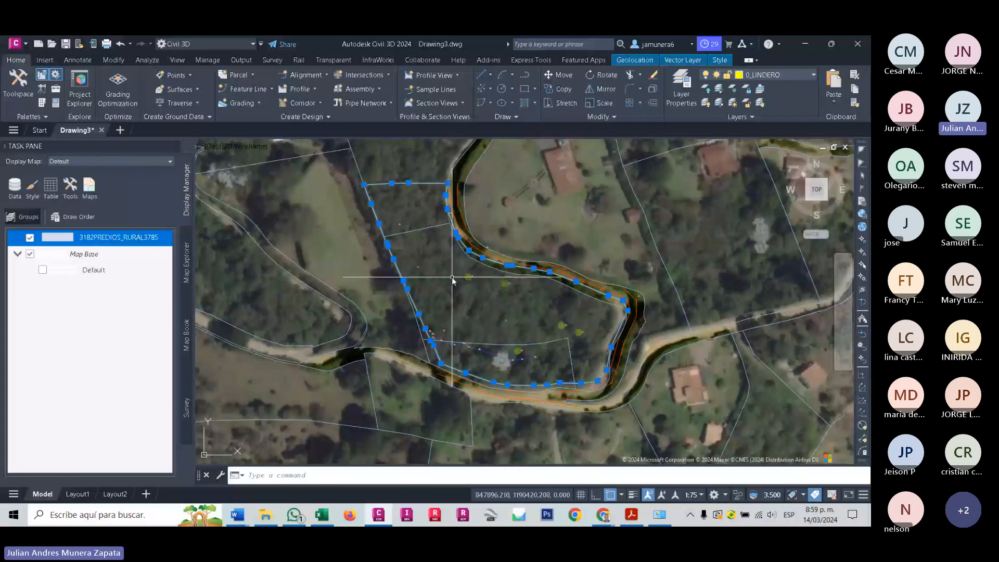
pyautogui.moveTo(436, 248); pyautogui.dragTo(450, 255, button='middle')
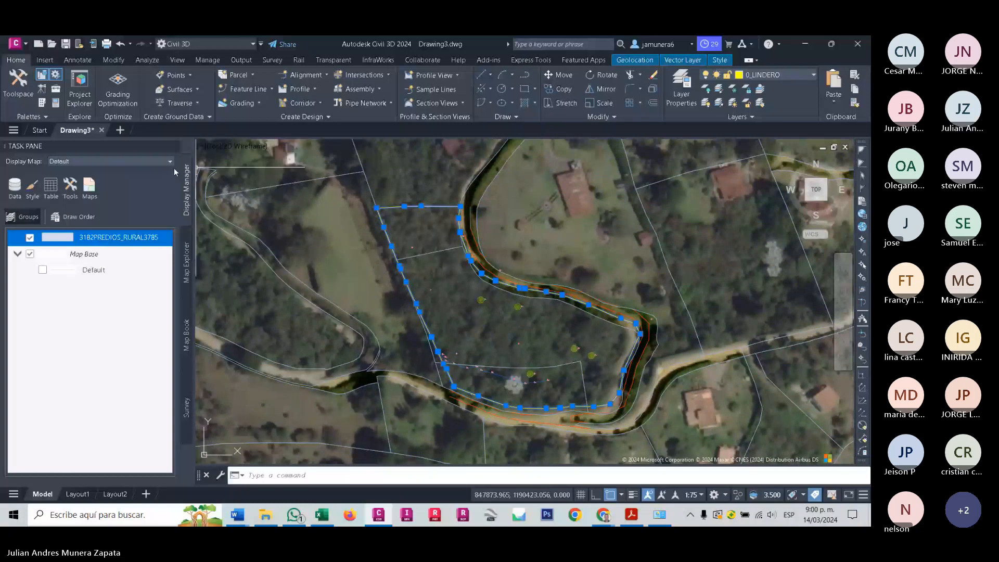
pyautogui.click(166, 146)
pyautogui.click(290, 473)
pyautogui.write('pr')
pyautogui.press('Return')
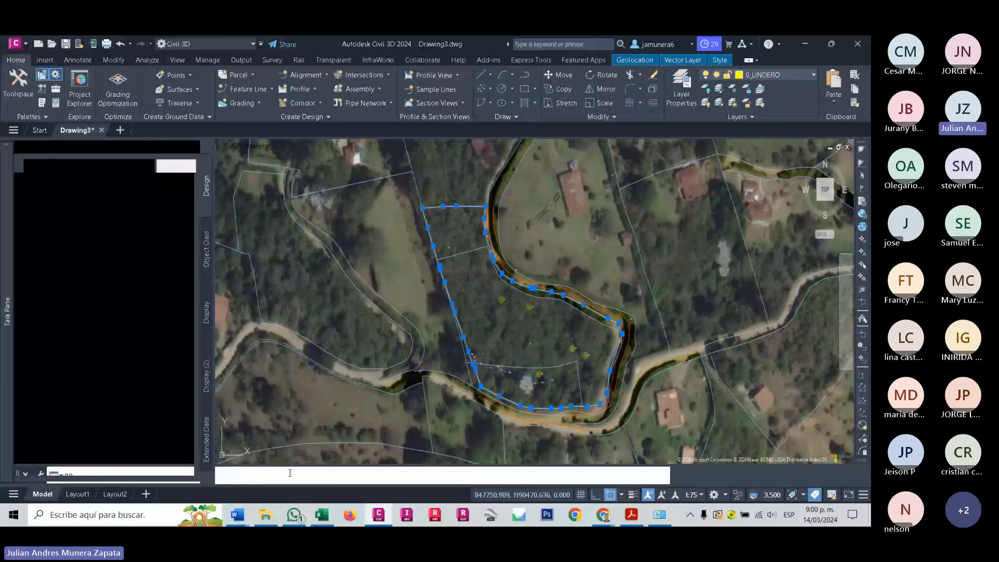
pyautogui.press('Escape')
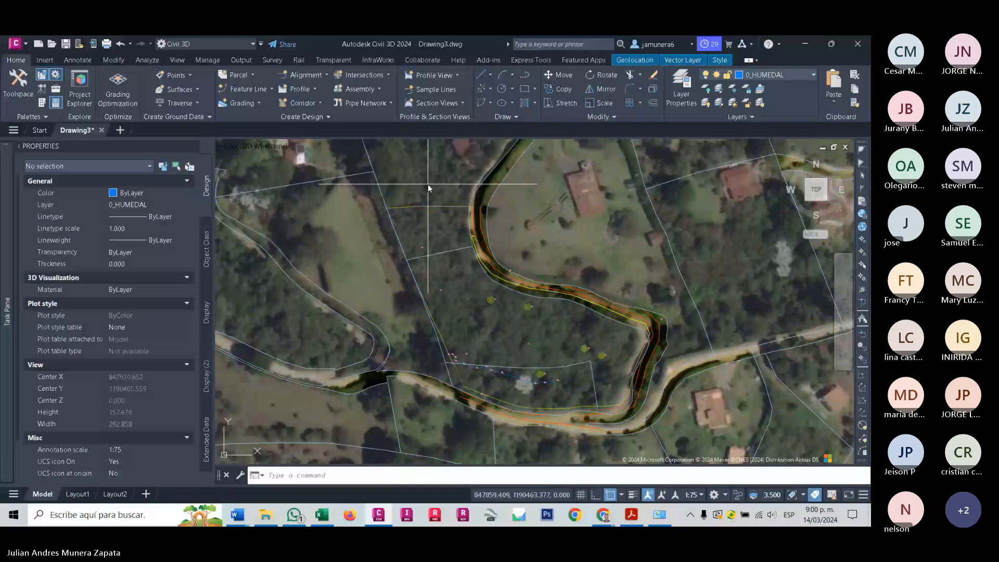
# Examine the cadastral feature properties of the northern parcel and of the large central parcel that overlap the surveyed lot.
pyautogui.click(448, 252)
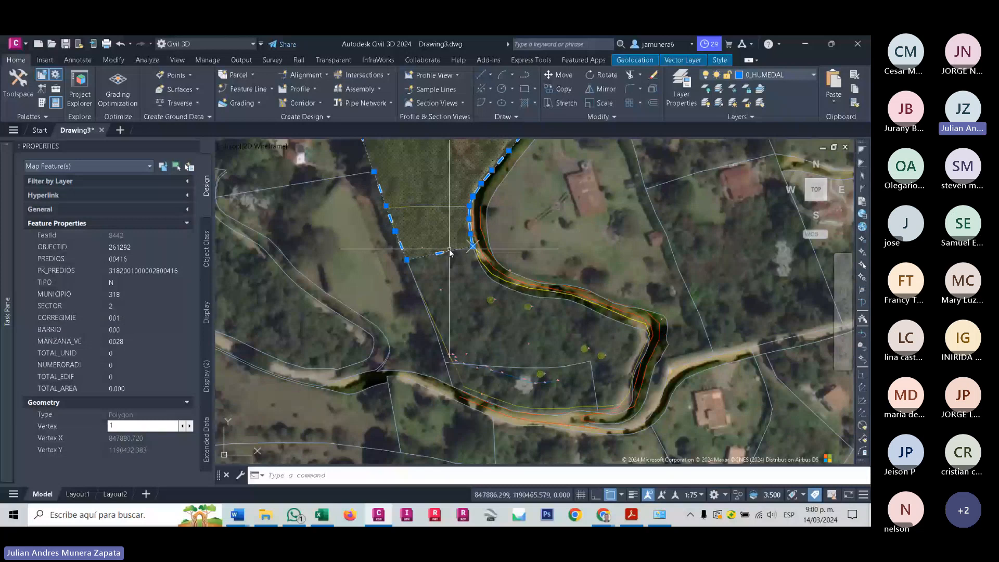
pyautogui.scroll(2, 451, 253)
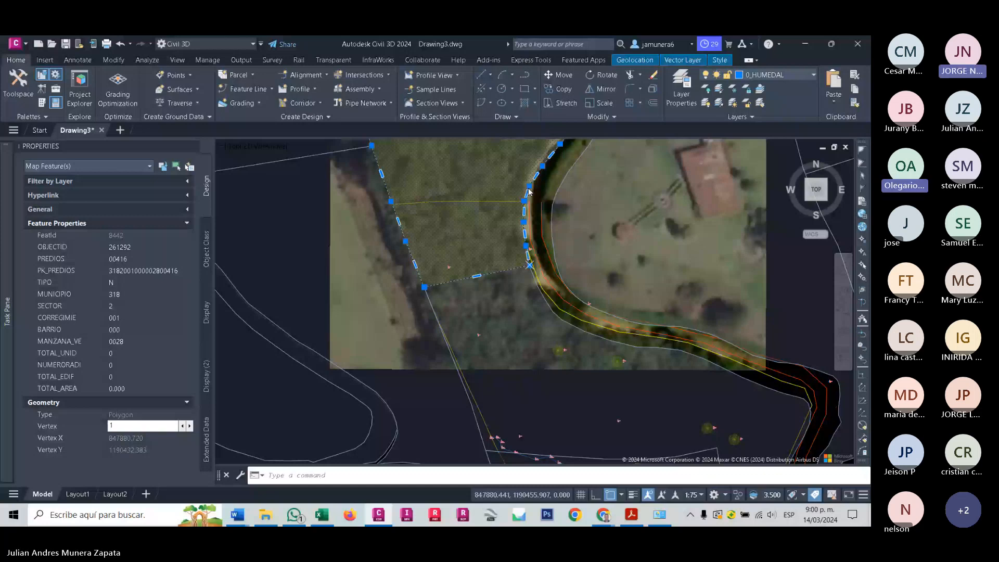
pyautogui.press('Escape')
pyautogui.scroll(-2, 529, 187)
pyautogui.click(524, 309)
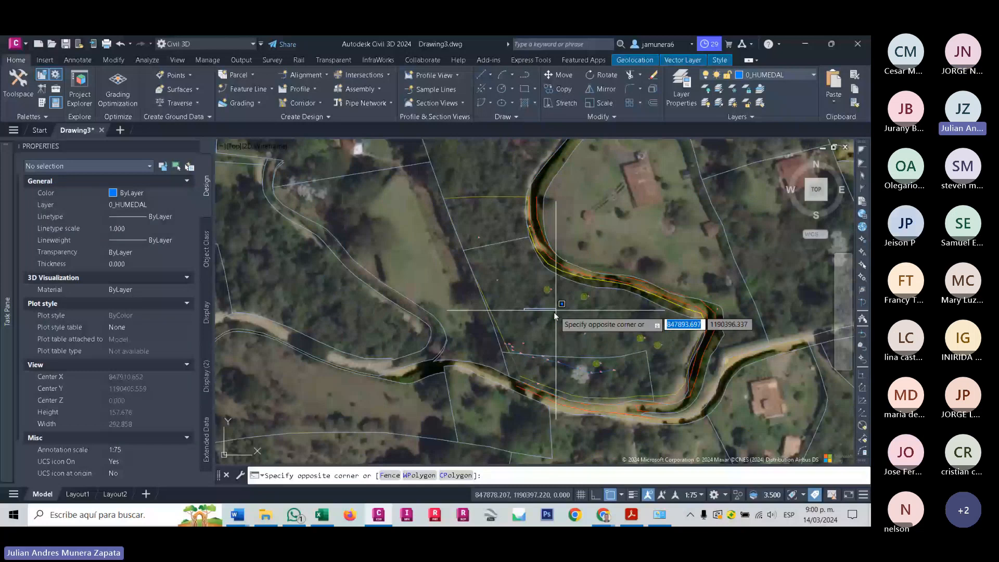
pyautogui.click(578, 283)
pyautogui.moveTo(610, 315); pyautogui.dragTo(600, 301, button='middle')
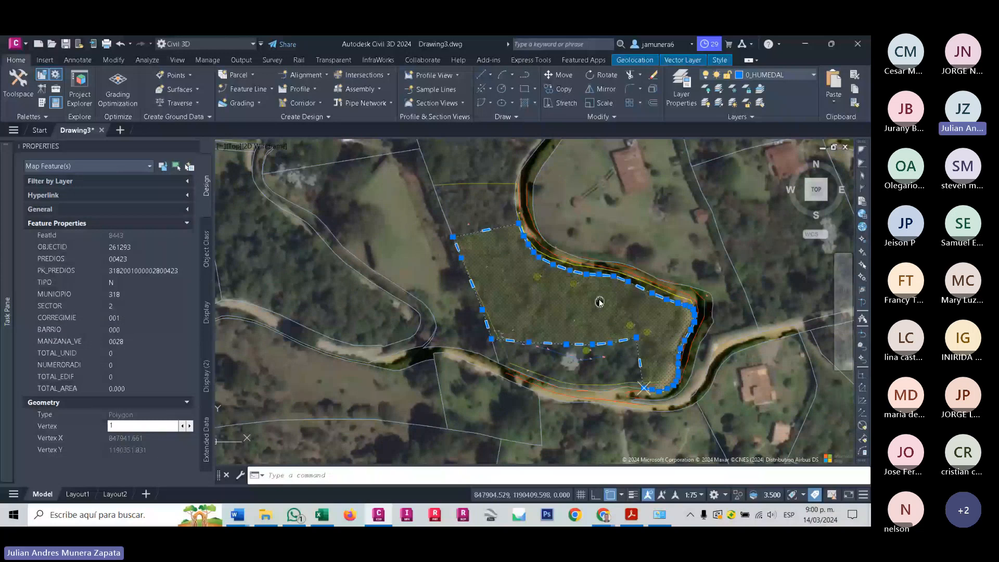
pyautogui.press('Escape')
pyautogui.scroll(2, 497, 189)
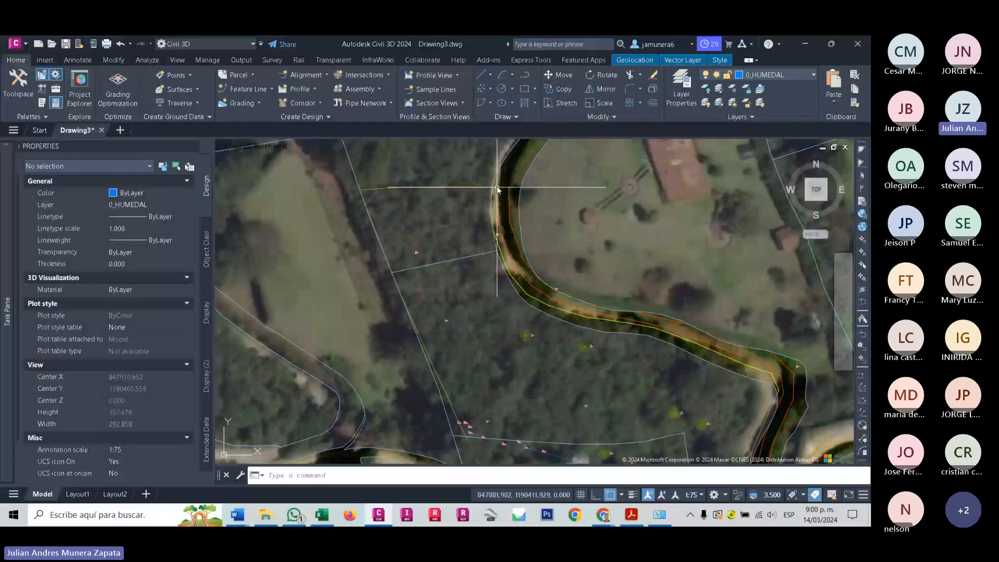
# Compare the PREDIOS and PK_PREDIOS attributes of the northern, central and southern parcels inside the surveyed lot.
pyautogui.click(497, 189)
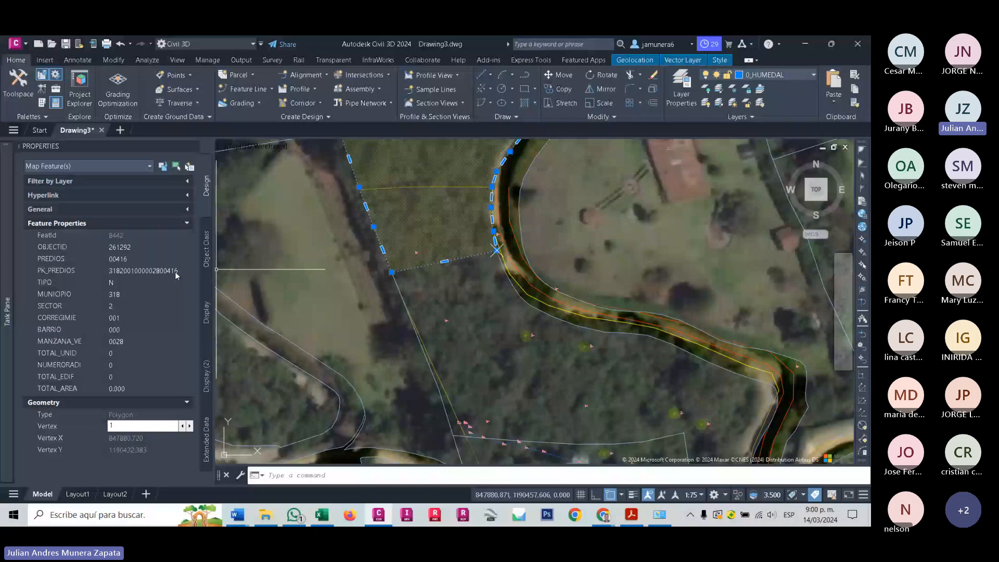
pyautogui.click(489, 320)
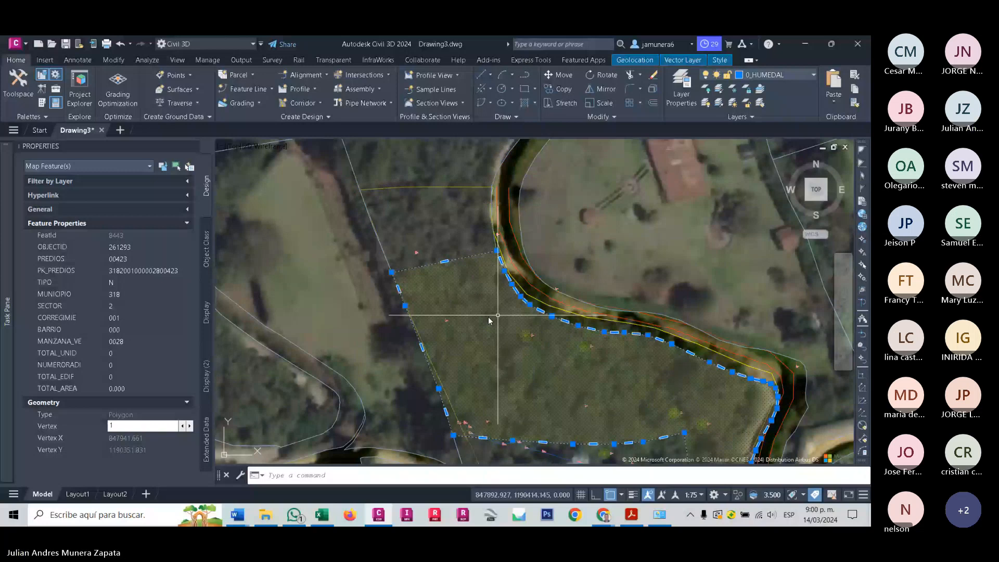
pyautogui.moveTo(489, 321); pyautogui.dragTo(428, 224, button='middle')
pyautogui.press('Escape')
pyautogui.click(521, 383)
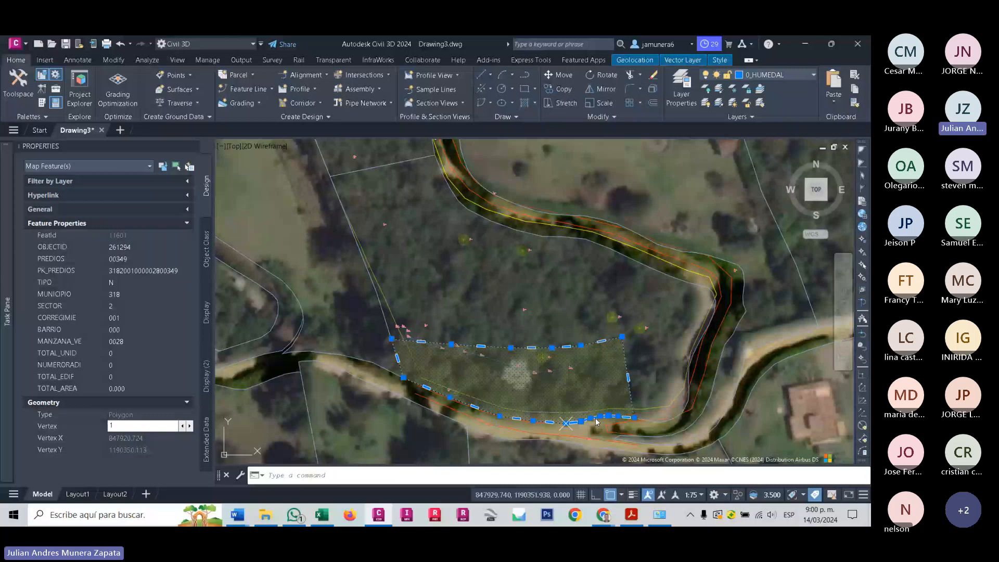
pyautogui.moveTo(597, 422); pyautogui.dragTo(567, 458, button='middle')
pyautogui.press('Escape')
# Select the 0_LINDERO boundary polyline and compare its outline with the cadastral parcel lines and the aerial image.
pyautogui.click(442, 241)
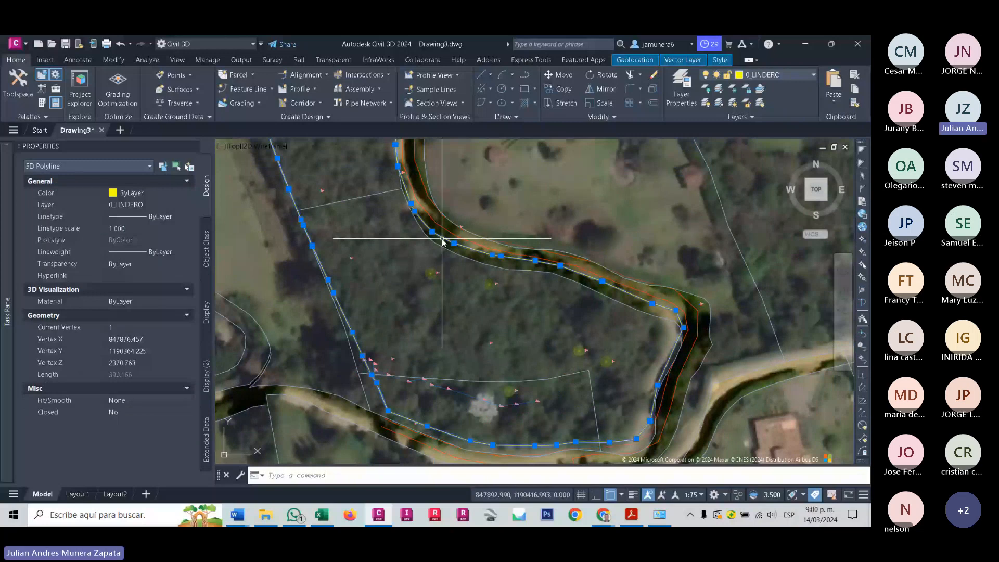
pyautogui.scroll(-2, 564, 311)
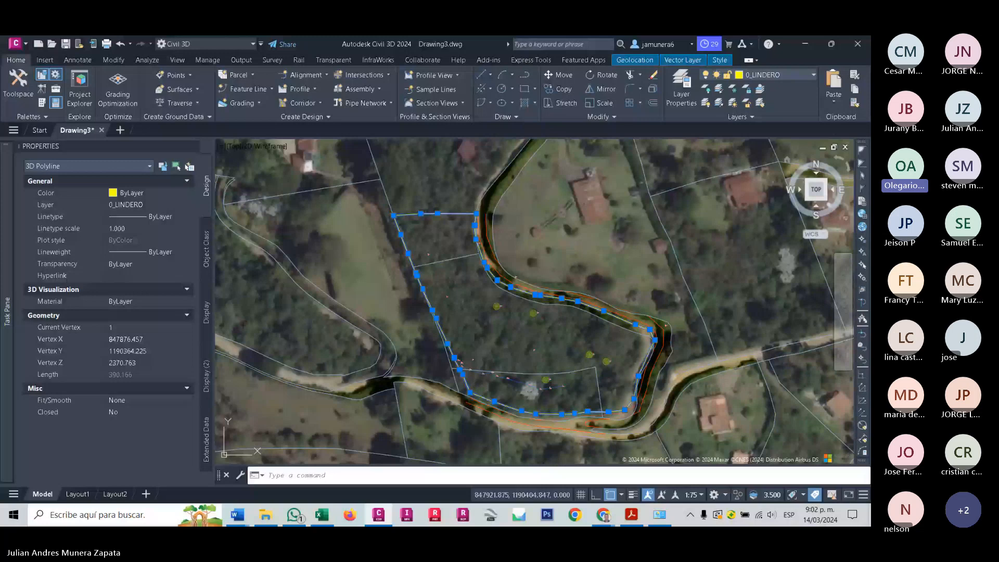
pyautogui.hotkey('alt', 'Tab')
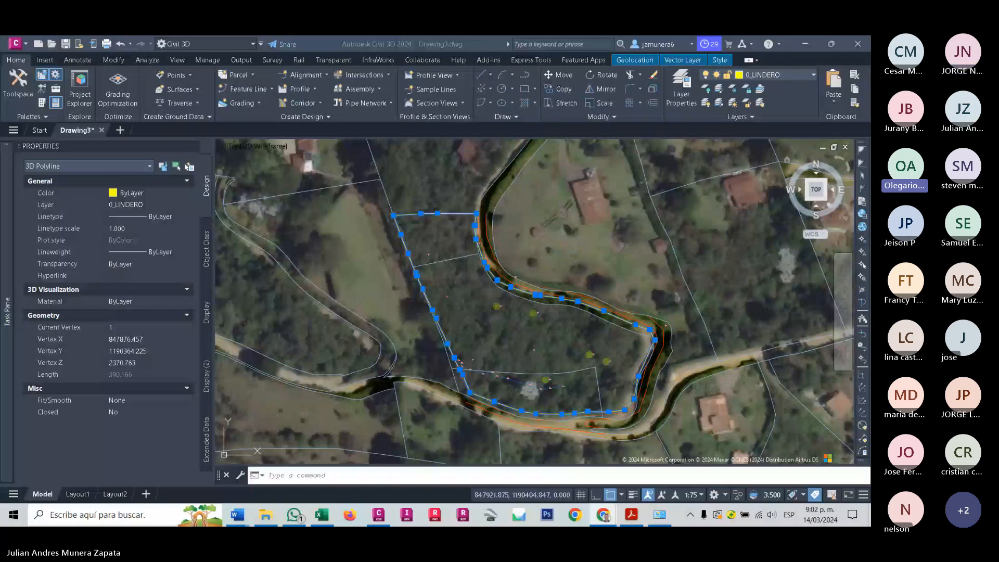
pyautogui.scroll(2, 515, 306)
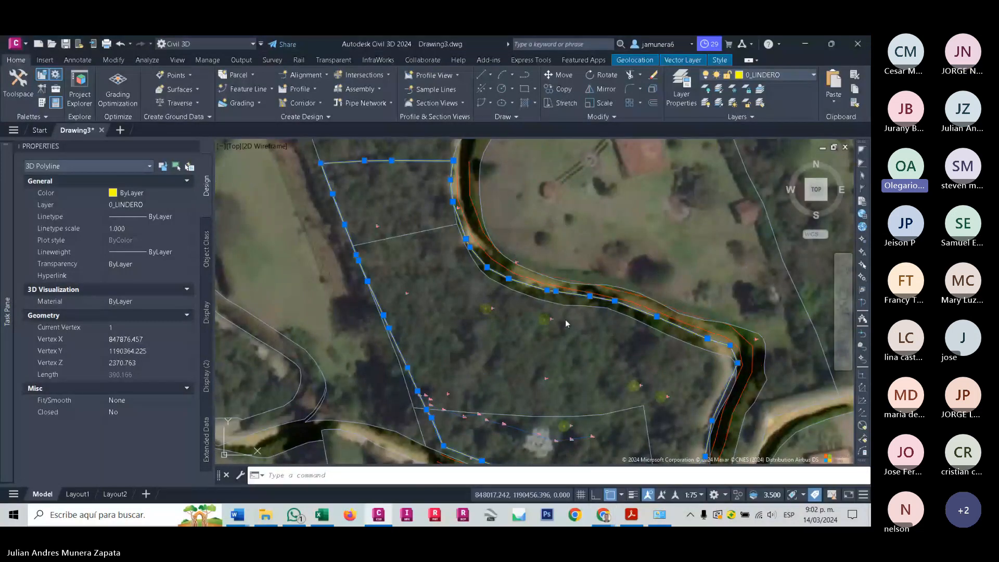
pyautogui.scroll(-2, 498, 316)
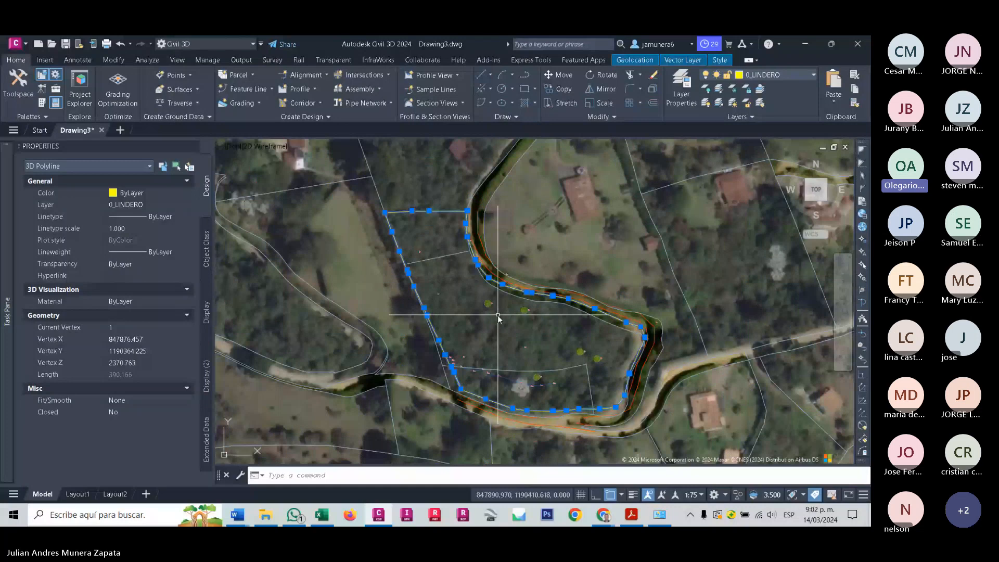
pyautogui.scroll(2, 517, 358)
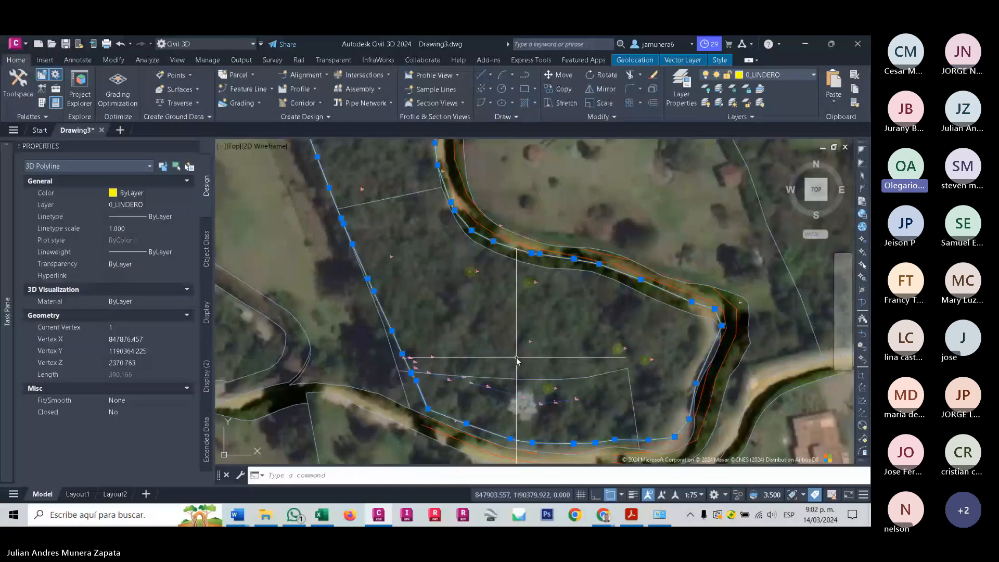
pyautogui.scroll(-2, 517, 358)
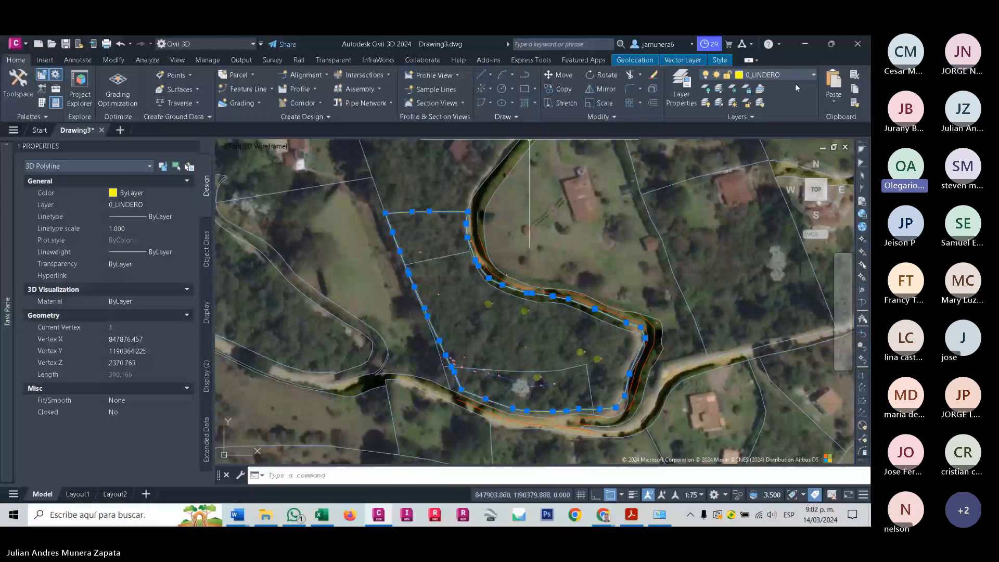
# Minimize the ribbon to its panel titles to enlarge the drawing area around the surveyed lot.
pyautogui.click(748, 60)
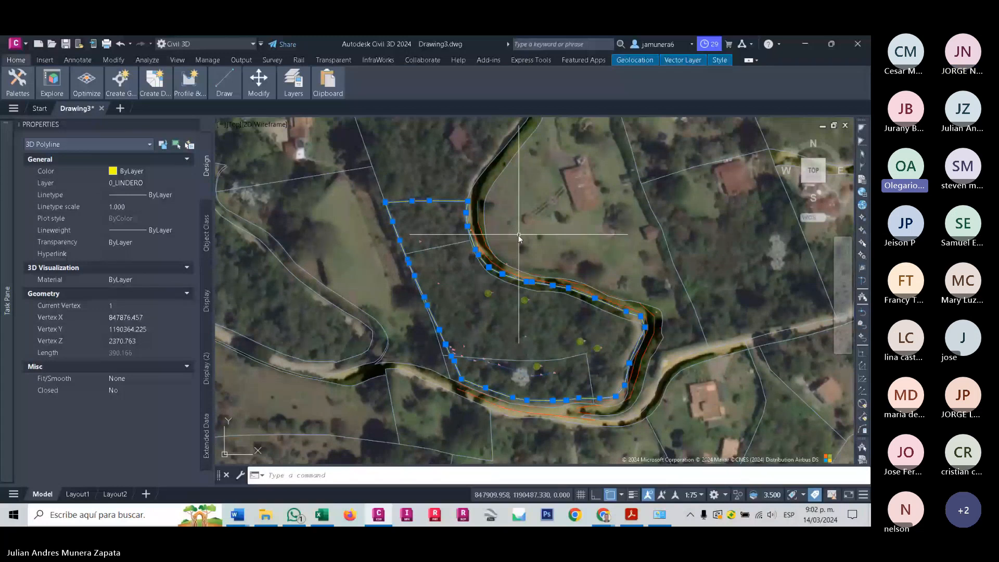
pyautogui.click(748, 60)
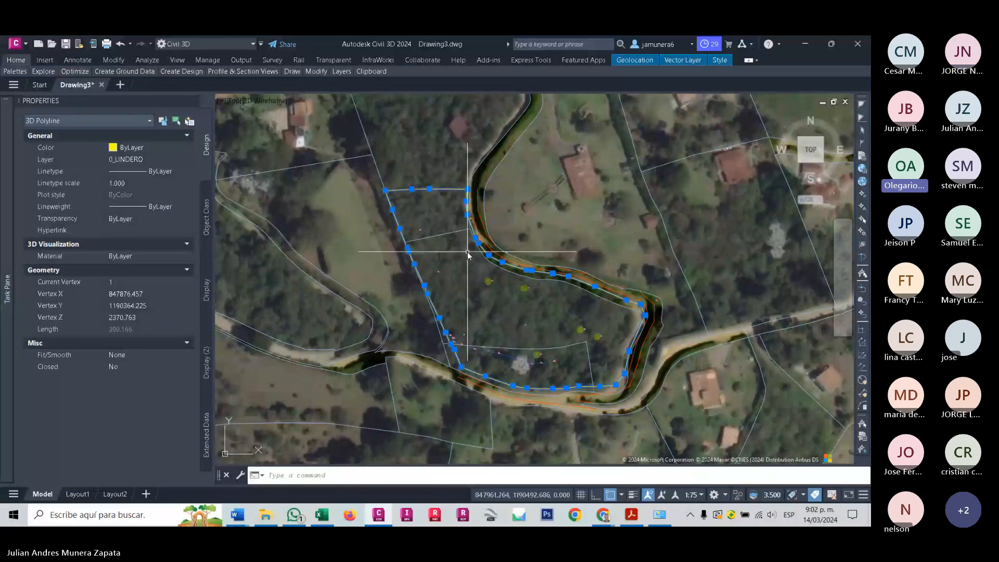
pyautogui.scroll(2, 468, 254)
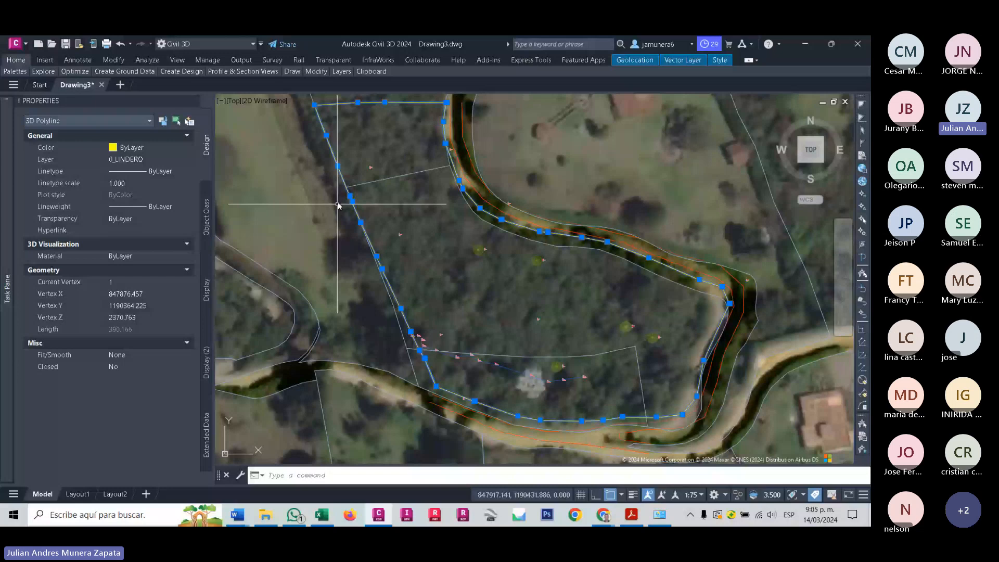
# Select the tree COGO point 490 in the northern part of the lot and copy its longitude from its properties.
pyautogui.click(433, 112)
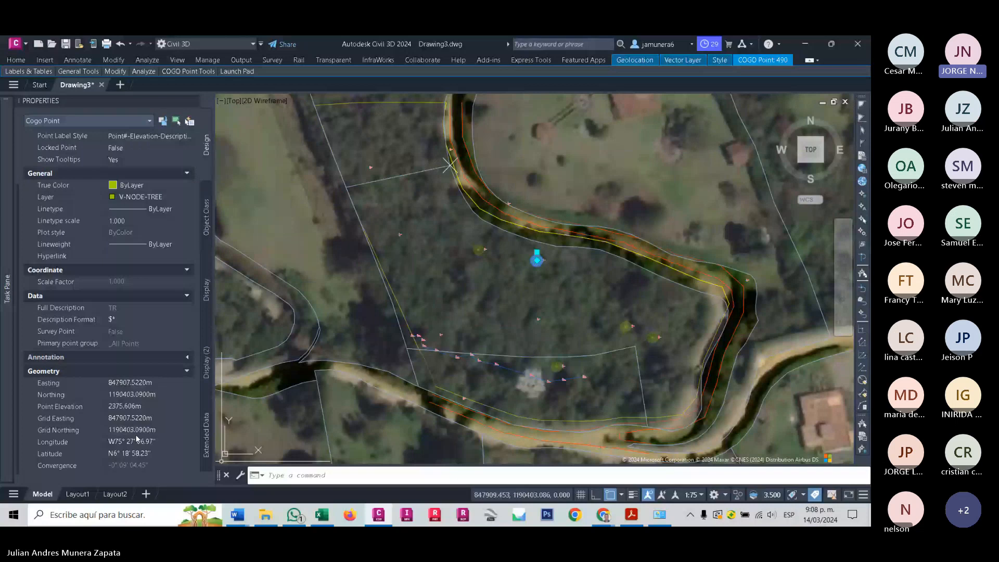
pyautogui.moveTo(116, 442); pyautogui.dragTo(156, 442)
pyautogui.hotkey('ctrl', 'c')
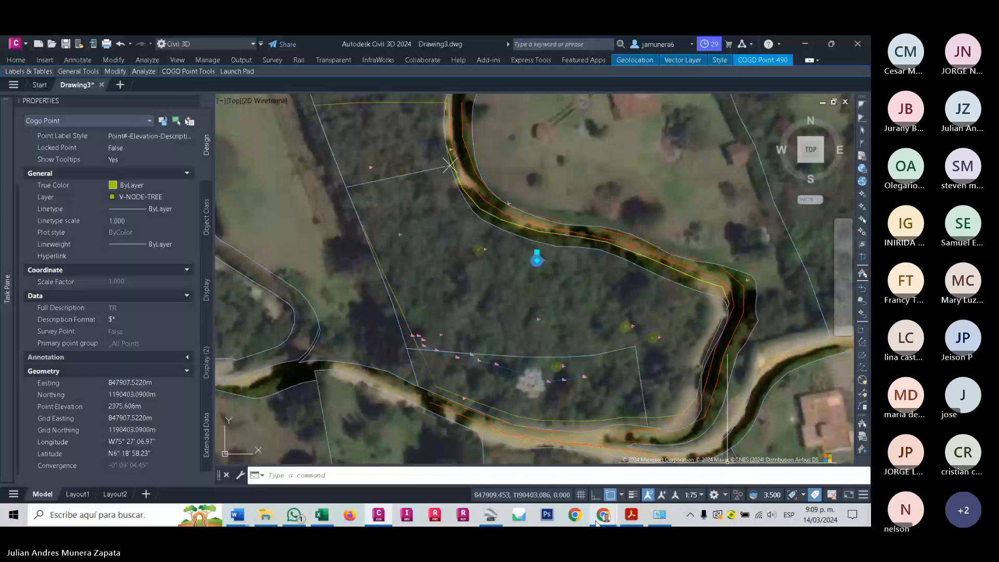
pyautogui.moveTo(606, 520)
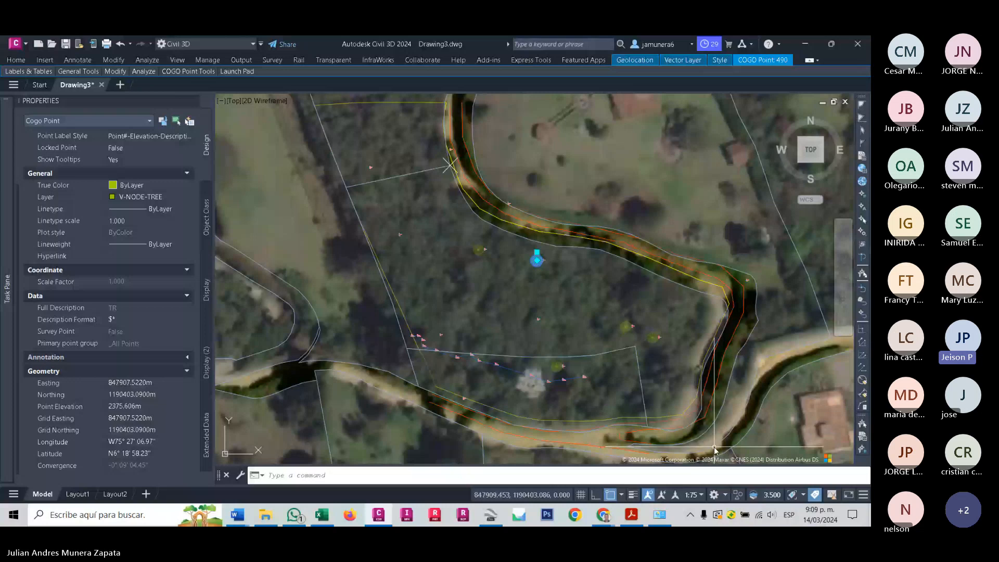
pyautogui.moveTo(683, 446)
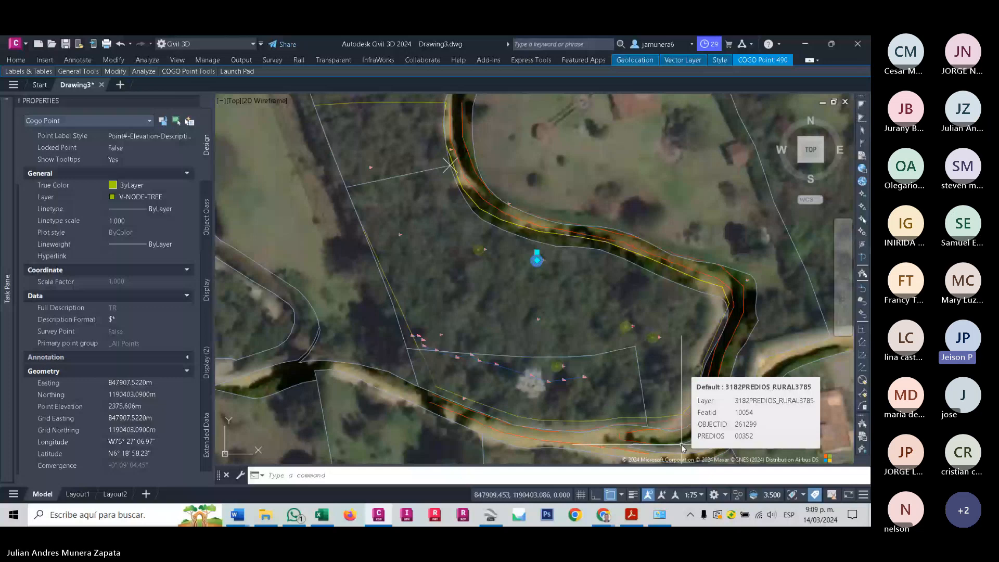
# Switch to Google Earth Pro and enter the COGO point's copied latitude and longitude, 6° 18' 58.23", 75° 27' 06.97", as the search location.
pyautogui.click(491, 516)
pyautogui.hotkey('alt', 'Tab')
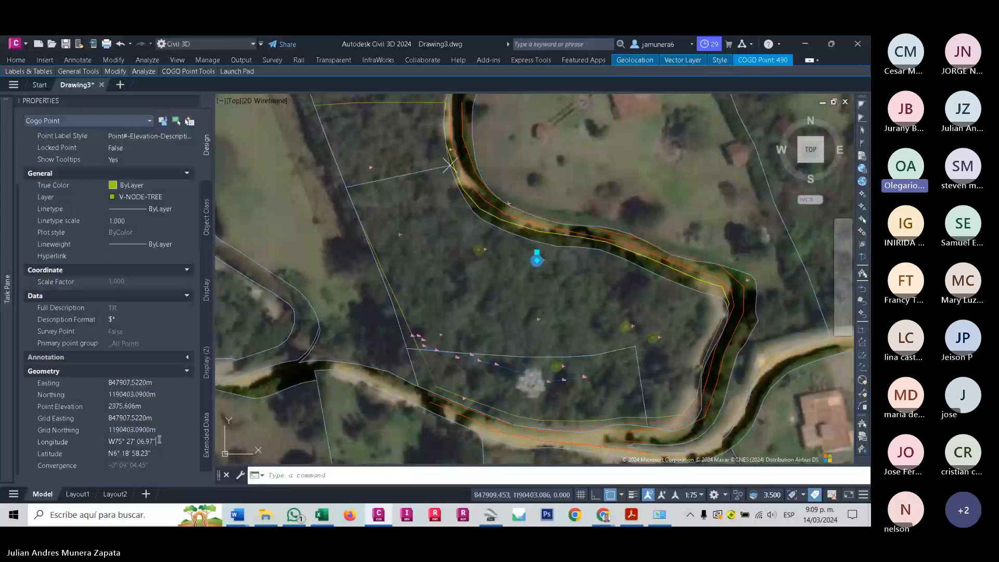
pyautogui.moveTo(113, 453); pyautogui.dragTo(166, 452)
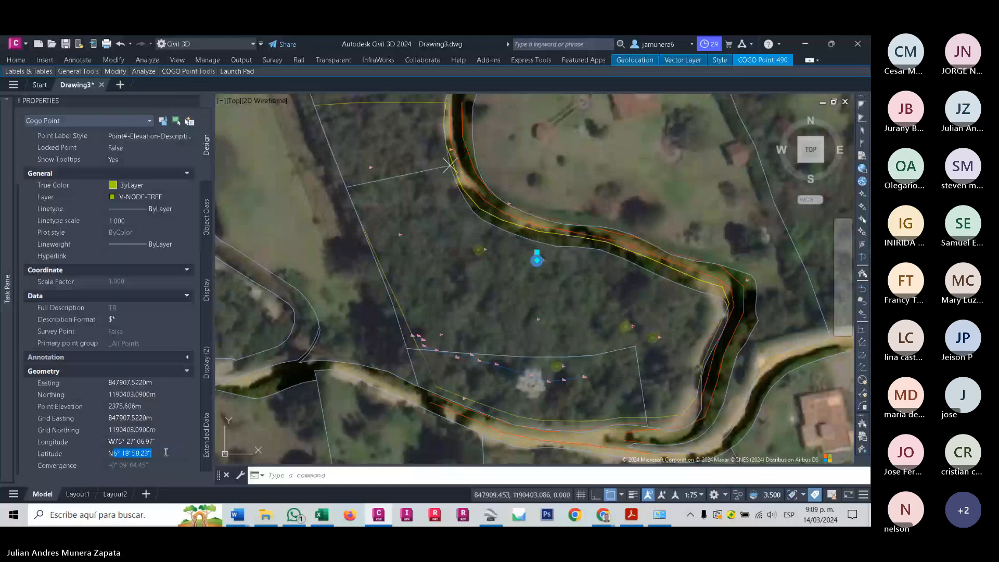
pyautogui.hotkey('alt', 'Tab')
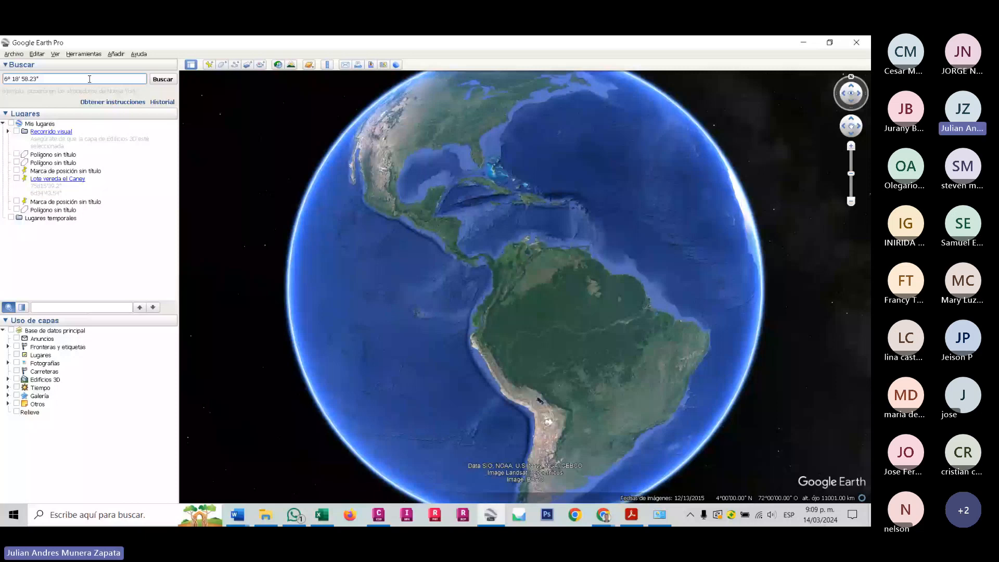
pyautogui.hotkey('alt', 'Tab')
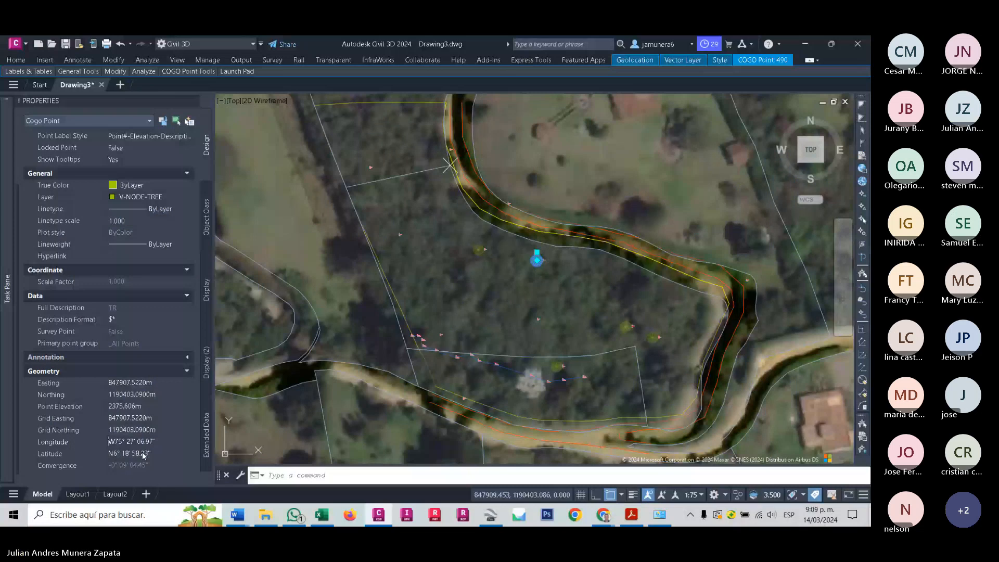
pyautogui.hotkey('alt', 'Tab')
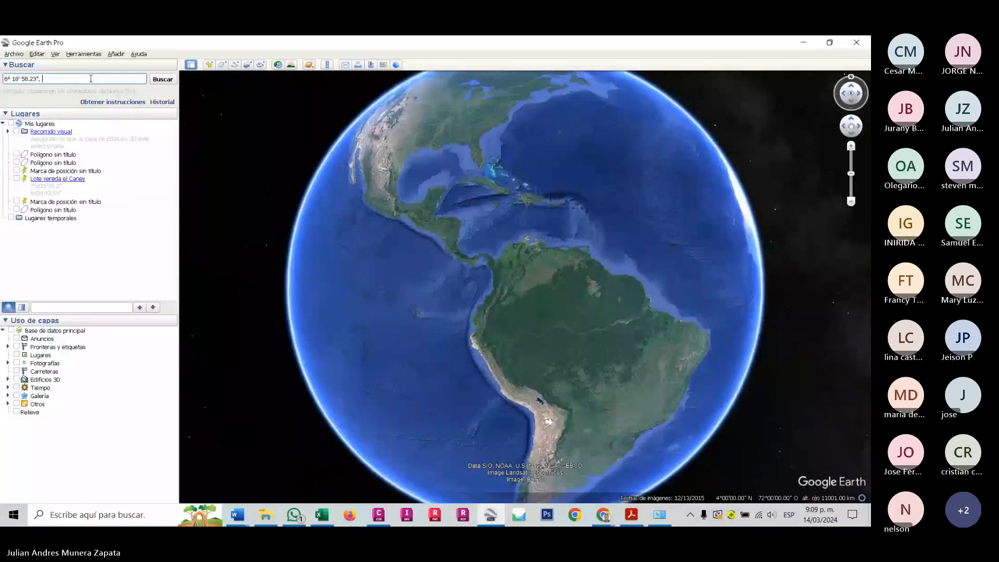
pyautogui.hotkey('ctrl', 'v')
pyautogui.hotkey('alt', 'Tab')
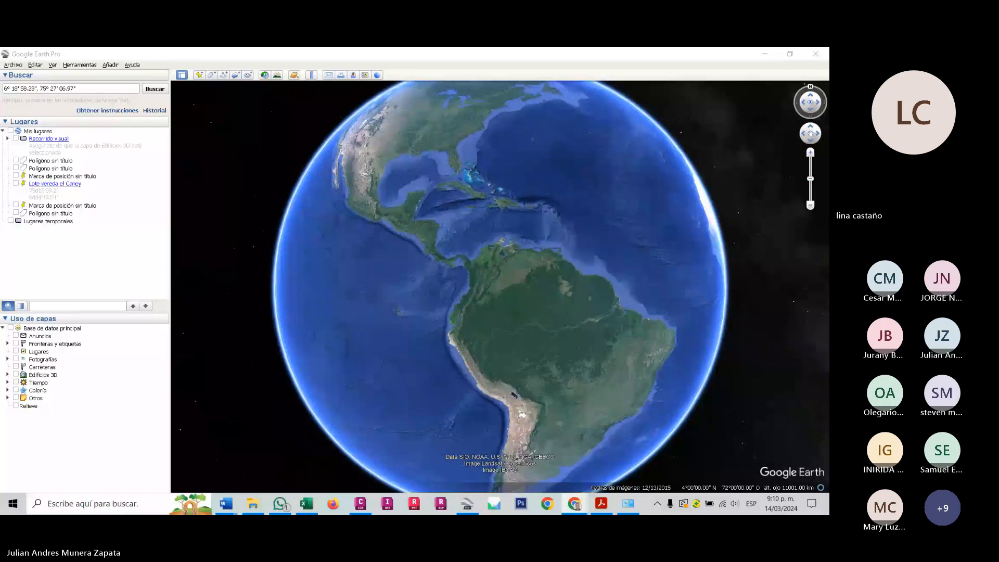
# Make the longitude negative, search for 6° 18' 58.23",-75° 27' 06.97" and inspect the found location close up with north facing up.
pyautogui.click(39, 88)
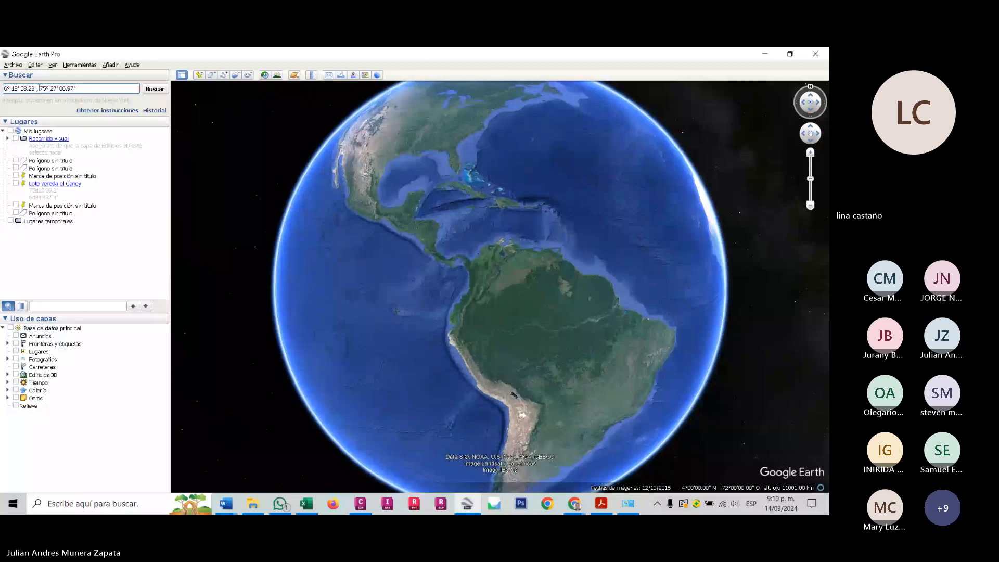
pyautogui.click(155, 89)
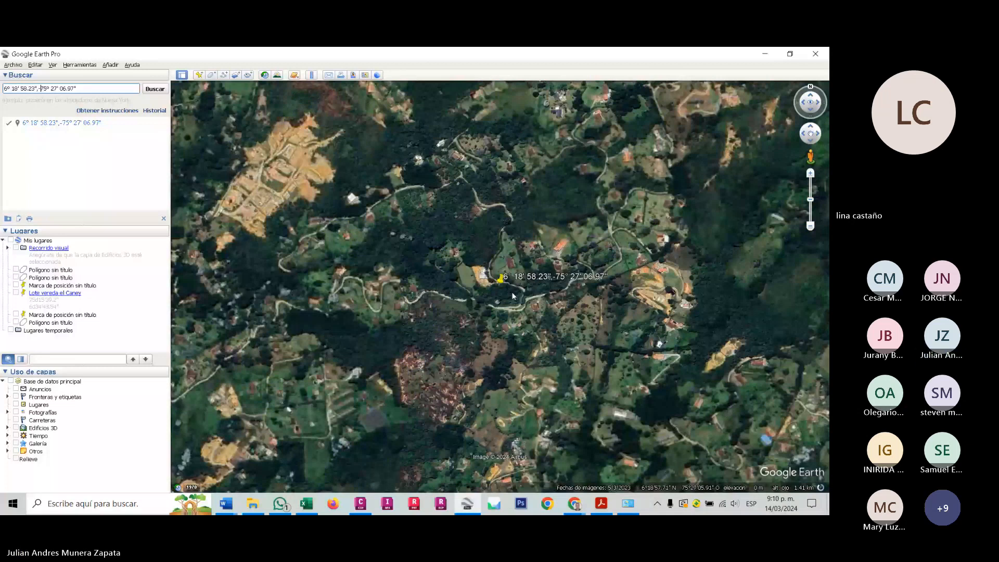
pyautogui.scroll(3, 504, 297)
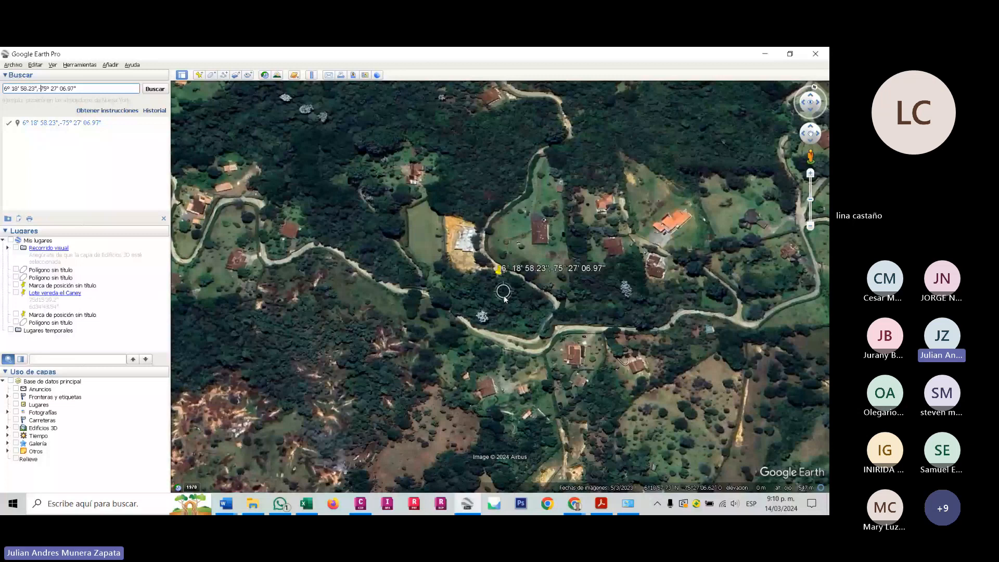
pyautogui.scroll(2, 503, 299)
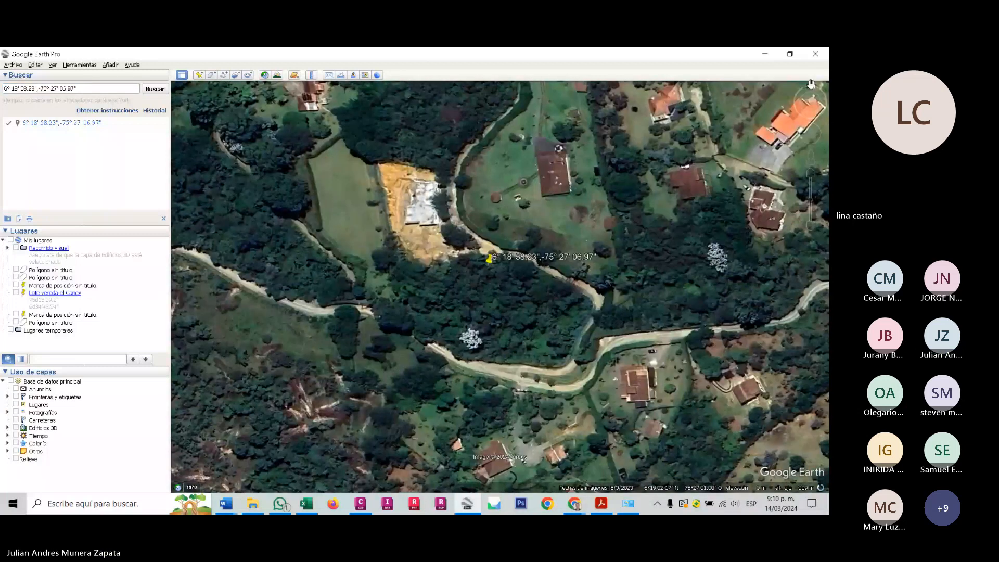
pyautogui.click(811, 85)
pyautogui.scroll(1, 534, 390)
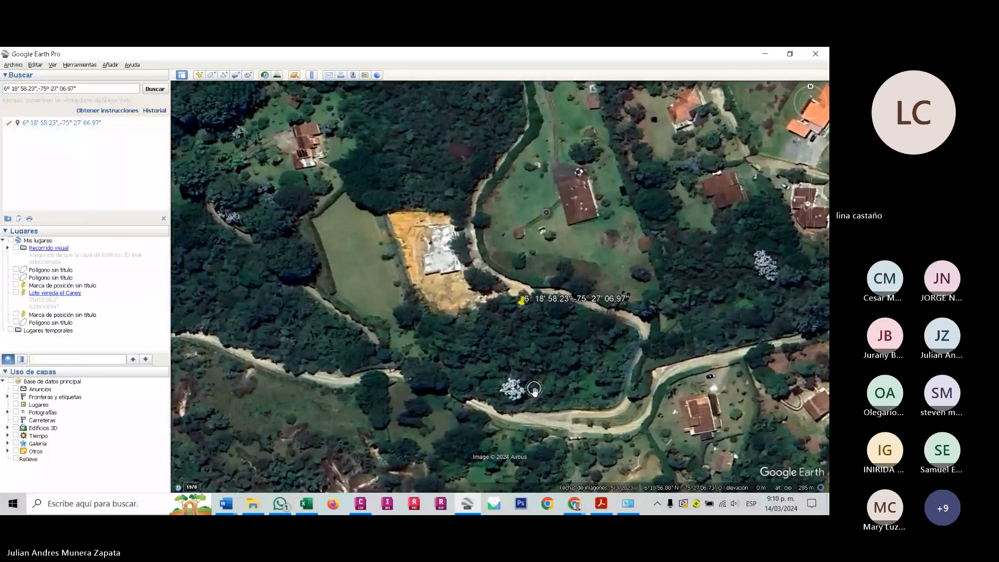
pyautogui.scroll(1, 535, 390)
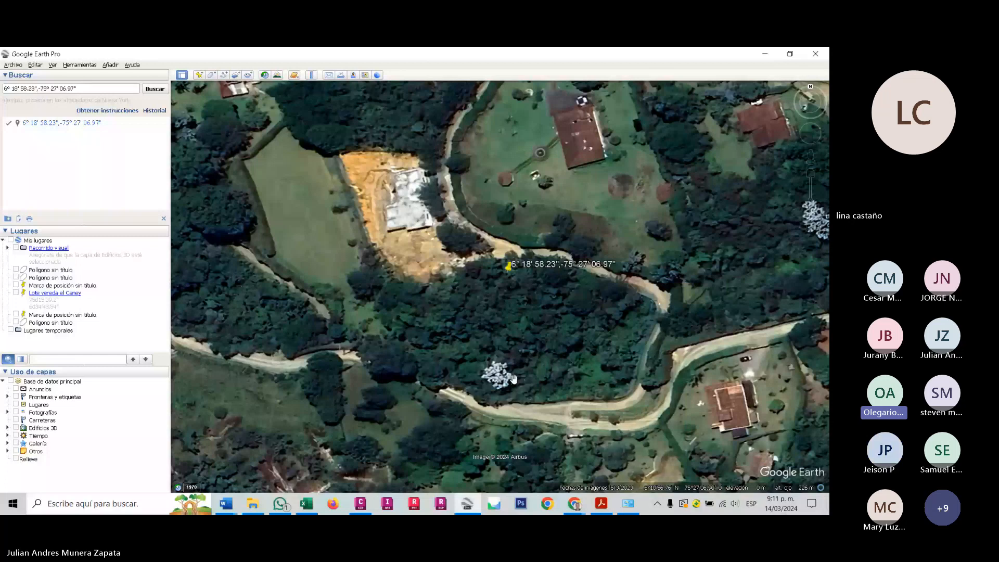
pyautogui.moveTo(520, 364); pyautogui.dragTo(513, 379)
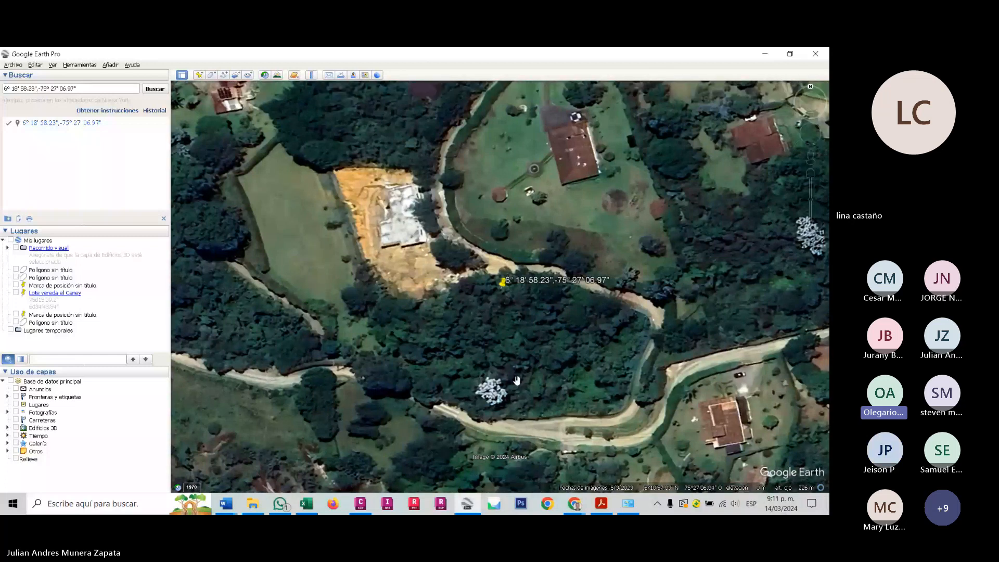
pyautogui.moveTo(561, 338); pyautogui.dragTo(530, 337)
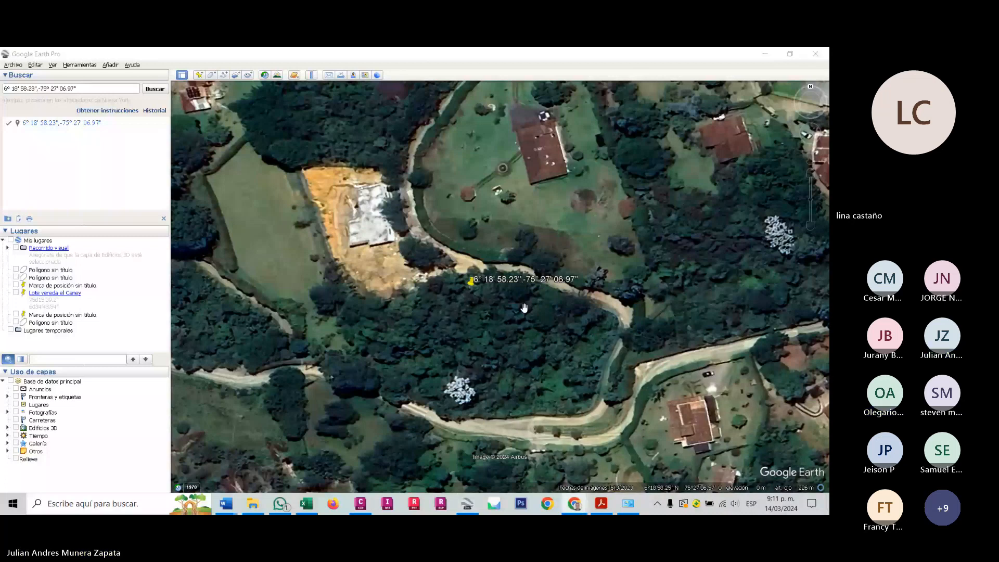
# Compare tree point 490's position in the Civil 3D drawing with the coordinate placemark in Google Earth Pro.
pyautogui.hotkey('alt', 'Tab')
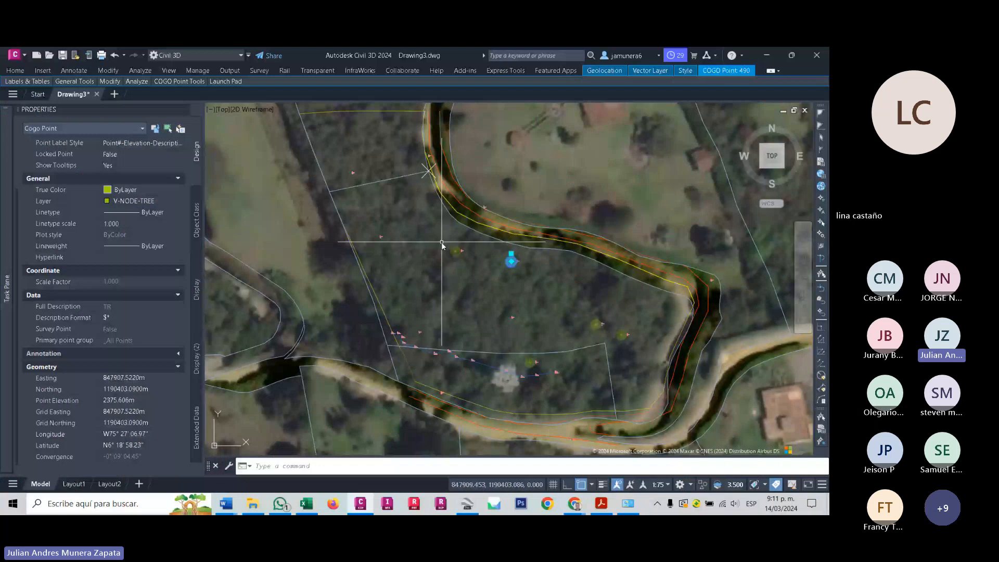
pyautogui.moveTo(511, 261); pyautogui.dragTo(492, 264, button='middle')
pyautogui.moveTo(492, 264)
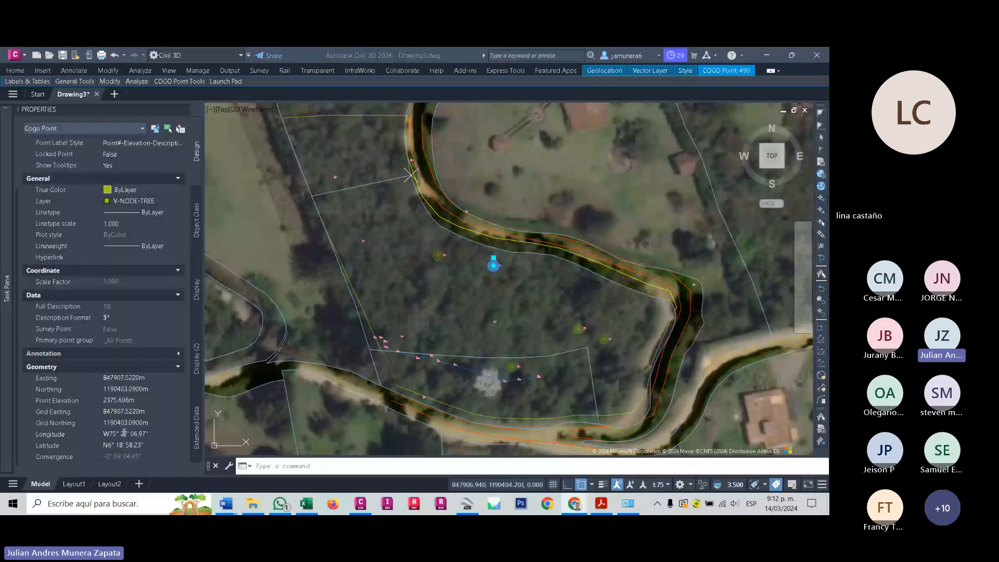
pyautogui.click(511, 306)
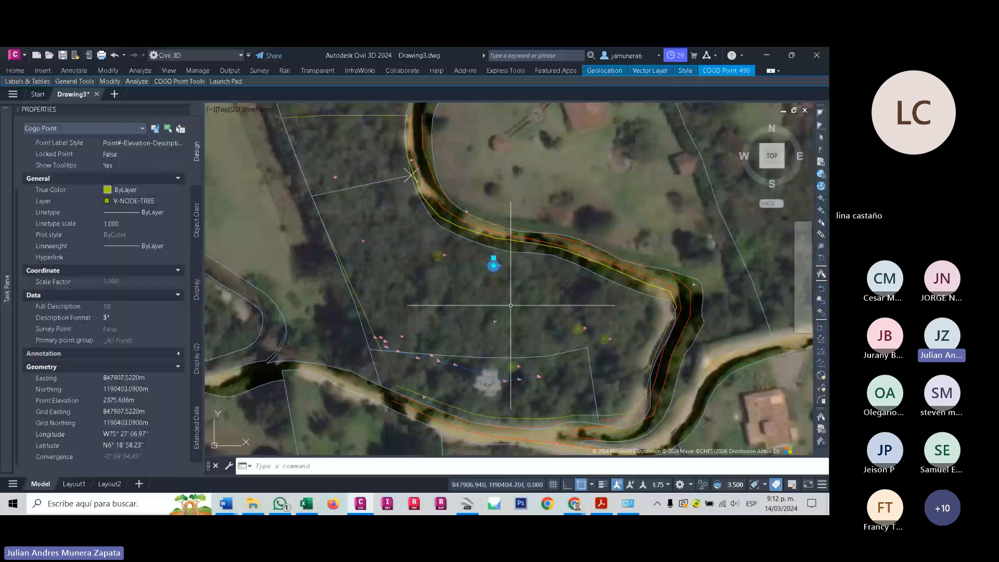
pyautogui.hotkey('alt', 'Tab')
pyautogui.moveTo(524, 364); pyautogui.dragTo(558, 364)
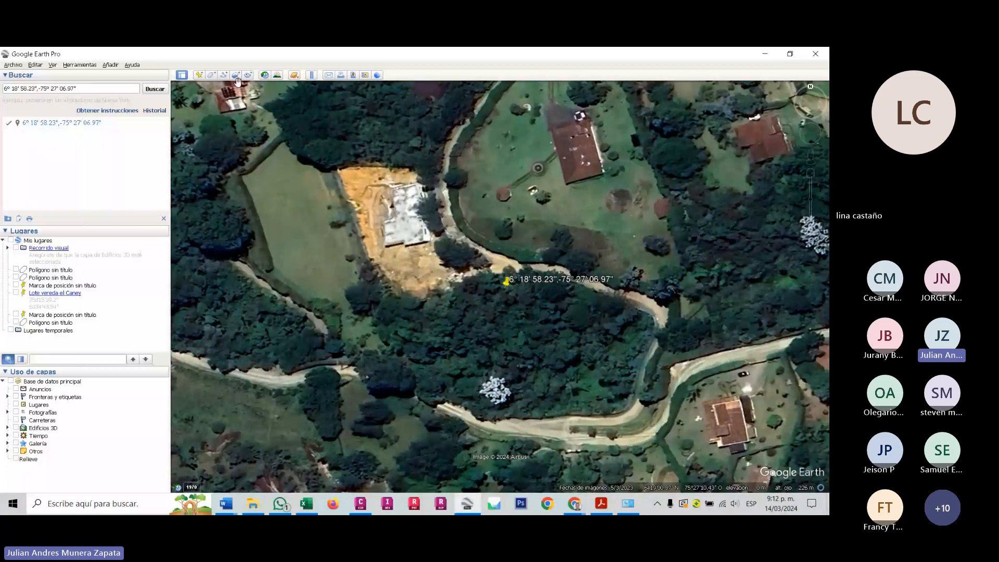
# Turn on historical imagery and go back through the older images of the lot around the placemark.
pyautogui.click(265, 75)
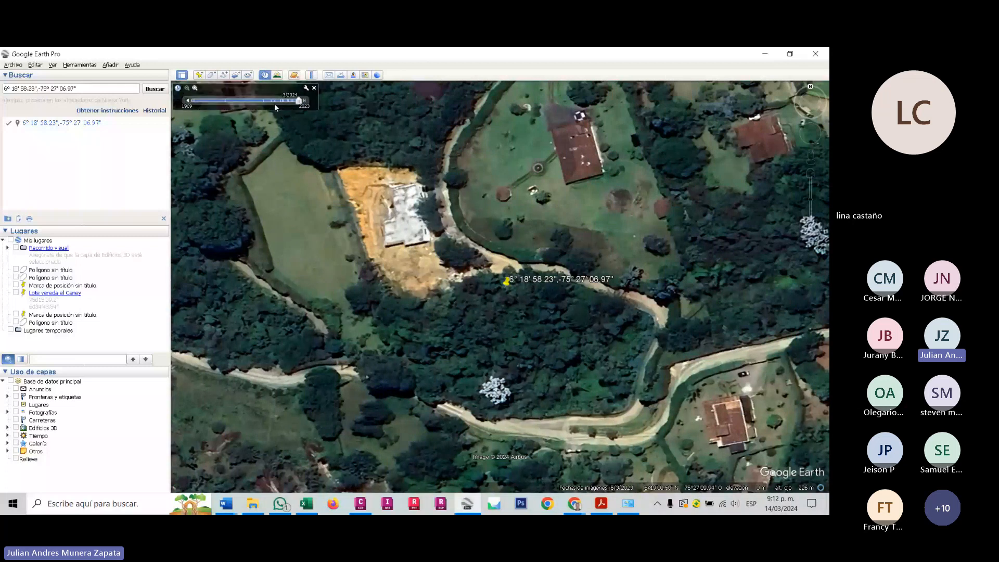
pyautogui.click(186, 101)
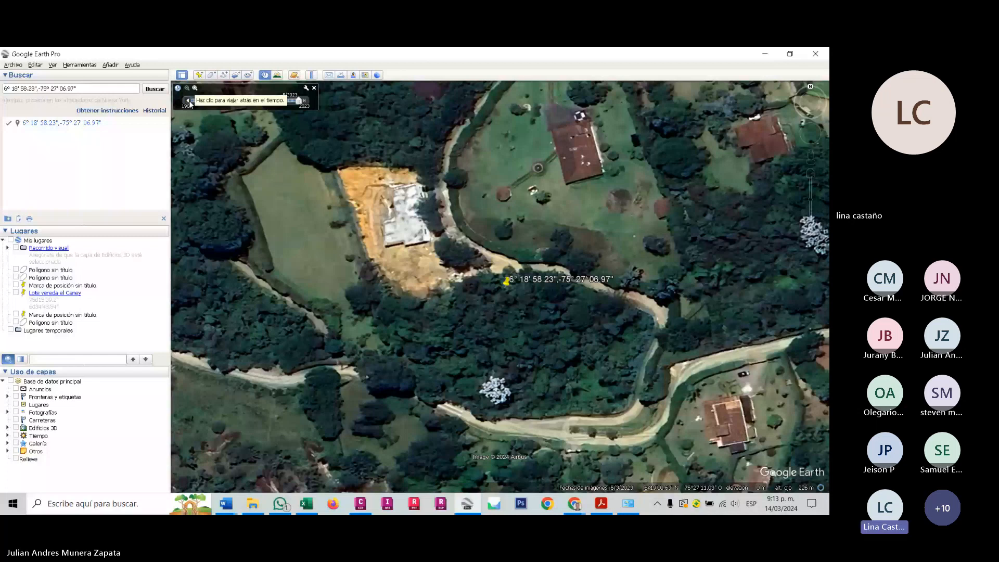
pyautogui.click(190, 103)
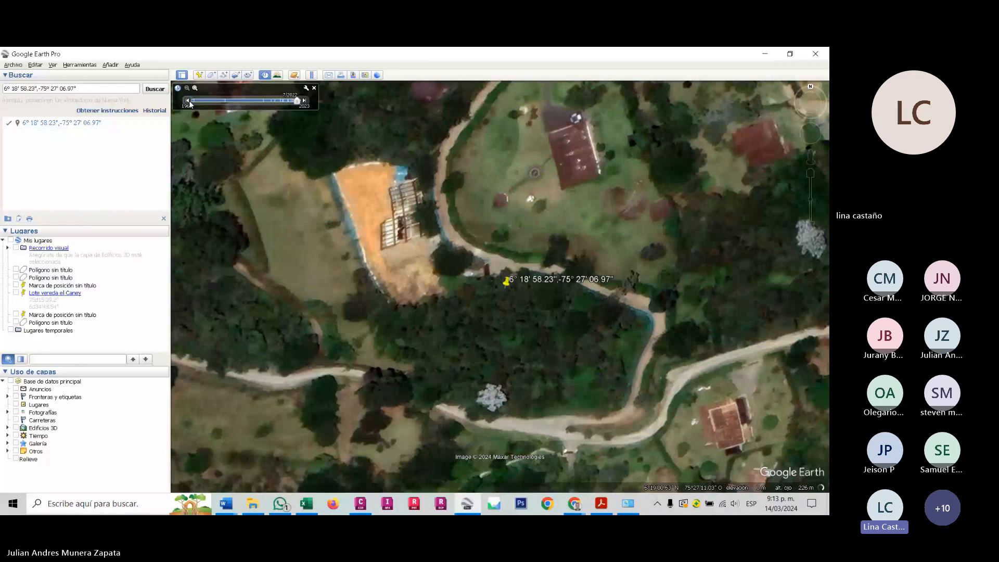
pyautogui.click(189, 104)
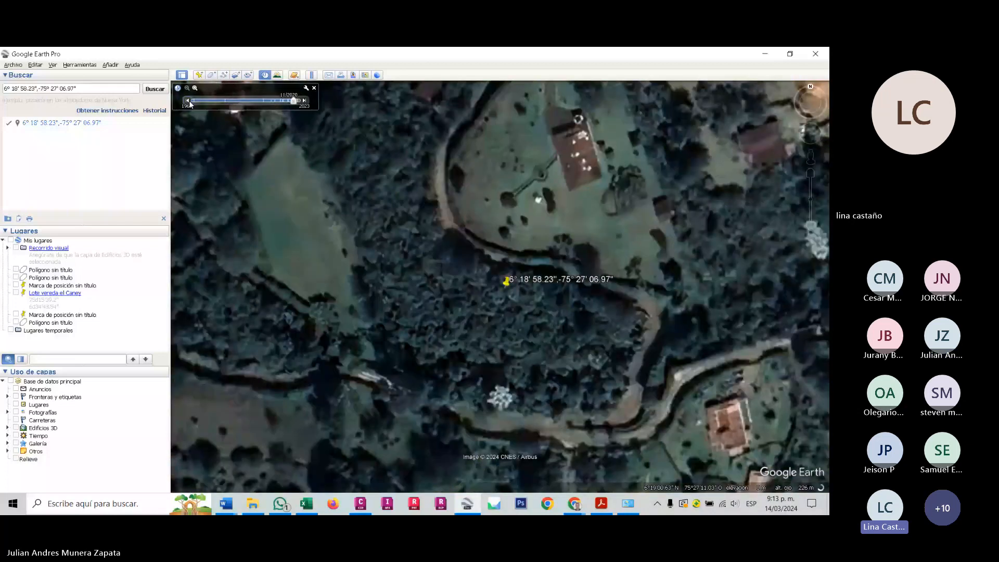
pyautogui.click(190, 104)
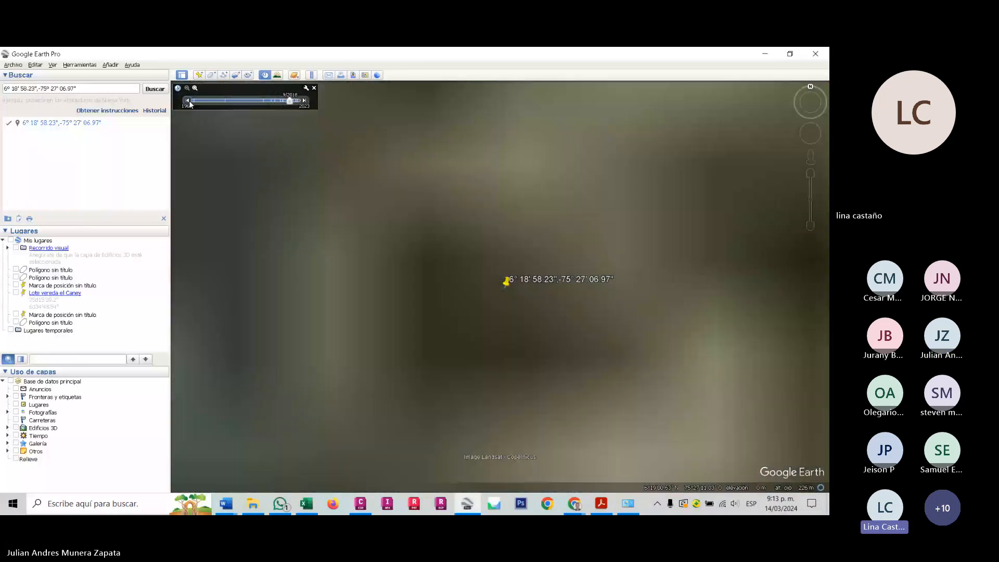
pyautogui.click(190, 103)
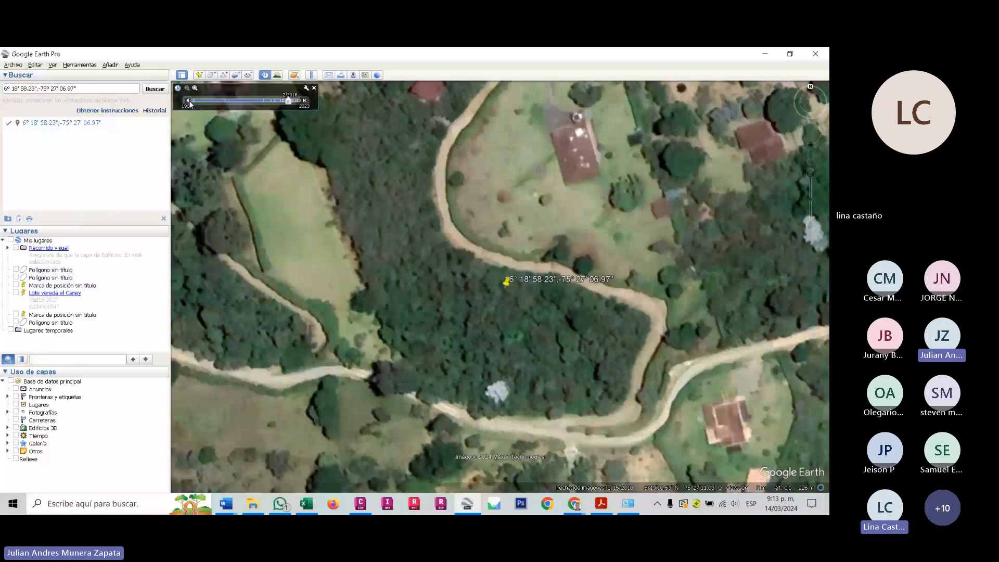
pyautogui.click(190, 104)
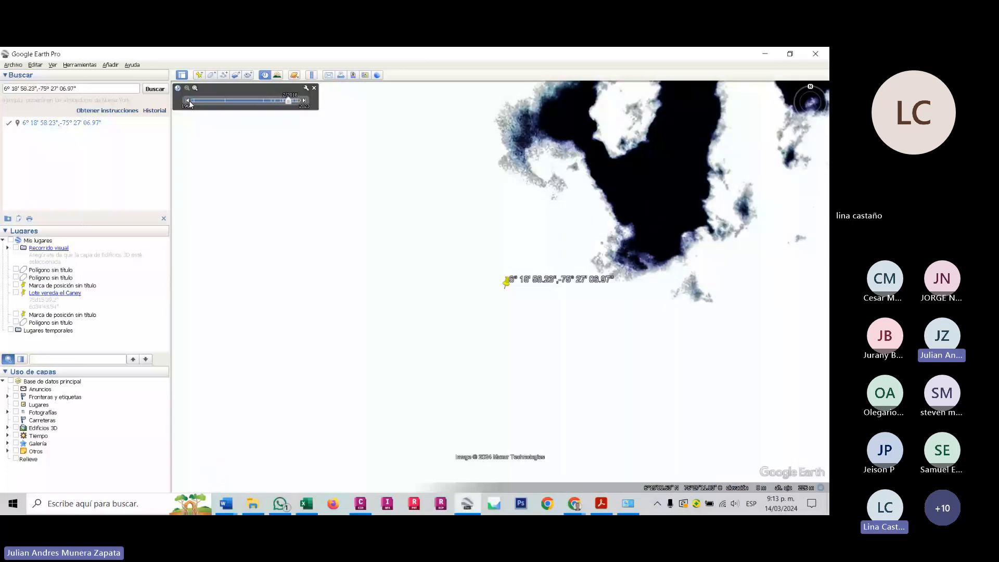
pyautogui.click(190, 104)
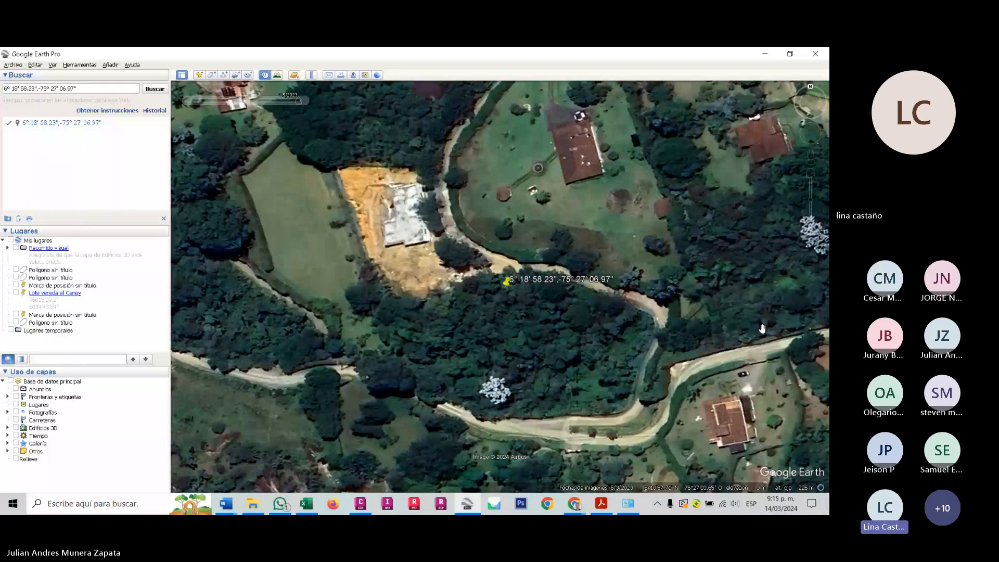
# Switch to Civil 3D and run EXPORTKML for the 0_LINDERO polyline, keeping the name Drawing3 and the drawing's MAGNA-SIRGAS / Colombia Bogota zone transform.
pyautogui.hotkey('alt', 'Tab')
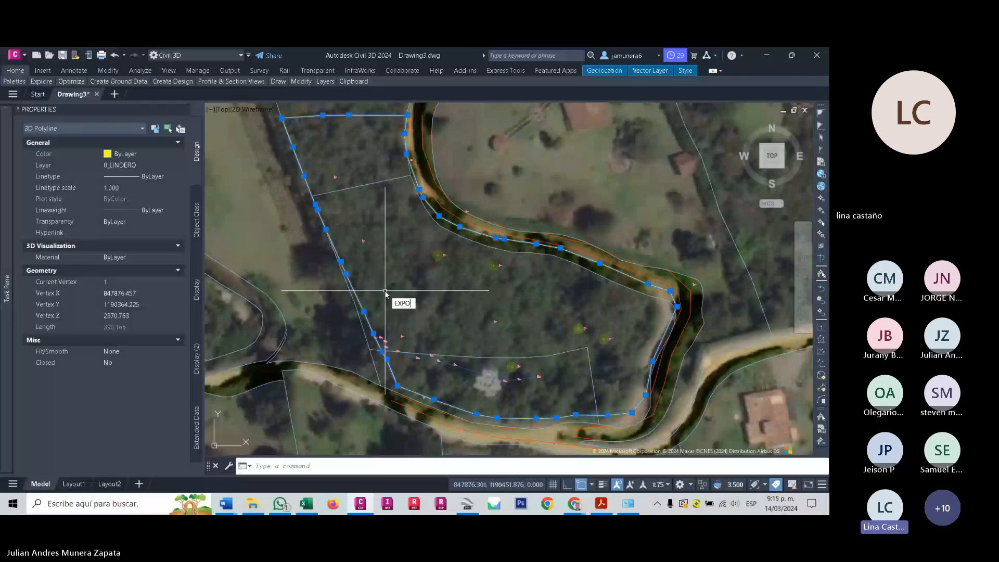
pyautogui.write('RTKML')
pyautogui.press('Return')
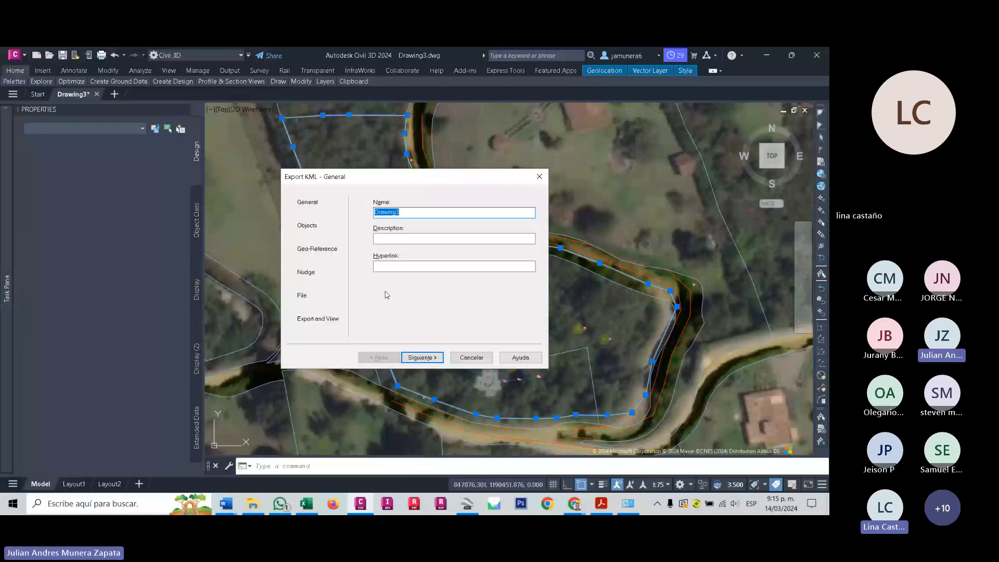
pyautogui.press('Return')
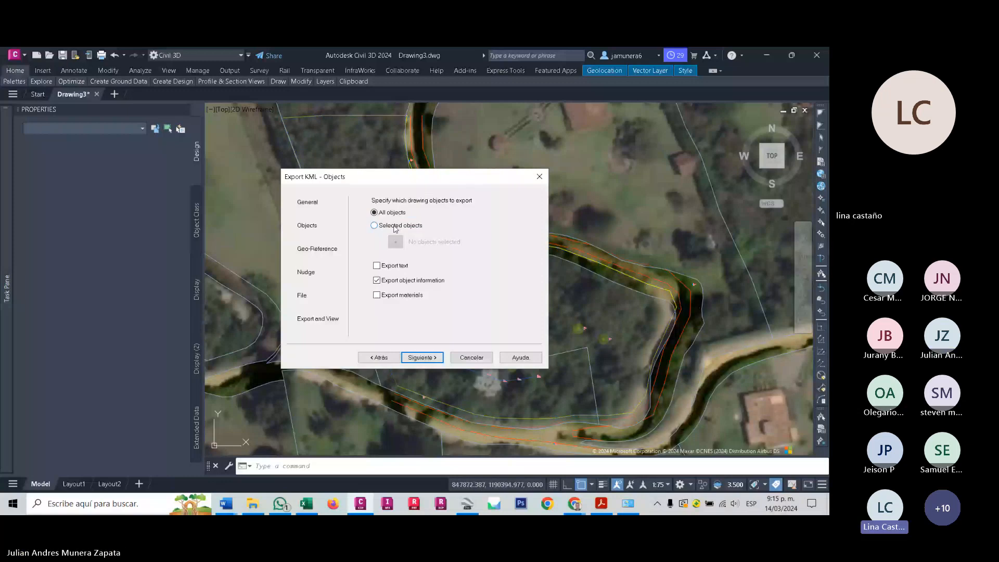
pyautogui.click(426, 359)
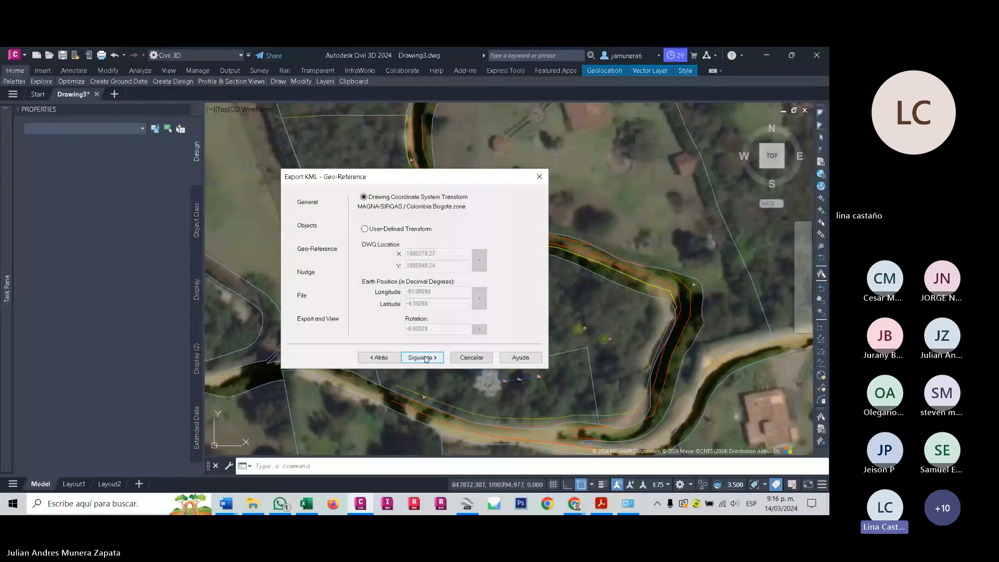
pyautogui.click(423, 358)
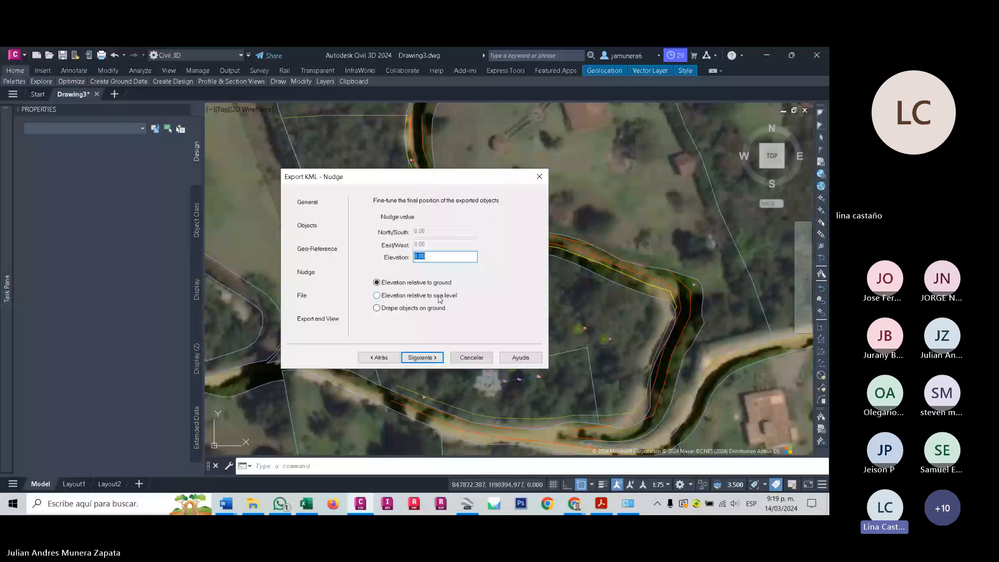
# Set the elevation relative to sea level and try to export Drawing3 as a compressed Google Earth file (.kmz) in the Downloads folder.
pyautogui.click(439, 296)
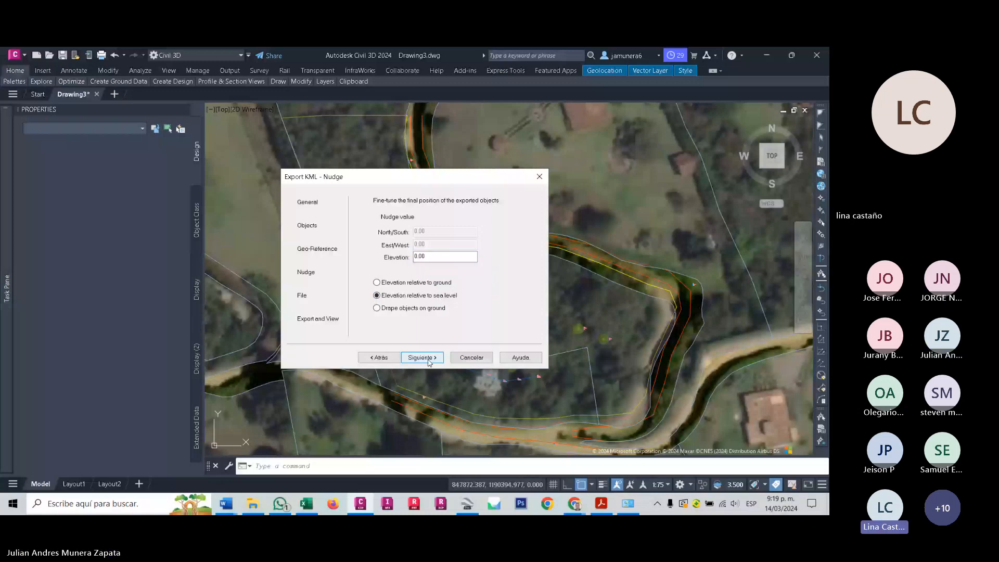
pyautogui.click(421, 358)
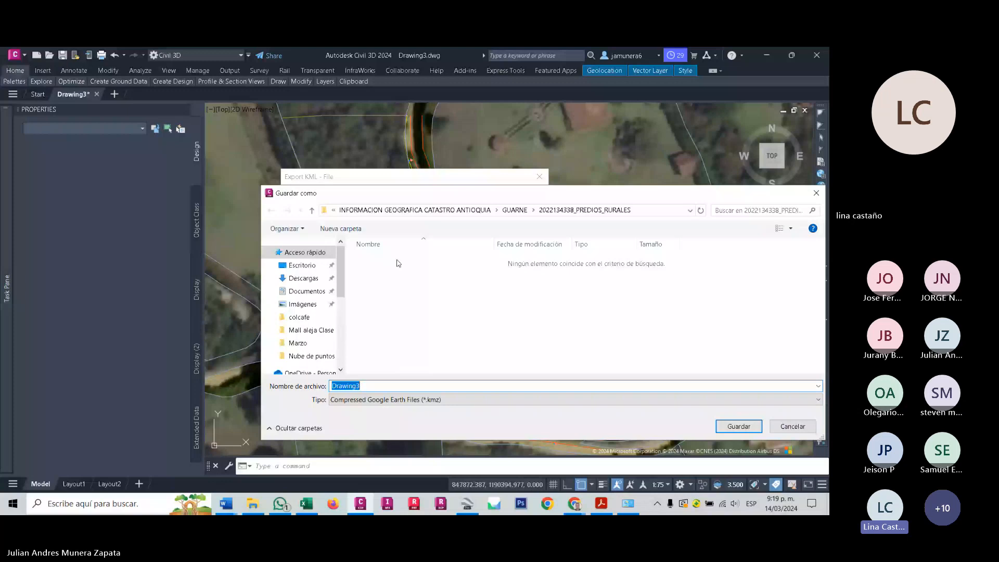
pyautogui.click(310, 278)
pyautogui.press('Return')
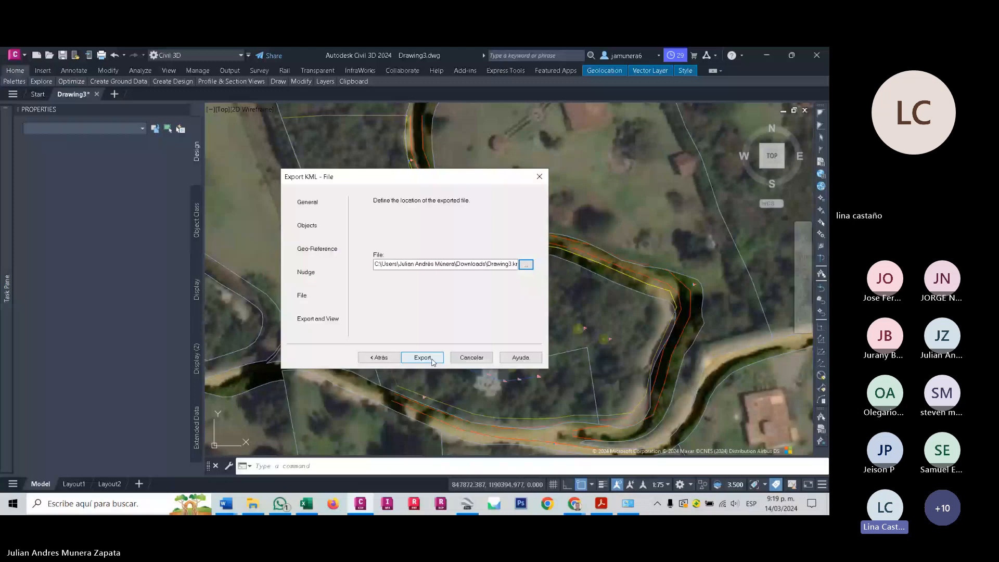
pyautogui.click(422, 357)
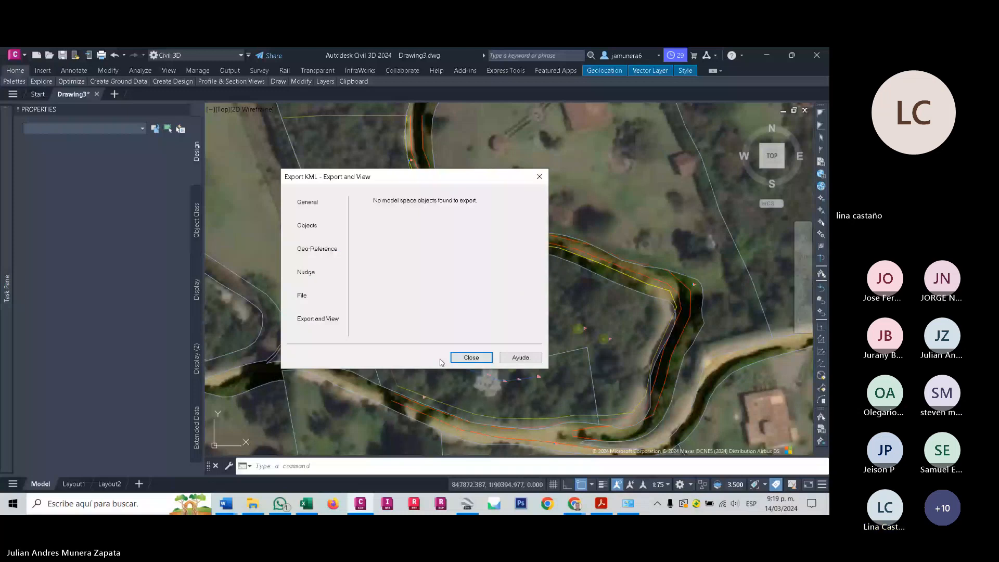
# Close the KML export and copy the 0_LINDERO boundary polyline to a spot northeast of the lot.
pyautogui.click(471, 357)
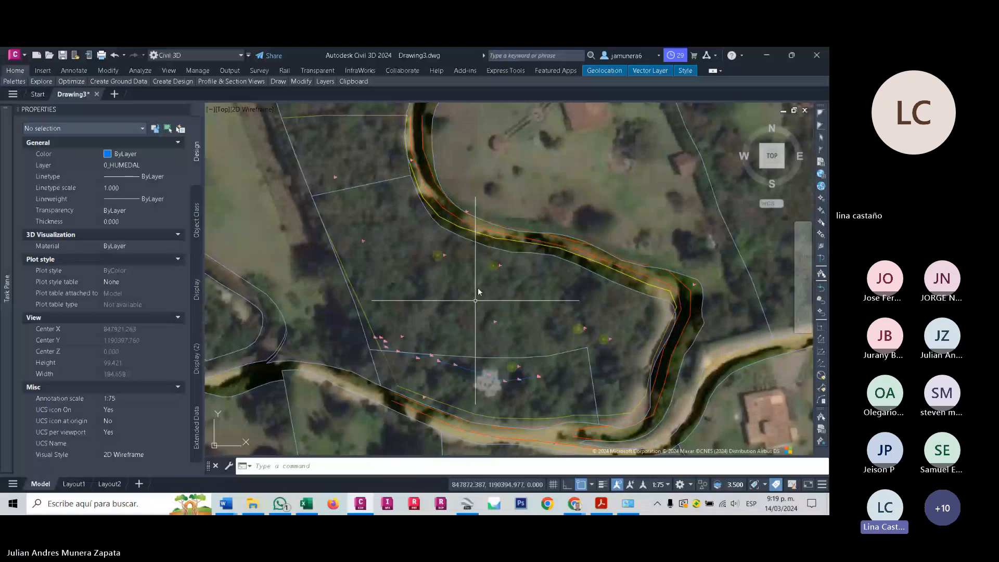
pyautogui.click(494, 237)
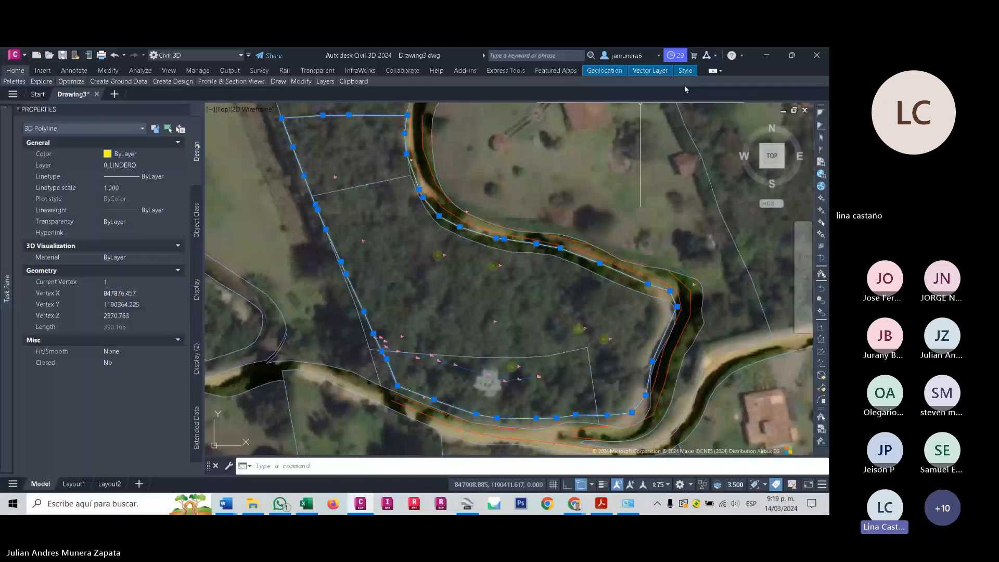
pyautogui.click(714, 71)
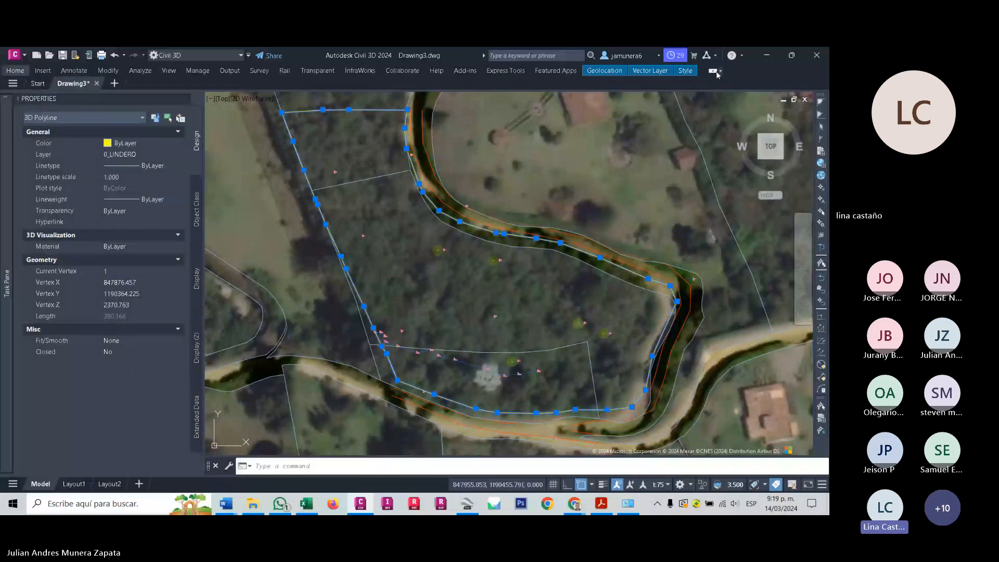
pyautogui.click(716, 73)
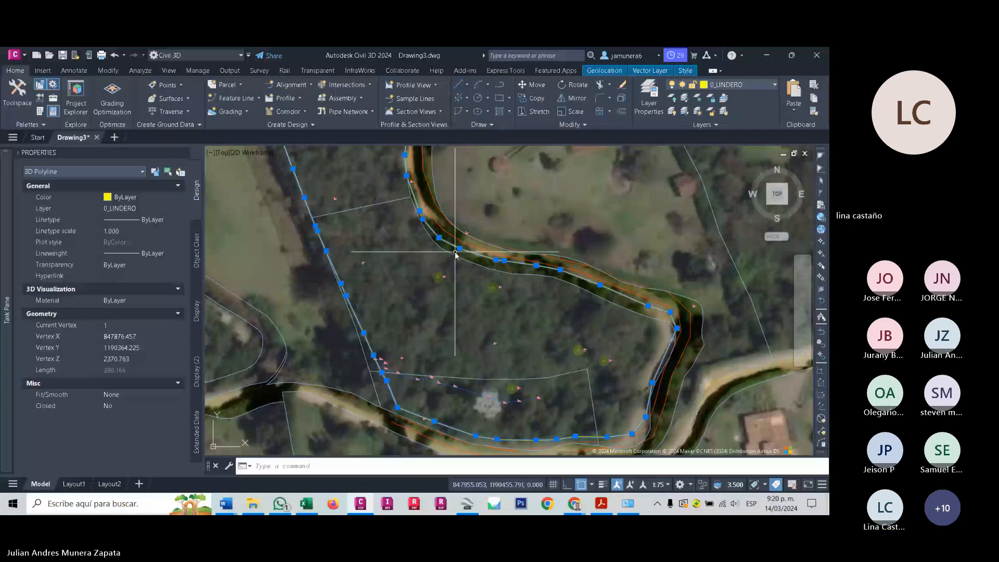
pyautogui.press('Delete')
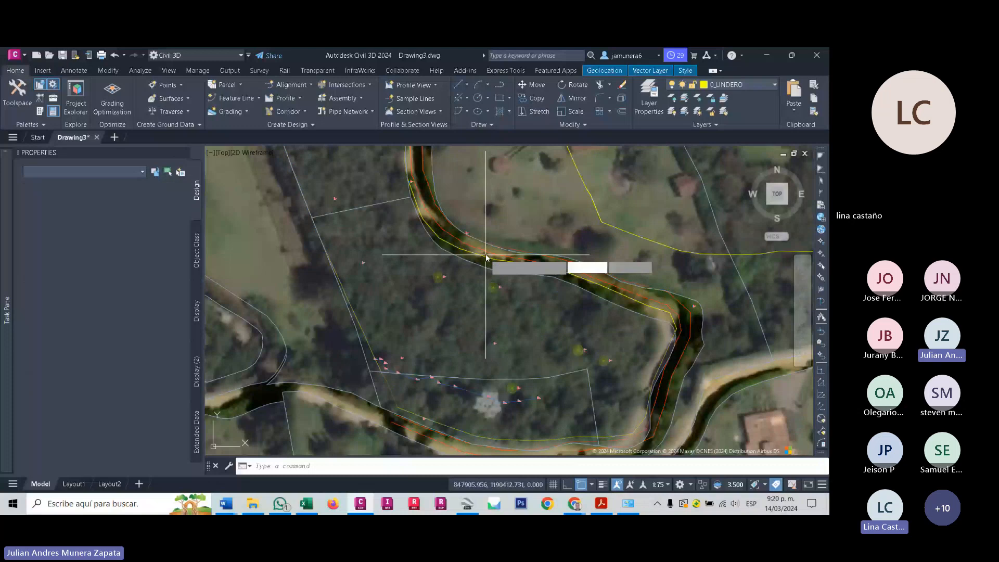
# Explode the copied 0_LINDERO 3D polyline into individual lines.
pyautogui.scroll(2, 516, 312)
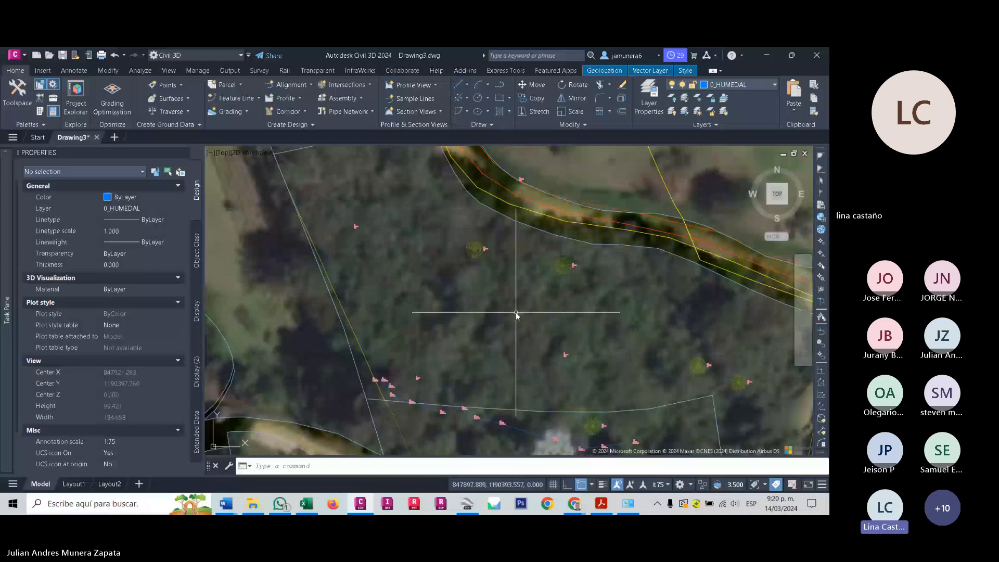
pyautogui.scroll(-2, 516, 312)
pyautogui.click(573, 238)
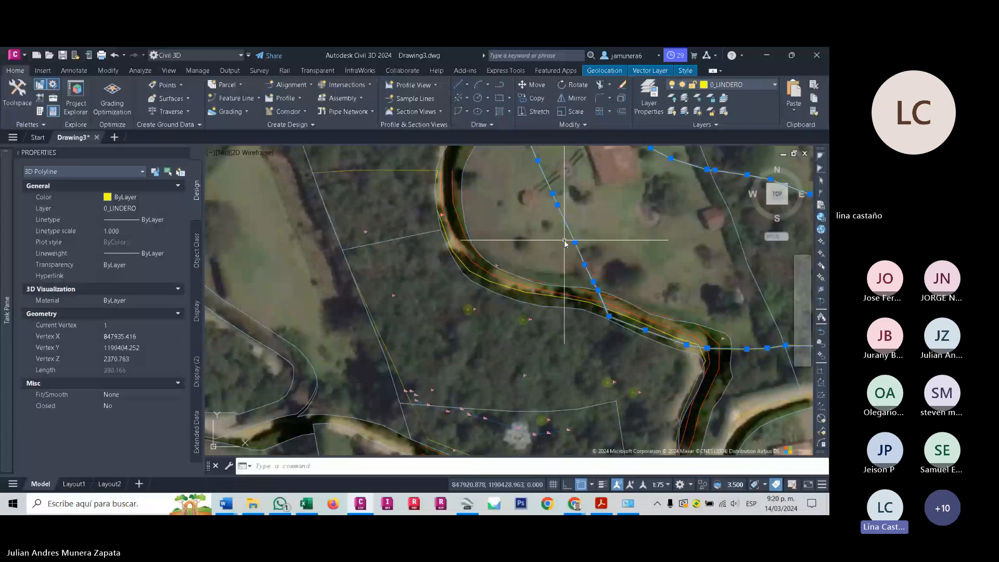
pyautogui.scroll(-3, 466, 276)
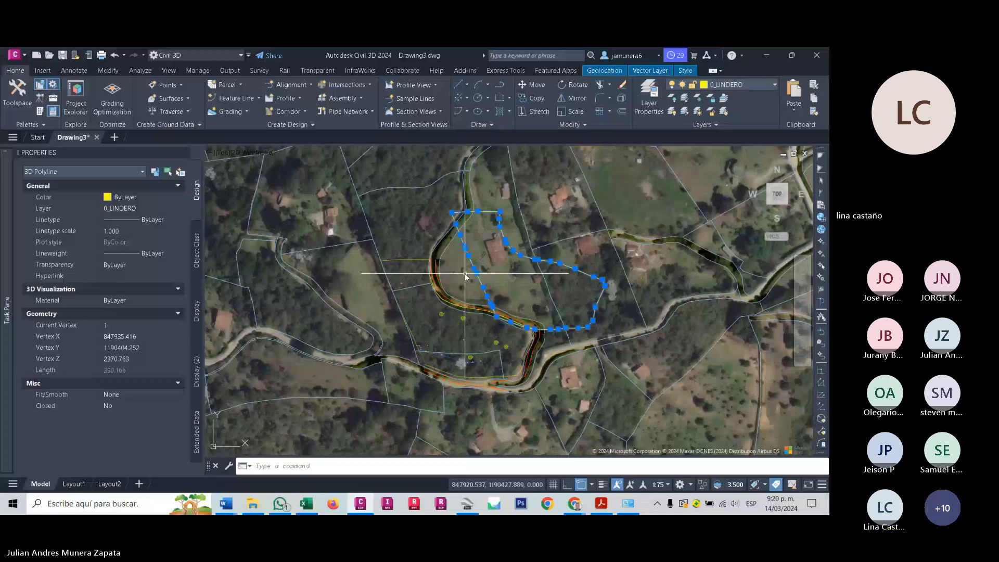
pyautogui.write('x')
pyautogui.press('Return')
# Window-select the copied boundary, restrict the properties to its lines only, and set their Start Z and End Z to 0.
pyautogui.click(467, 252)
pyautogui.click(440, 208)
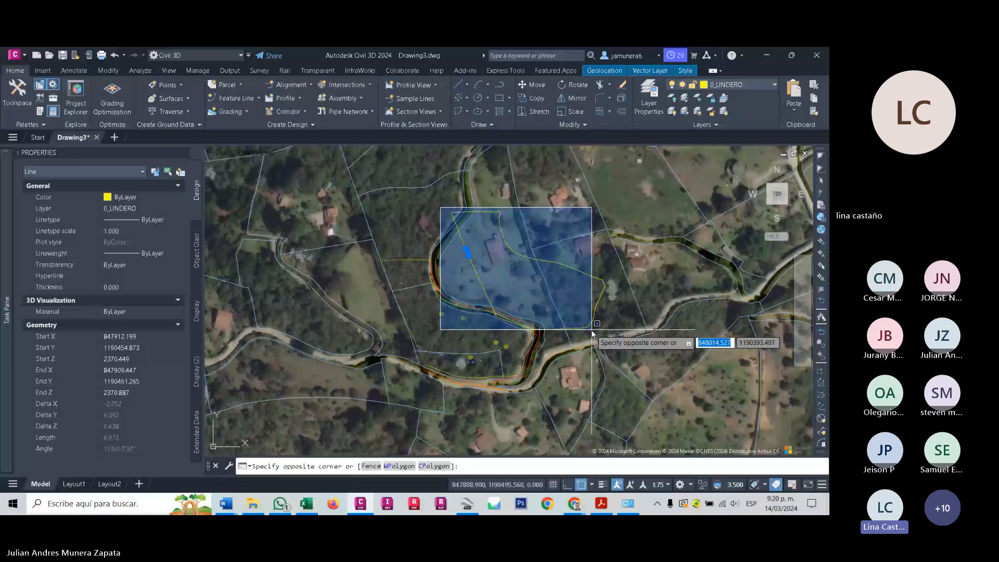
pyautogui.click(591, 333)
pyautogui.scroll(2, 500, 305)
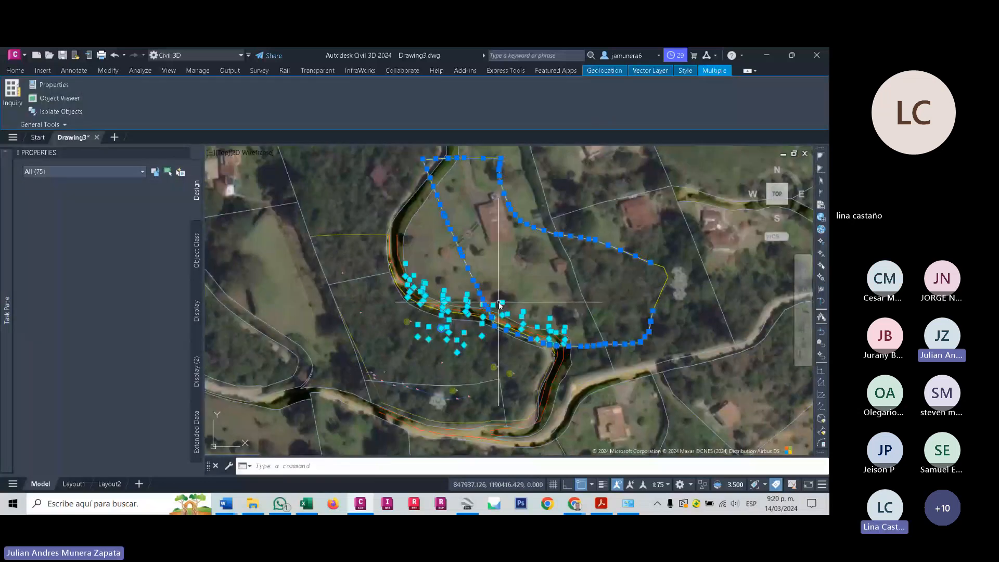
pyautogui.click(83, 171)
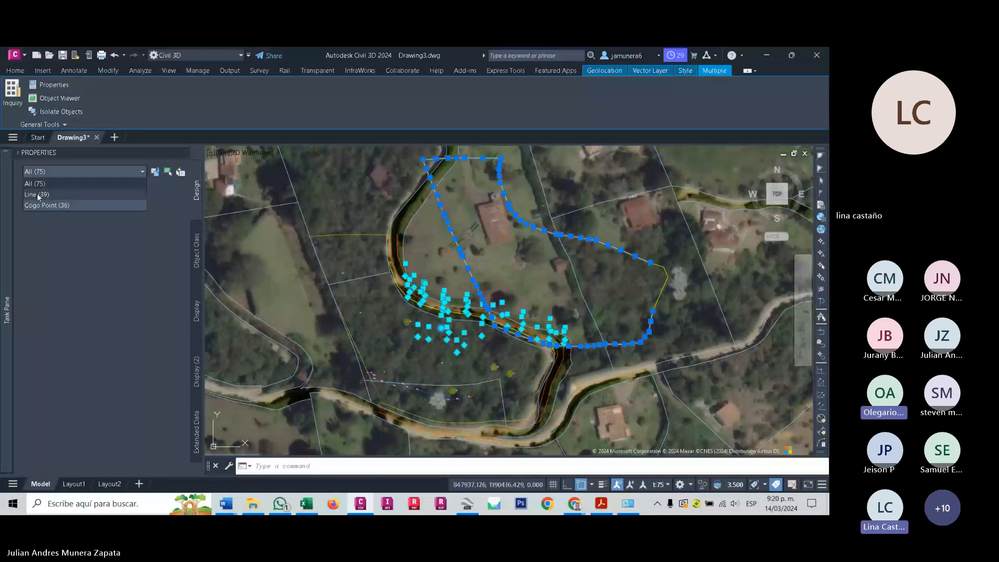
pyautogui.click(37, 195)
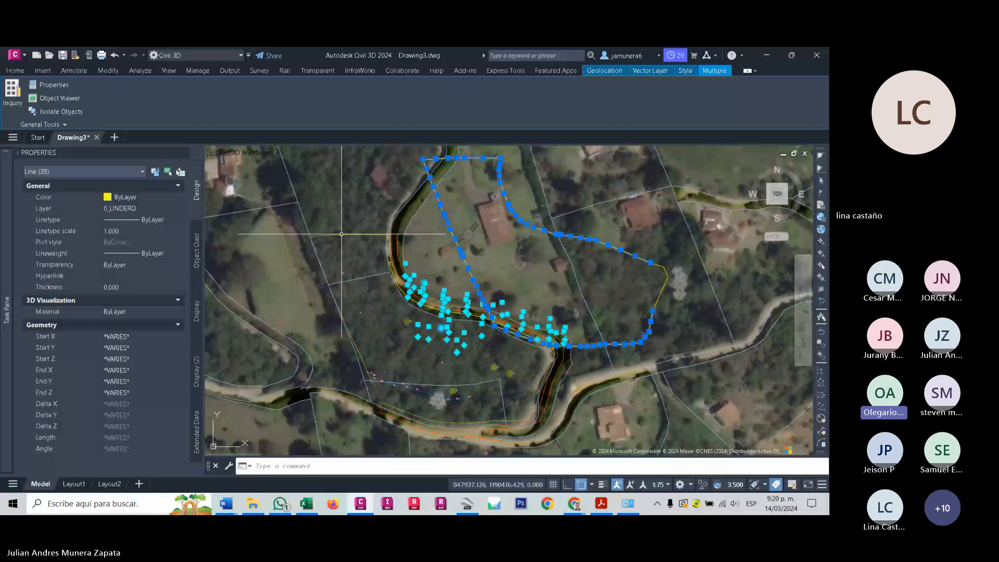
pyautogui.click(137, 357)
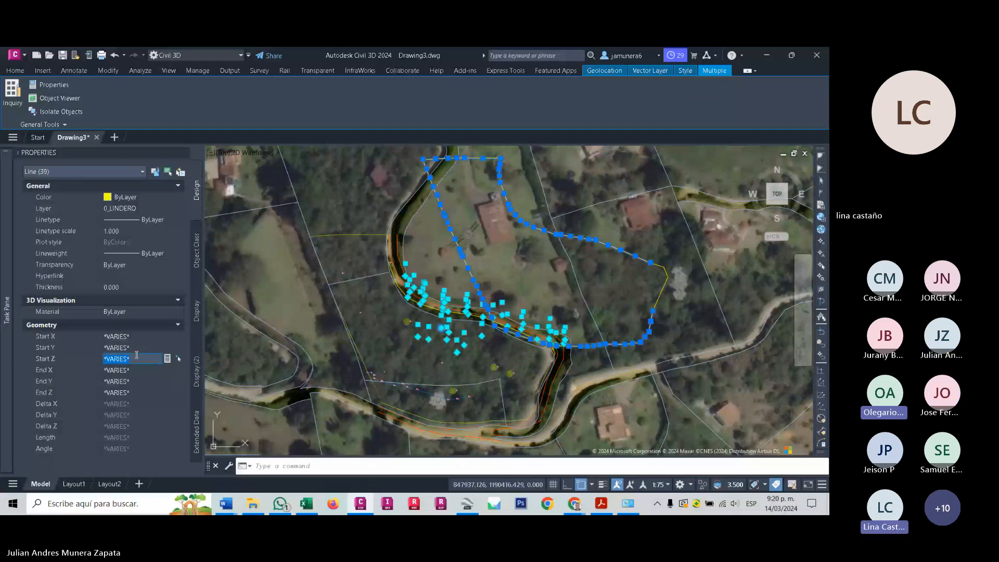
pyautogui.write('0')
pyautogui.press('Return')
pyautogui.click(131, 393)
pyautogui.write('0')
pyautogui.press('Return')
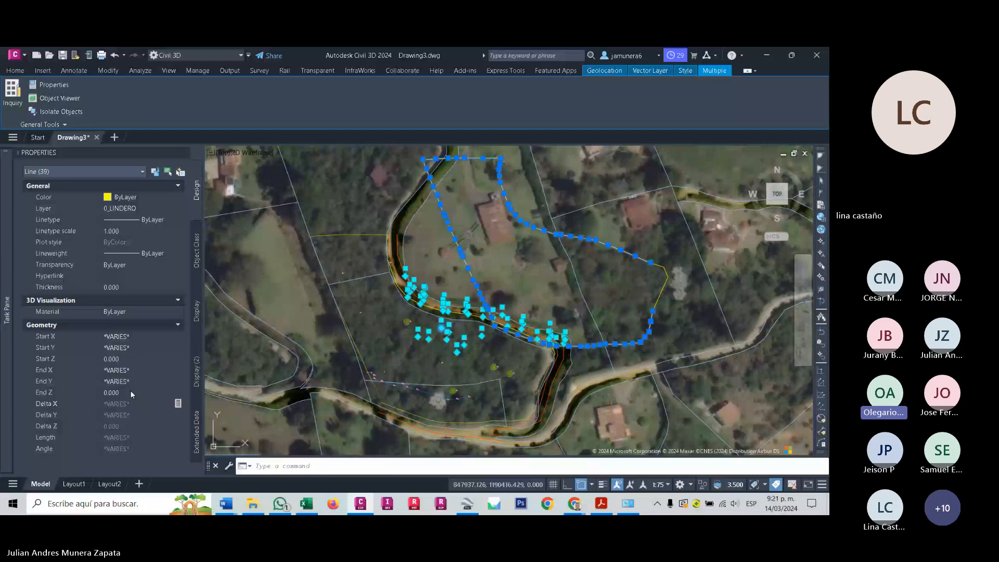
pyautogui.press('Escape')
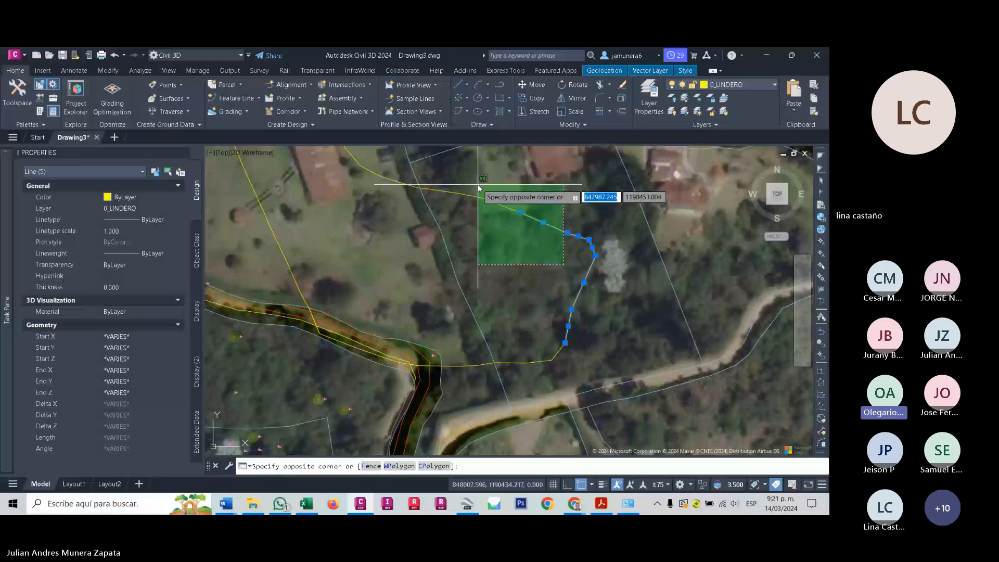
# Check the start and end elevations of the line segments along the copied boundary's eastern side.
pyautogui.click(477, 185)
pyautogui.scroll(-4, 476, 243)
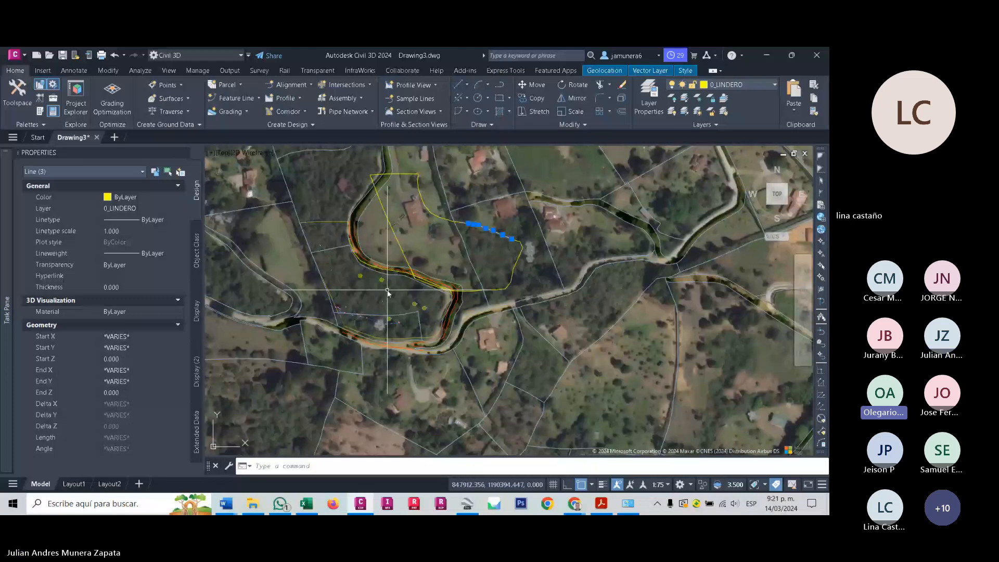
pyautogui.click(537, 294)
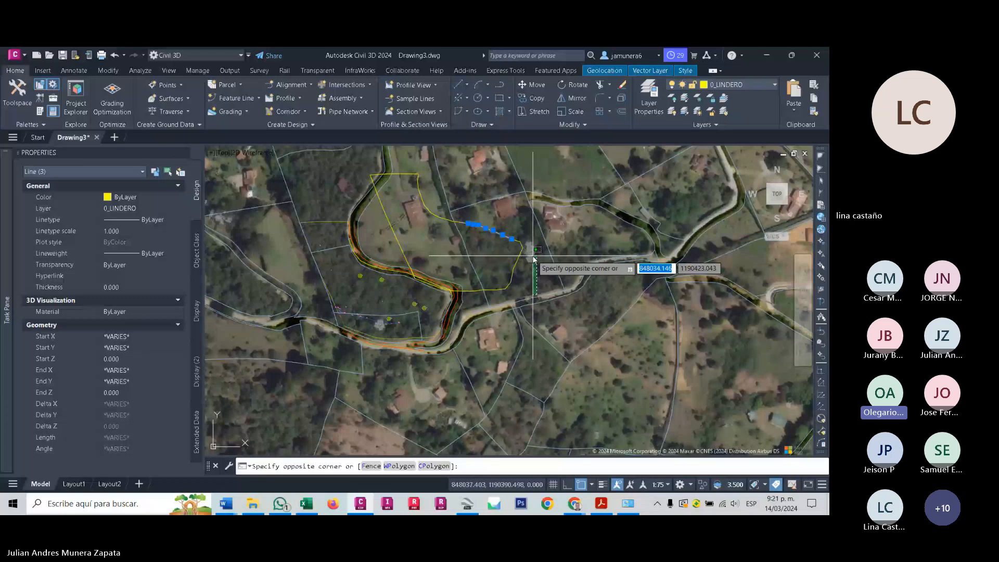
pyautogui.press('Escape')
pyautogui.press('Escape')
# Select all segments of the copied boundary and join them.
pyautogui.click(360, 165)
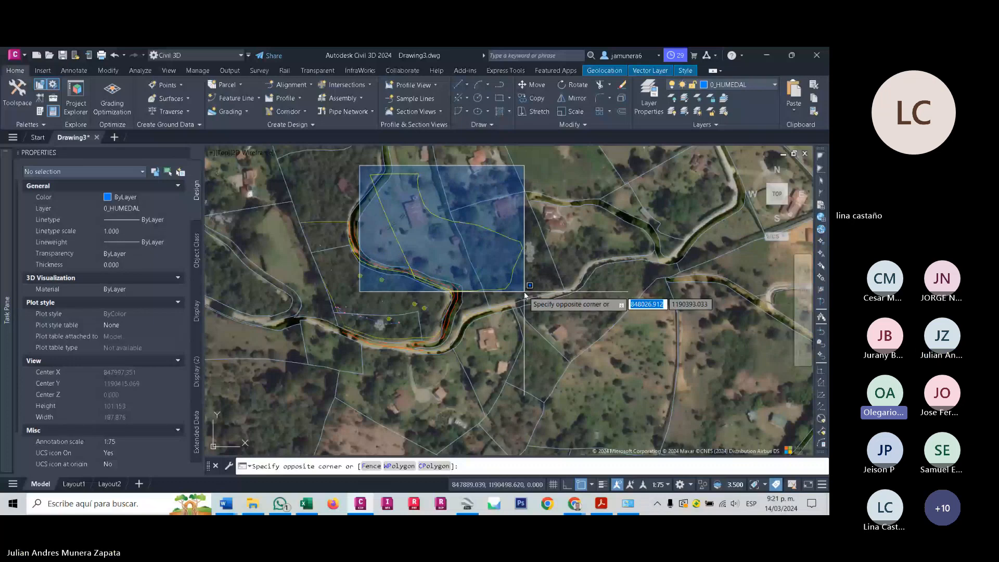
pyautogui.click(527, 298)
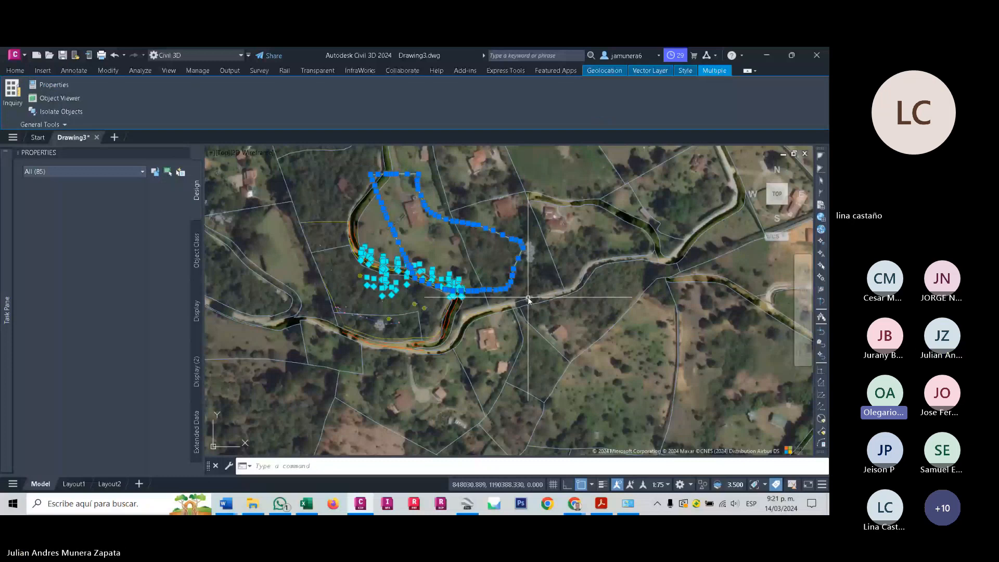
pyautogui.press('Escape')
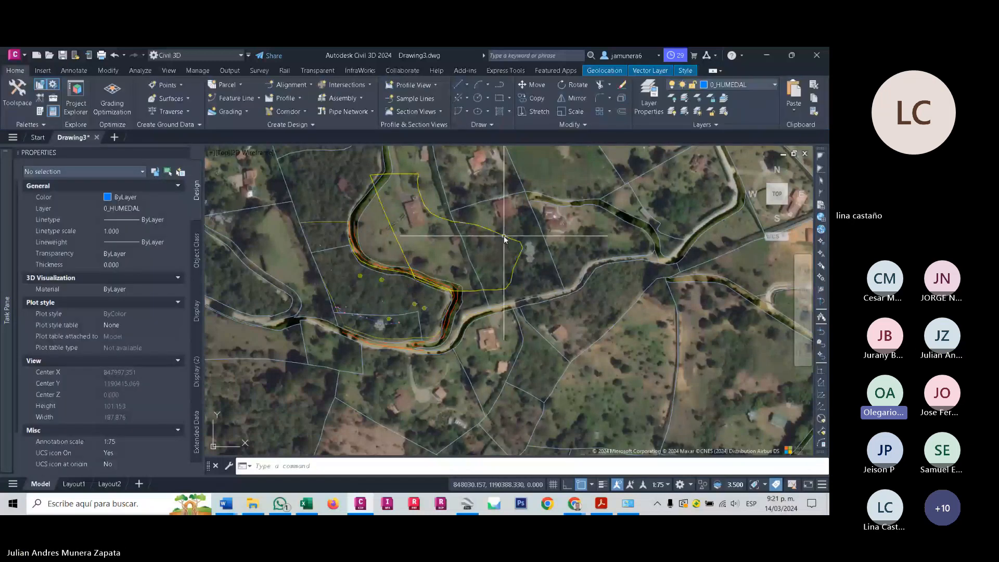
# Select the joined boundary around its northeastern edge to check whether it forms a single object.
pyautogui.click(503, 238)
pyautogui.moveTo(494, 232)
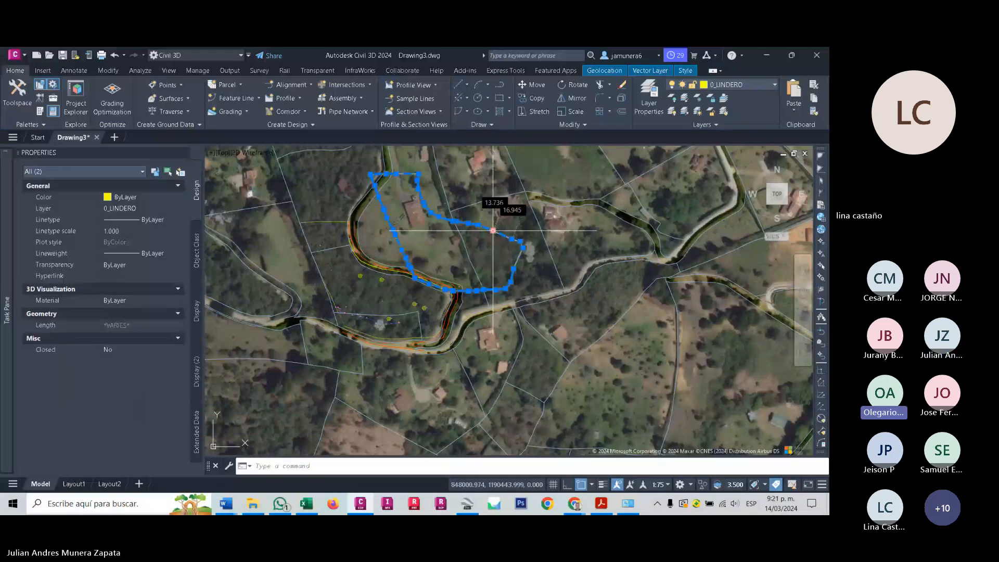
pyautogui.press('Escape')
pyautogui.click(528, 272)
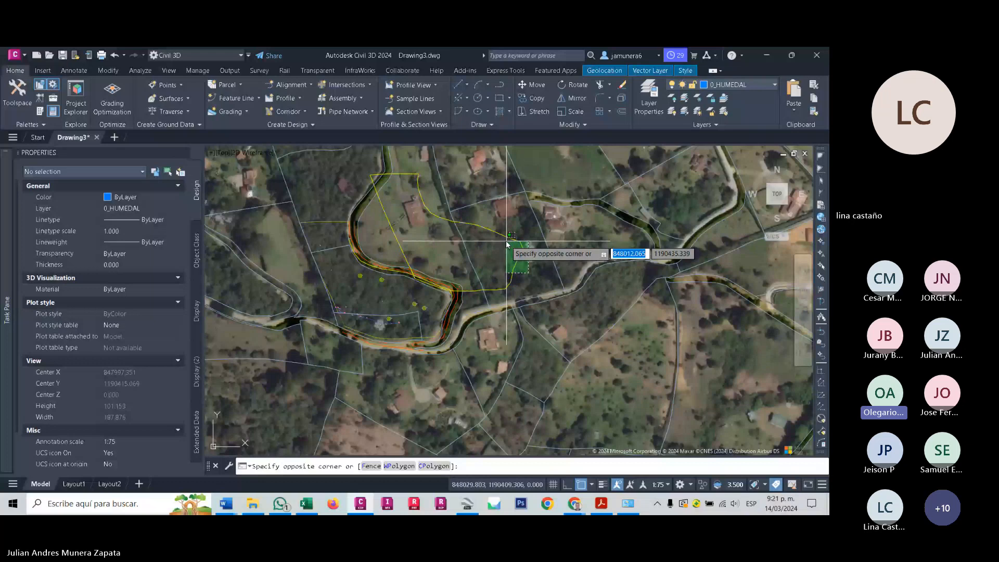
pyautogui.click(504, 237)
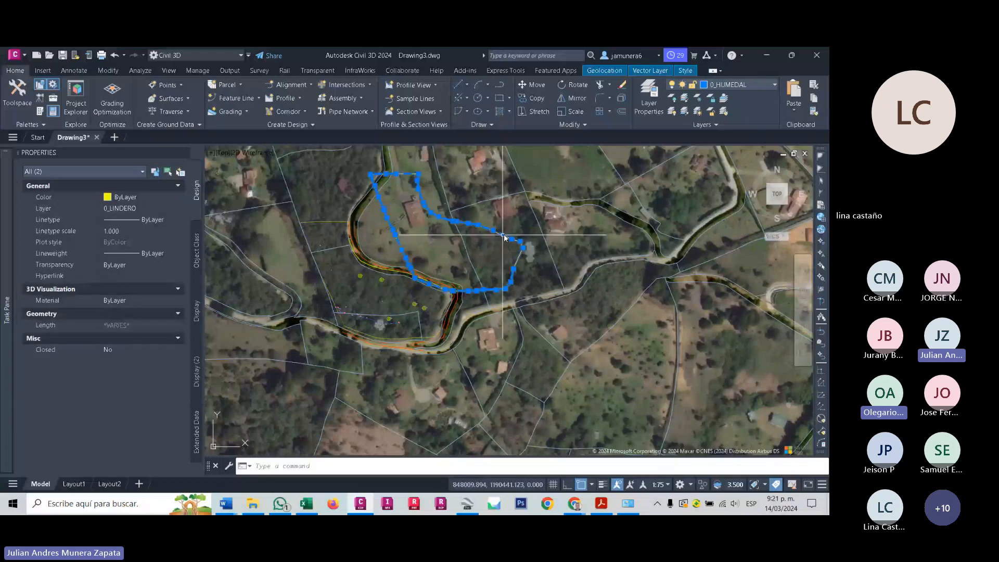
pyautogui.rightClick(504, 236)
pyautogui.press('Escape')
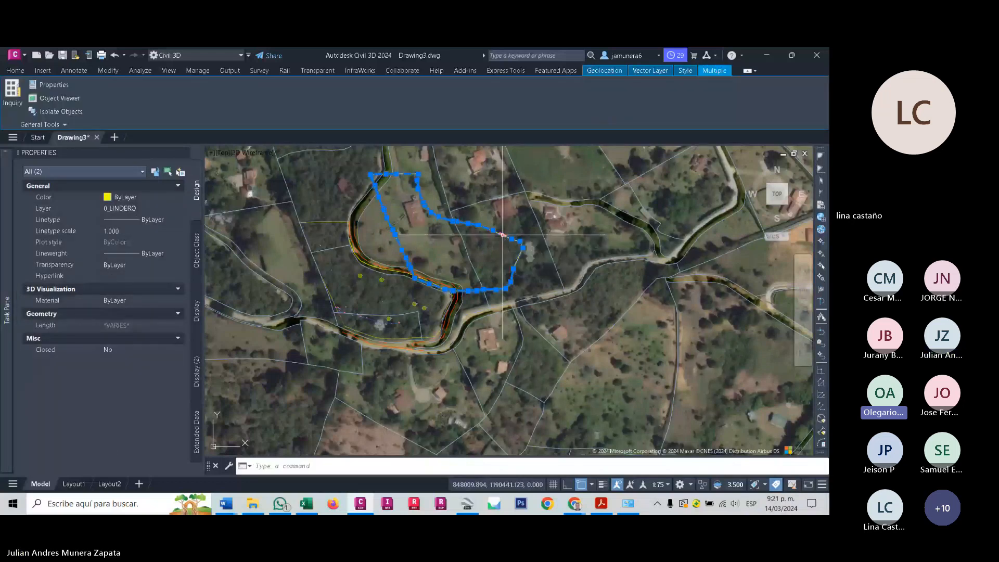
pyautogui.press('Escape')
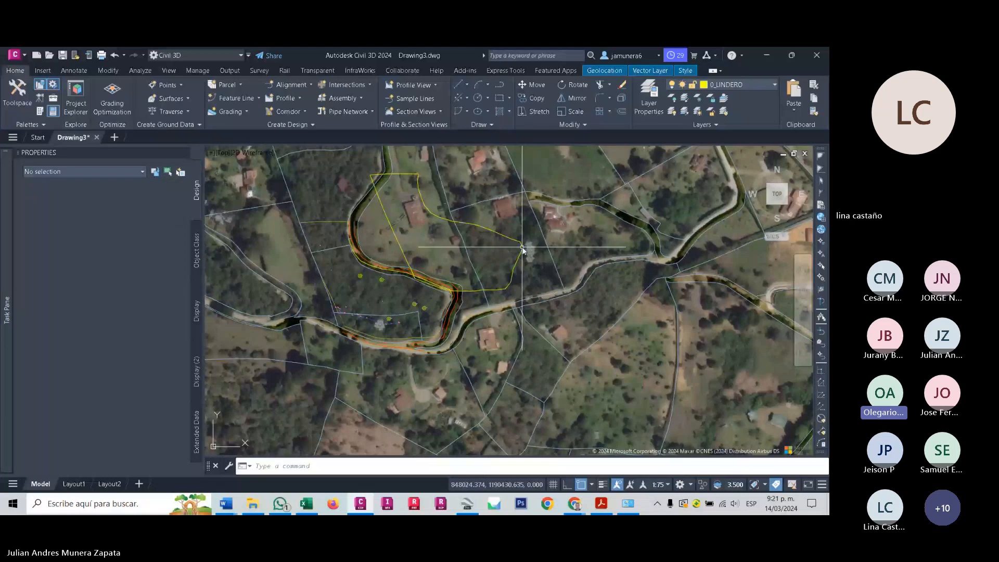
# Examine the short 3D polyline at the copied boundary's eastern corner, including its vertex where it meets the southern part.
pyautogui.click(523, 248)
pyautogui.scroll(6, 523, 247)
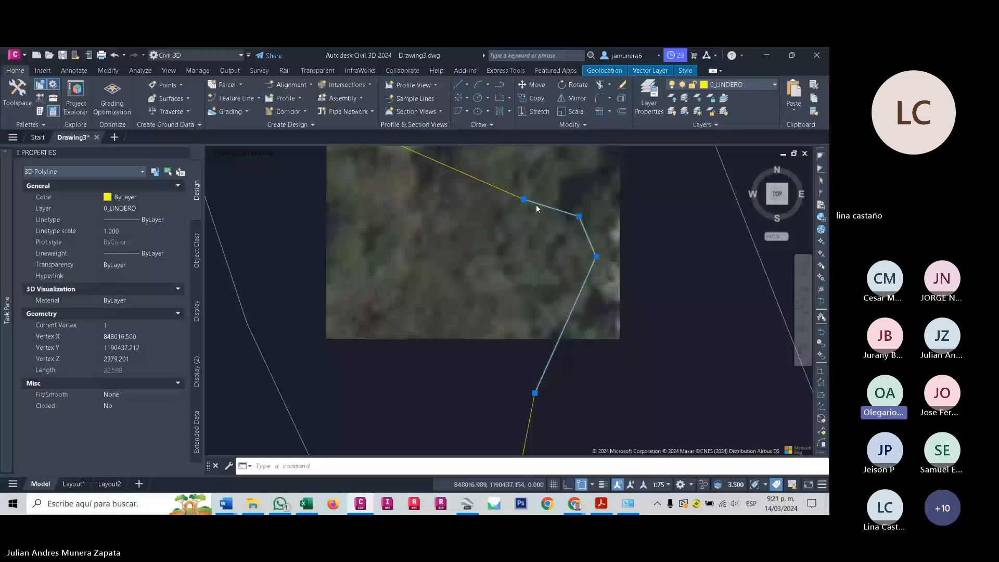
pyautogui.scroll(4, 517, 281)
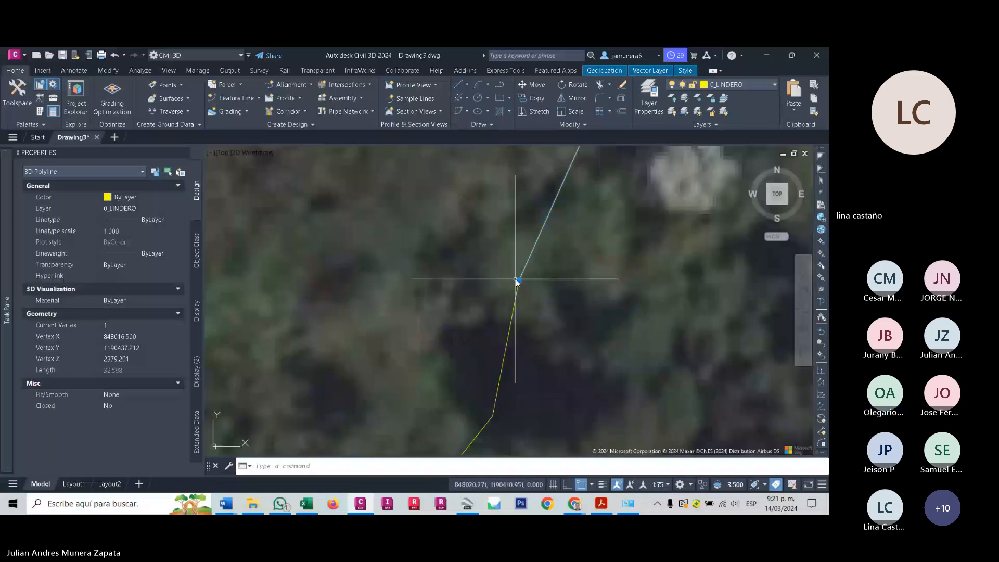
pyautogui.click(518, 280)
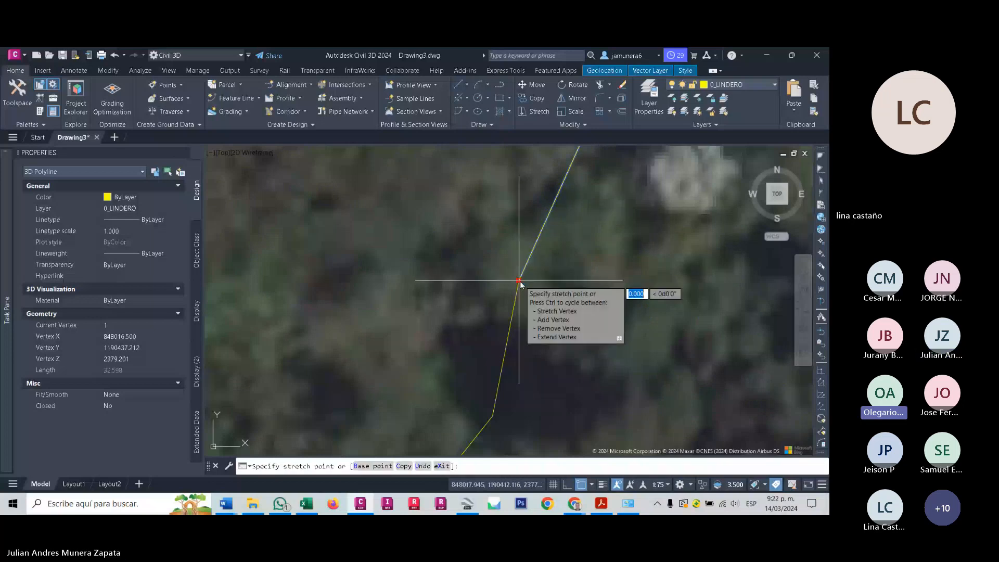
pyautogui.press('Escape')
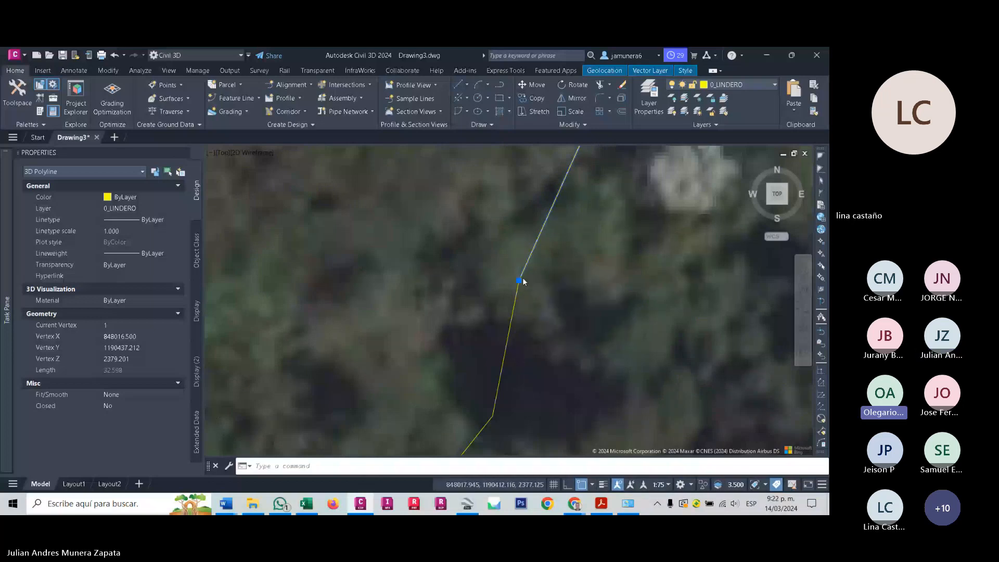
pyautogui.press('Escape')
pyautogui.scroll(-6, 505, 273)
# Select both pieces of the copied boundary and check their object types.
pyautogui.click(496, 260)
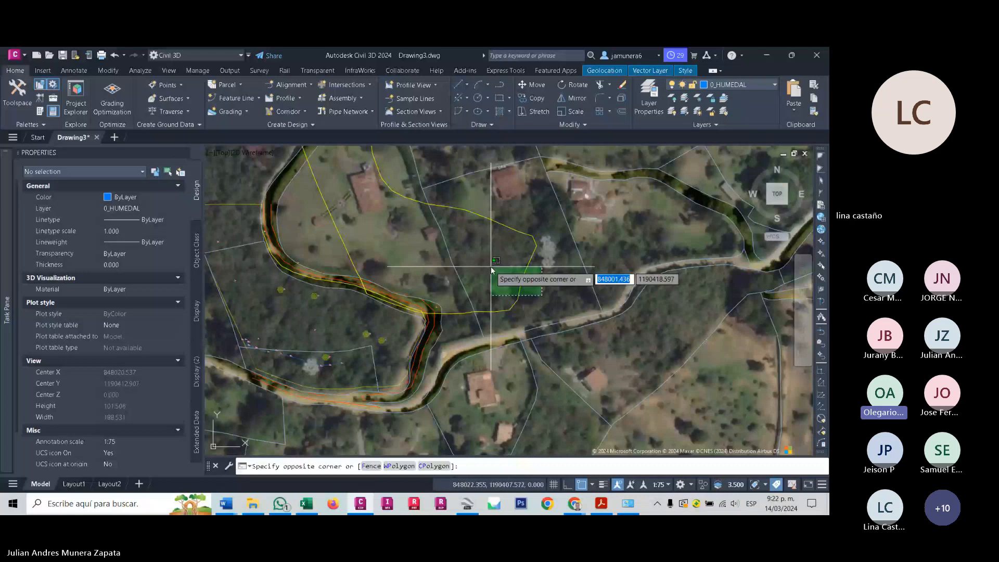
pyautogui.click(492, 270)
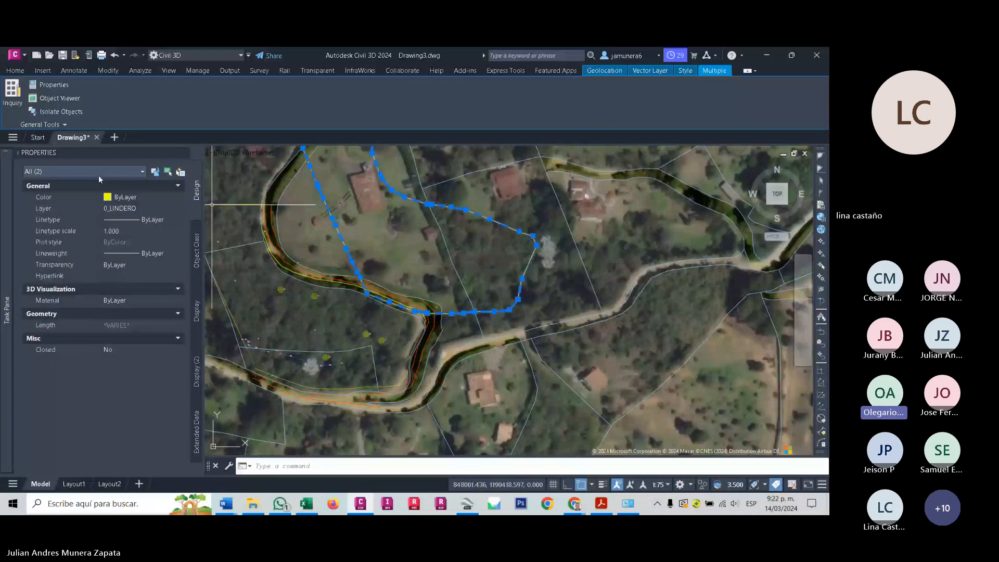
pyautogui.click(99, 174)
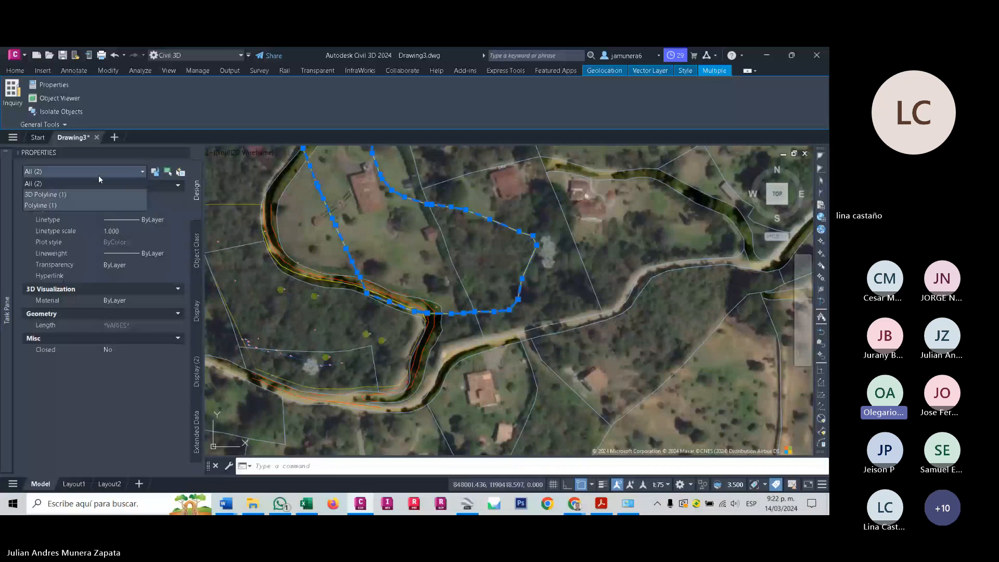
pyautogui.press('Escape')
# Explode the remaining 3D polyline at the copied boundary's eastern corner.
pyautogui.click(538, 284)
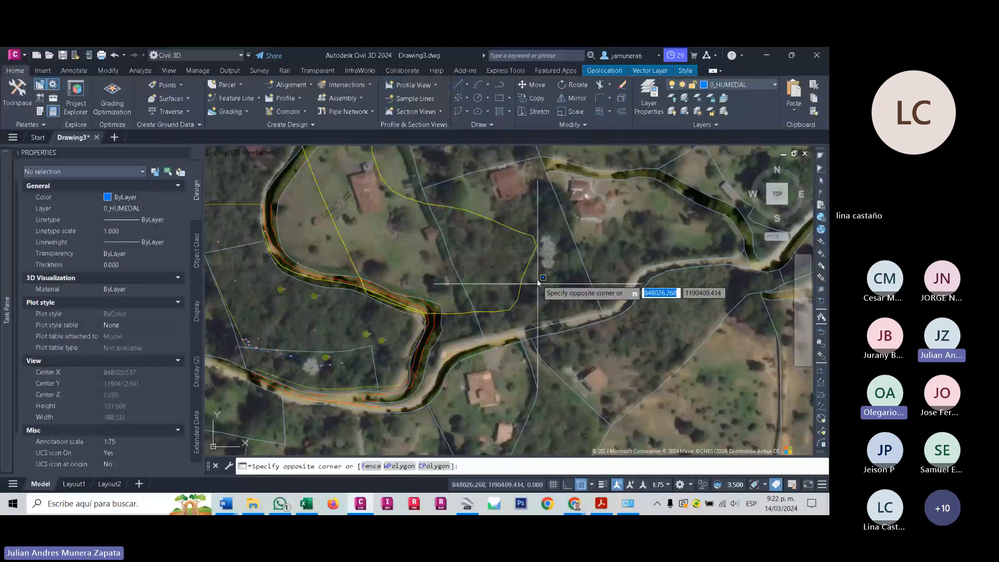
pyautogui.click(417, 249)
pyautogui.write('X')
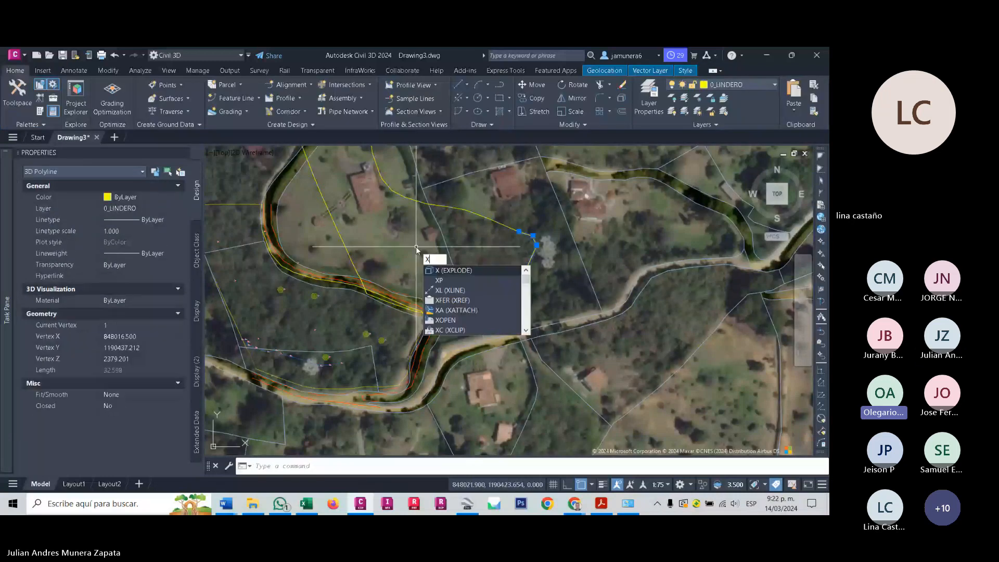
pyautogui.press('Return')
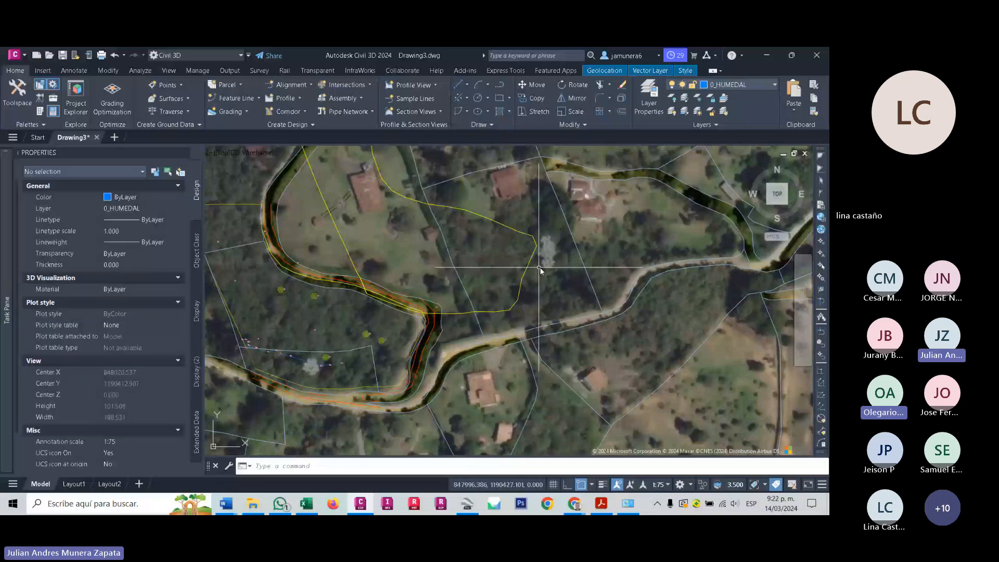
# Set both Start Z and End Z to 0 for the three exploded lines at the copied boundary's eastern corner.
pyautogui.click(531, 246)
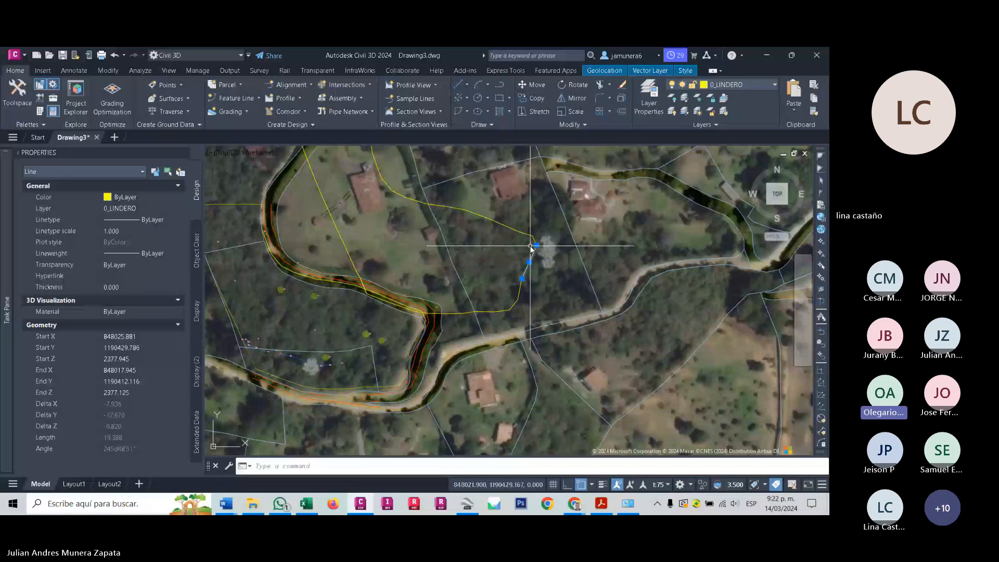
pyautogui.press('Escape')
pyautogui.click(543, 283)
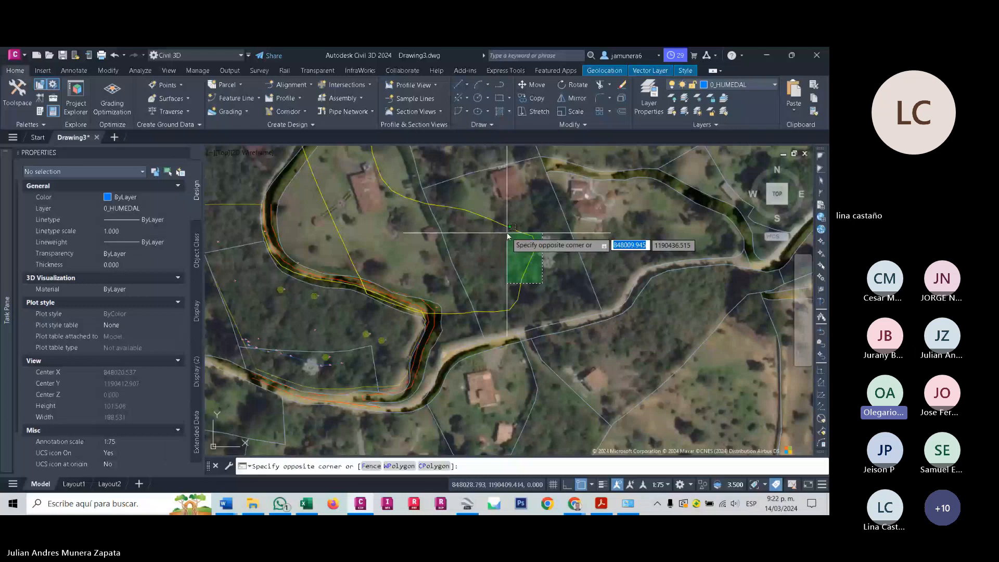
pyautogui.press('Escape')
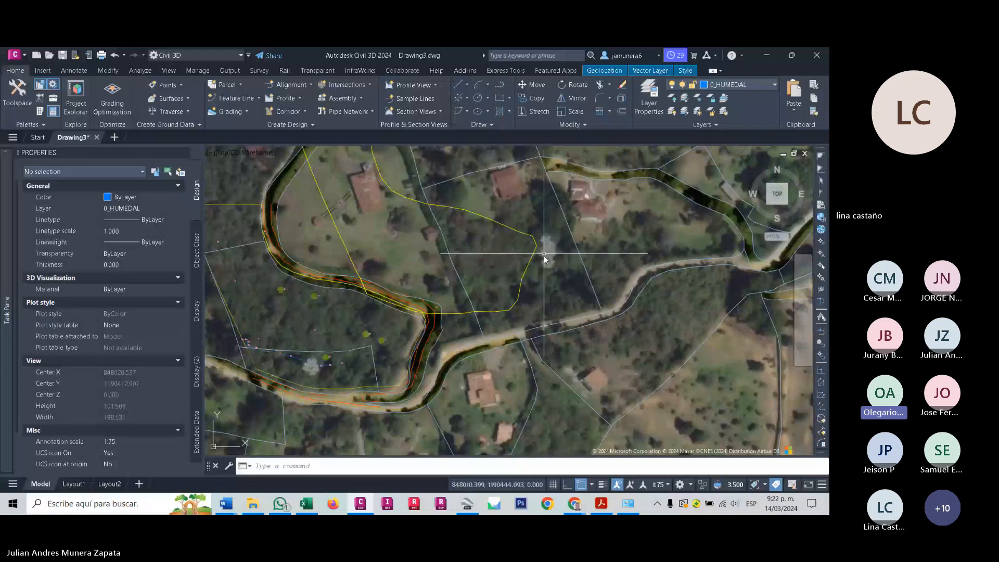
pyautogui.click(541, 250)
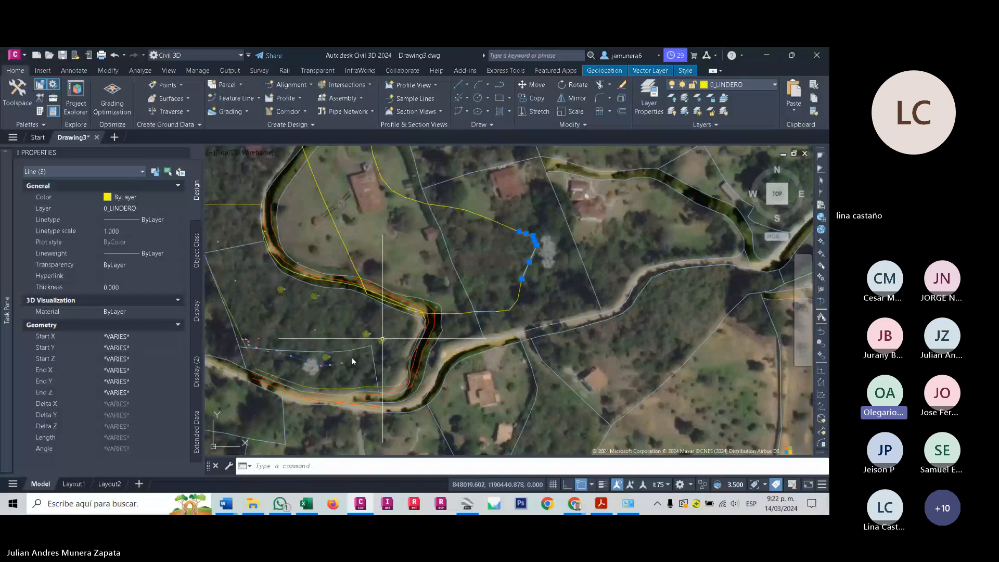
pyautogui.click(117, 358)
pyautogui.write('0')
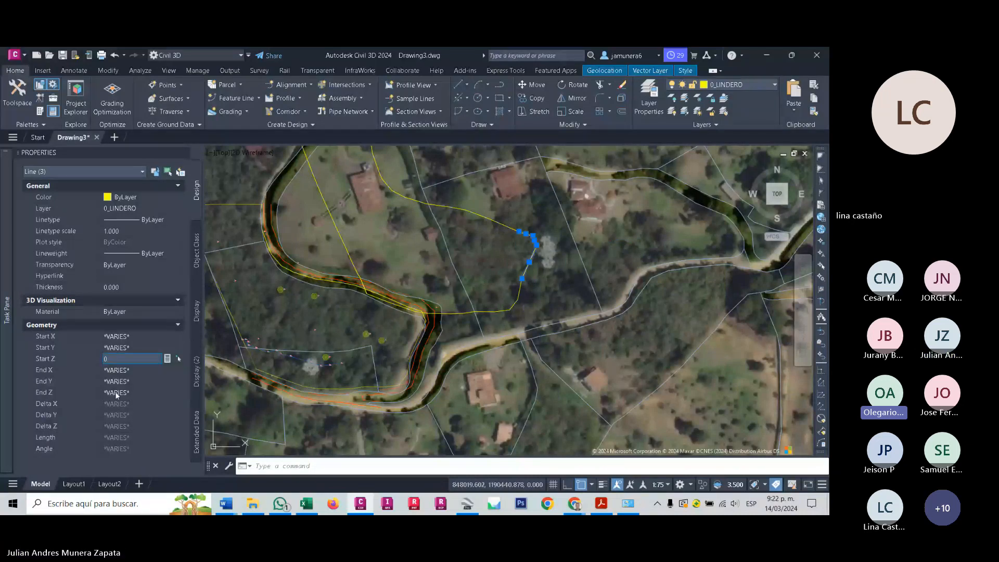
pyautogui.click(117, 393)
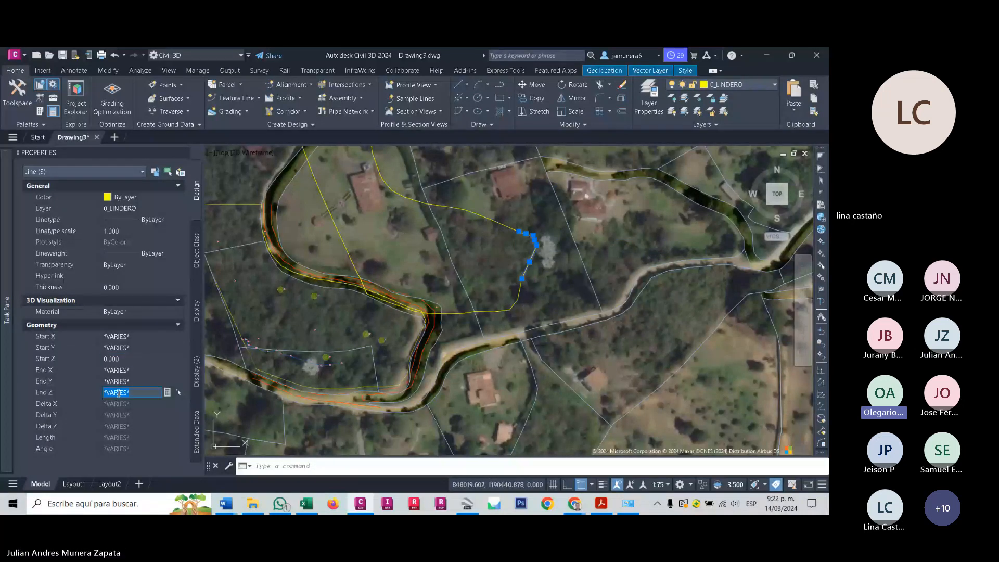
pyautogui.write('0')
pyautogui.press('Return')
pyautogui.press('Escape')
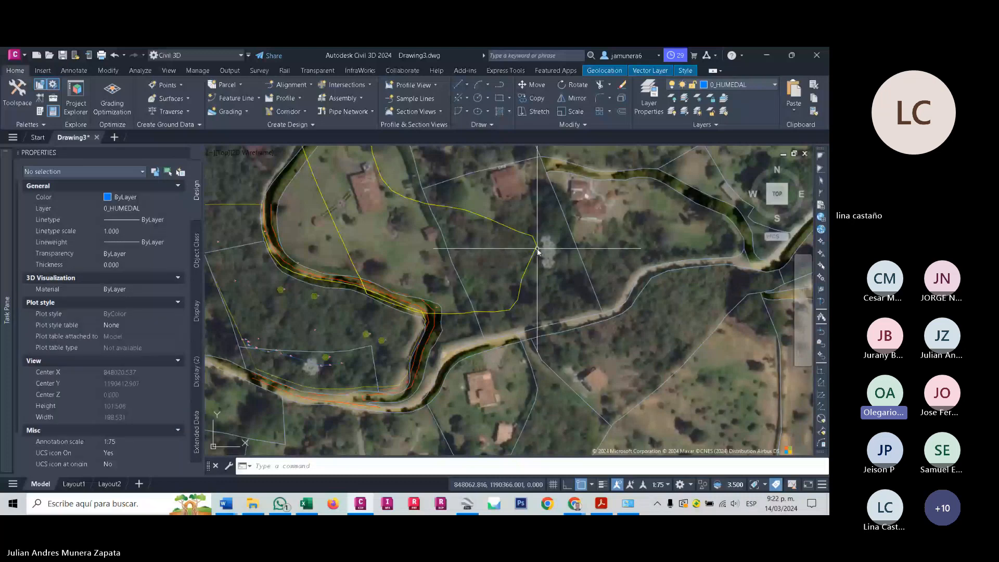
# Join the flattened lines with the rest of the copied boundary, and select the result to check its object type.
pyautogui.click(537, 252)
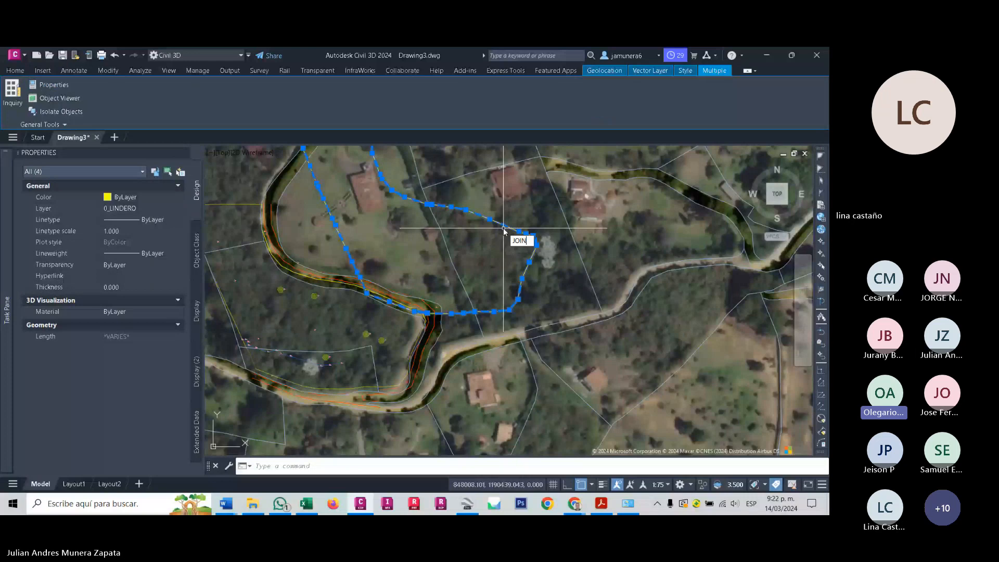
pyautogui.write('JOIN')
pyautogui.press('Return')
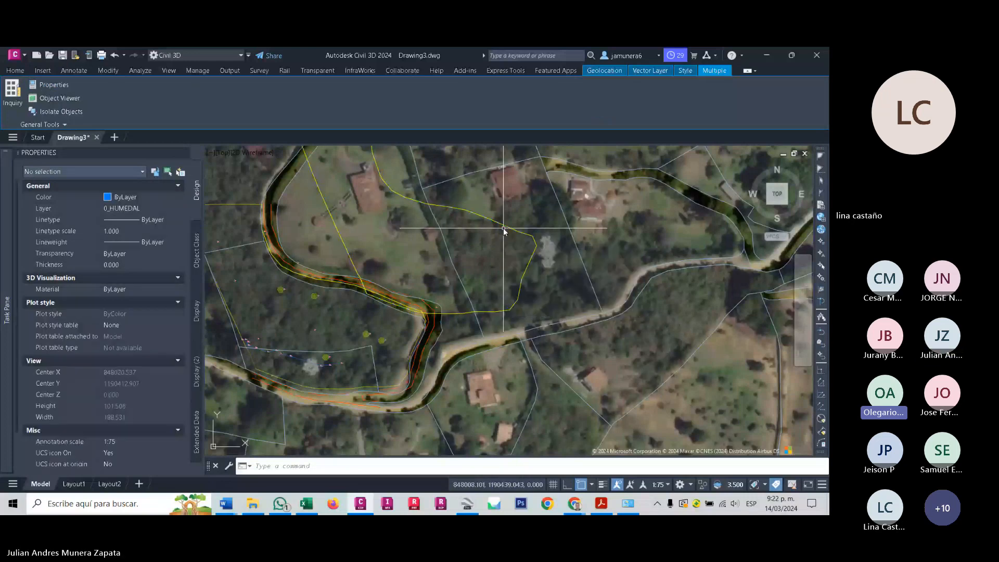
pyautogui.click(503, 229)
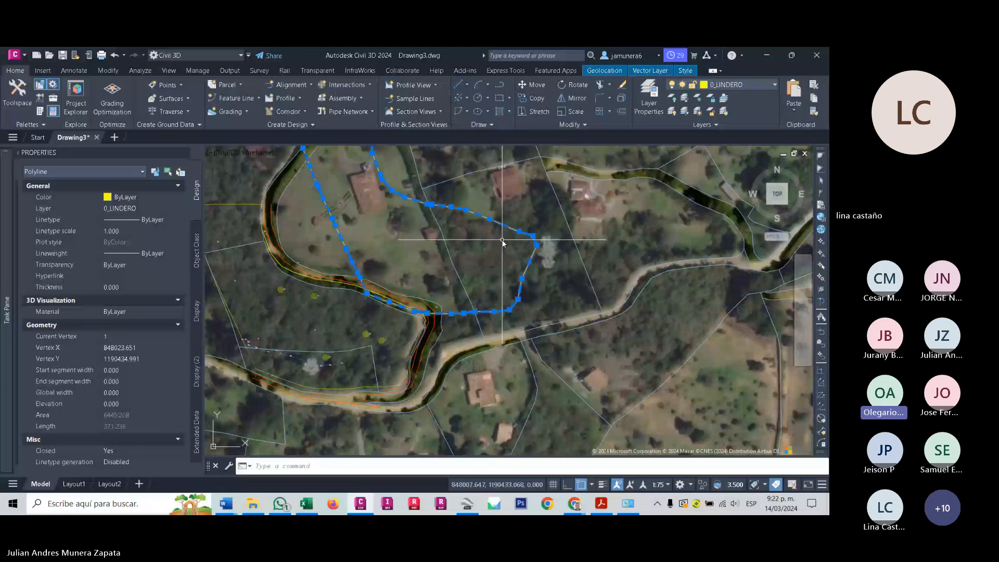
pyautogui.press('Escape')
# Move the joined boundary polyline from its copied position back over the original lot to the southwest.
pyautogui.scroll(-2, 505, 241)
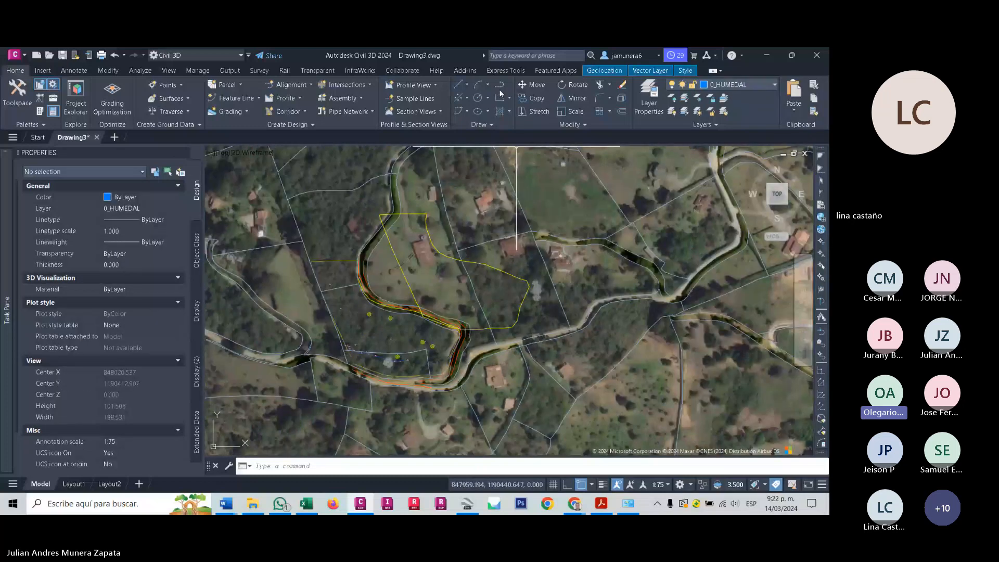
pyautogui.click(532, 85)
pyautogui.press('Escape')
pyautogui.click(403, 214)
pyautogui.scroll(2, 402, 215)
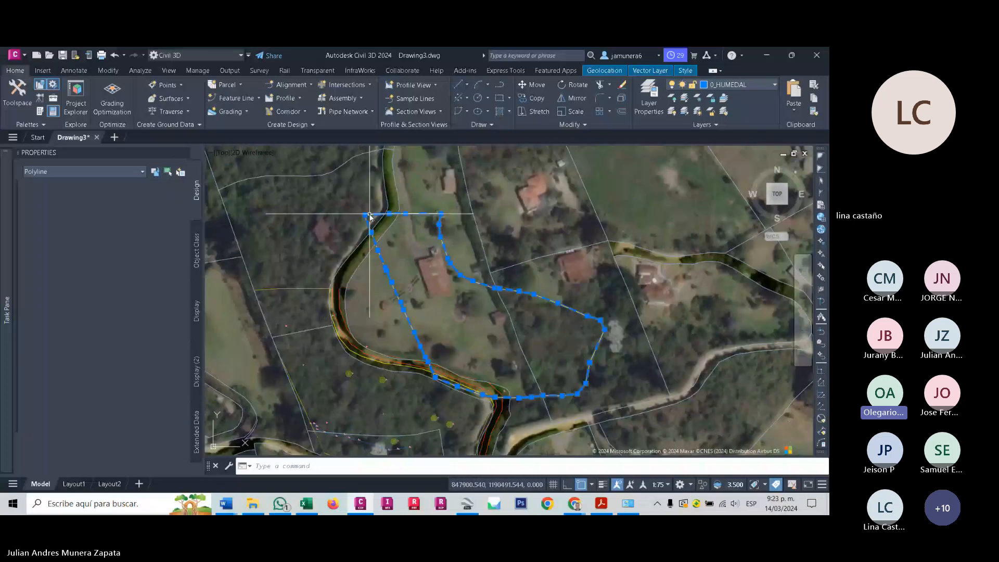
pyautogui.press('Escape')
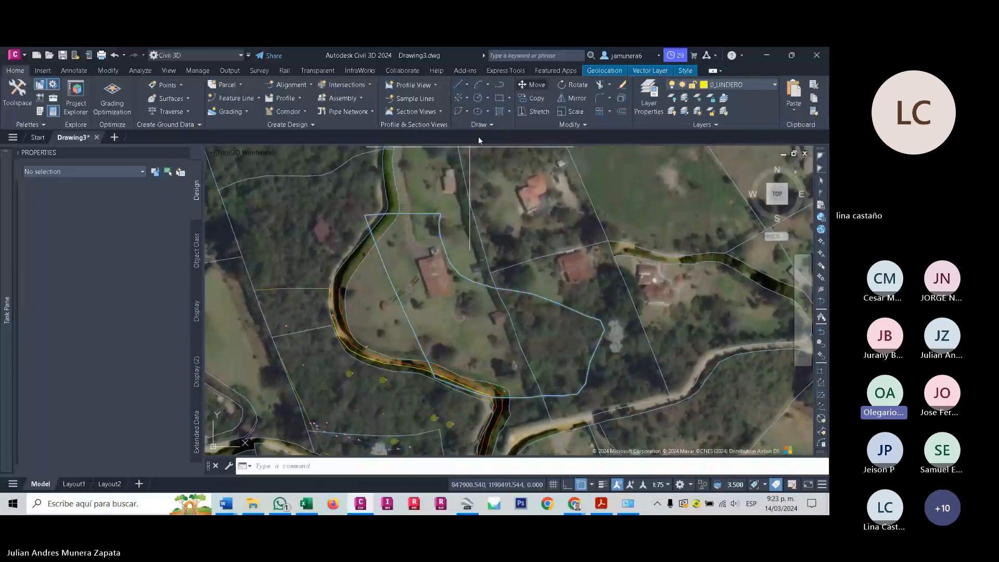
pyautogui.click(532, 85)
pyautogui.click(591, 484)
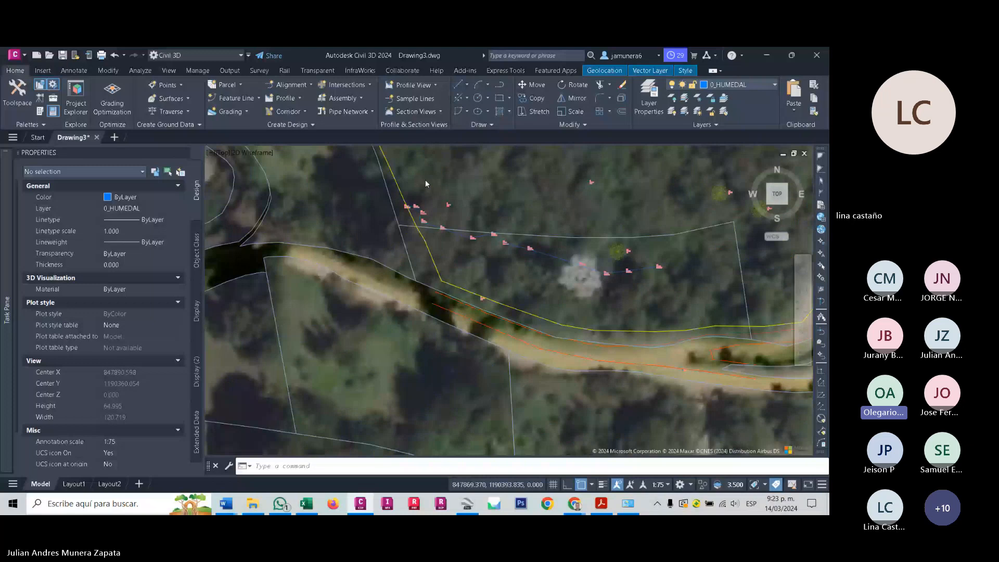
# Examine the lot's boundary polyline in its original position and the short yellow line crossing the road on its northern side.
pyautogui.moveTo(426, 181); pyautogui.dragTo(426, 335, button='middle')
pyautogui.scroll(-2, 426, 335)
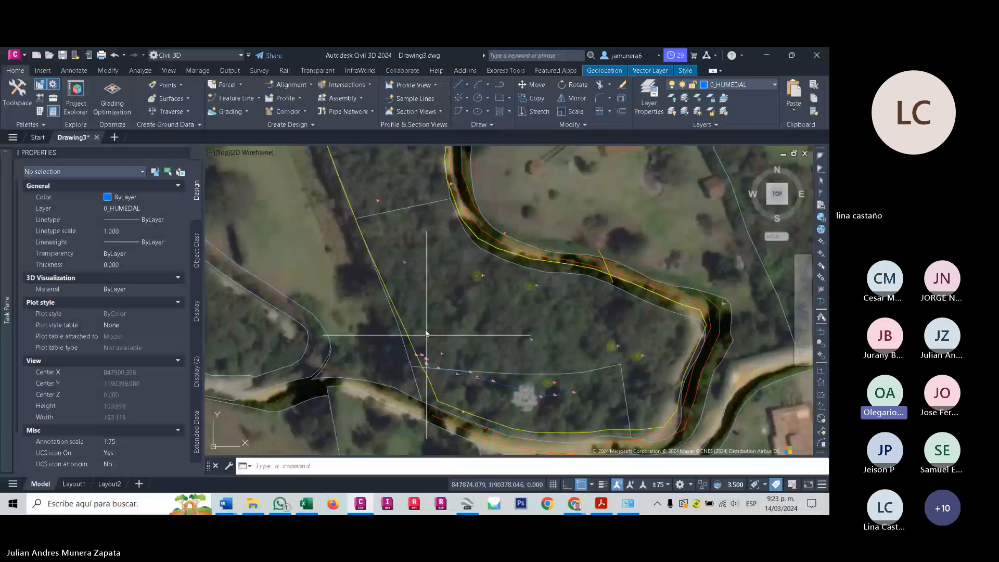
pyautogui.click(460, 215)
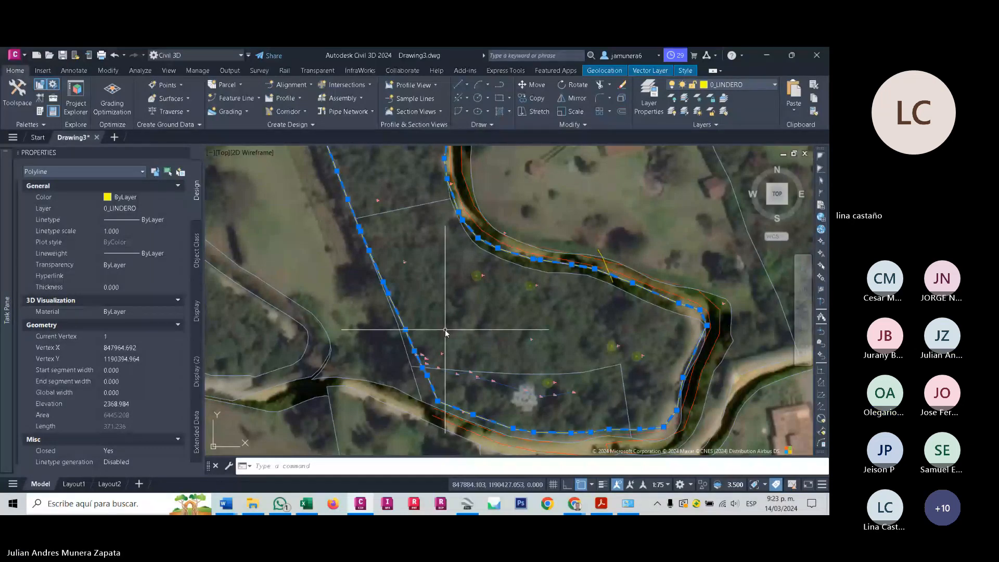
pyautogui.press('Escape')
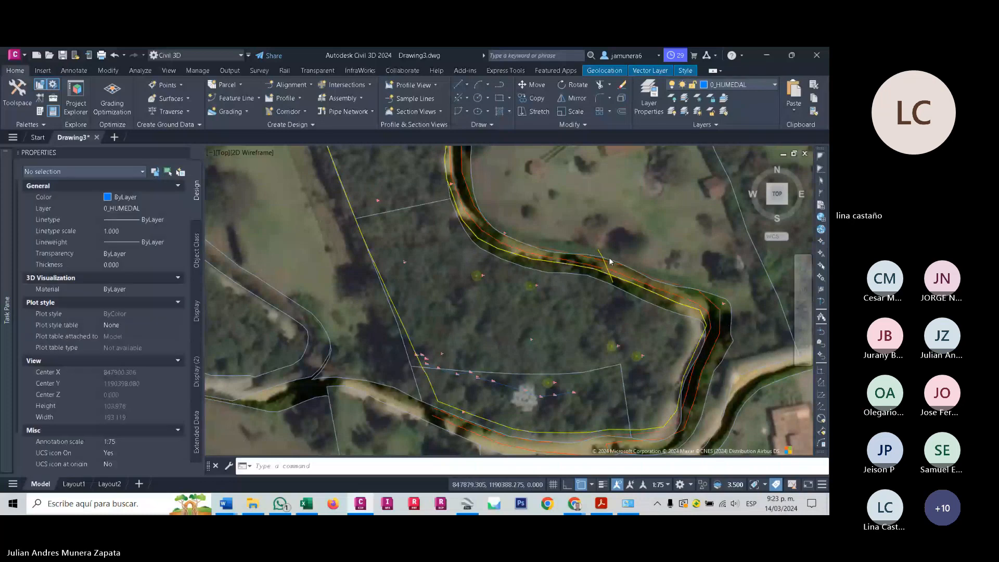
pyautogui.scroll(5, 610, 261)
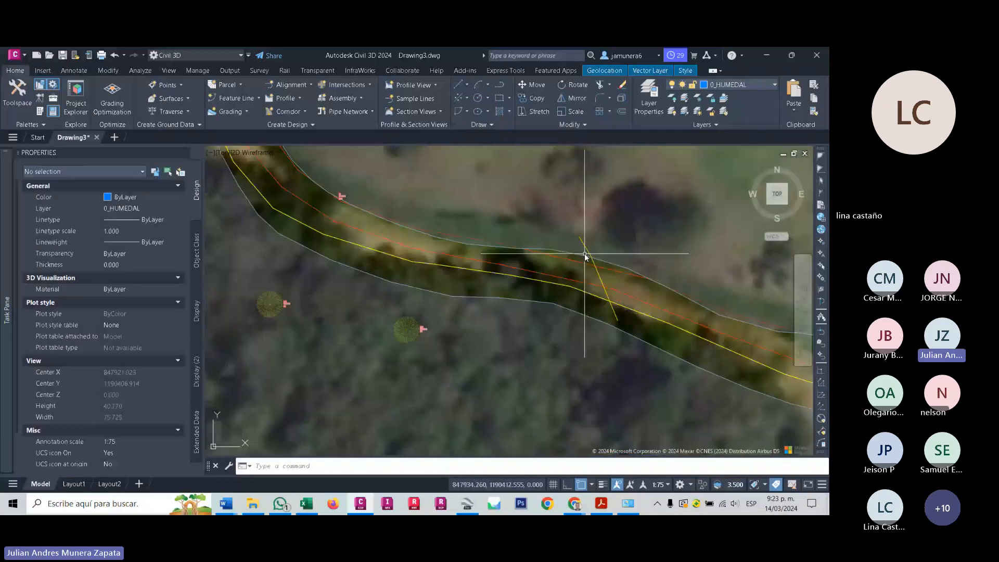
pyautogui.click(586, 248)
pyautogui.moveTo(585, 248)
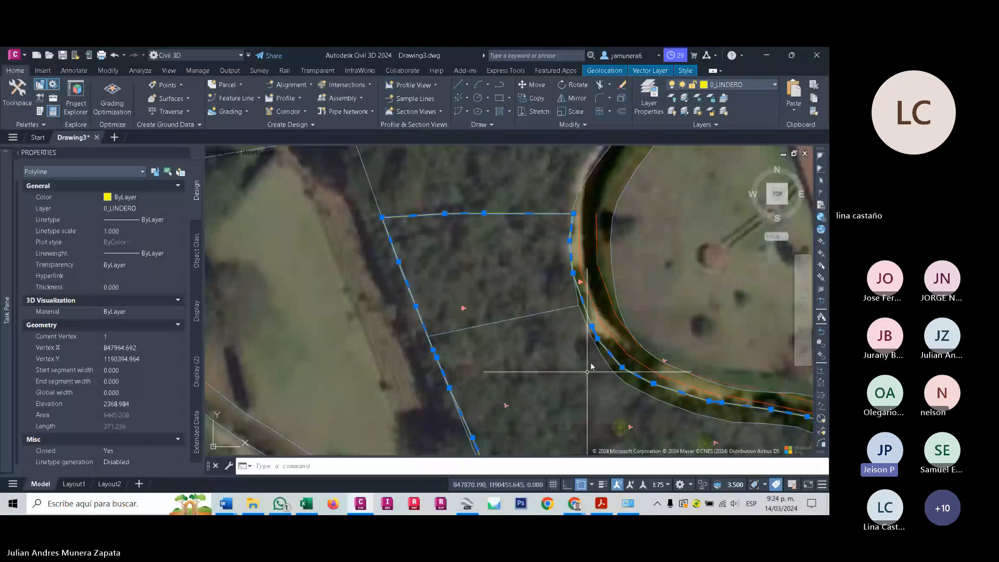
# Start EXPORTKML and limit the export to selected objects, picking the lot's boundary polyline.
pyautogui.write('E')
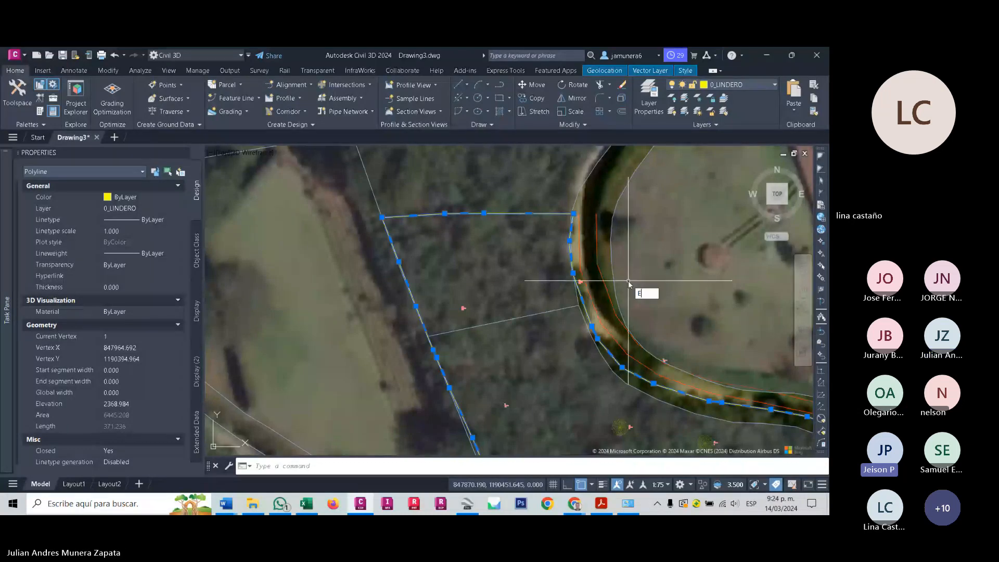
pyautogui.write('XPORT')
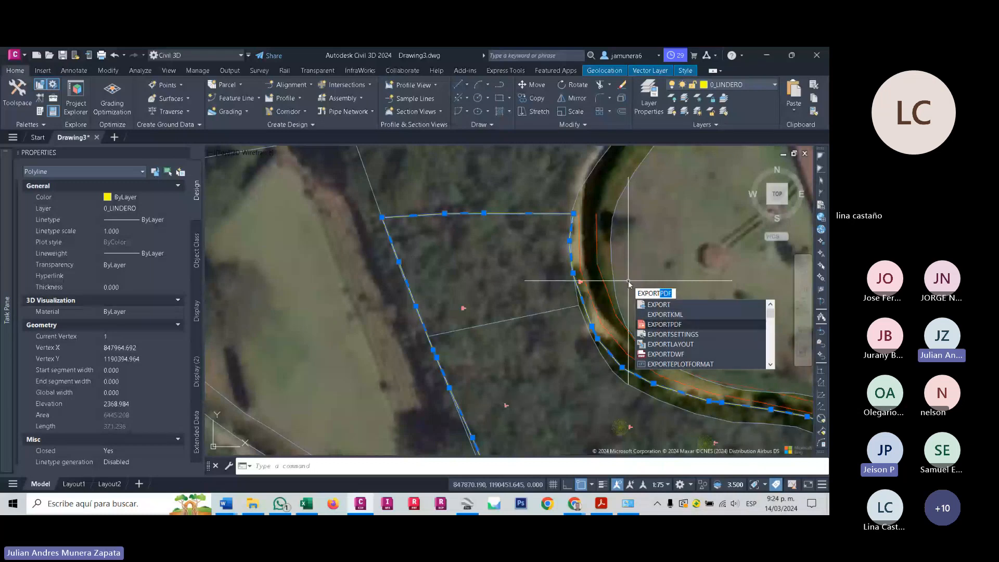
pyautogui.press('Down')
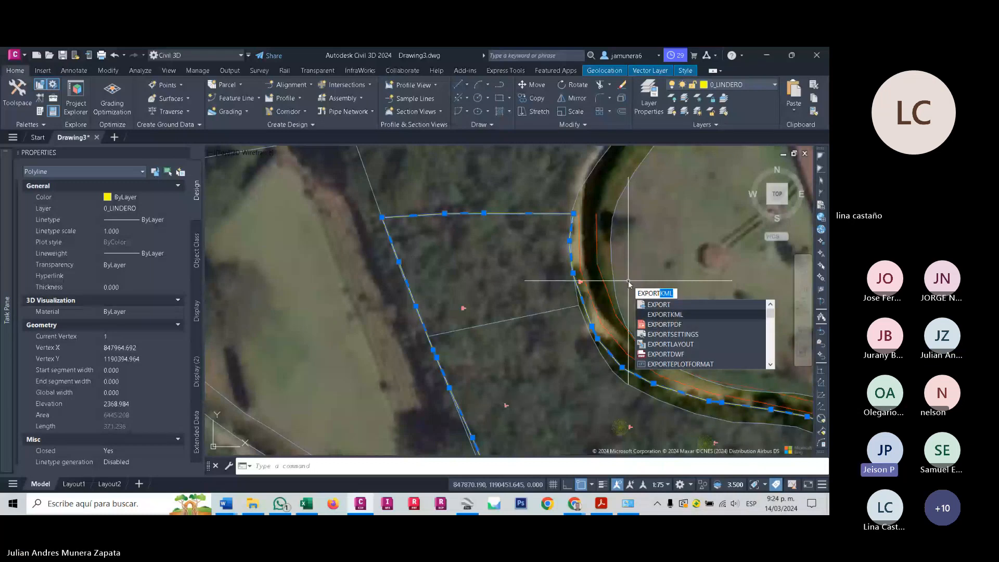
pyautogui.press('Return')
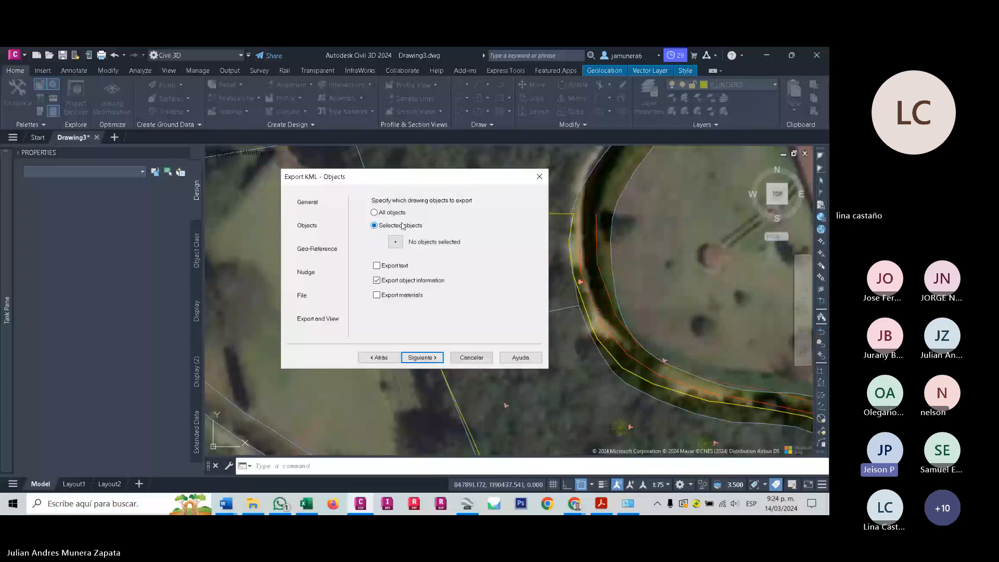
pyautogui.click(396, 241)
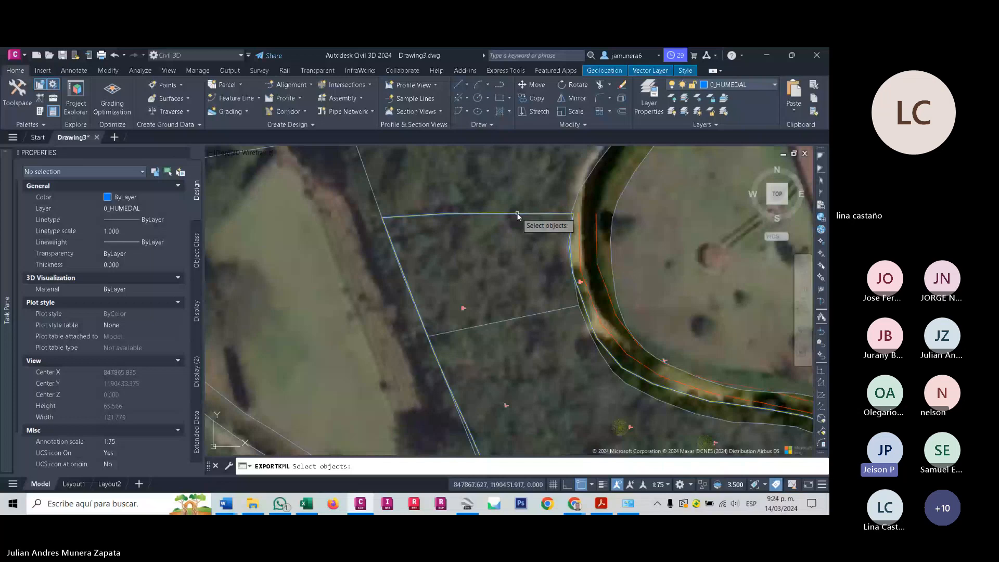
pyautogui.click(518, 214)
pyautogui.press('Return')
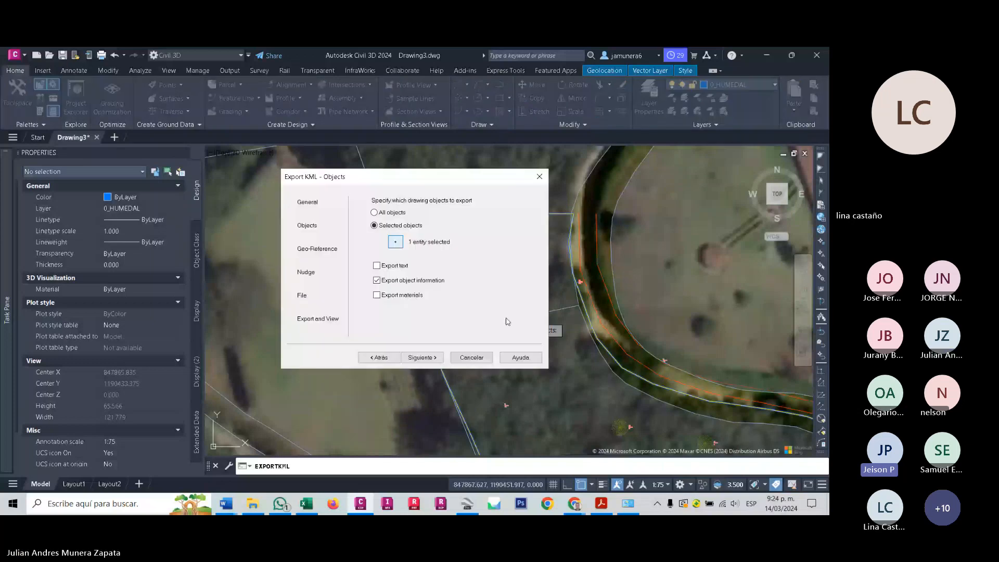
# Finish the export with elevation relative to sea level, saving it as Drawing3.kmz and viewing it in Google Earth Pro.
pyautogui.click(422, 357)
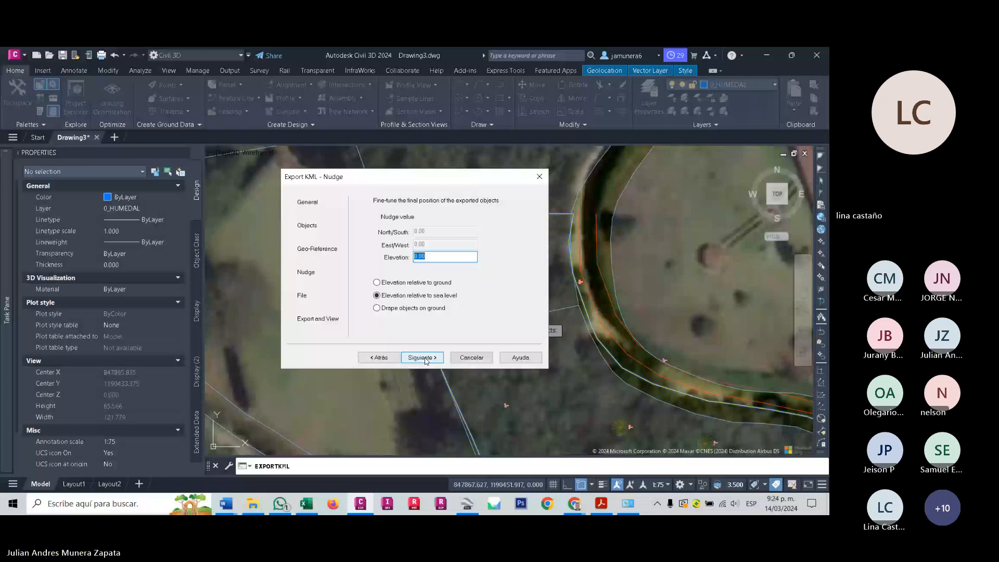
pyautogui.click(425, 359)
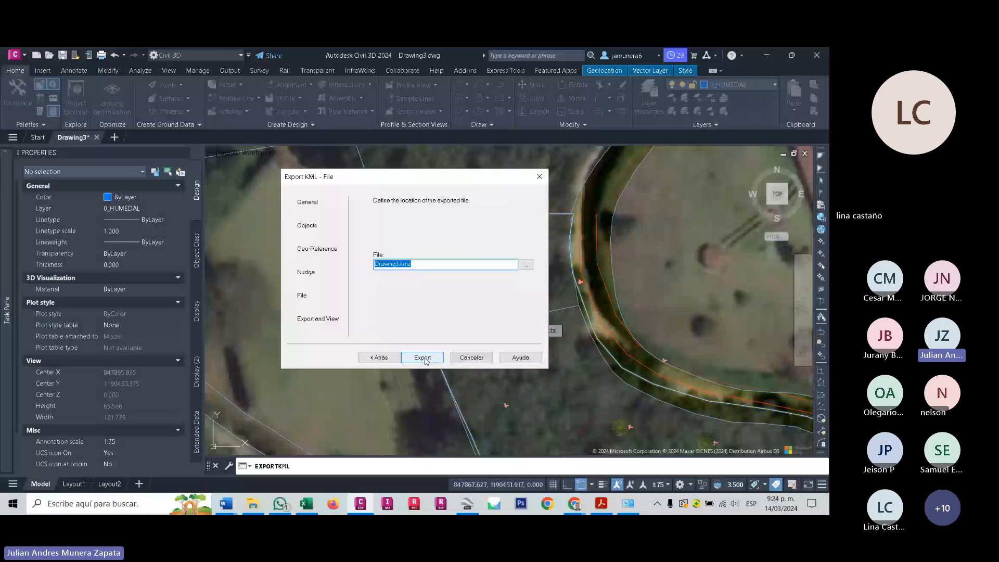
pyautogui.click(422, 358)
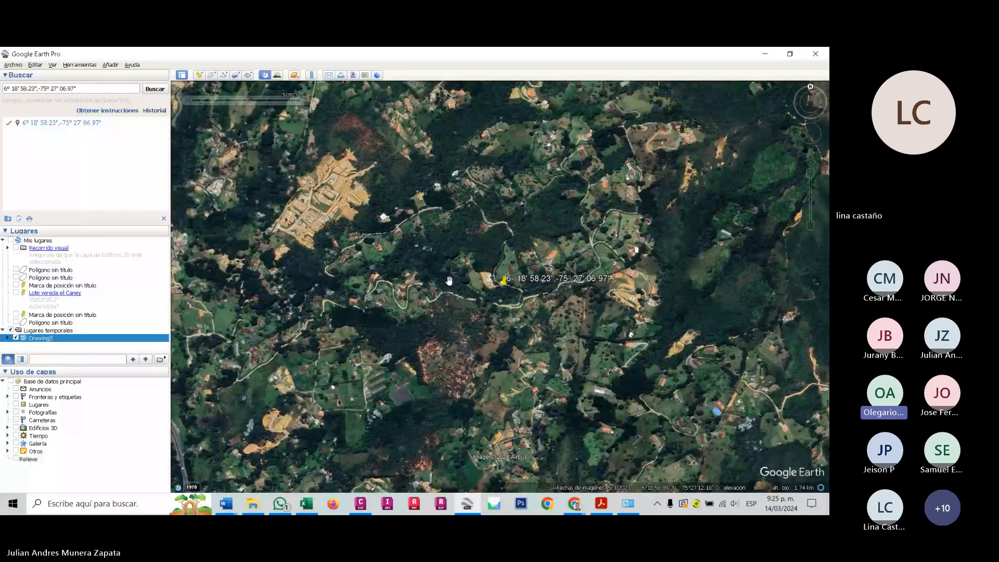
# Expand Drawing3 in the temporary places down to the polyline under Model and zoom the map to it.
pyautogui.scroll(-3, 501, 296)
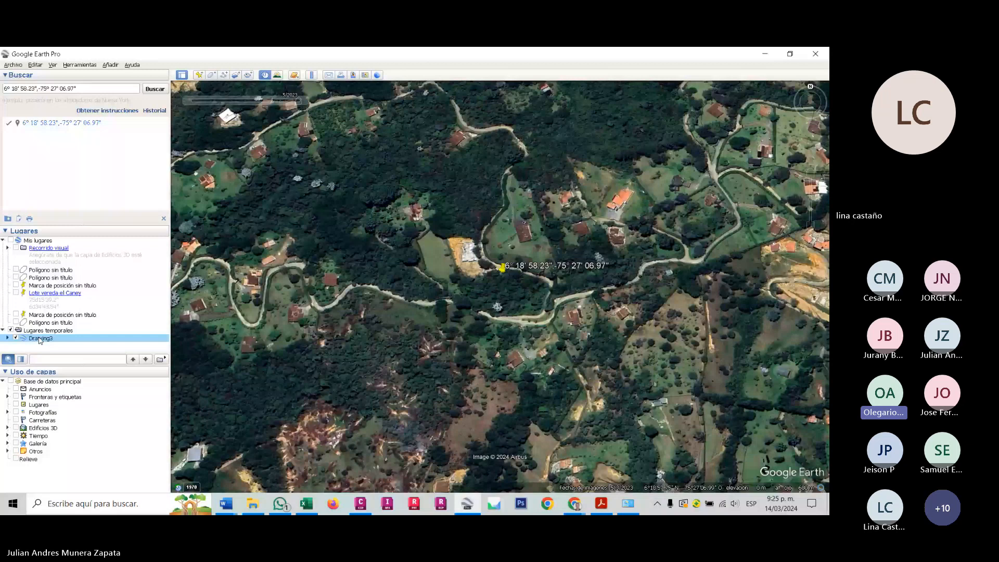
pyautogui.click(9, 339)
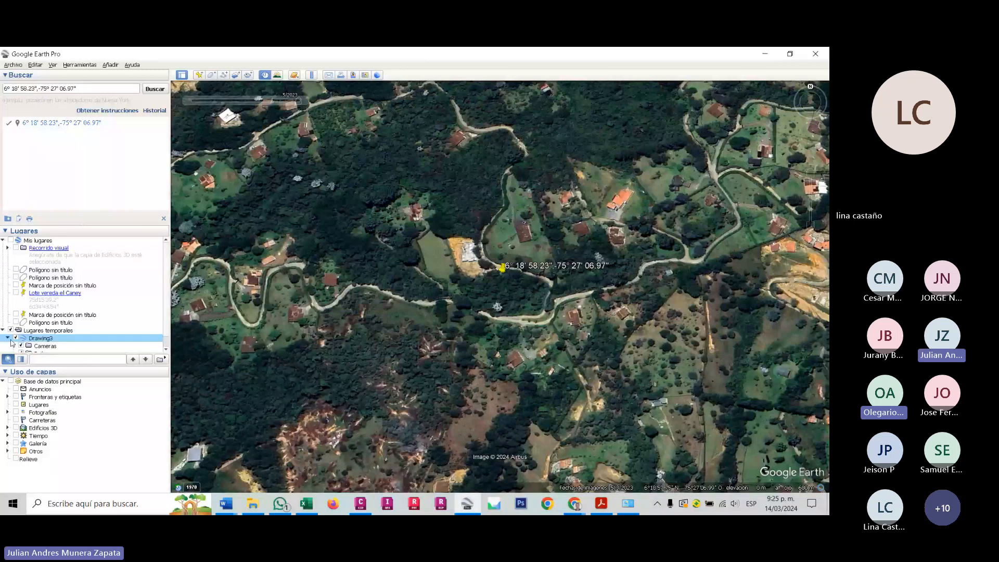
pyautogui.scroll(-1, 39, 350)
pyautogui.doubleClick(39, 349)
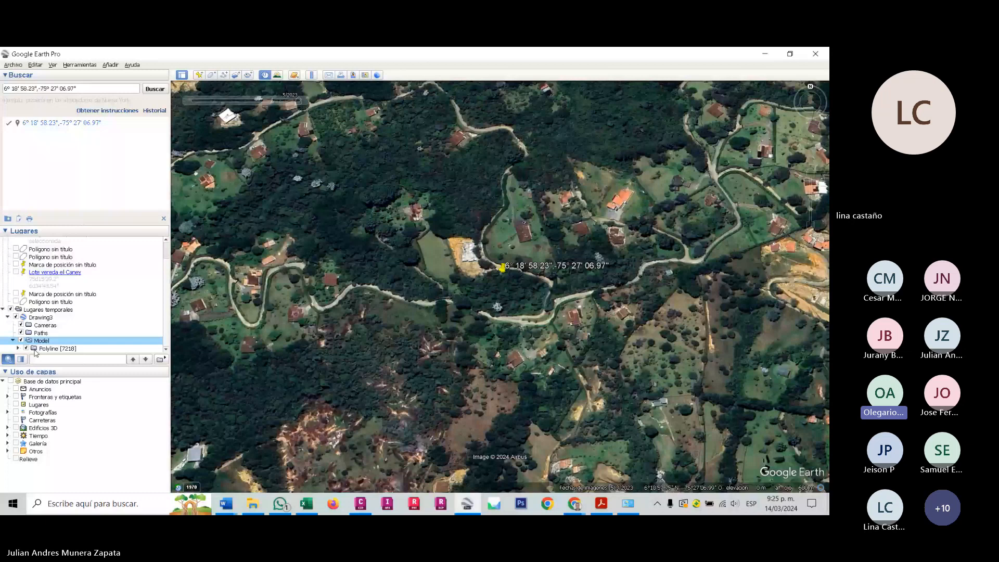
pyautogui.doubleClick(35, 349)
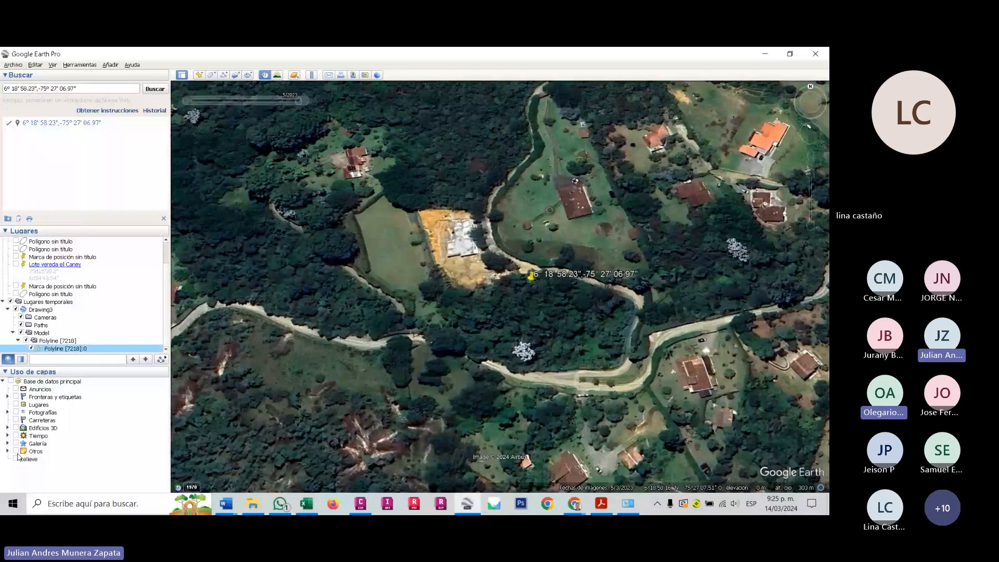
pyautogui.click(18, 455)
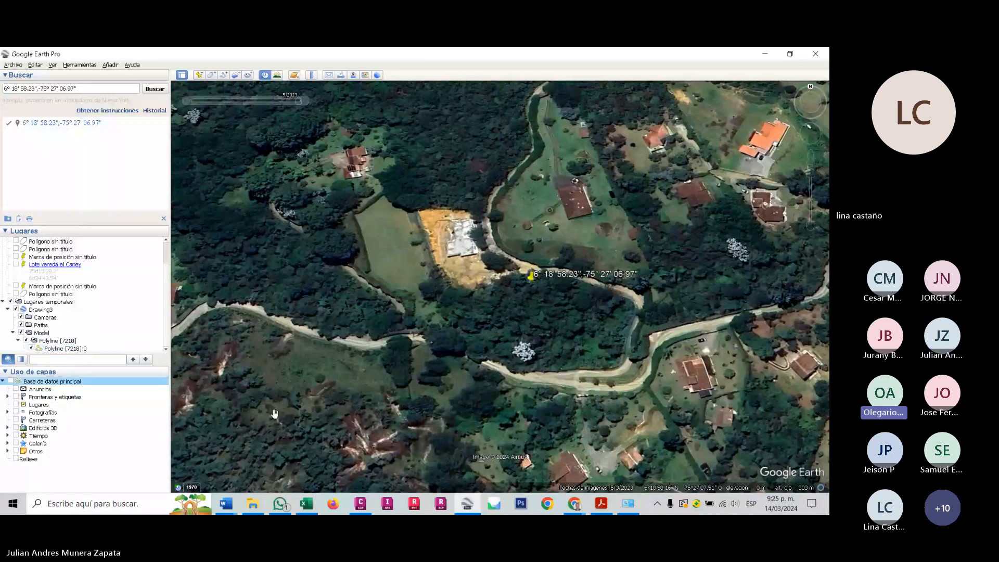
# Switch to File Explorer and check the exported Drawing3 KMZ file in the Mall aleja Clase folder.
pyautogui.click(253, 504)
pyautogui.rightClick(223, 115)
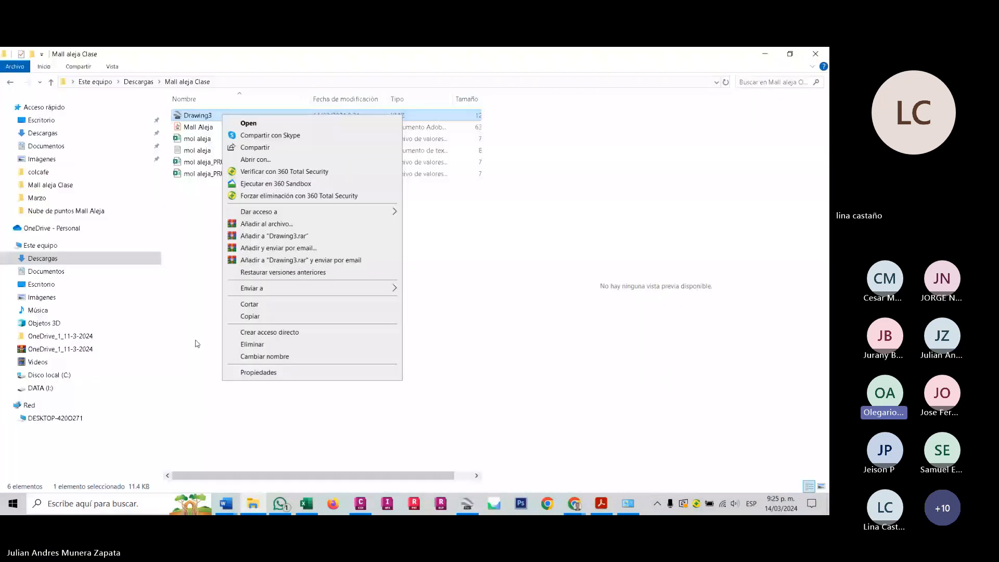
pyautogui.click(197, 343)
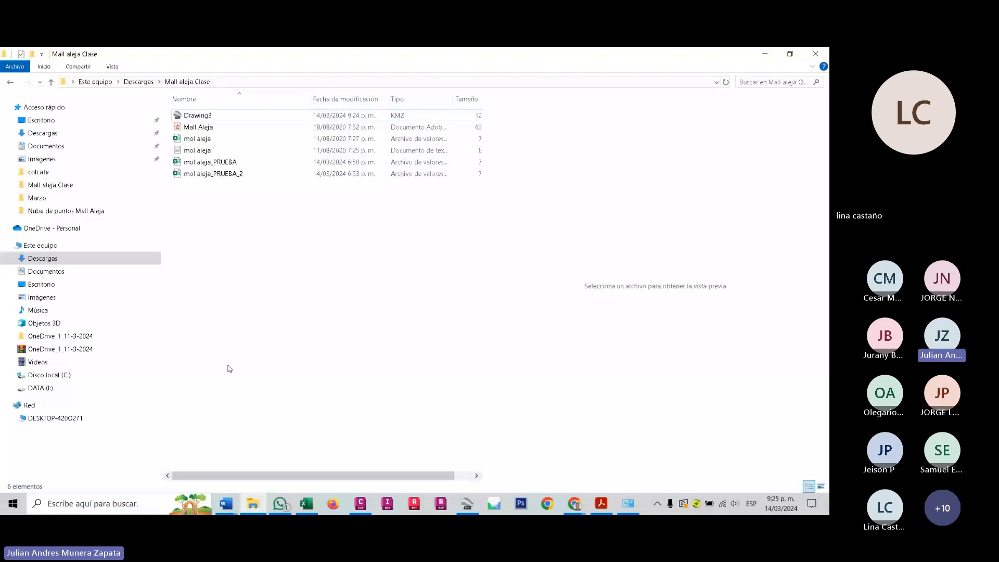
# Switch to Google Earth Pro and turn off the visibility of Drawing3's Model folder.
pyautogui.click(467, 504)
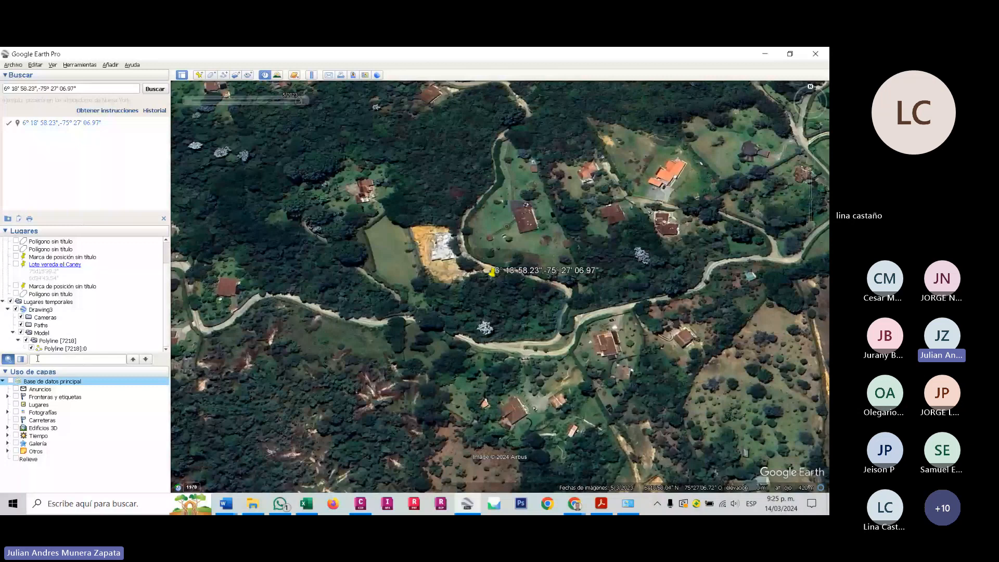
pyautogui.click(21, 332)
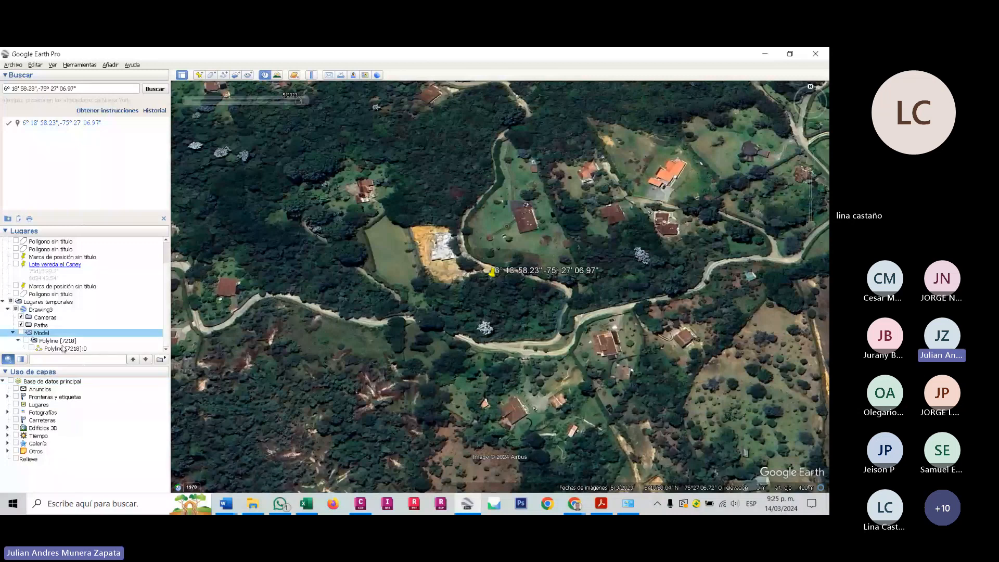
# Switch back to Civil 3D, start EXPORTKML again and restrict the export to selected objects, picking the lot's boundary polyline.
pyautogui.click(367, 503)
pyautogui.scroll(3, 480, 326)
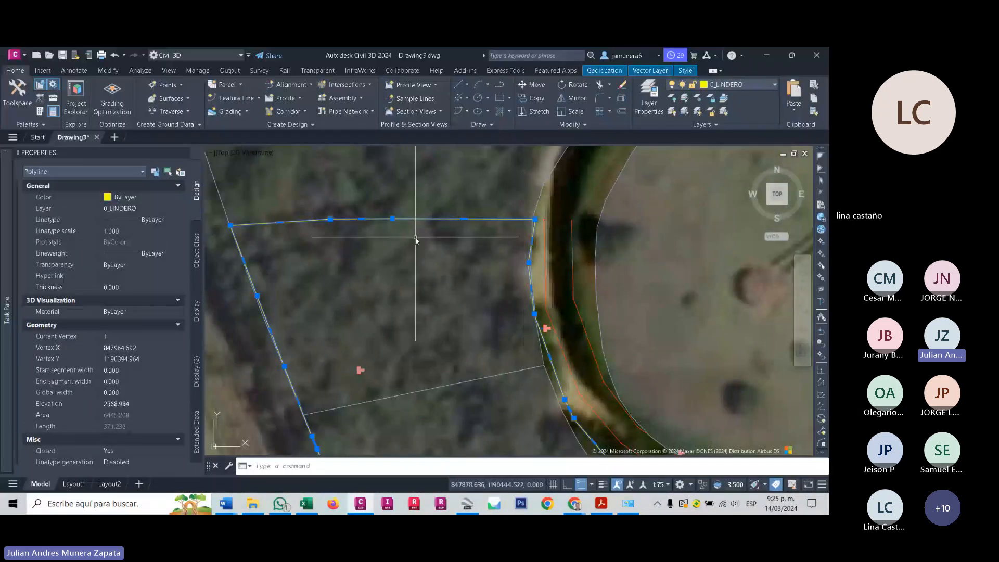
pyautogui.write('EX')
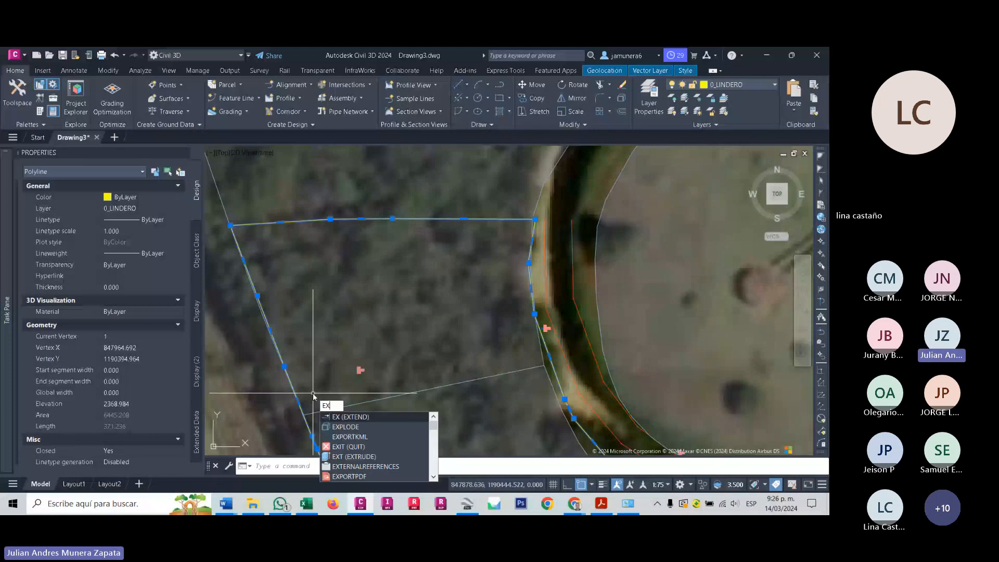
pyautogui.write('POR')
pyautogui.press('Return')
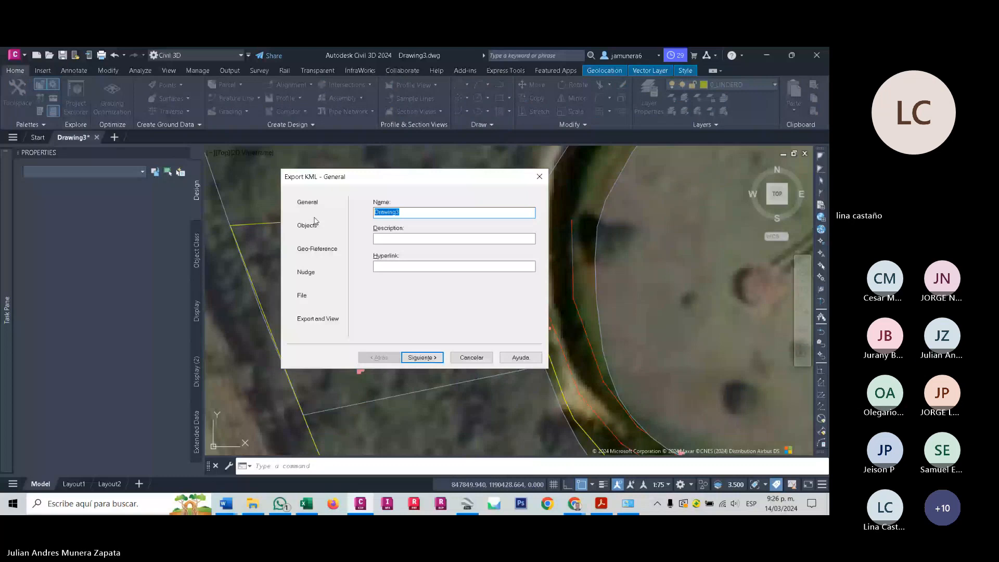
pyautogui.click(311, 225)
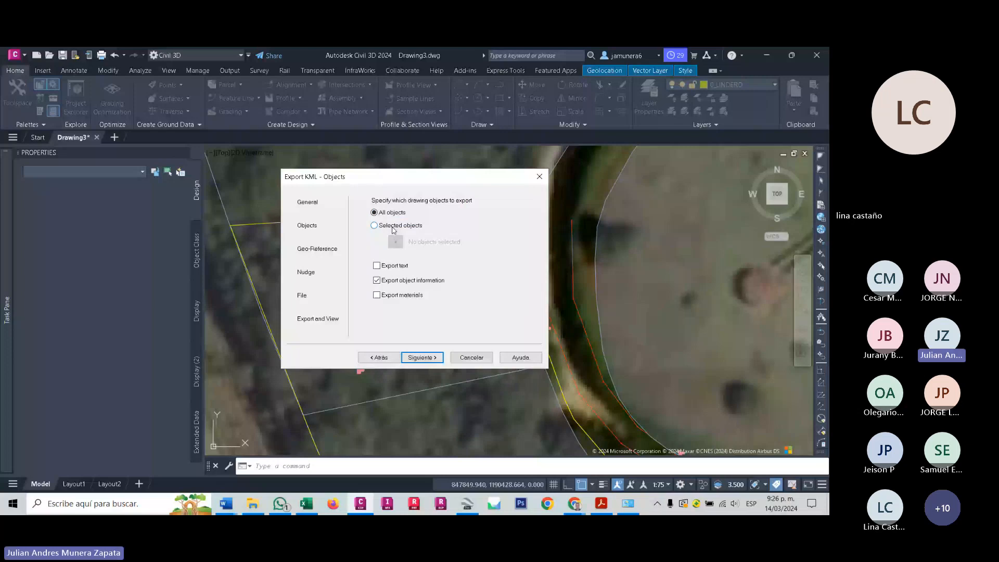
pyautogui.click(394, 227)
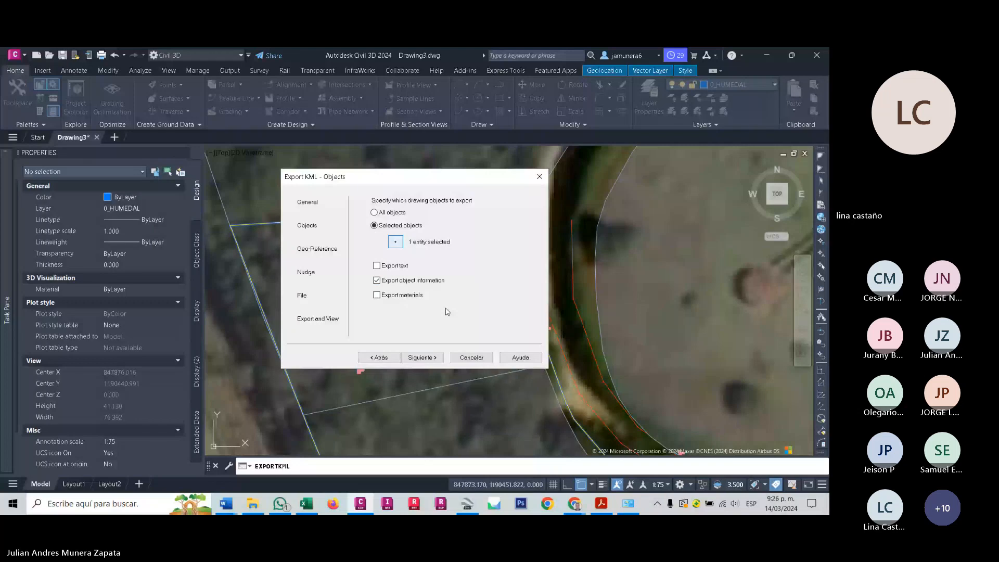
# Keep elevation relative to sea level, export the polyline as LOTE.kmz to the Downloads folder and view it in Google Earth Pro.
pyautogui.click(424, 357)
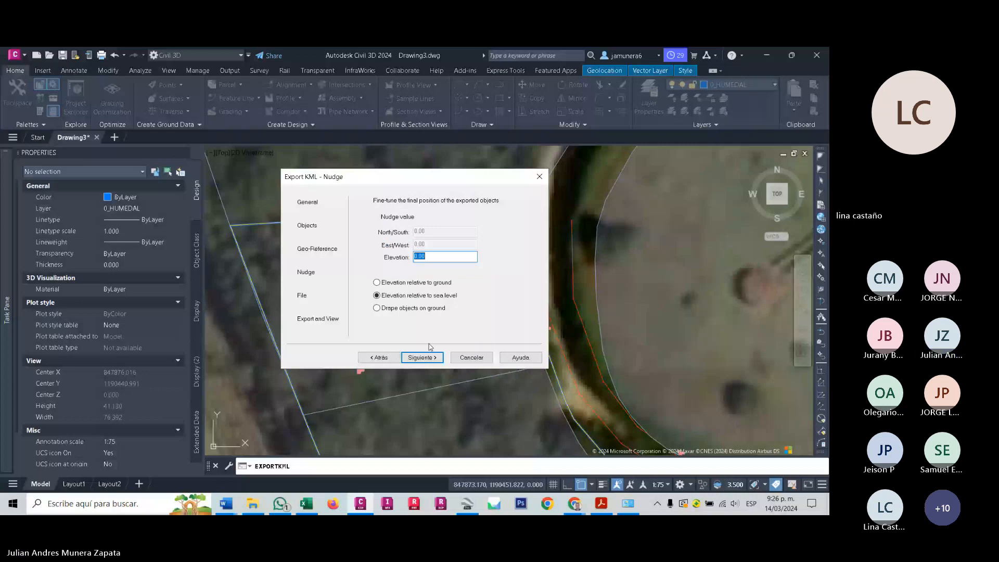
pyautogui.click(425, 357)
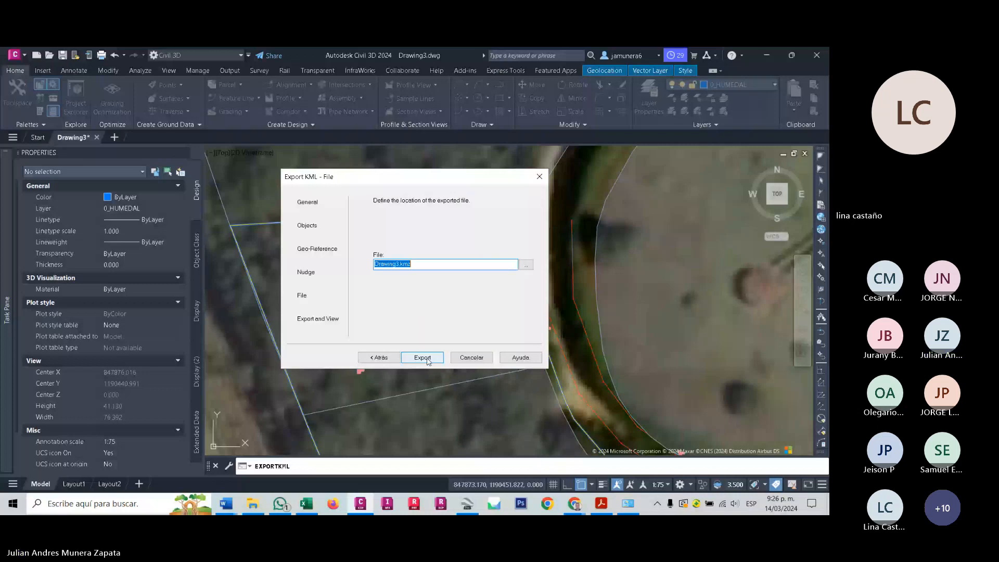
pyautogui.click(428, 359)
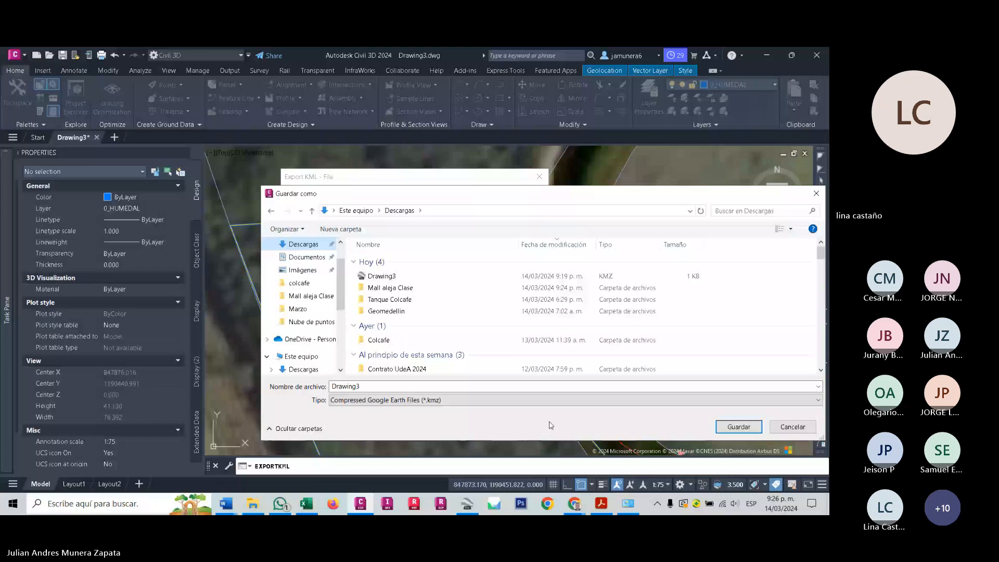
pyautogui.click(739, 428)
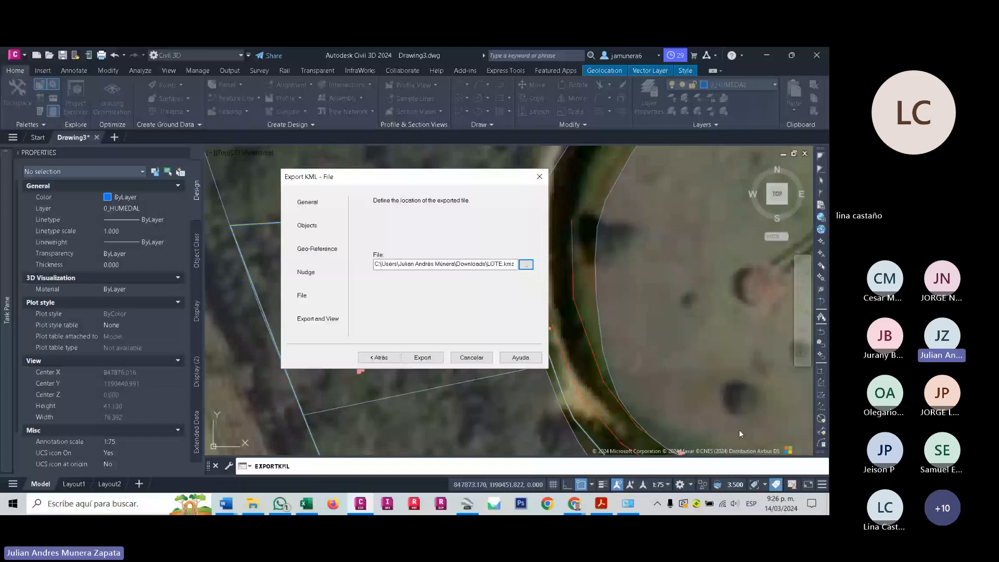
pyautogui.click(422, 358)
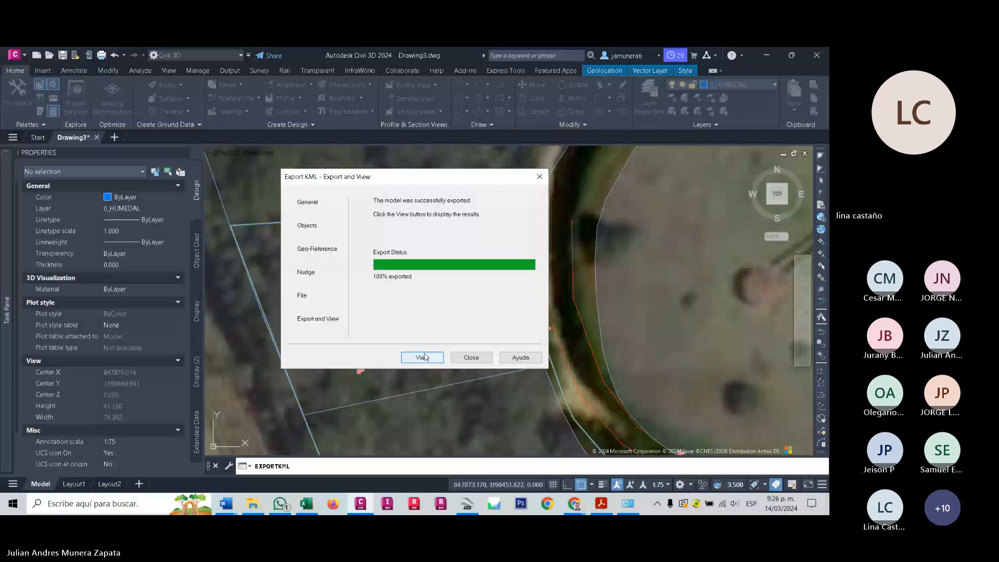
pyautogui.click(422, 358)
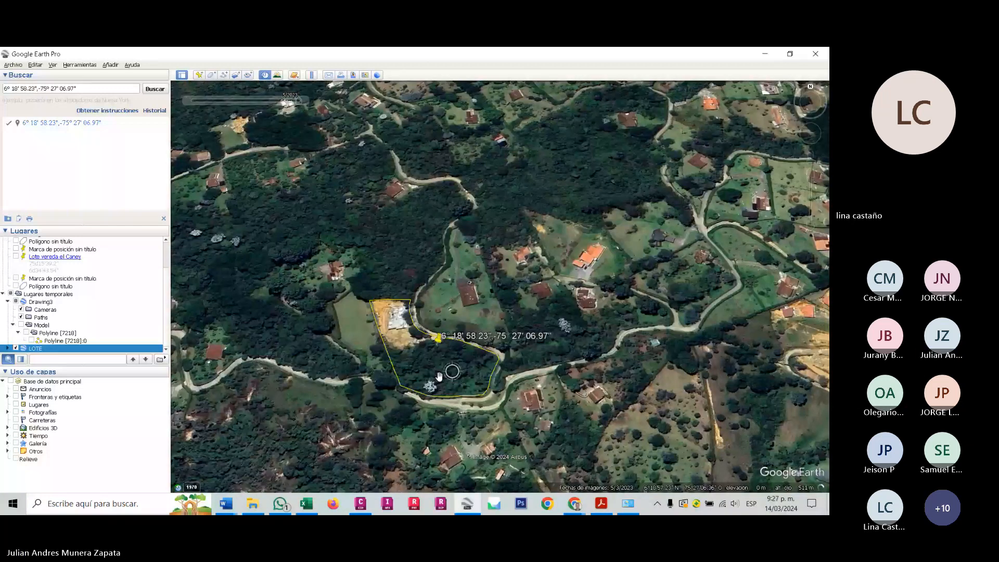
# Examine the lot inside the LOTE boundary, stepping back through the historical imagery from 5/2023 to 12/1985.
pyautogui.scroll(3, 452, 371)
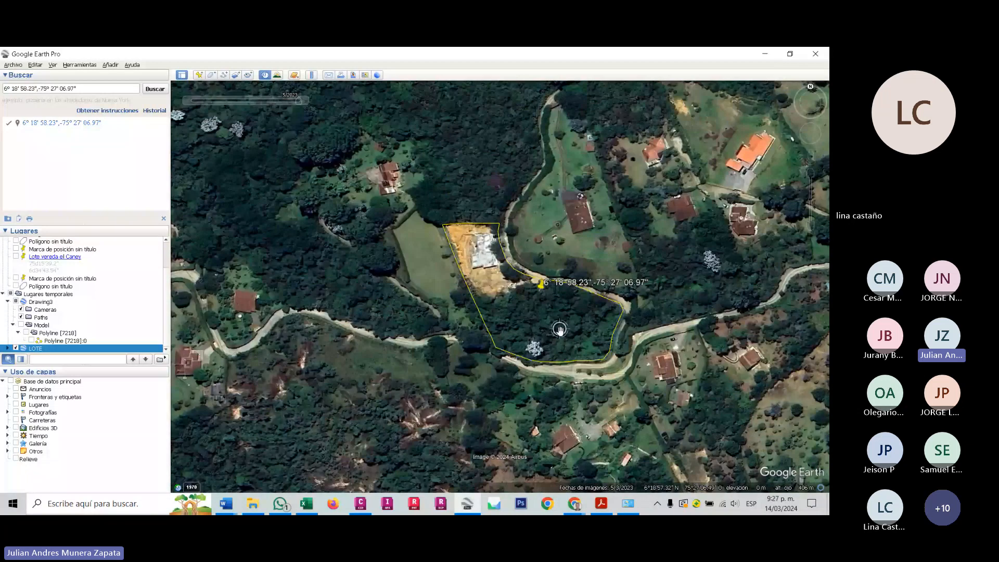
pyautogui.scroll(3, 560, 329)
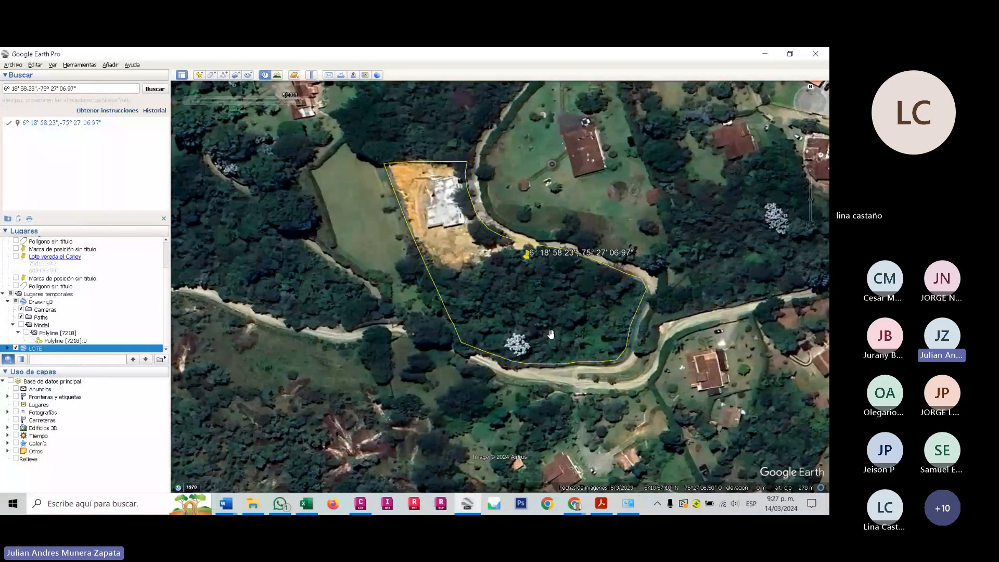
pyautogui.scroll(2, 551, 334)
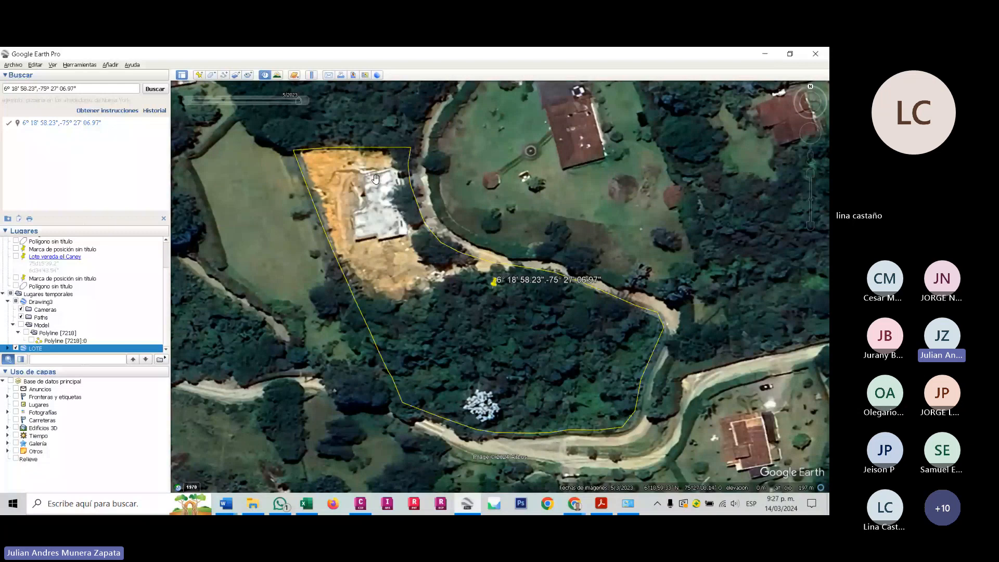
pyautogui.click(189, 104)
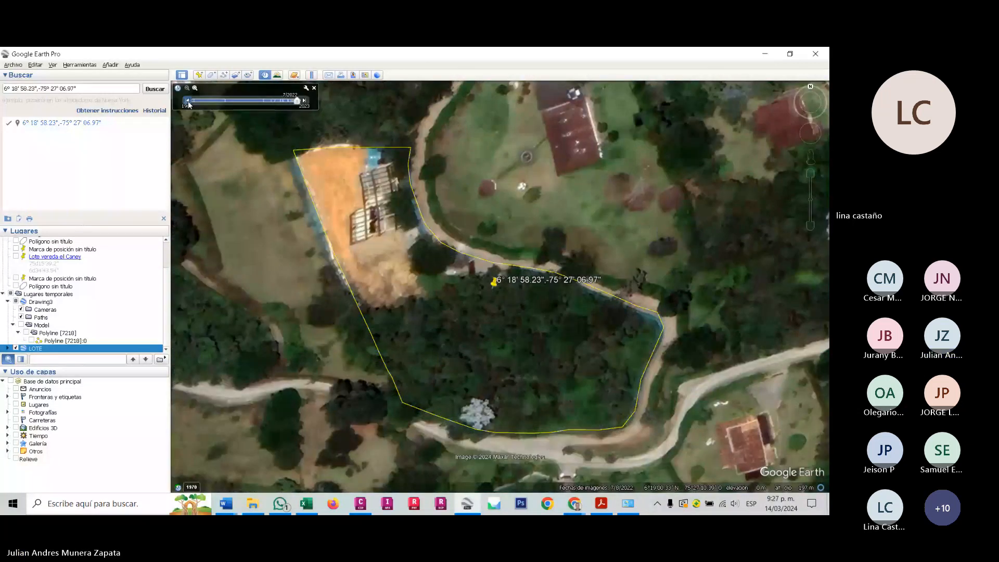
pyautogui.click(189, 103)
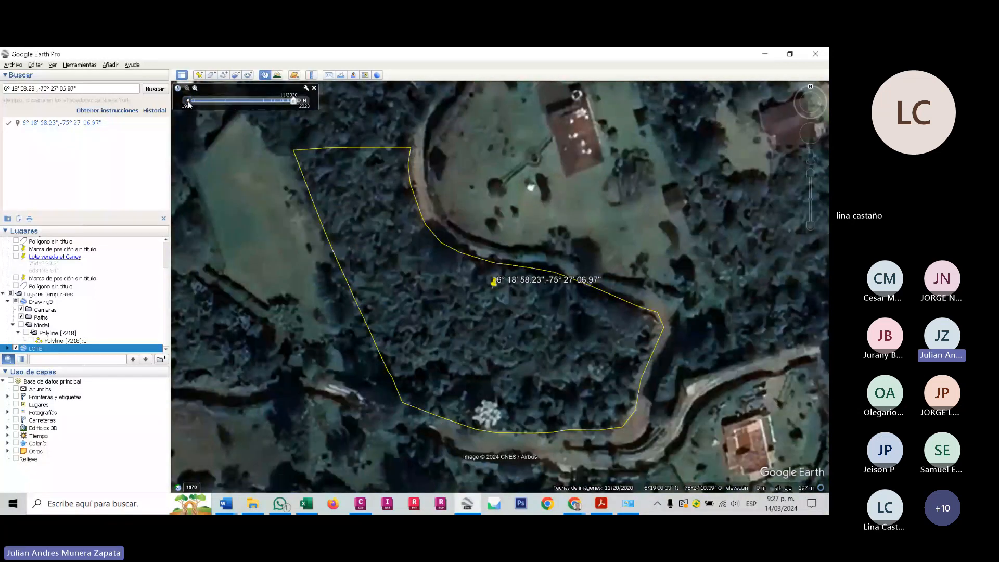
pyautogui.click(189, 104)
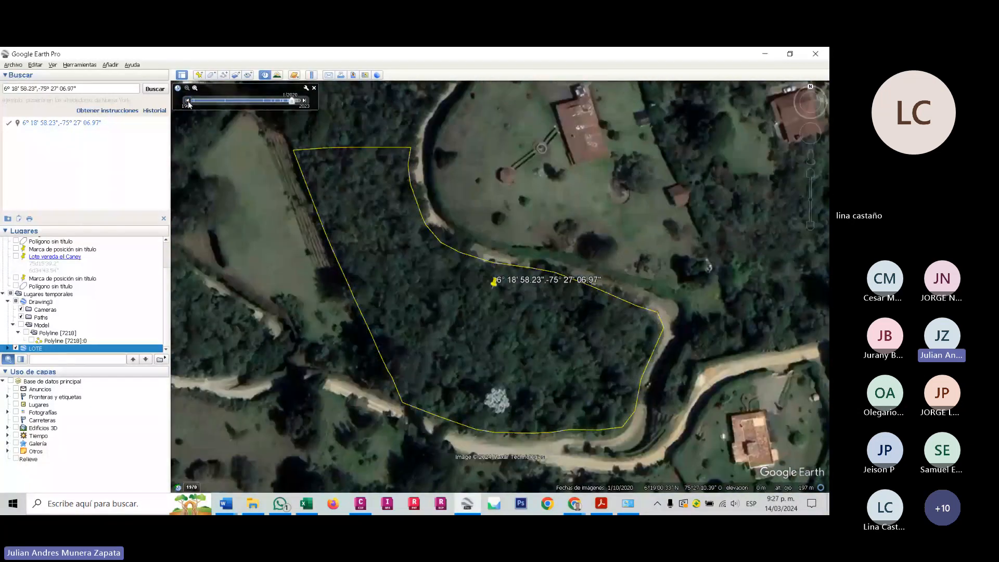
pyautogui.click(189, 104)
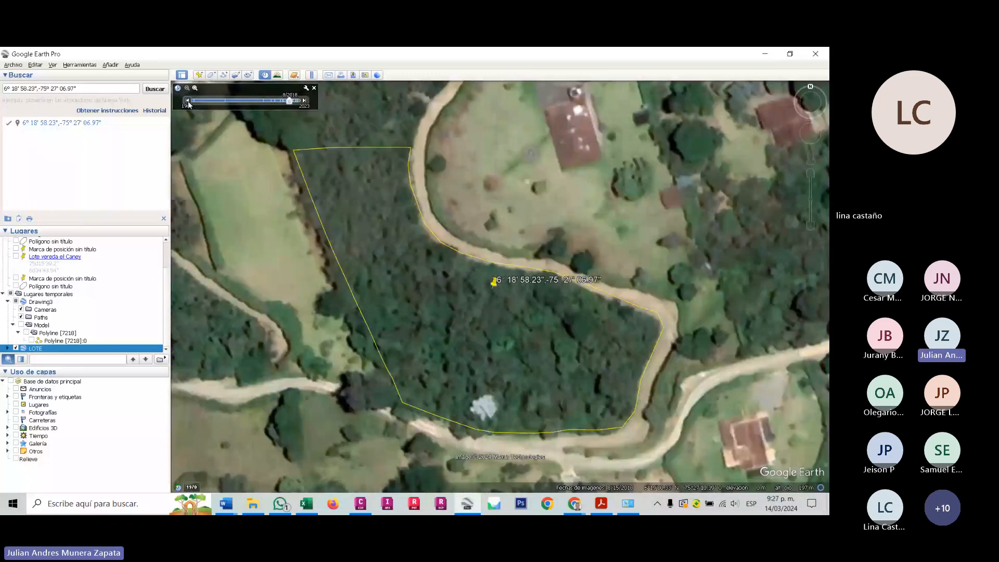
pyautogui.click(189, 103)
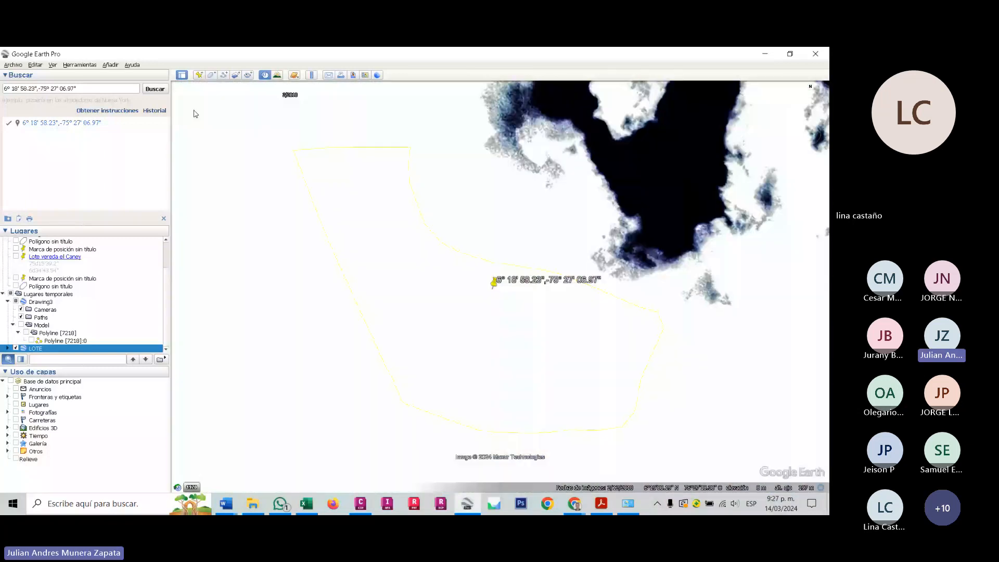
pyautogui.click(188, 103)
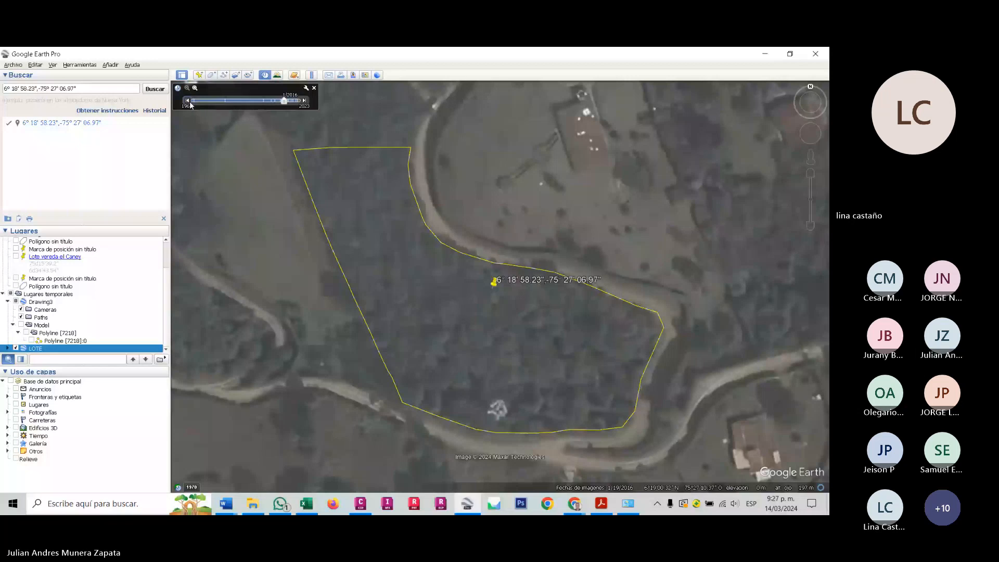
pyautogui.click(188, 102)
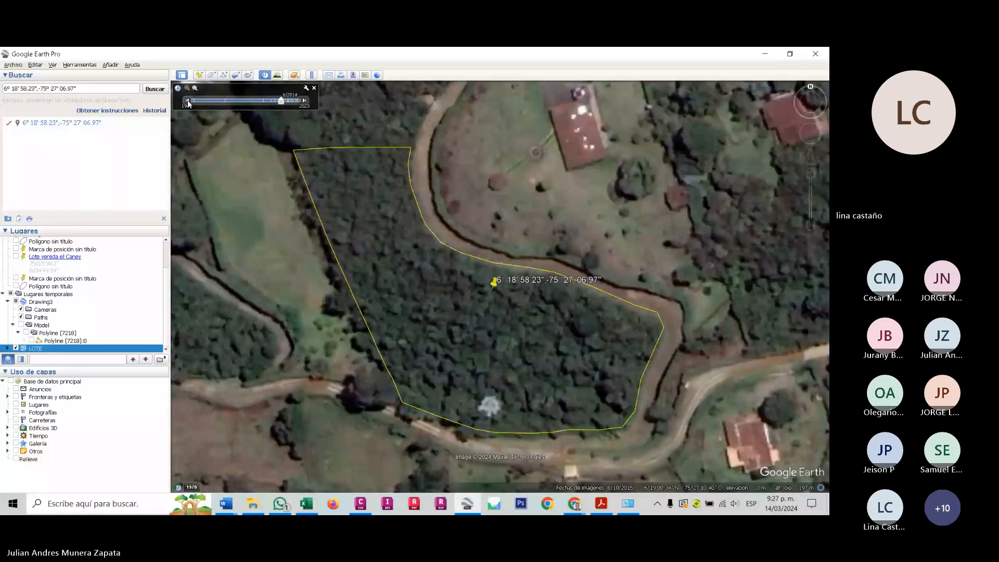
pyautogui.click(188, 102)
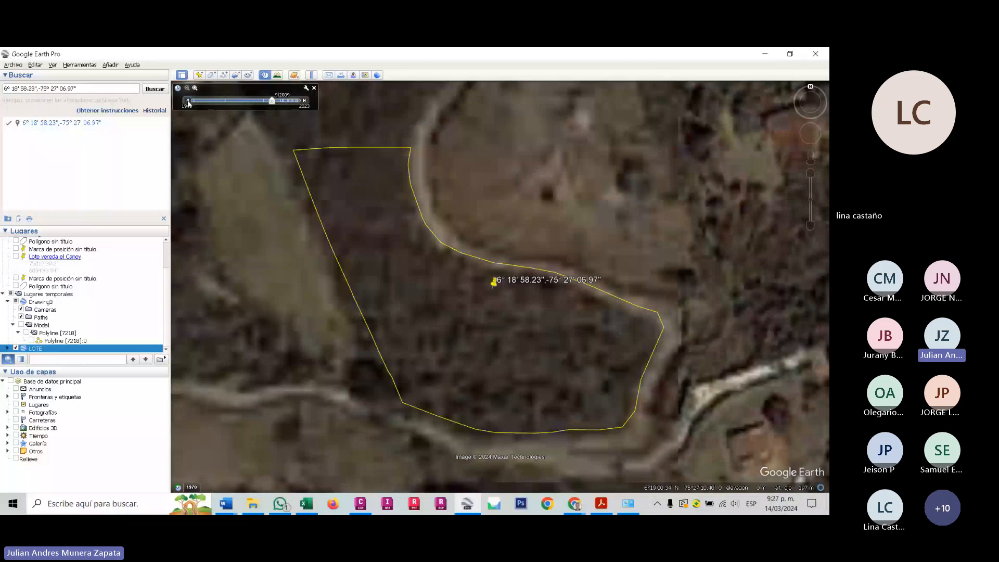
pyautogui.click(188, 102)
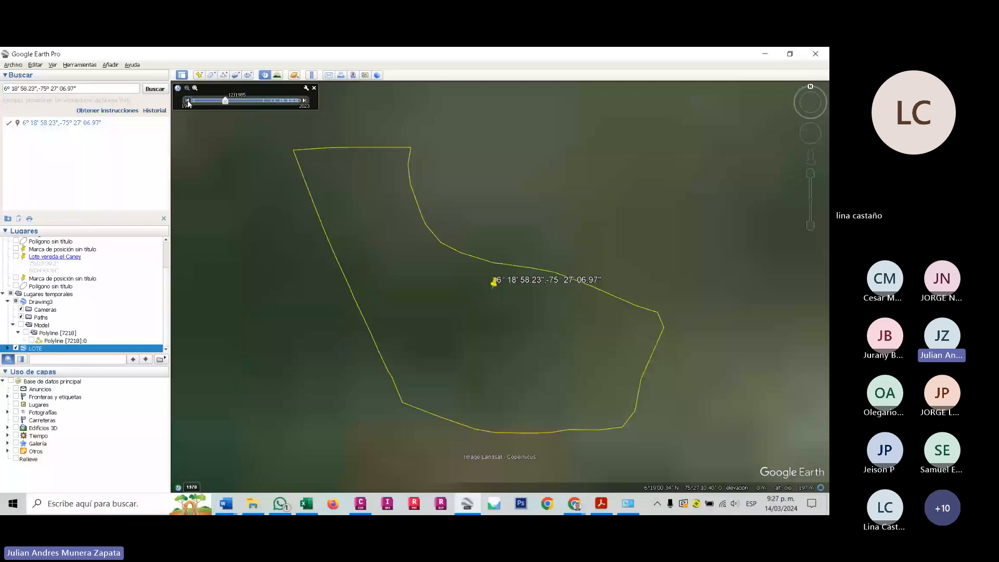
# Bring the historical imagery forward to 5/2023, then compare the lot in the 11/2020 and 7/2022 images.
pyautogui.click(305, 101)
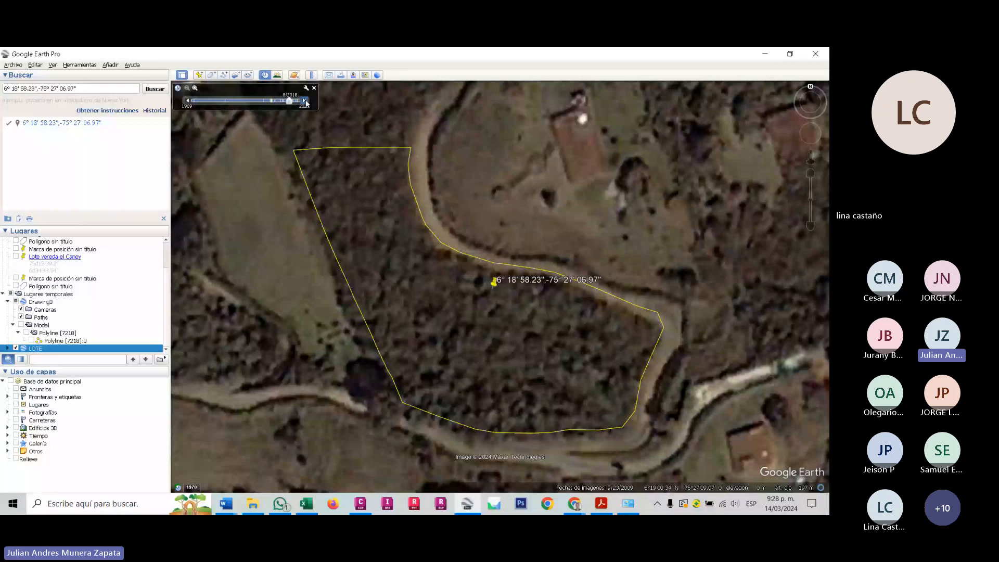
pyautogui.click(305, 101)
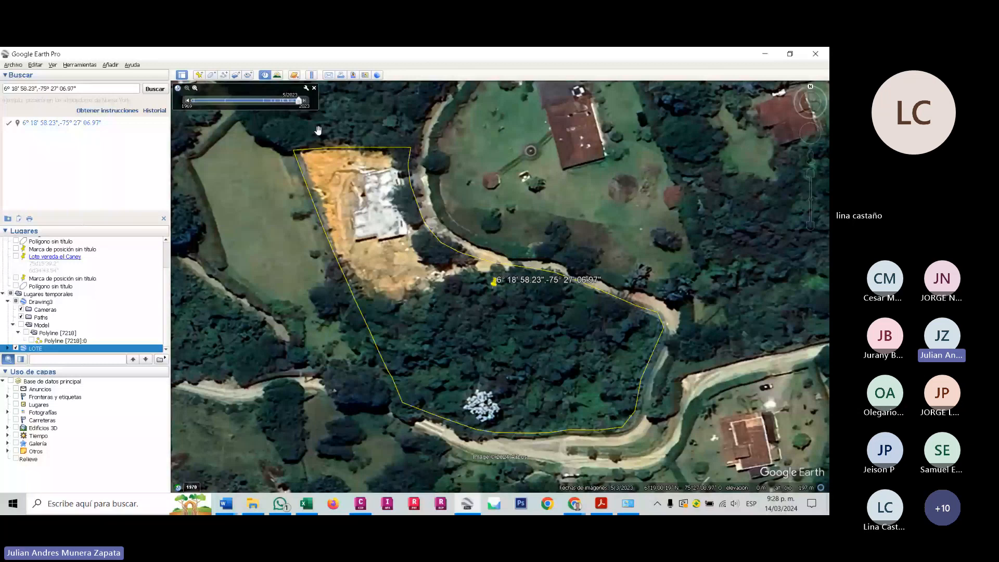
pyautogui.click(188, 102)
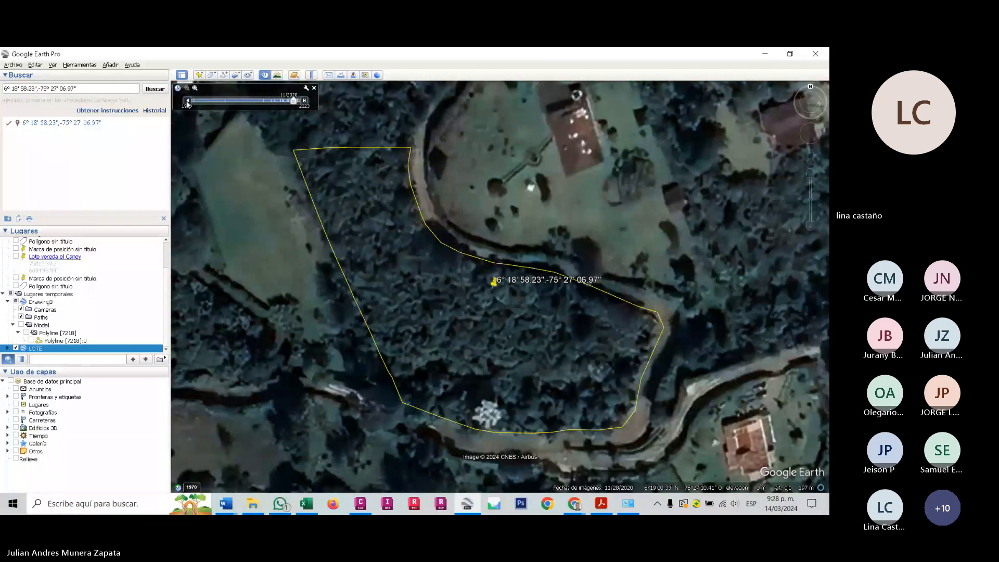
pyautogui.click(305, 100)
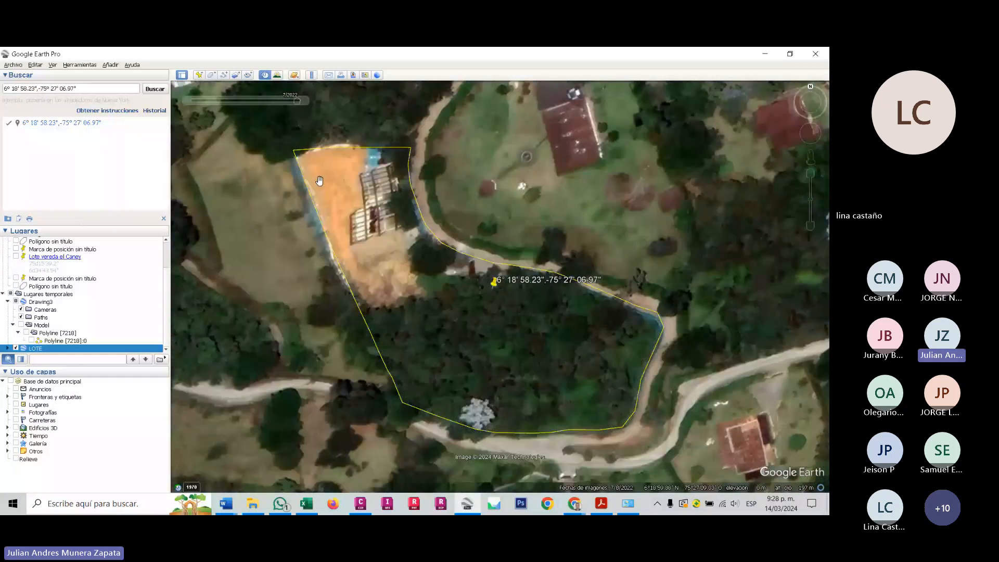